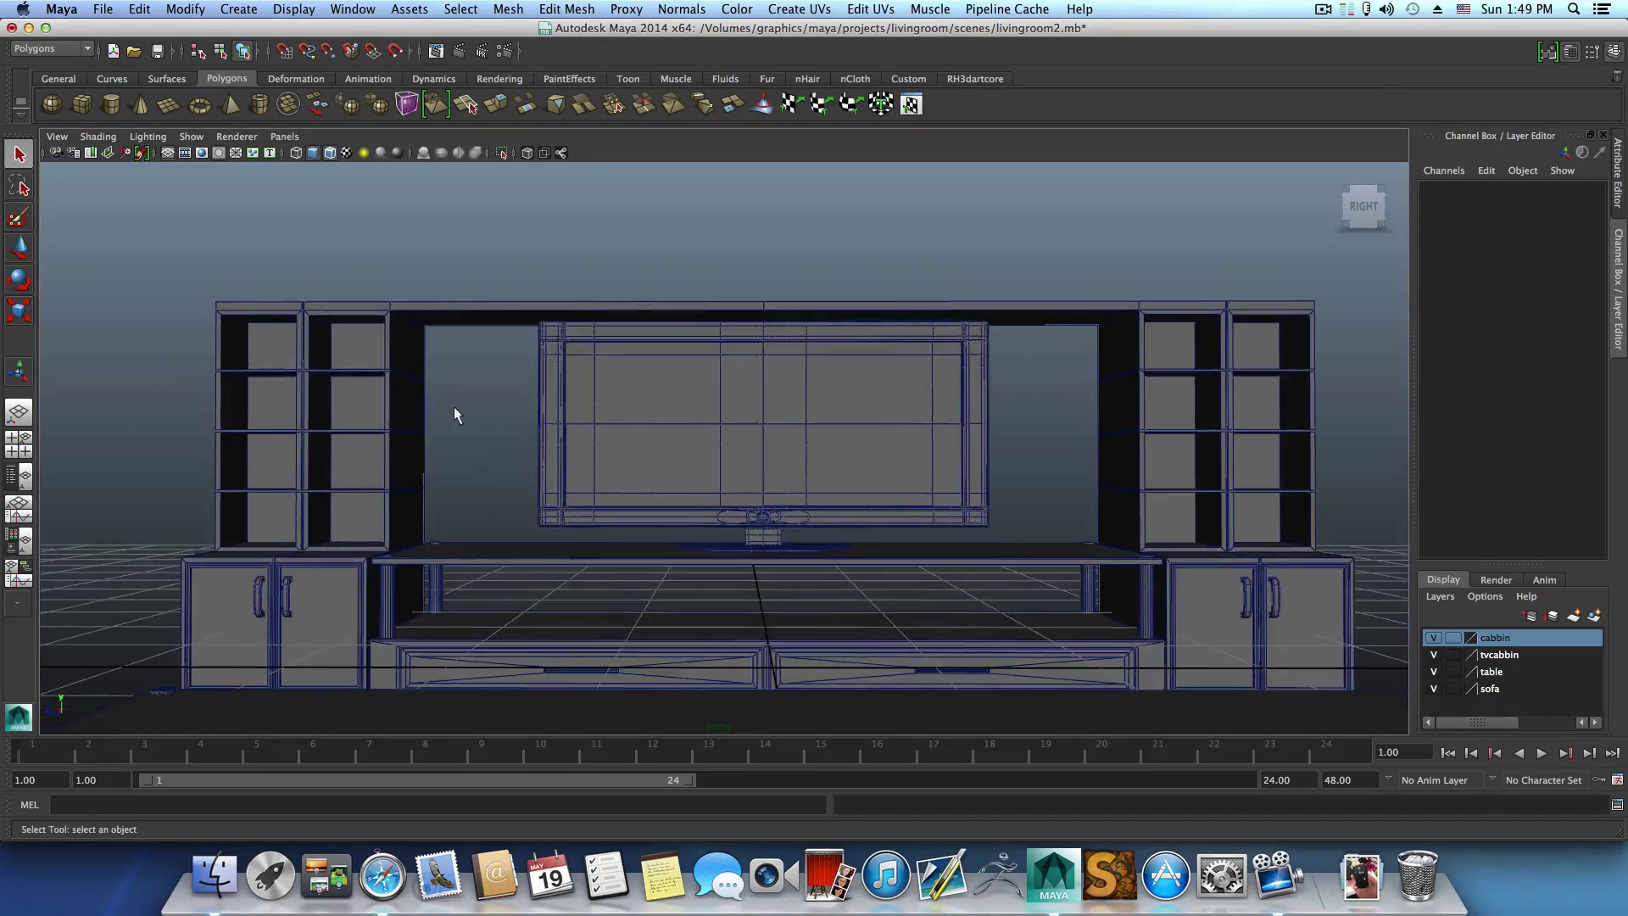
Select all the television parts and assign them to a new display layer named TV.
drag(1066, 485, 1065, 485)
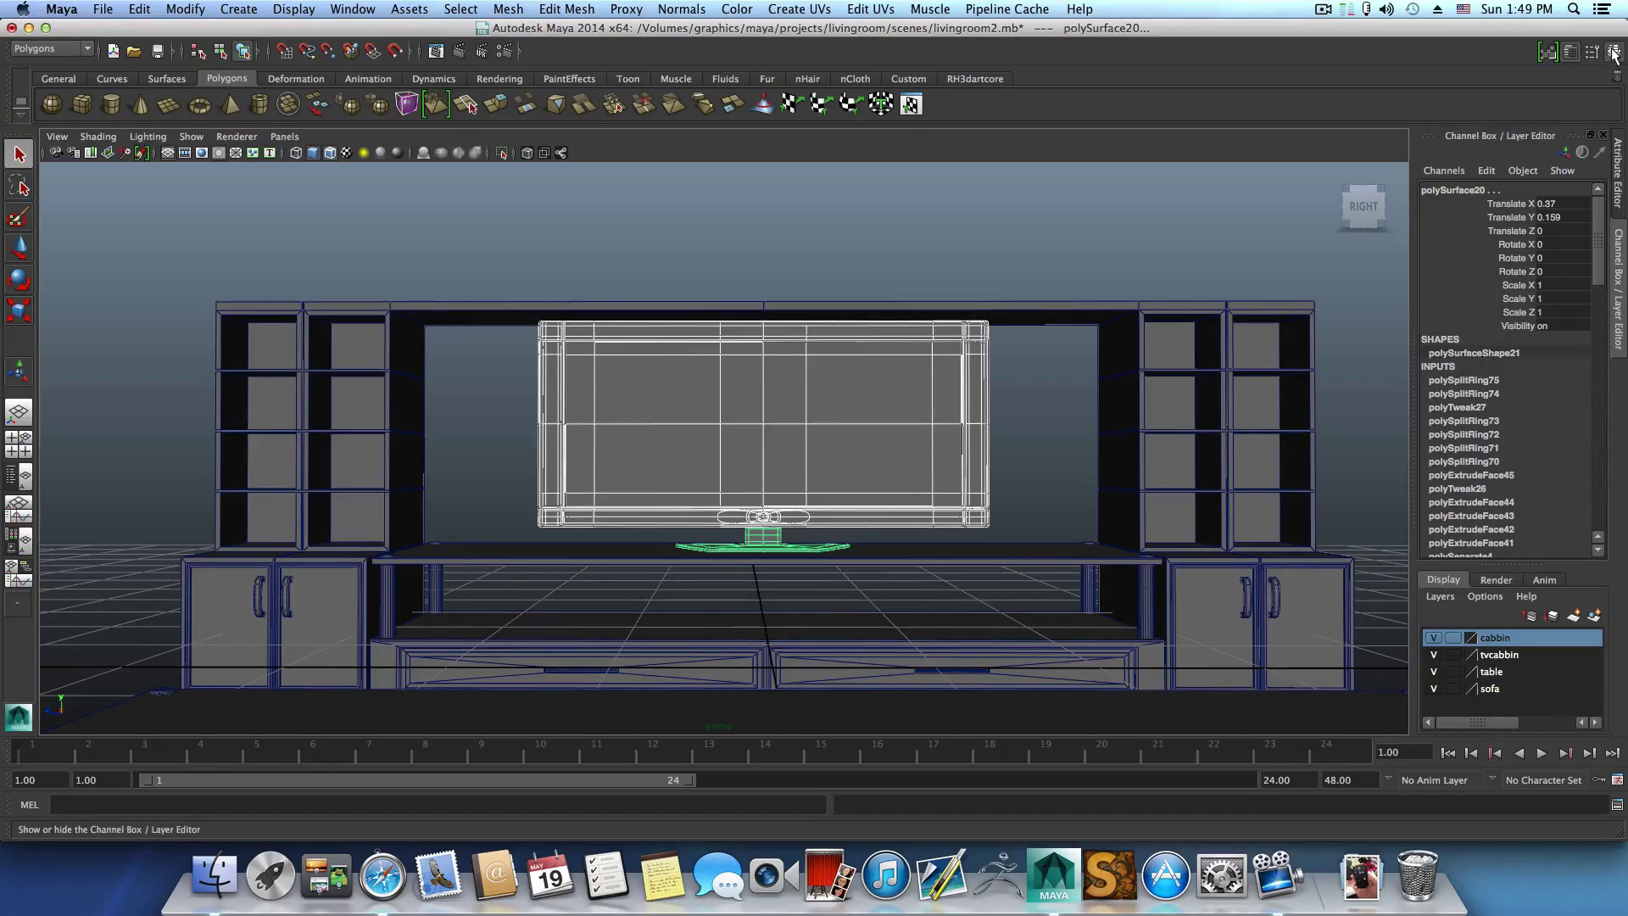
click(1594, 620)
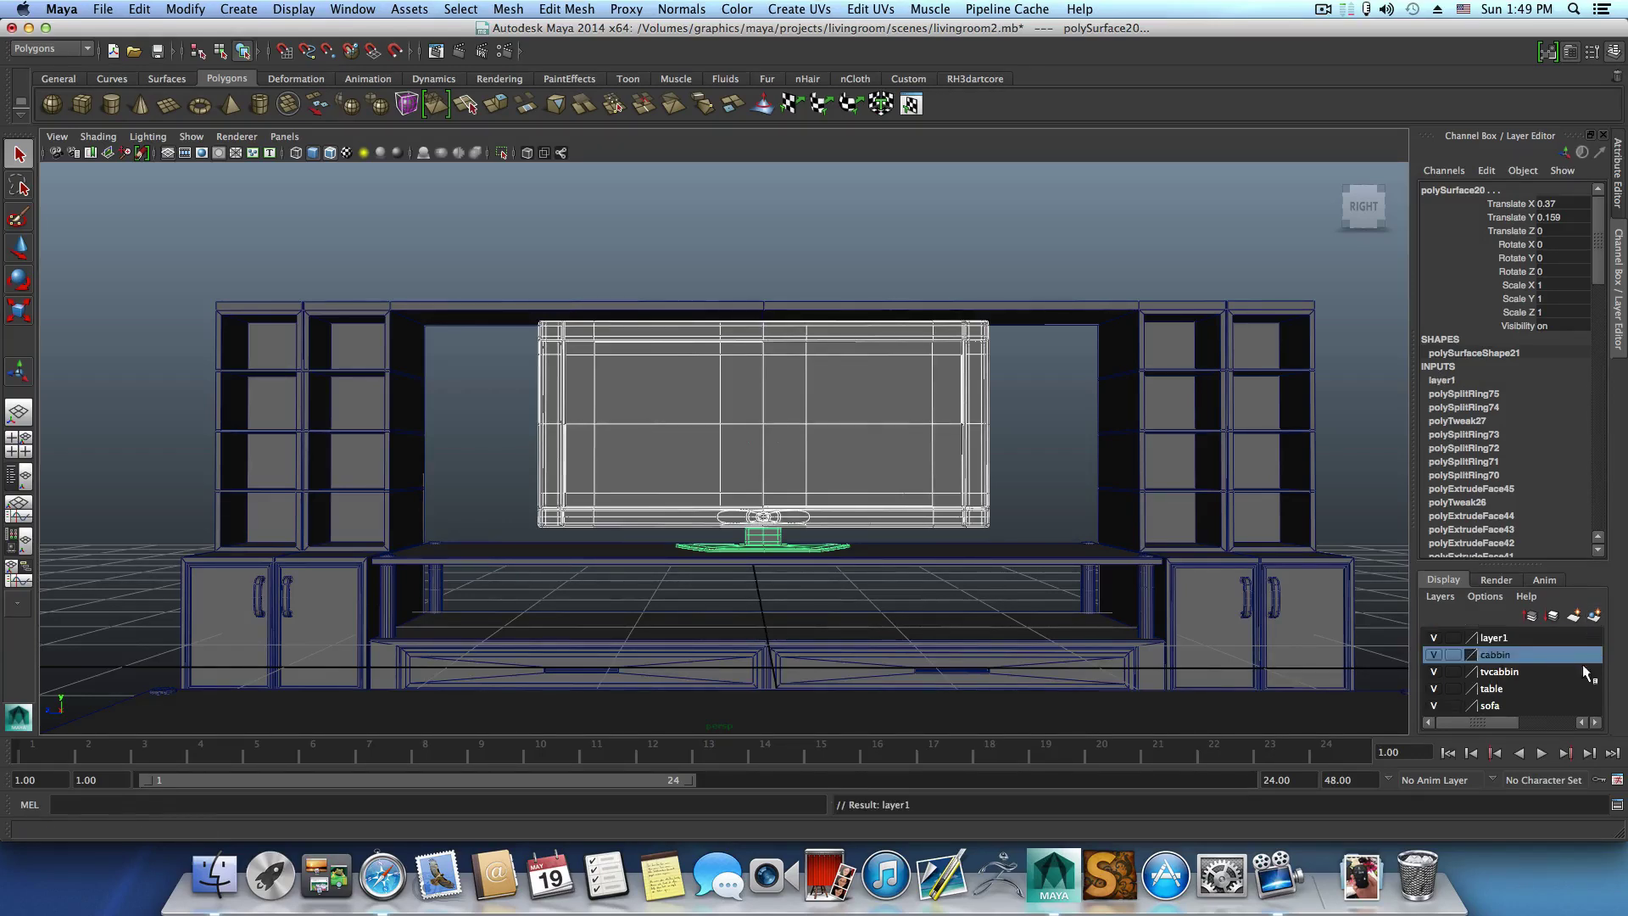
double_click(1495, 638)
double_click(665, 325)
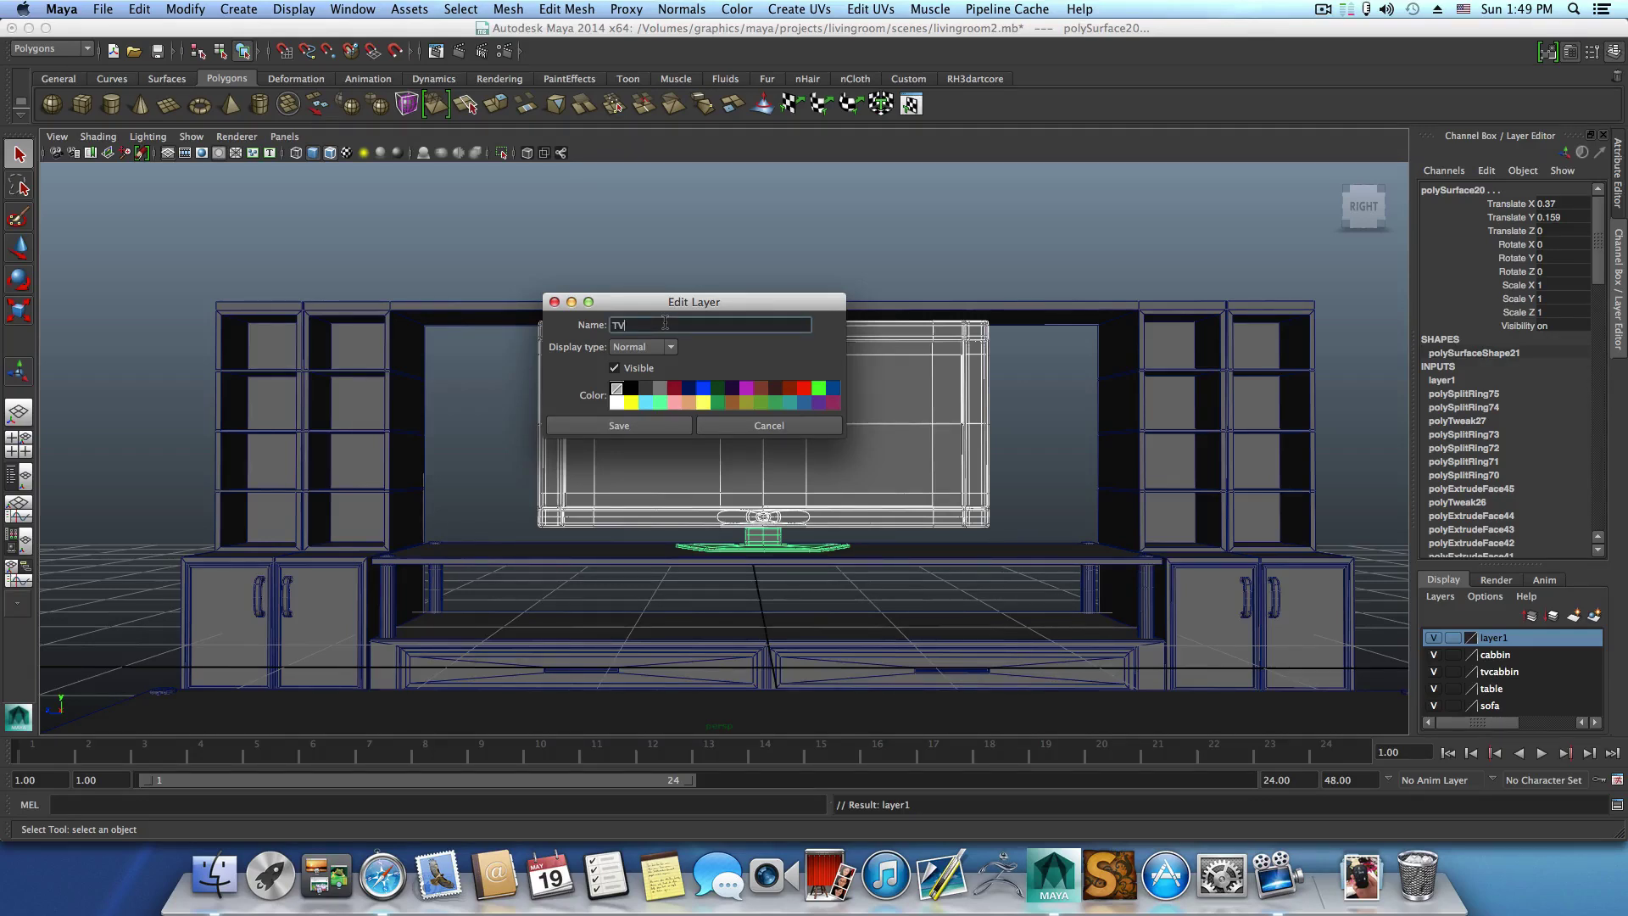
click(648, 425)
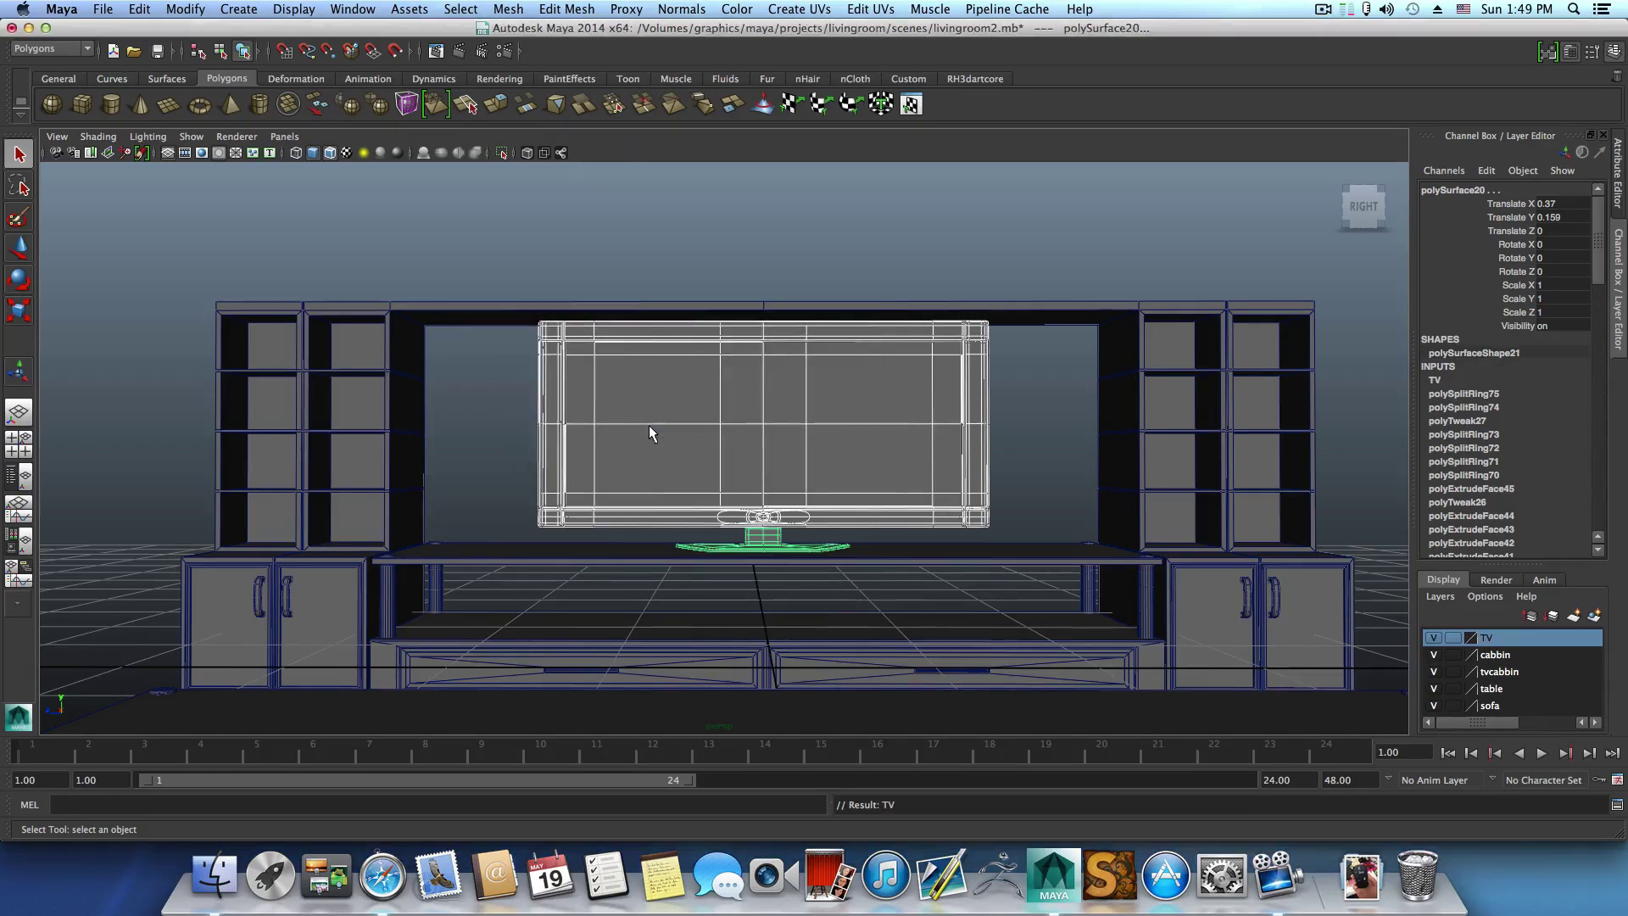
Hide the TV, cabbin, tvcabbin, table and sofa layers to leave an empty workspace.
click(1434, 638)
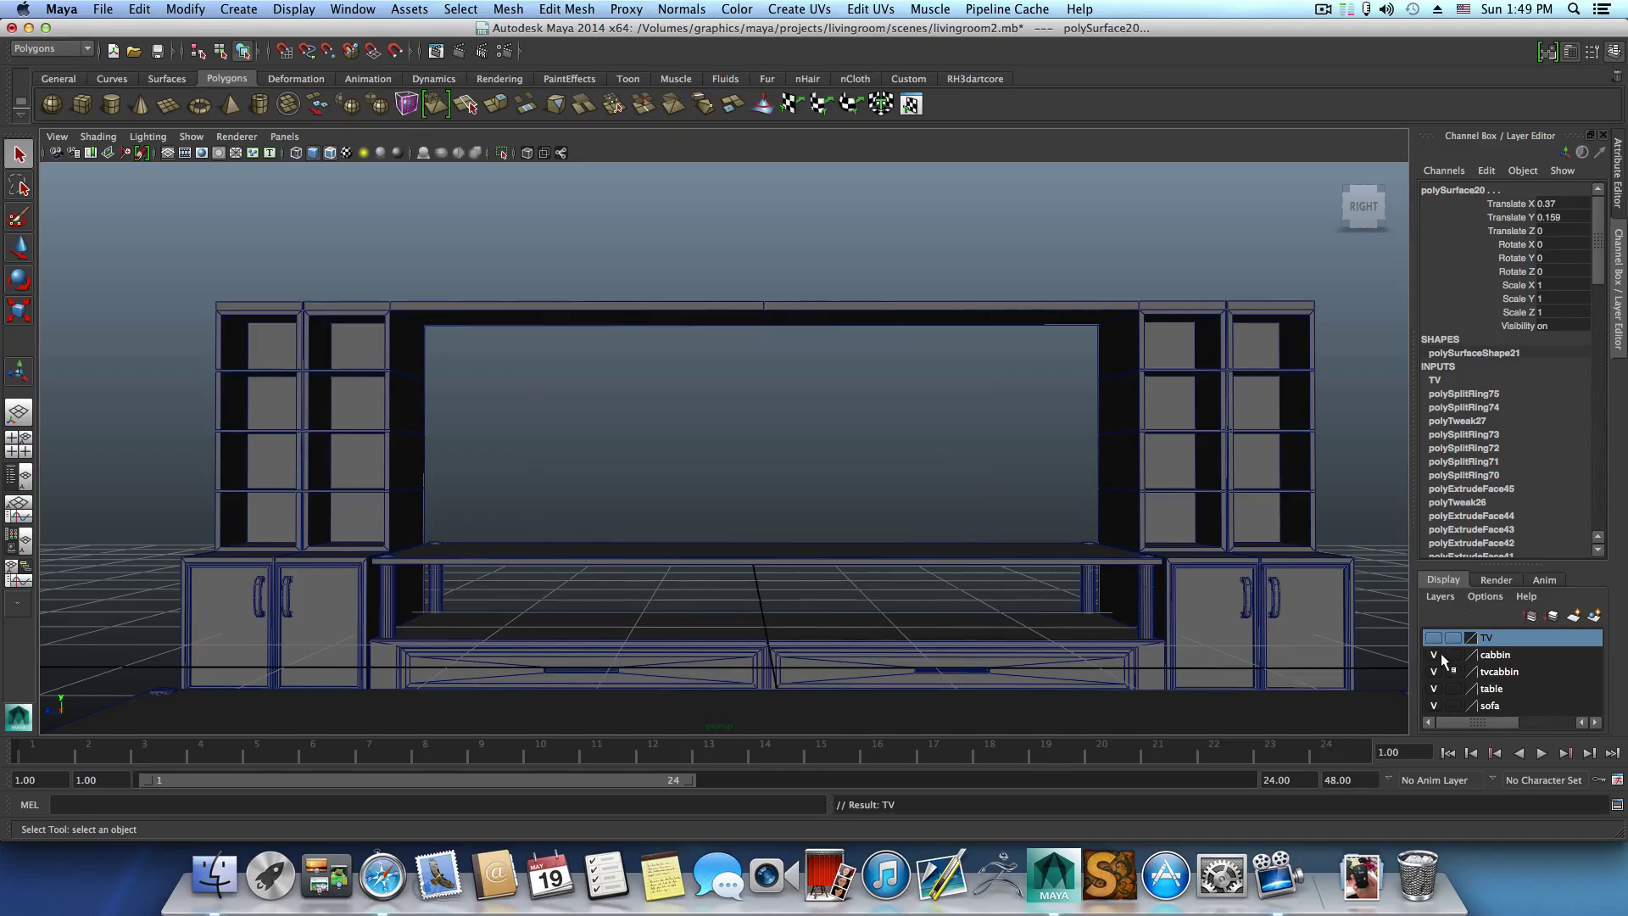
click(1433, 655)
click(1433, 672)
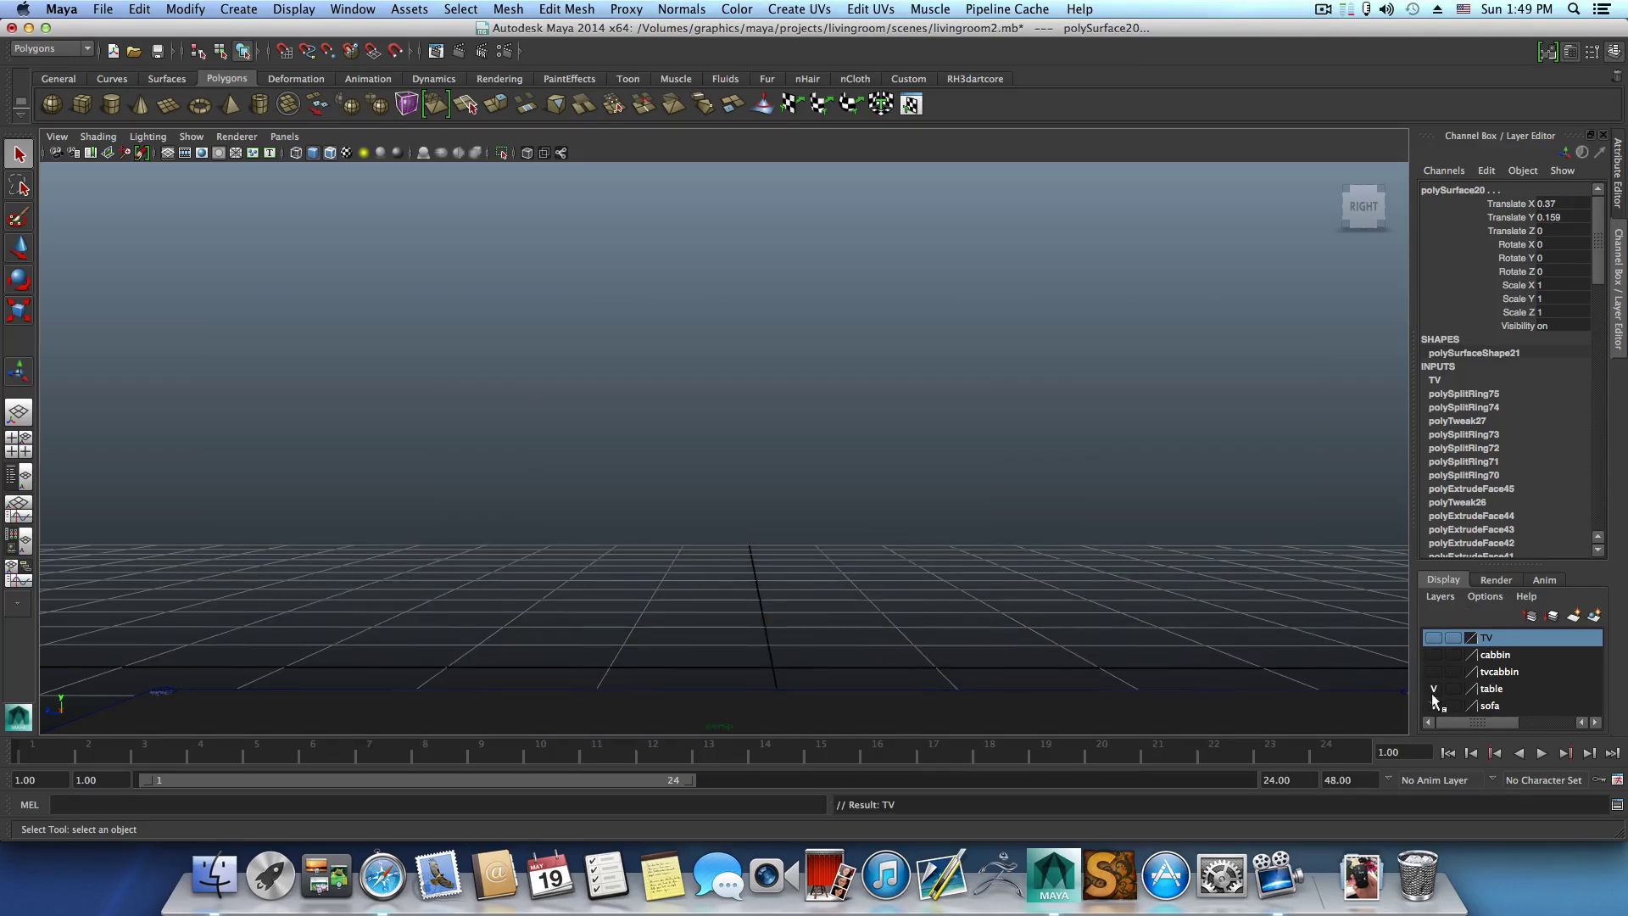
click(1434, 688)
click(1433, 705)
alt+drag(1357, 619, 995, 579)
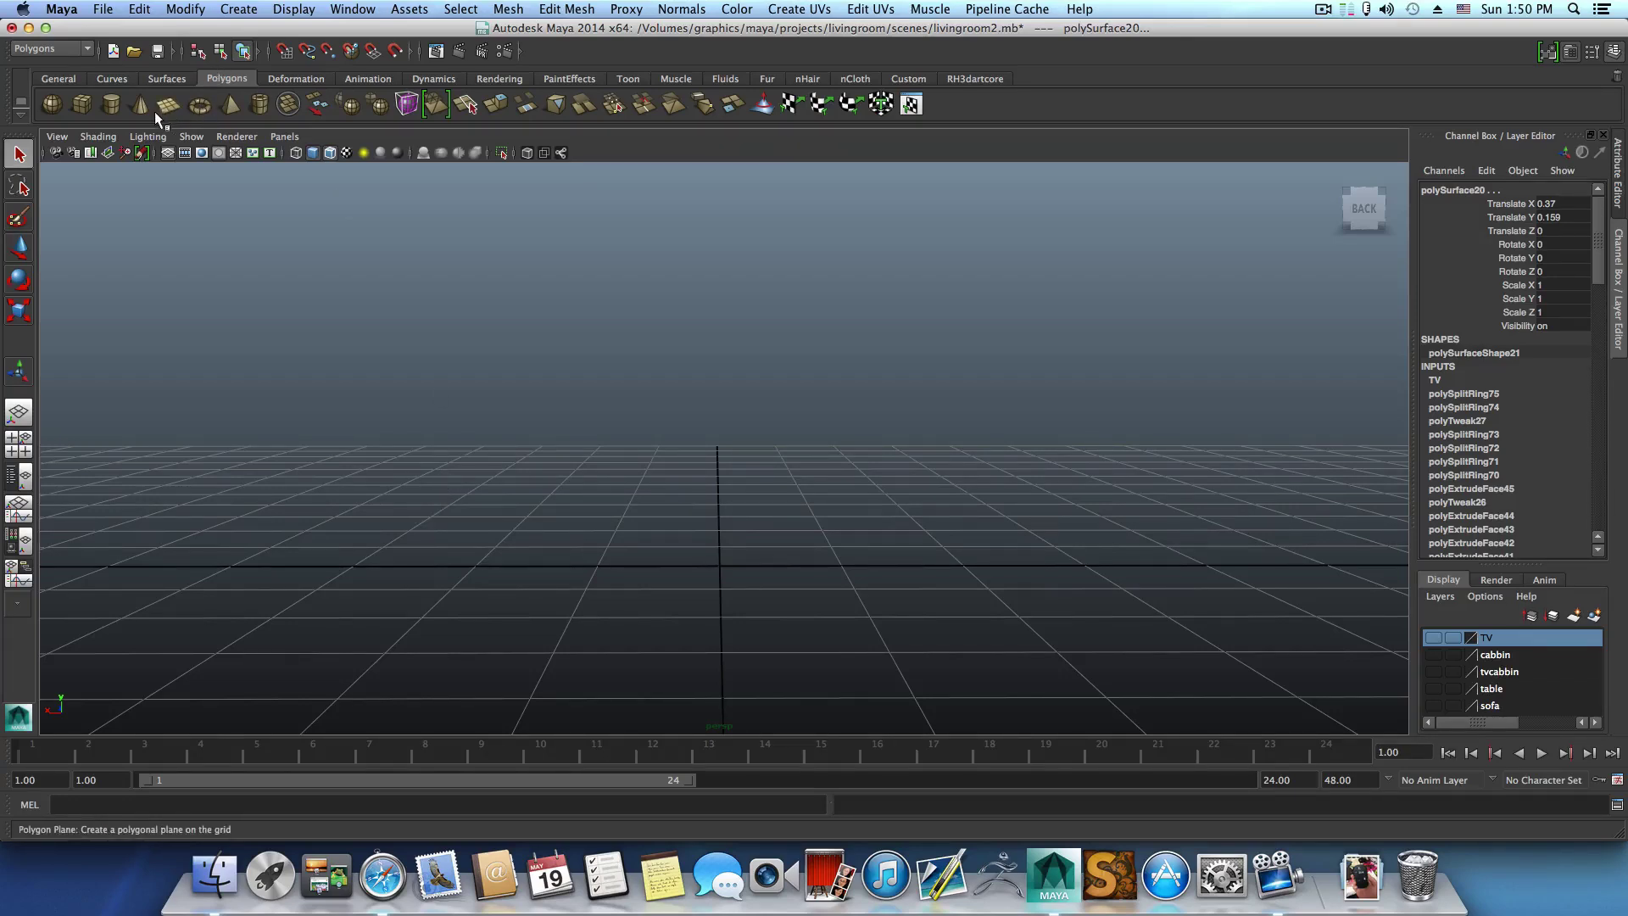
click(111, 103)
alt+drag(633, 480, 746, 407)
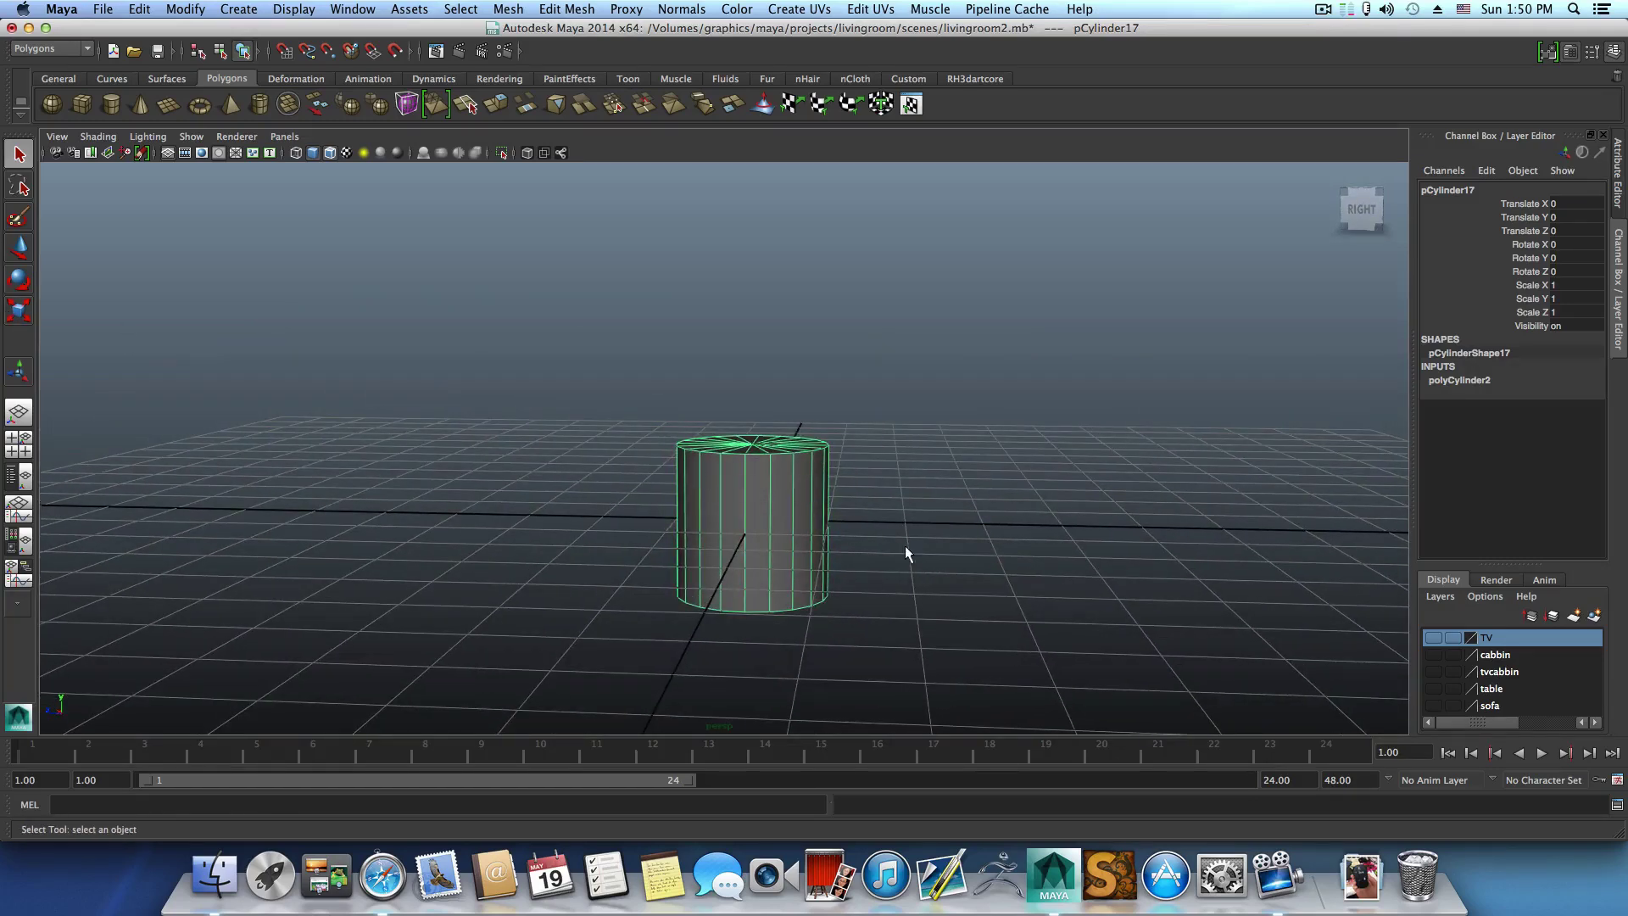
key(Delete)
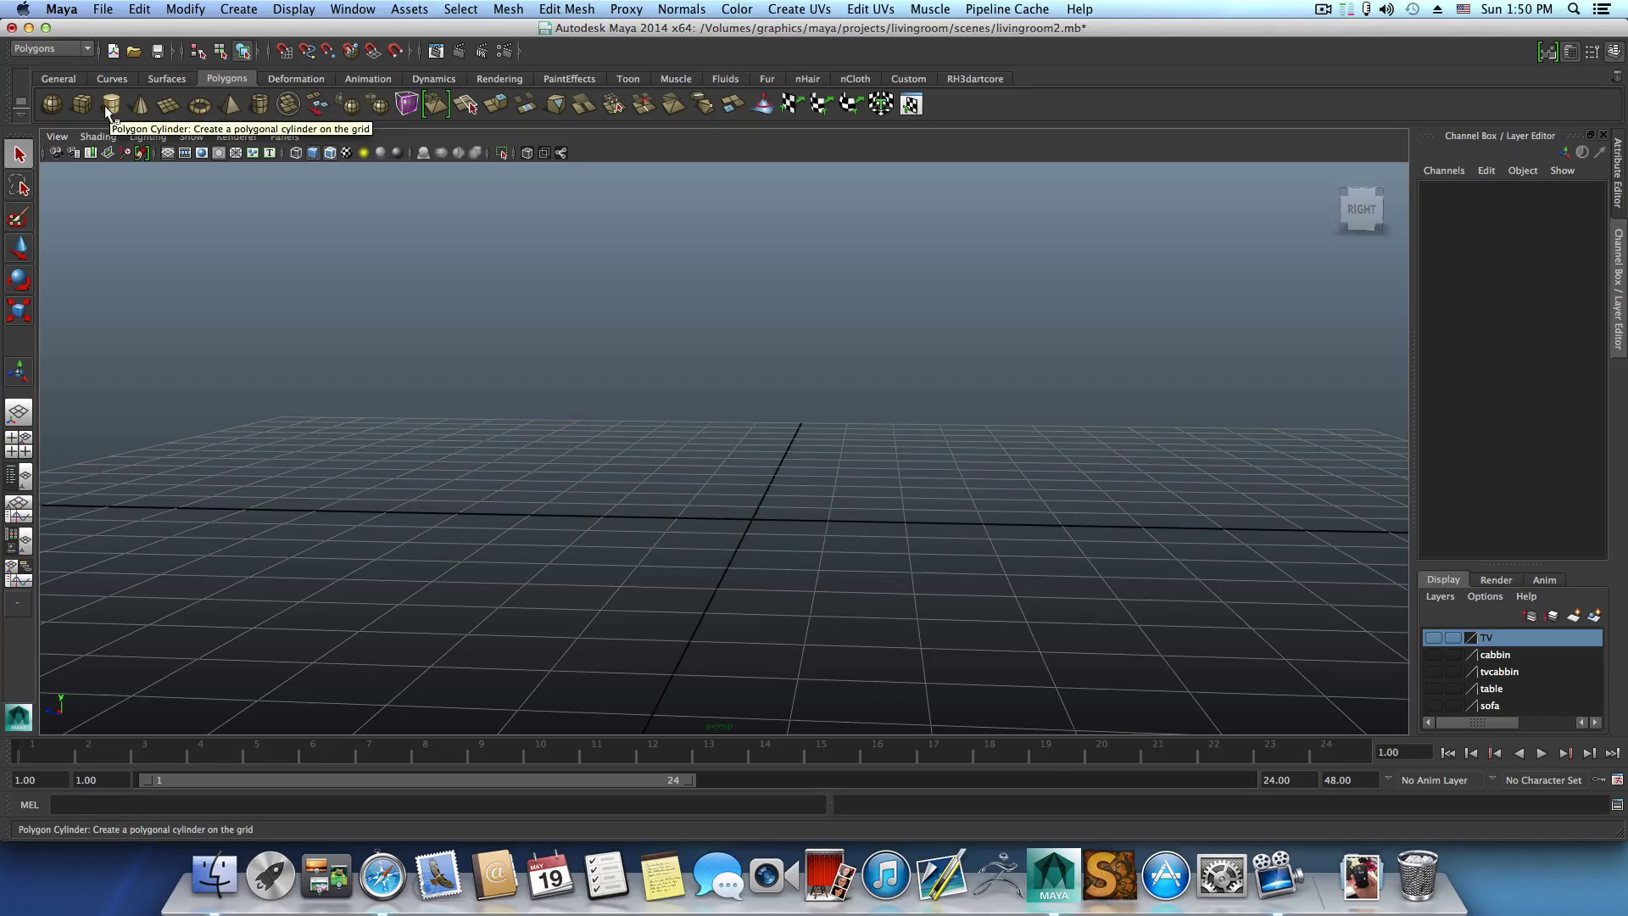
Create a polygon cube and scale it into a tall square post about 0.37 wide and 3.8 high.
click(82, 103)
alt+drag(865, 564, 497, 483)
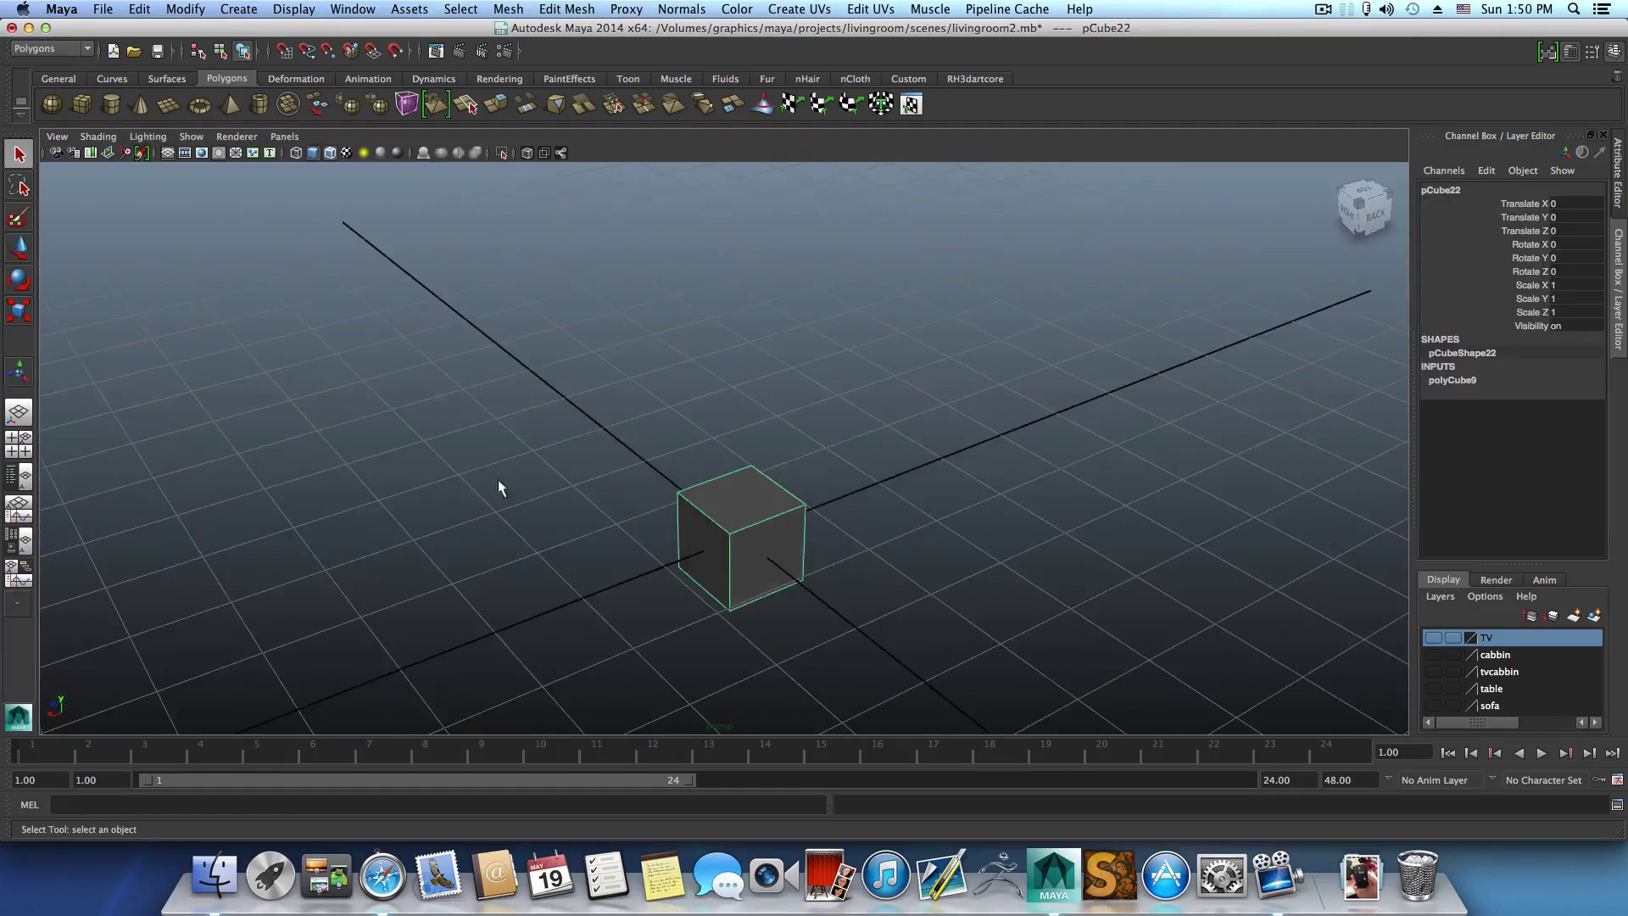
click(21, 312)
mouse_move(721, 551)
alt+mouse_down()
mouse_move(756, 536)
mouse_move(690, 520)
mouse_move(730, 539)
alt+mouse_up()
drag(745, 458, 745, 303)
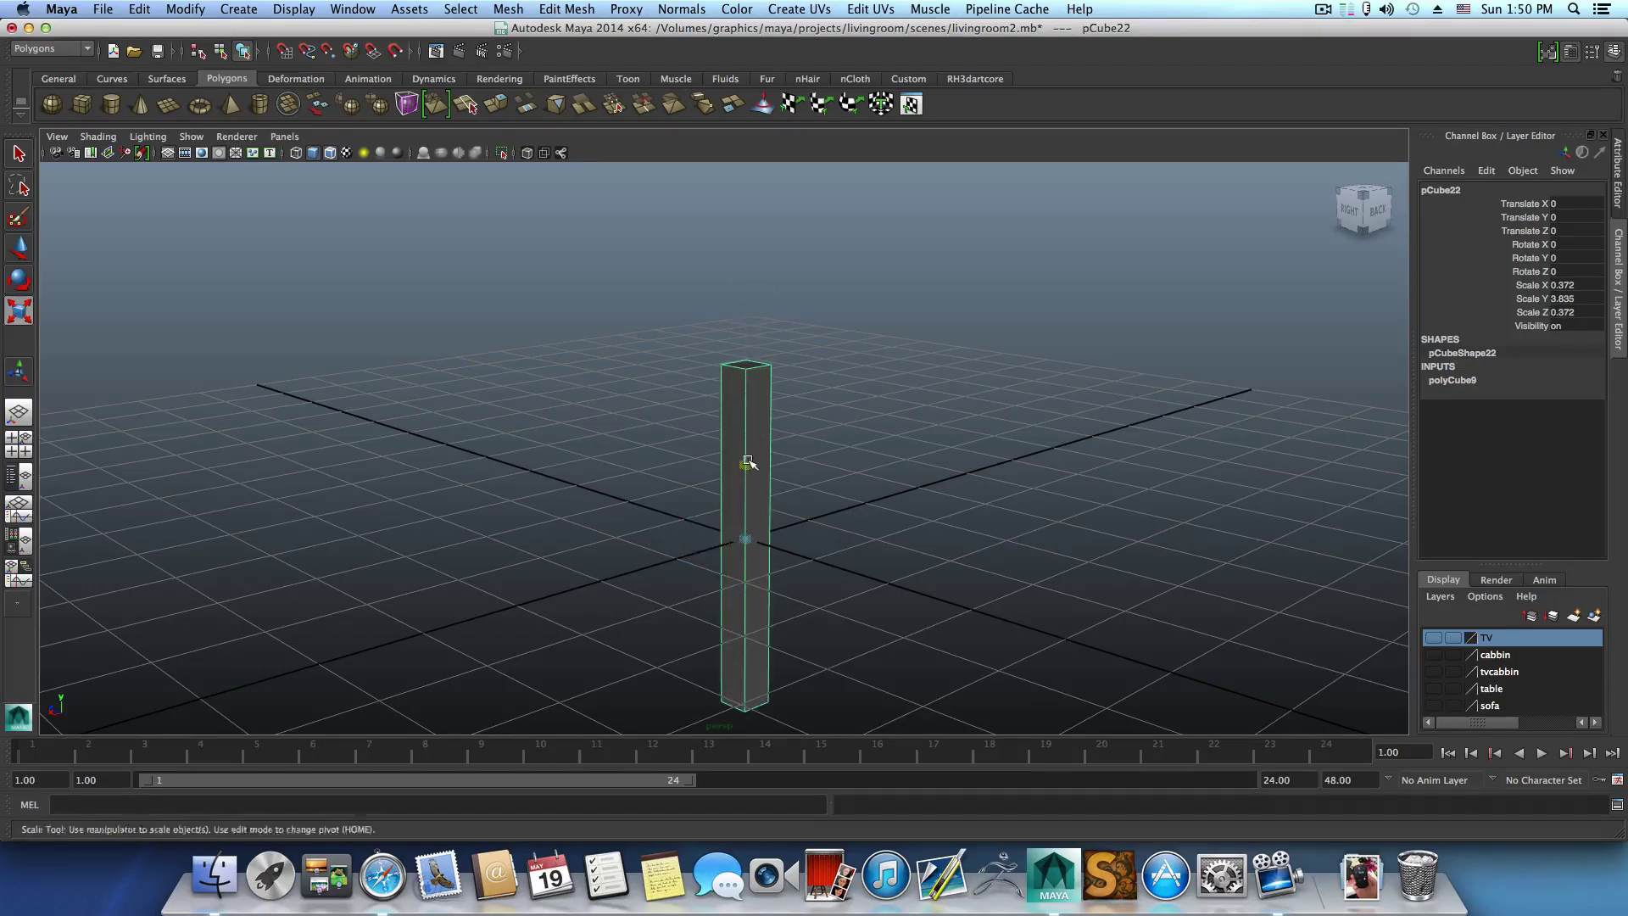
Rescale the post to about 0.269 in X, 2.6 in Y and 0.147 in Z.
drag(745, 465, 645, 517)
mouse_move(763, 515)
mouse_down()
mouse_move(719, 512)
mouse_move(835, 509)
mouse_move(891, 487)
mouse_move(767, 531)
mouse_up()
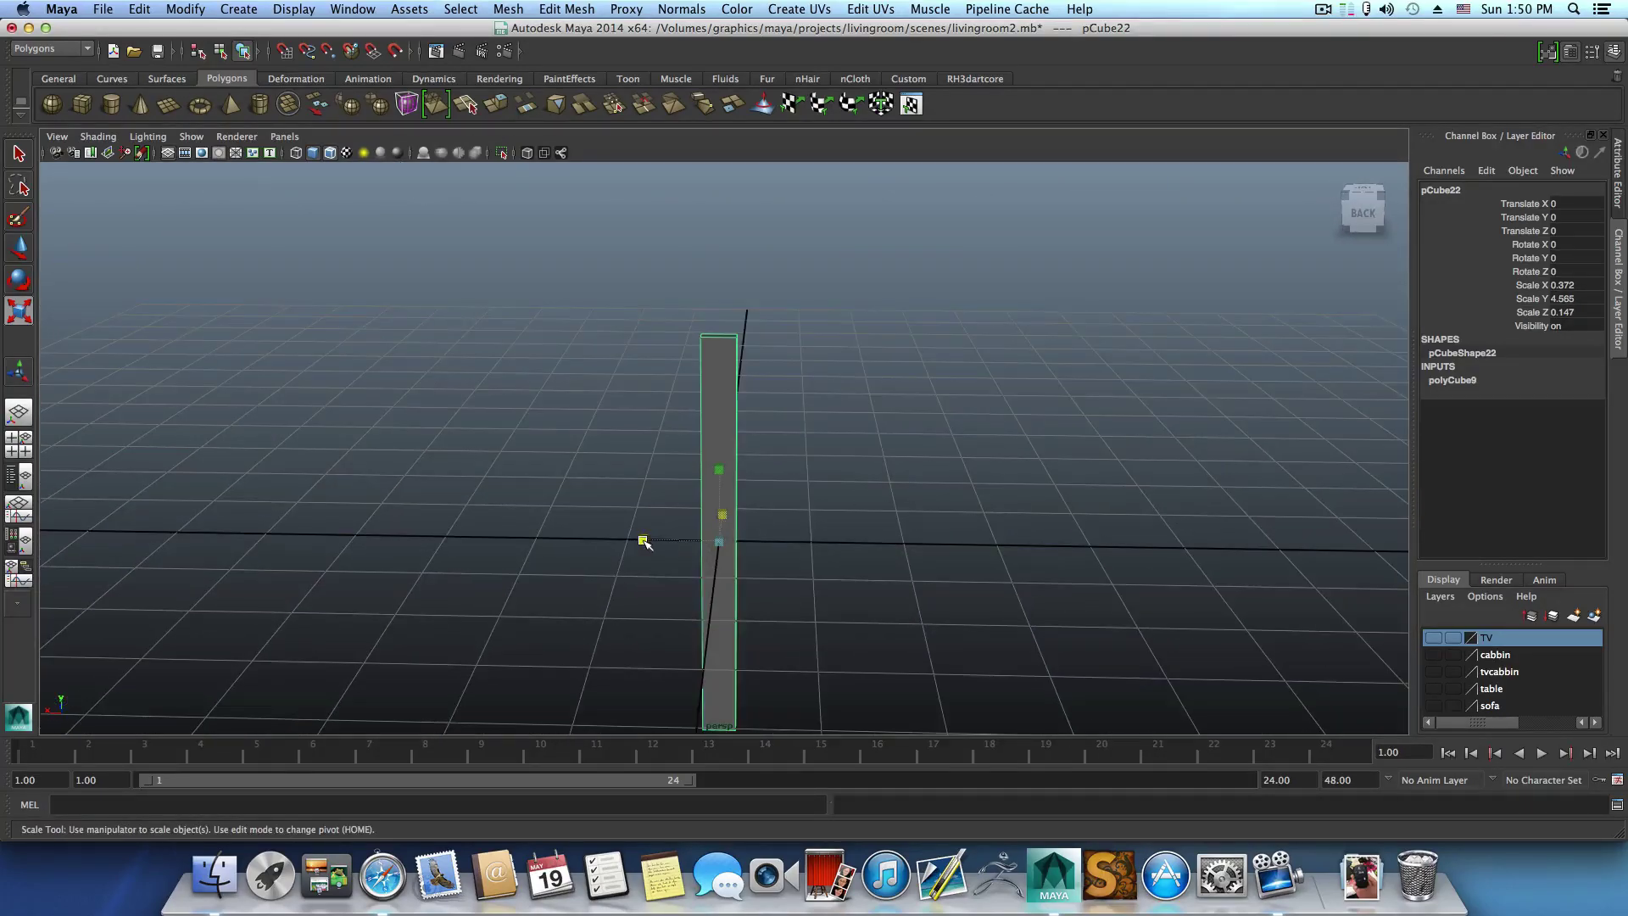
drag(643, 540, 703, 537)
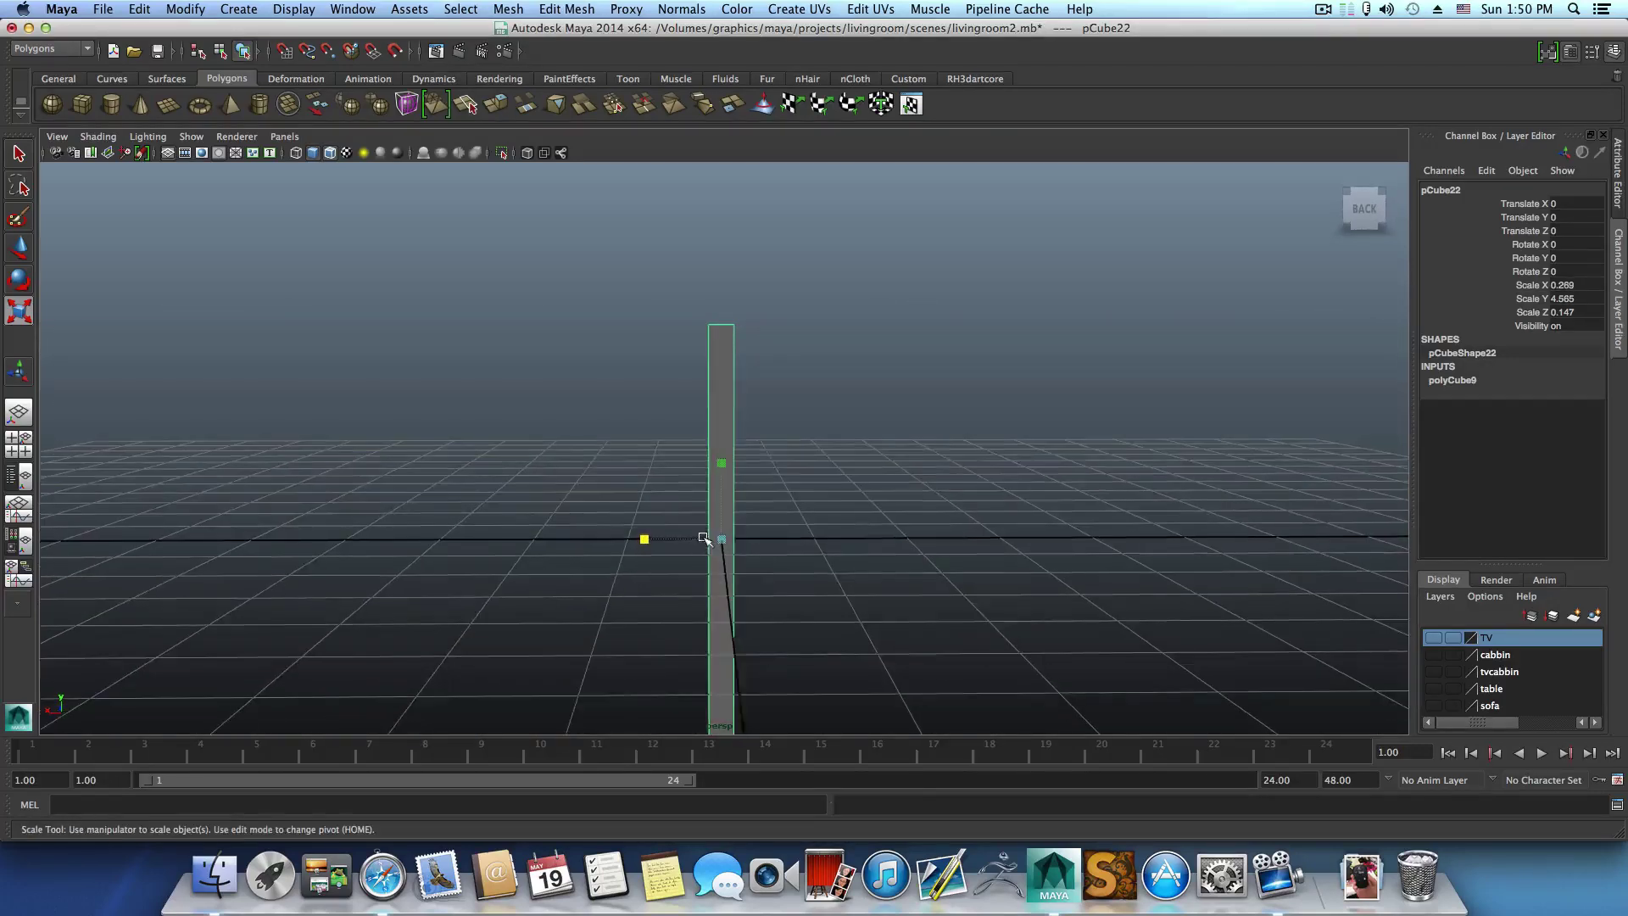
click(727, 472)
click(727, 465)
drag(727, 465, 876, 530)
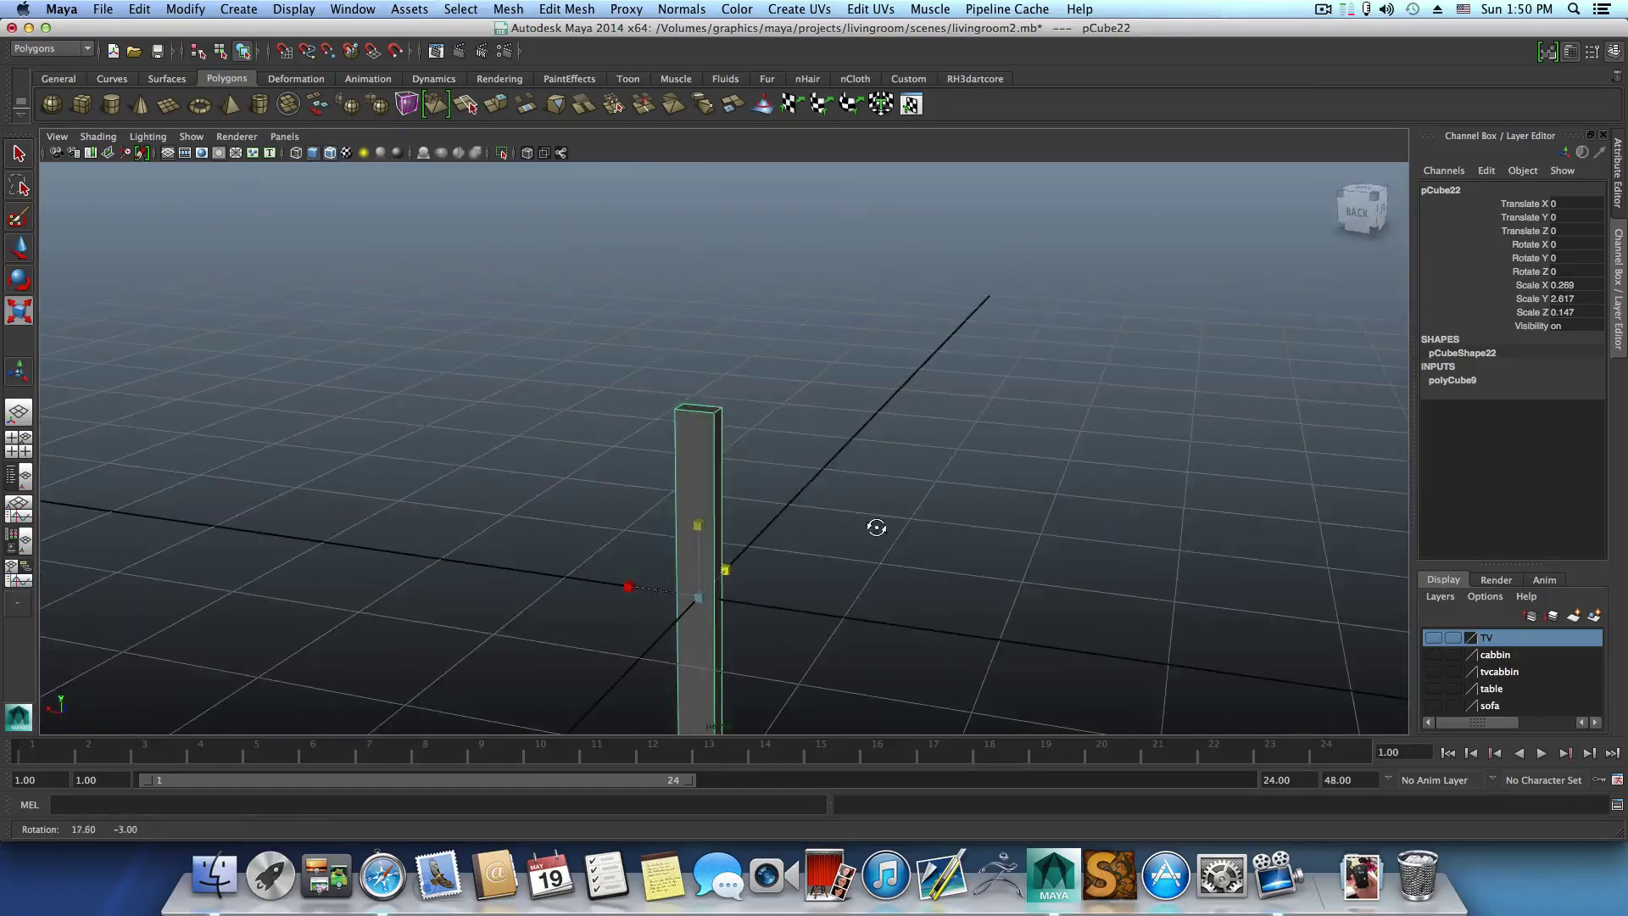
Select the short edges across the thickness at both ends of the post and bevel them.
right_click(699, 431)
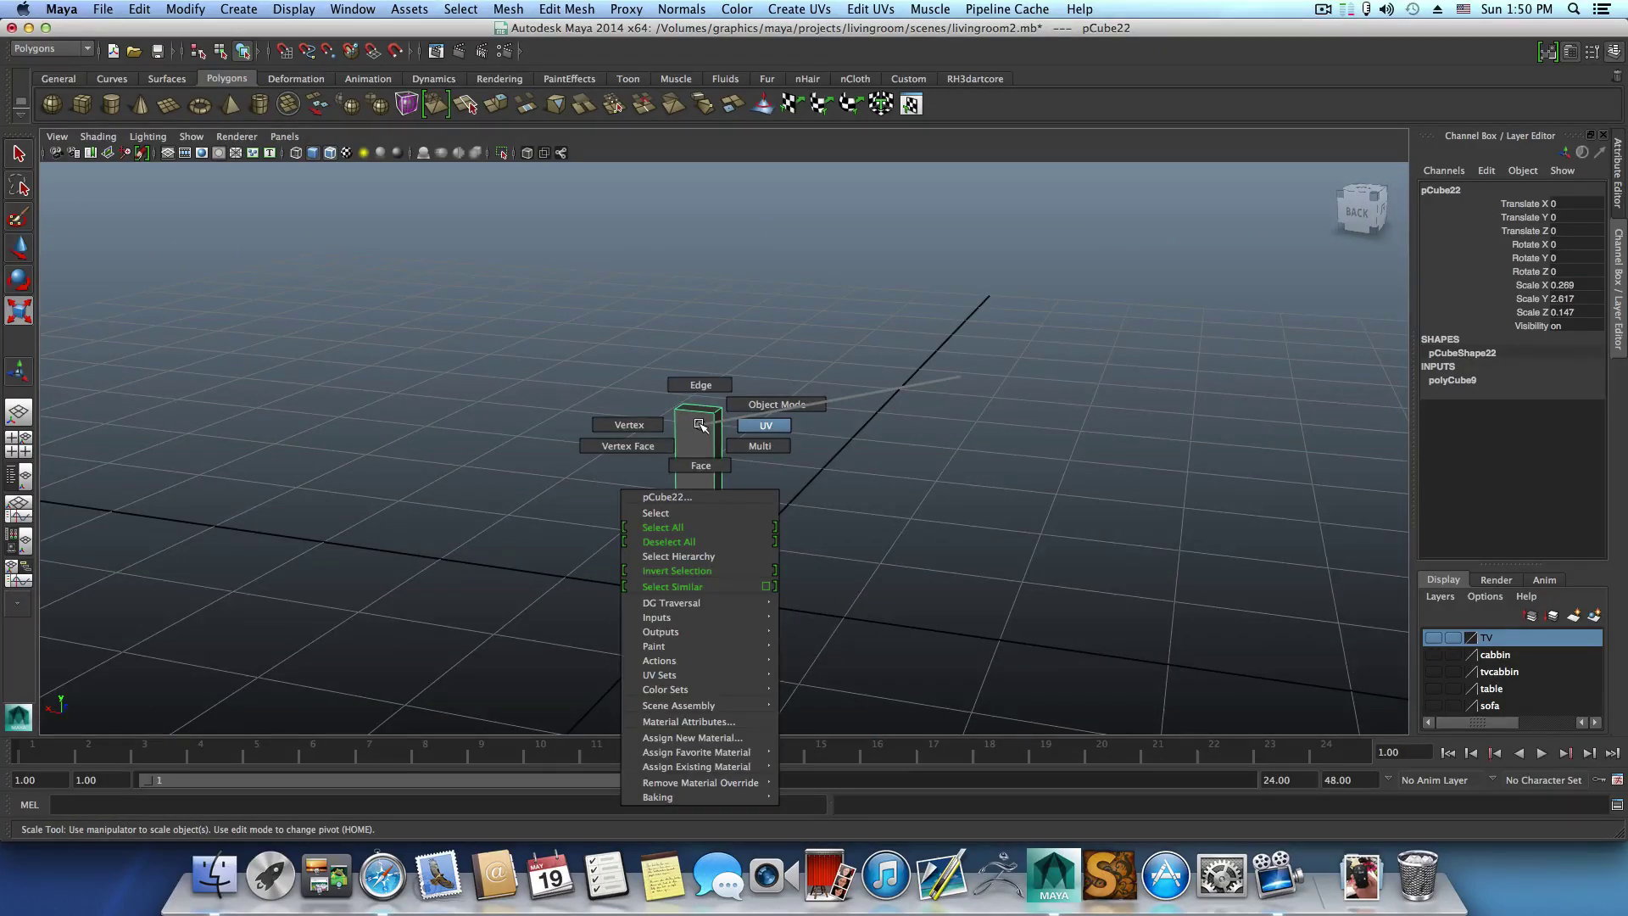
right_drag(700, 426, 701, 386)
alt+drag(717, 428, 596, 461)
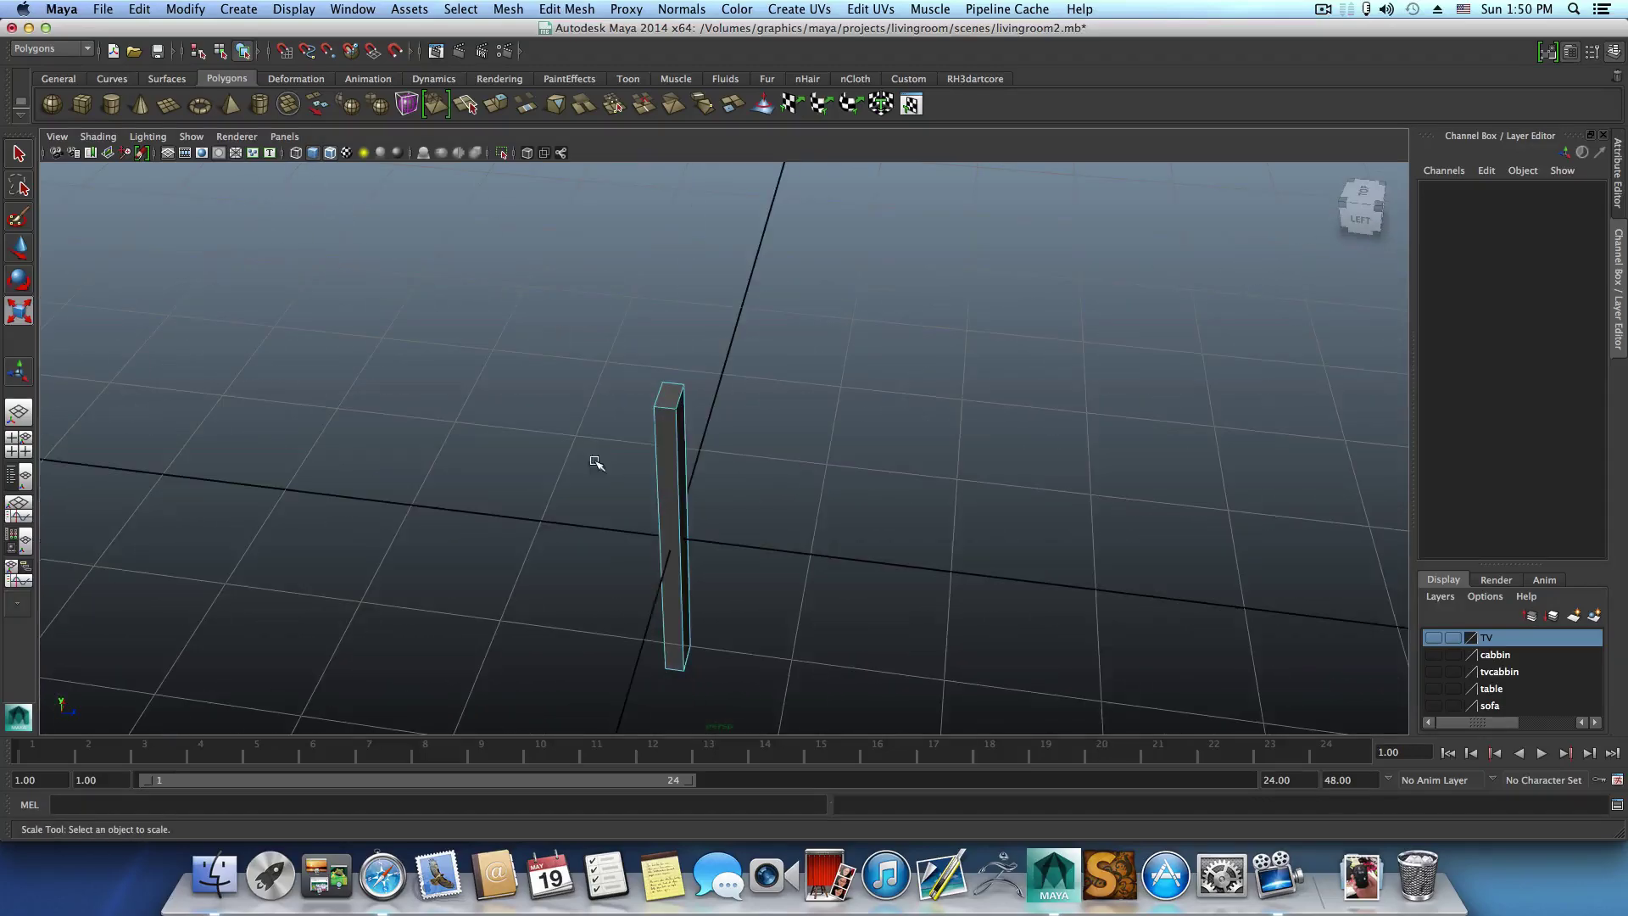
click(667, 412)
alt+drag(667, 412, 599, 382)
key(q)
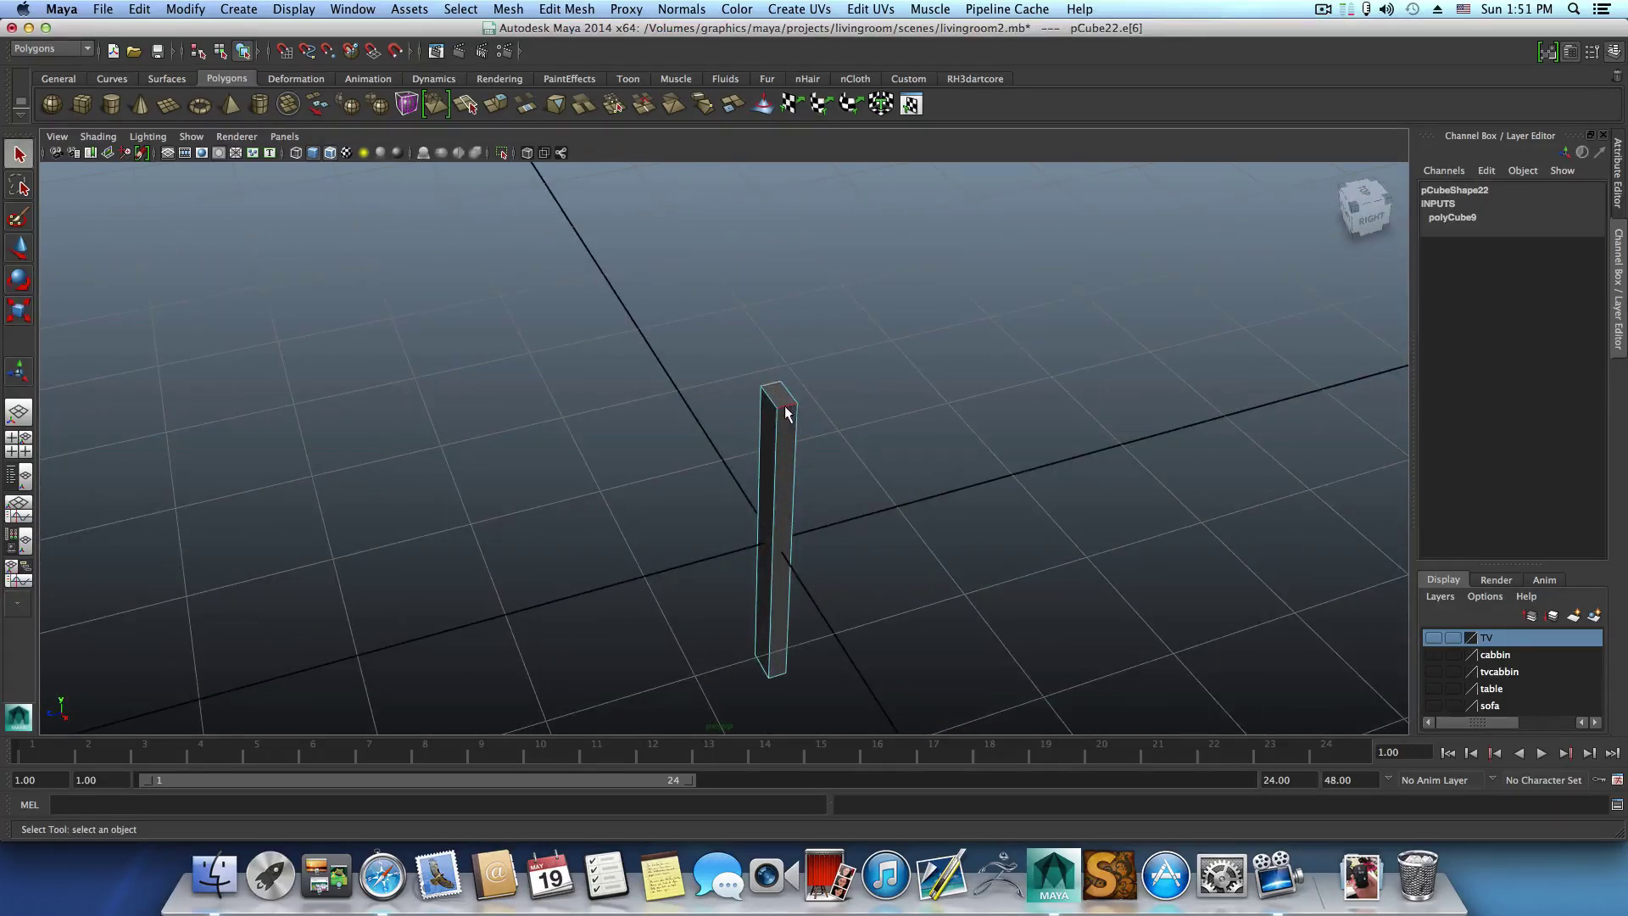
shift+click(786, 409)
alt+drag(781, 538, 838, 680)
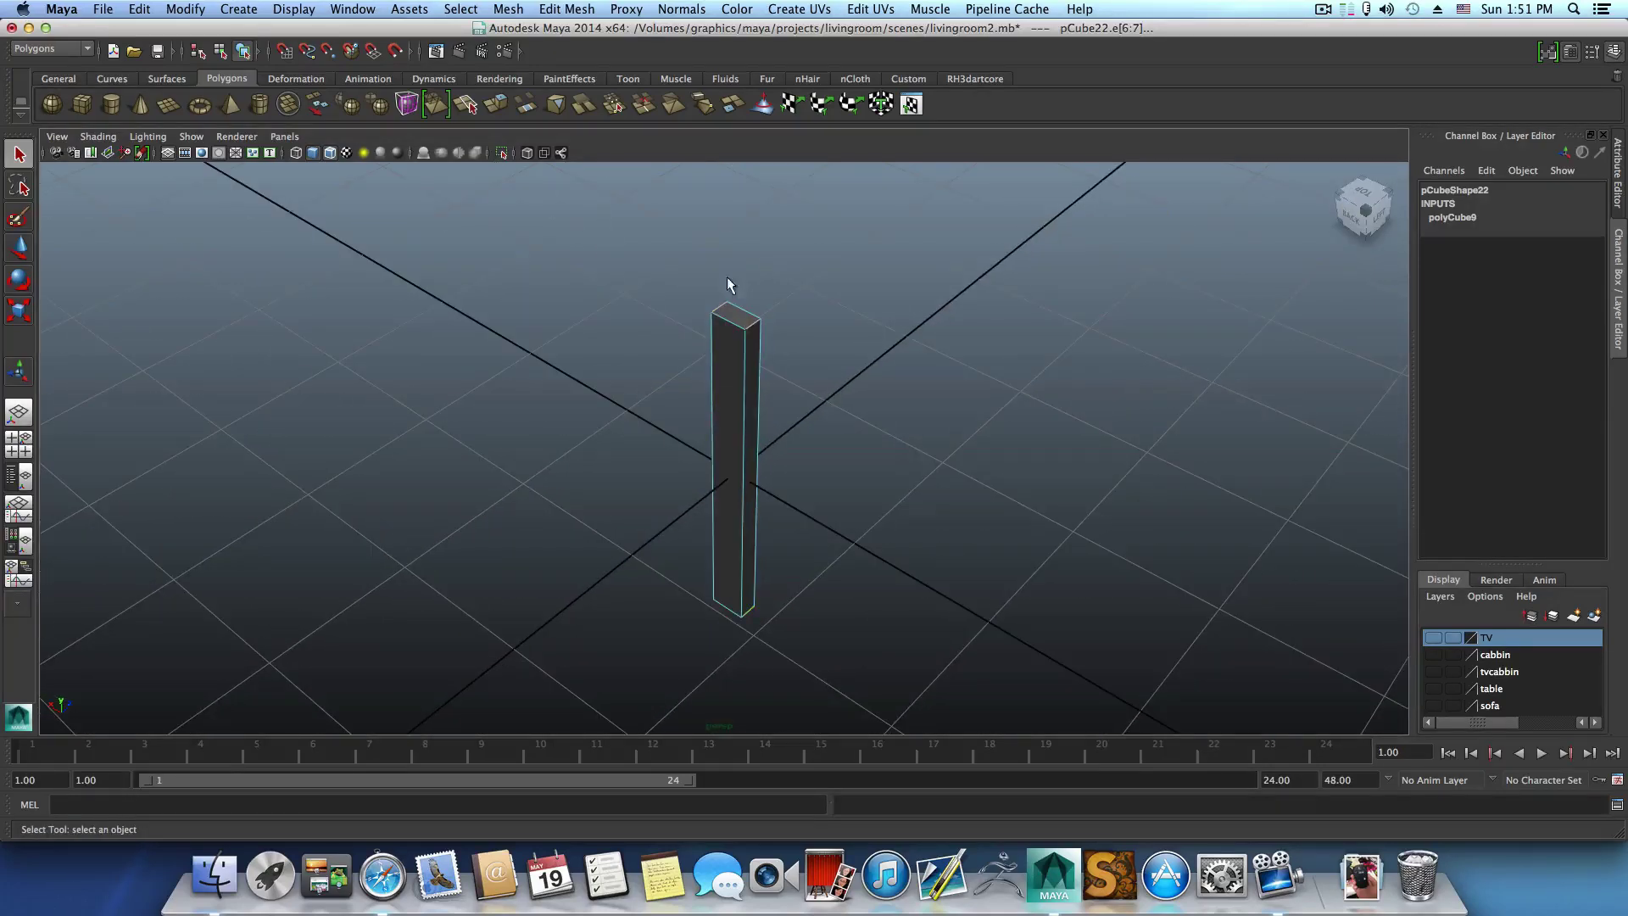
shift+right_drag(734, 426, 840, 423)
alt+drag(840, 423, 828, 443)
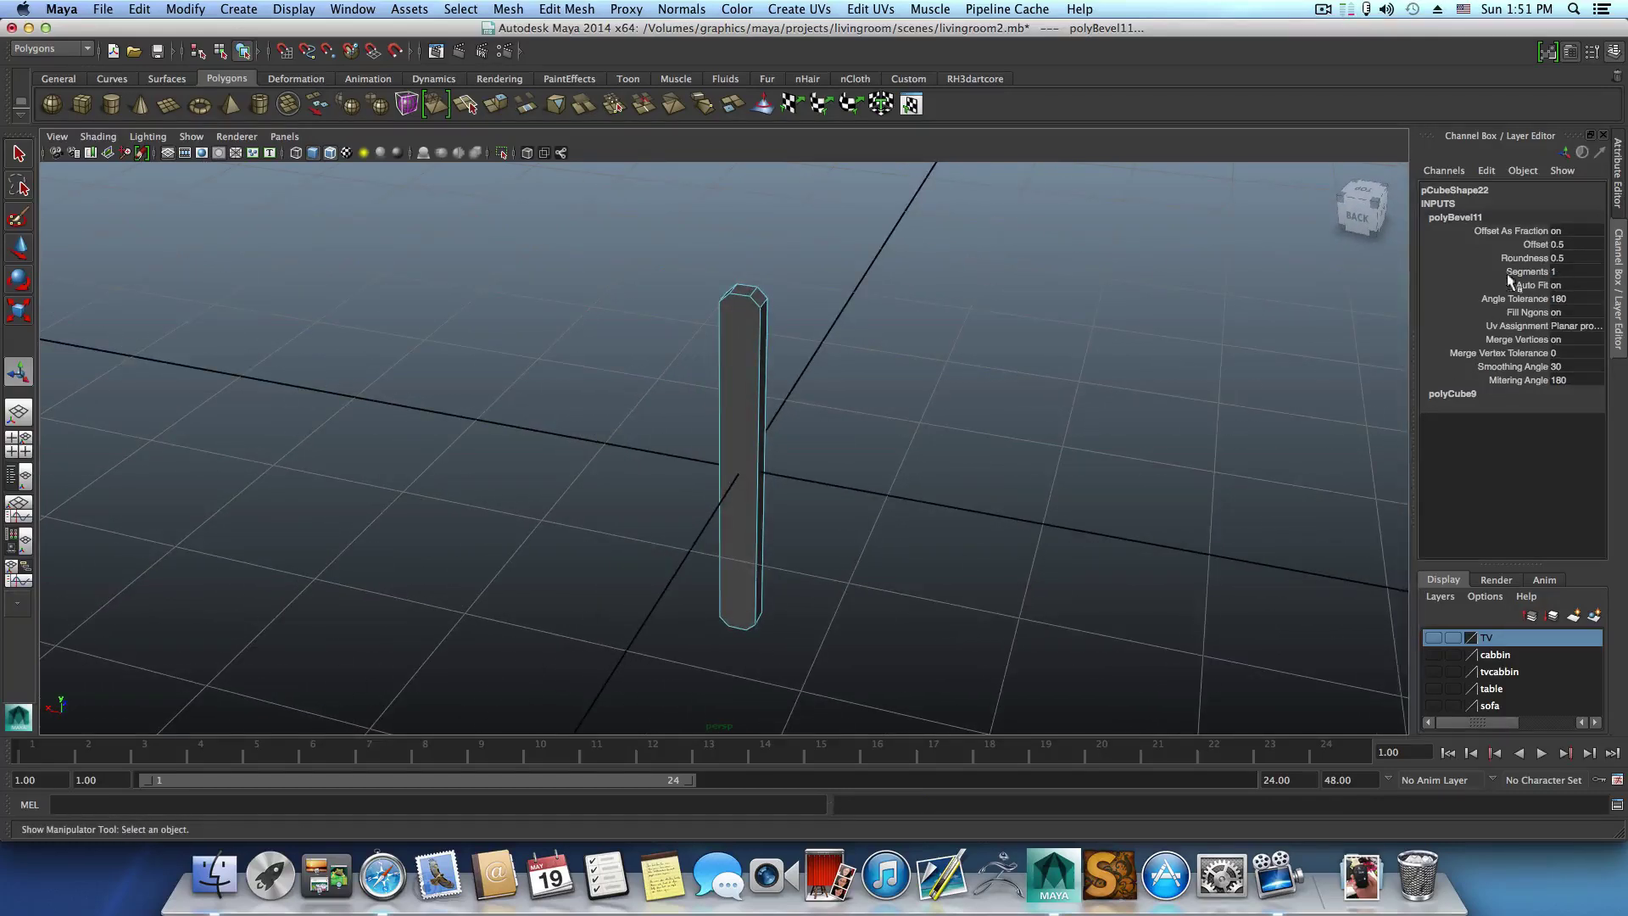
Set the bevel to 7 segments, raise its offset until the post's ends are nearly semicircular, and return to object selection.
click(1568, 52)
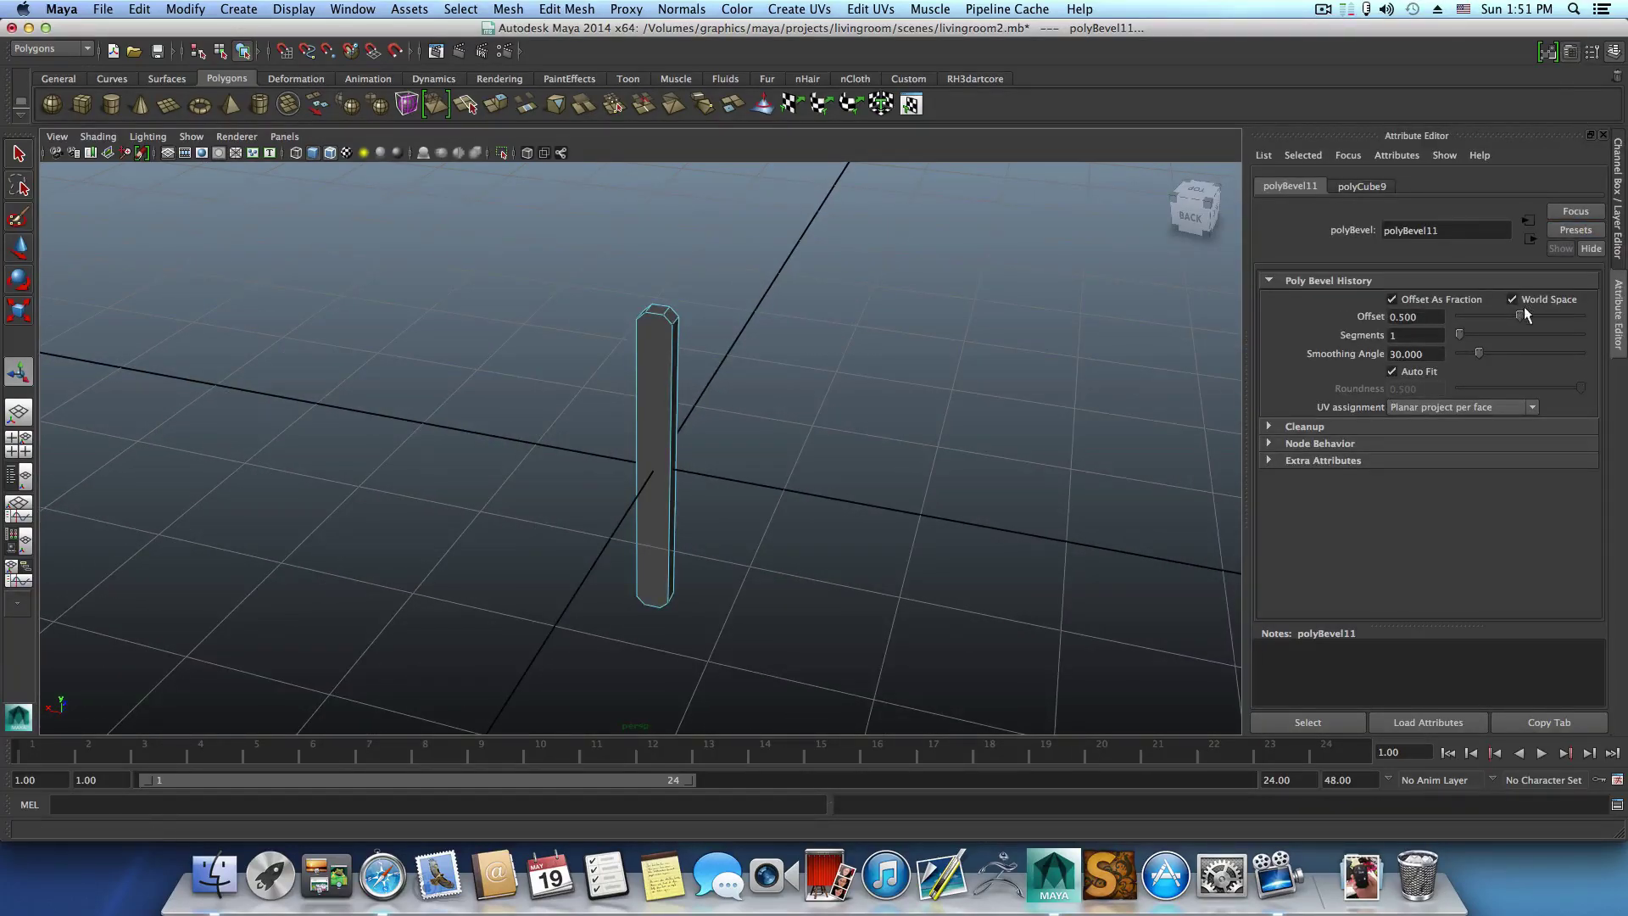
mouse_move(1519, 312)
mouse_down()
mouse_move(1504, 310)
mouse_move(1545, 323)
mouse_up()
alt+drag(882, 471, 938, 461)
scroll(959, 444, up, 4)
alt+middle_drag(959, 443, 941, 521)
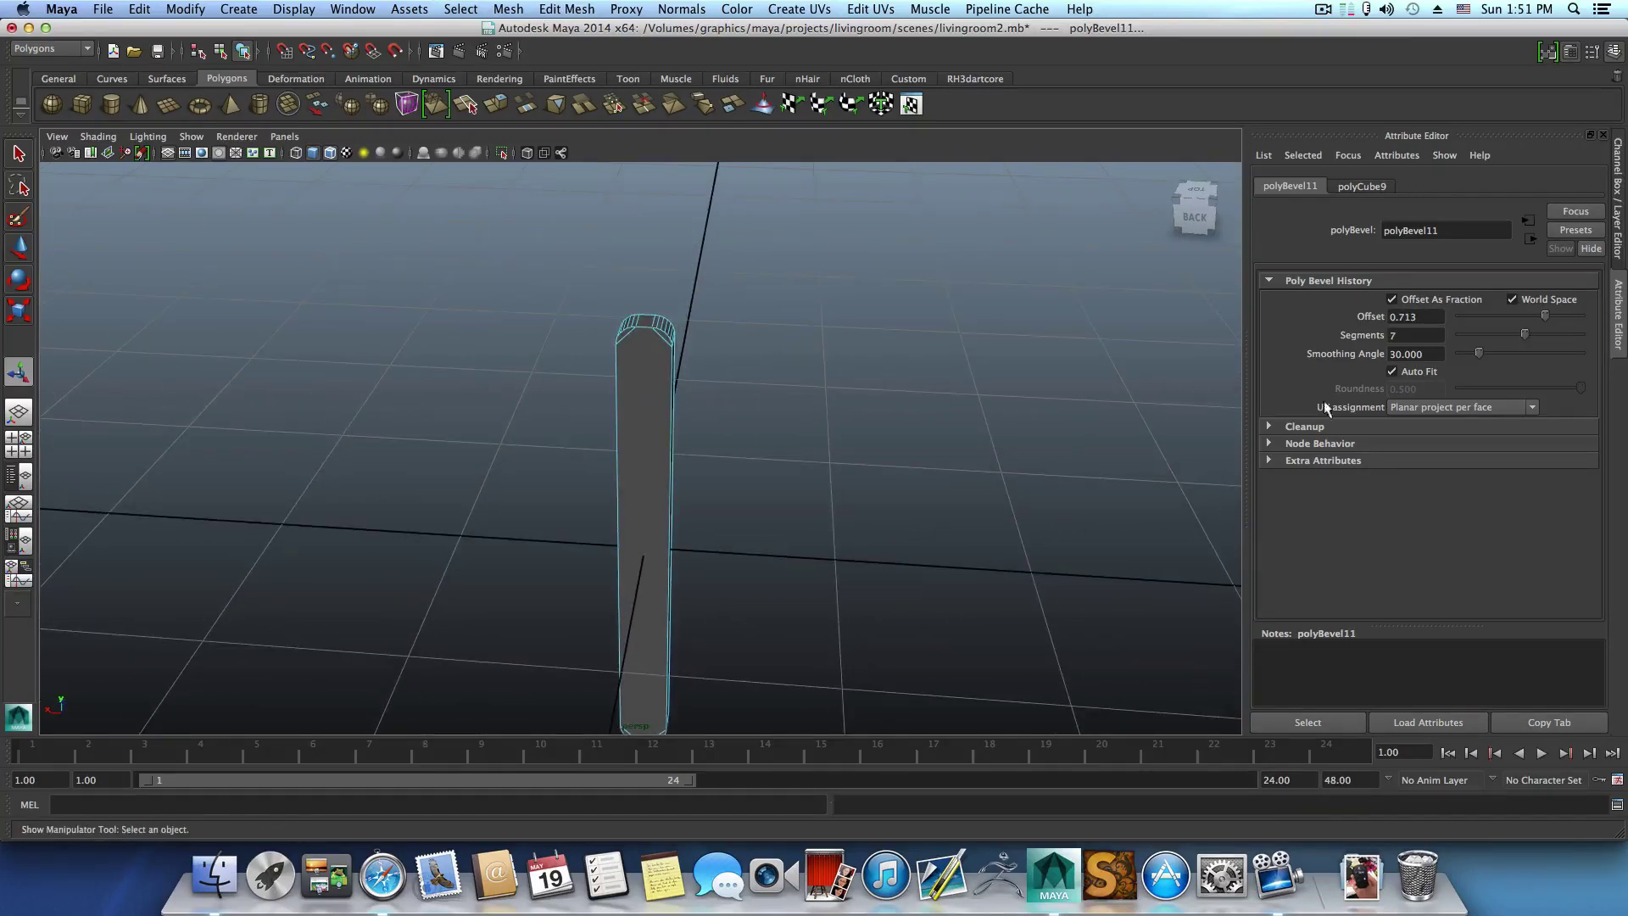
drag(1543, 319, 1574, 323)
drag(1575, 315, 1577, 319)
alt+drag(1030, 377, 824, 382)
key(F8)
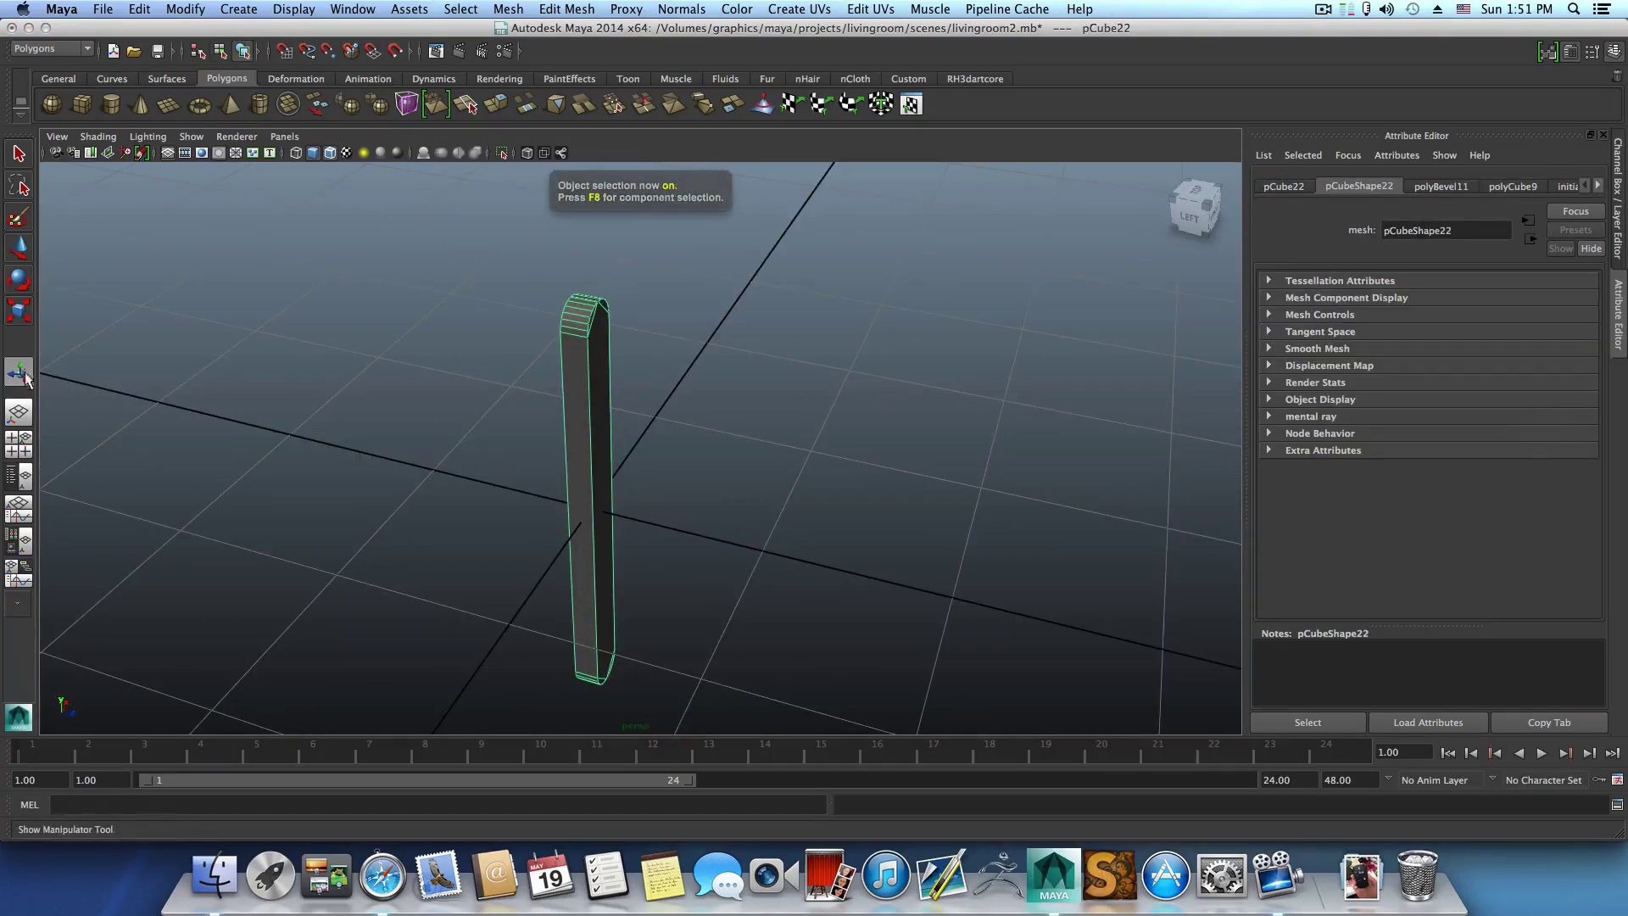
Slightly adjust the rounded post's thickness along Z with the Scale tool.
click(19, 311)
mouse_move(663, 526)
mouse_down()
mouse_move(628, 512)
mouse_move(839, 498)
mouse_move(670, 519)
mouse_up()
drag(669, 520, 619, 523)
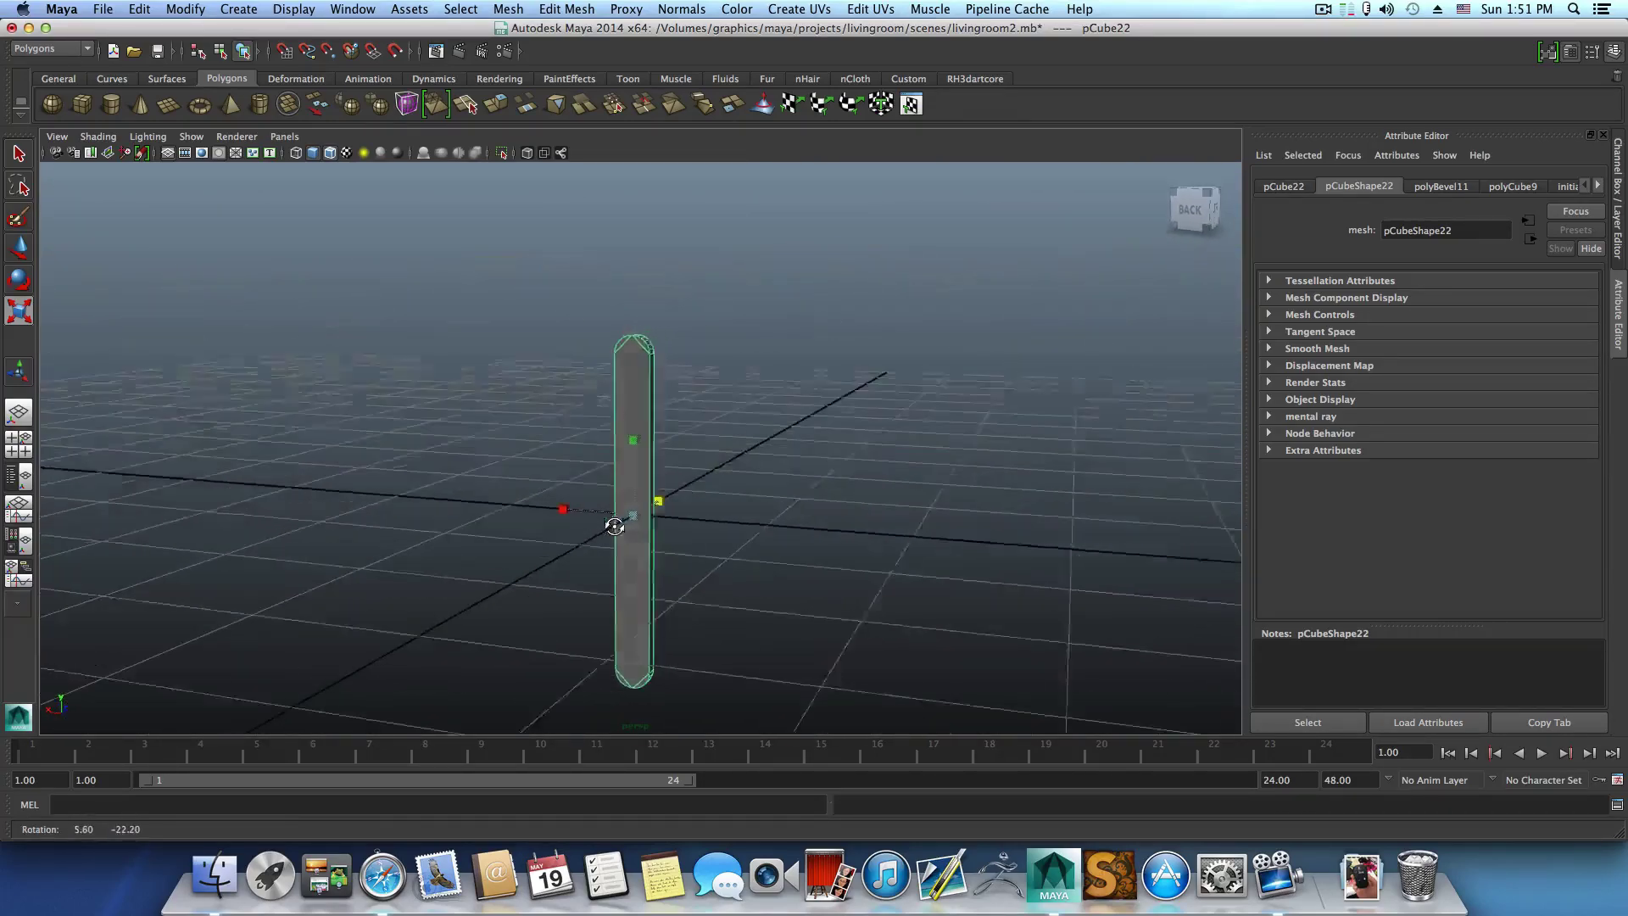
Try to split the edge ring running through the post's long vertical side edge.
alt+right_drag(619, 523, 891, 553)
right_drag(639, 484, 645, 443)
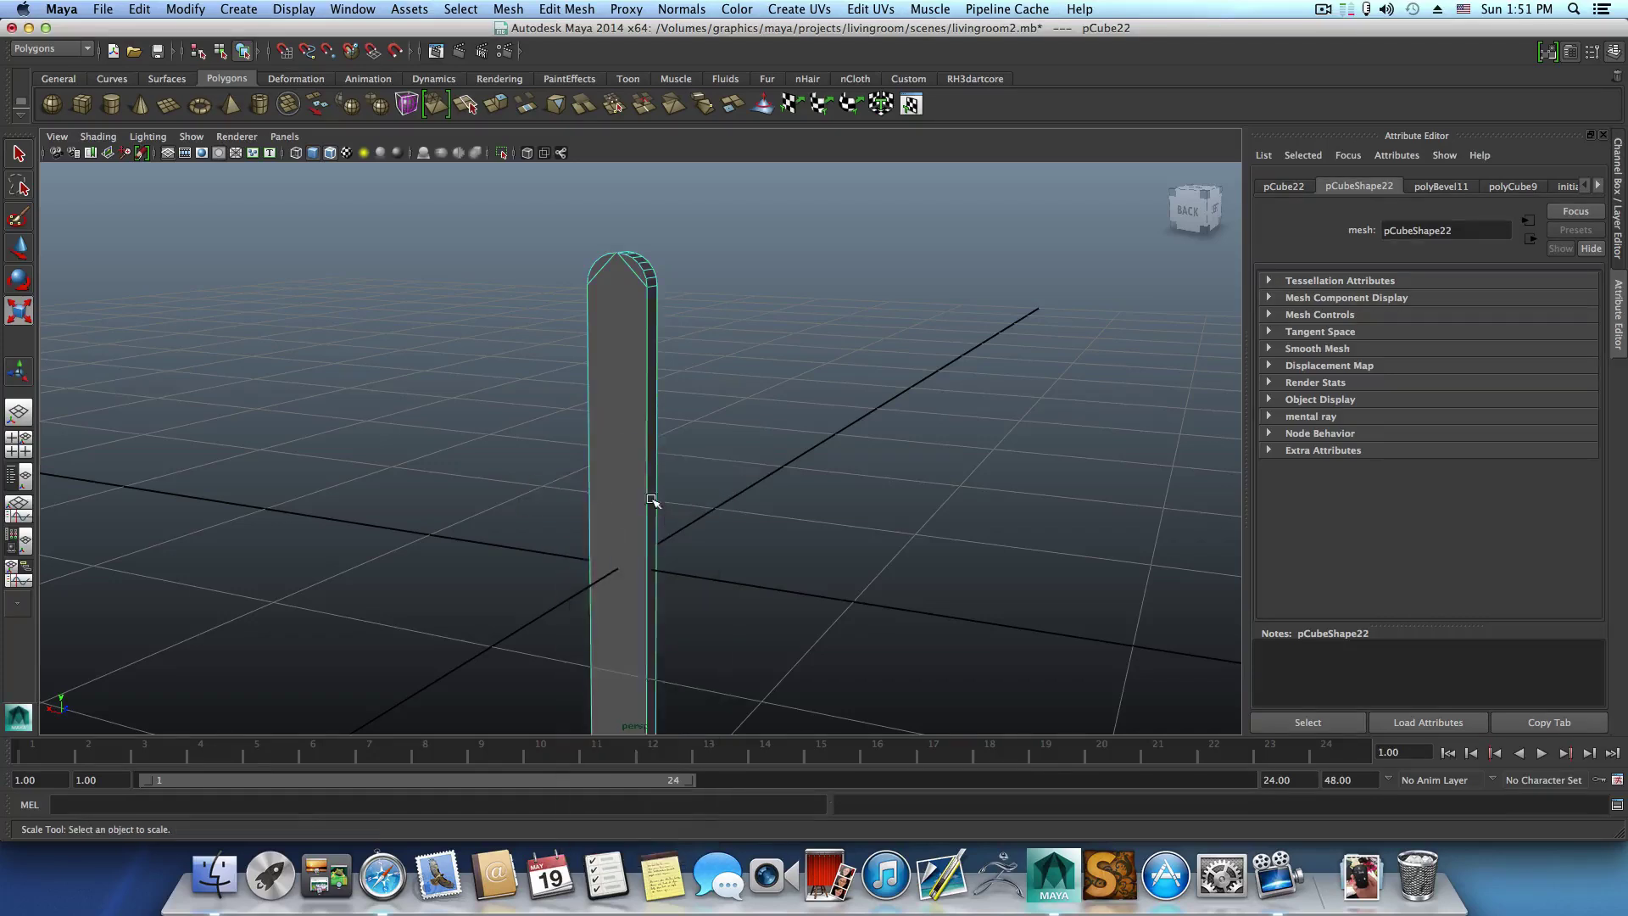
click(647, 517)
alt+middle_drag(623, 548, 619, 504)
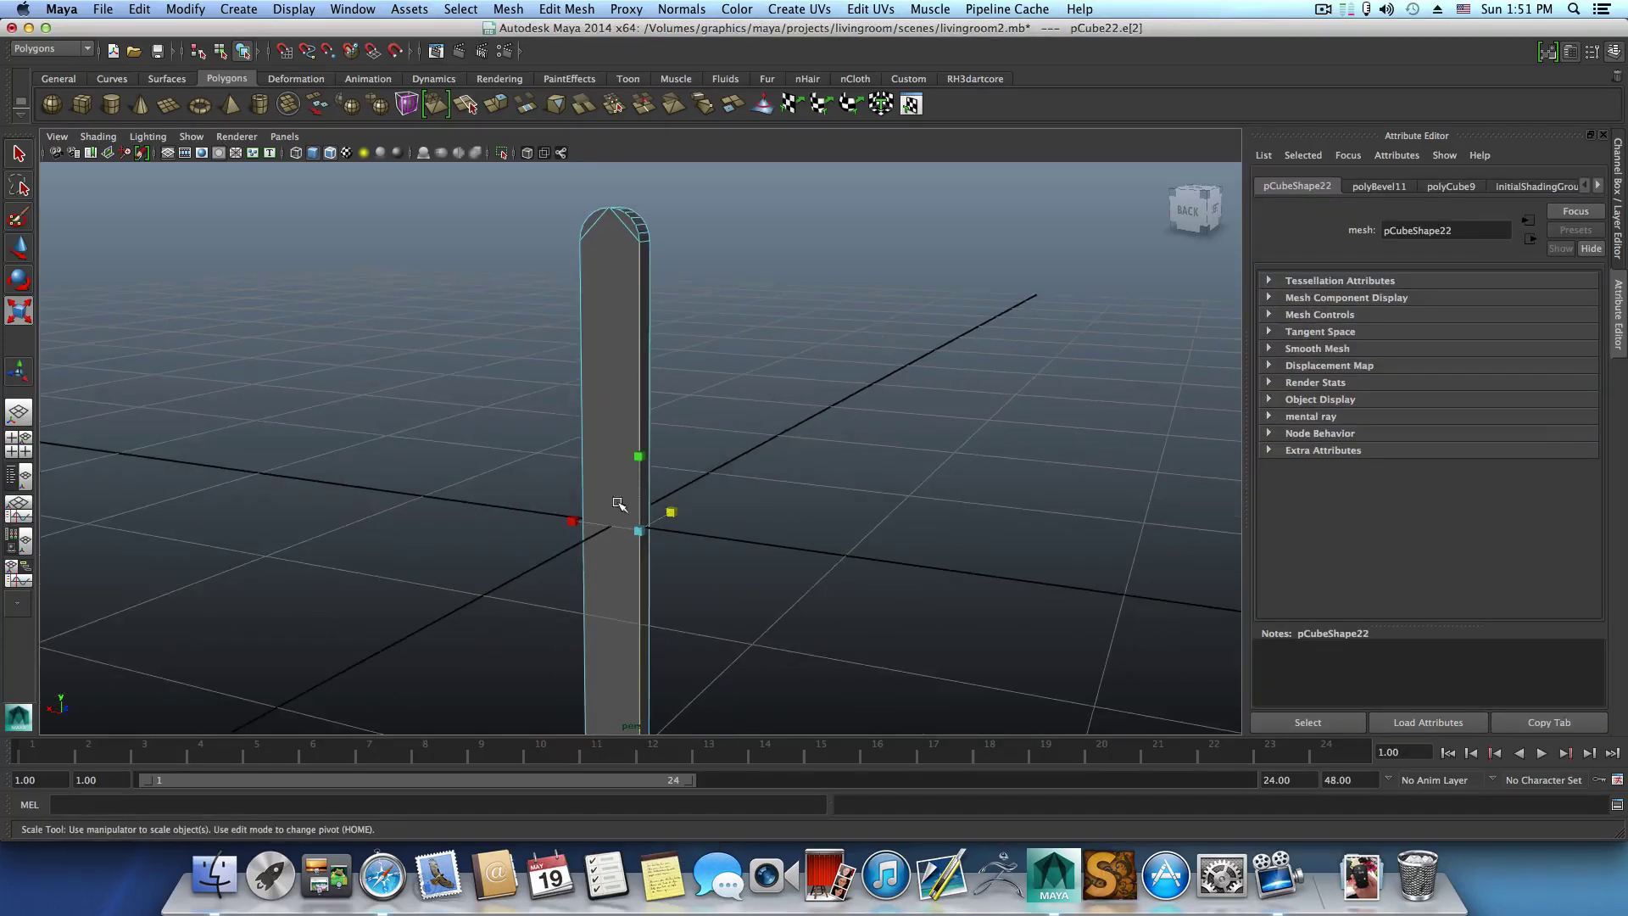
ctrl+right_drag(644, 507, 674, 547)
alt+drag(673, 552, 484, 536)
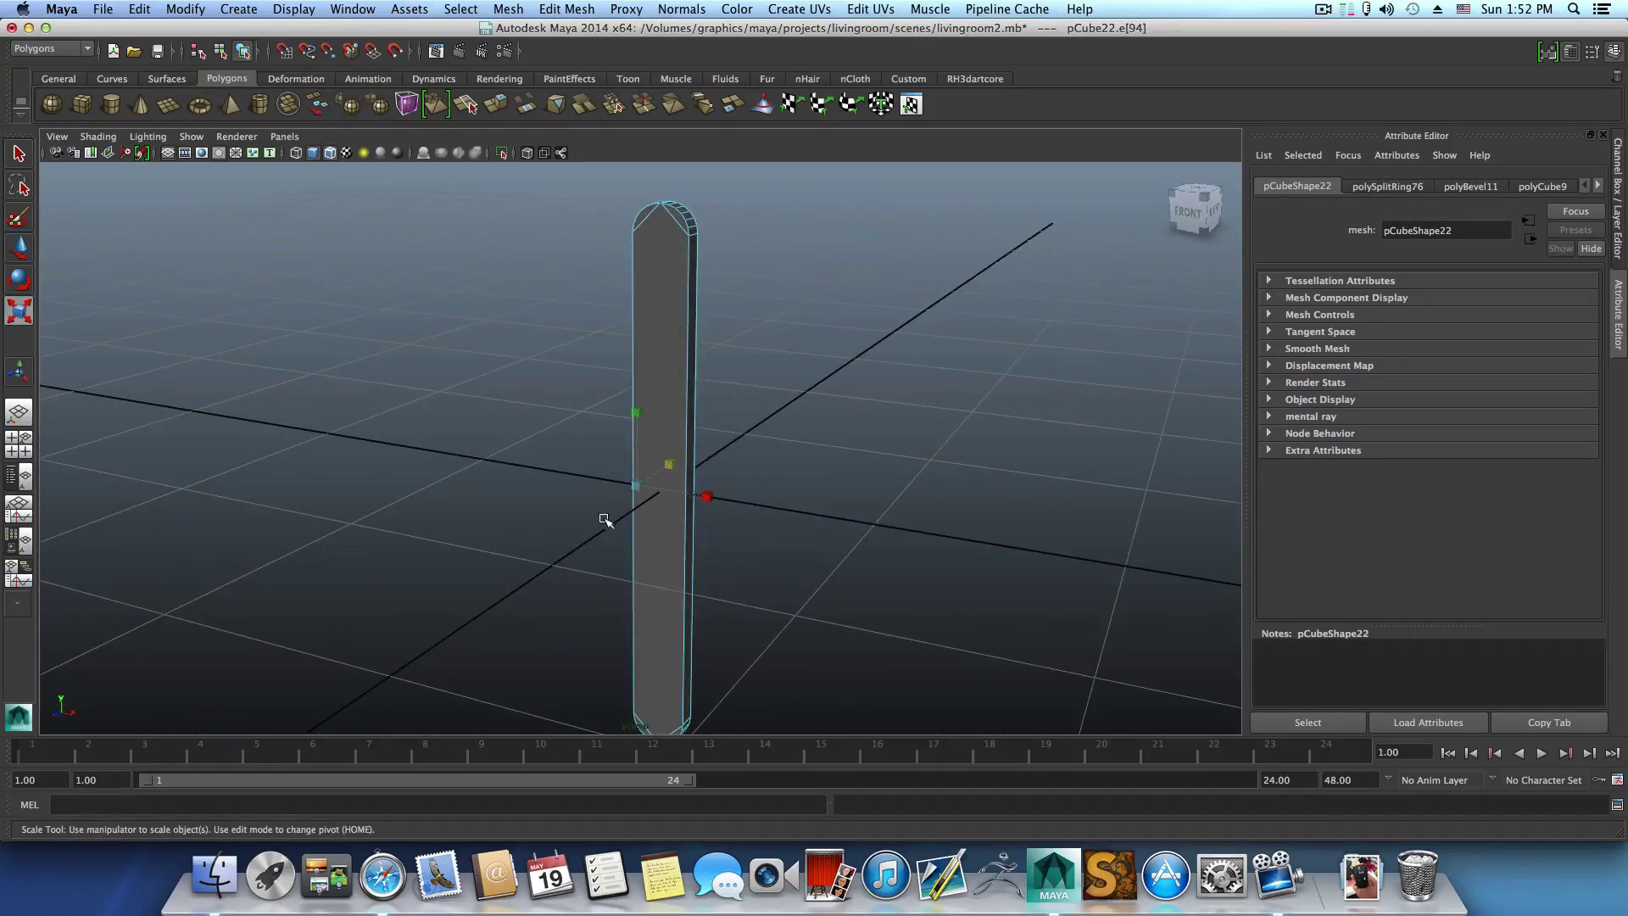
alt+drag(604, 519, 779, 450)
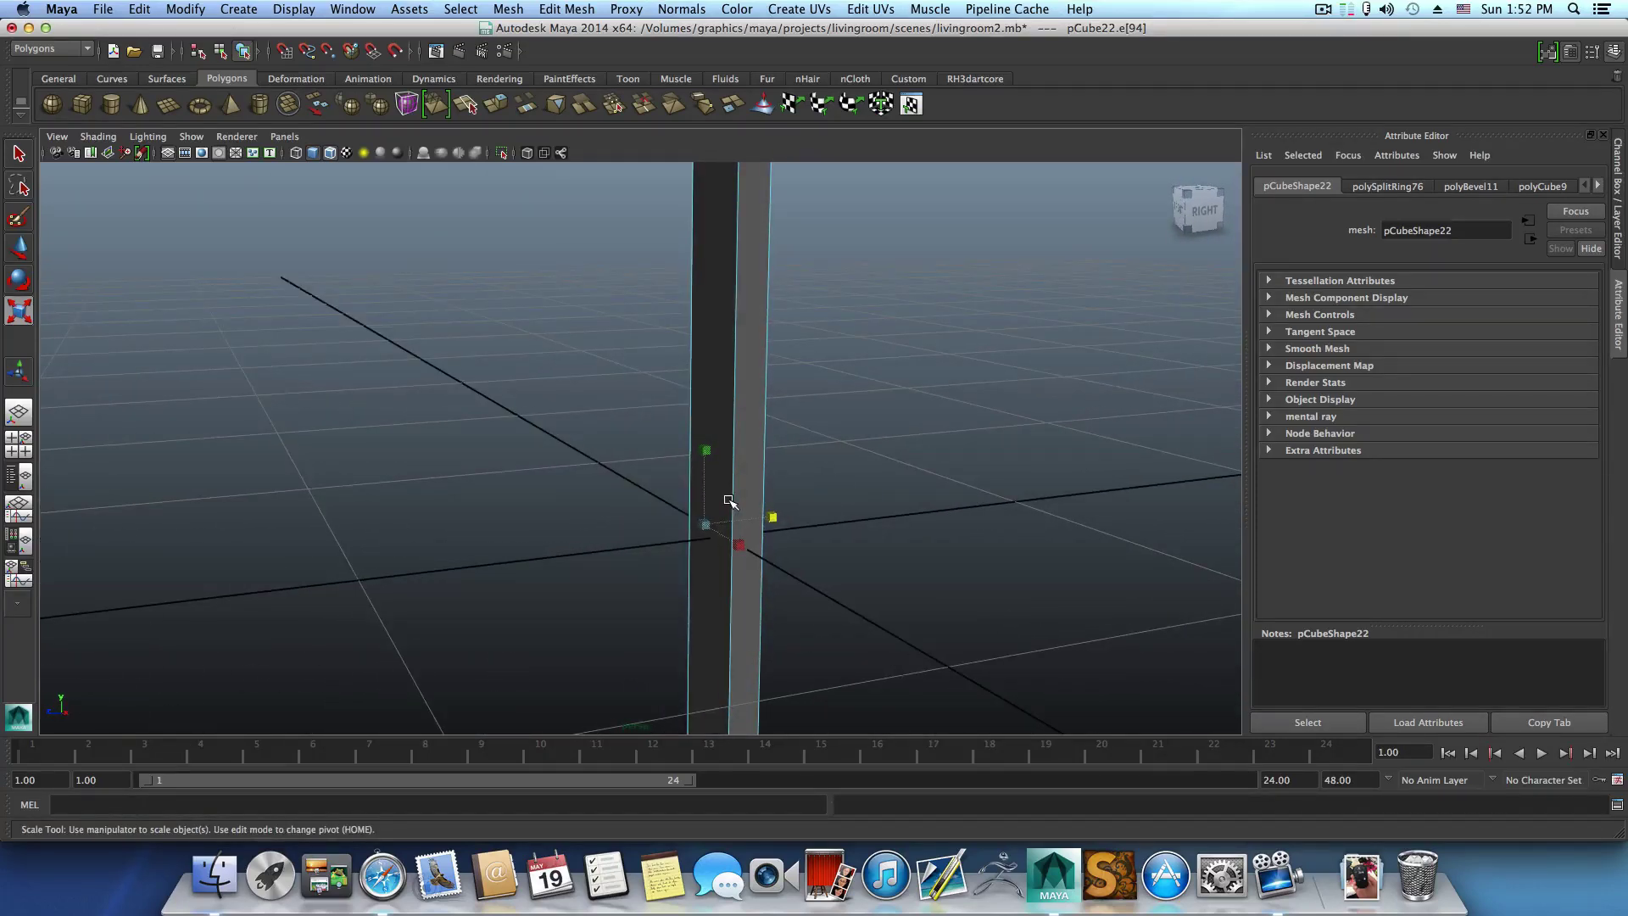
key(ctrl+z)
Try to insert an edge loop across the post just below its rounded top.
alt+drag(701, 513, 643, 459)
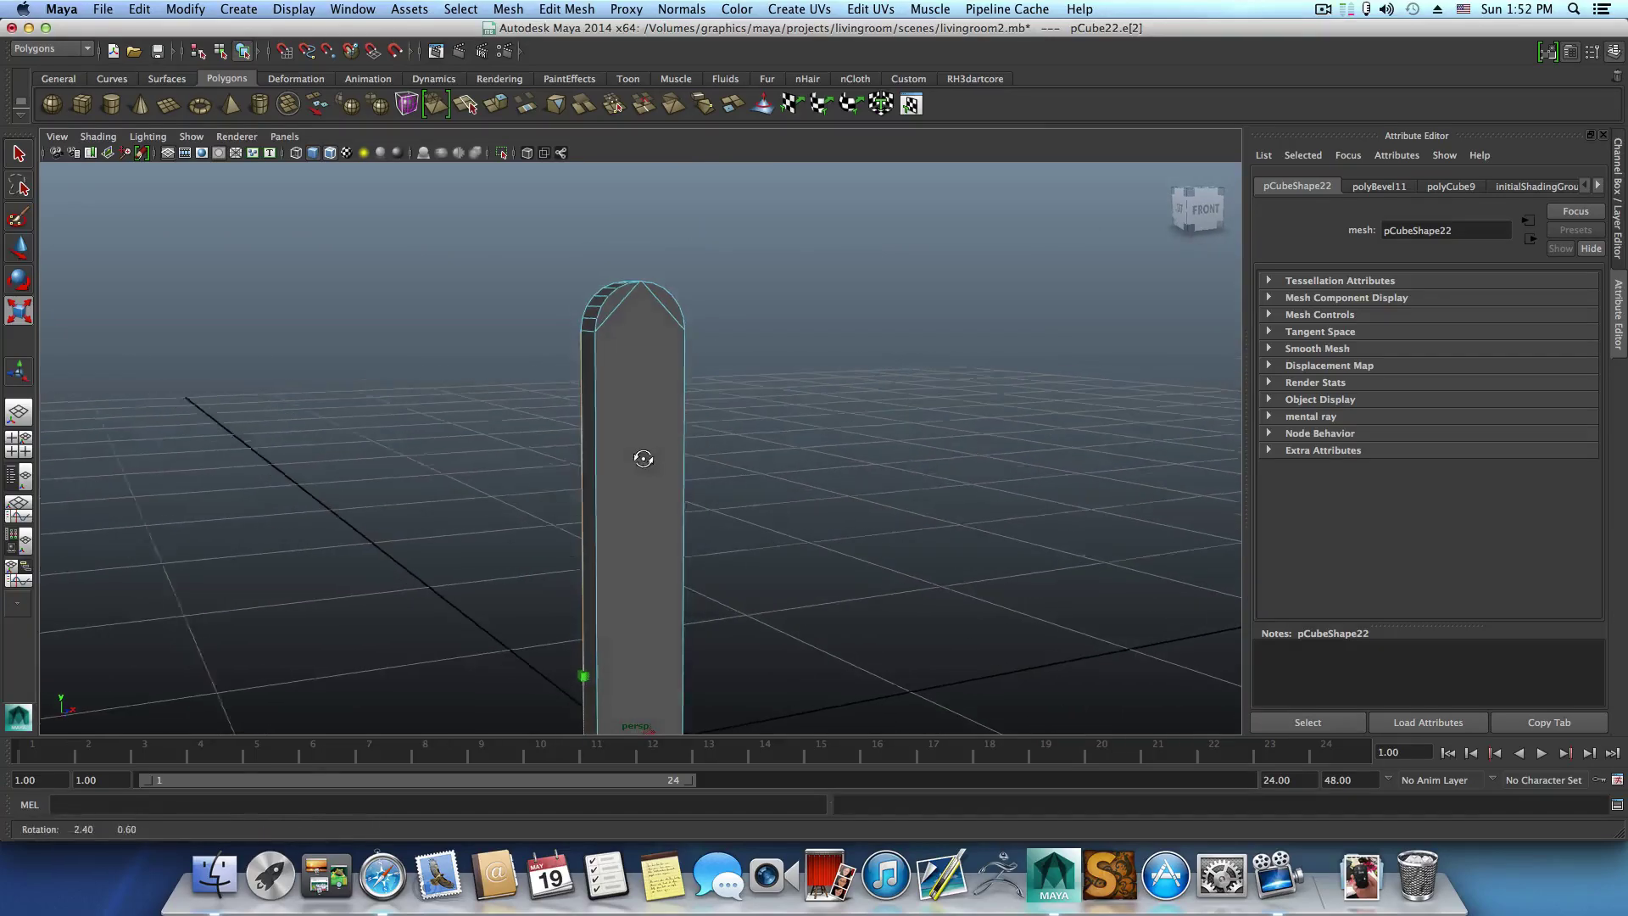
alt+drag(664, 367, 937, 372)
key(F8)
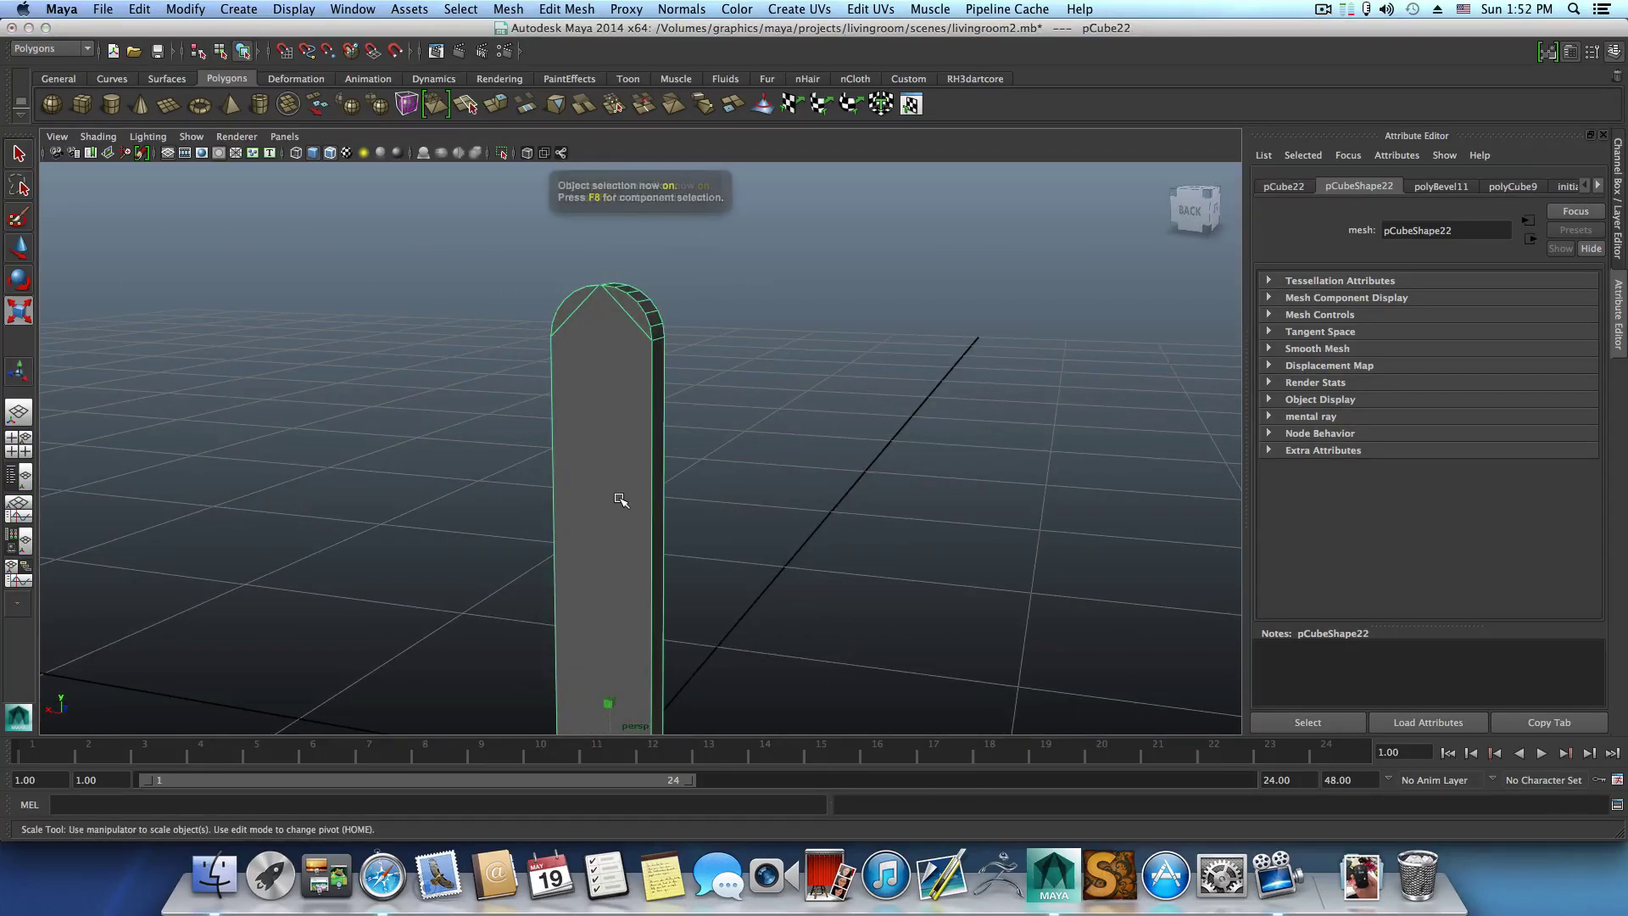
shift+right_drag(633, 492, 556, 508)
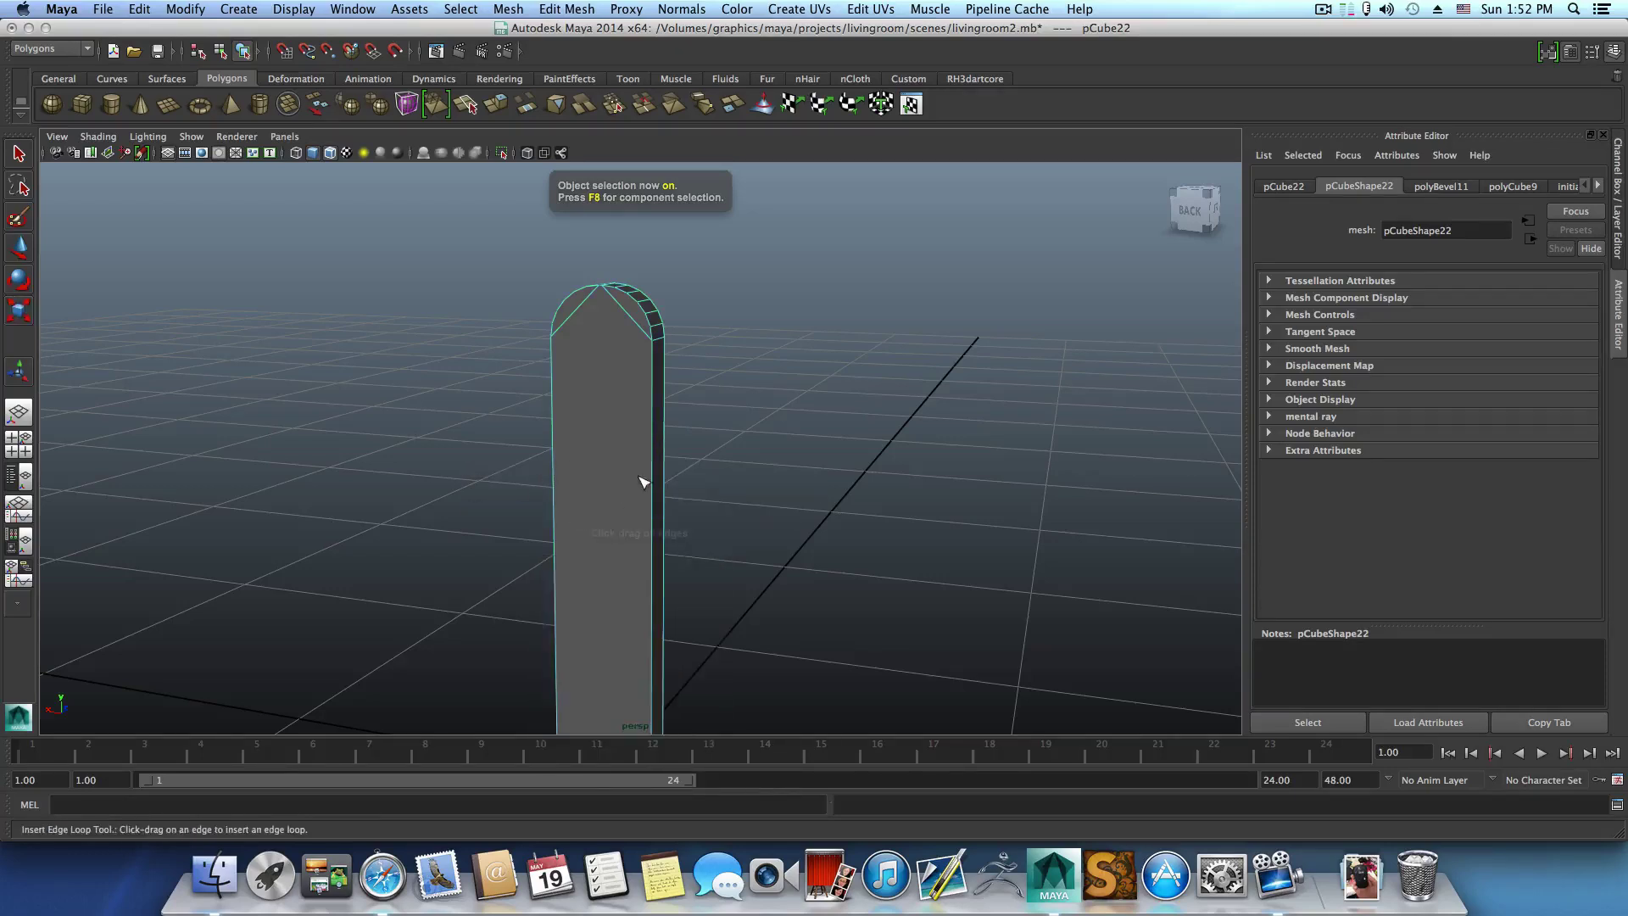
click(664, 391)
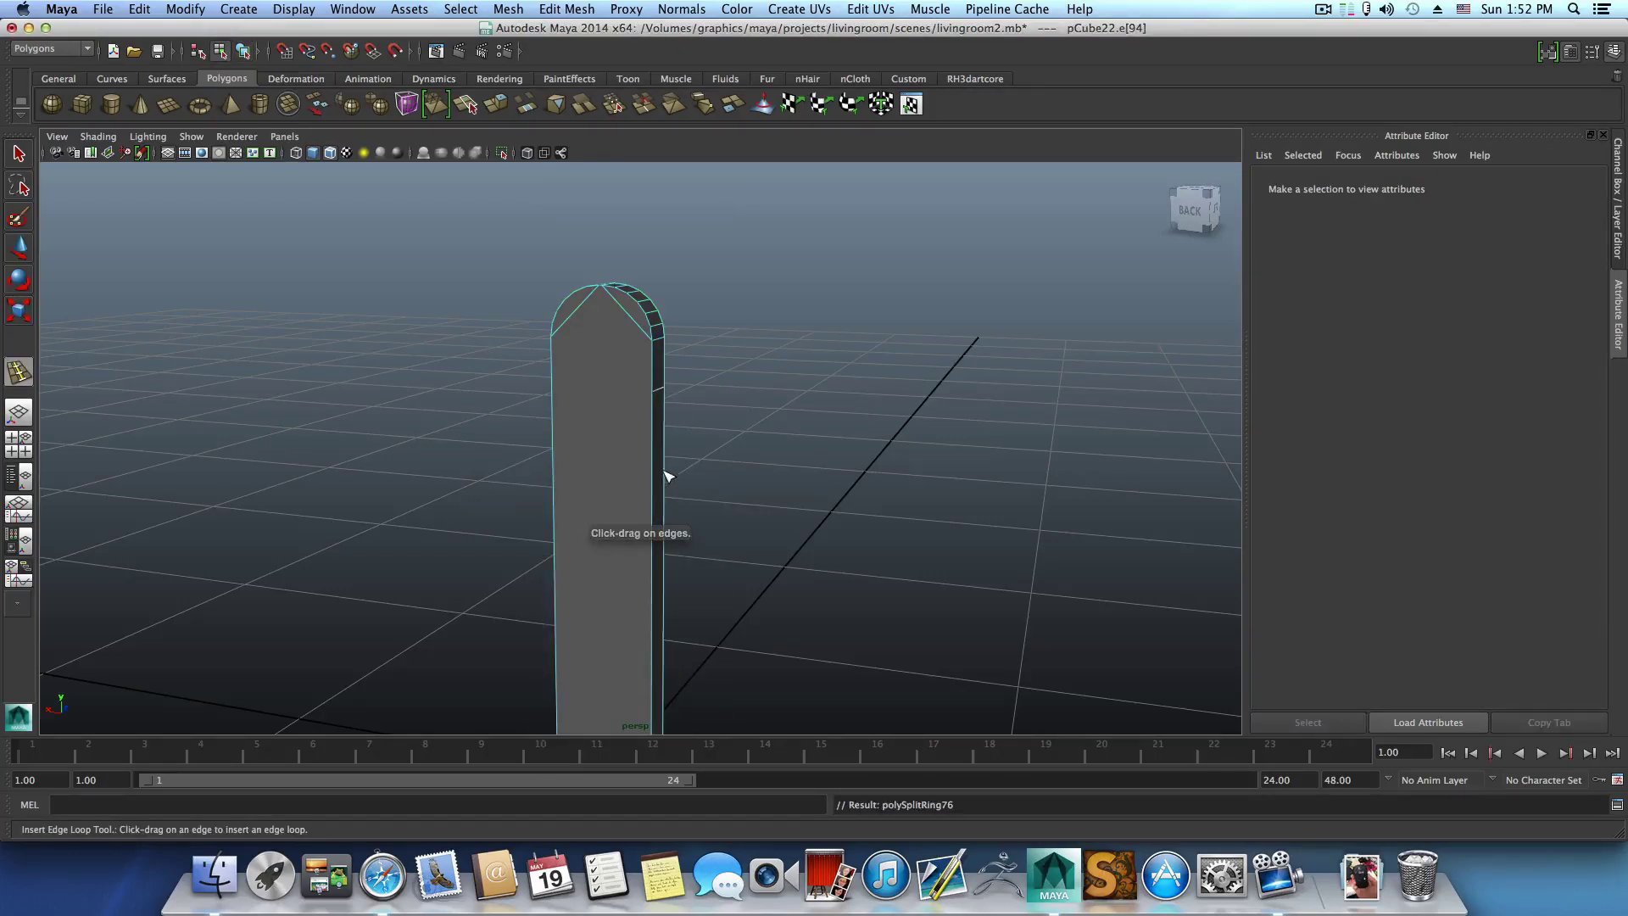
alt+drag(679, 557, 735, 556)
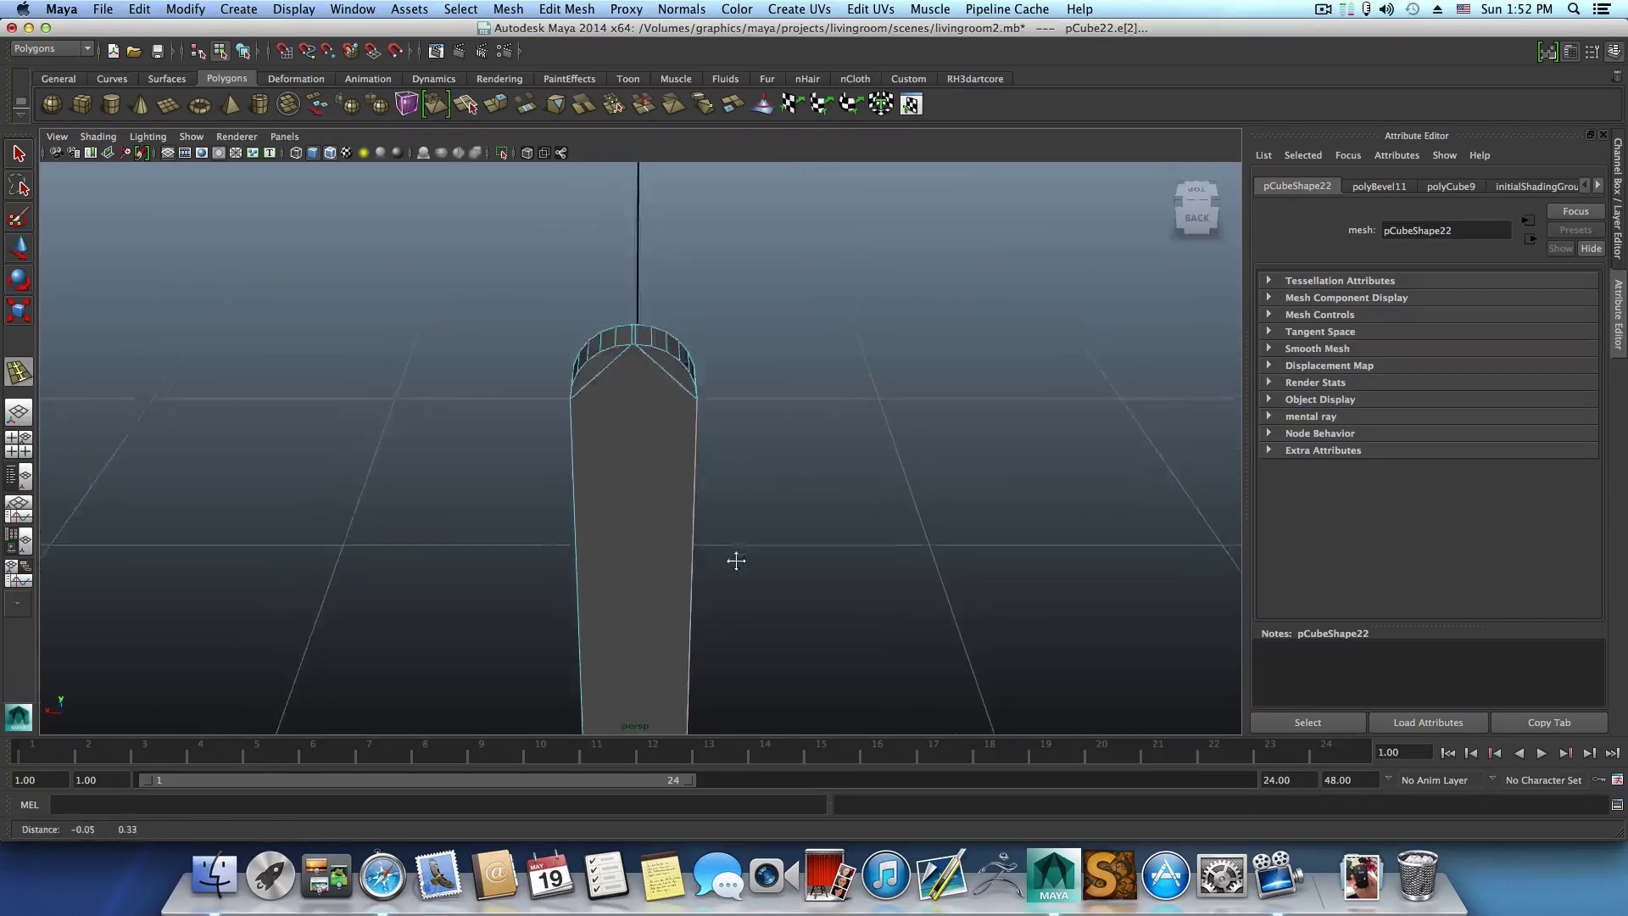
Select a short edge in the middle of the post's rounded top and split its edge ring.
alt+right_drag(734, 557, 719, 456)
right_drag(624, 348, 629, 302)
key(q)
click(624, 297)
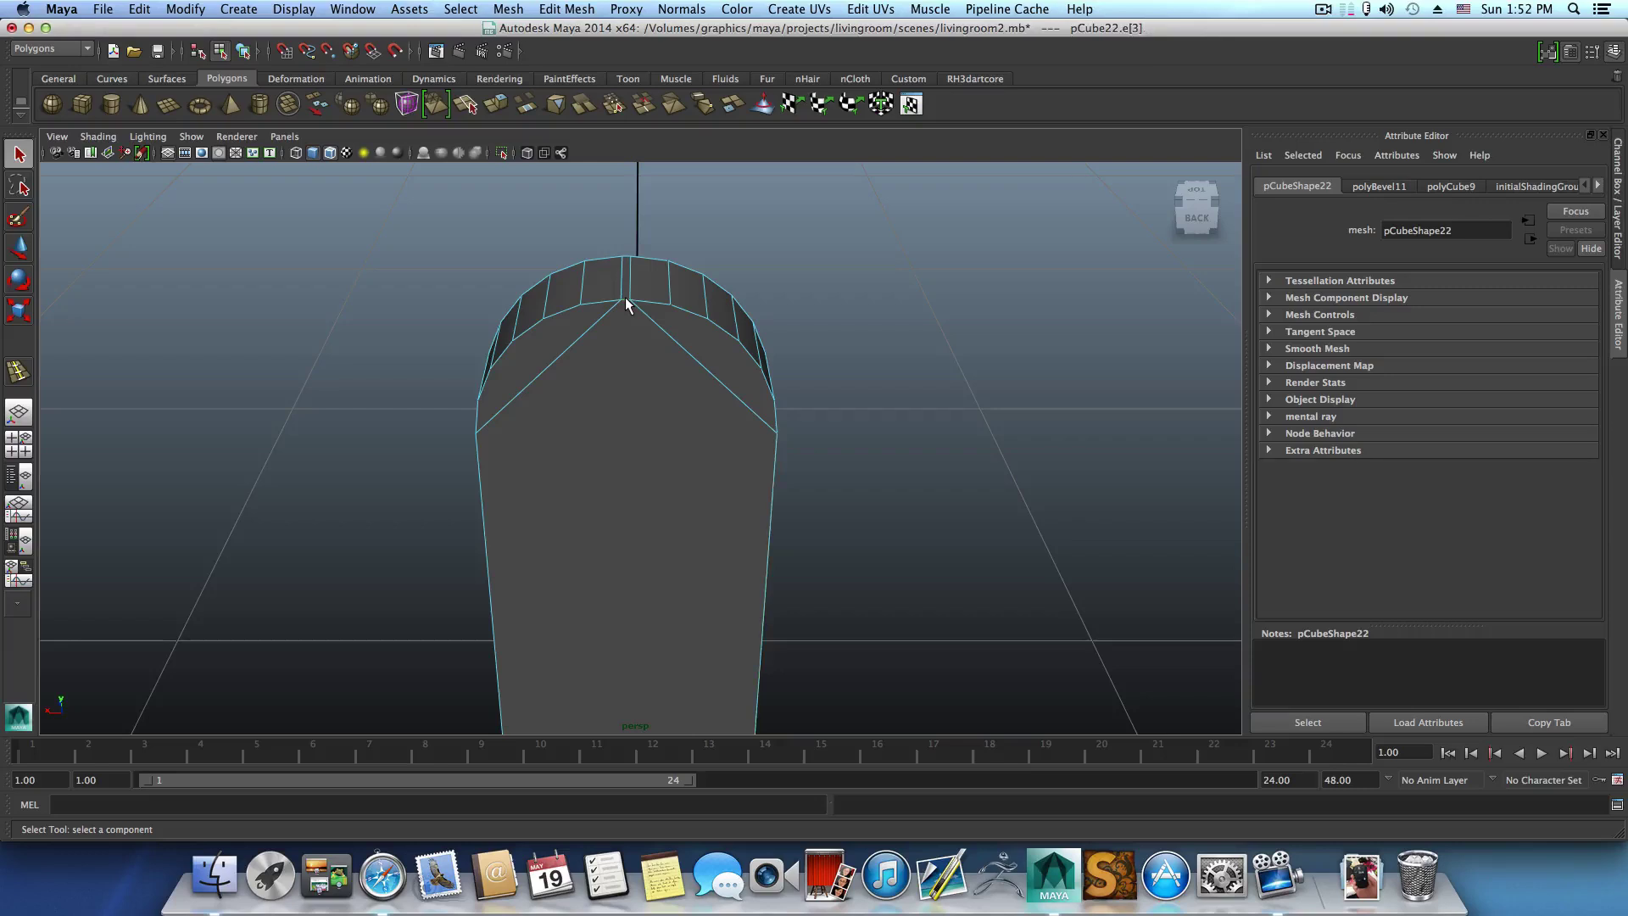
ctrl+right_drag(624, 297, 661, 338)
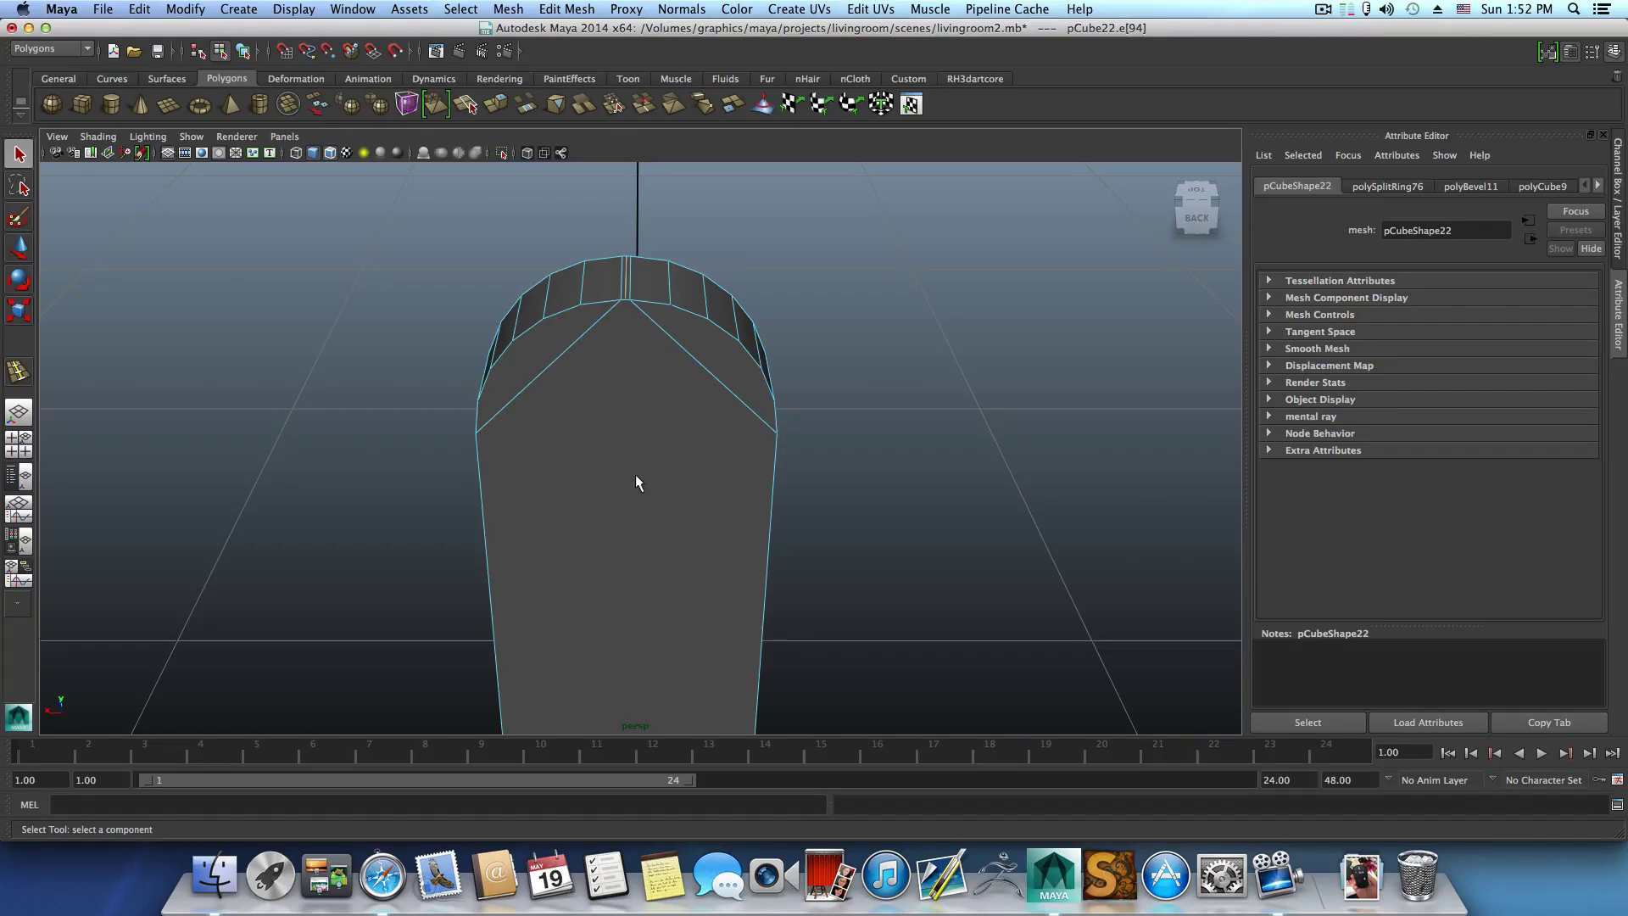
scroll(634, 475, down, 5)
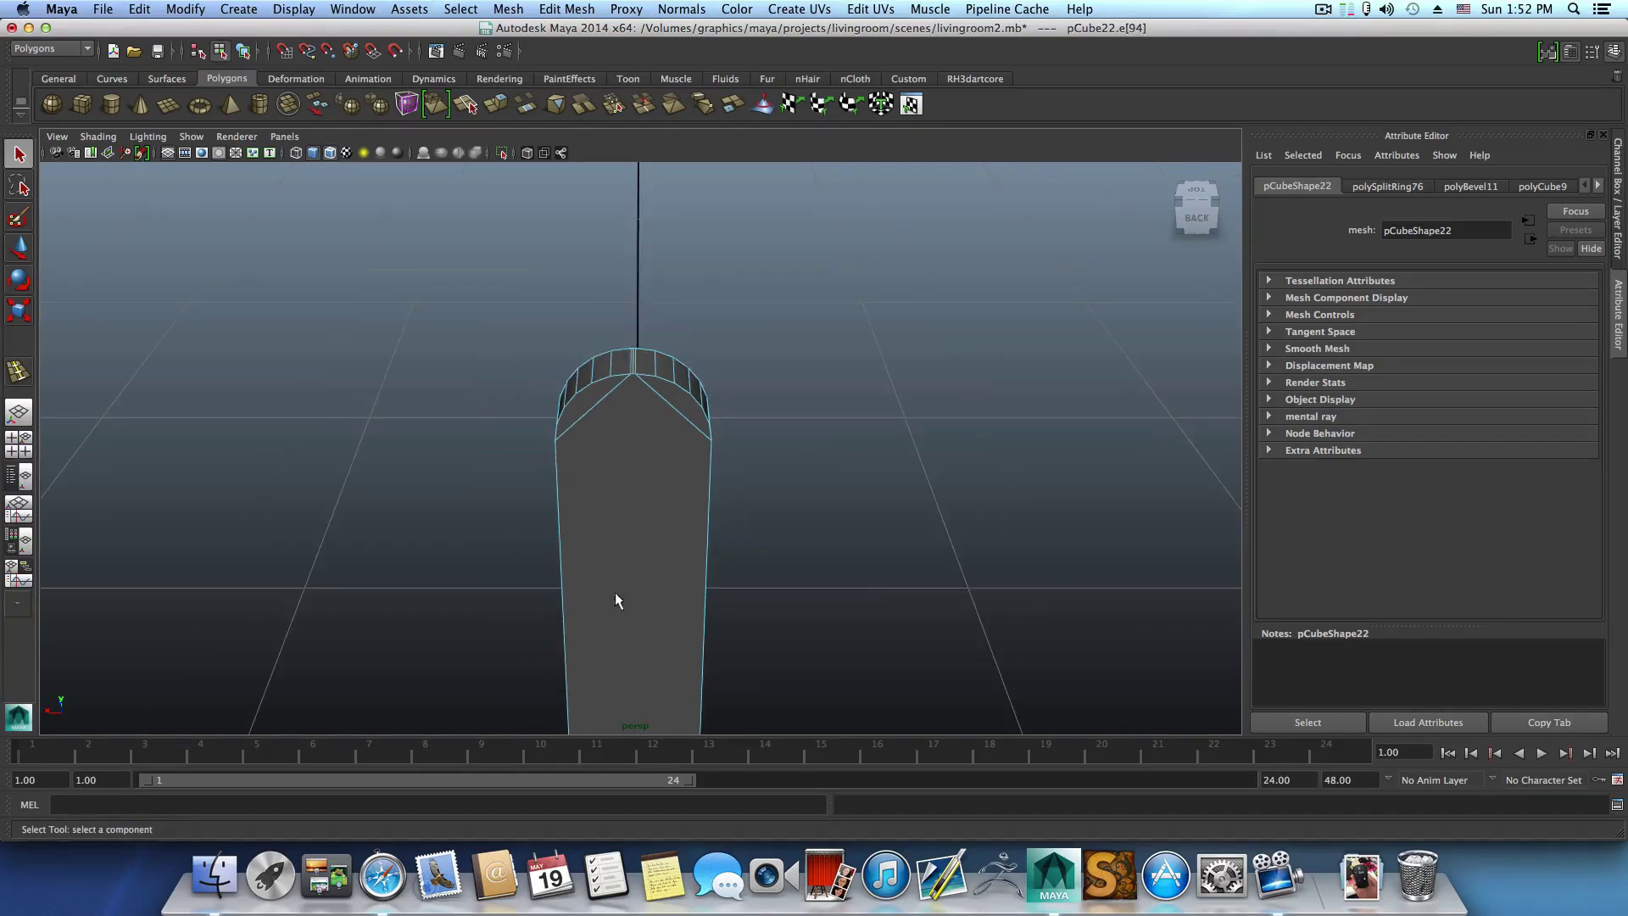
Split the edge ring through the short middle edge of the post's rounded bottom end.
alt+middle_drag(614, 592, 599, 349)
alt+drag(608, 593, 560, 538)
alt+middle_drag(559, 537, 525, 515)
alt+drag(525, 515, 557, 552)
scroll(508, 551, up, 3)
alt+drag(620, 402, 573, 454)
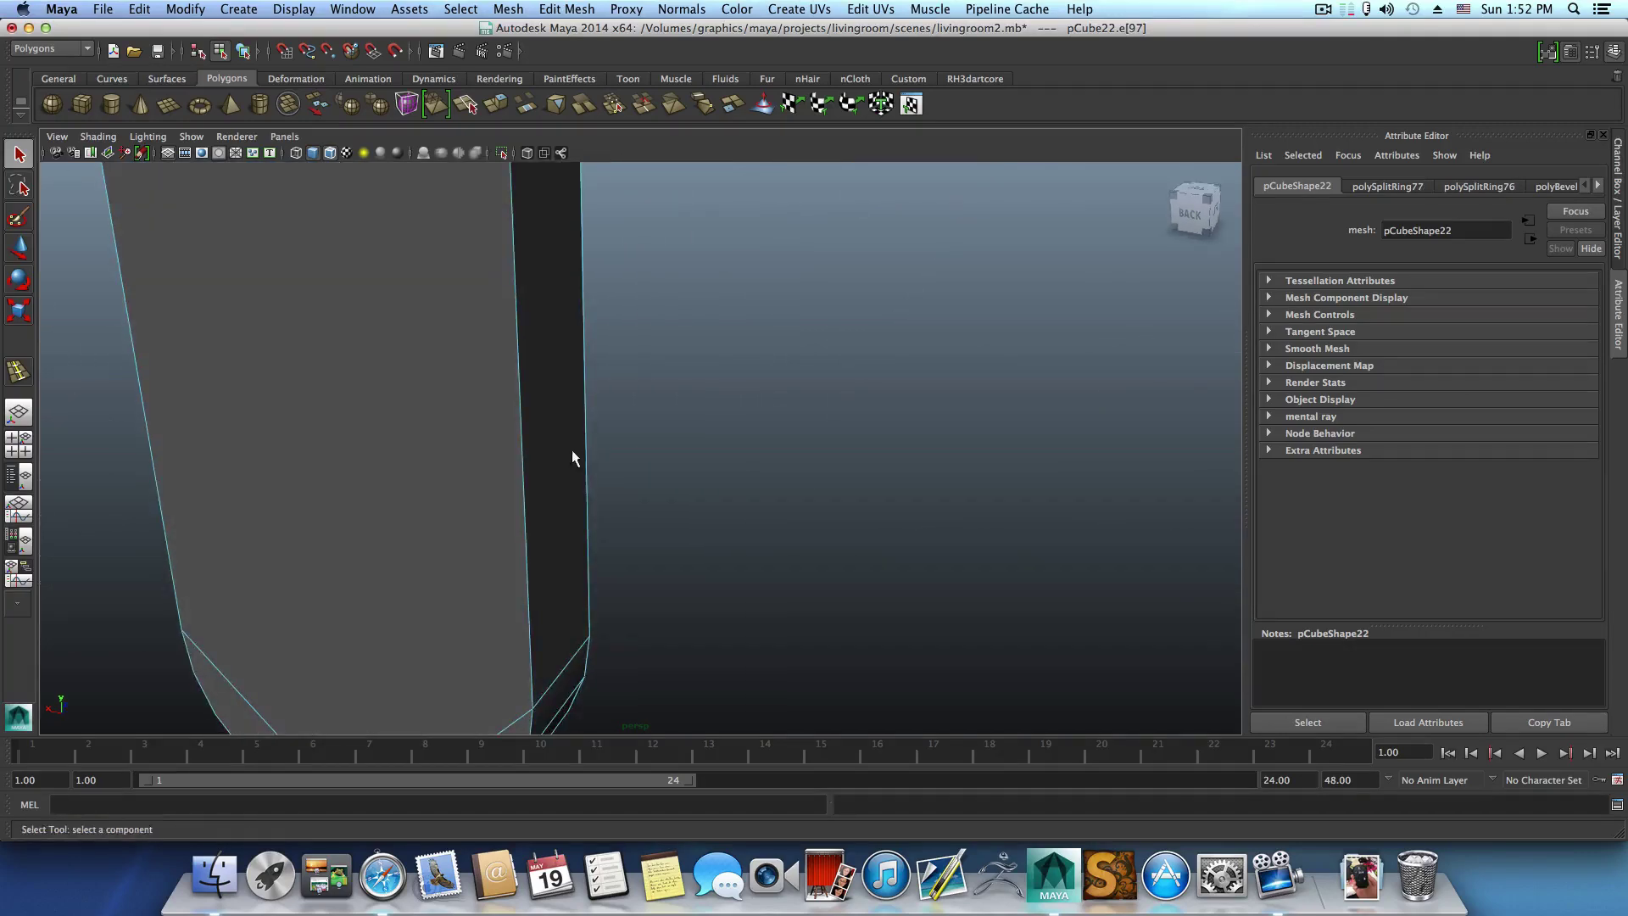
Split the edge ring between the long vertical edges of one narrow side of the post at mid-height.
alt+middle_drag(573, 453, 593, 556)
alt+right_drag(593, 556, 510, 573)
alt+drag(513, 557, 535, 557)
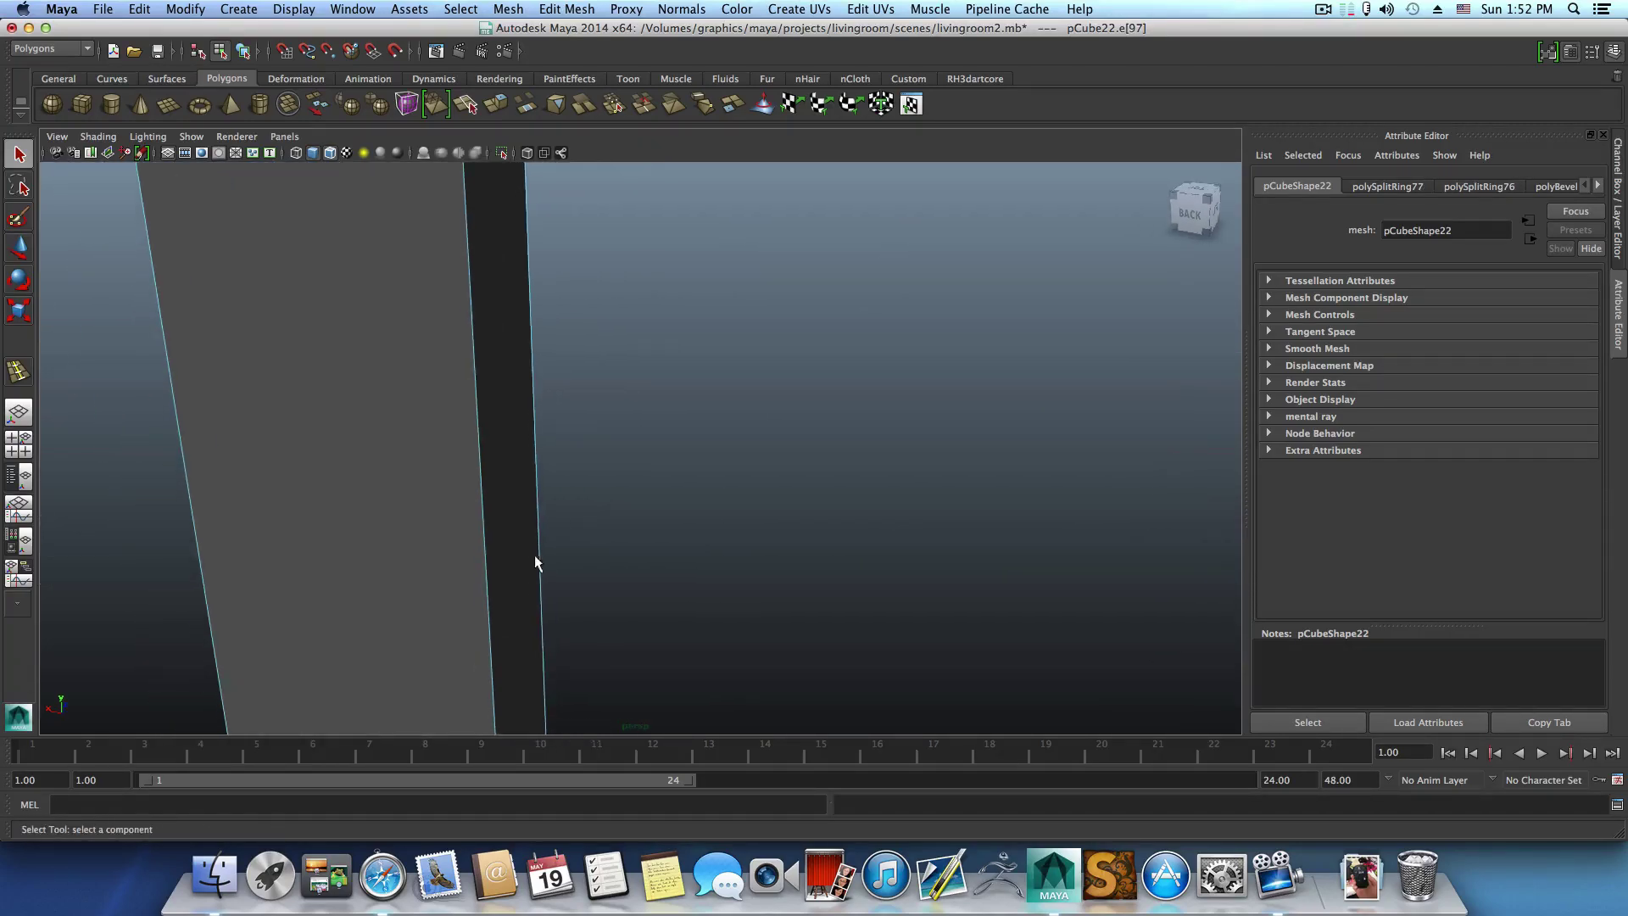
click(485, 513)
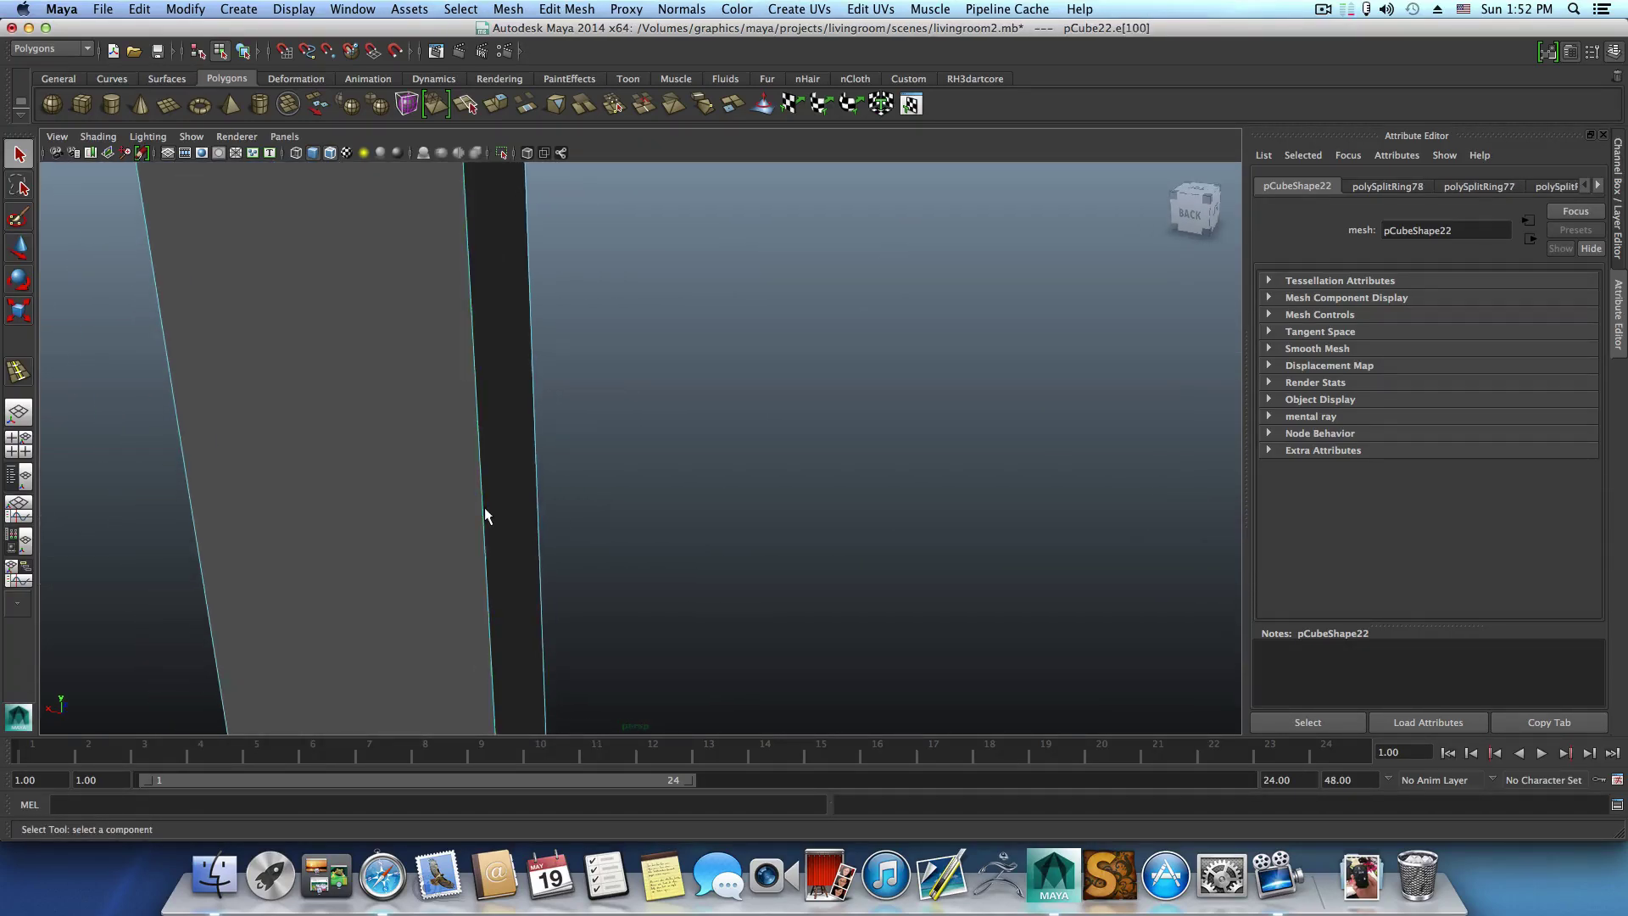
scroll(479, 555, down, 5)
scroll(480, 558, down, 3)
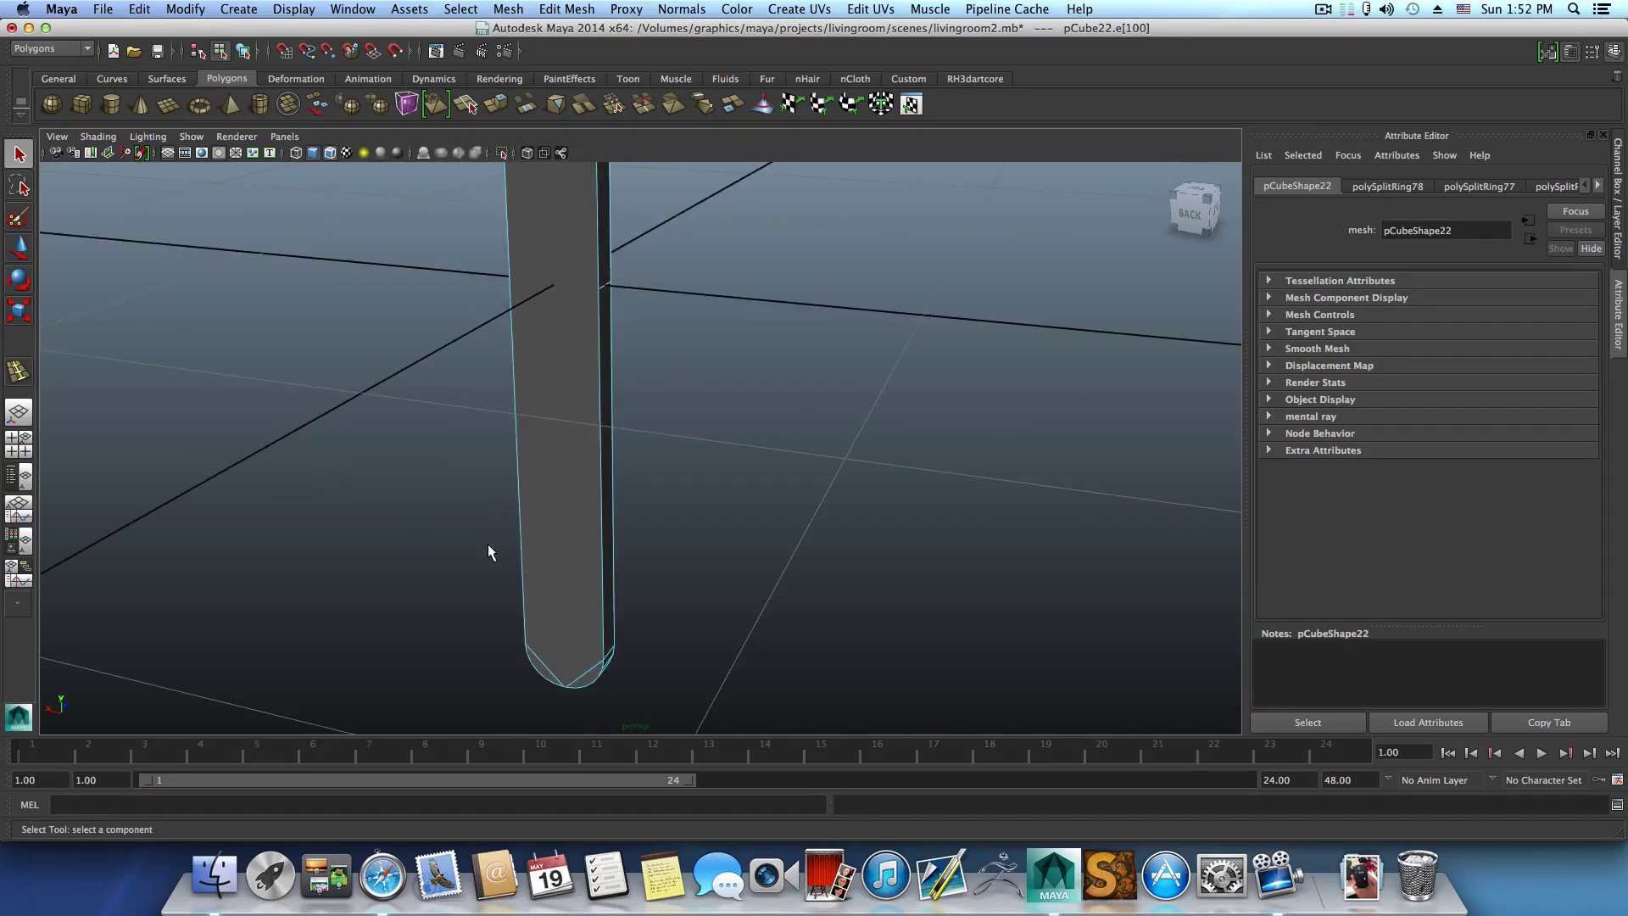
Split the edge ring on the post's opposite narrow side at mid-height and return to object selection.
scroll(612, 311, up, 3)
alt+drag(582, 455, 841, 424)
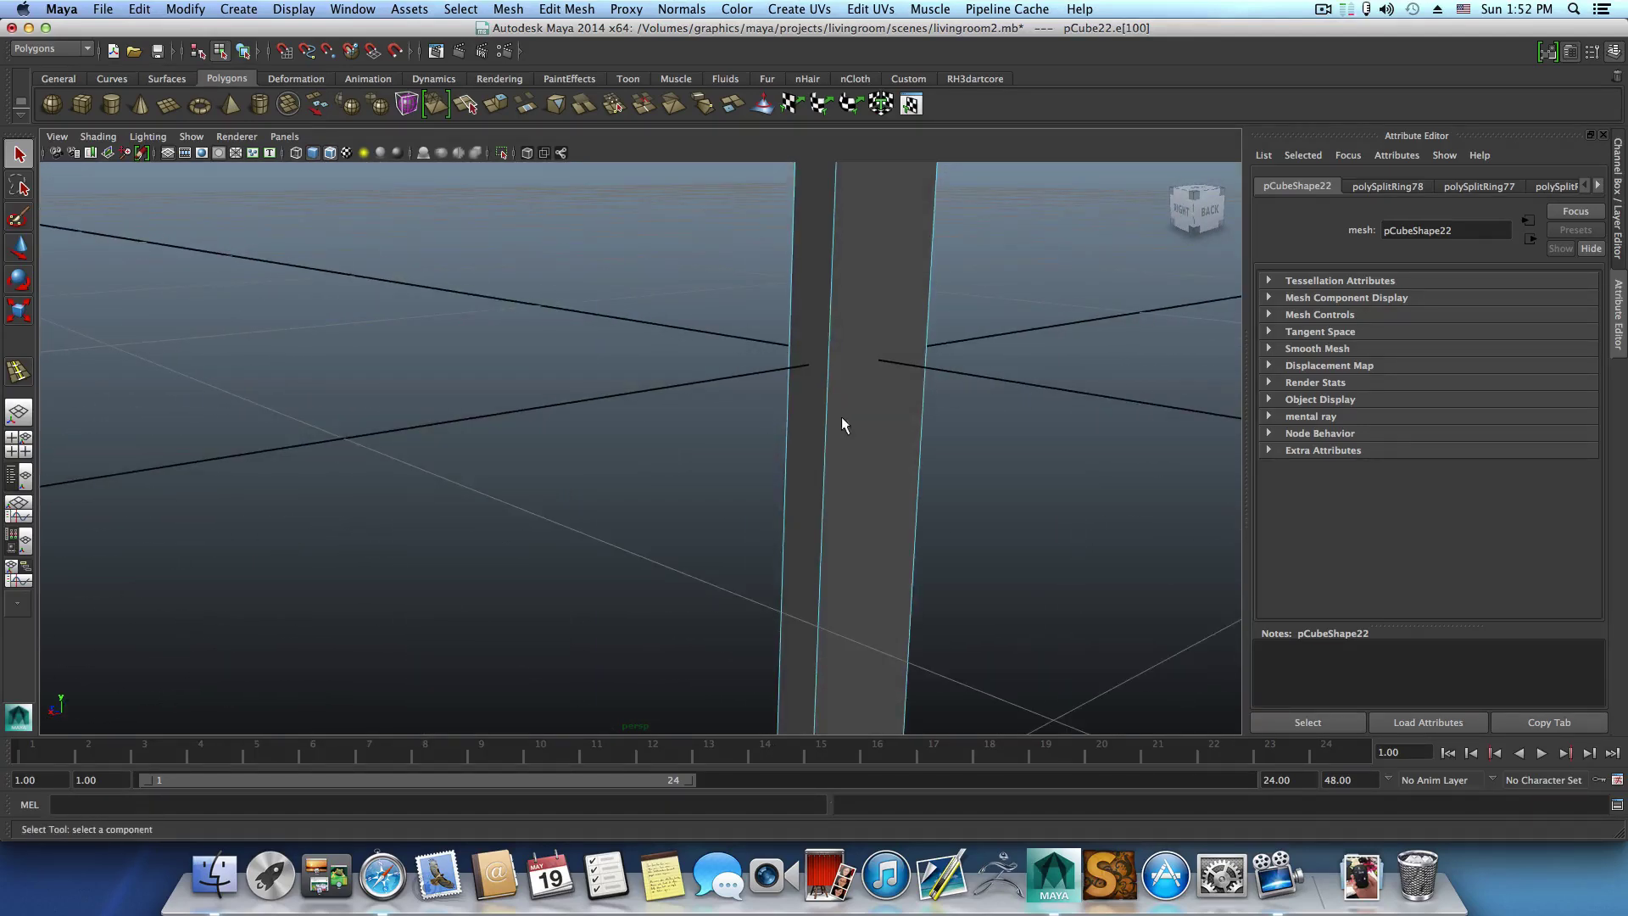
click(826, 415)
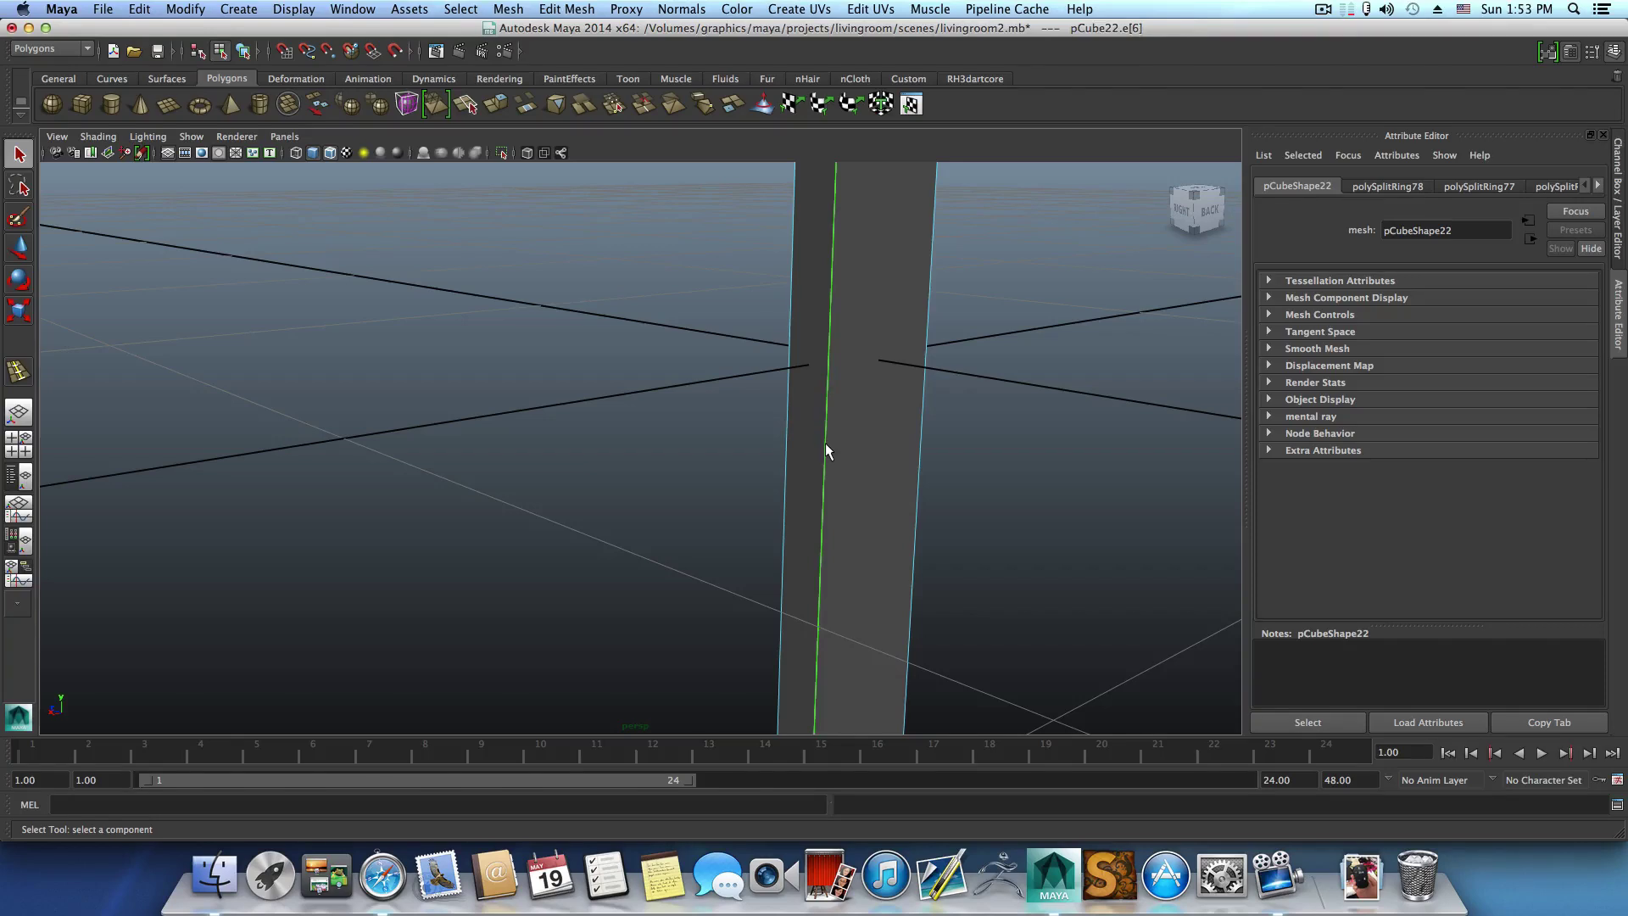
key(g)
alt+middle_drag(836, 382, 711, 568)
key(F8)
key(F8)
key(F8)
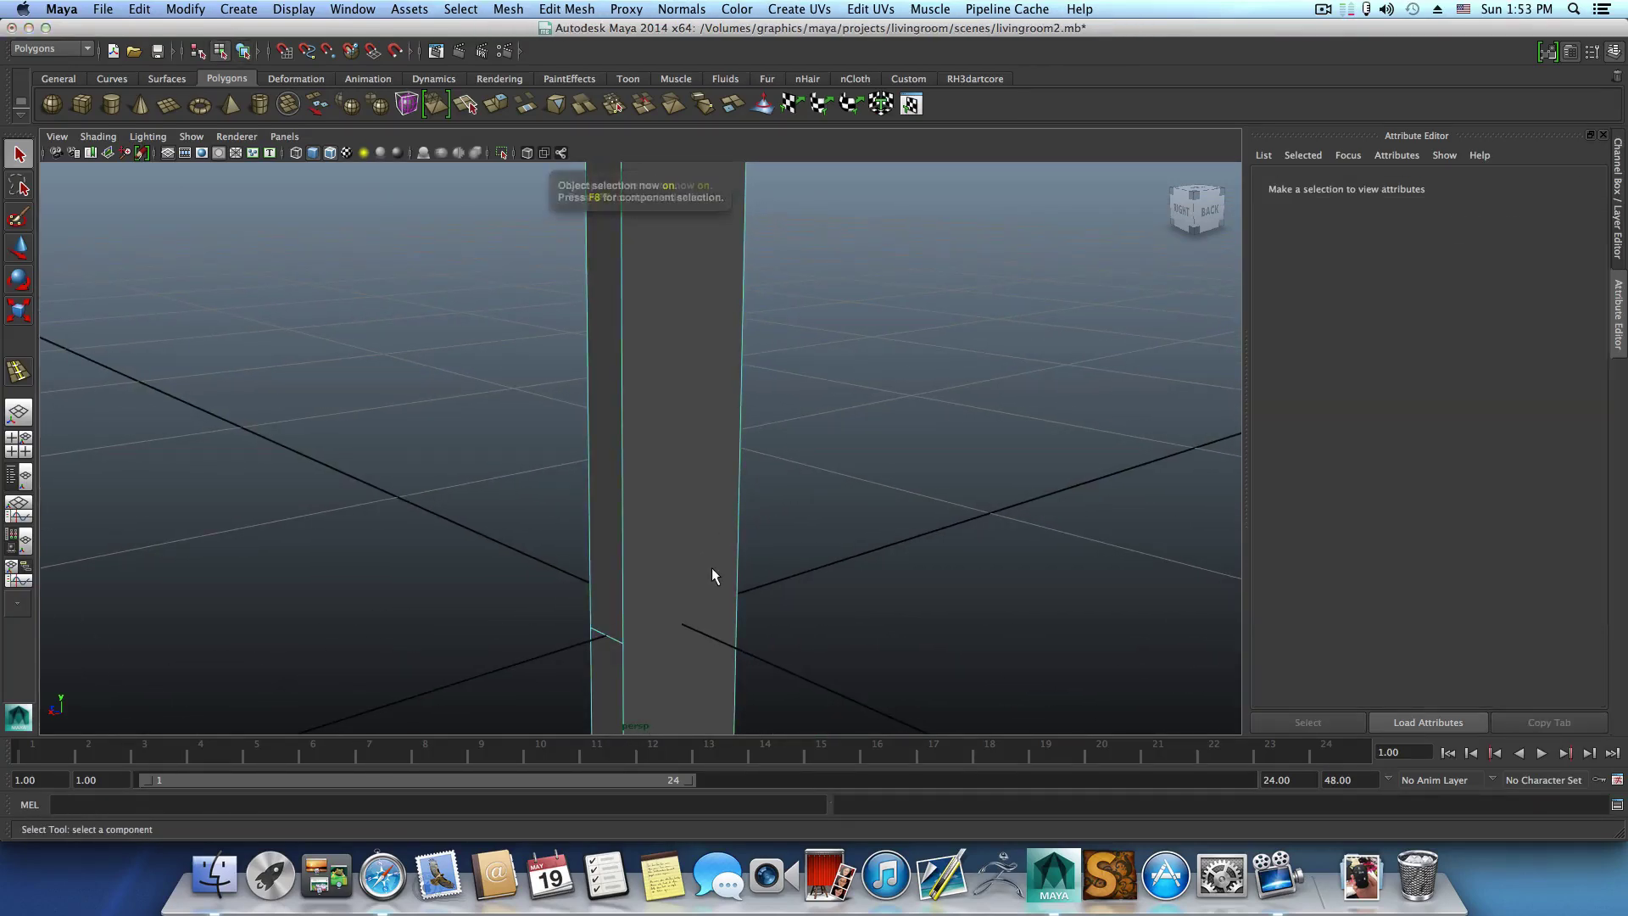
Cut horizontally across the post's broad back face with the Split Polygon Tool, joining the mid-height splits of the narrow sides.
scroll(711, 568, down, 2)
alt+middle_drag(710, 567, 675, 484)
alt+right_drag(675, 483, 831, 560)
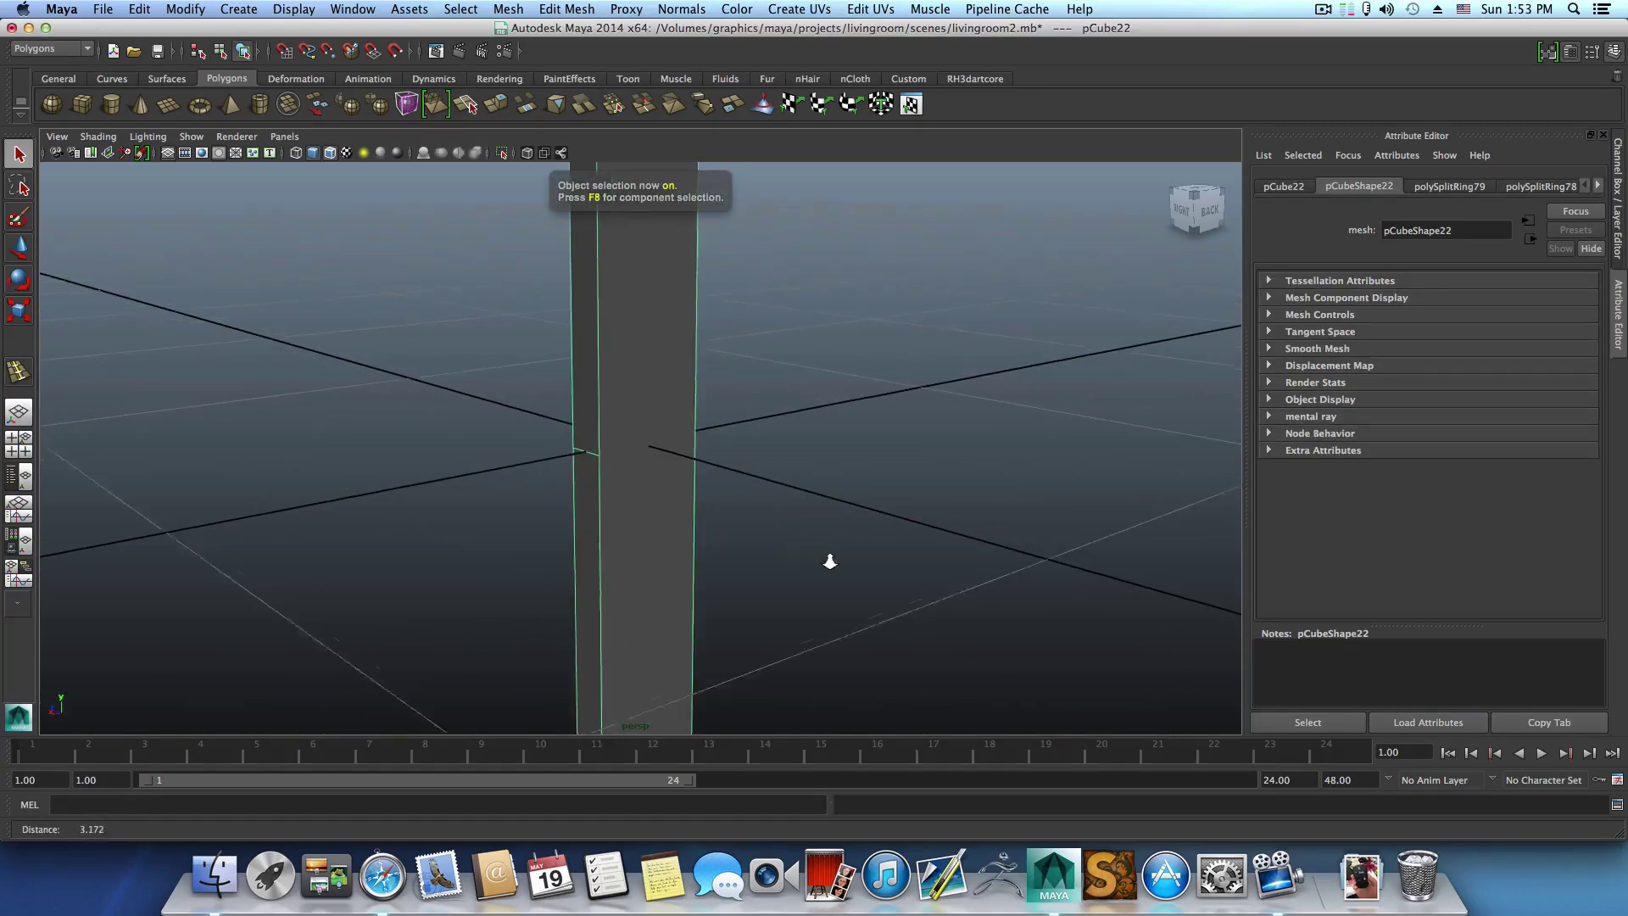
mouse_move(643, 473)
shift+right_down()
mouse_move(590, 470)
mouse_move(663, 480)
shift+right_up()
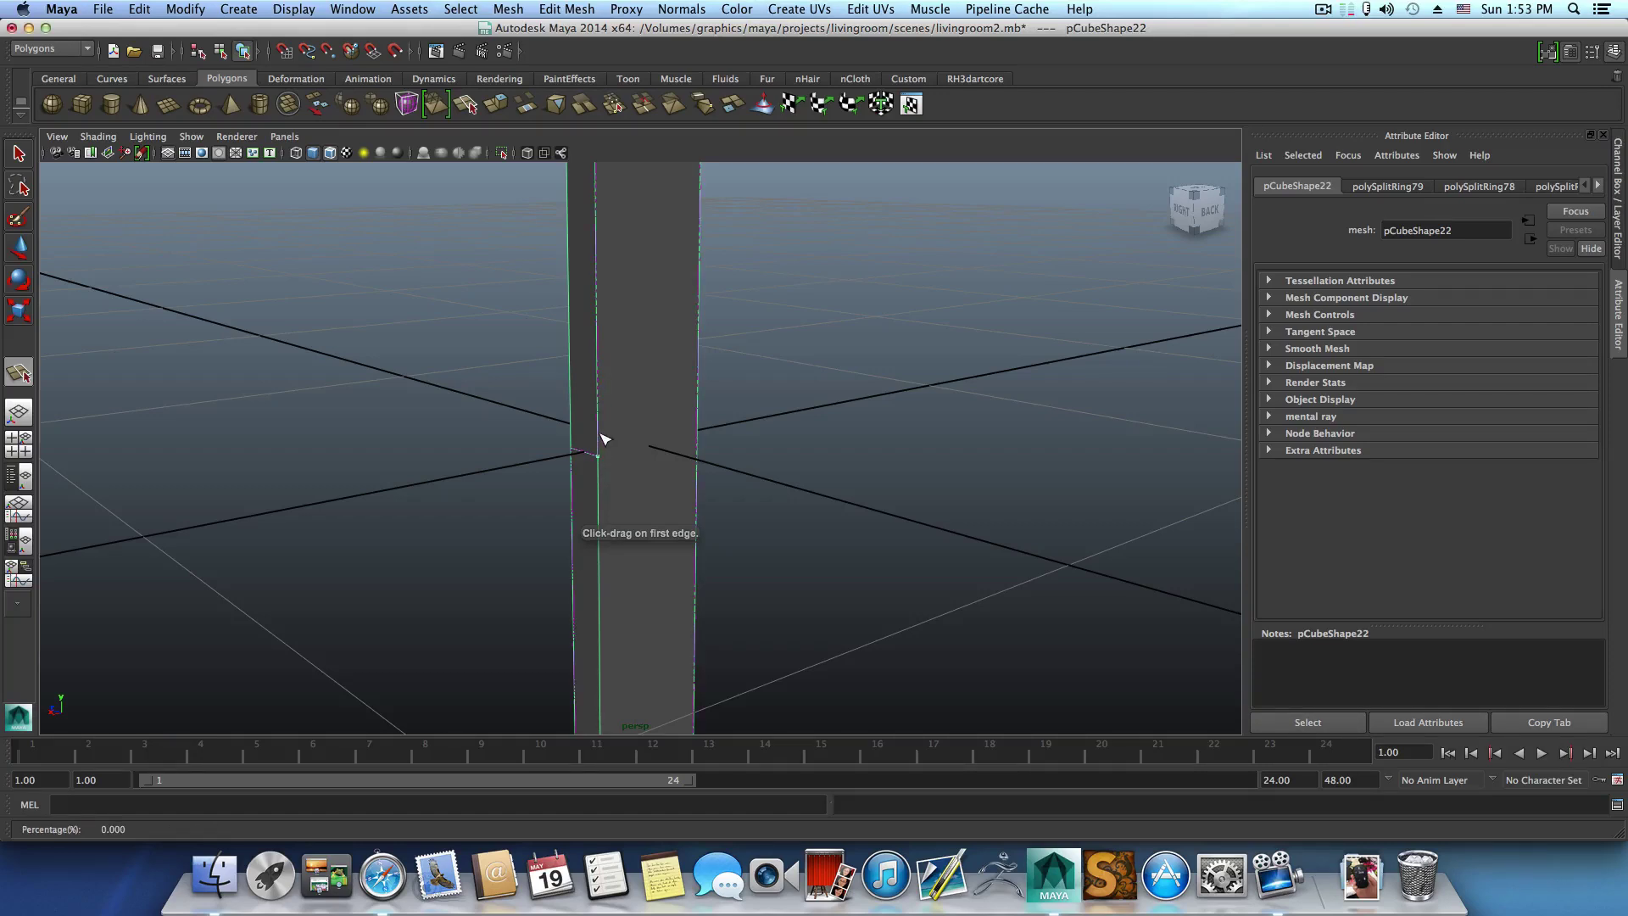
drag(603, 438, 447, 450)
click(440, 490)
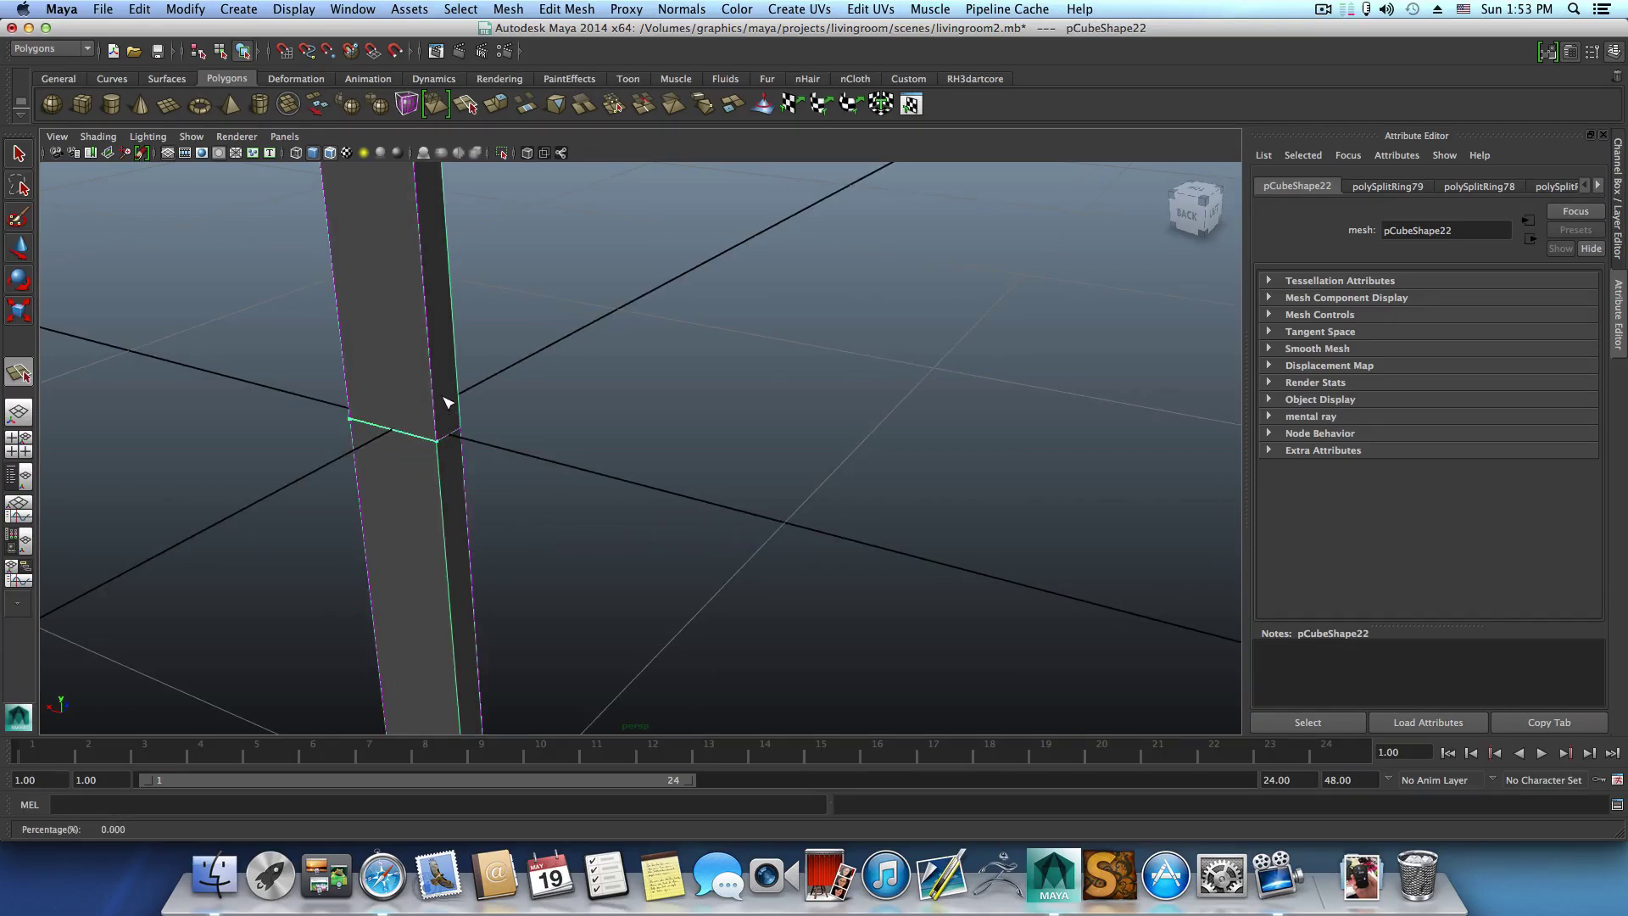
drag(442, 394, 401, 562)
key(Return)
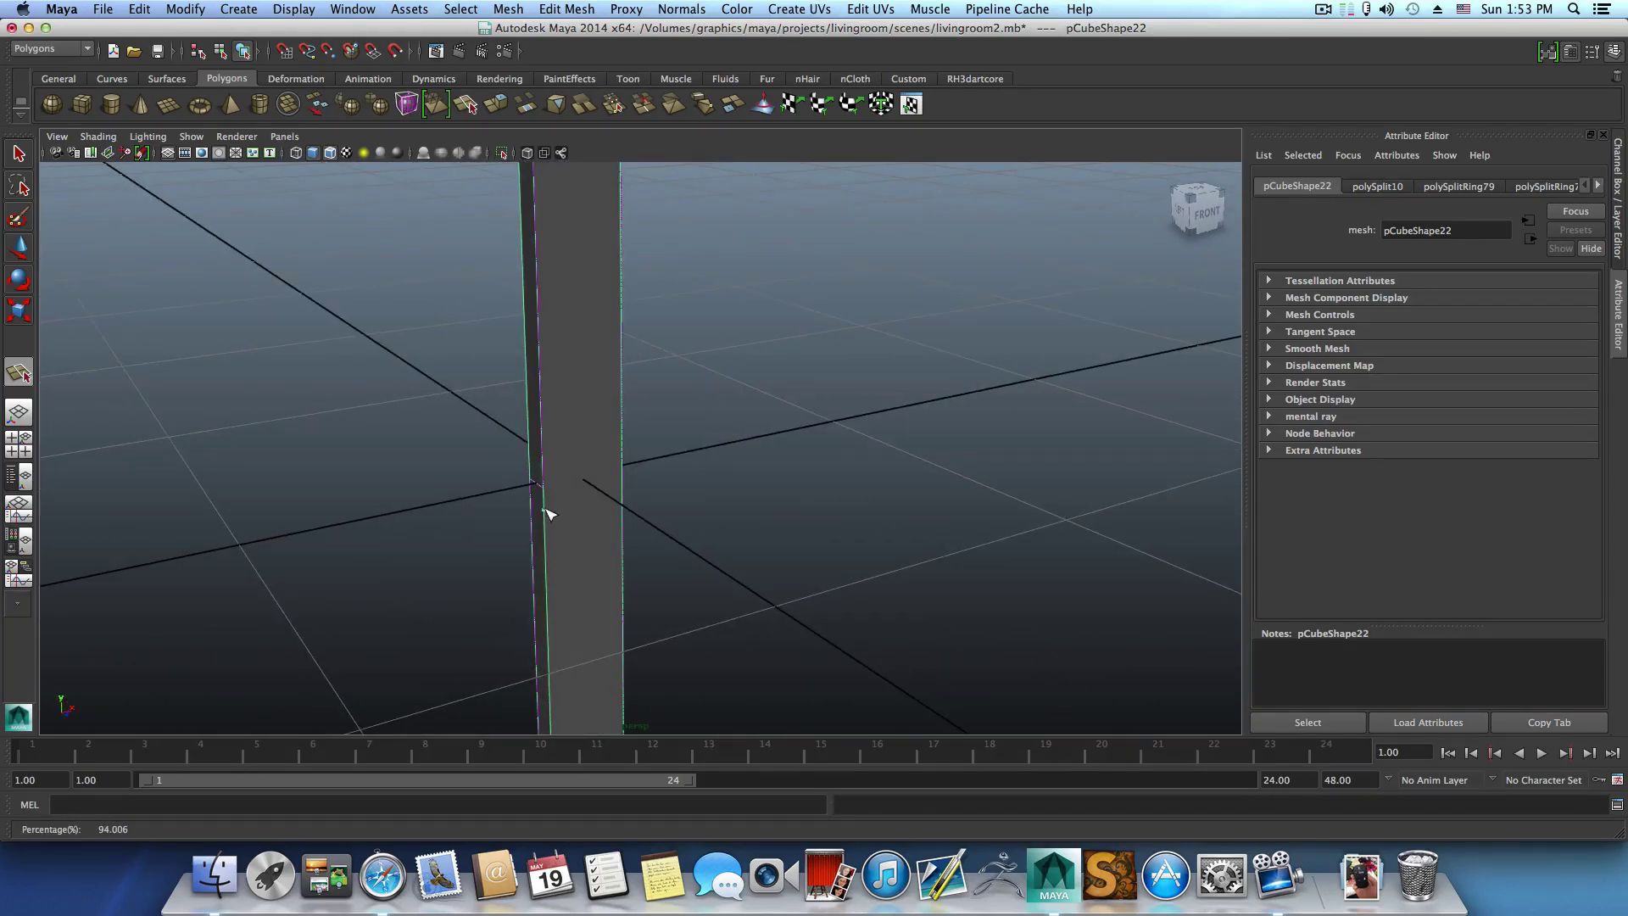
Cut horizontally across the post's broad front face at mid-height between the two narrow-side splits.
click(545, 463)
alt+drag(649, 492, 919, 487)
alt+middle_drag(919, 487, 820, 523)
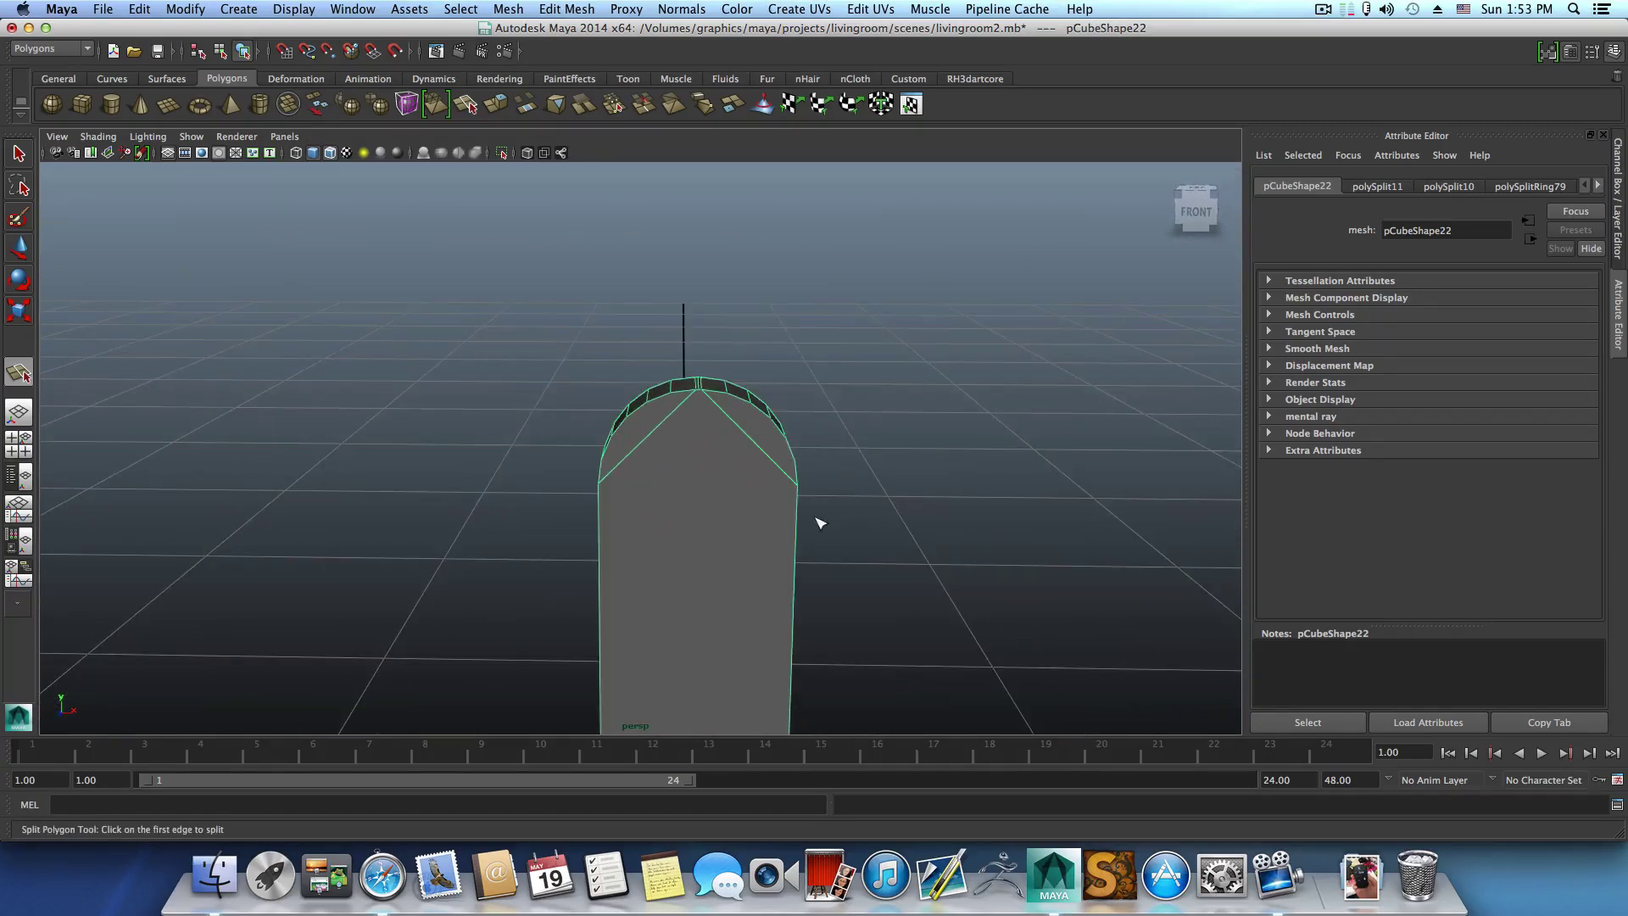
Cut the post's front face vertically from the middle of the rounded top to the middle of the rounded bottom.
alt+right_drag(702, 394, 708, 489)
alt+drag(708, 489, 671, 480)
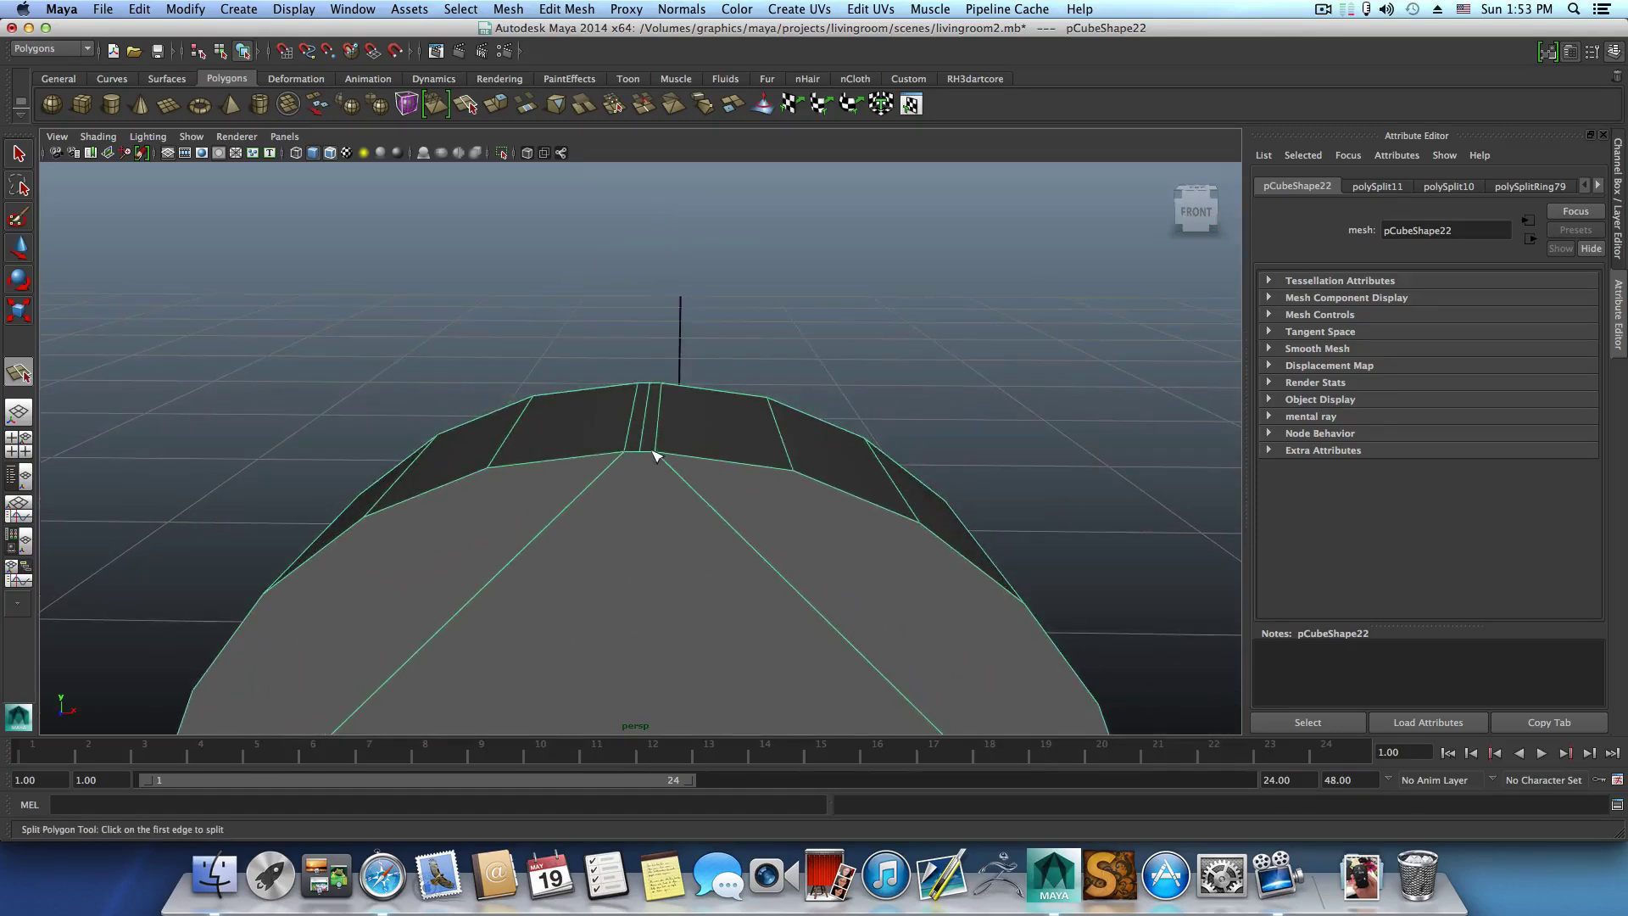
click(654, 456)
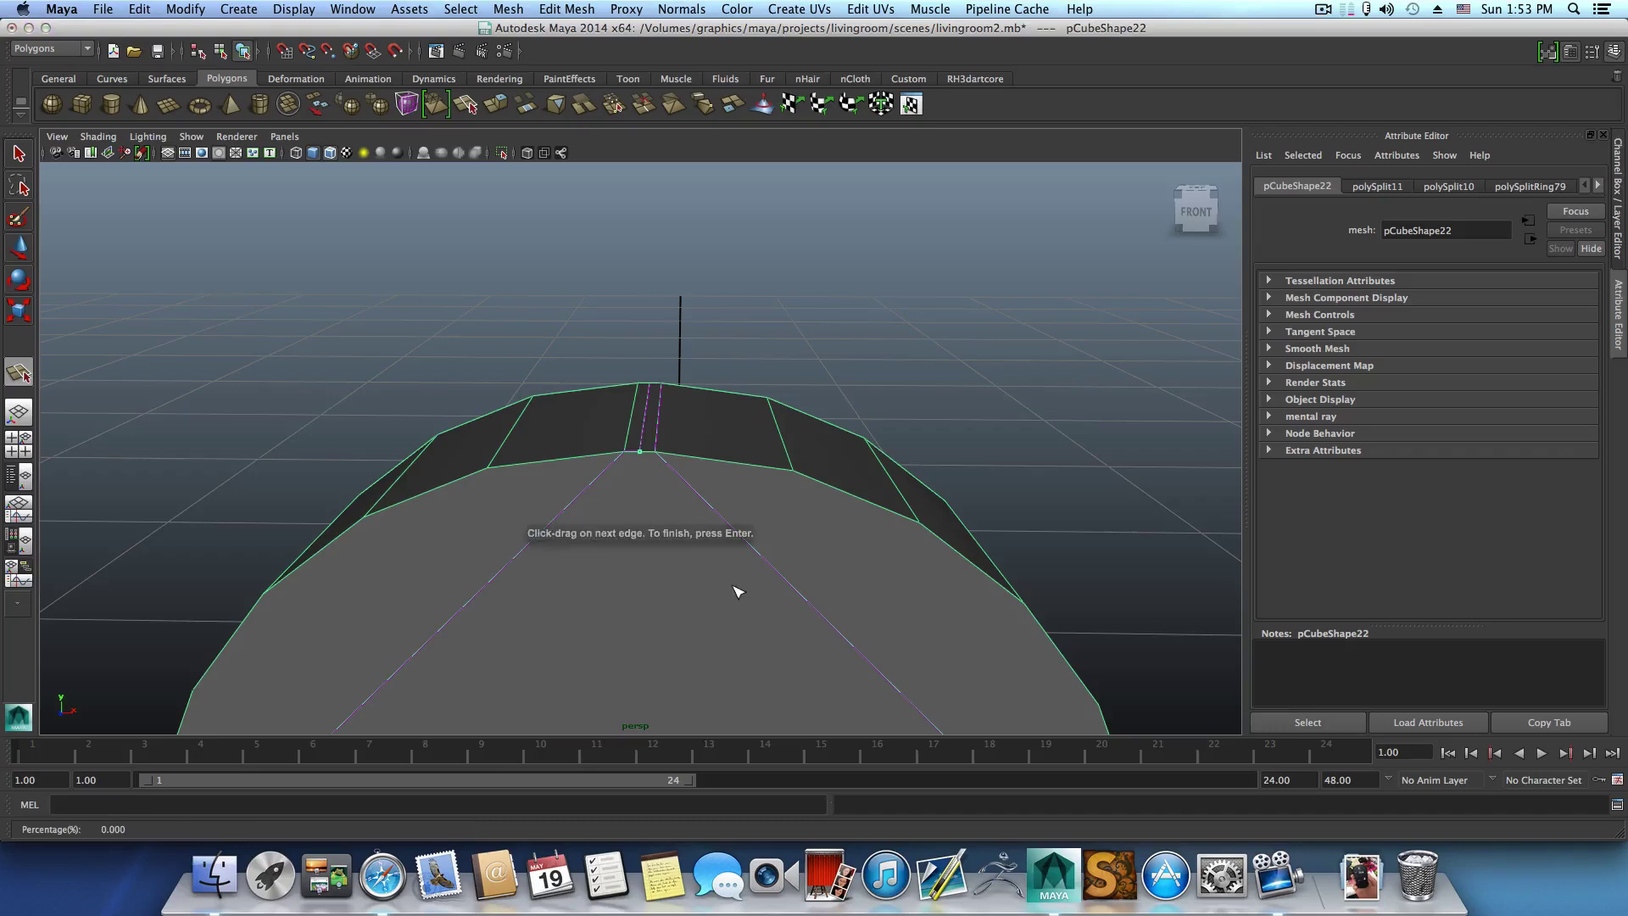
alt+right_drag(737, 589, 712, 624)
alt+drag(712, 624, 640, 407)
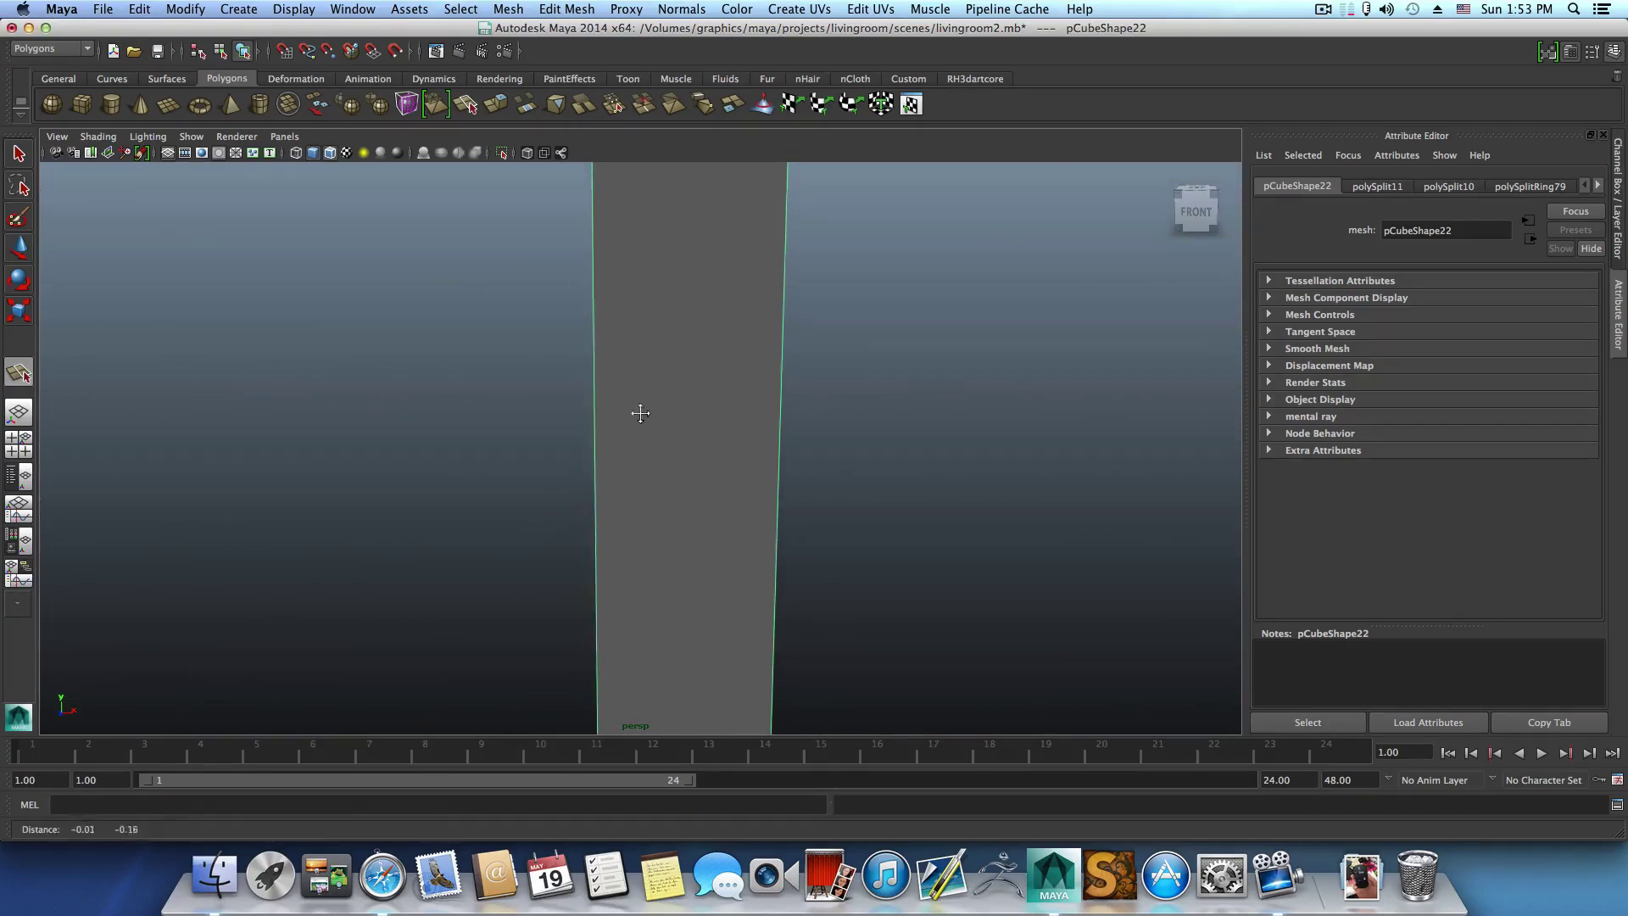
alt+middle_drag(640, 407, 636, 373)
alt+right_drag(640, 386, 731, 491)
alt+middle_drag(687, 495, 637, 396)
alt+right_drag(678, 449, 809, 568)
alt+right_drag(678, 475, 782, 560)
alt+drag(608, 565, 621, 553)
alt+middle_drag(566, 618, 607, 534)
alt+drag(735, 278, 723, 352)
alt+middle_drag(723, 352, 754, 387)
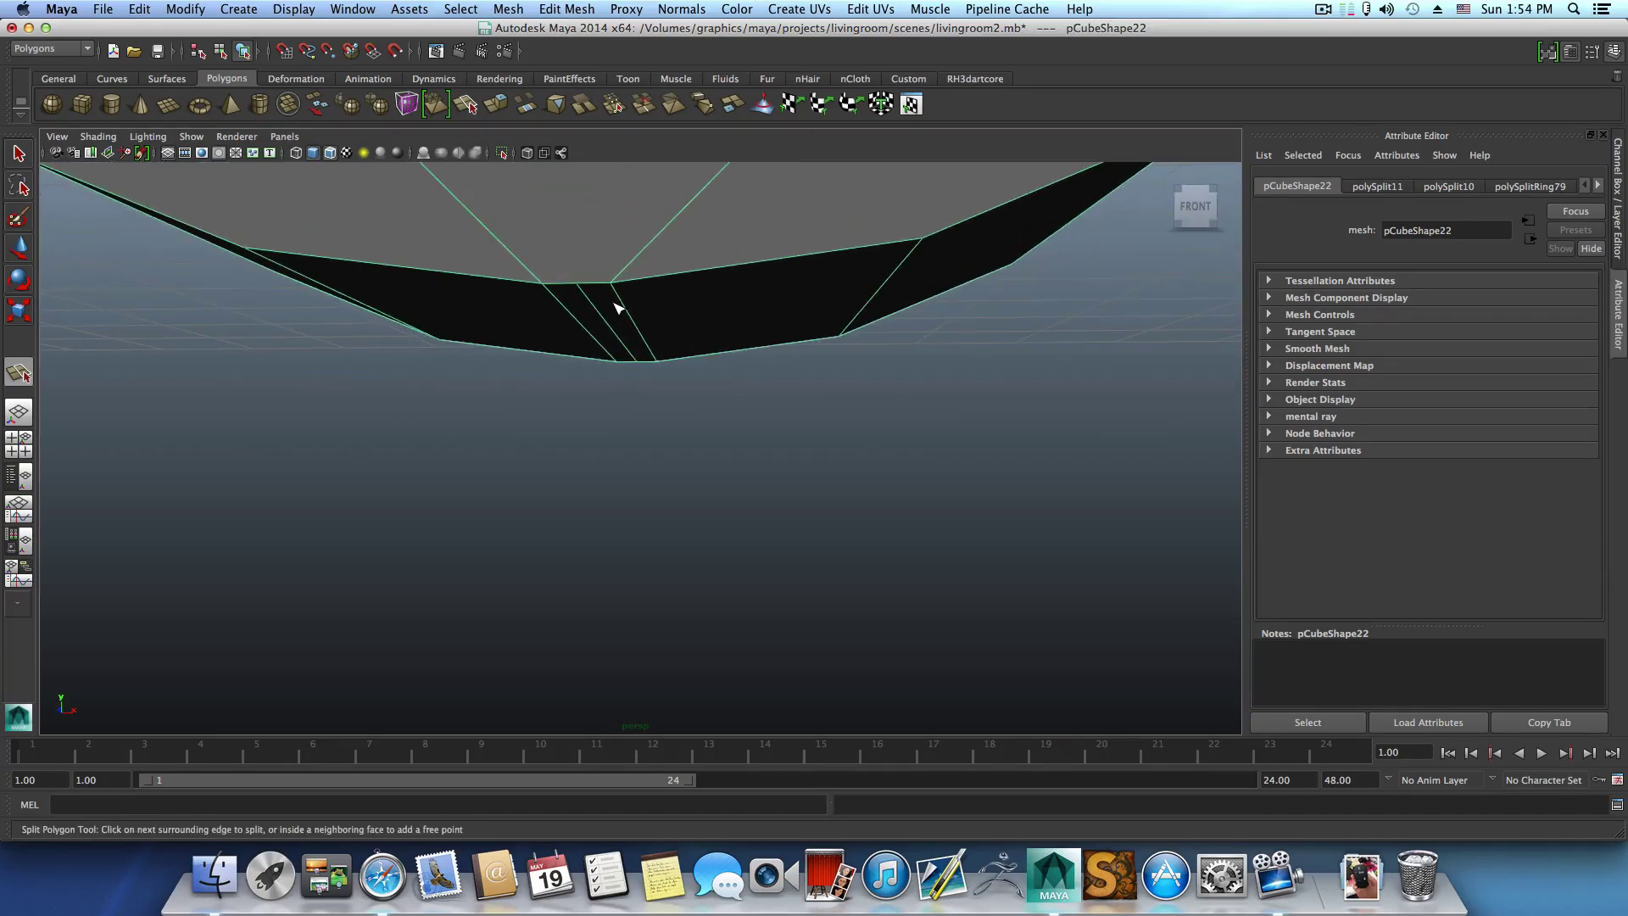
click(608, 287)
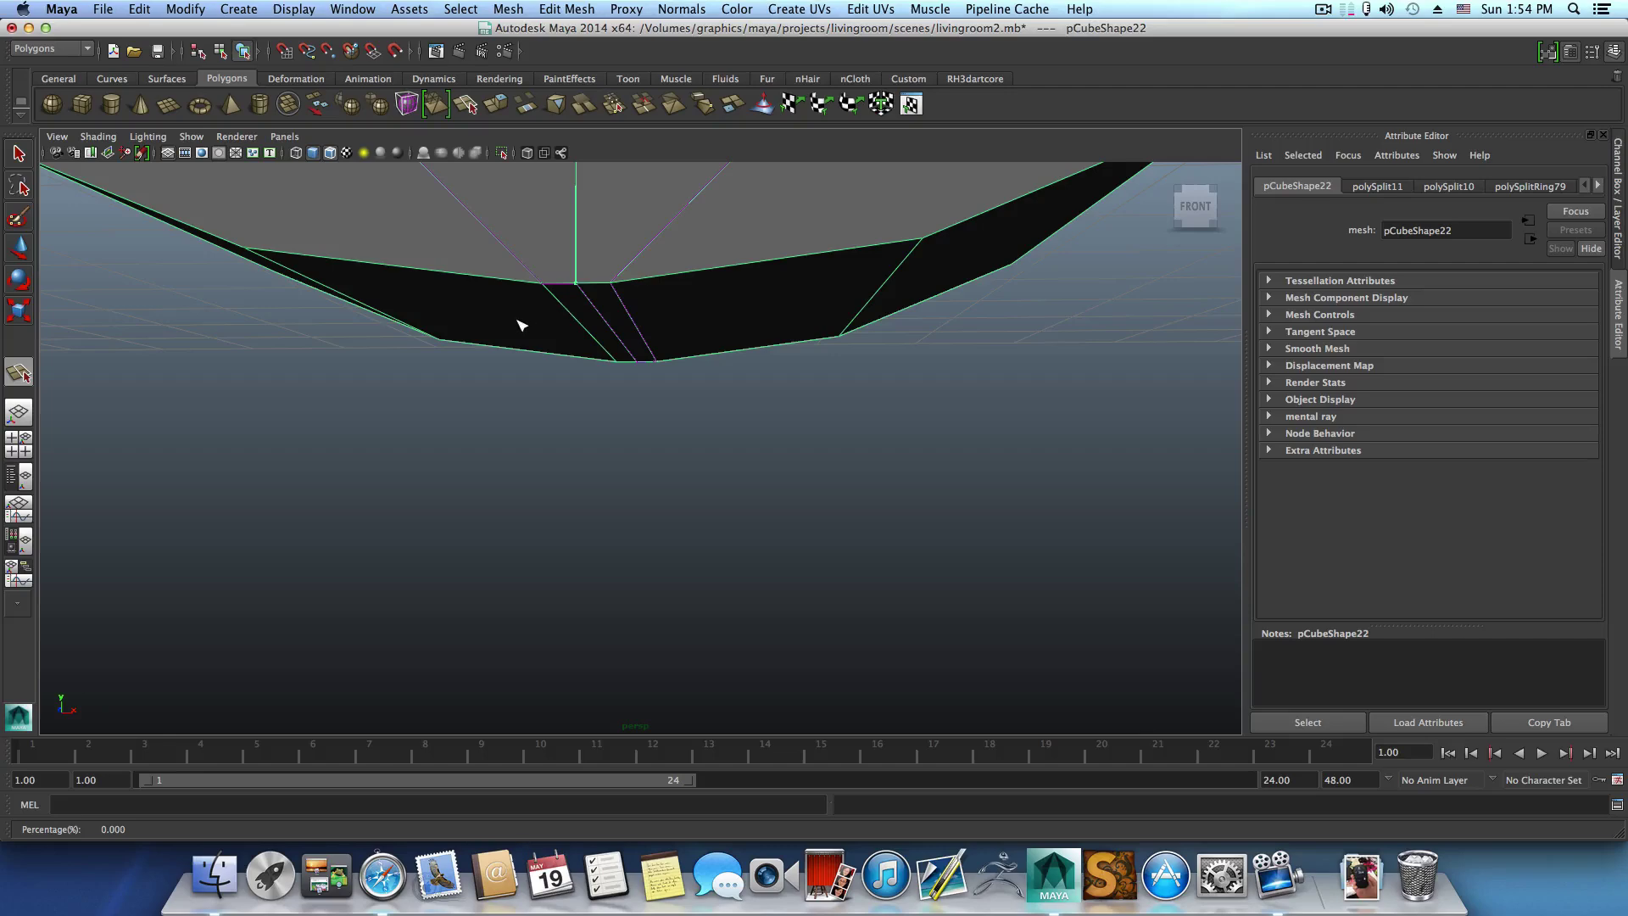
key(Return)
Cut the post's back face vertically between the middle points of its rounded bottom and top ends.
alt+drag(574, 319, 911, 419)
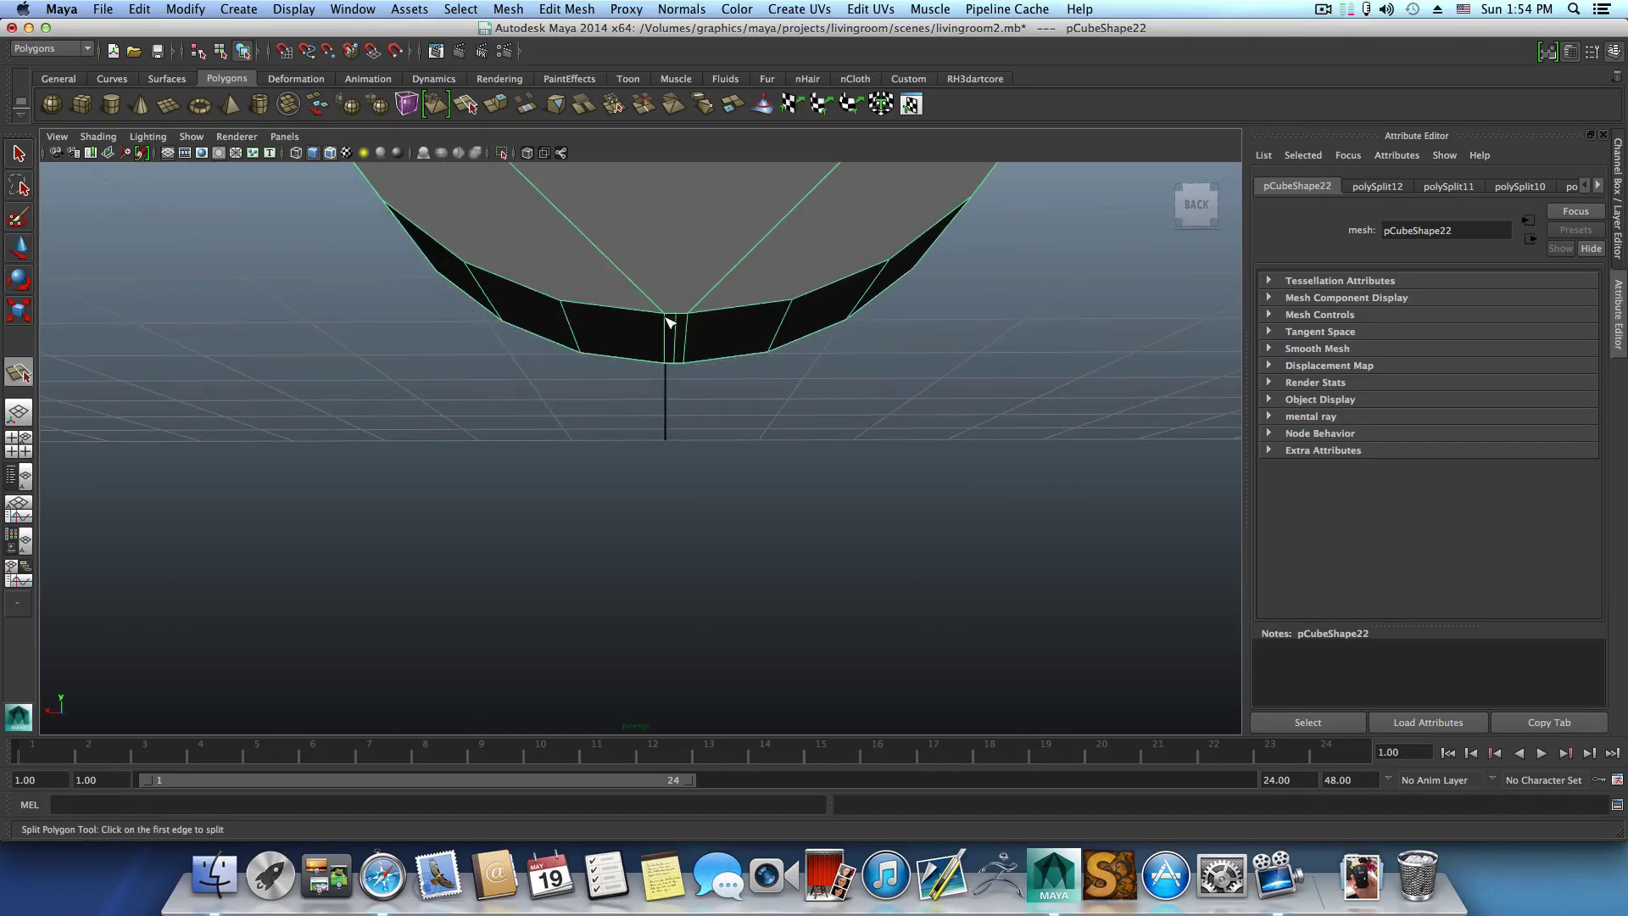
click(672, 315)
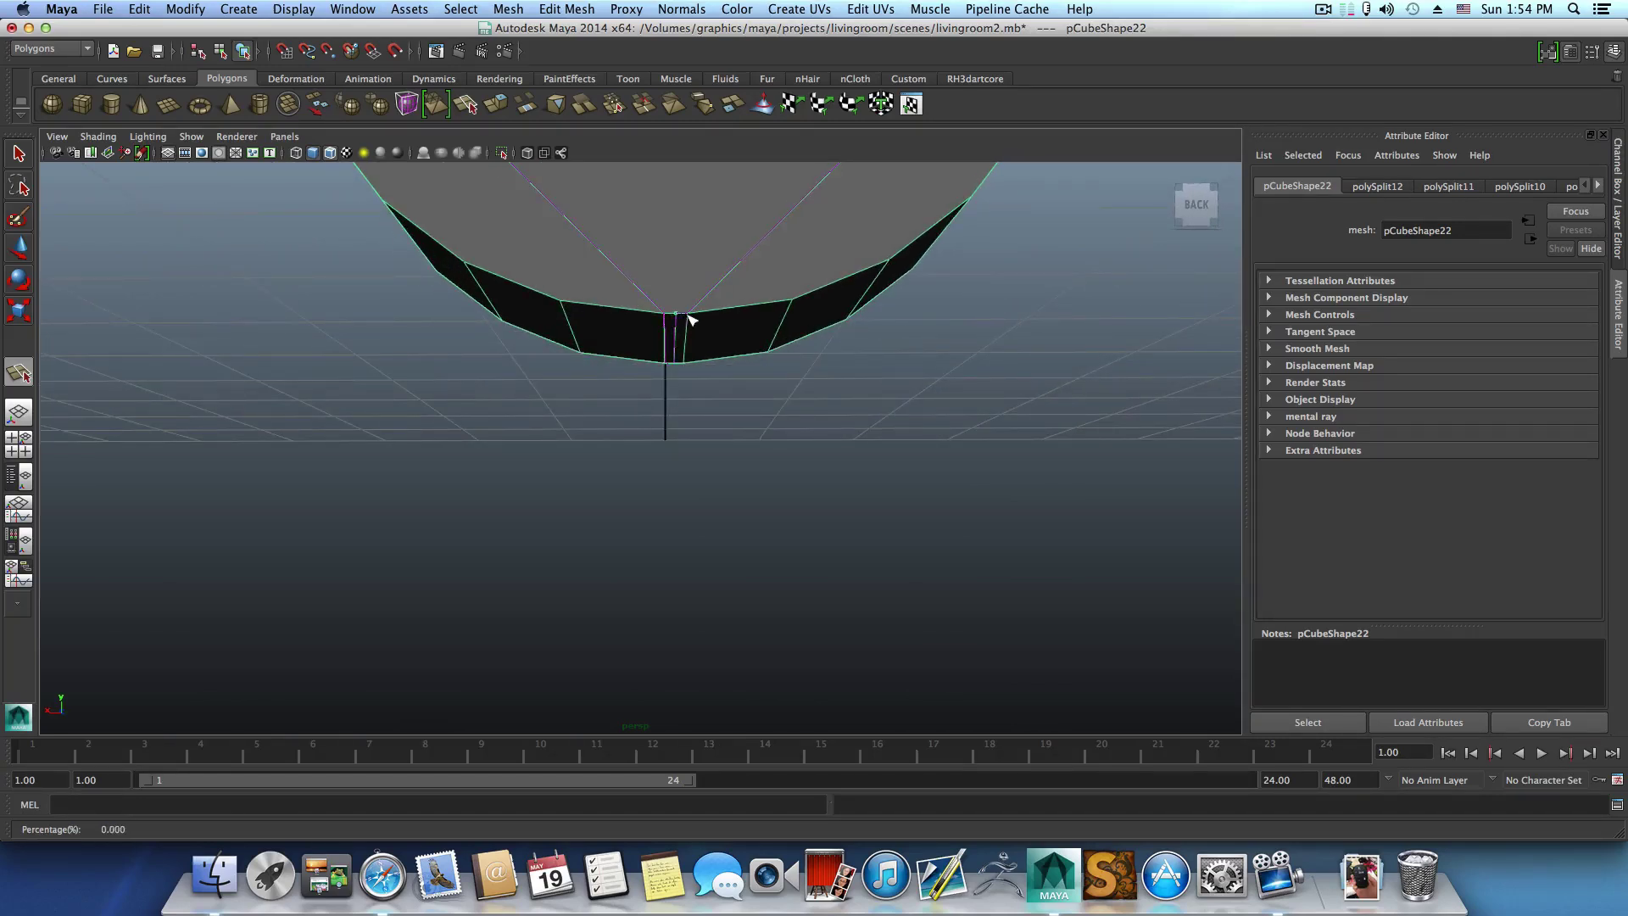
alt+middle_drag(664, 226, 653, 530)
mouse_move(753, 203)
alt+middle_down()
mouse_move(658, 617)
mouse_move(537, 415)
mouse_move(543, 579)
alt+middle_up()
alt+drag(544, 579, 618, 609)
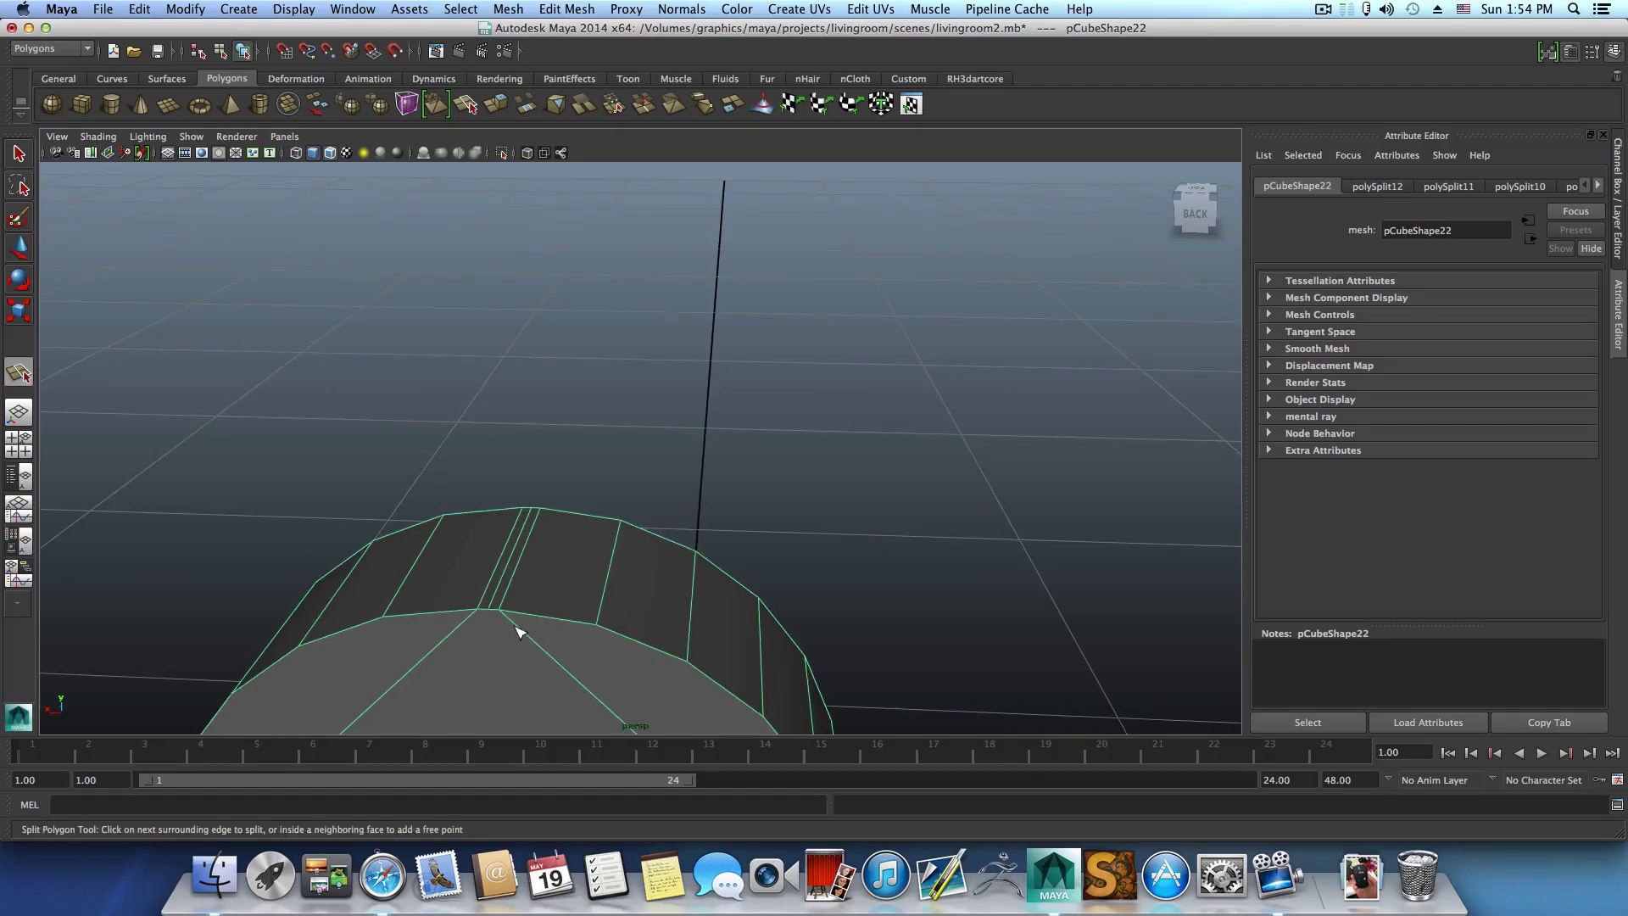
click(484, 612)
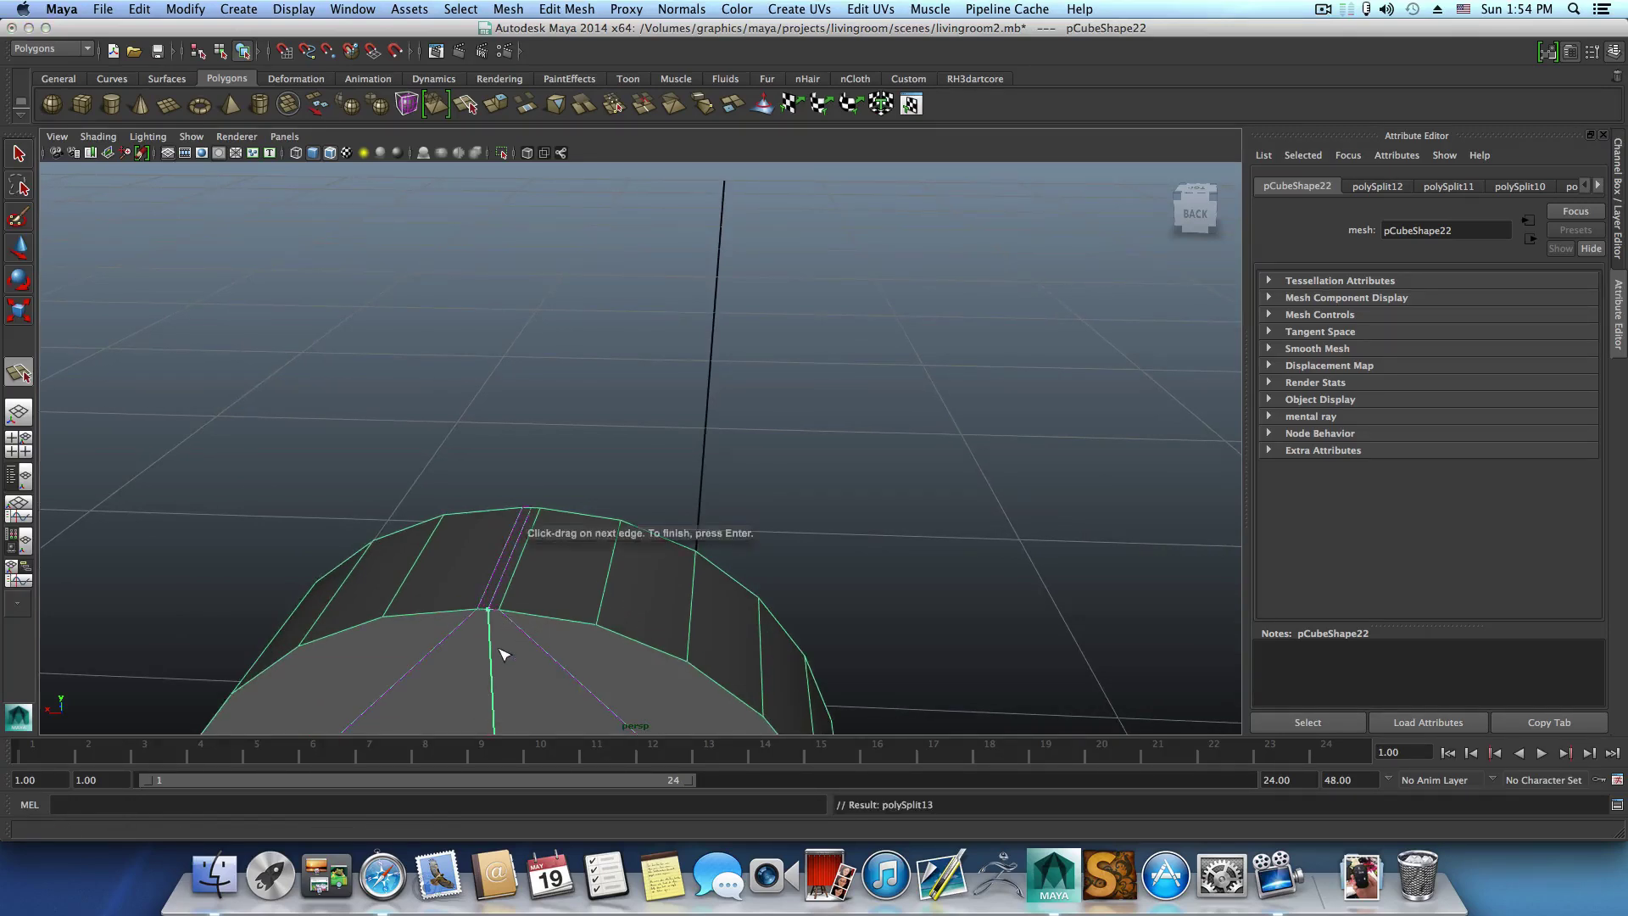
Insert edge loops around the post's narrow rim close to its front and back edges, and turn off smooth preview.
scroll(504, 655, down, 5)
alt+middle_drag(536, 675, 521, 544)
alt+drag(537, 574, 398, 591)
key(F8)
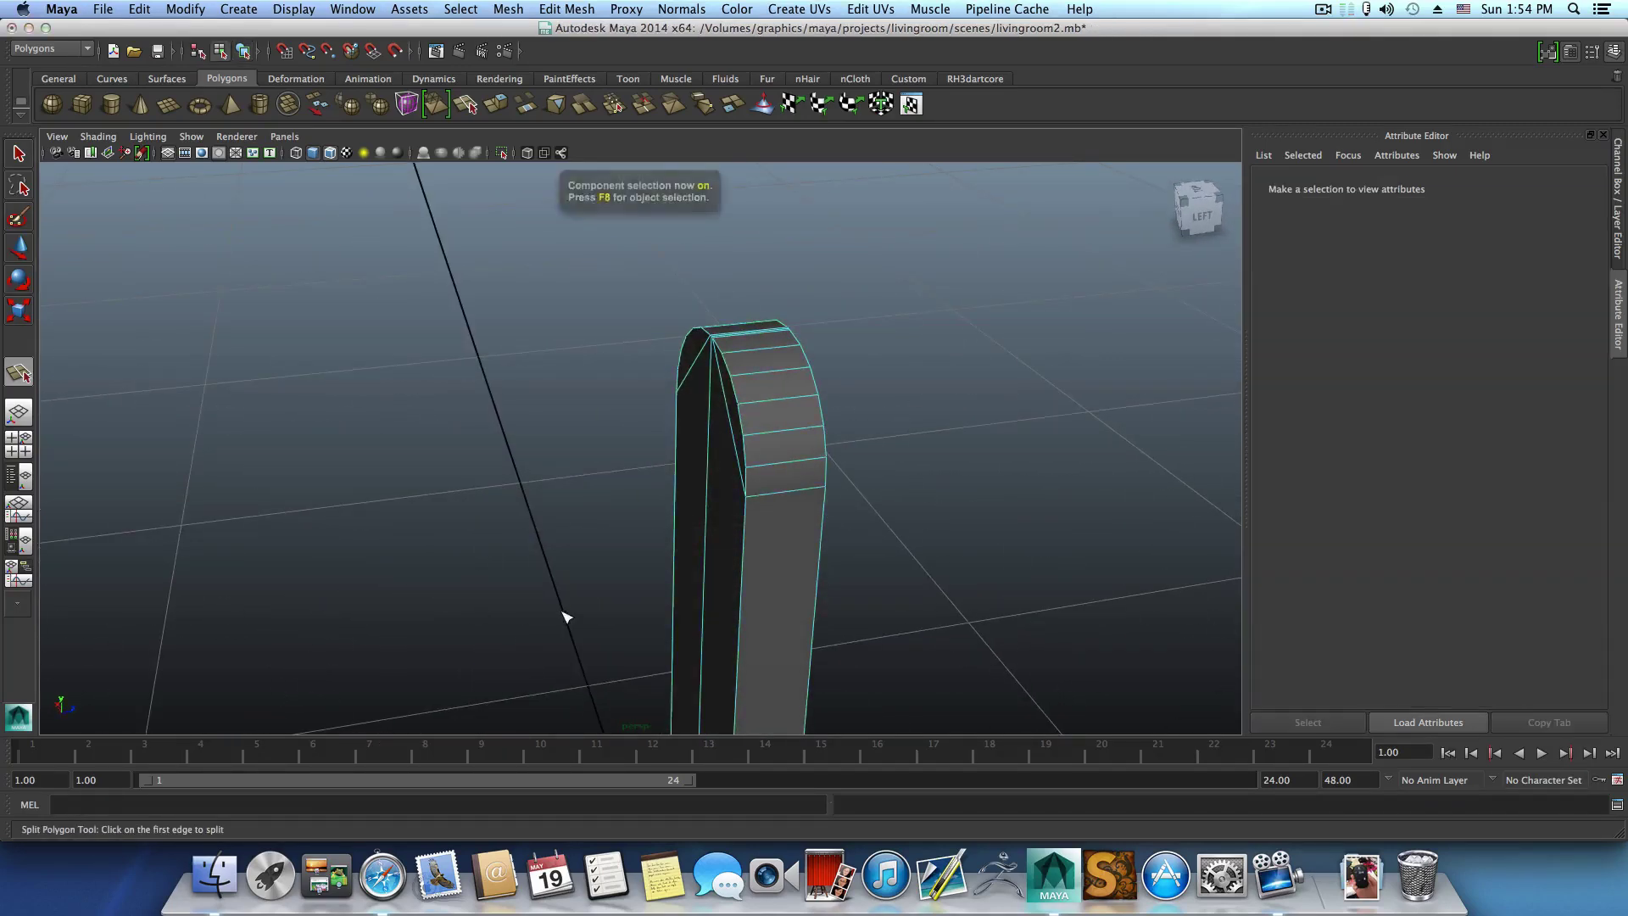
key(F8)
scroll(709, 534, down, 5)
alt+middle_drag(686, 496, 660, 480)
alt+drag(660, 479, 574, 512)
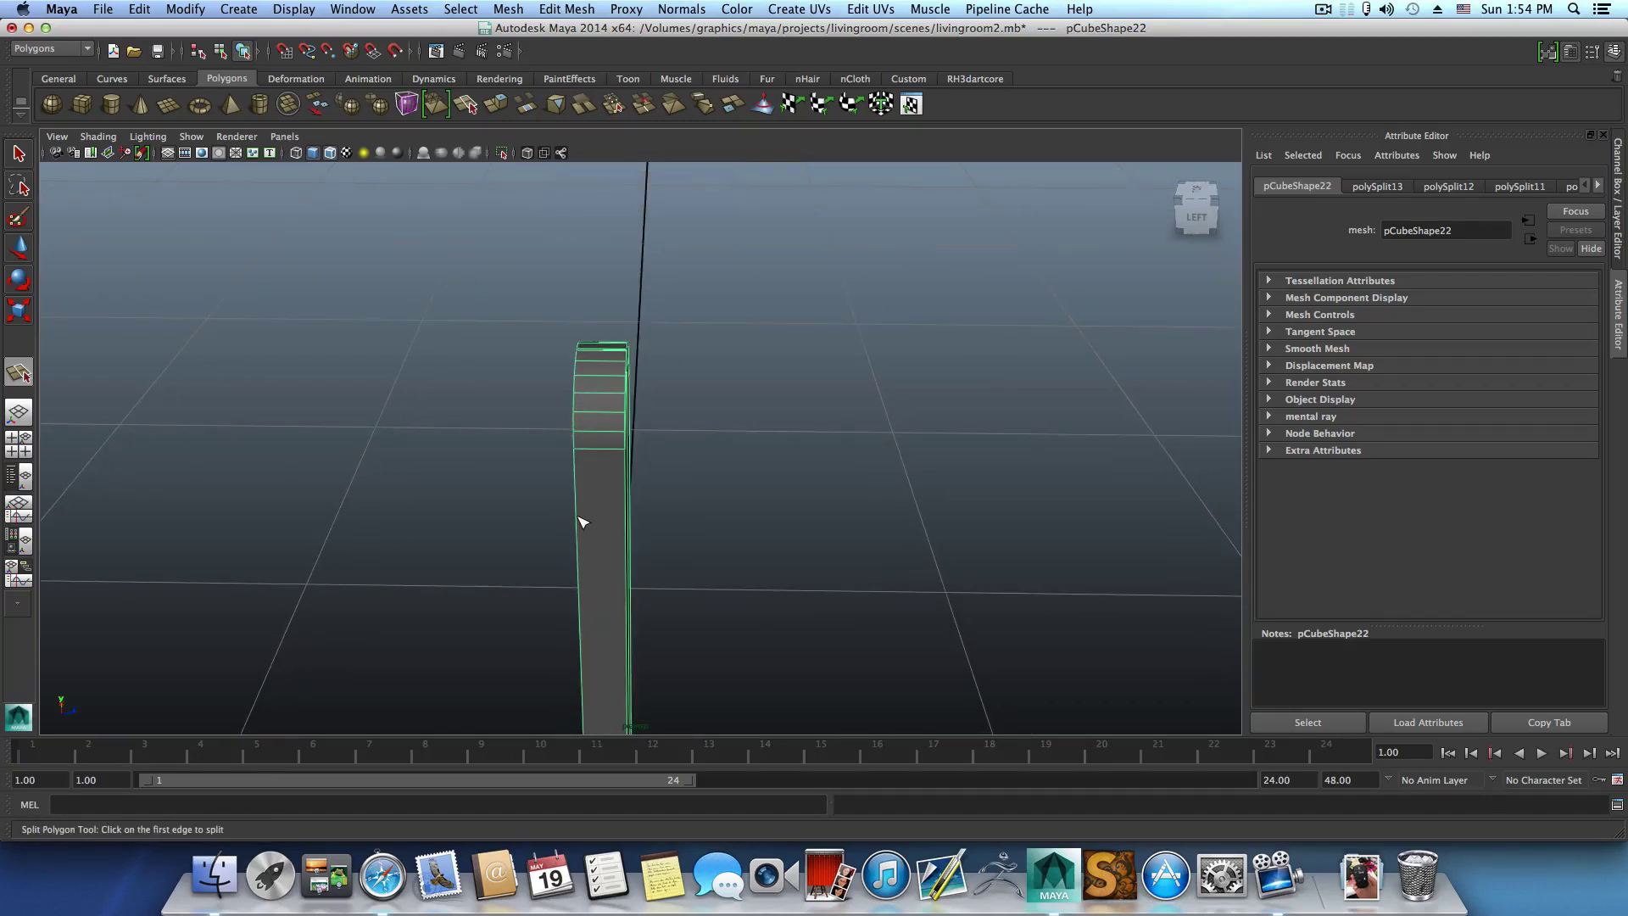
shift+right_drag(587, 507, 537, 527)
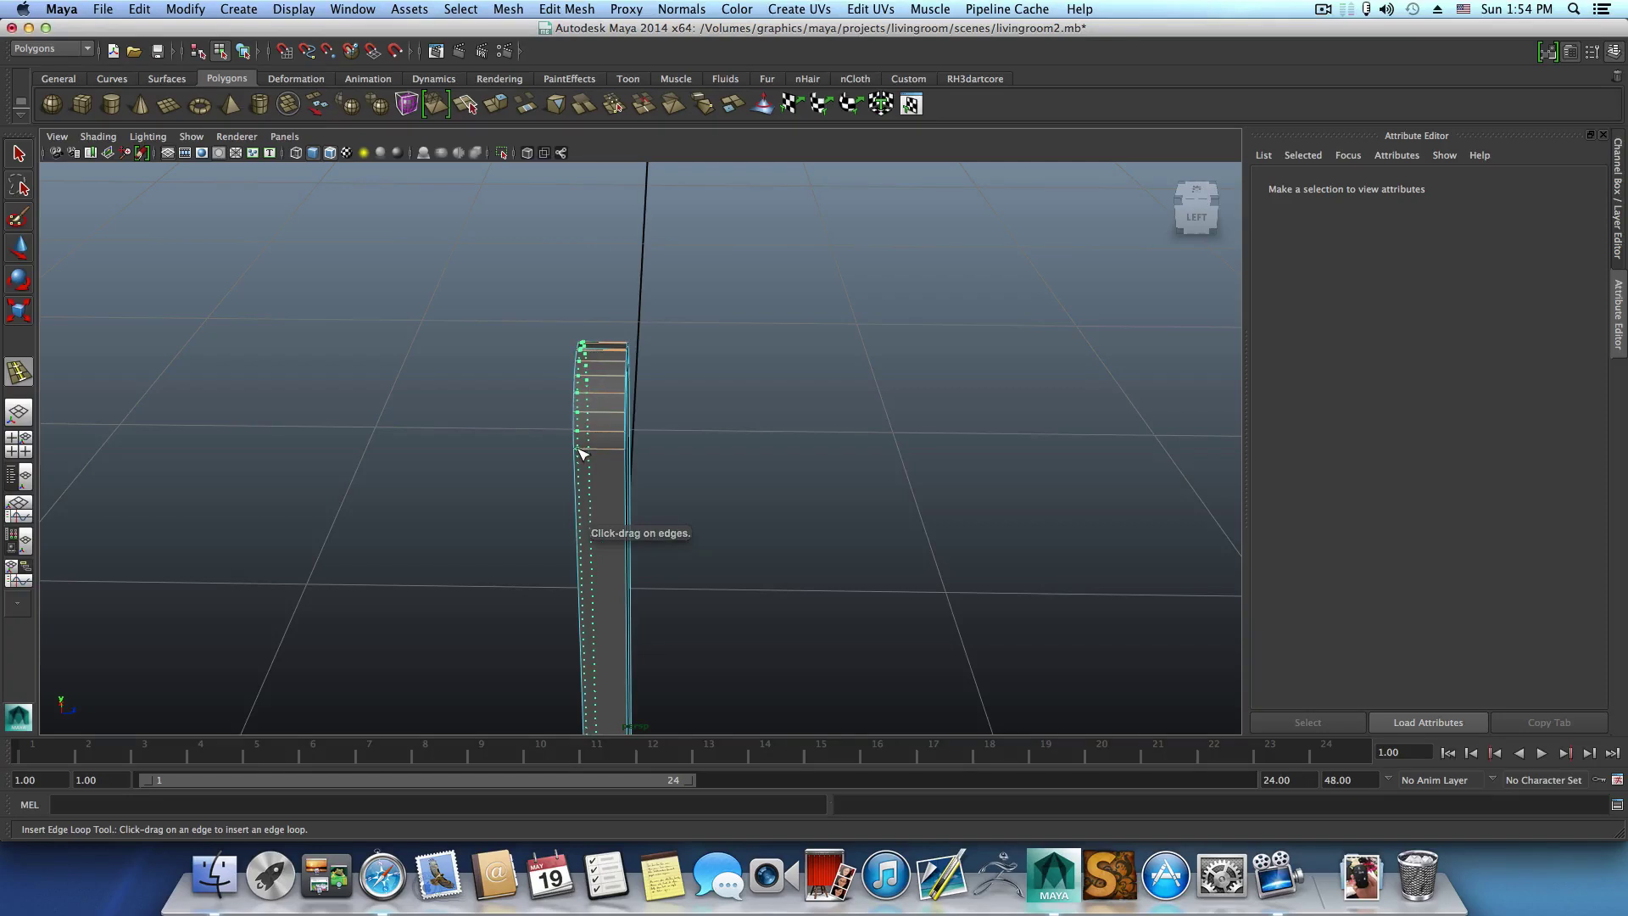
drag(599, 451, 760, 657)
key(1)
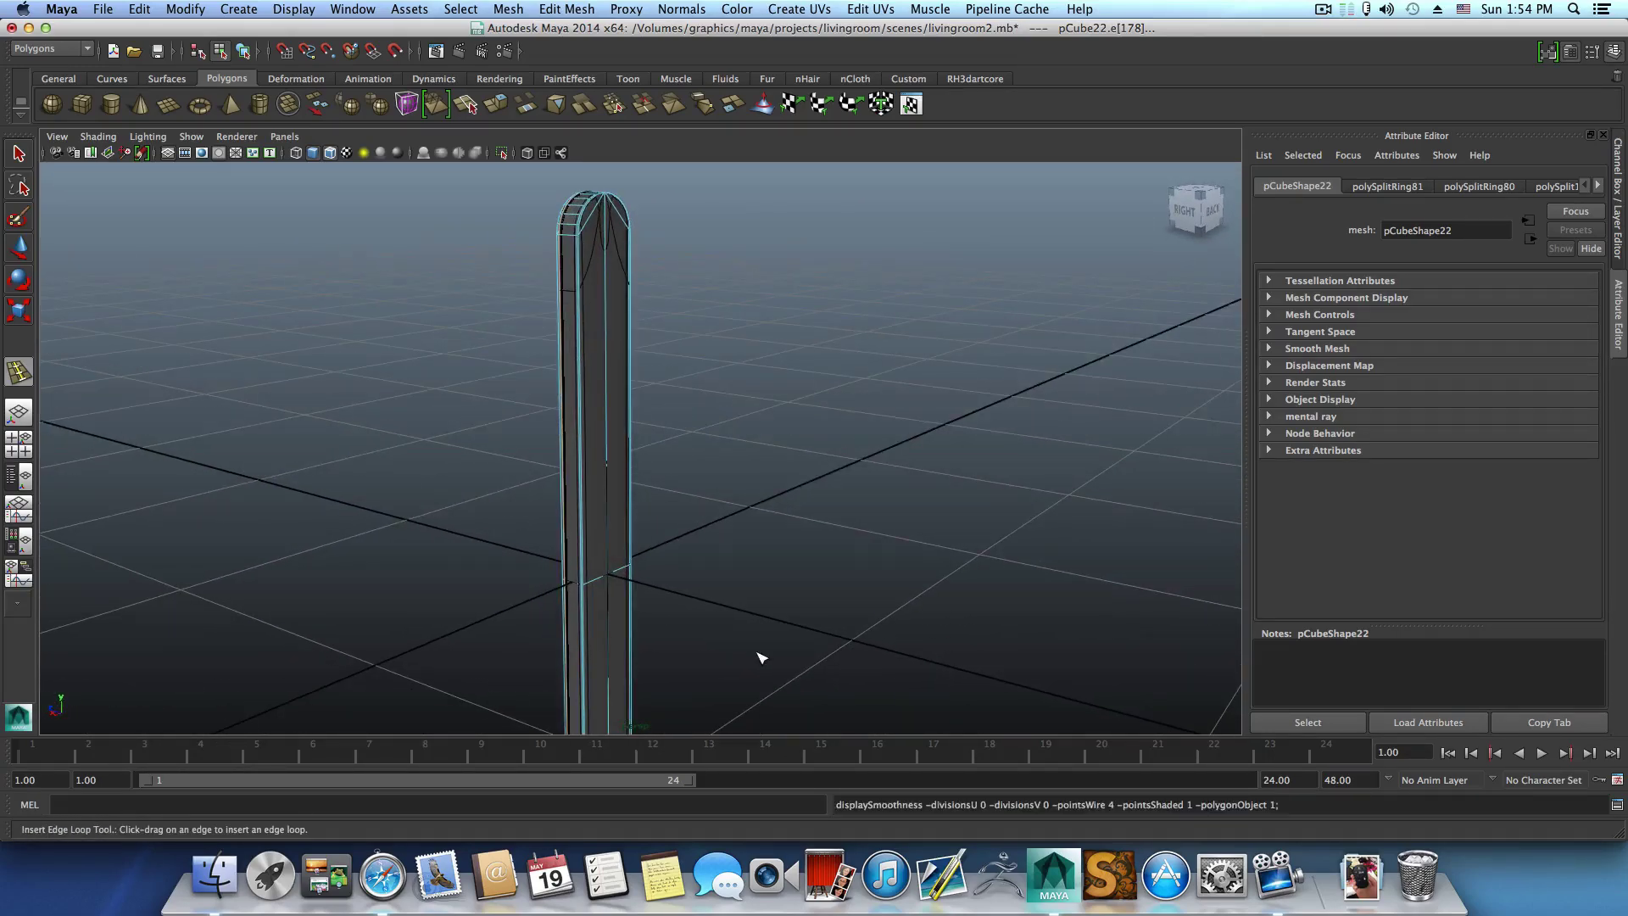
Switch the post to face selection and select the four large faces on its back.
alt+drag(736, 573, 536, 506)
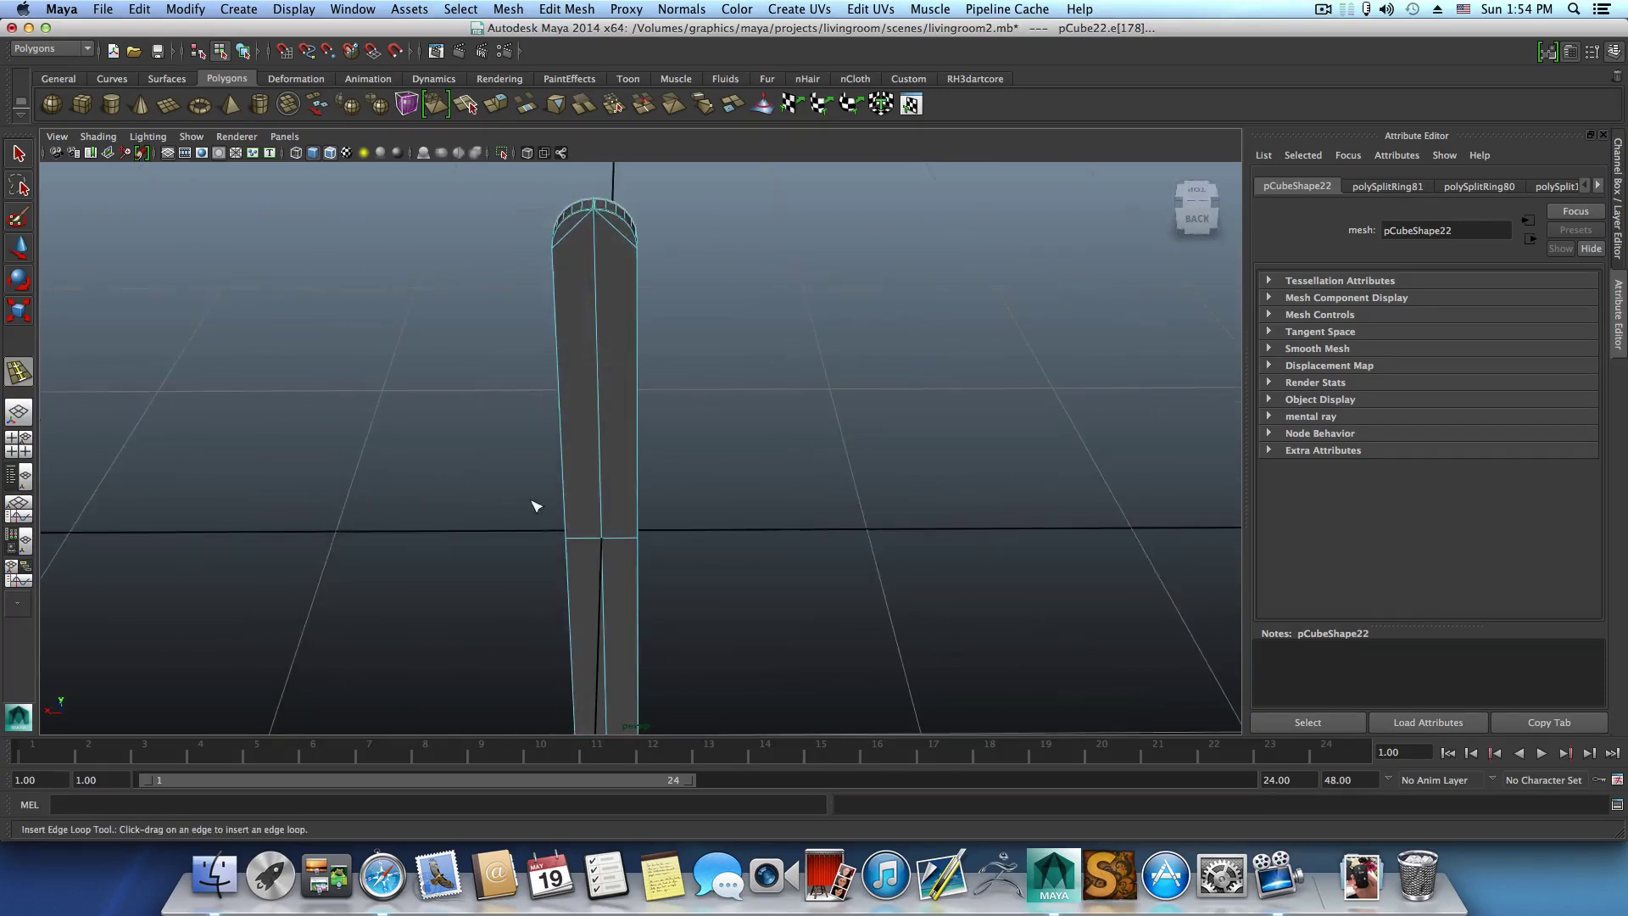
key(F8)
click(582, 383)
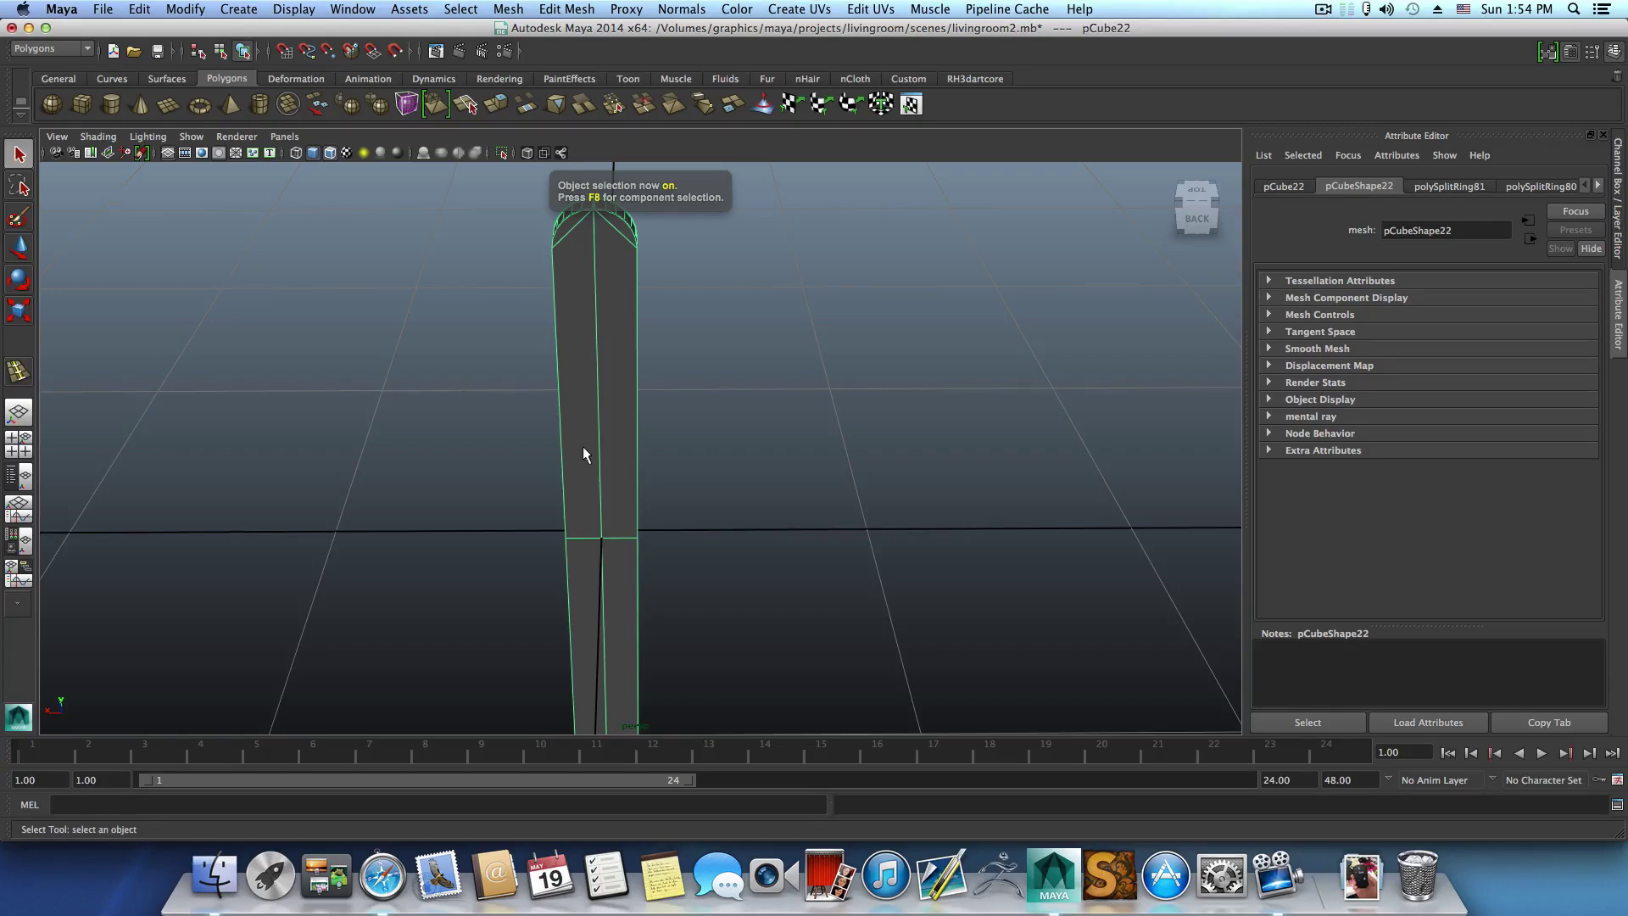
alt+drag(583, 446, 663, 597)
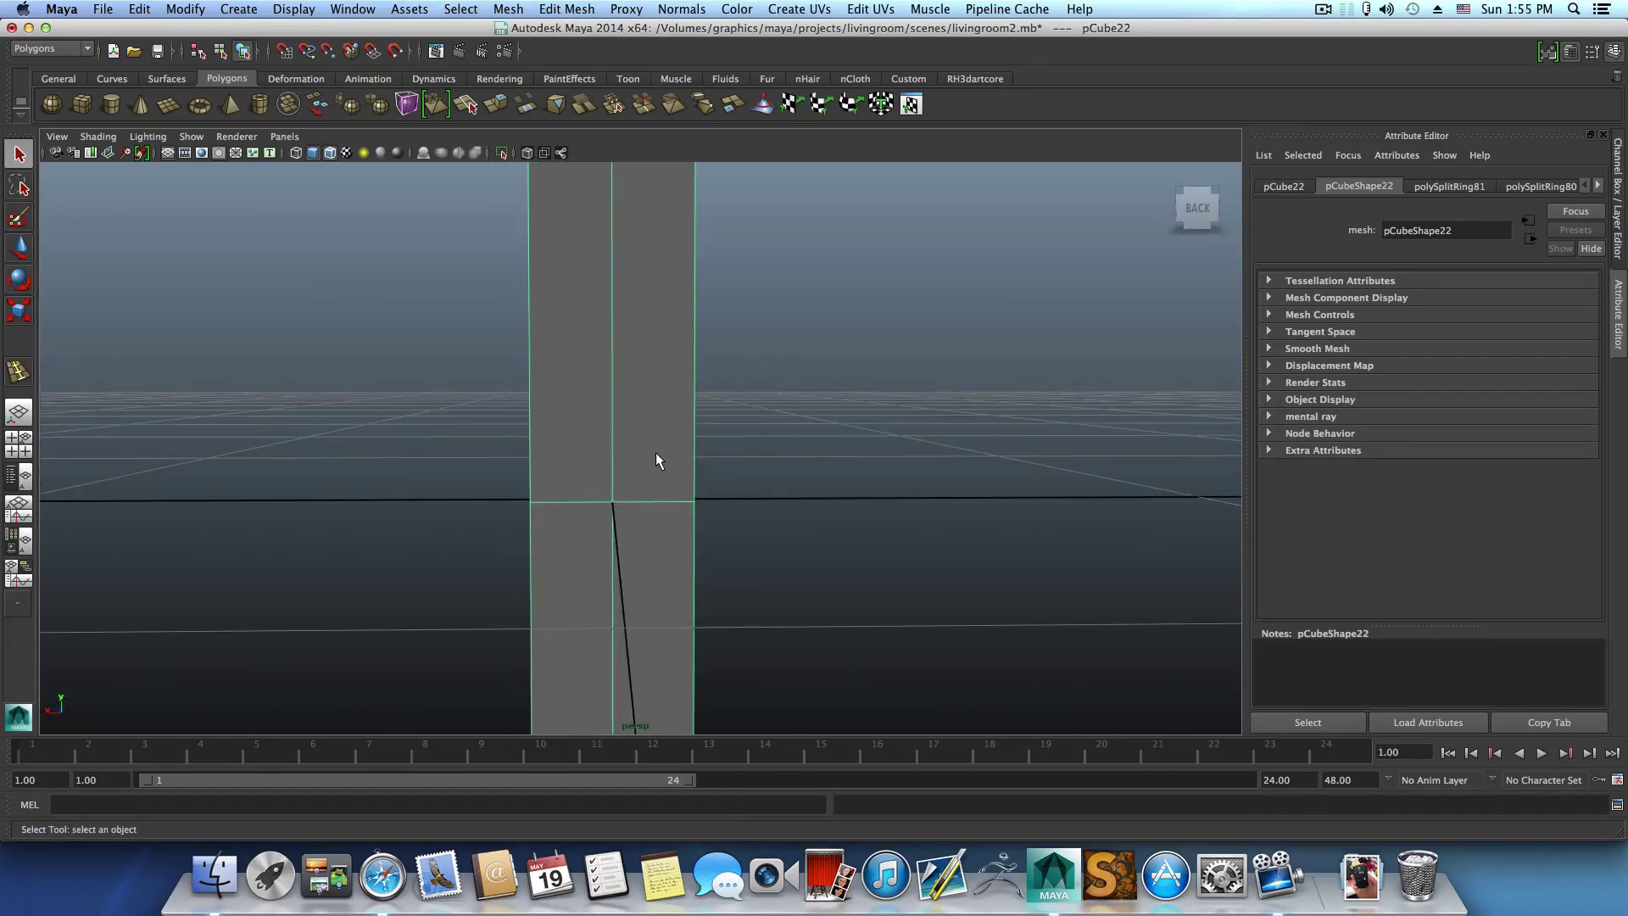
right_drag(656, 460, 656, 413)
click(654, 417)
shift+click(582, 429)
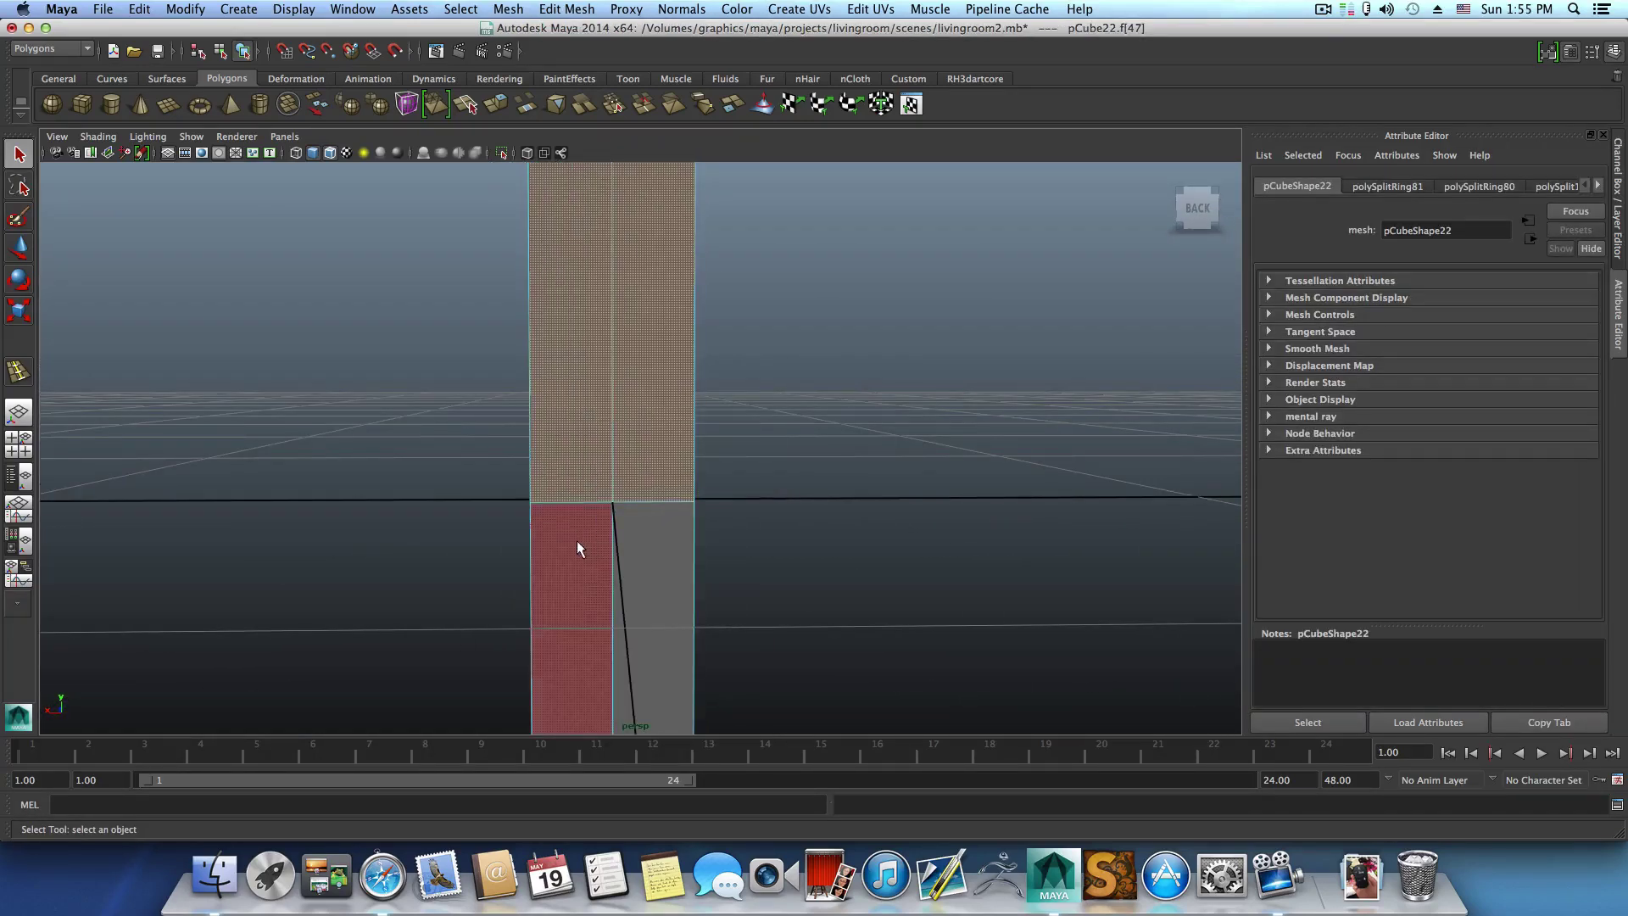
shift+click(577, 549)
alt+drag(624, 548, 662, 550)
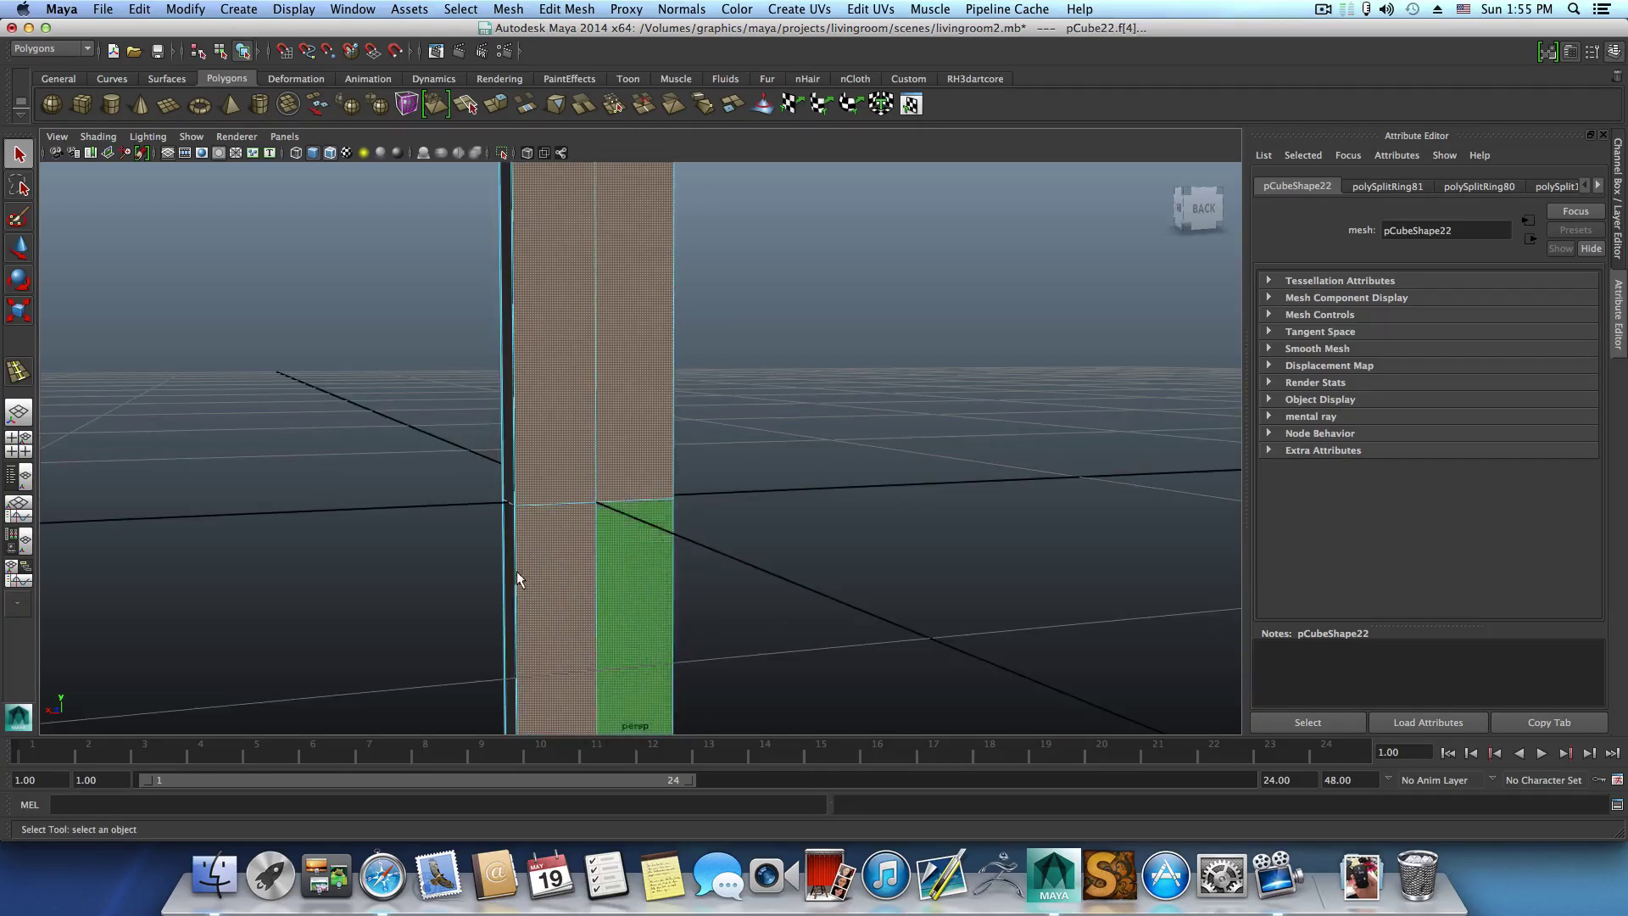
Add the four large faces on the post's front to the face selection.
alt+drag(516, 571, 789, 556)
click(670, 439)
shift+click(565, 440)
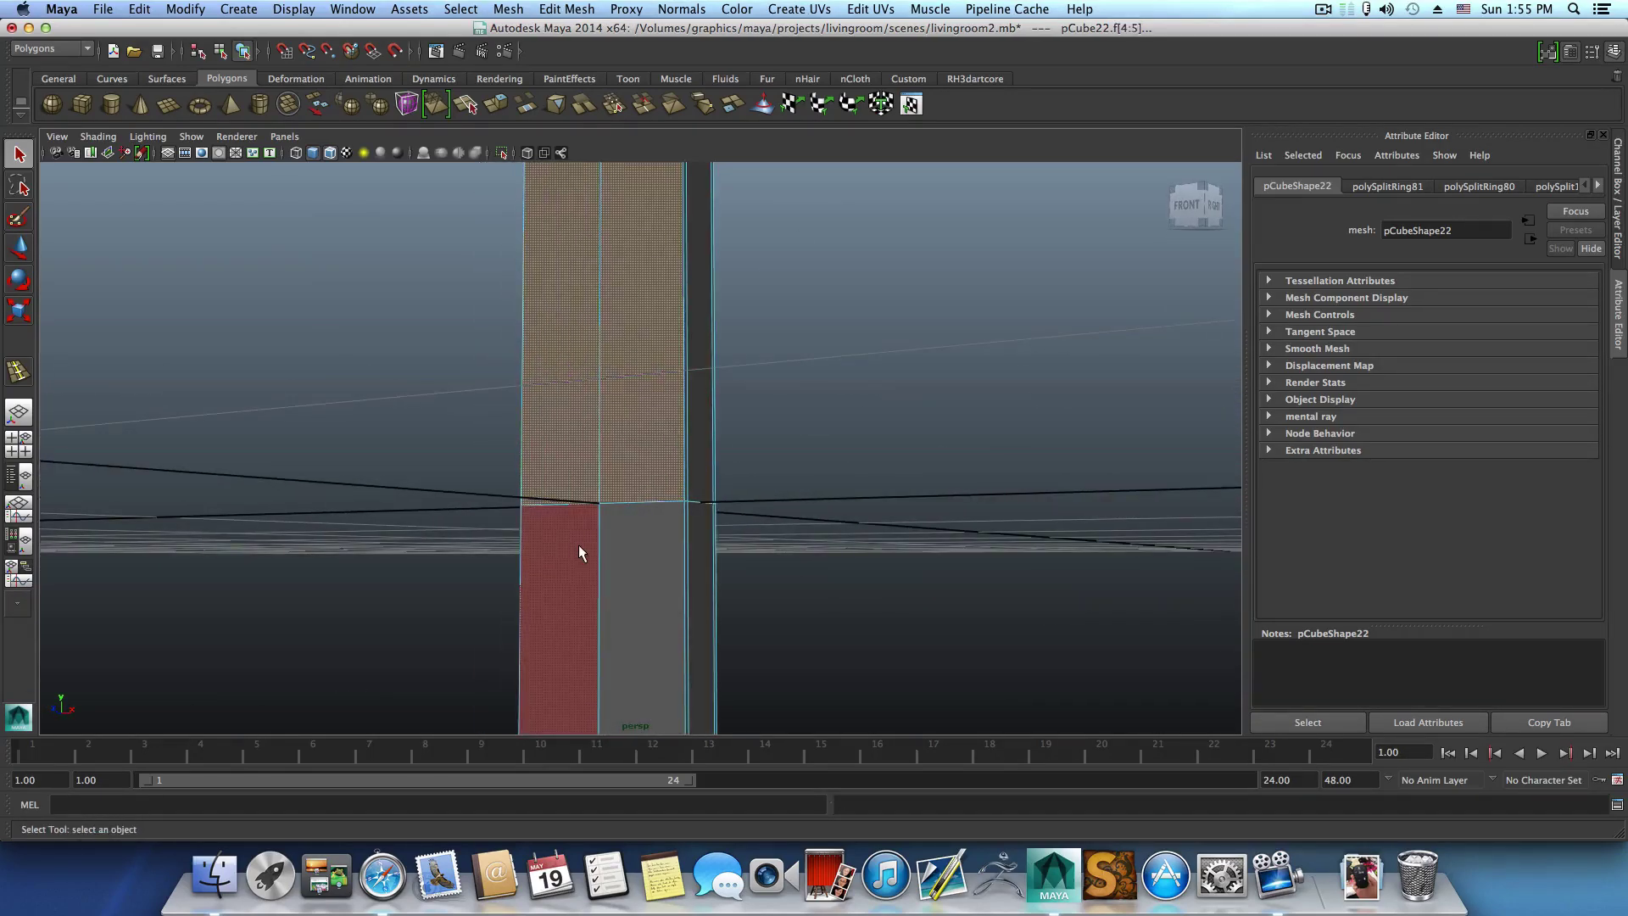
shift+click(579, 544)
shift+click(633, 572)
scroll(633, 572, down, 10)
alt+middle_drag(633, 572, 607, 482)
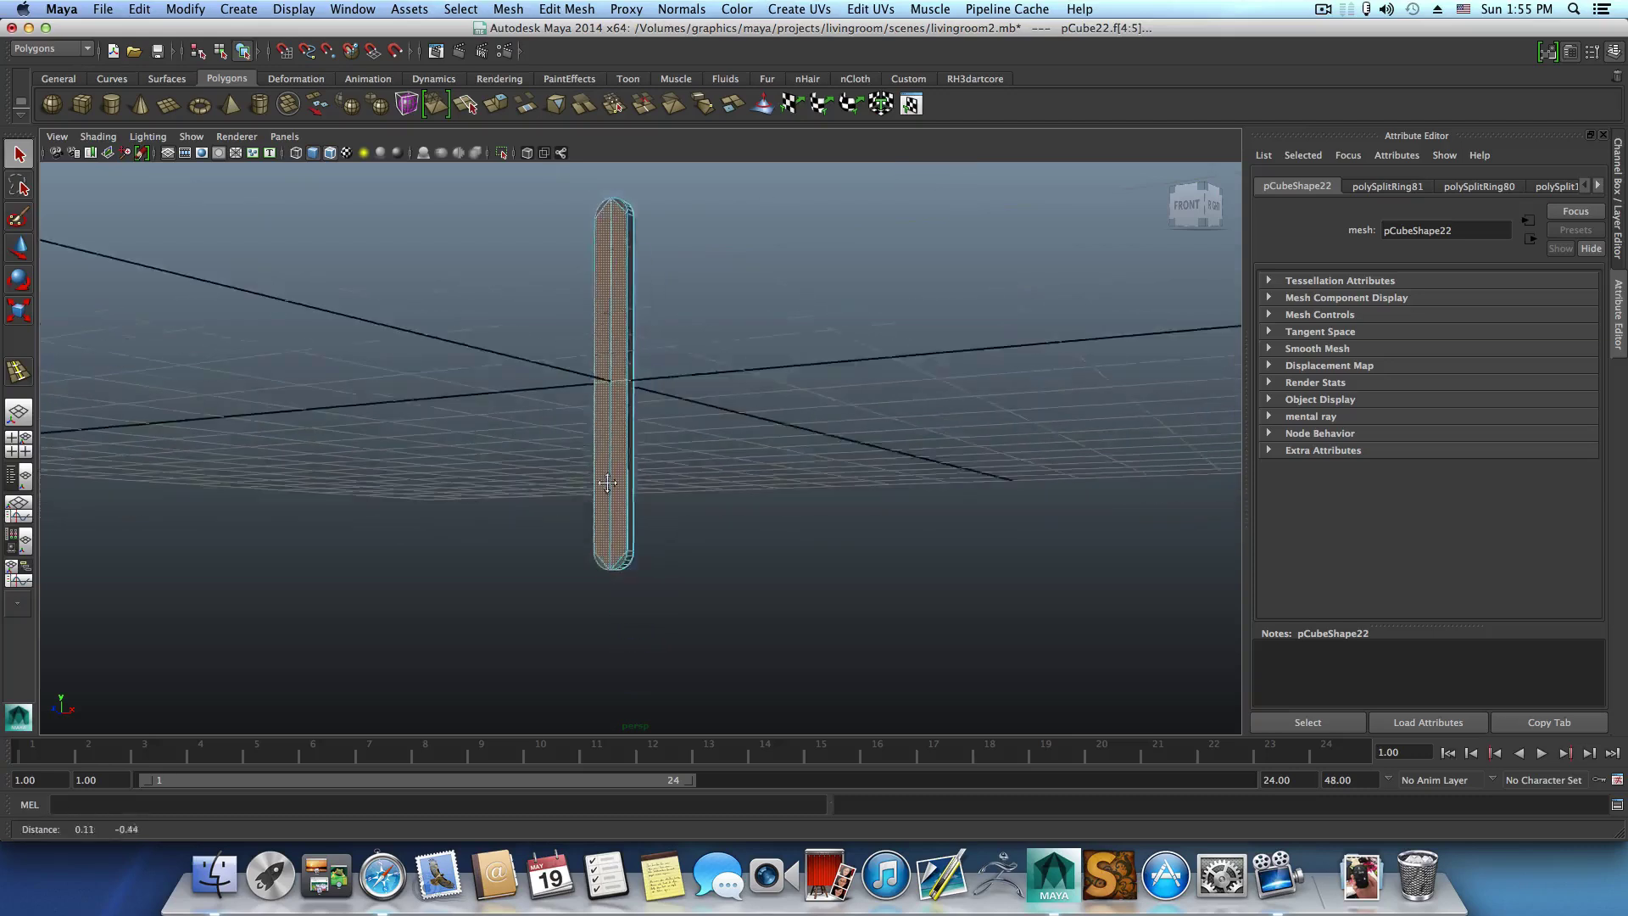
Extrude the selected front and back faces of the post, scale them uniformly to about 0.867, and check the Keep Faces Together option.
alt+drag(607, 482, 582, 613)
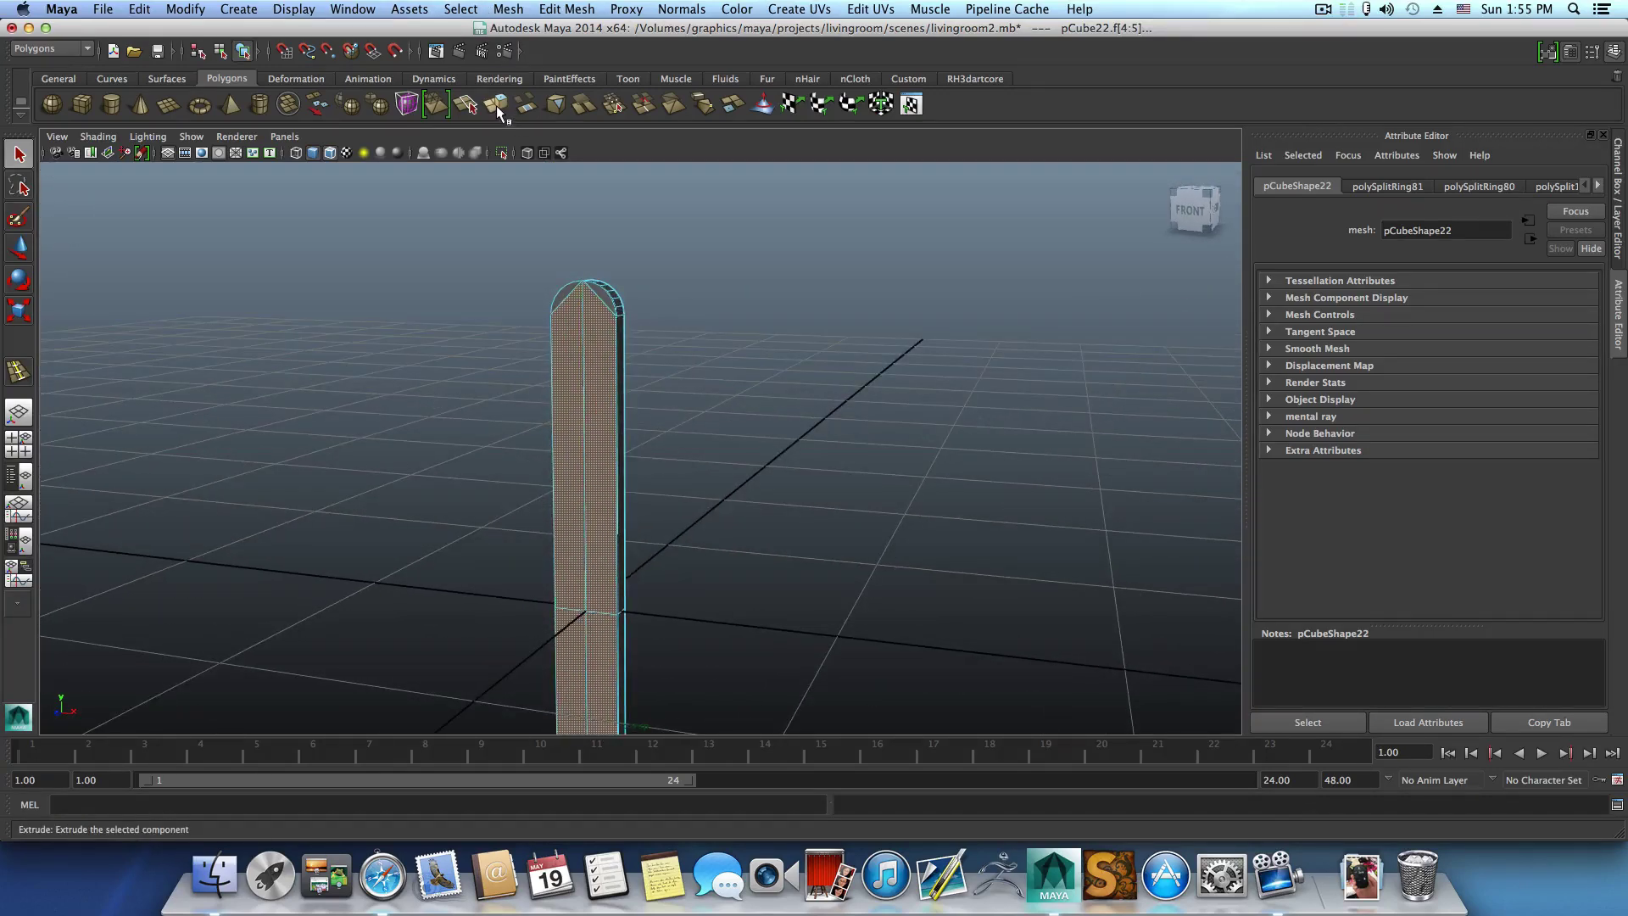
alt+middle_drag(585, 335, 586, 248)
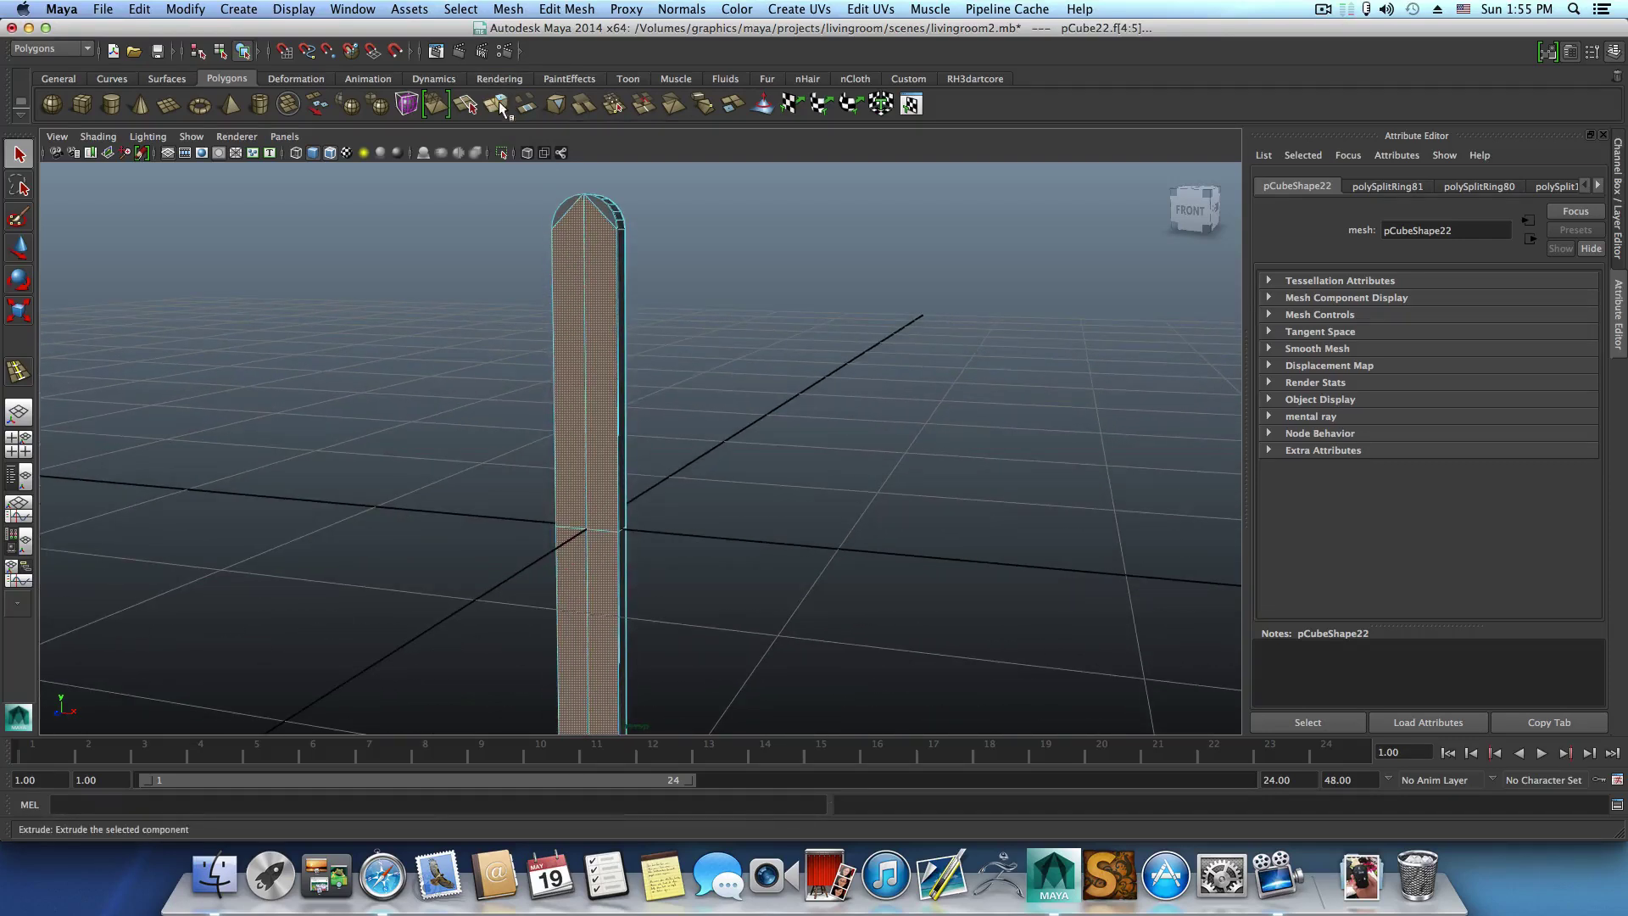
click(498, 105)
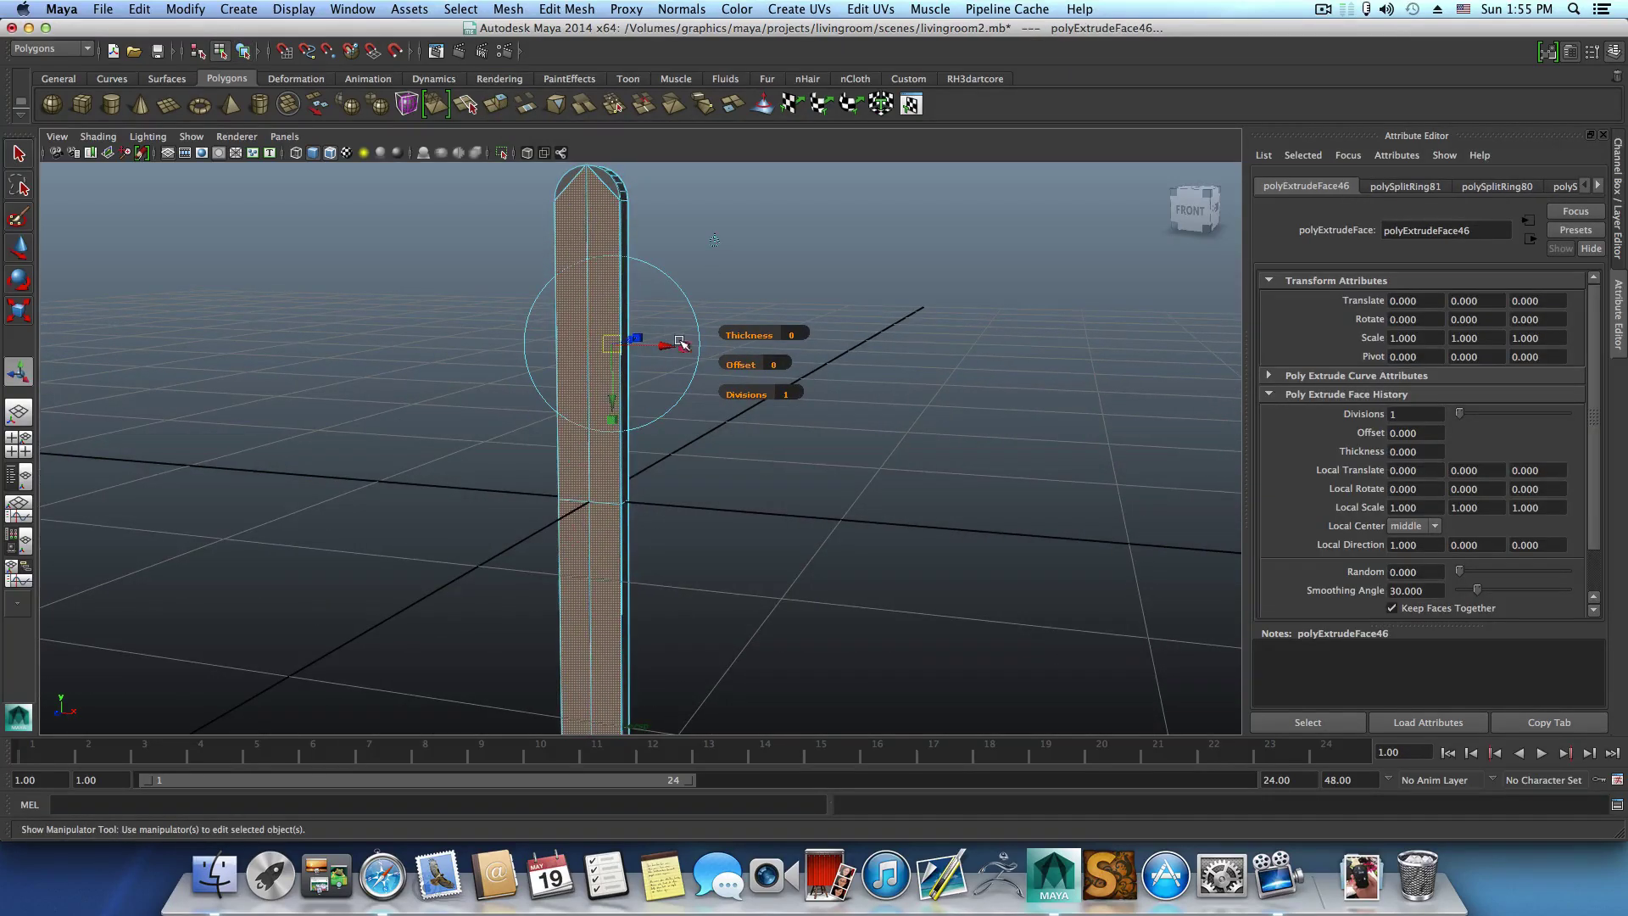
click(683, 345)
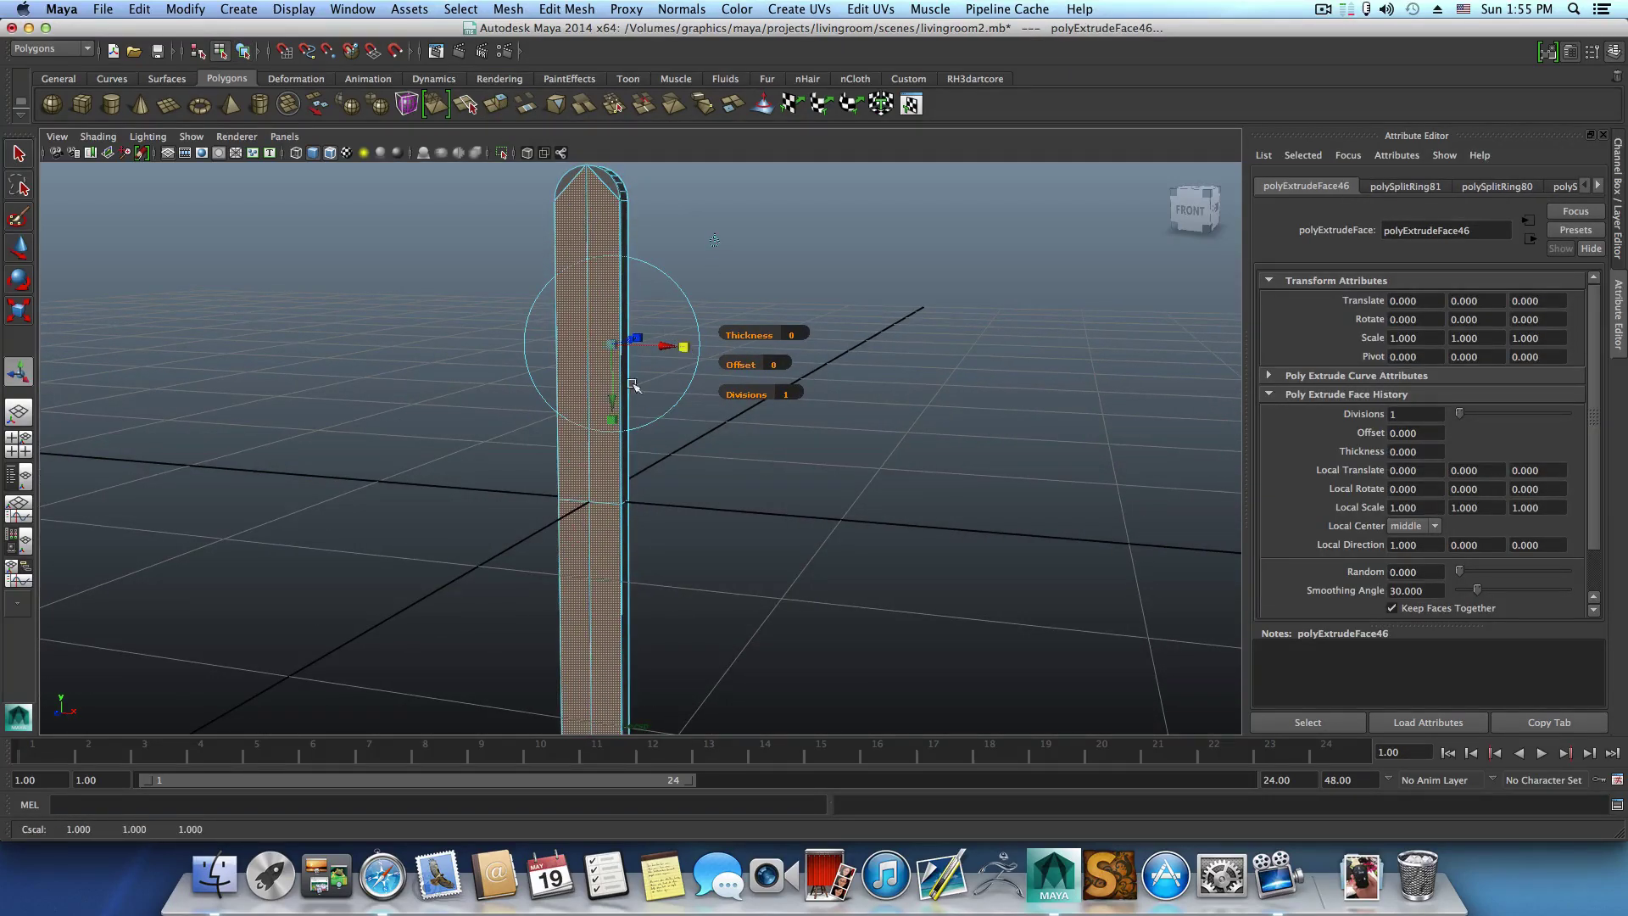
click(612, 343)
drag(612, 343, 602, 354)
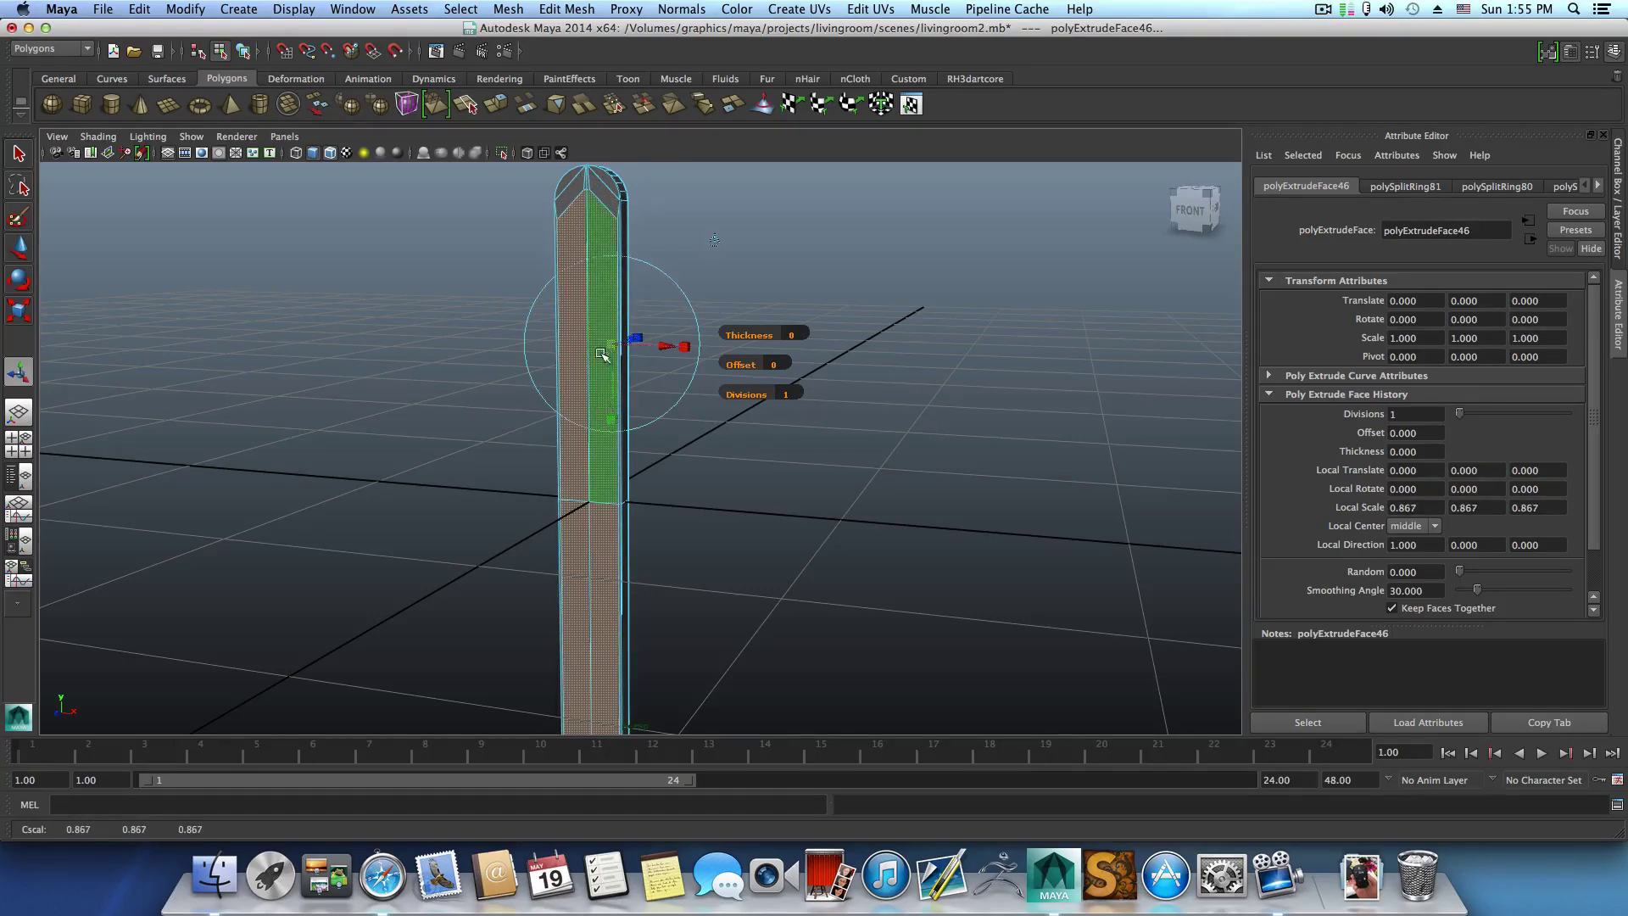
click(588, 12)
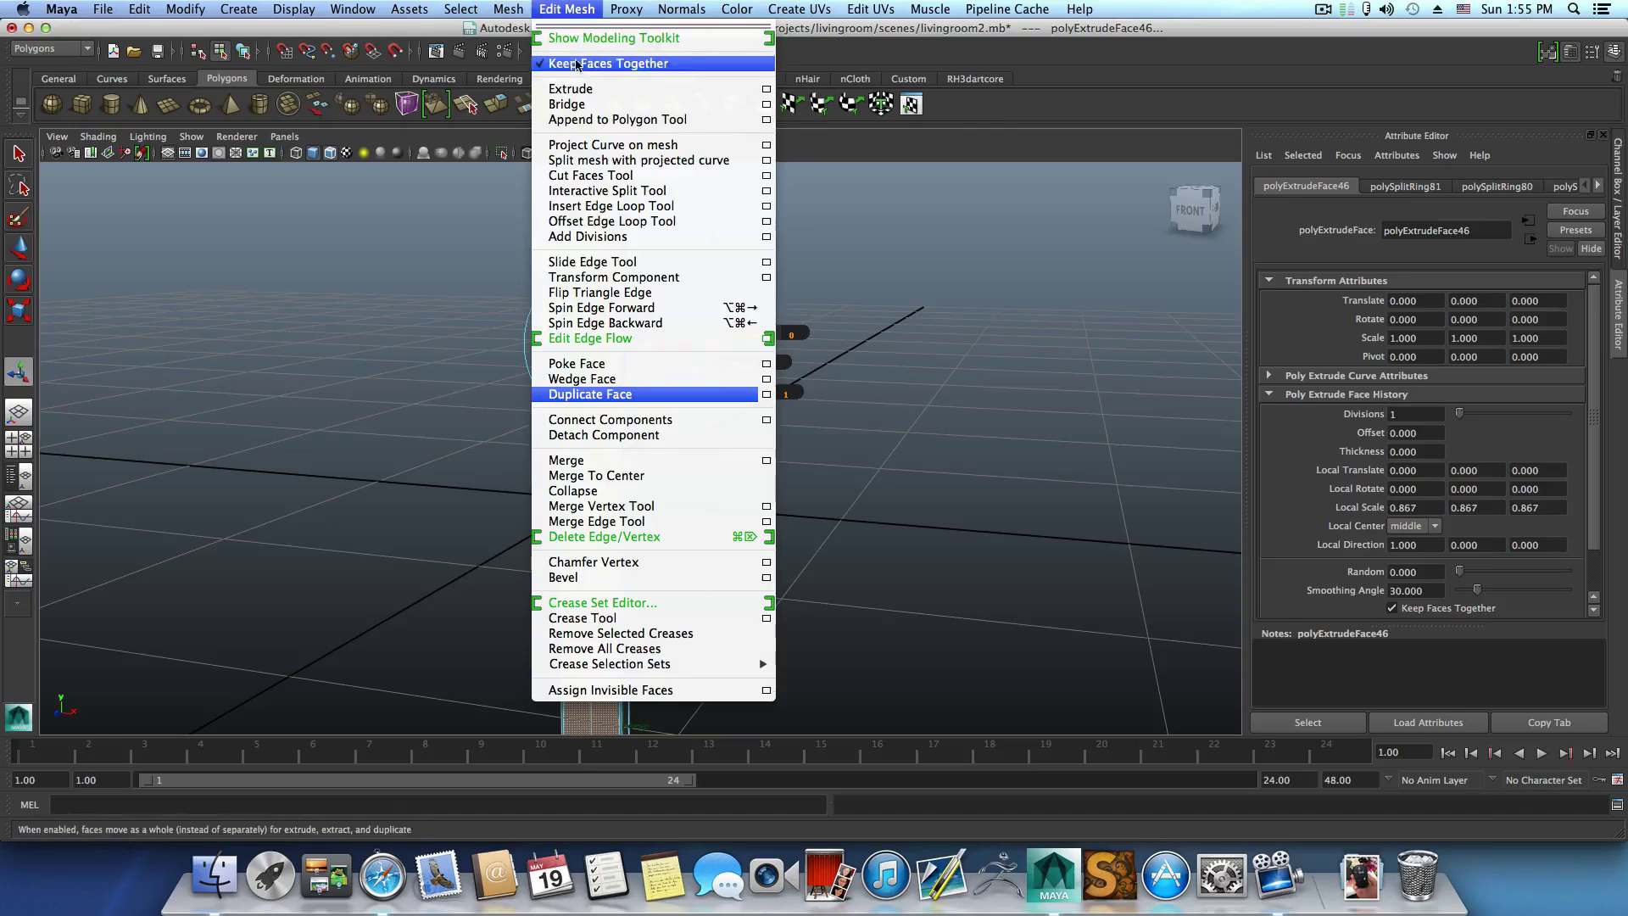
click(593, 63)
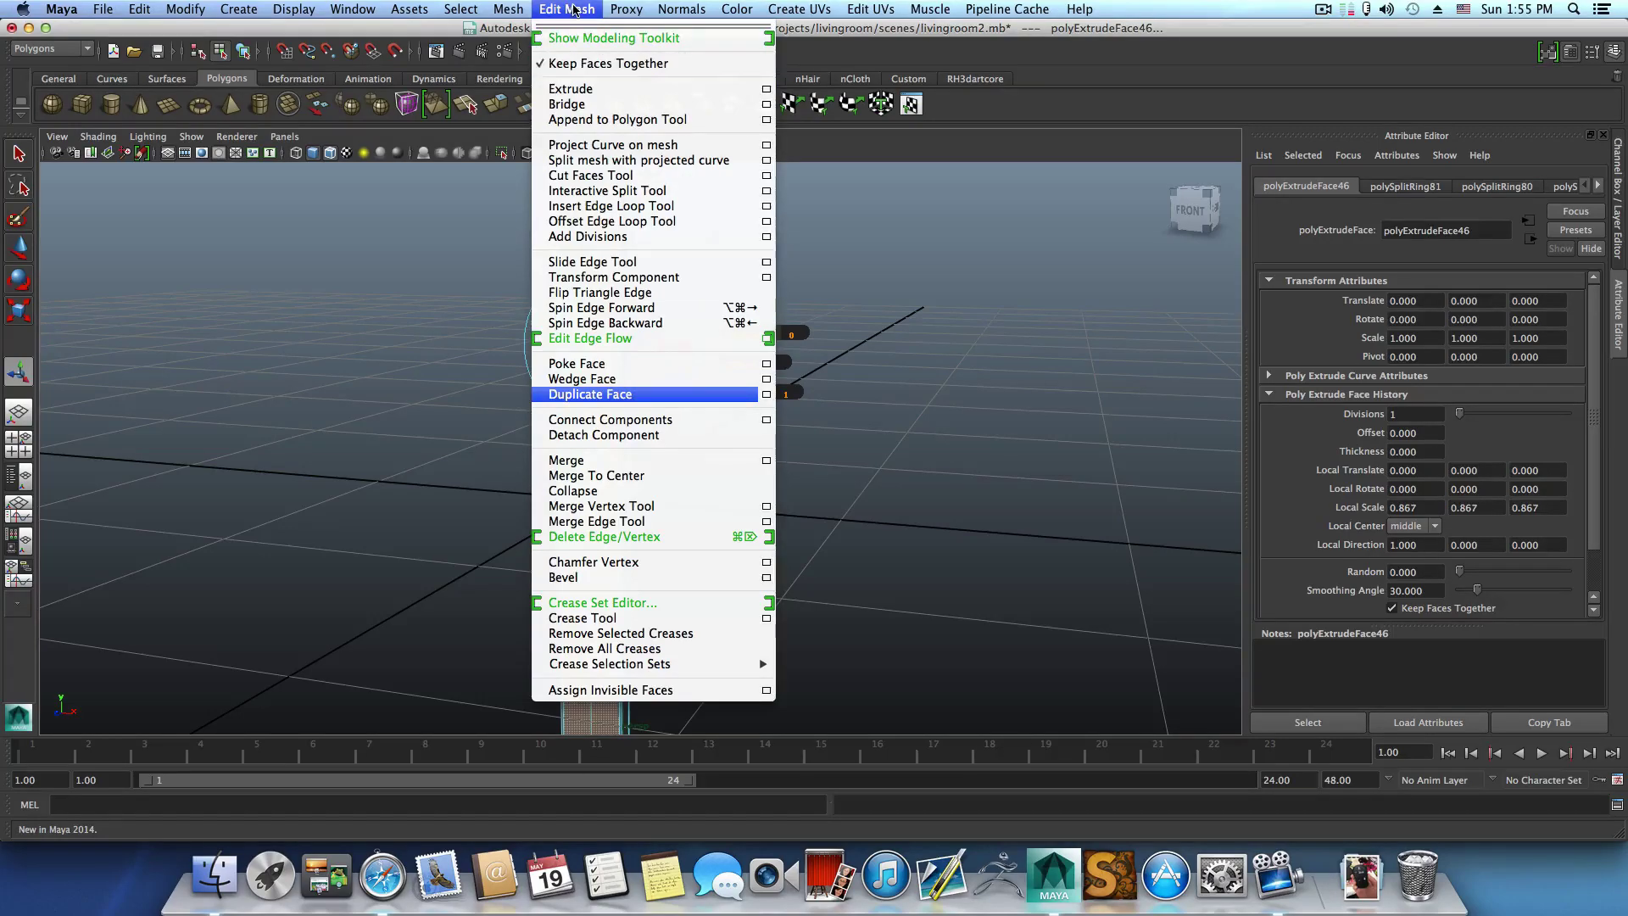
Set the extruded faces' local scale to about 0.724 in width and -0.832 in height, forming a small patch at the post's middle.
alt+right_drag(651, 335, 850, 367)
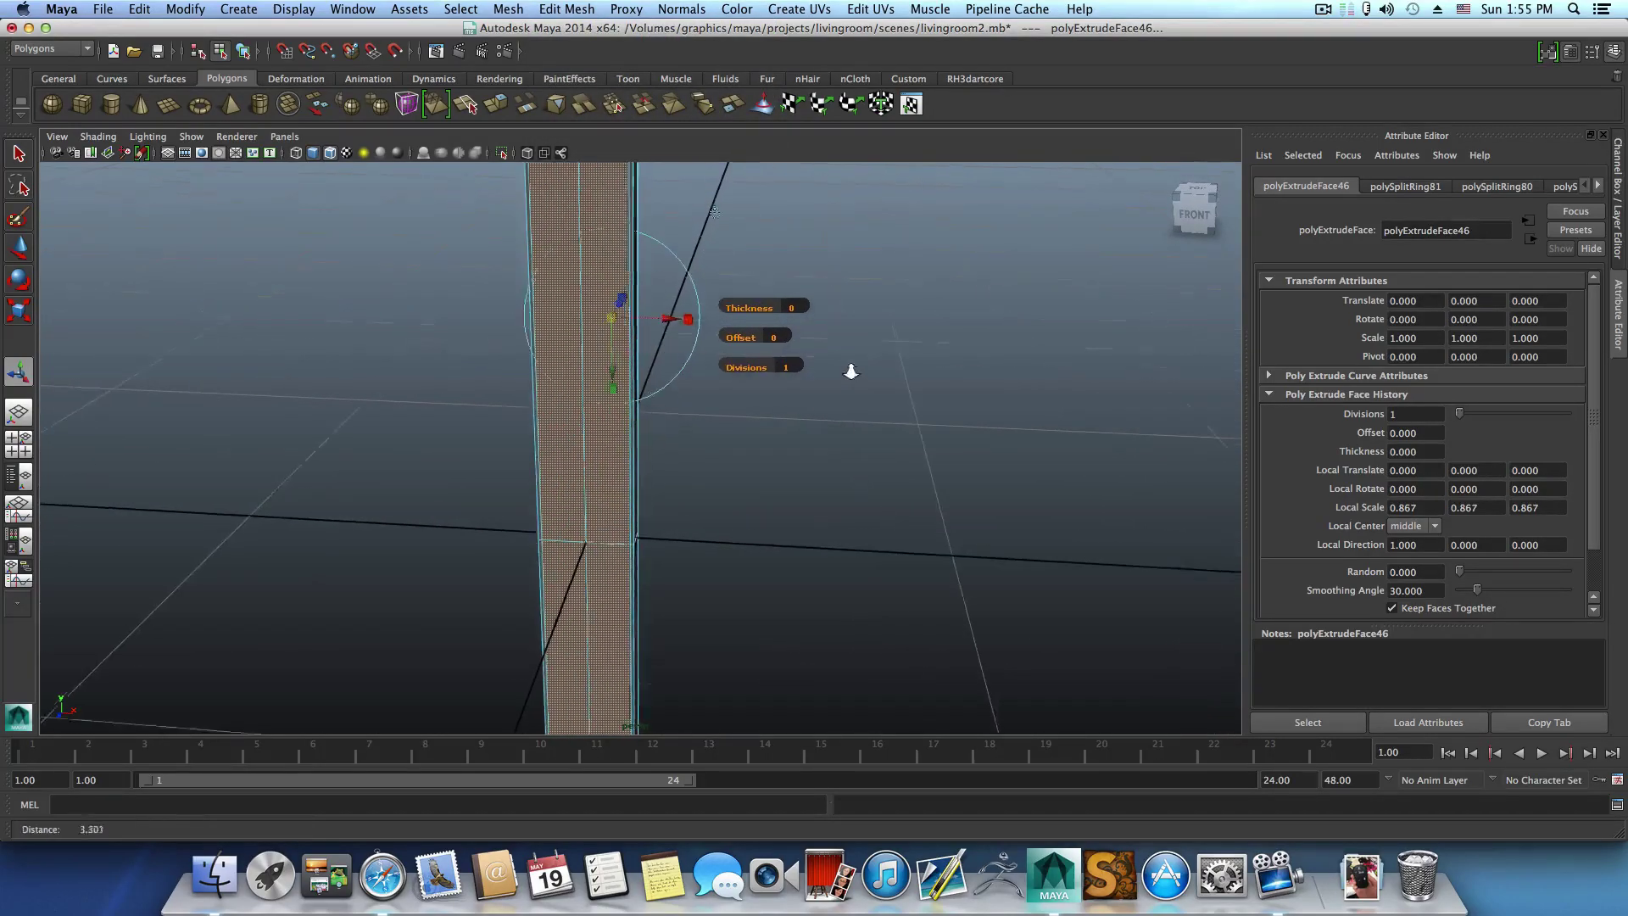
alt+middle_drag(683, 334, 708, 446)
mouse_move(709, 446)
alt+mouse_down()
mouse_move(720, 437)
mouse_move(705, 436)
alt+mouse_up()
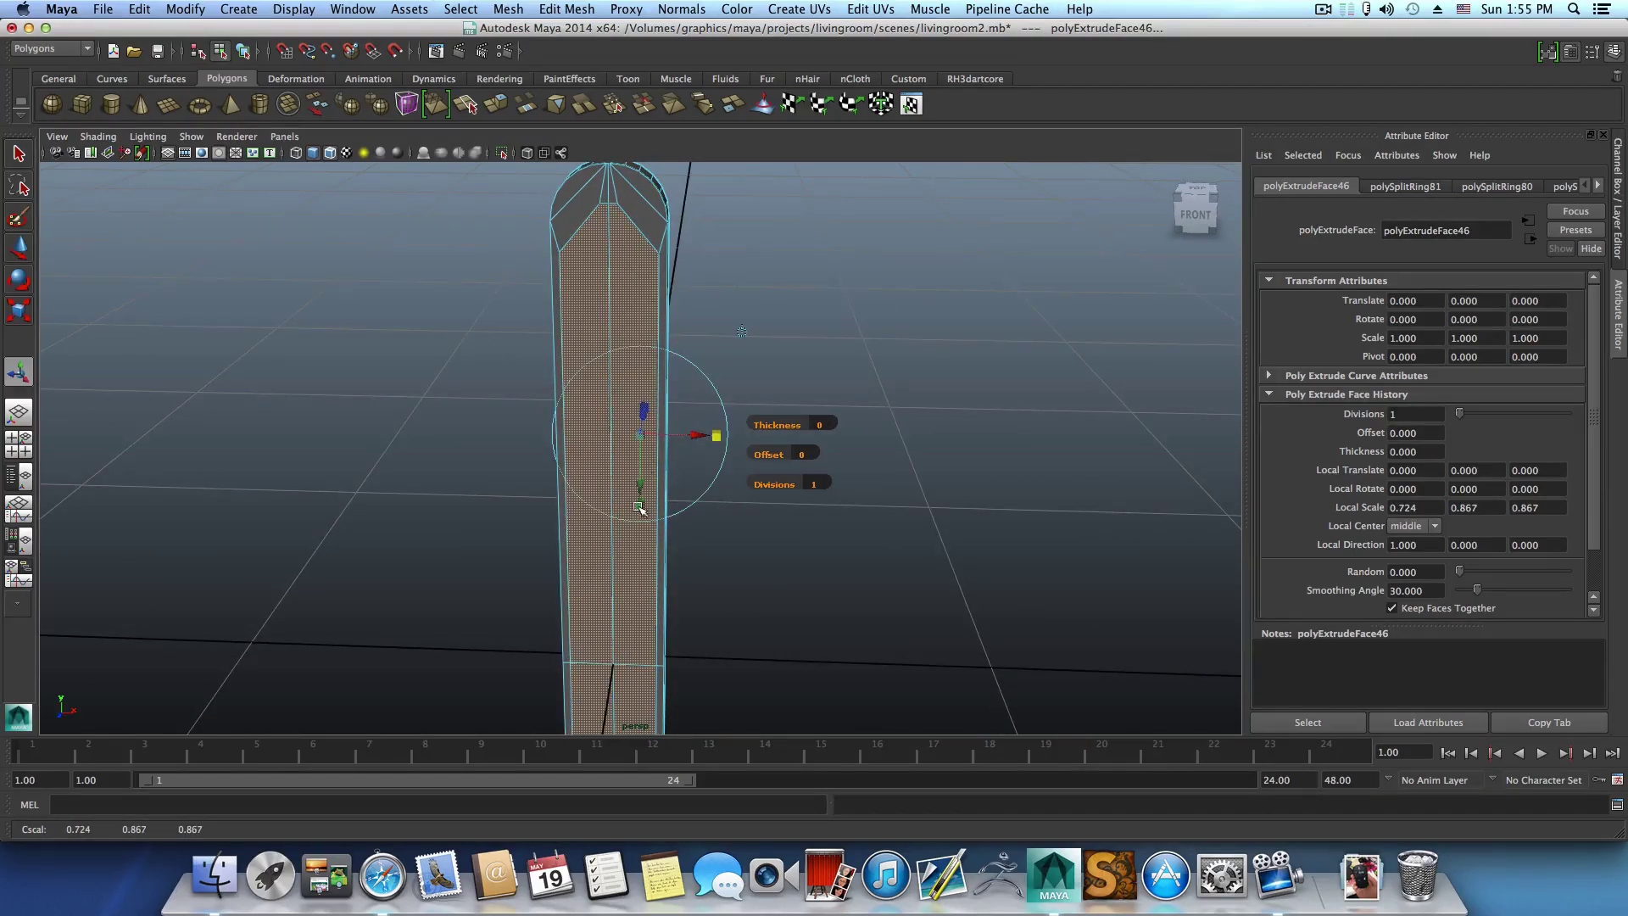
drag(641, 509, 644, 371)
alt+middle_drag(645, 460, 643, 356)
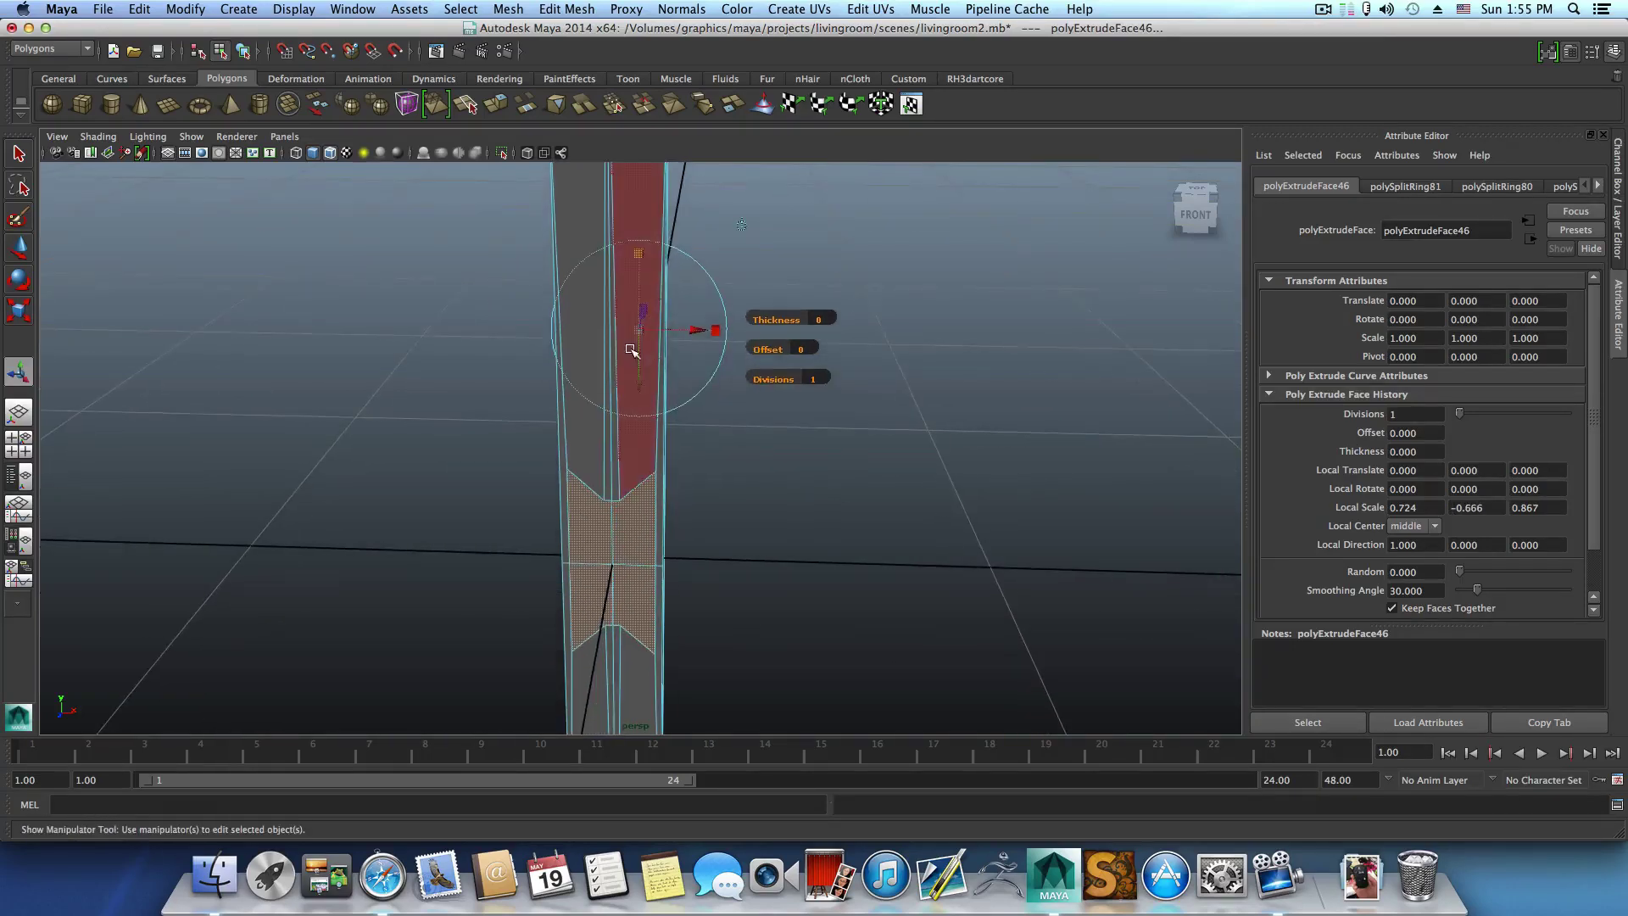
drag(641, 257, 641, 231)
Switch the post to vertex selection and try to move the middle patch's two upper corner vertices upward.
alt+drag(669, 407, 604, 484)
right_drag(621, 435, 553, 436)
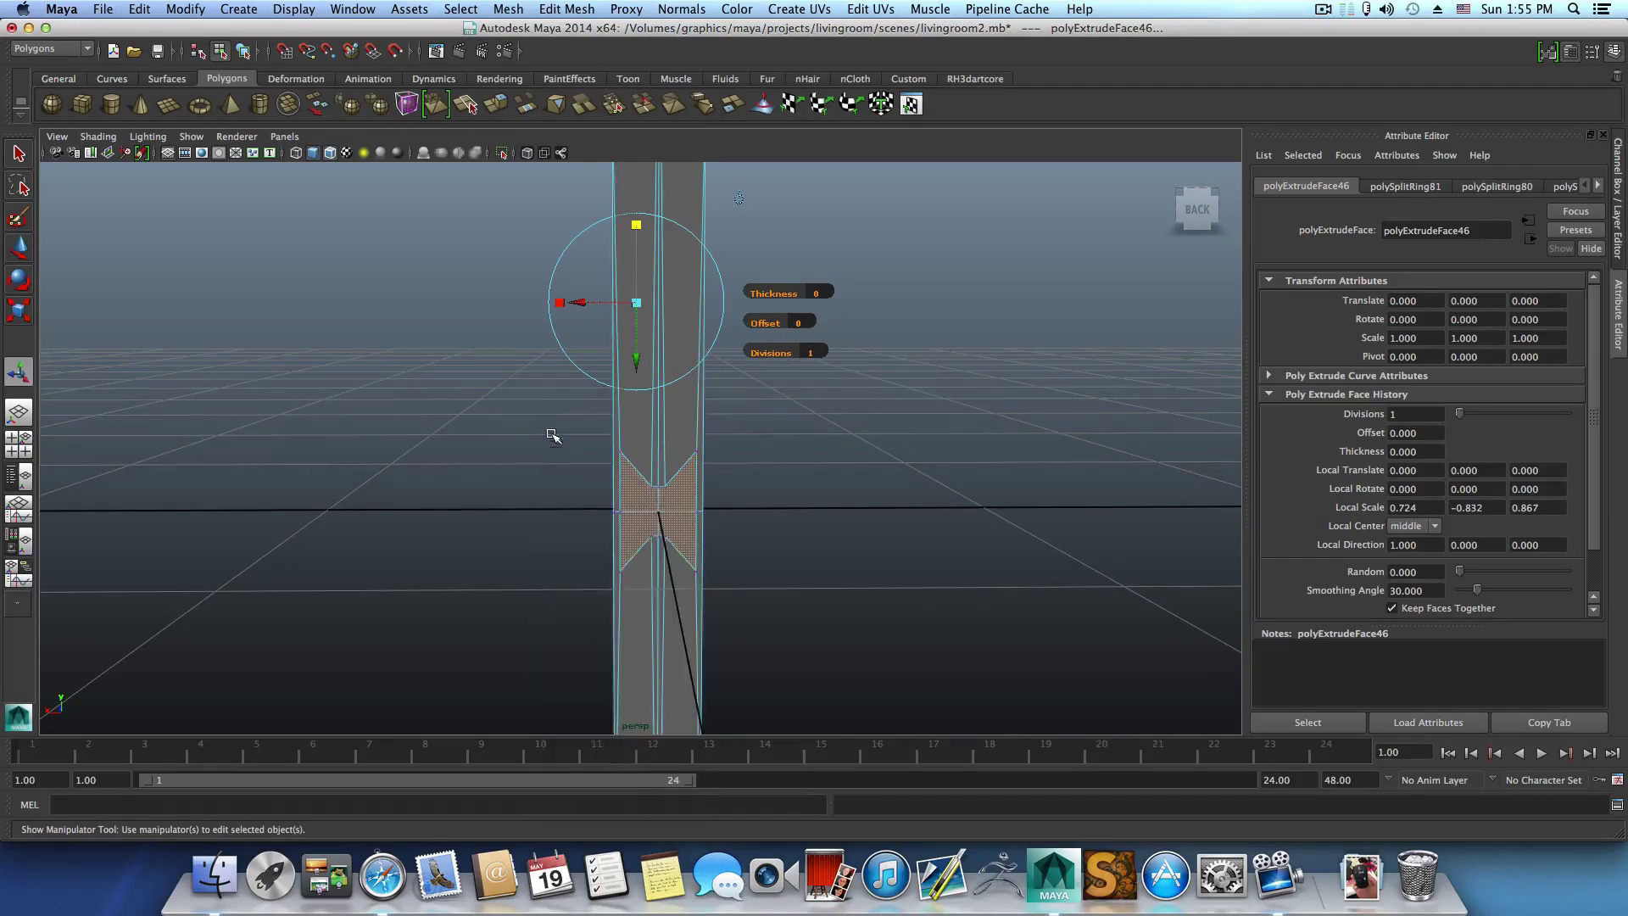
drag(764, 468, 763, 469)
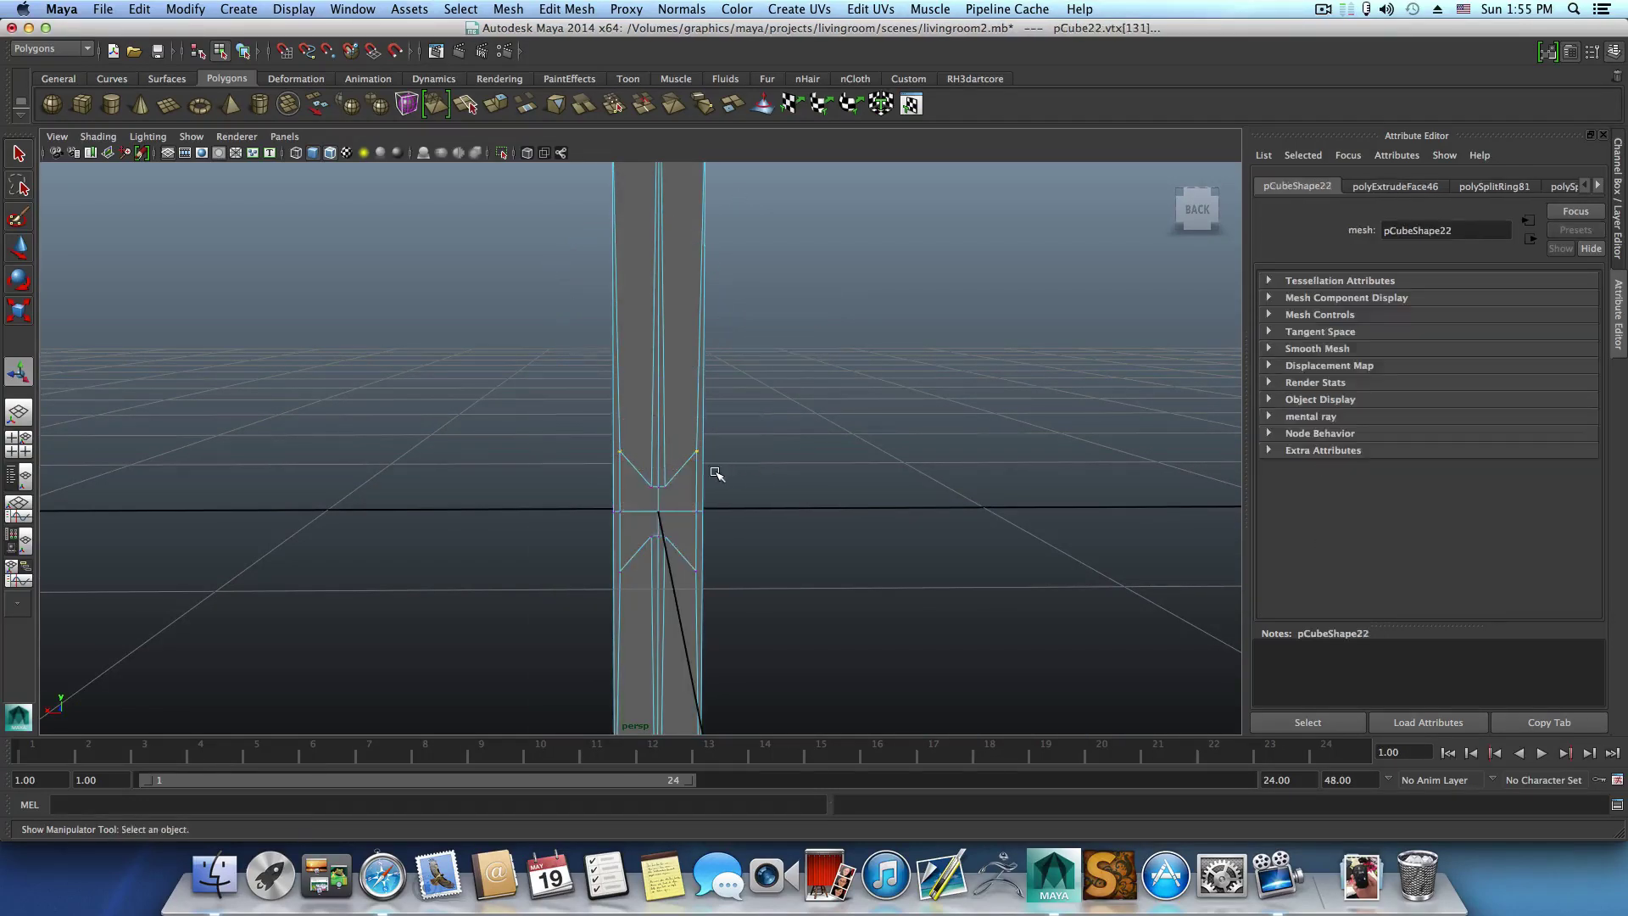
key(w)
drag(657, 409, 658, 394)
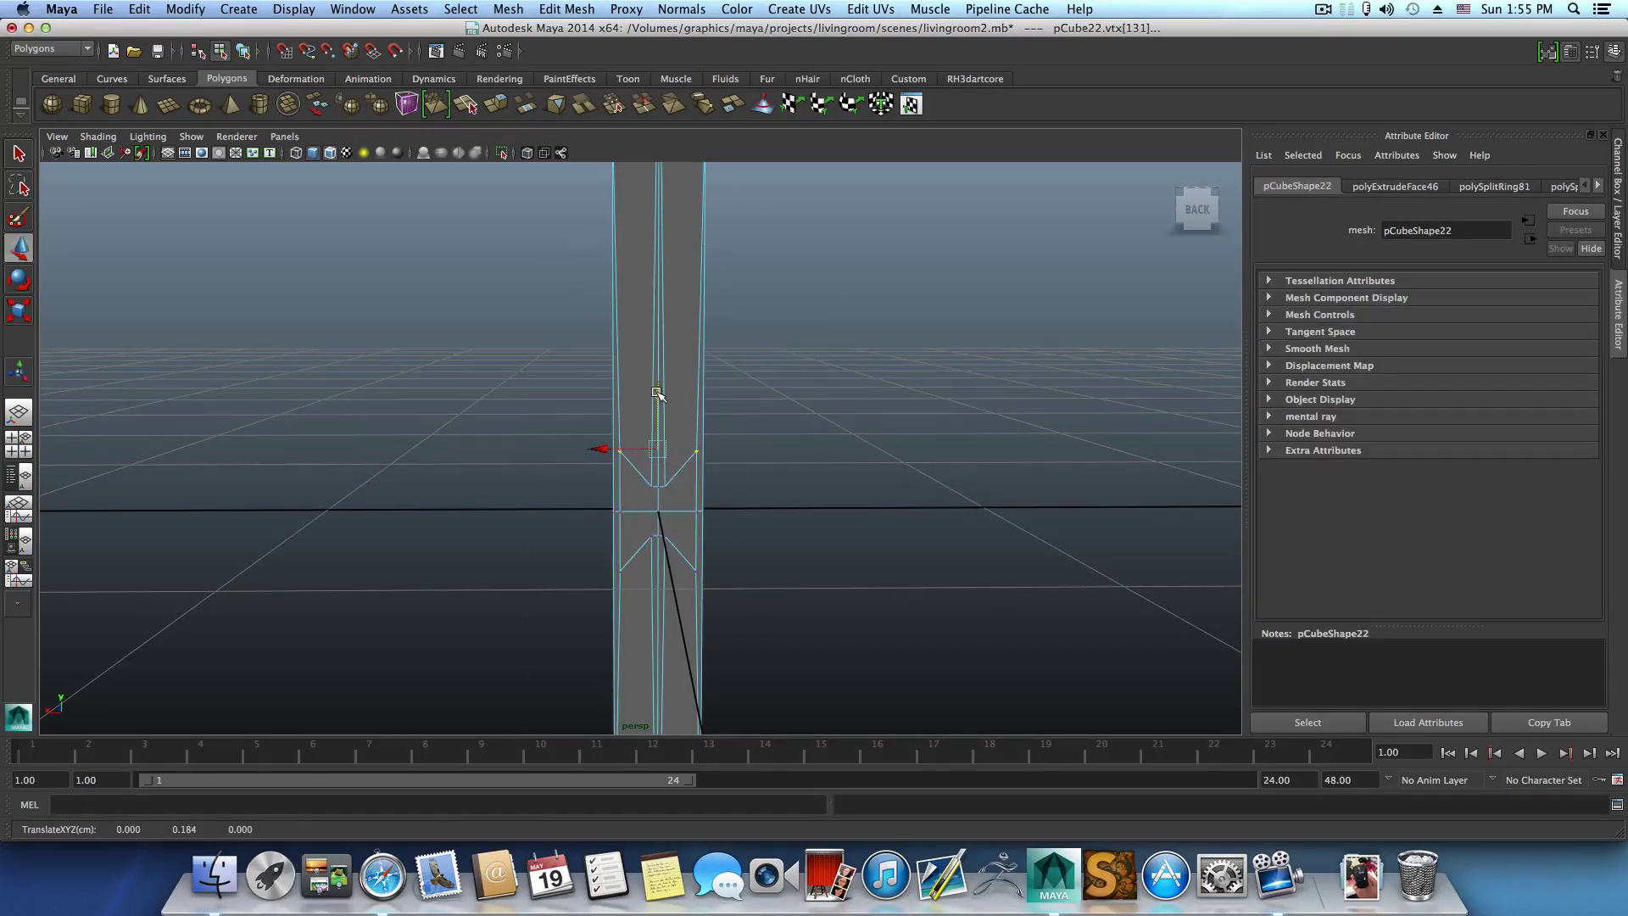
Scale the middle patch's four outer corner vertices inward vertically and horizontally, on both the front and back.
drag(574, 550, 317, 403)
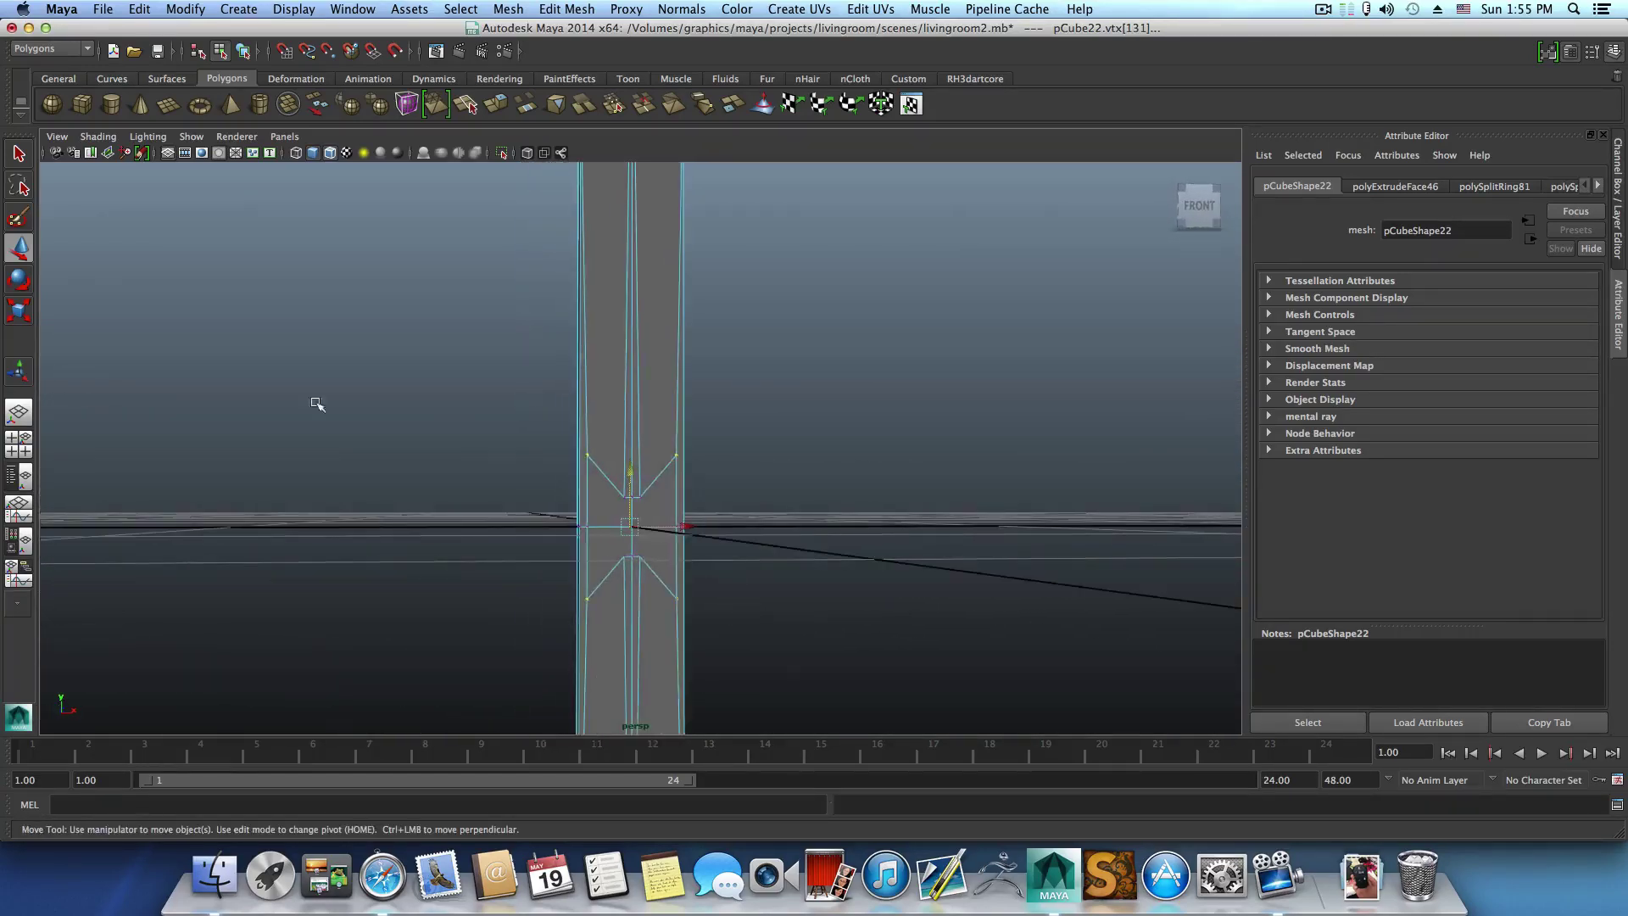
key(r)
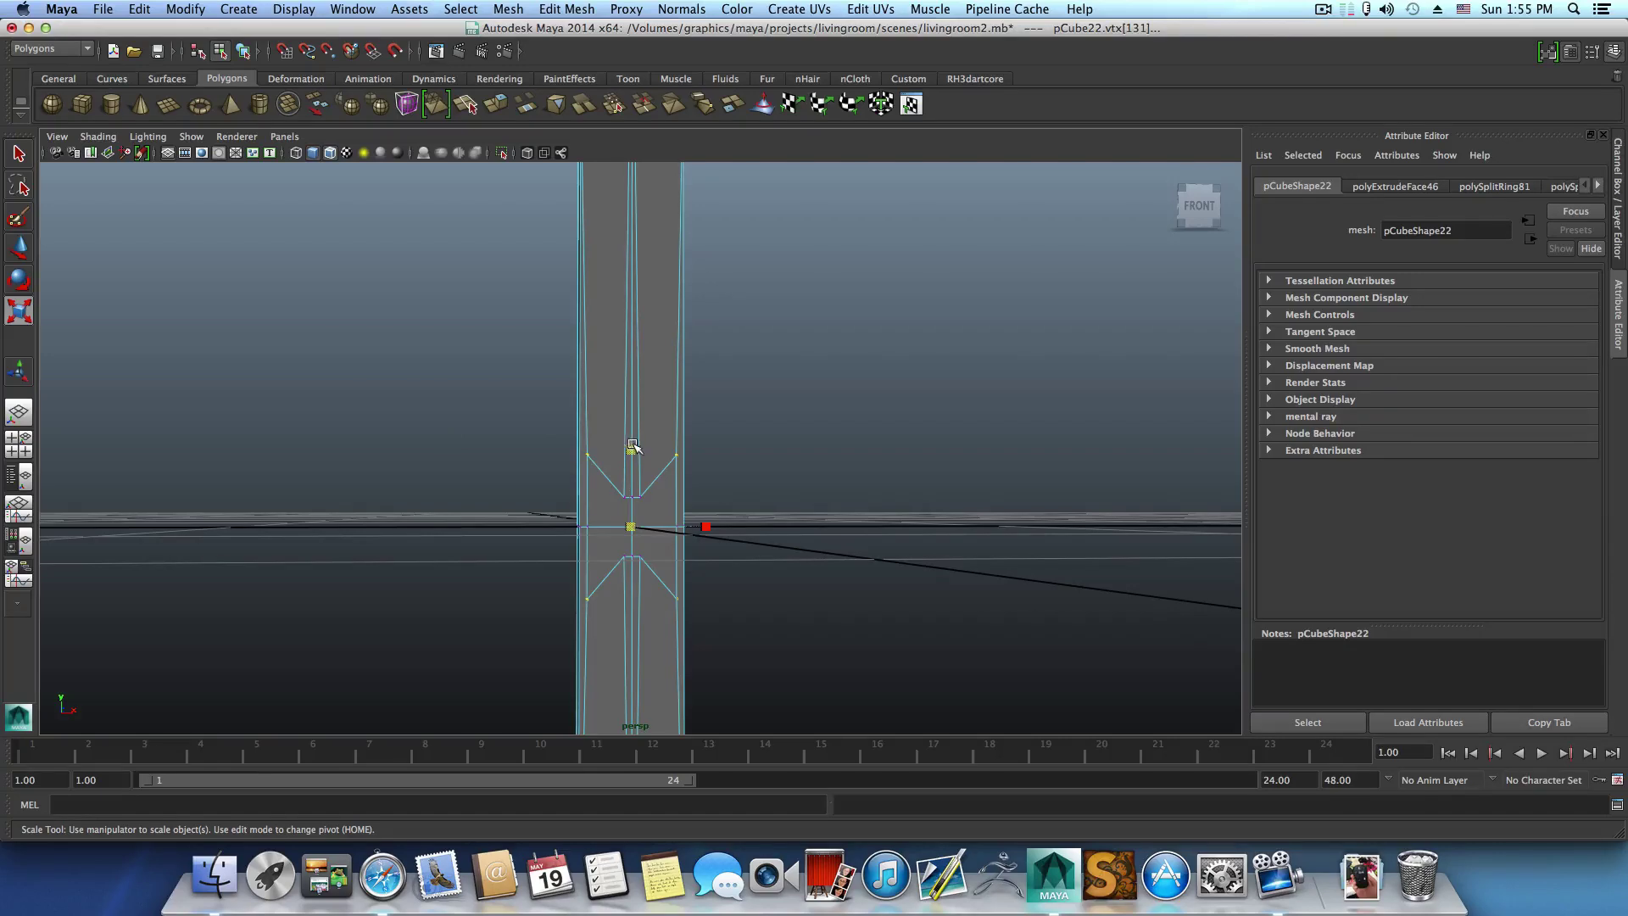
drag(632, 445, 632, 512)
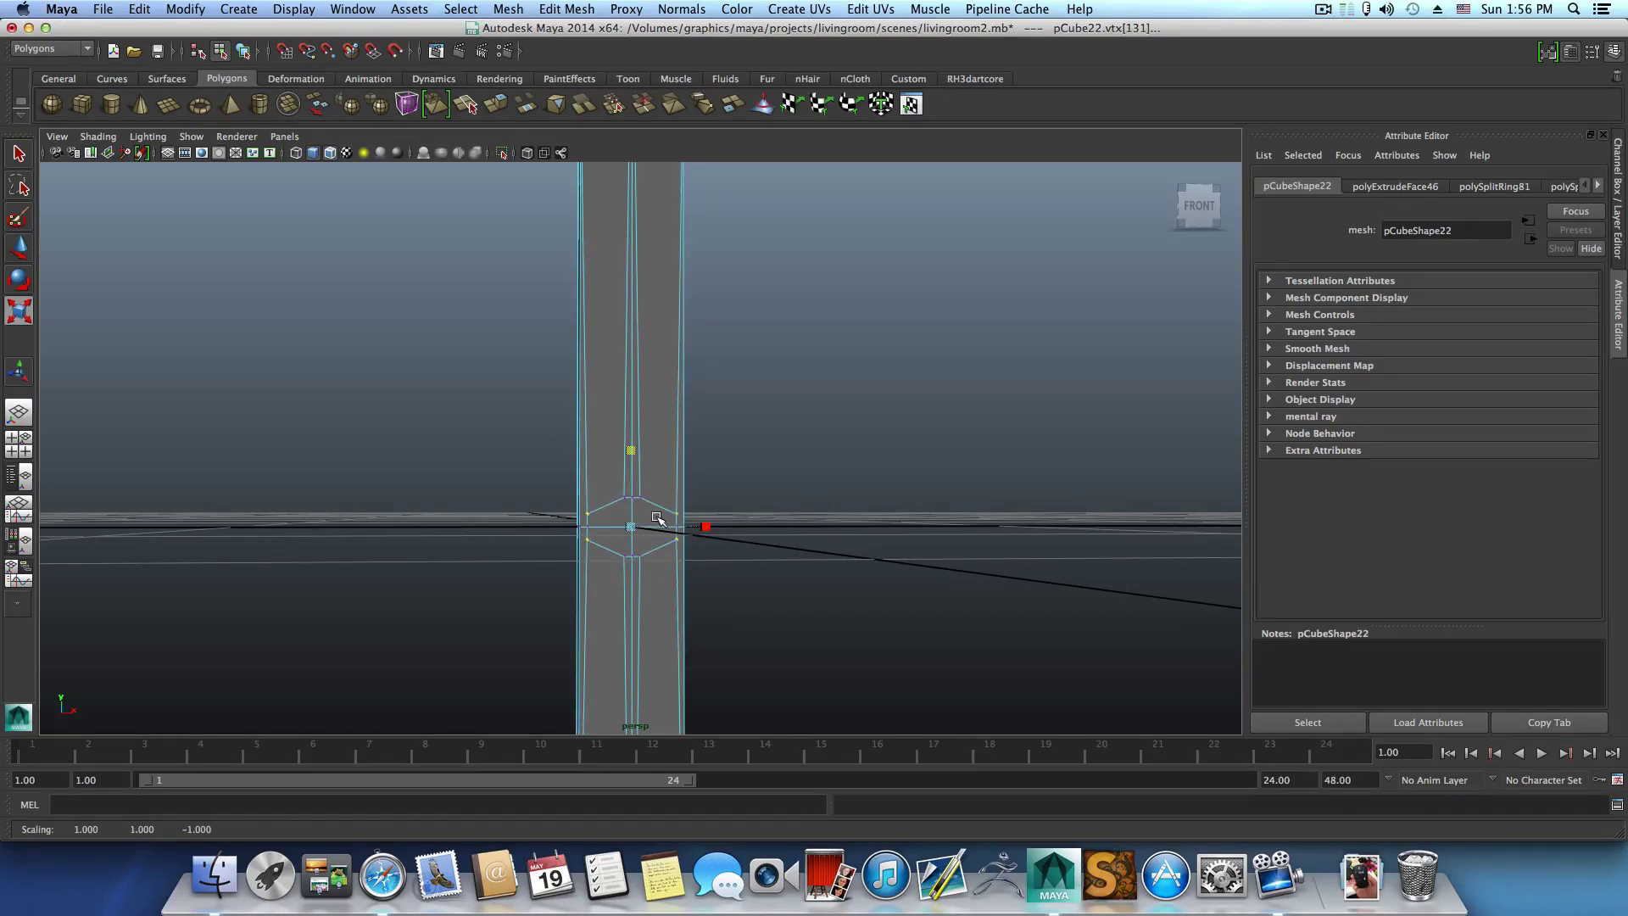
drag(695, 524, 672, 530)
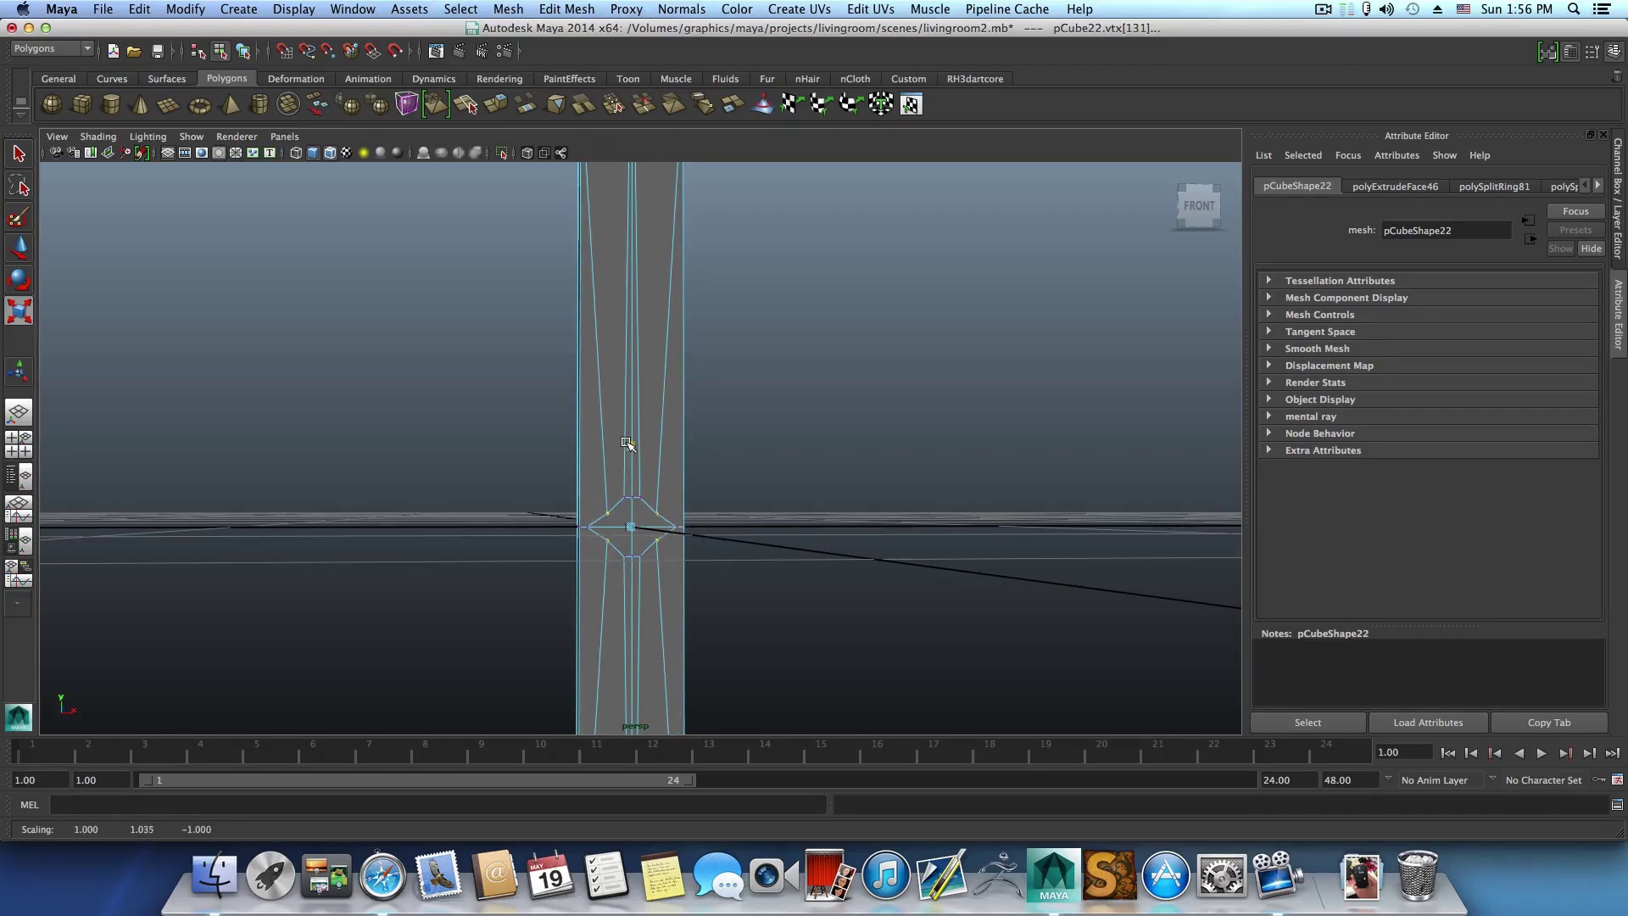
Select the patch vertices flanking the post's centre line, above and below, and scale them apart vertically.
alt+drag(665, 527, 596, 534)
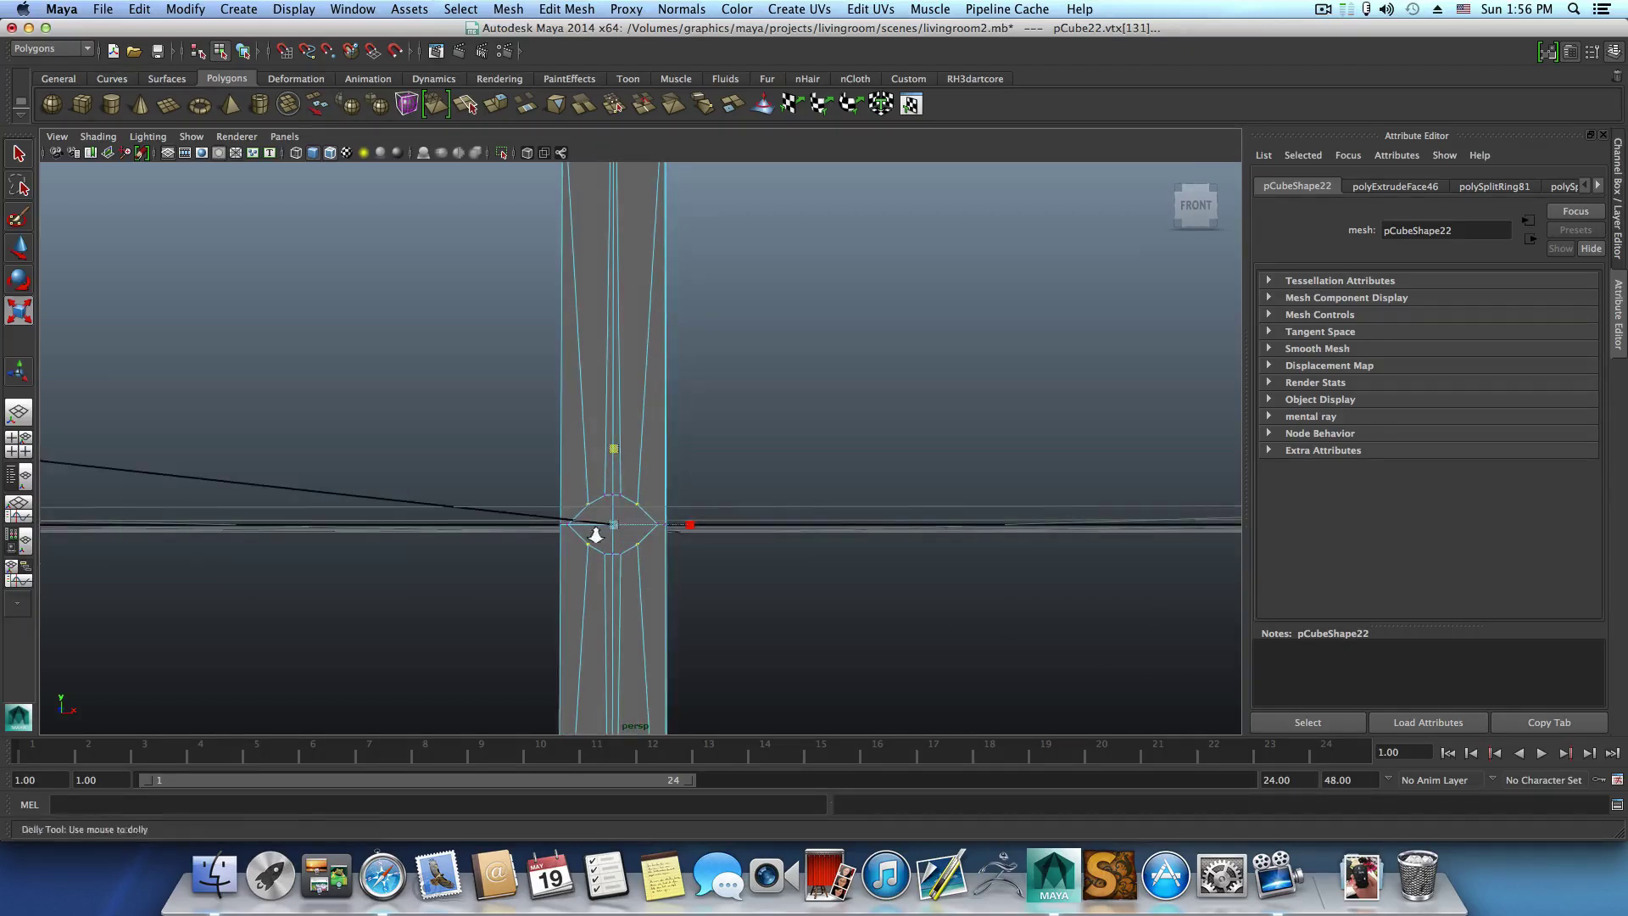
alt+right_drag(596, 534, 614, 585)
alt+middle_drag(613, 585, 665, 500)
alt+right_drag(705, 556, 666, 557)
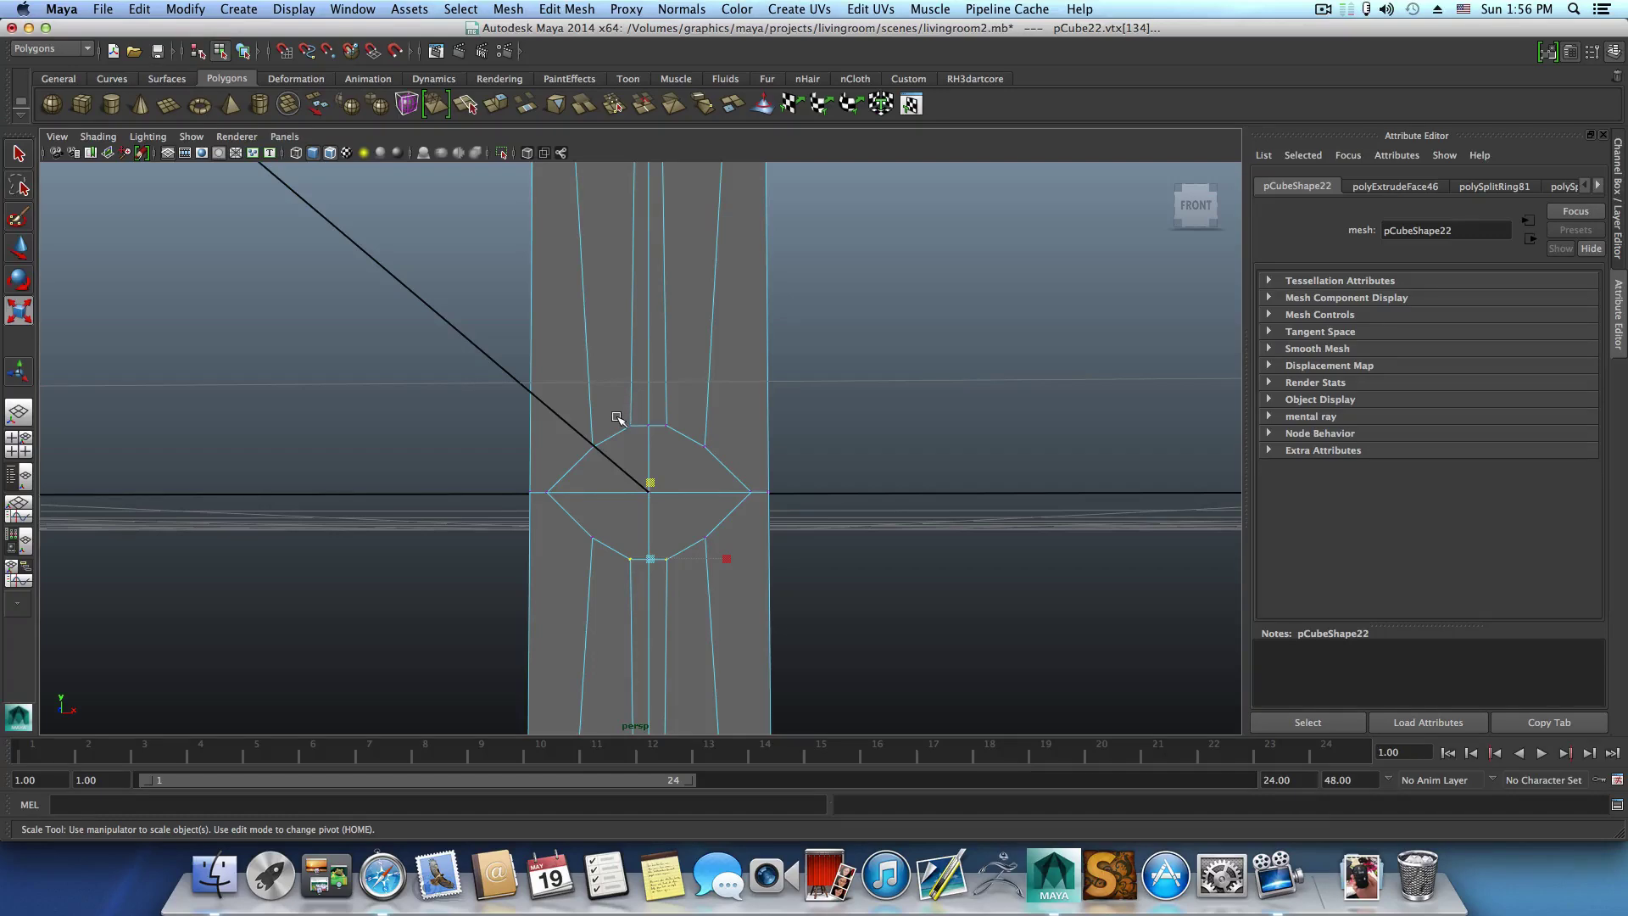
shift+drag(617, 417, 533, 458)
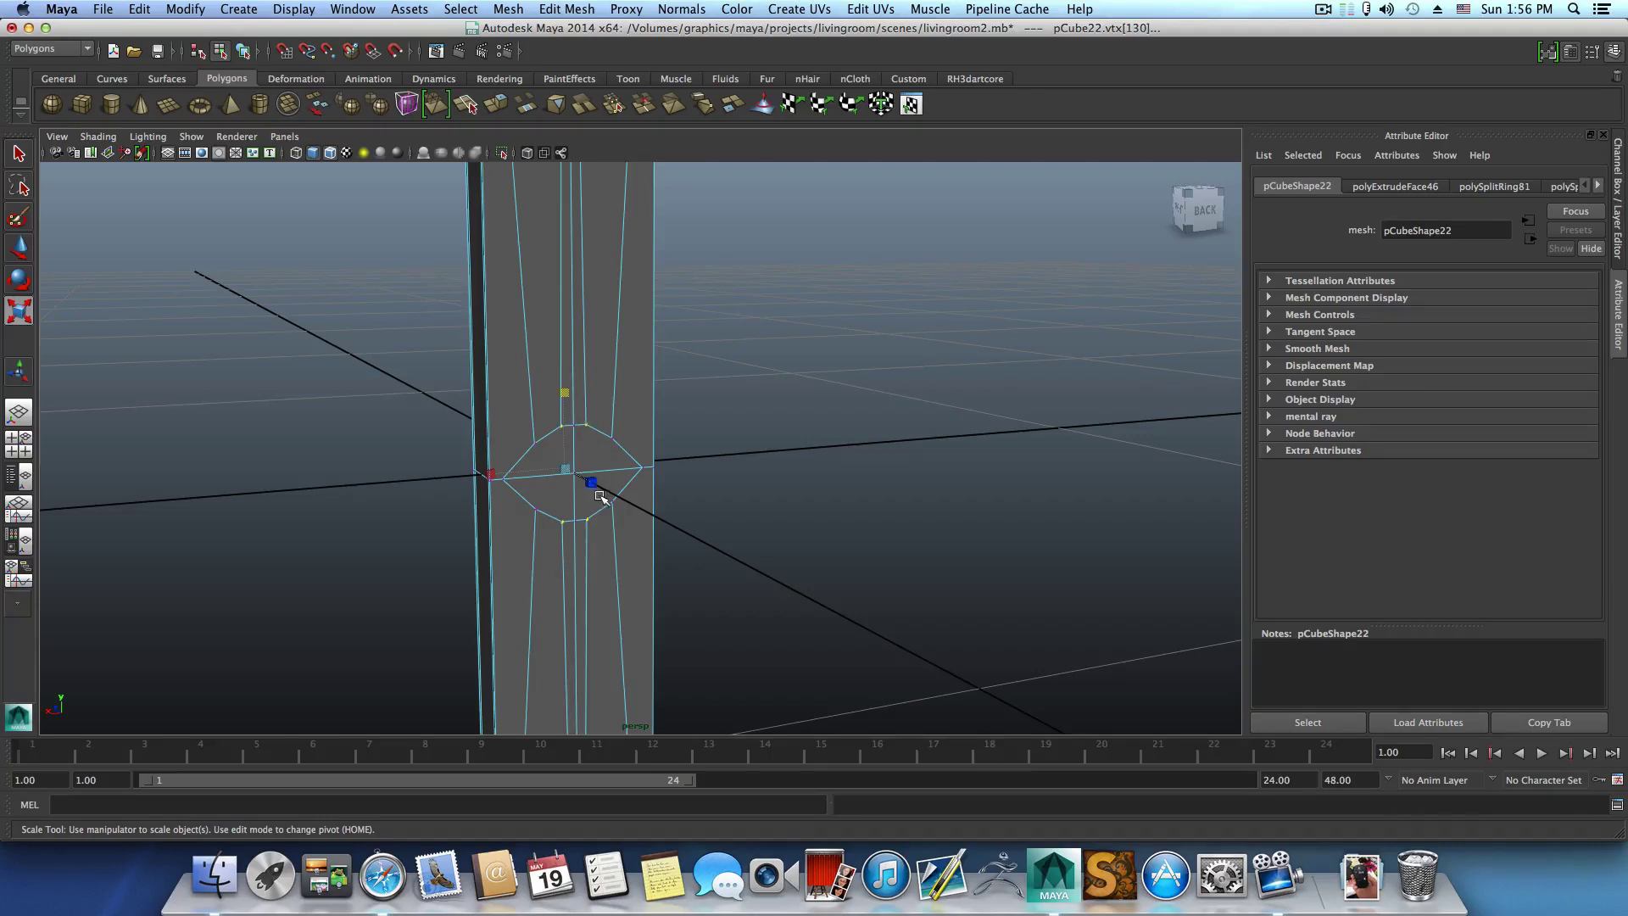
drag(564, 391, 659, 472)
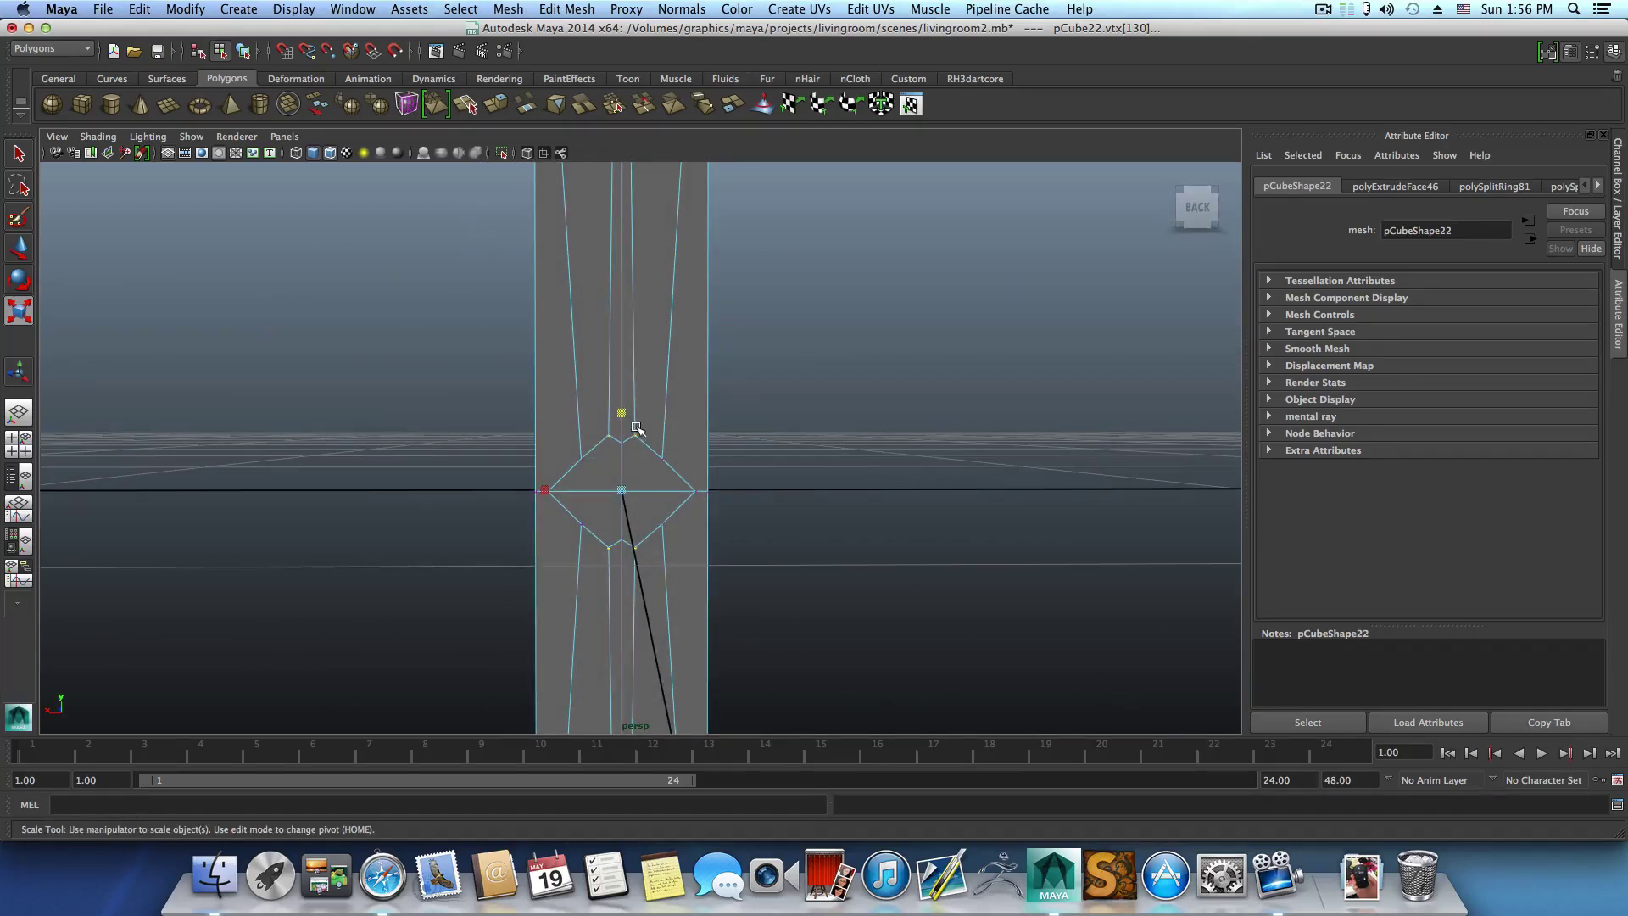
Scale the patch's two side vertices inward horizontally and its centre-line upper and lower vertices outward vertically to round the outline.
click(546, 506)
drag(547, 508, 229, 570)
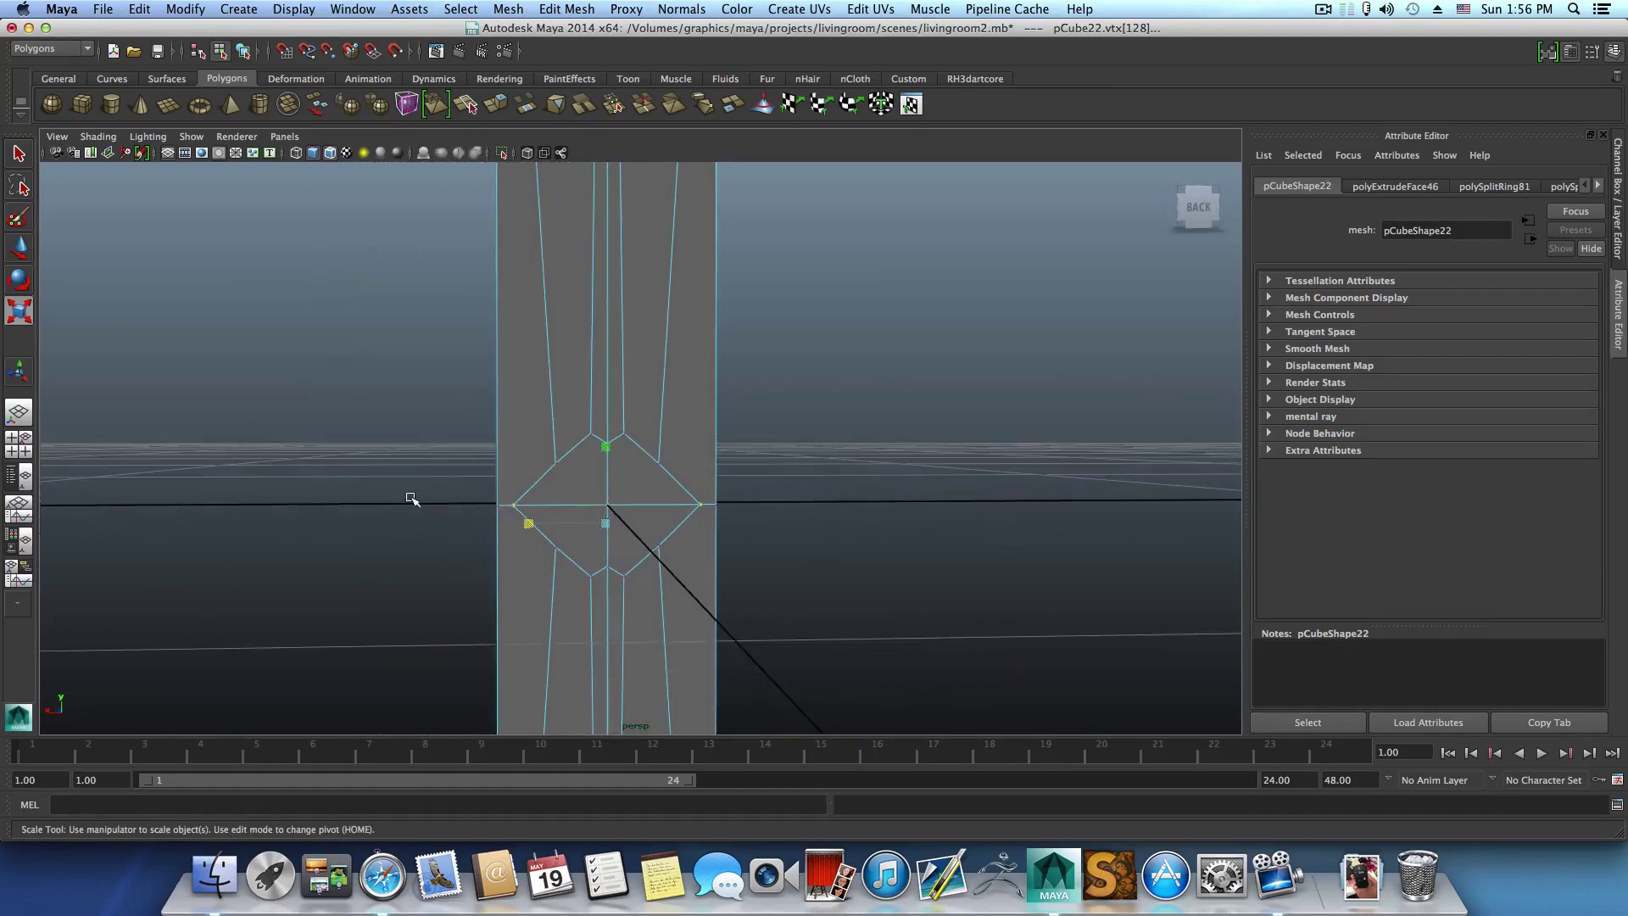
click(690, 505)
mouse_move(687, 505)
mouse_down()
mouse_move(667, 502)
mouse_move(689, 503)
mouse_up()
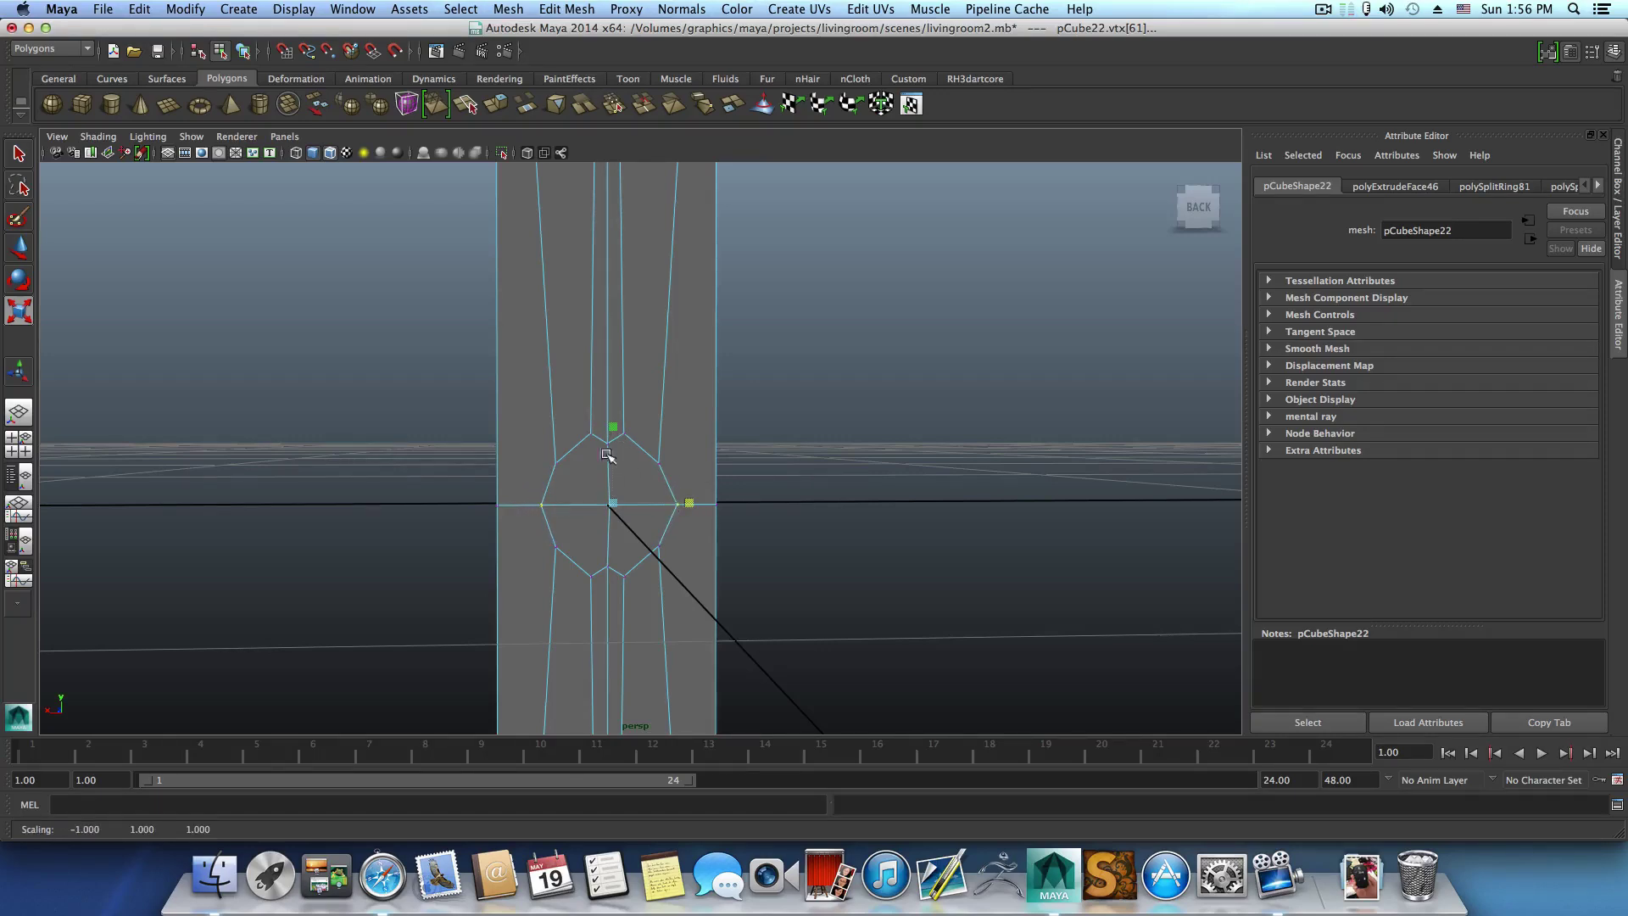
alt+drag(607, 455, 618, 674)
click(611, 426)
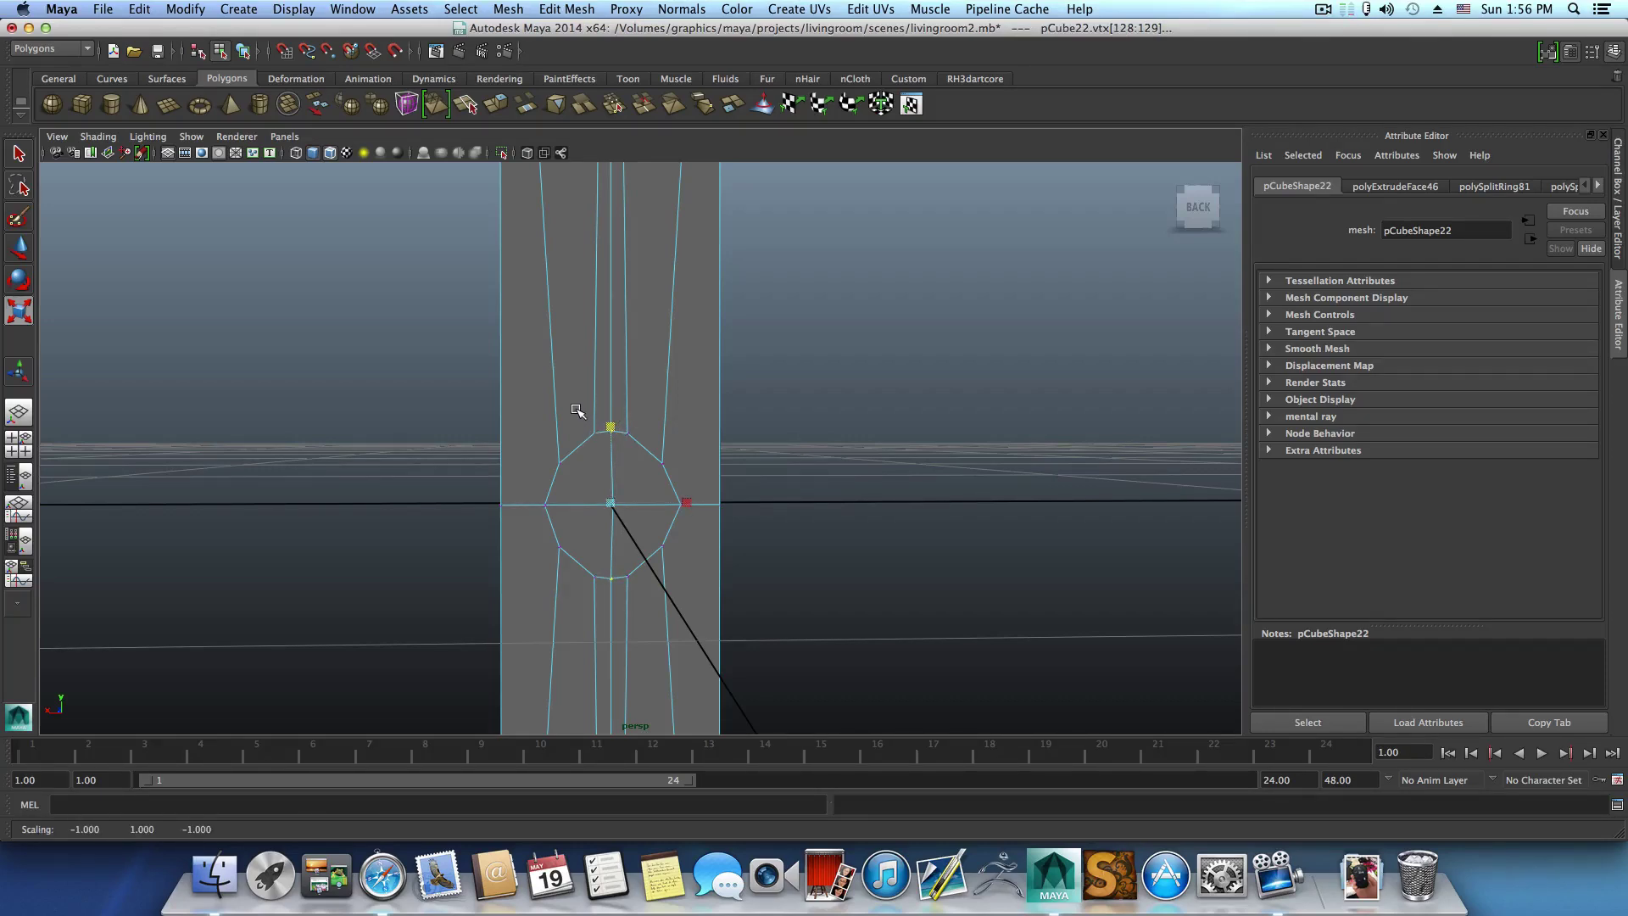
Spread the vertices flanking the centre line apart horizontally and pull them slightly closer together vertically.
drag(568, 405, 645, 623)
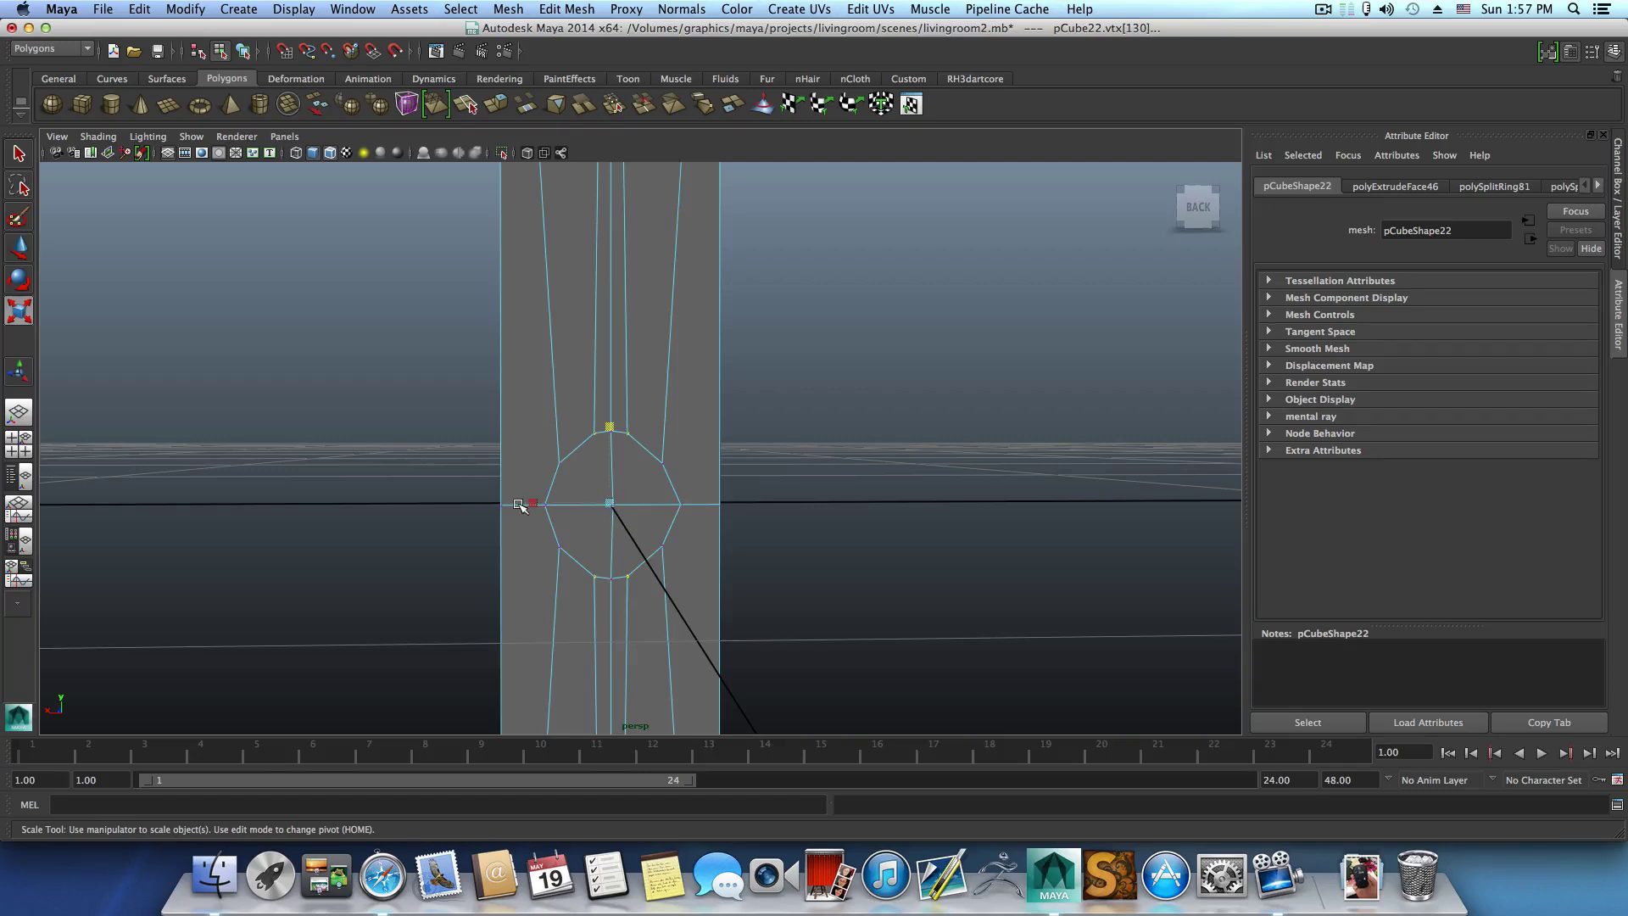
drag(533, 503, 500, 501)
drag(606, 425, 607, 431)
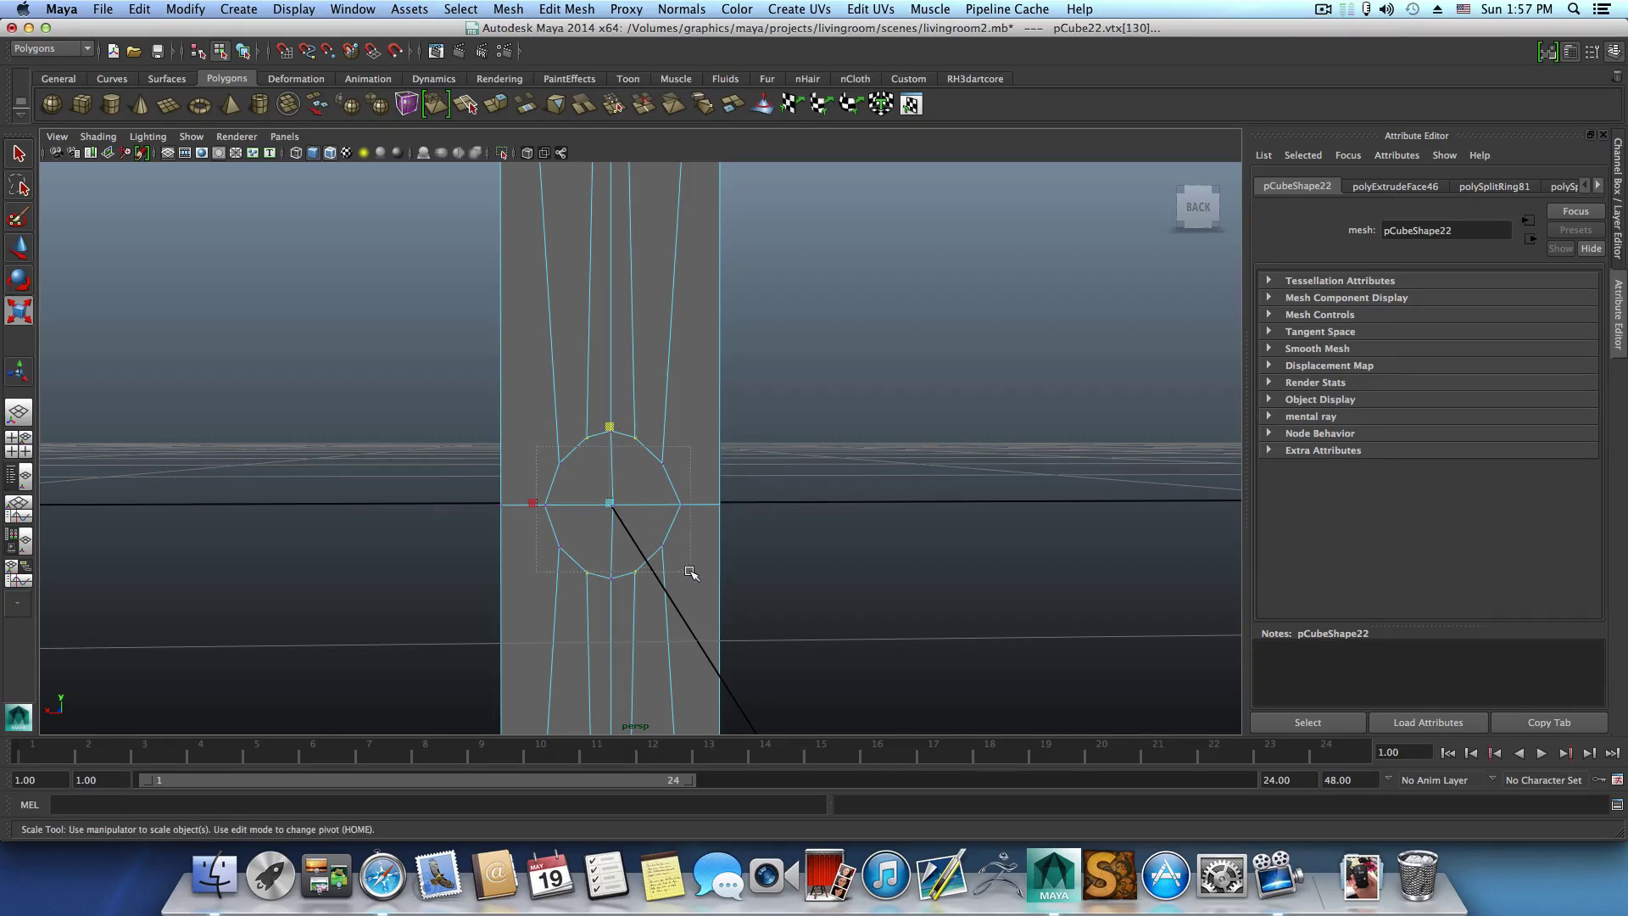
Fine-tune the horizontal and vertical spacing of the patch's side and diagonal vertices into an even circular outline.
drag(693, 568, 618, 506)
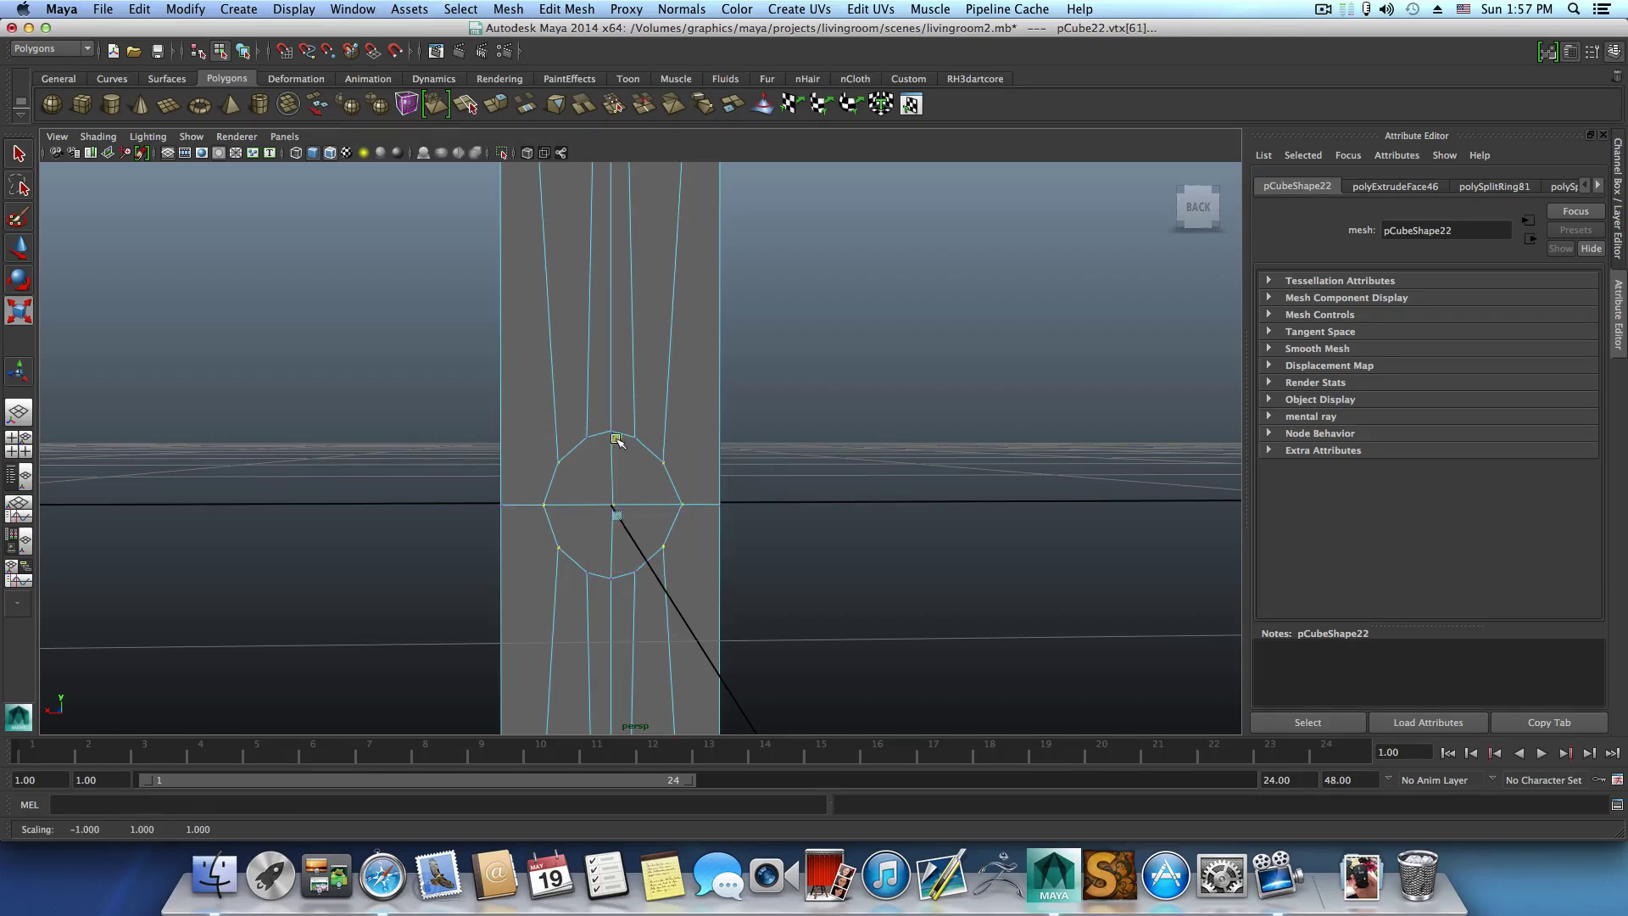
drag(617, 439, 617, 439)
drag(693, 514, 699, 518)
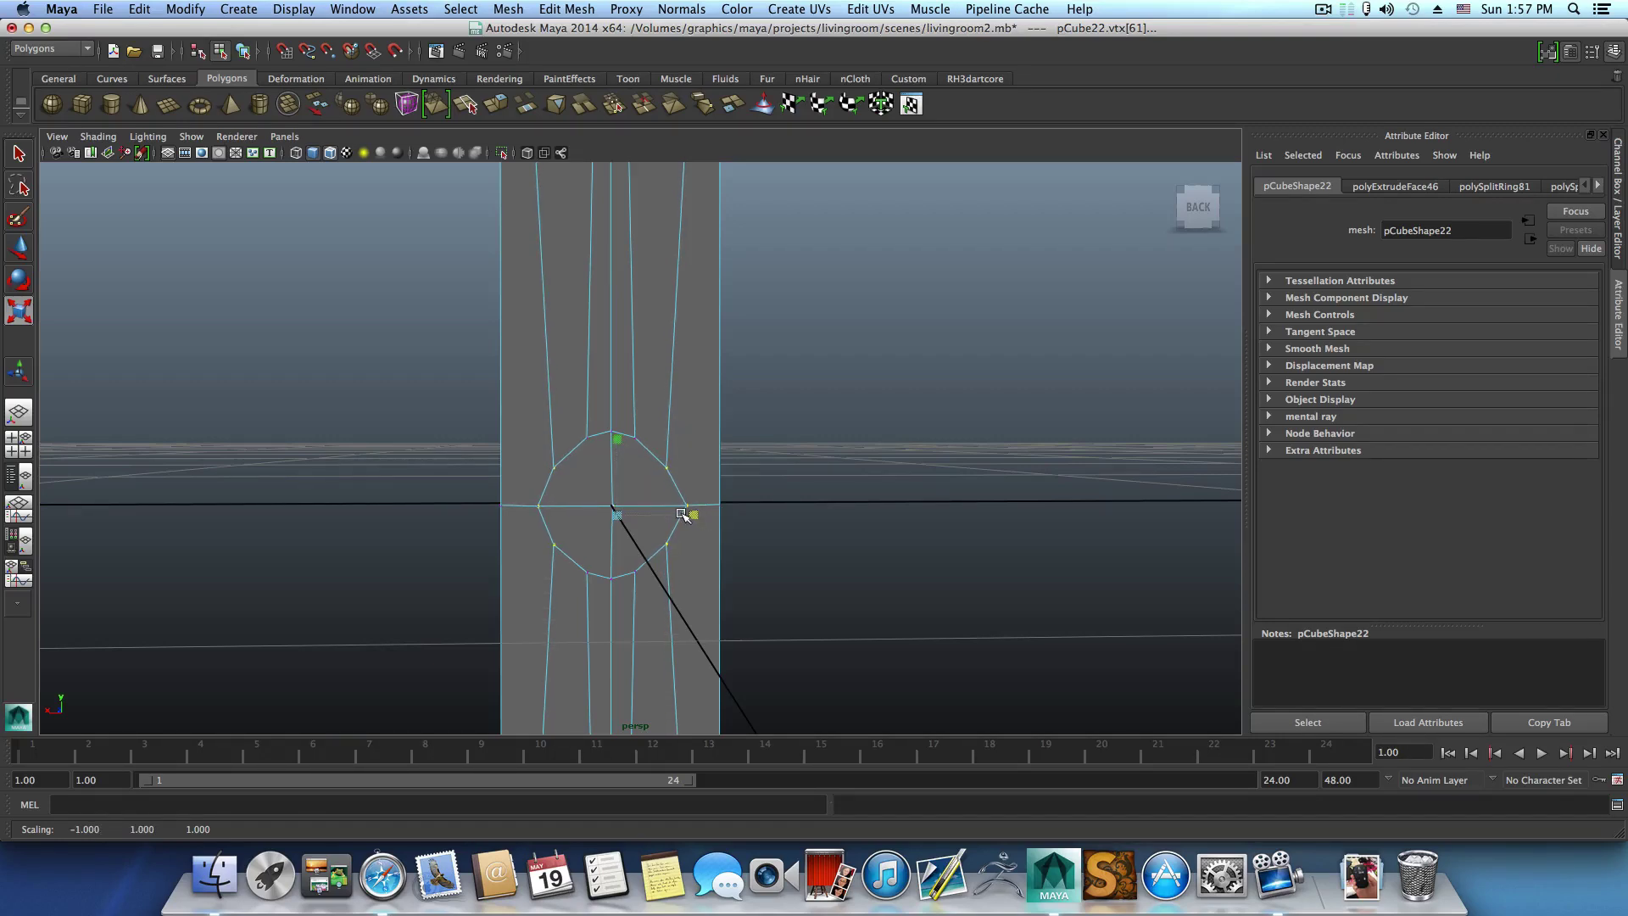
drag(693, 510, 690, 509)
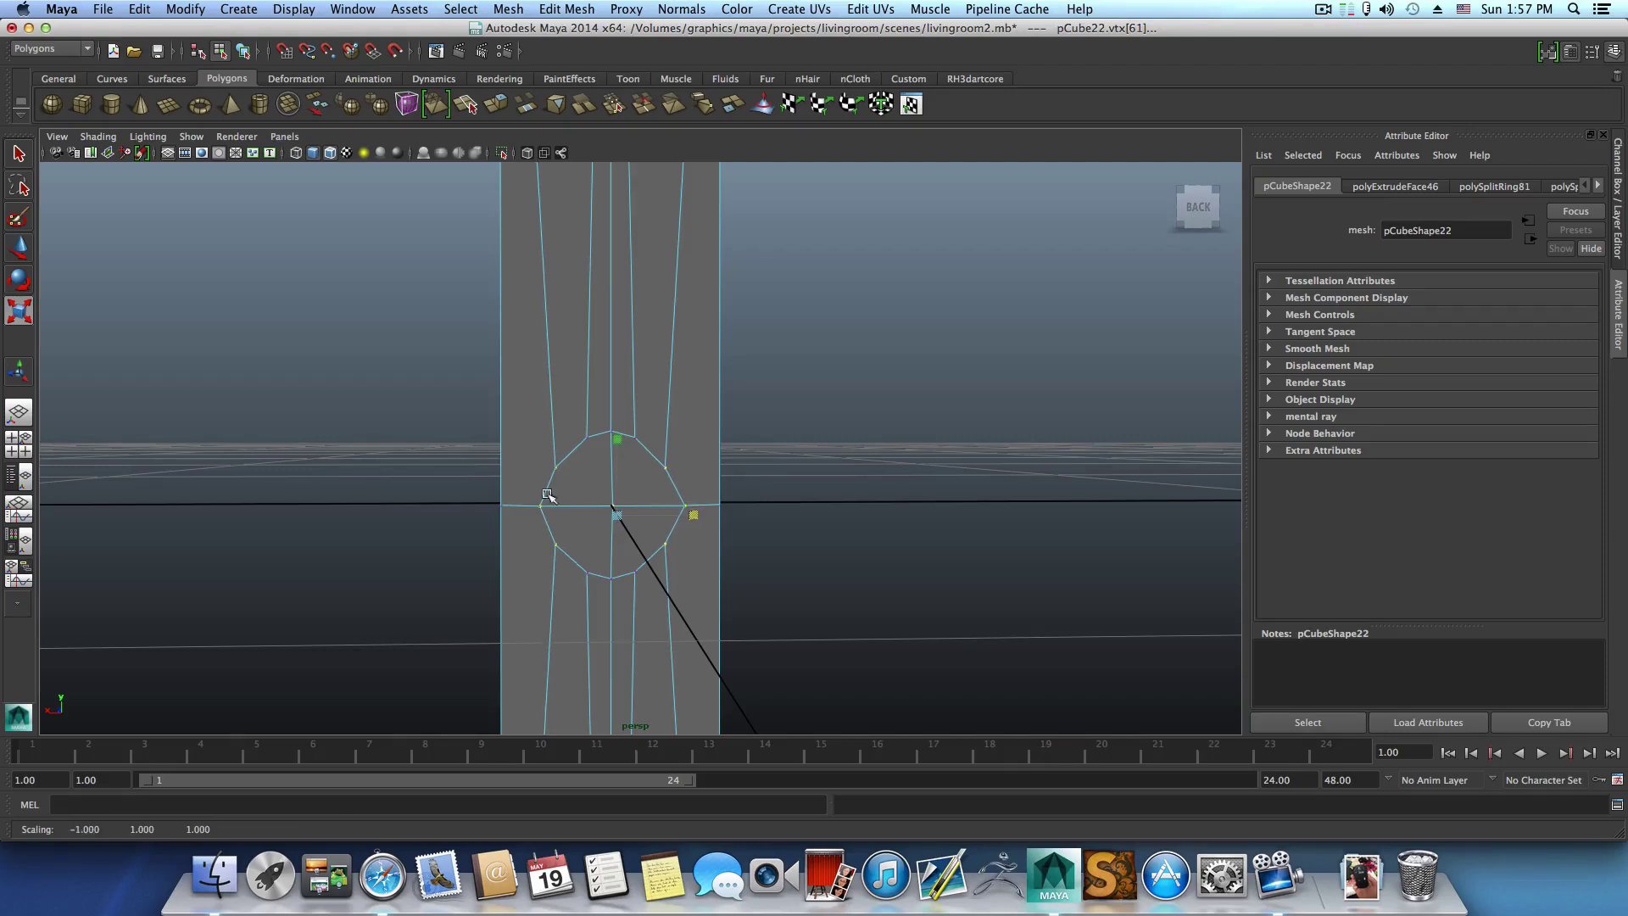
drag(524, 491, 709, 523)
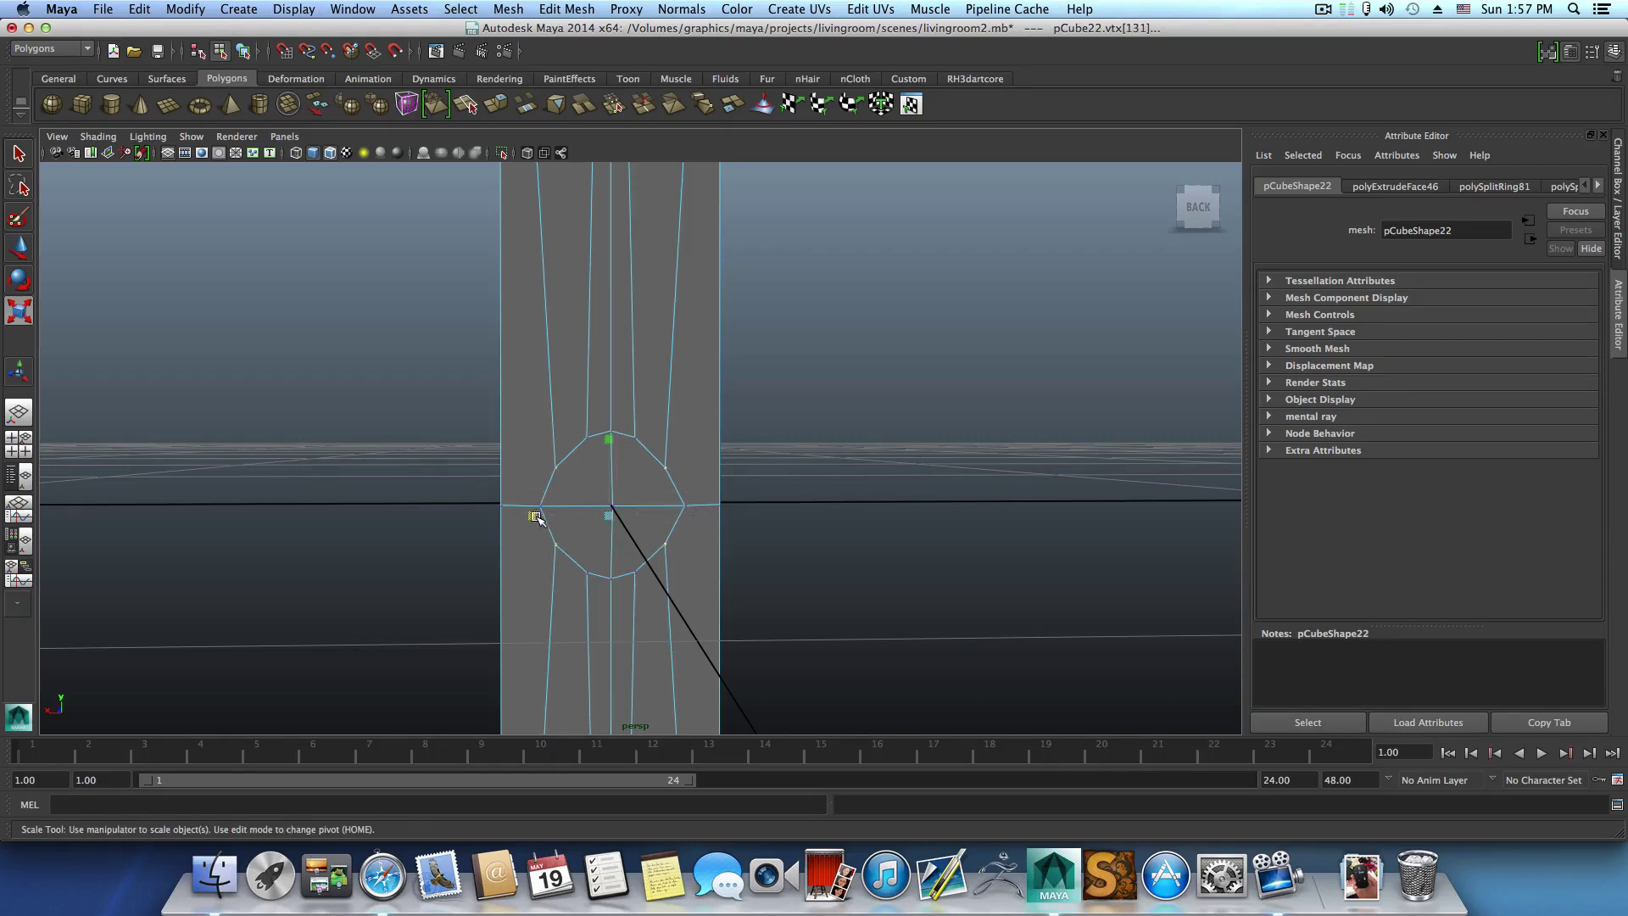
drag(534, 519, 580, 545)
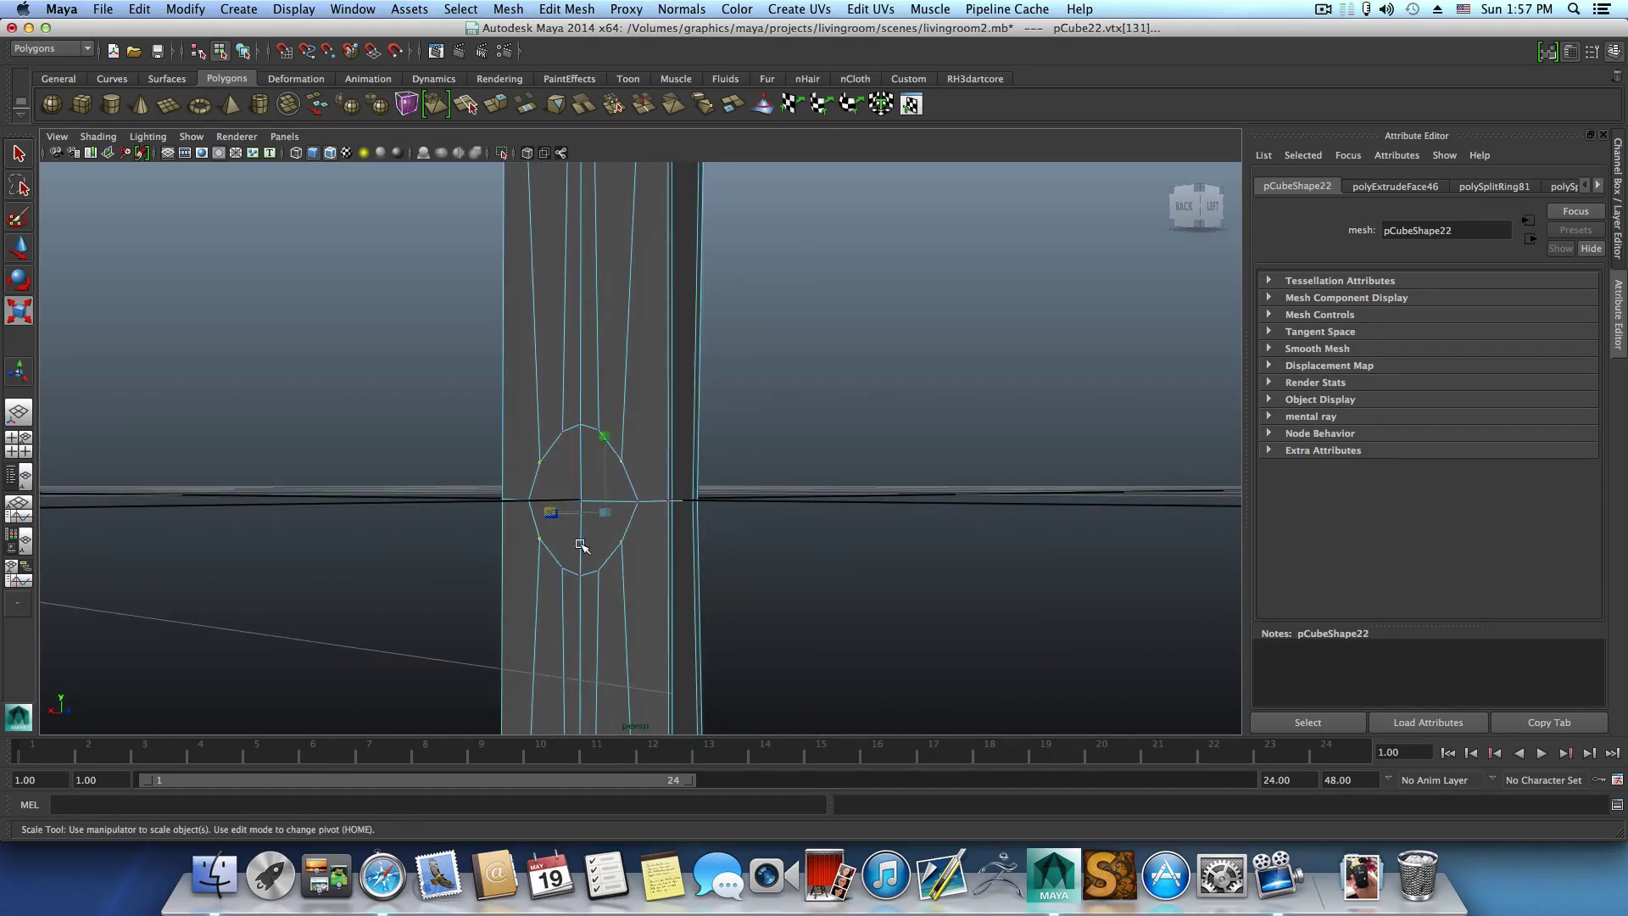
Return the post to object mode, create a polygon cylinder at the origin, and open the cylinder's creation attributes.
key(F8)
alt+drag(580, 545, 538, 432)
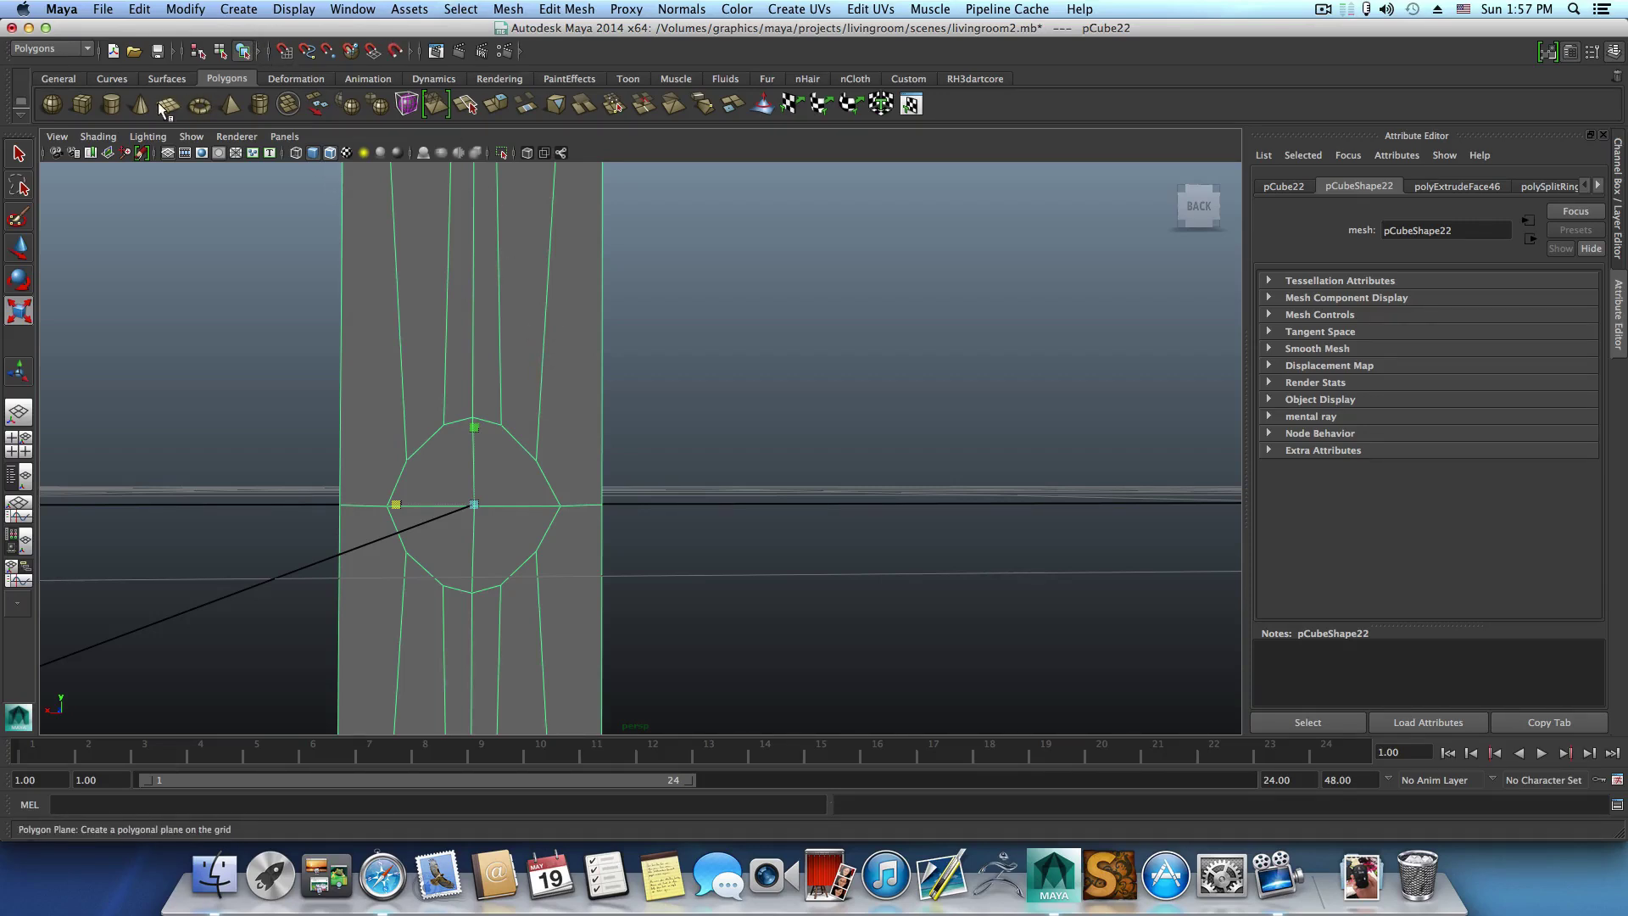
click(111, 104)
scroll(777, 591, down, 8)
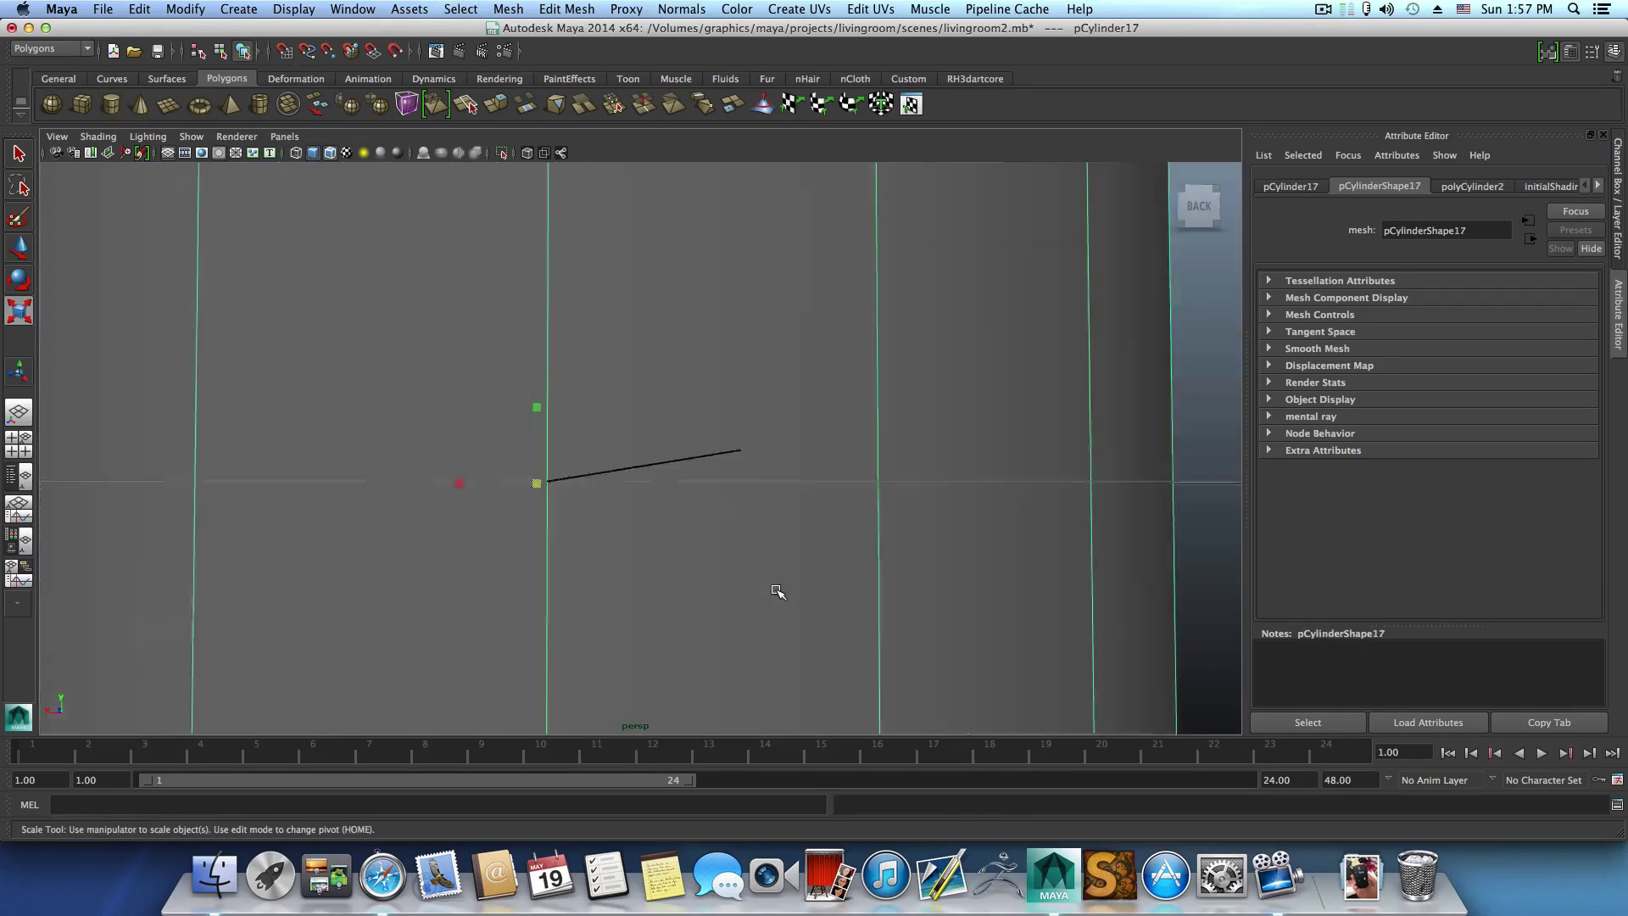
scroll(816, 433, down, 3)
alt+drag(796, 419, 672, 458)
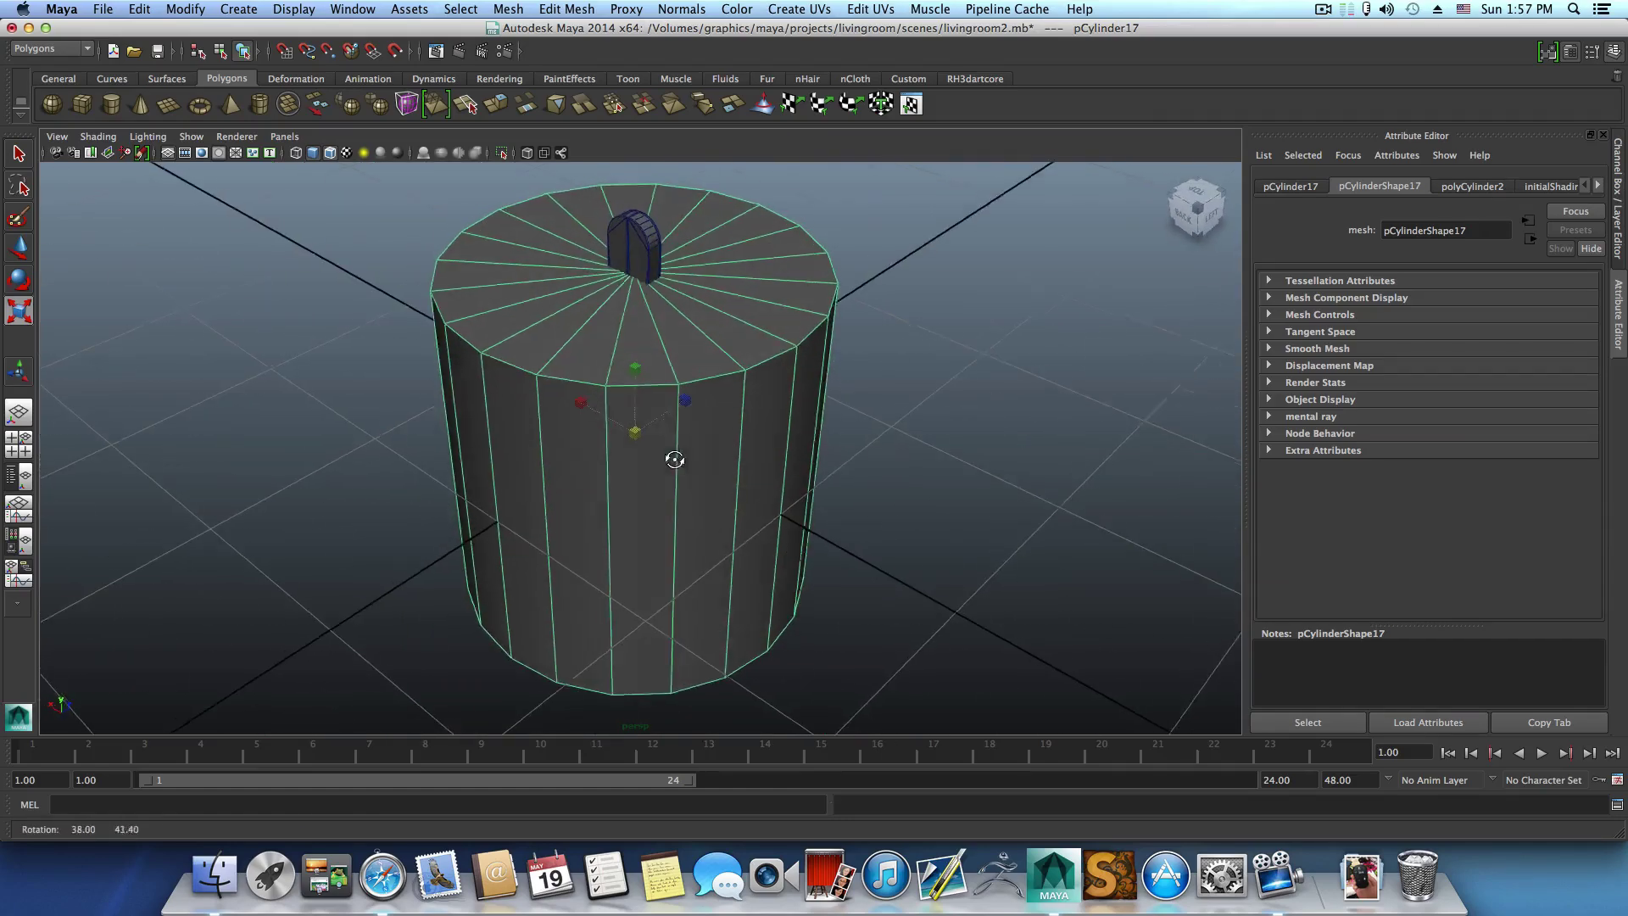
click(1482, 185)
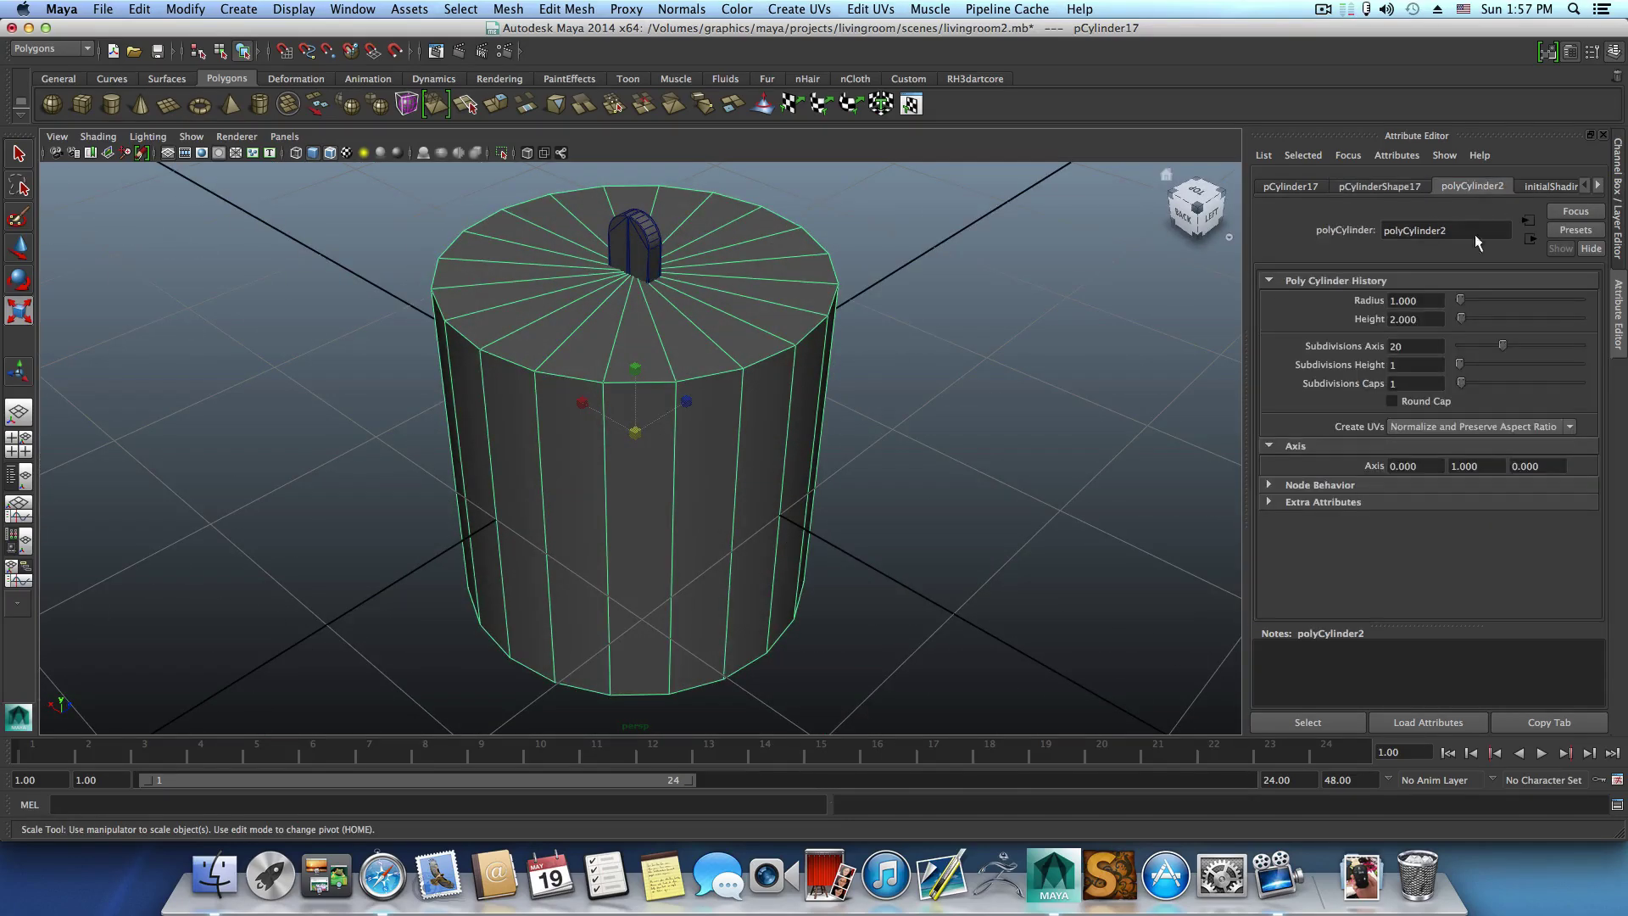
Set the new cylinder's axis subdivisions to 14 and rotate it -90 degrees about X so it lies on its side.
drag(1503, 344, 1488, 341)
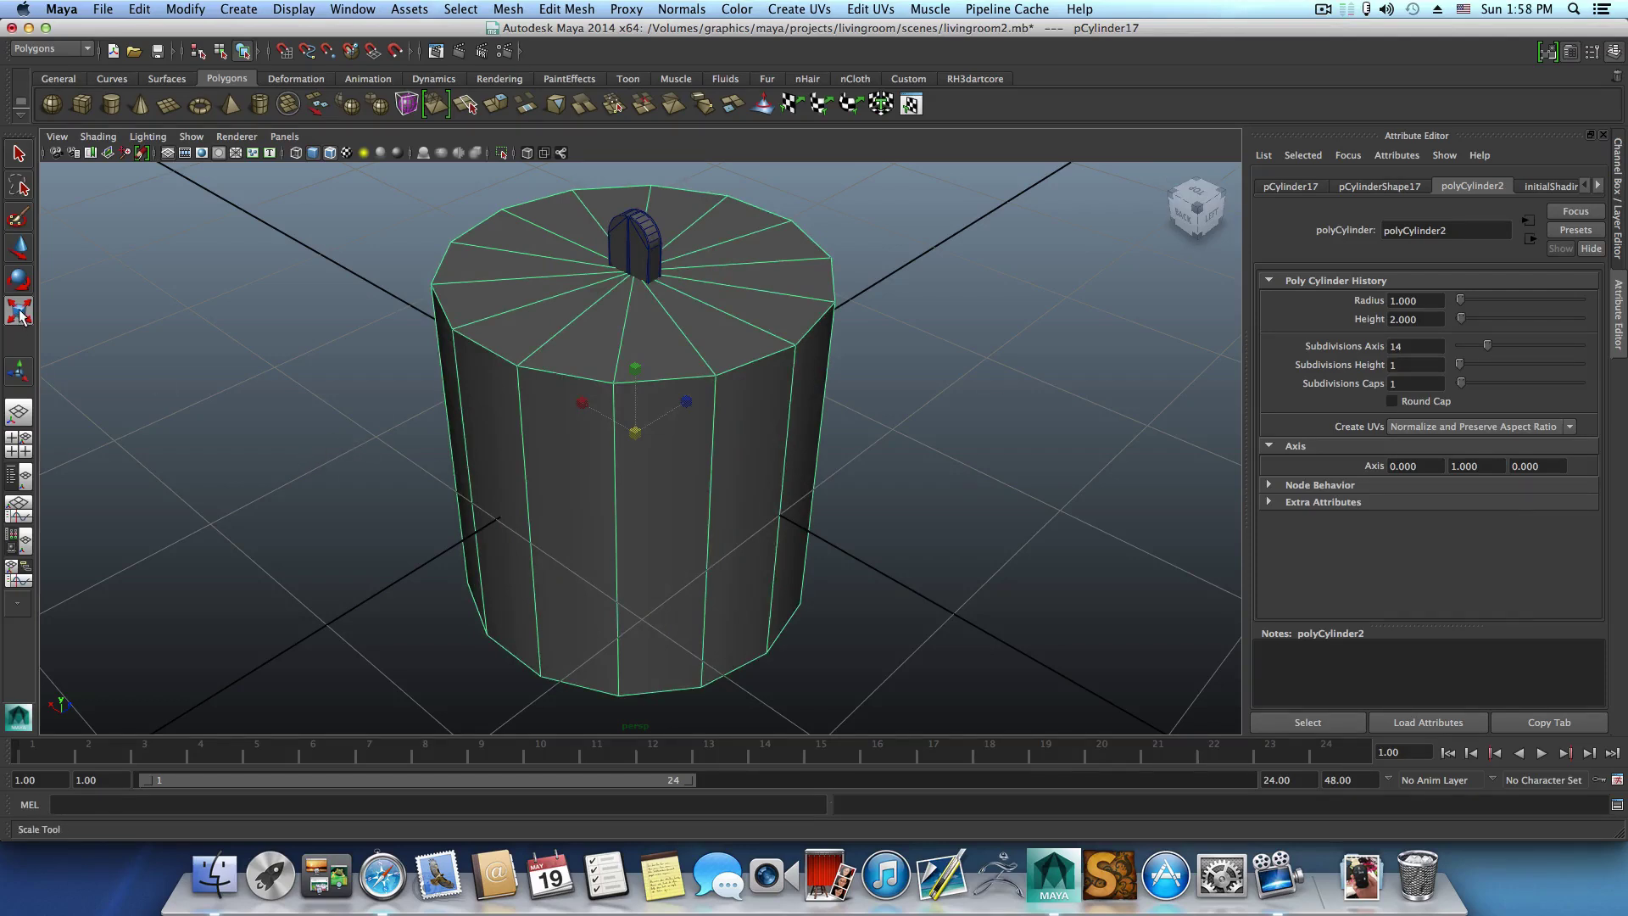
click(20, 280)
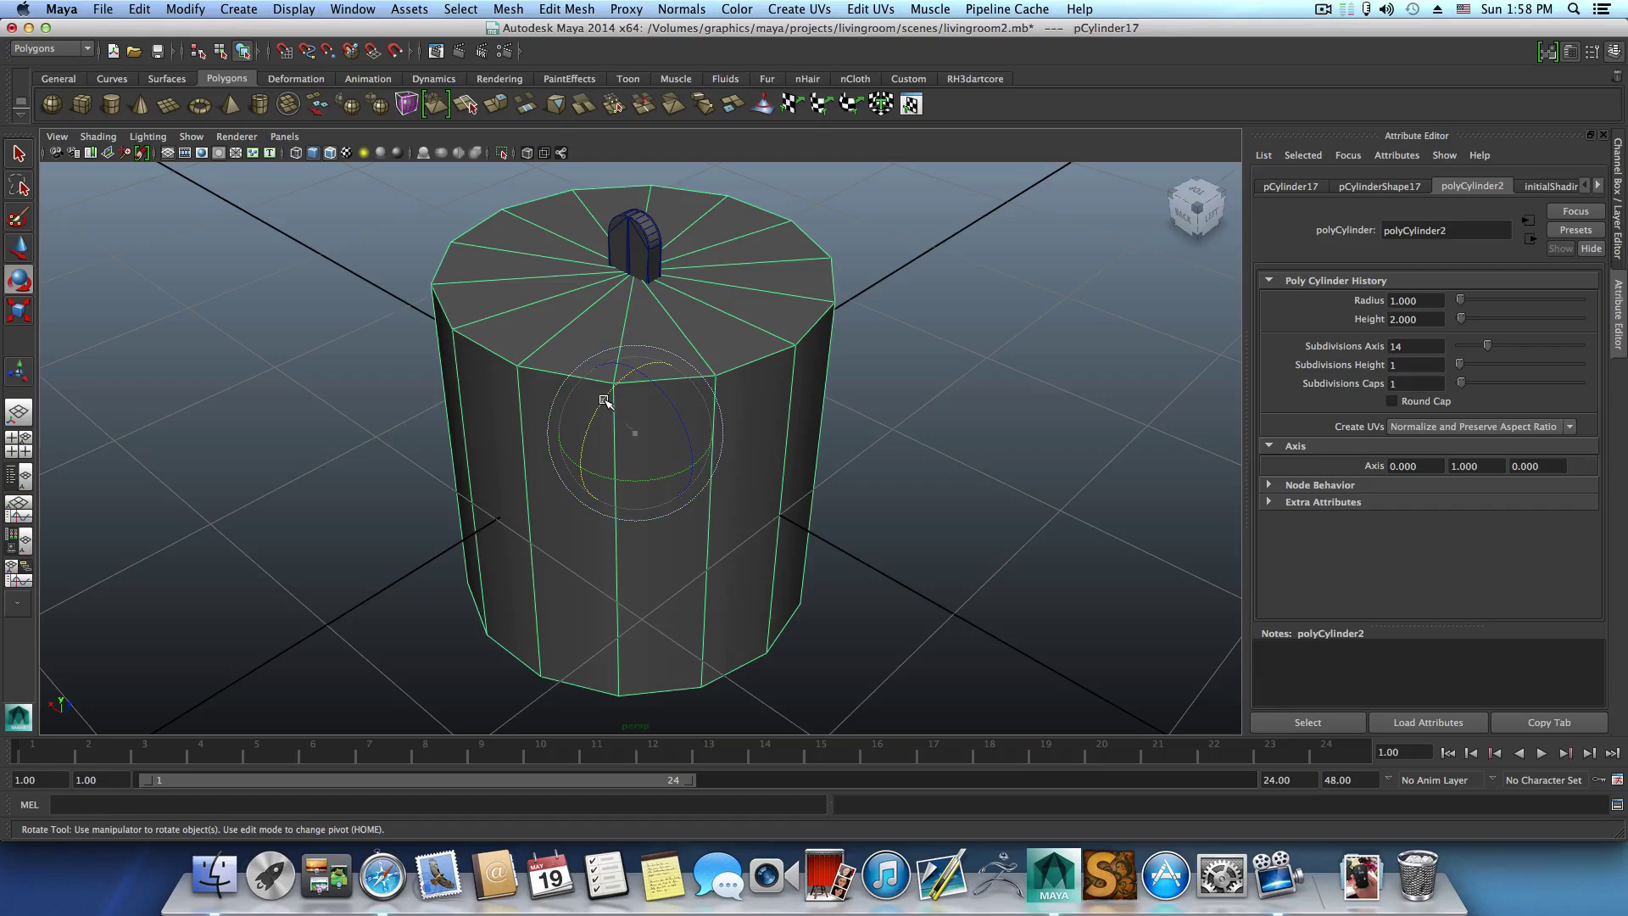
drag(605, 400, 578, 507)
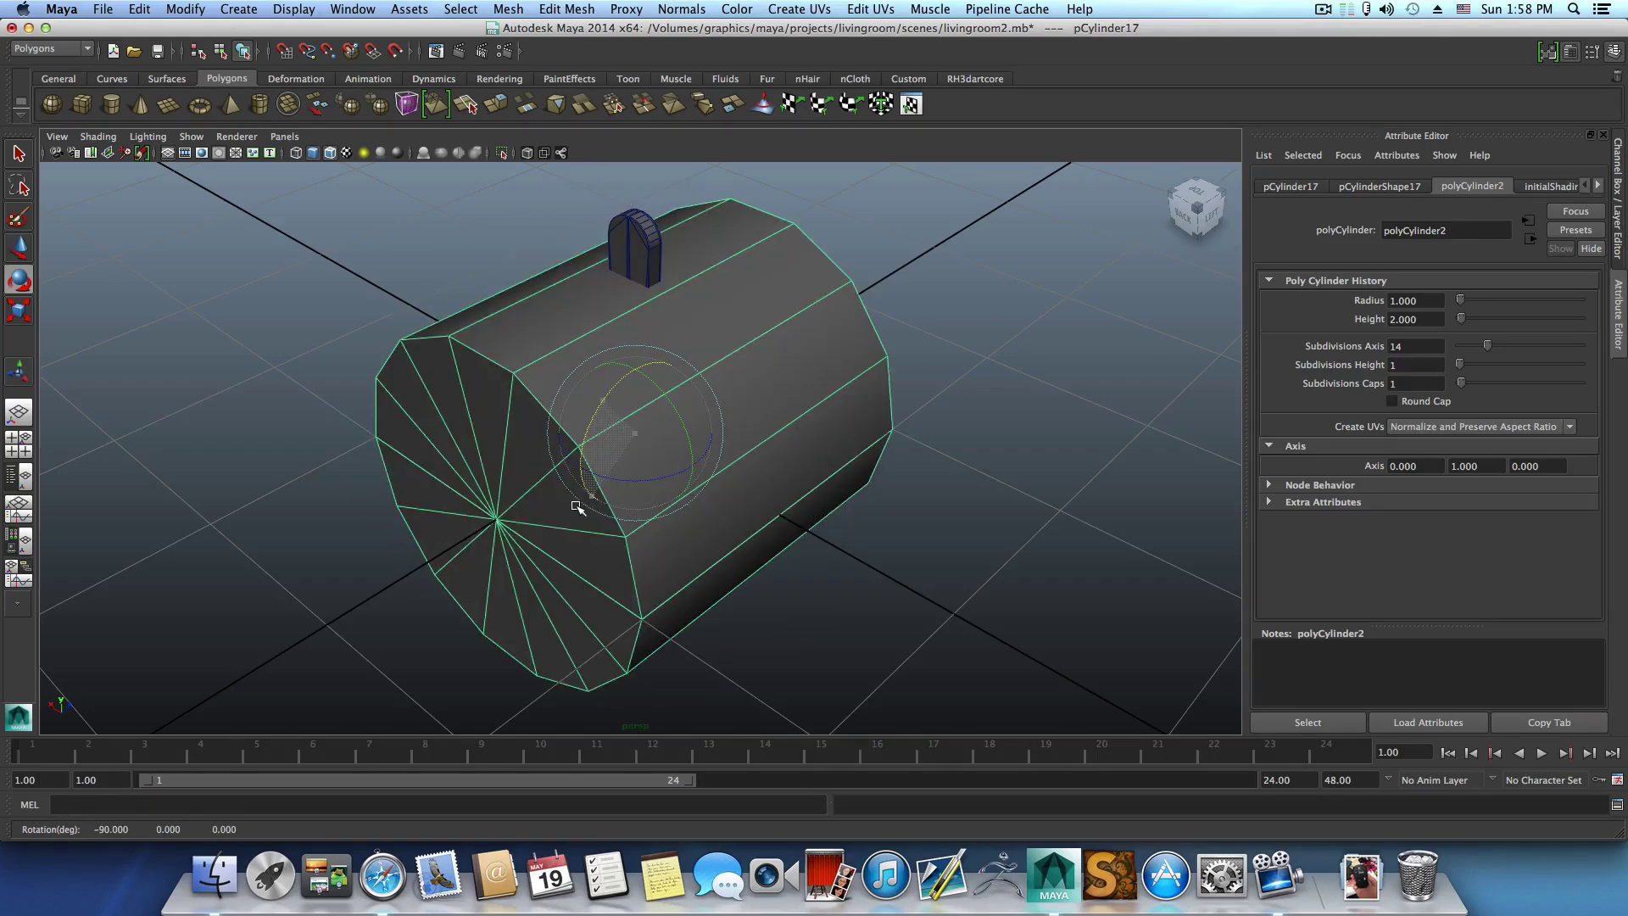
Scale the cylinder down uniformly to about 0.079 so it fits the post's circular outline and protrudes slightly on both sides.
alt+drag(770, 425, 476, 520)
key(r)
alt+right_drag(476, 520, 1238, 494)
alt+drag(544, 505, 520, 456)
alt+right_drag(520, 456, 533, 520)
alt+drag(532, 520, 512, 421)
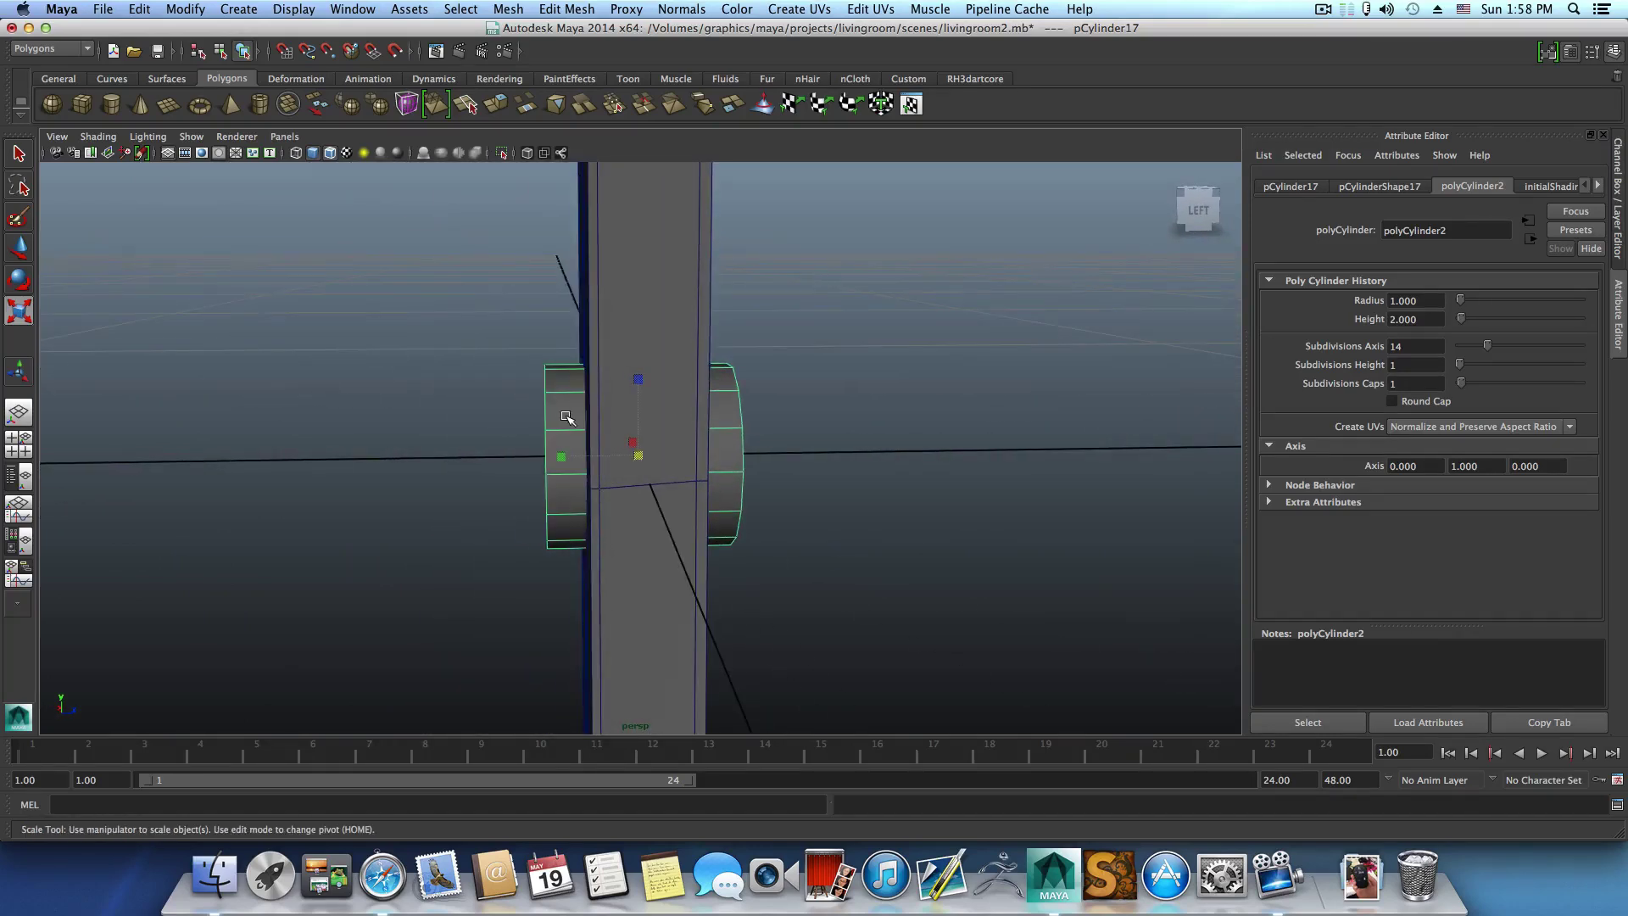
Delete the cylinder's side faces, keeping only its two round caps, and return to object mode.
right_drag(566, 417, 557, 368)
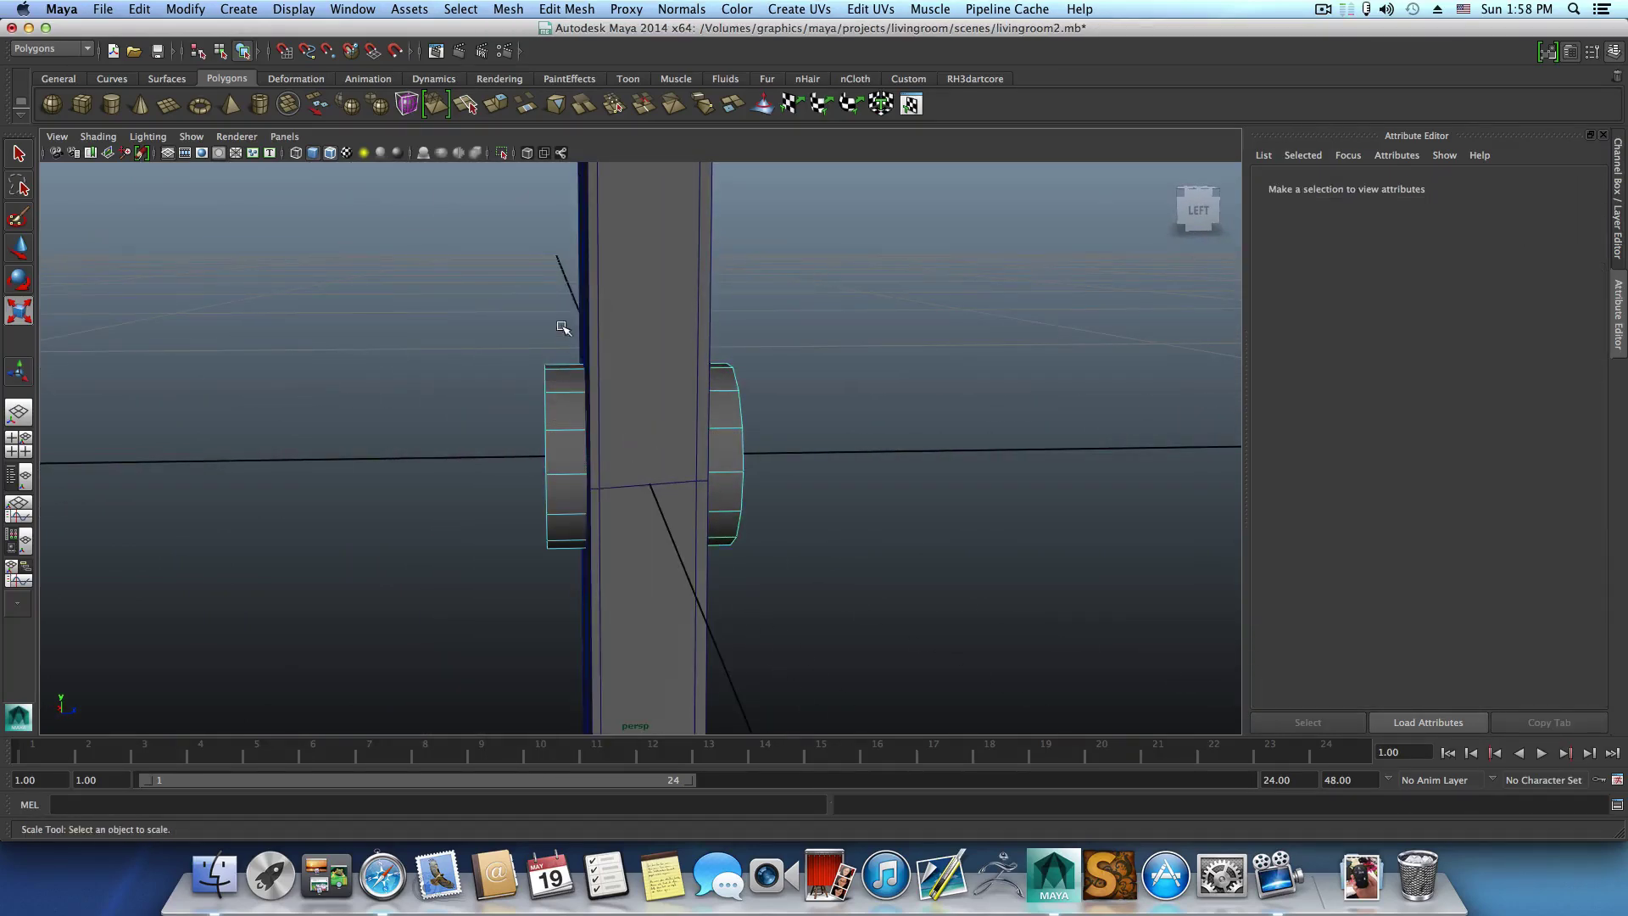
drag(563, 329, 608, 577)
click(585, 682)
key(F8)
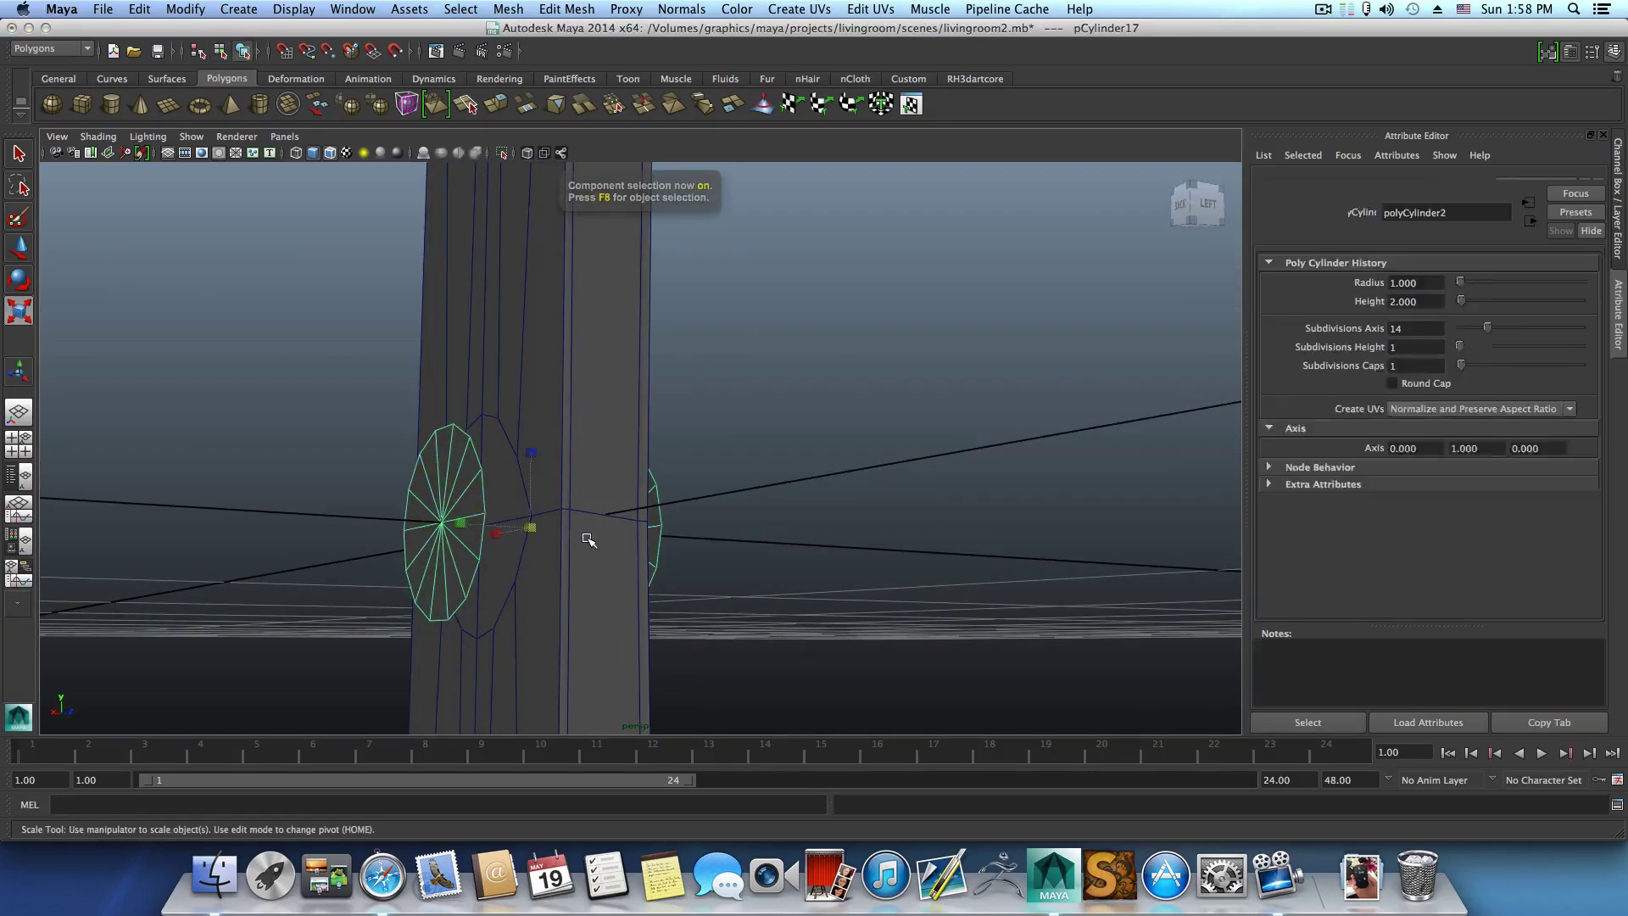
Delete the faces inside the circular outline on both the front and back of the post.
click(586, 452)
alt+drag(586, 452, 537, 363)
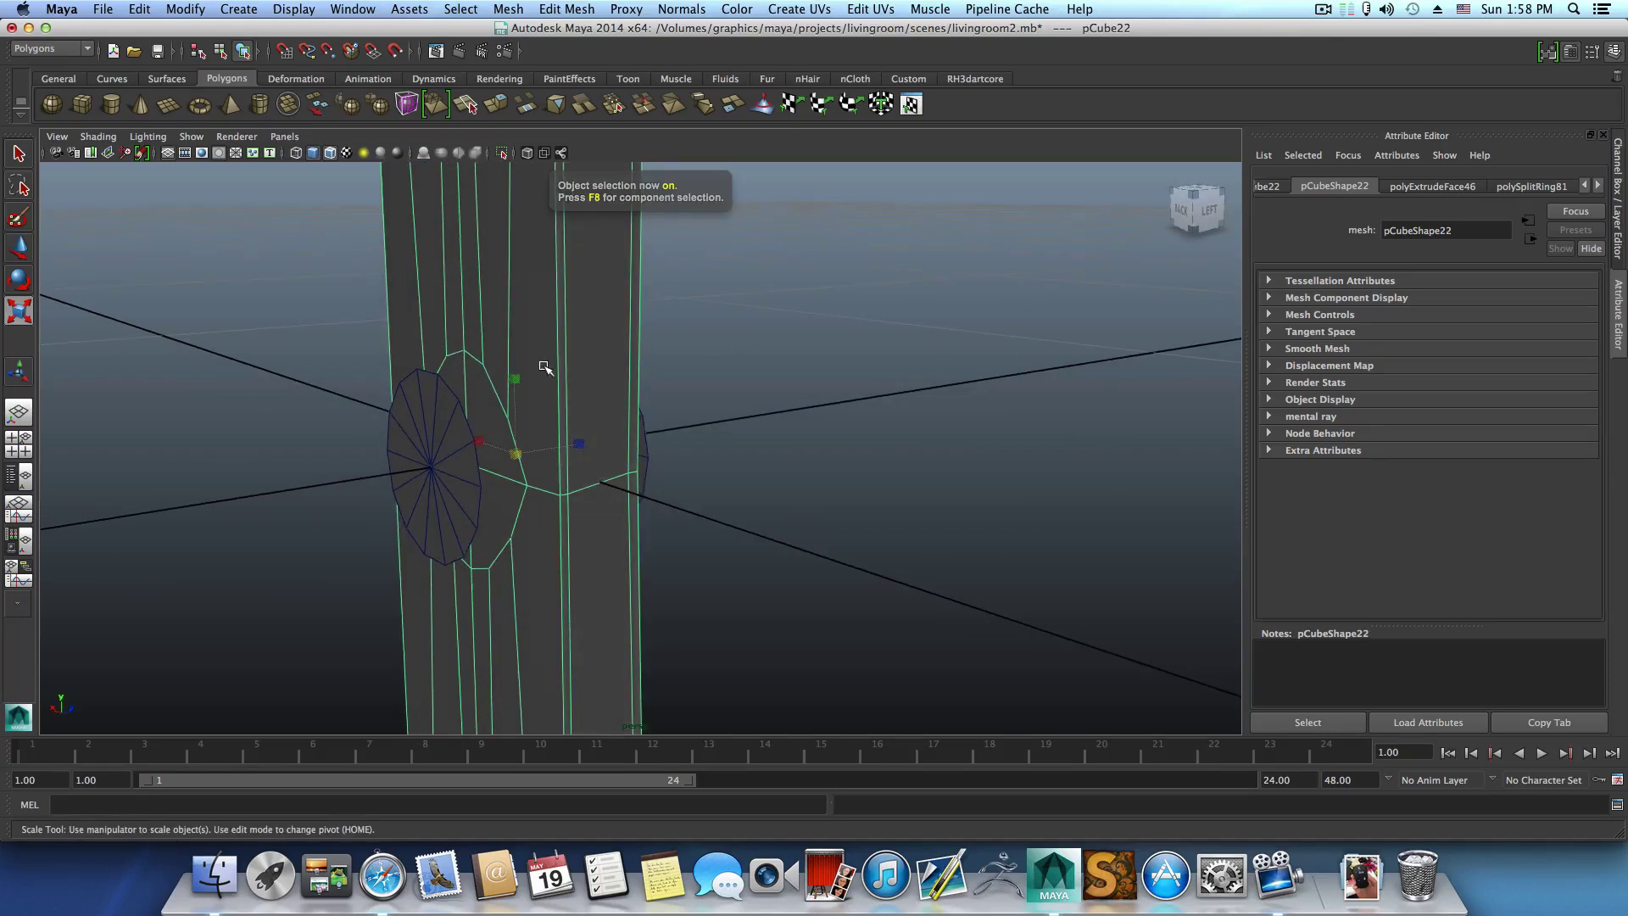
right_drag(550, 365, 550, 409)
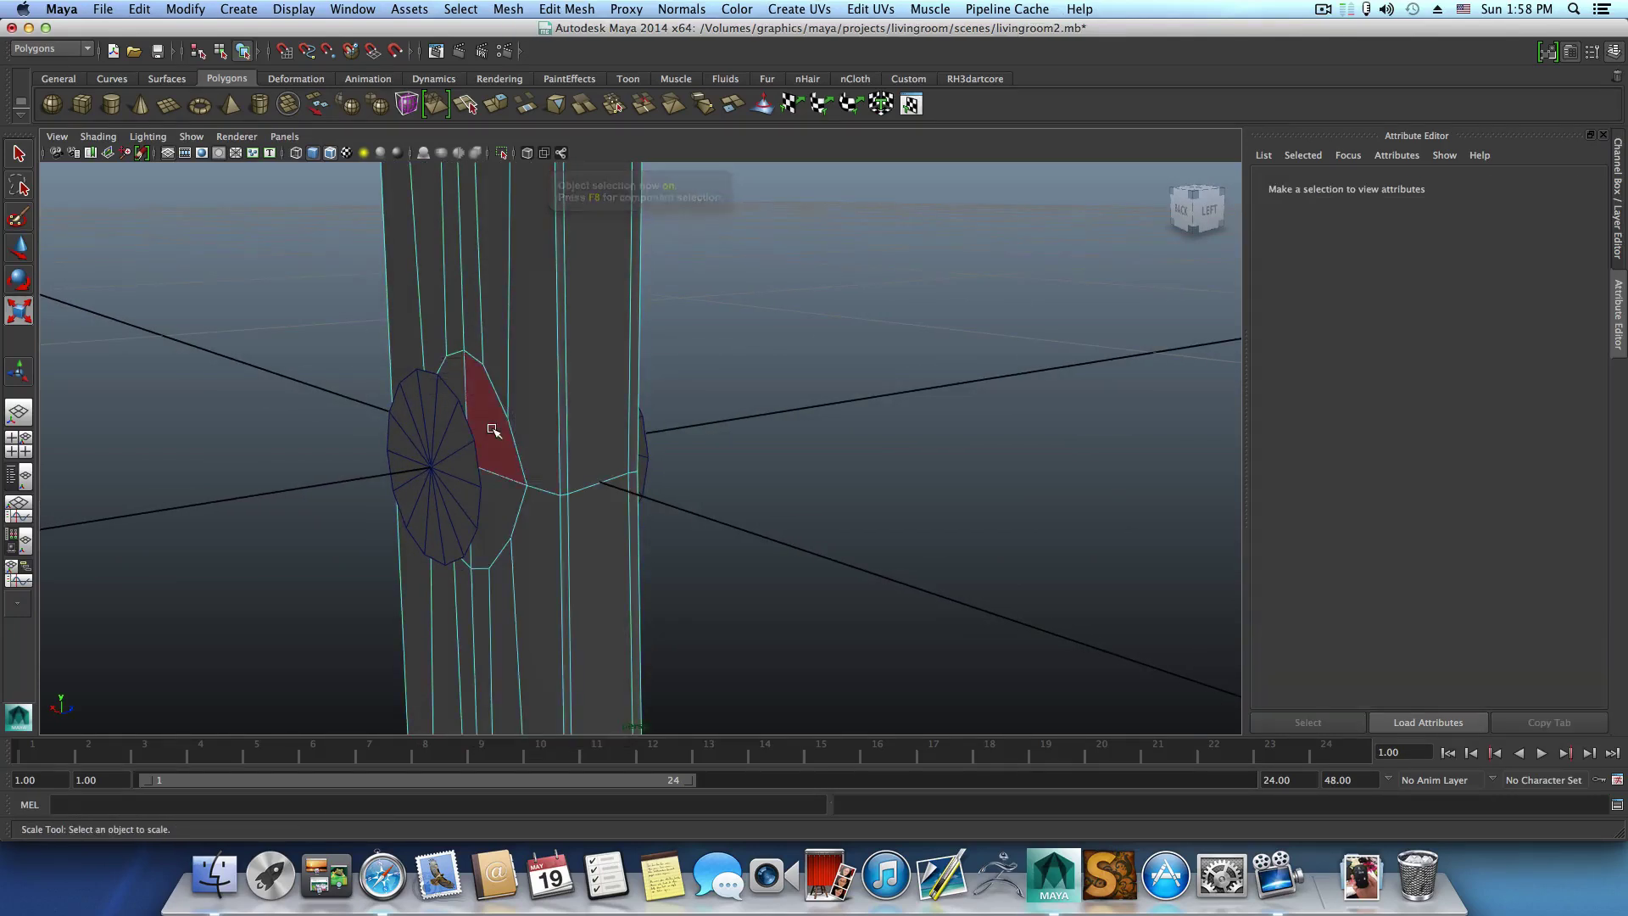
click(494, 415)
shift+click(500, 526)
alt+drag(500, 527, 774, 410)
shift+click(545, 408)
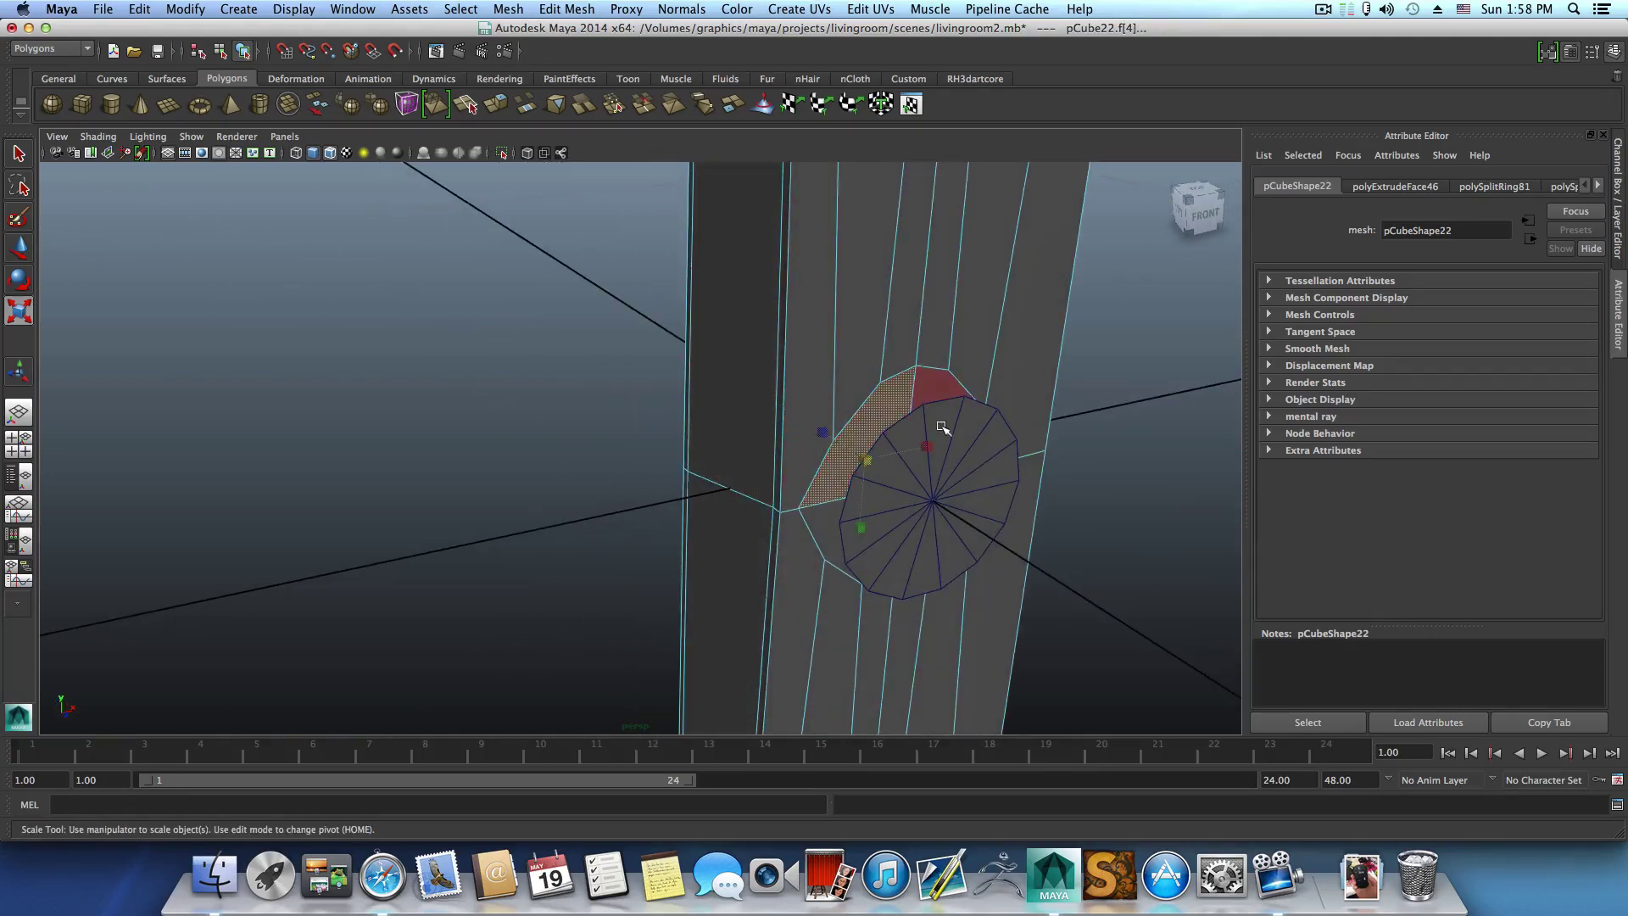
alt+drag(938, 425, 738, 515)
shift+click(738, 634)
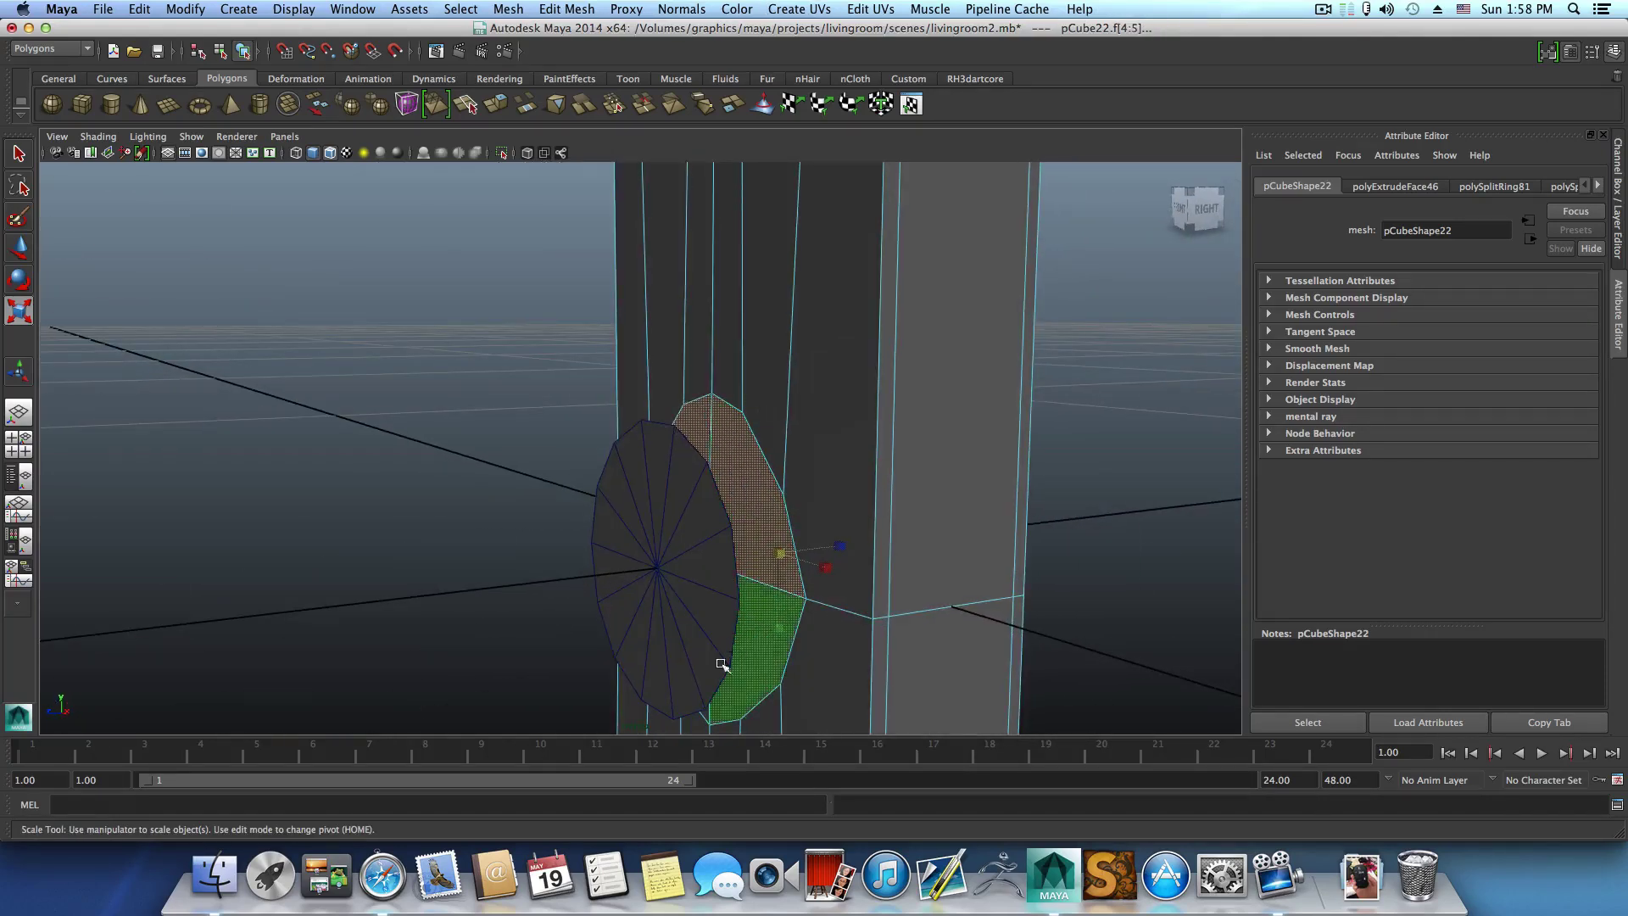
alt+drag(595, 614, 817, 560)
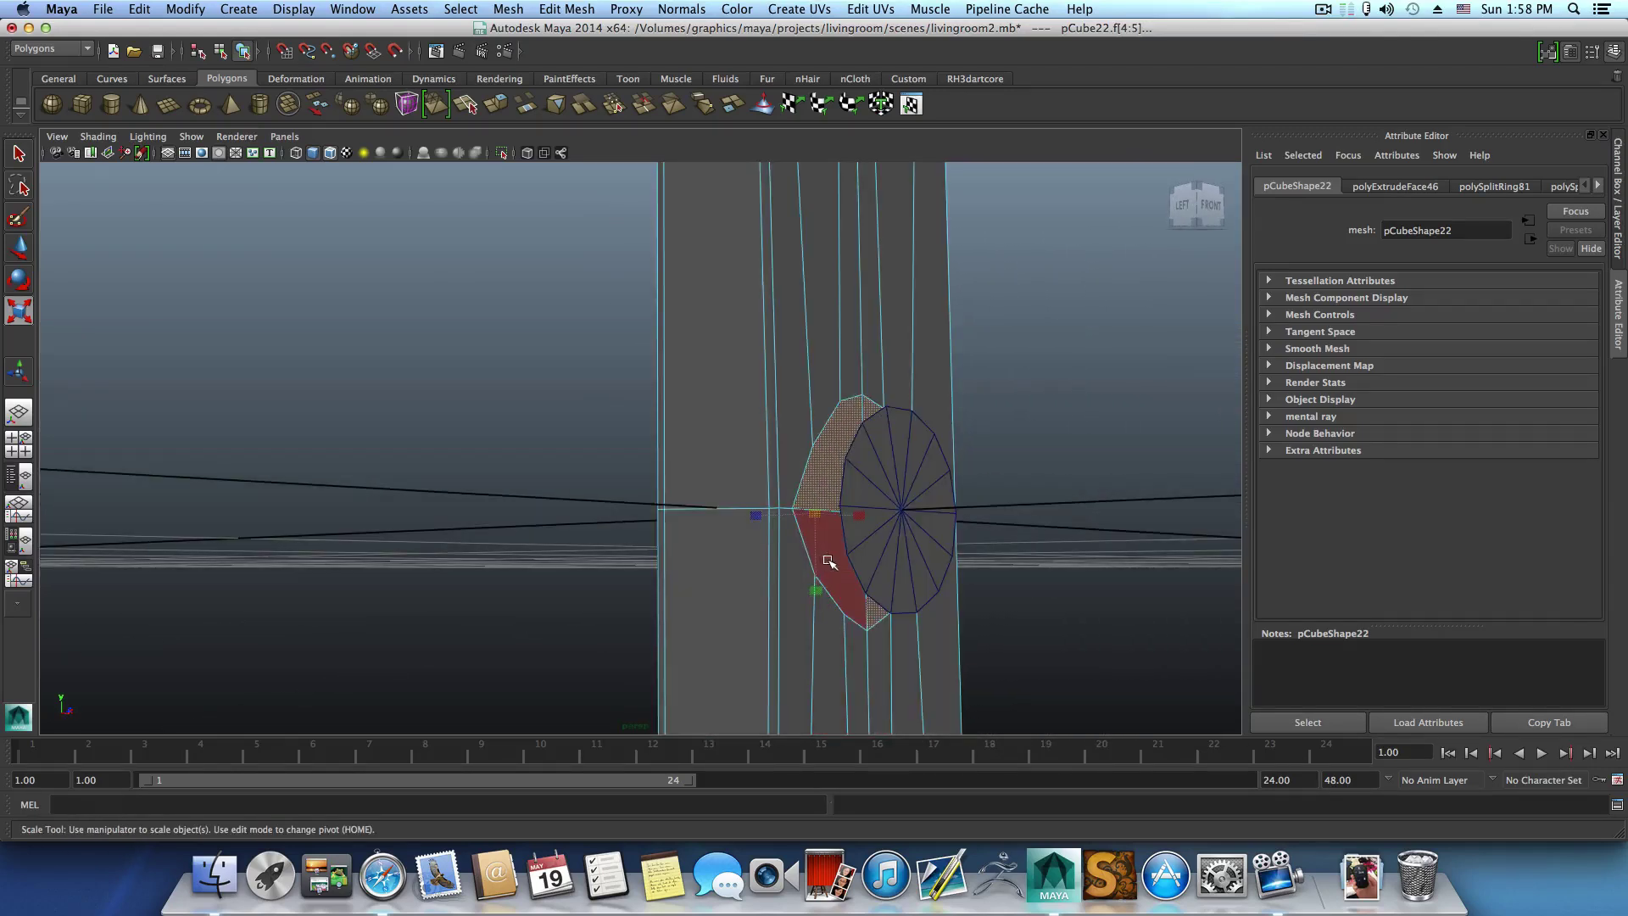
click(975, 564)
alt+drag(975, 564, 1060, 571)
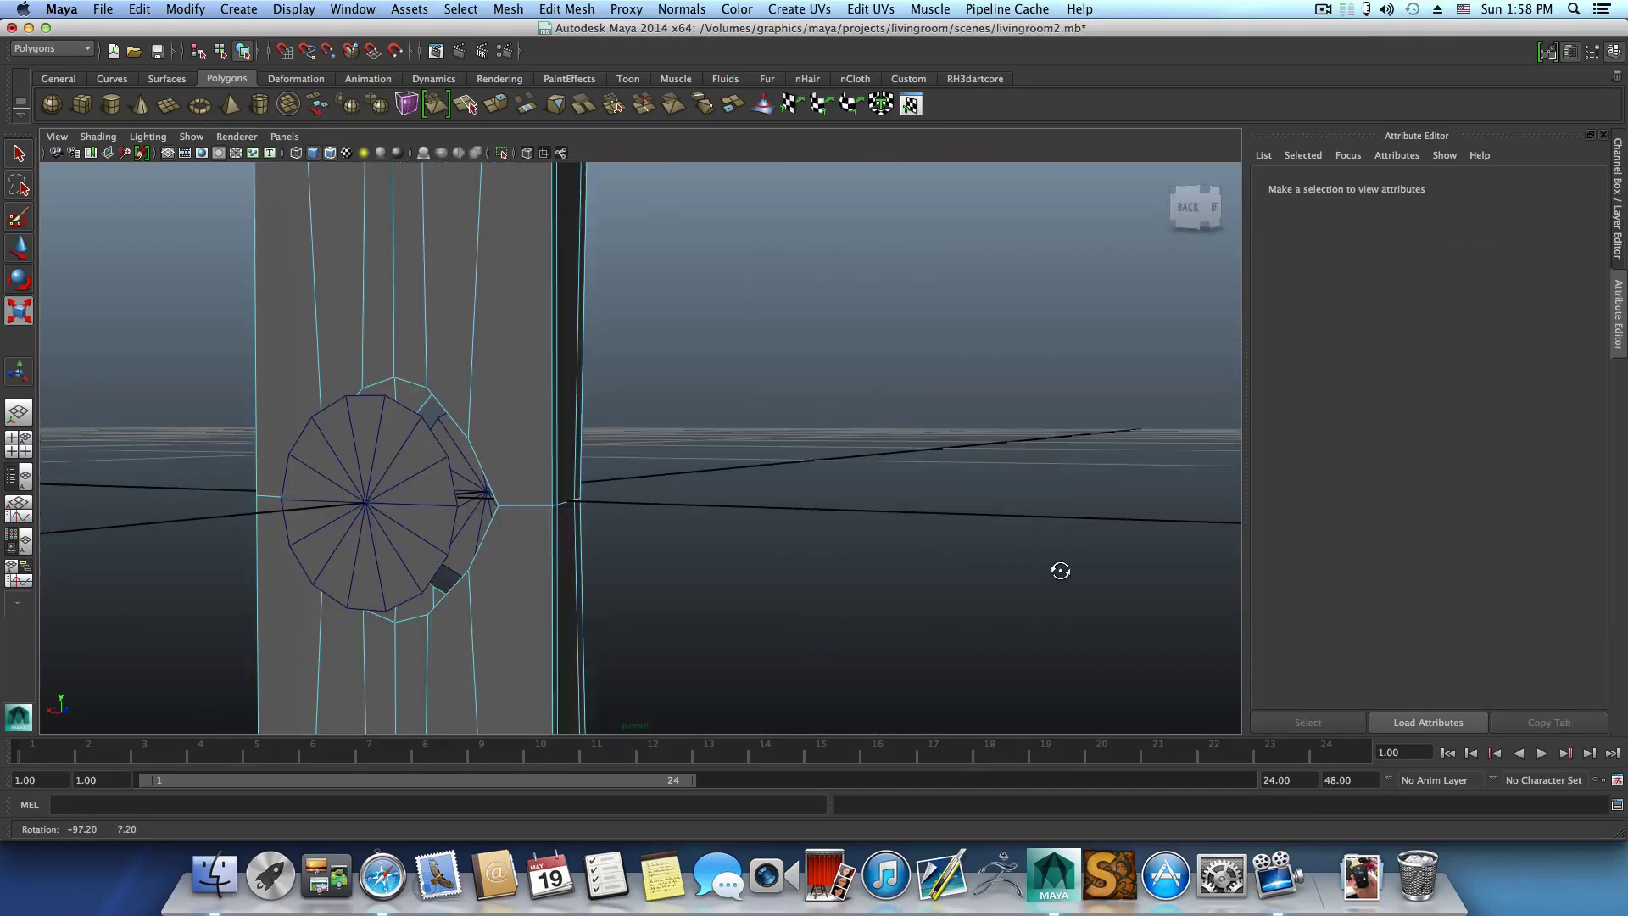
Select the two caps in object mode and scale them closer together along the depth axis toward the post's surfaces.
key(F8)
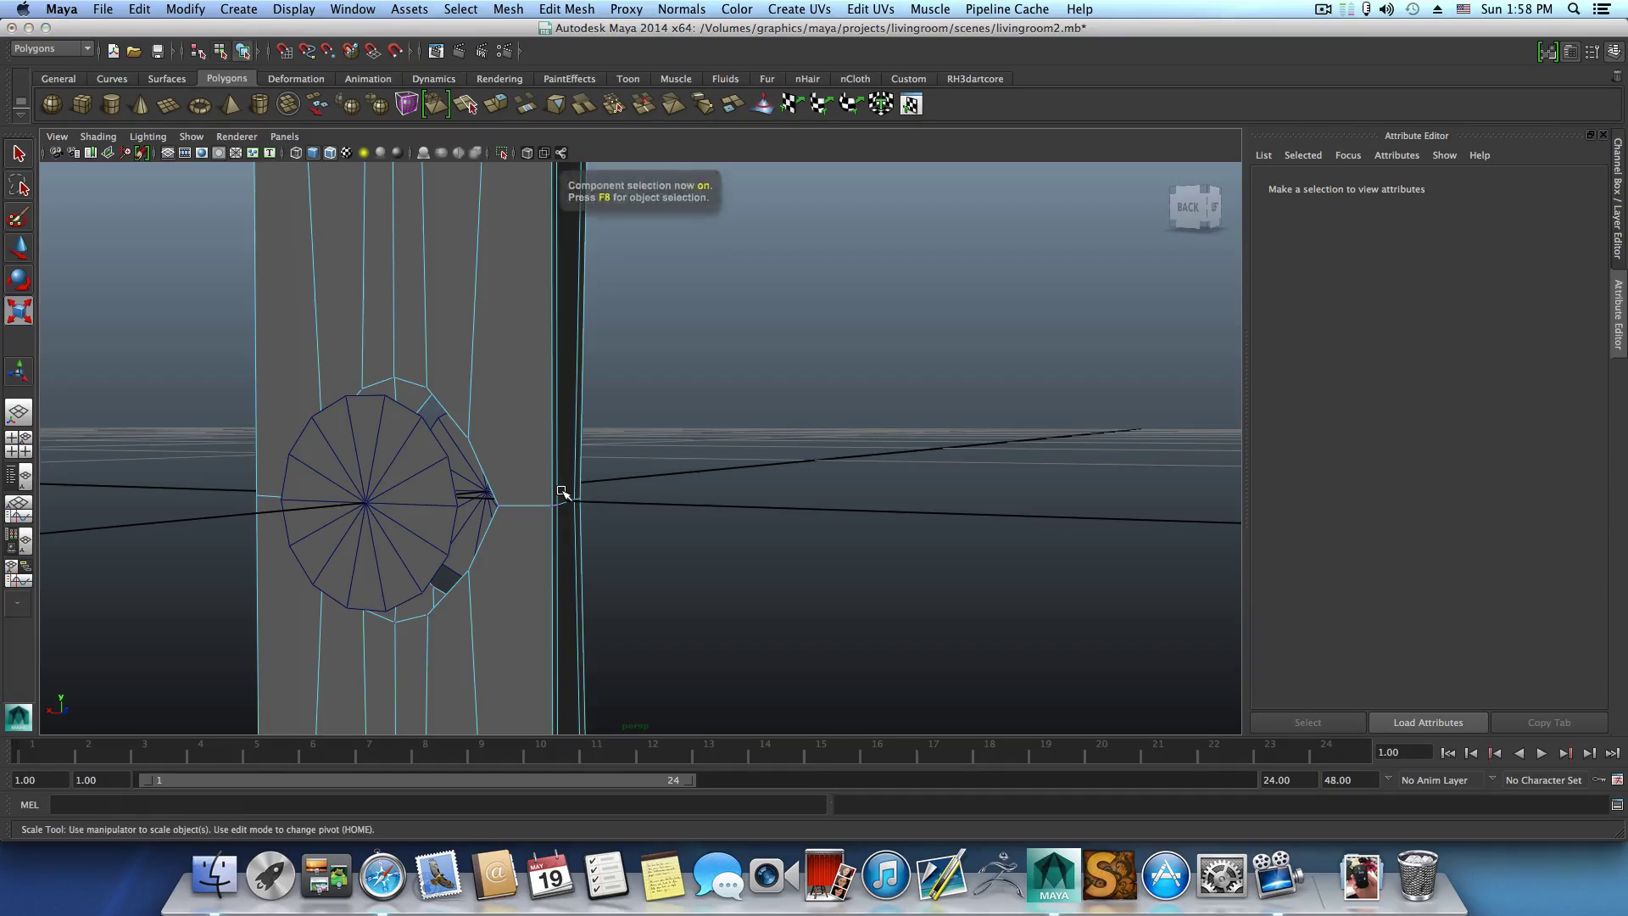
click(563, 492)
alt+drag(501, 500, 395, 530)
click(402, 546)
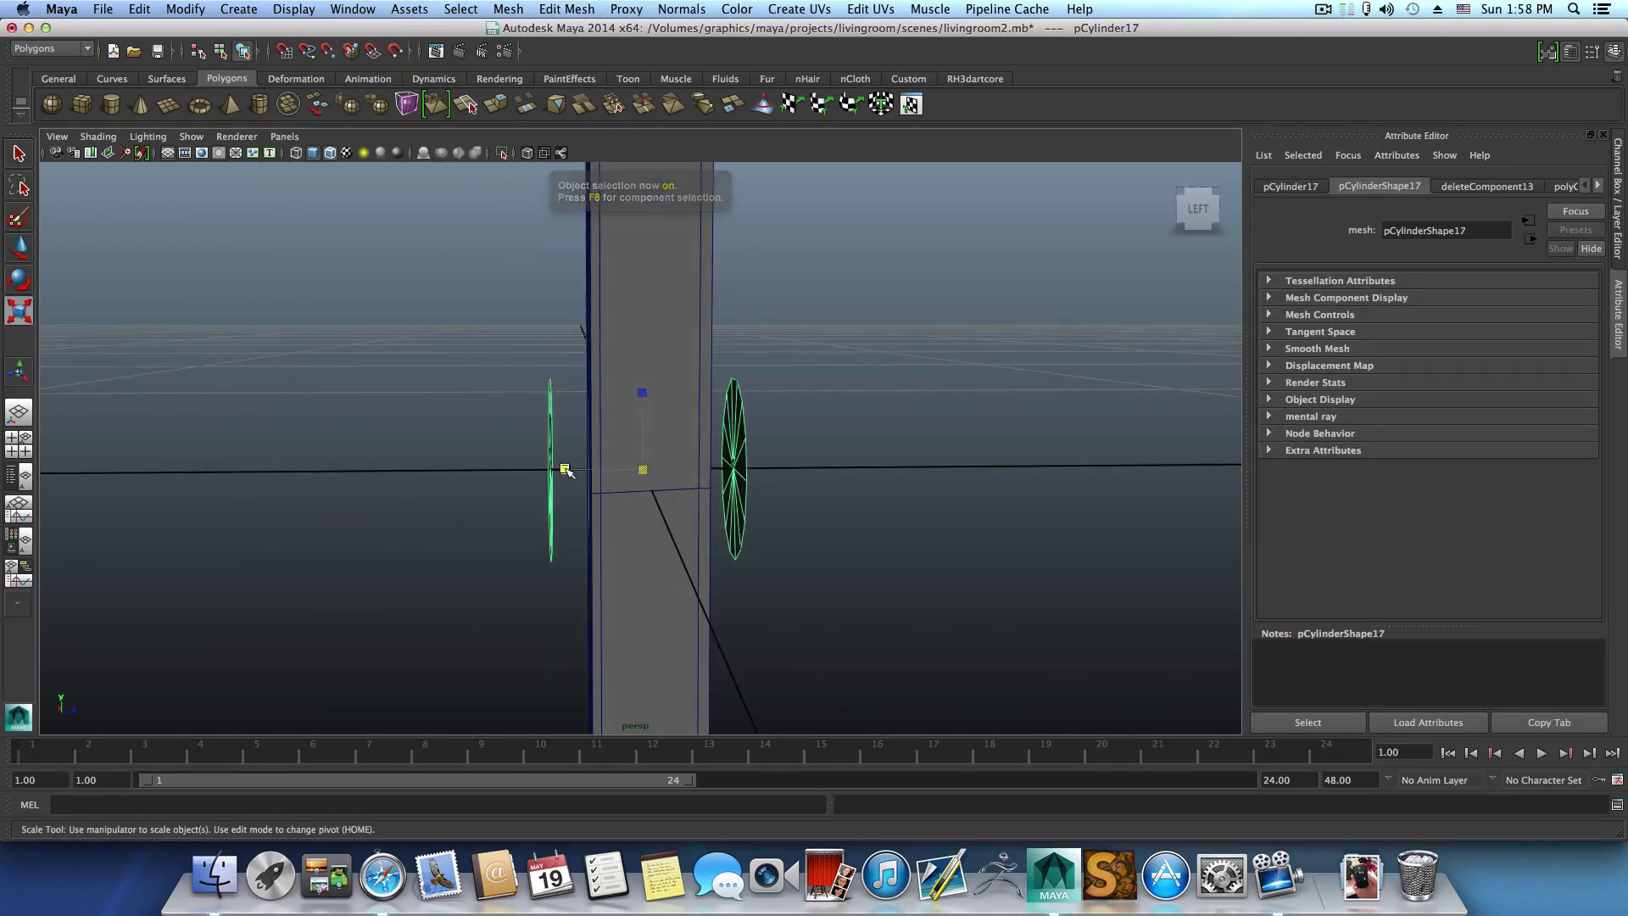
drag(565, 470, 652, 472)
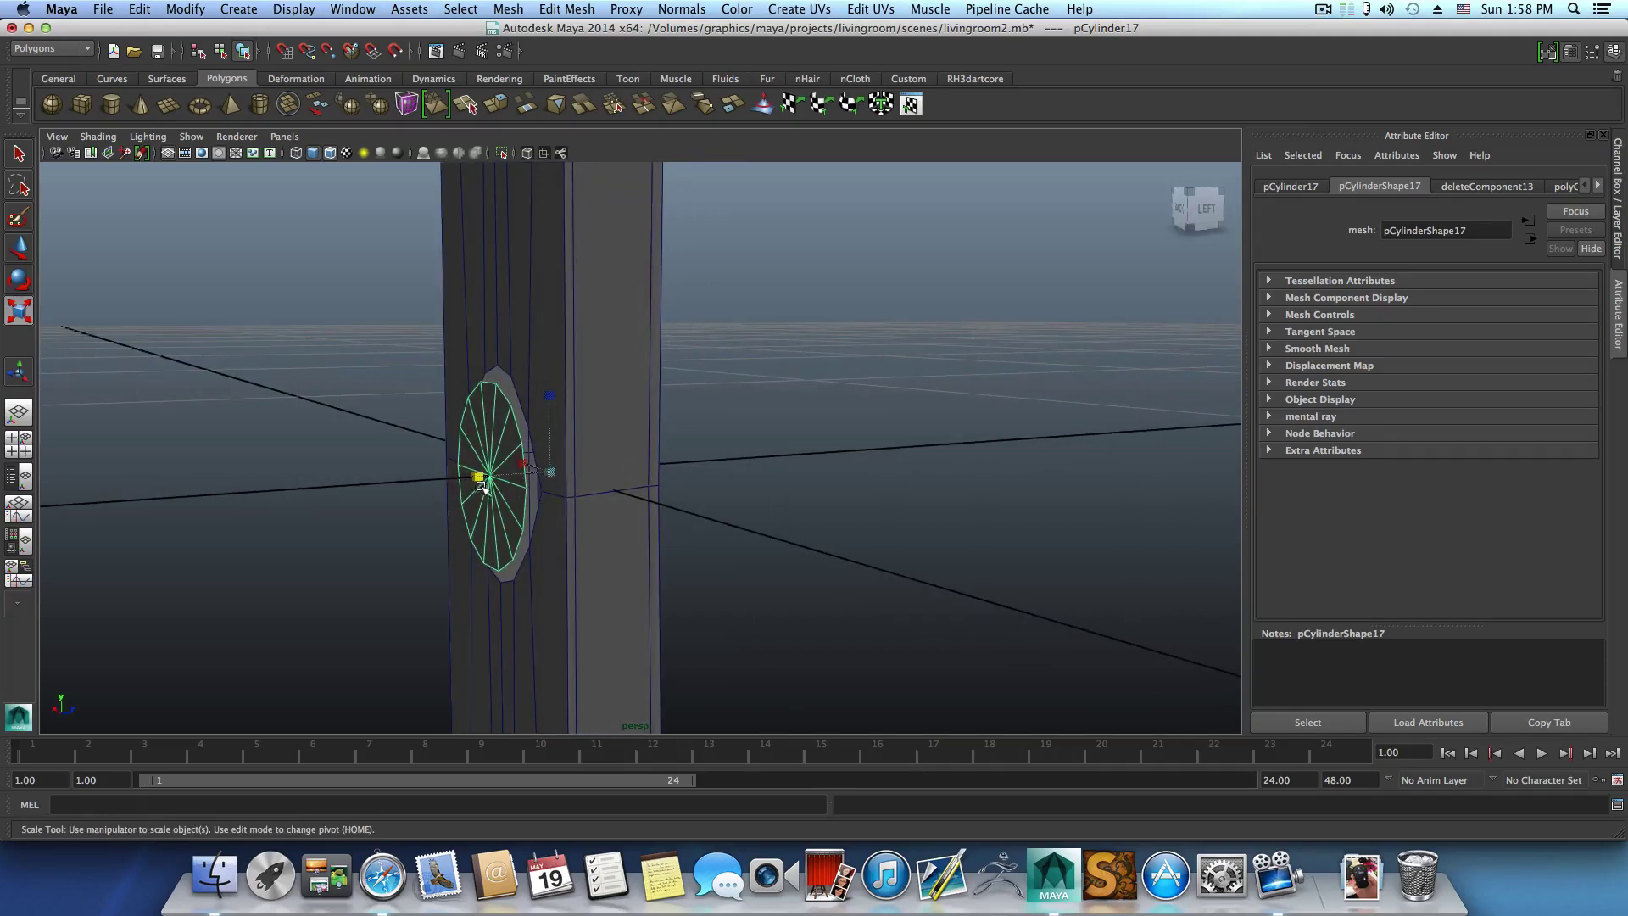
drag(481, 485, 625, 504)
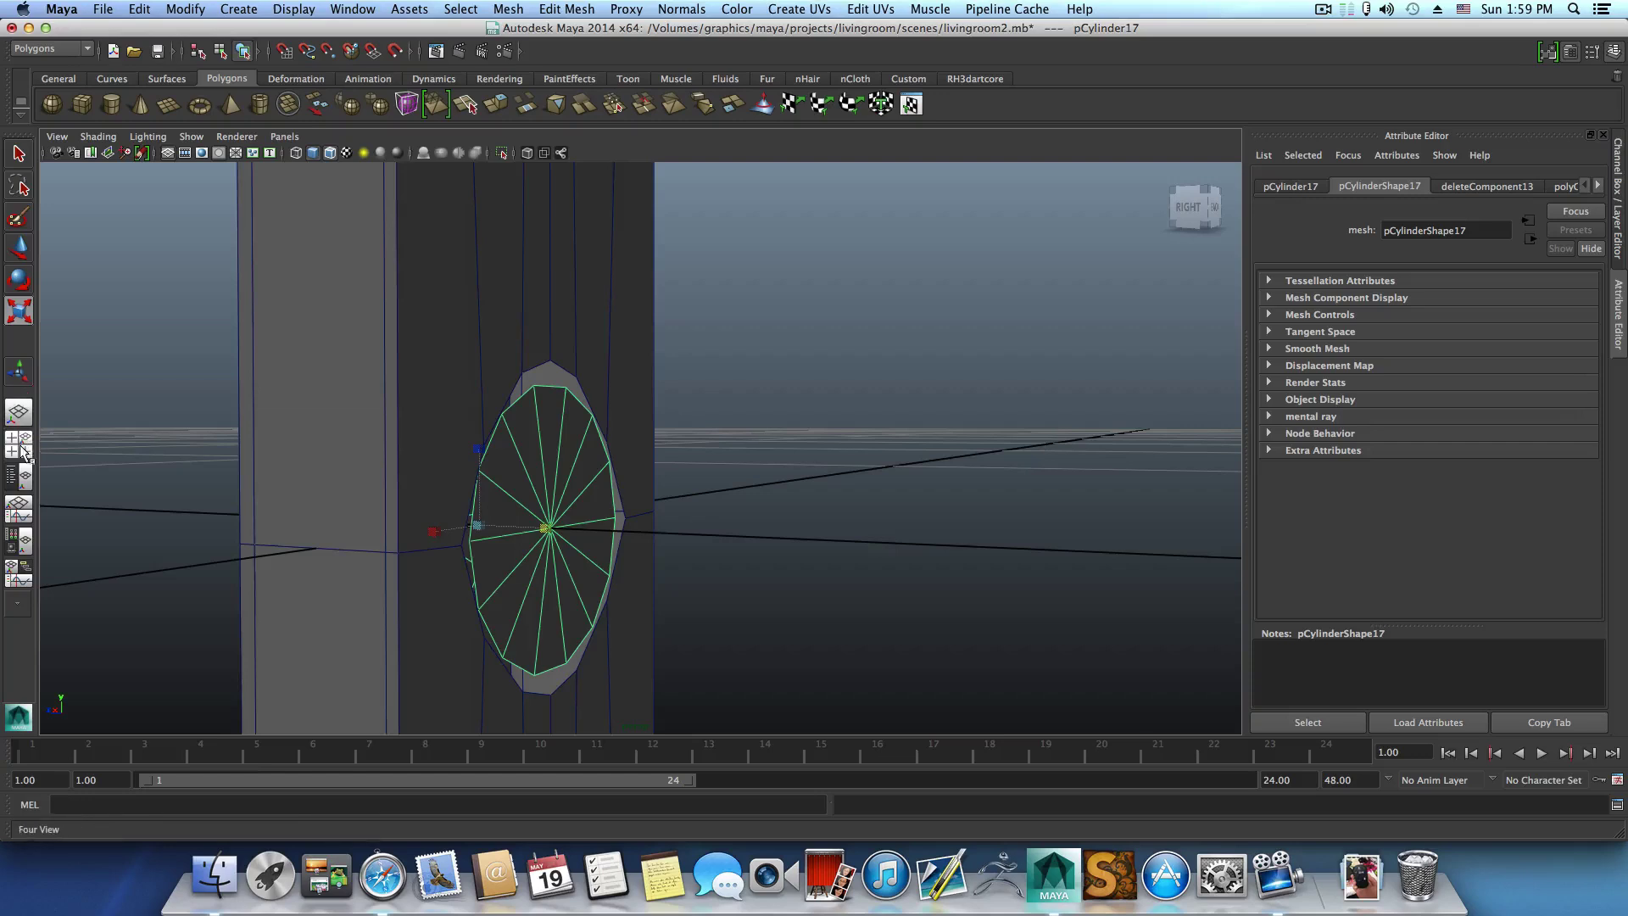
Fine-tune the caps' depth scale to about 0.046 in the side view so they line up with the post's front and back surfaces.
click(19, 444)
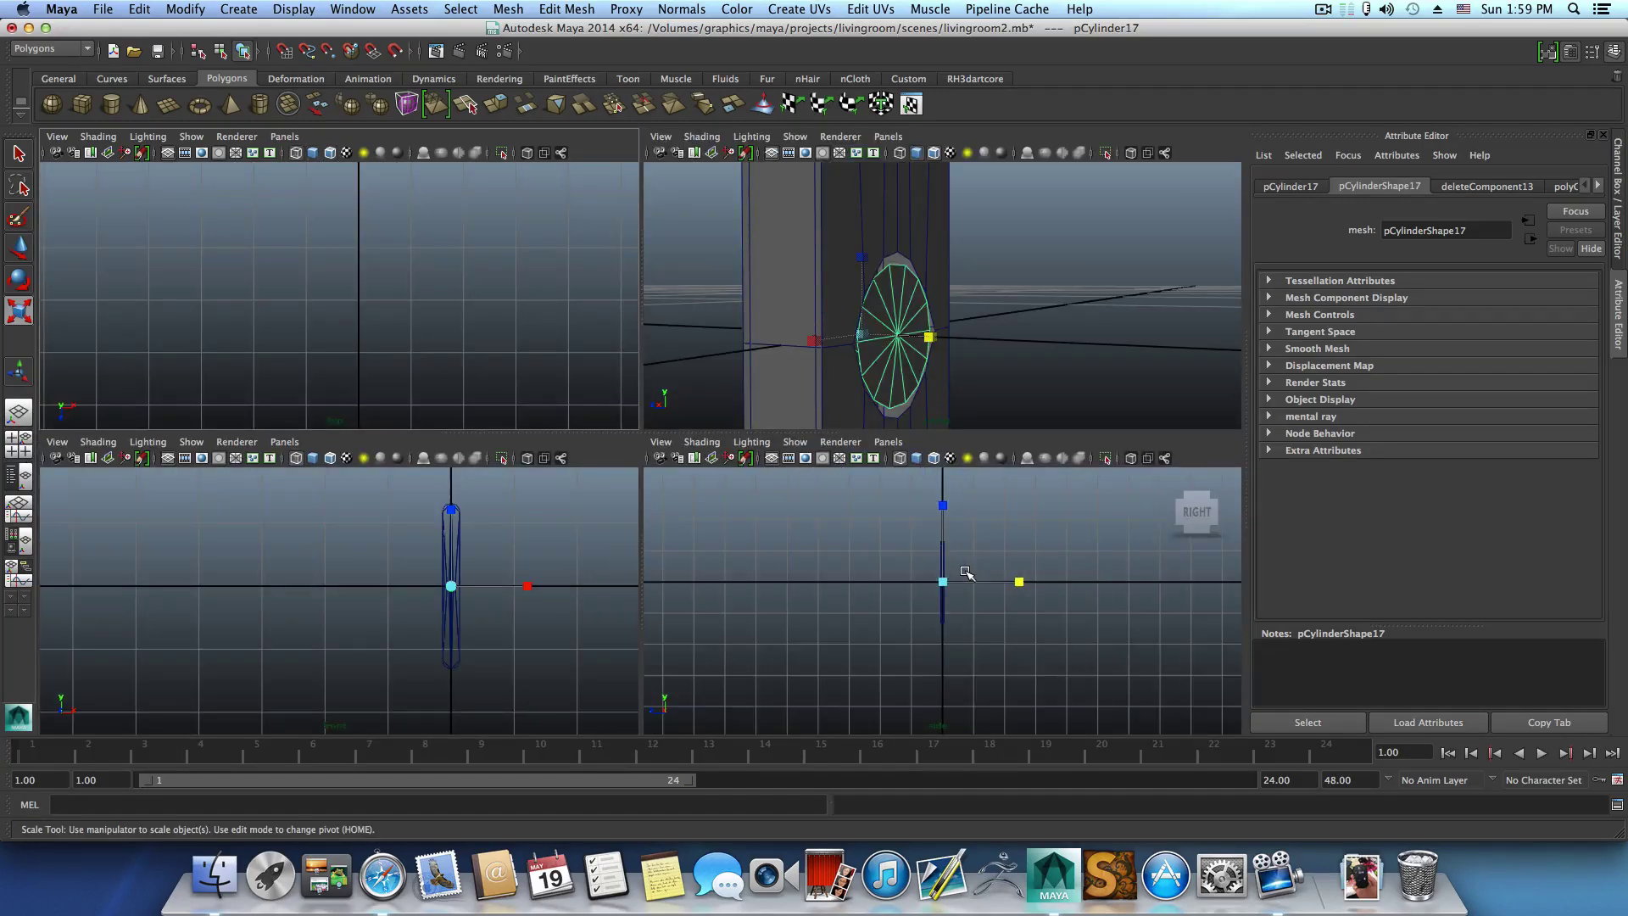
alt+middle_drag(967, 574, 968, 522)
key(space)
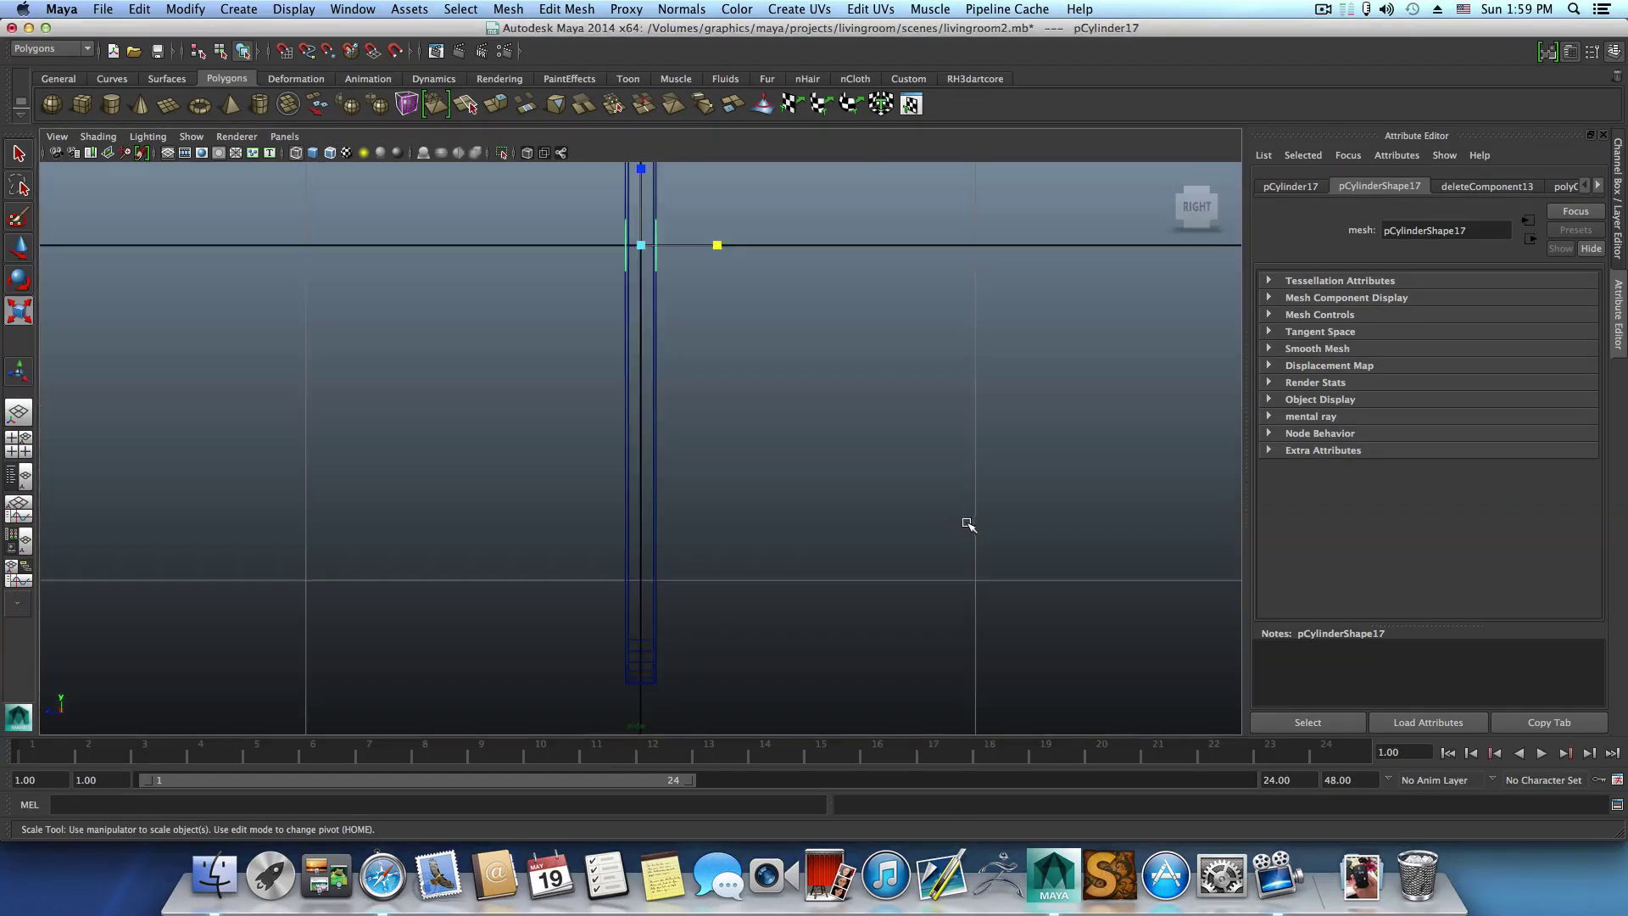
scroll(807, 511, up, 3)
alt+middle_drag(736, 547, 763, 873)
scroll(683, 570, up, 8)
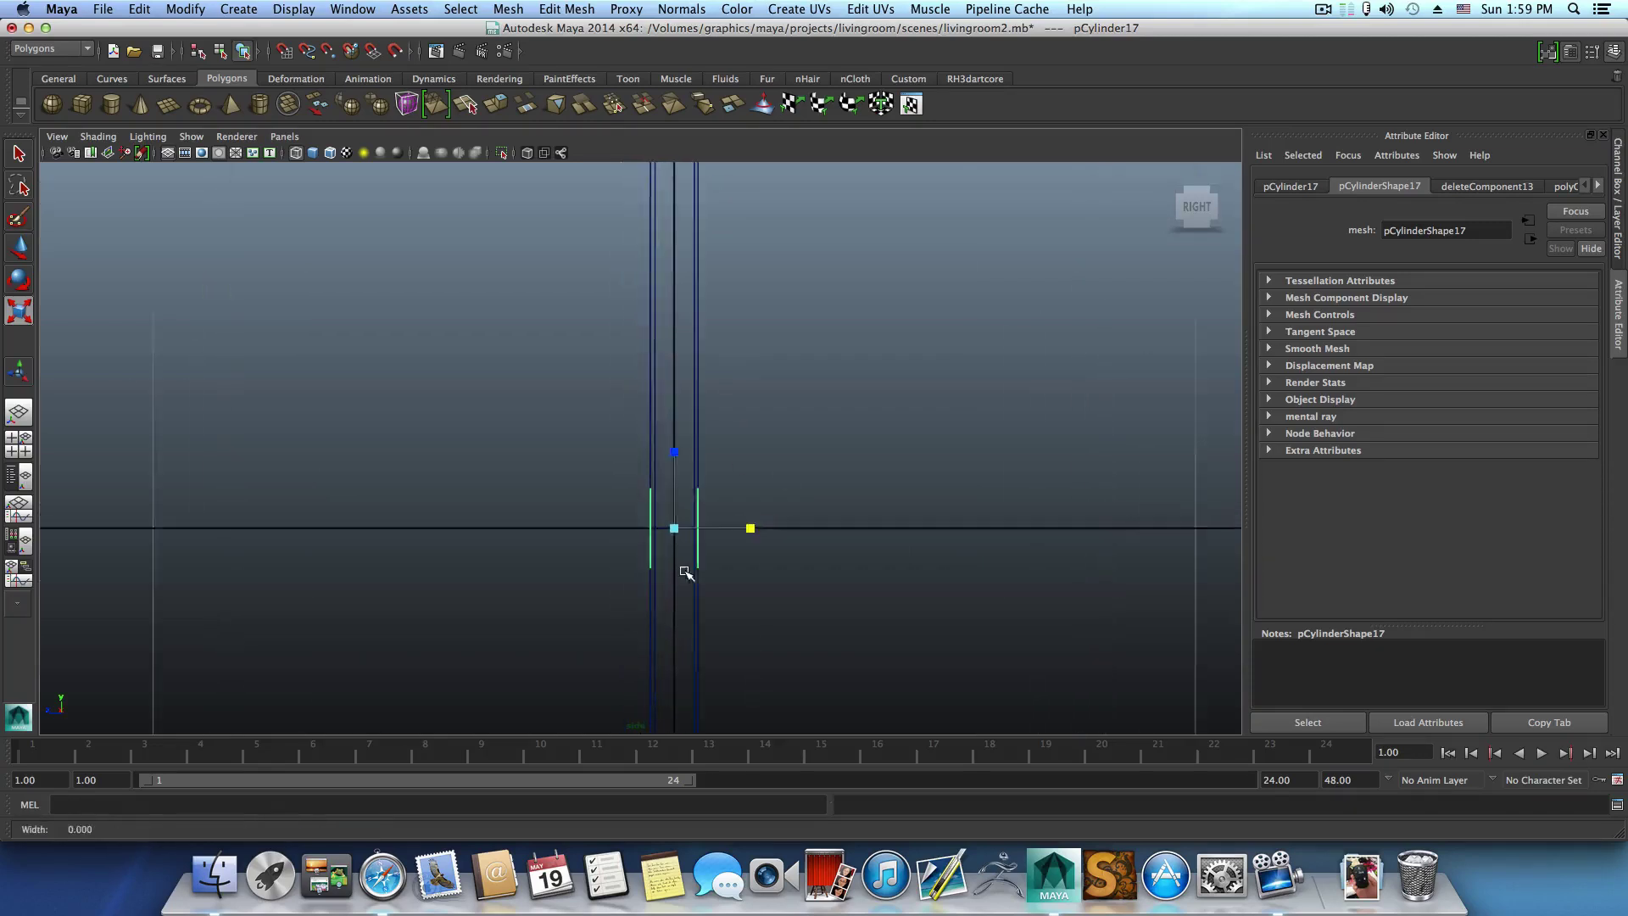
alt+middle_drag(685, 540, 663, 491)
scroll(666, 513, up, 2)
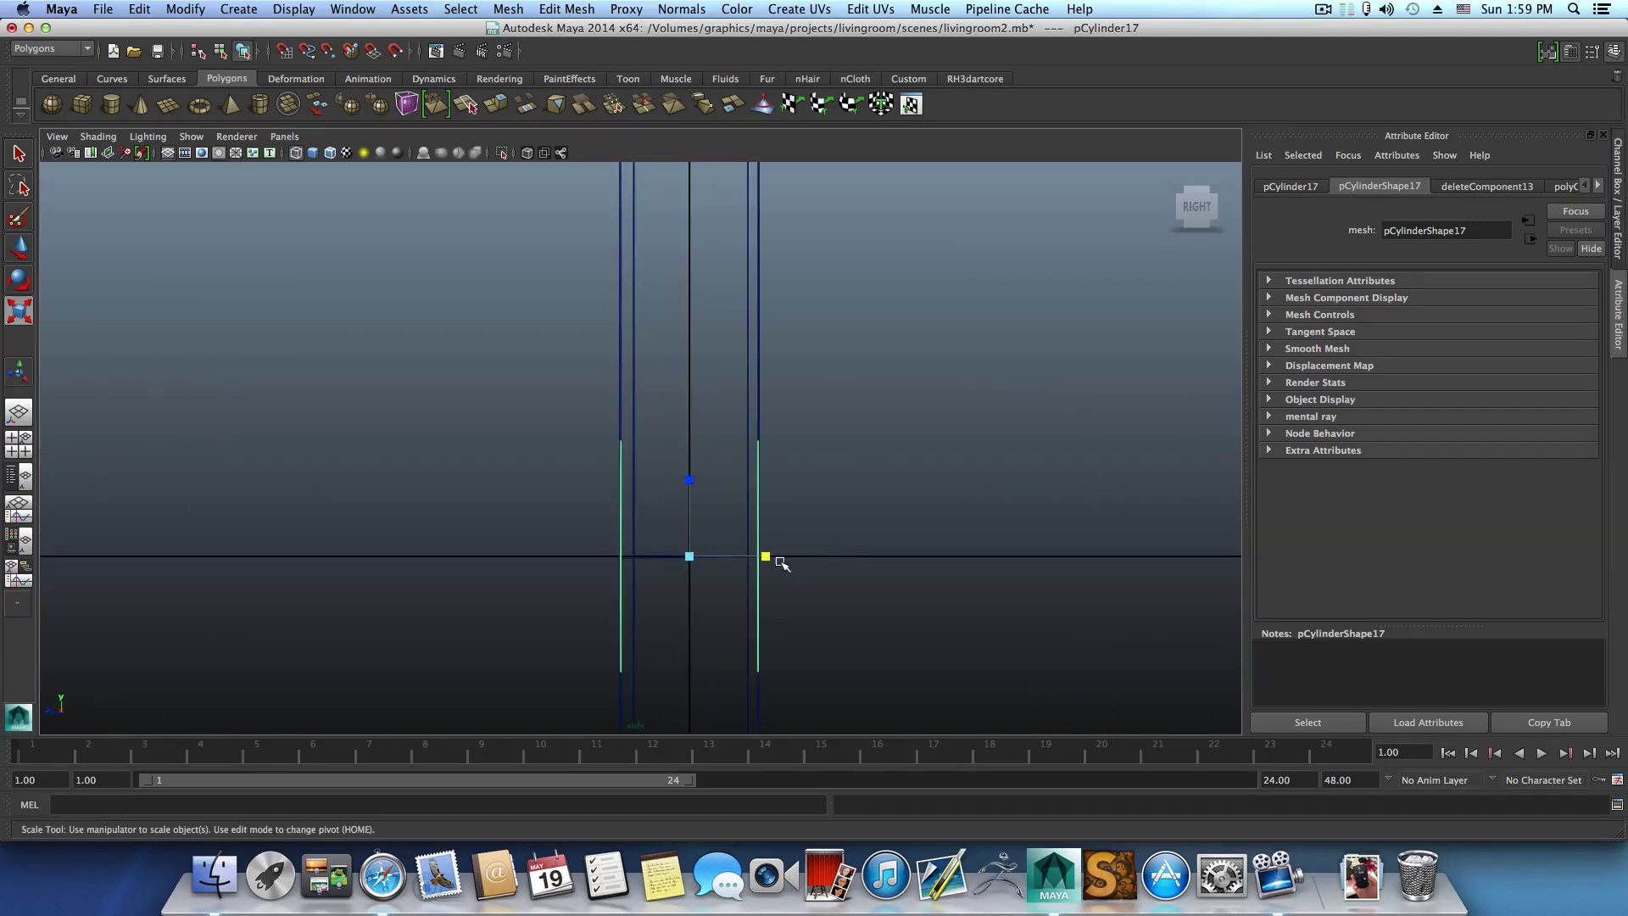
scroll(763, 526, up, 2)
alt+middle_drag(771, 560, 759, 521)
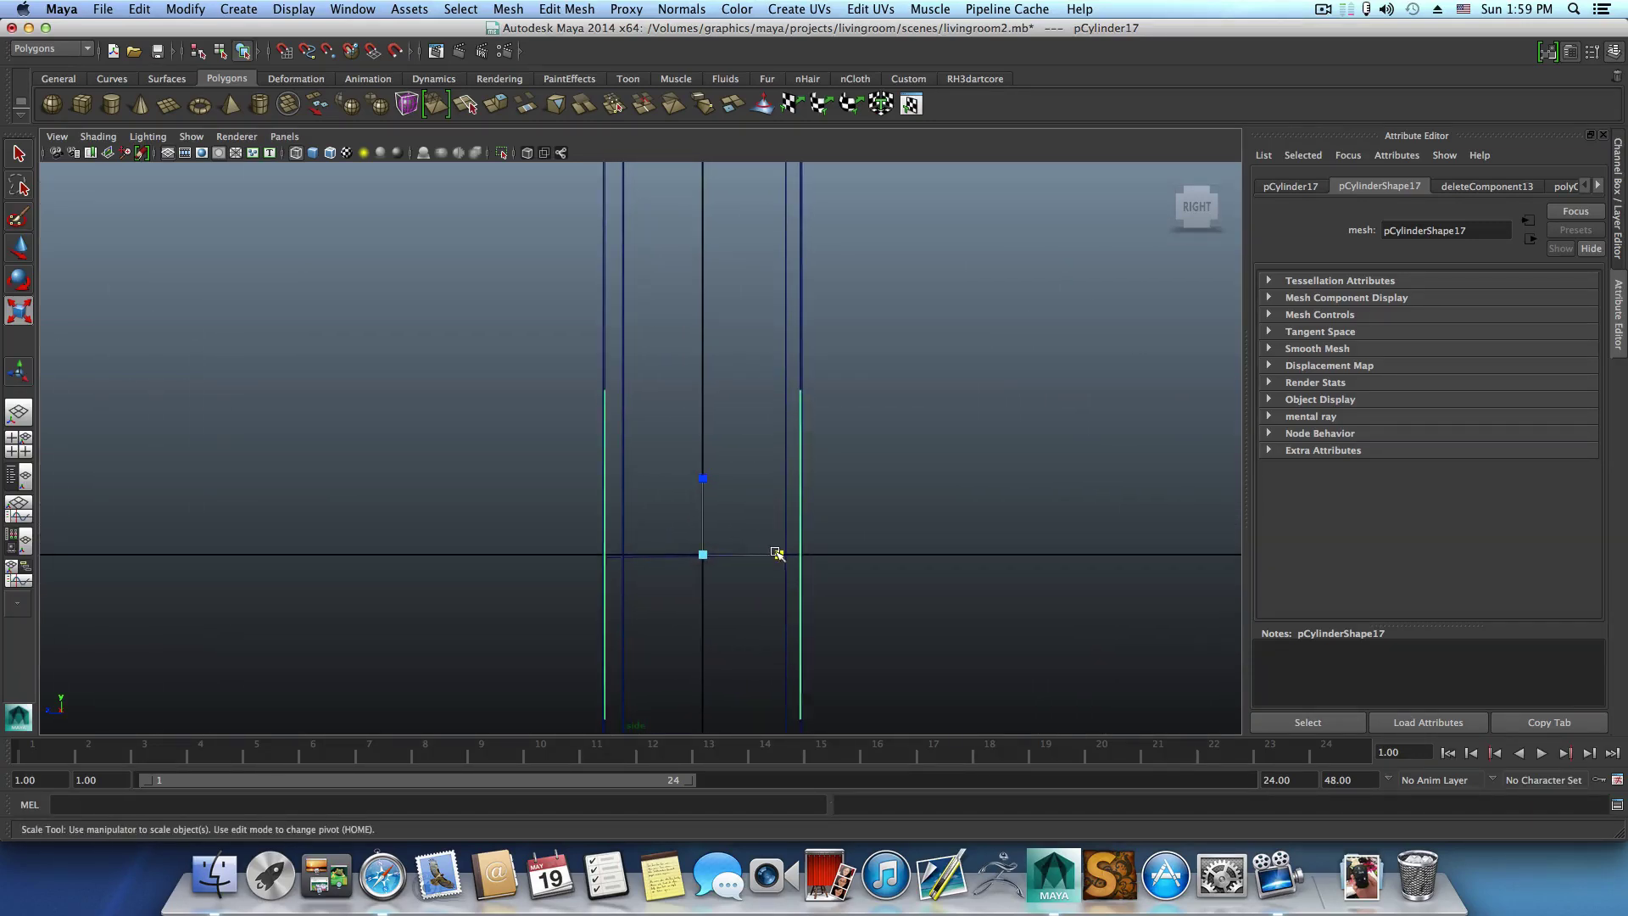
drag(777, 553, 779, 555)
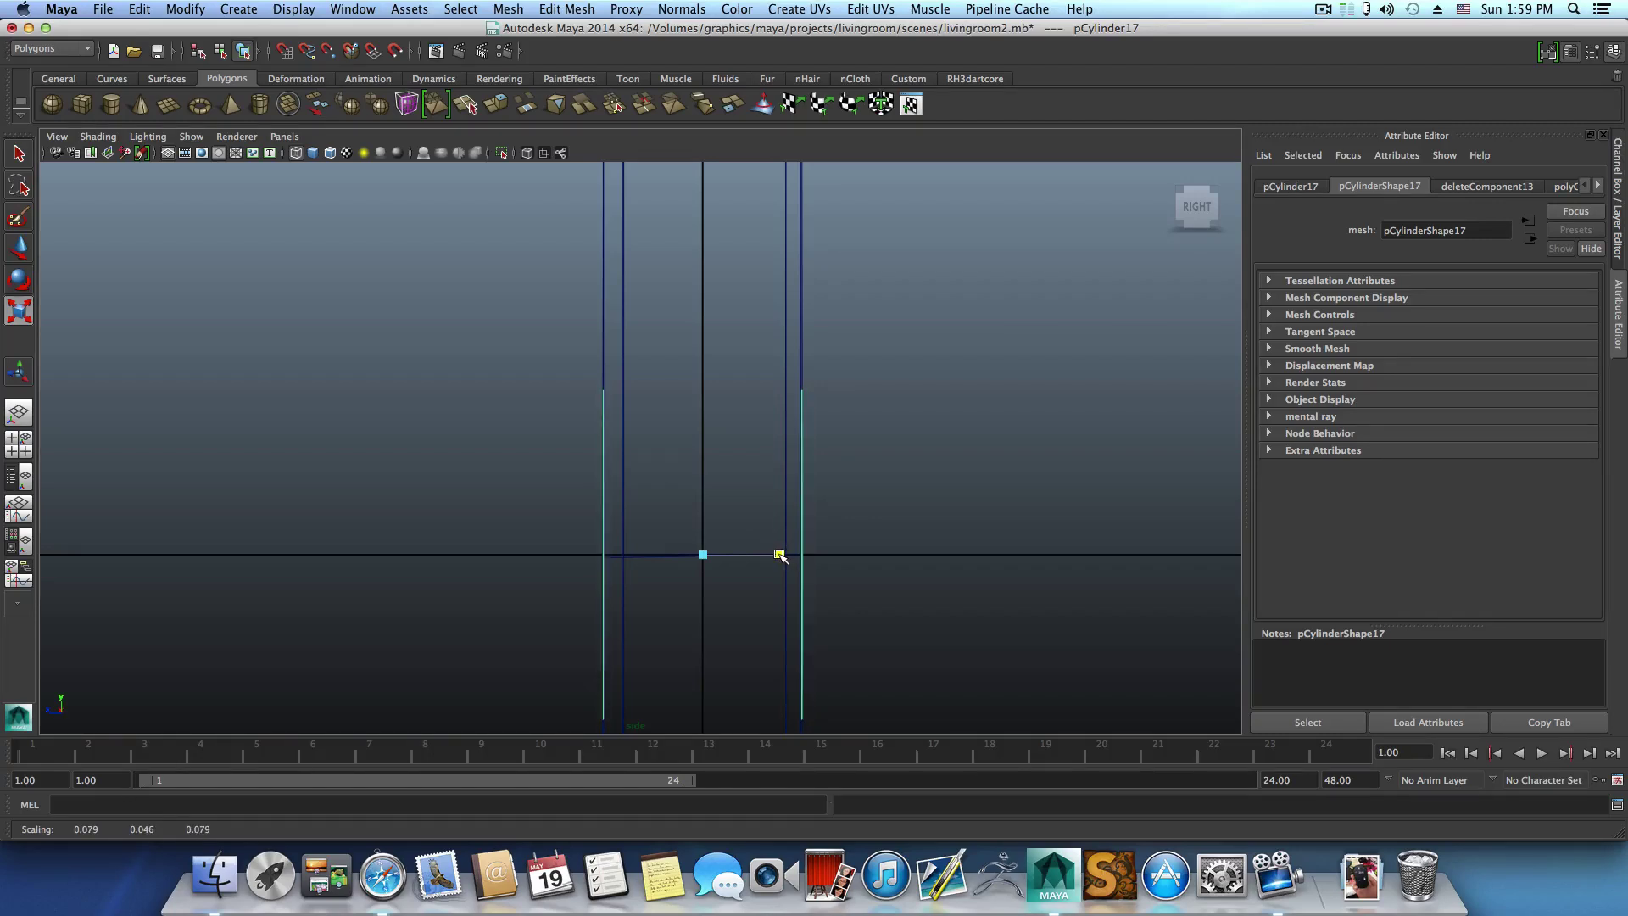
key(space)
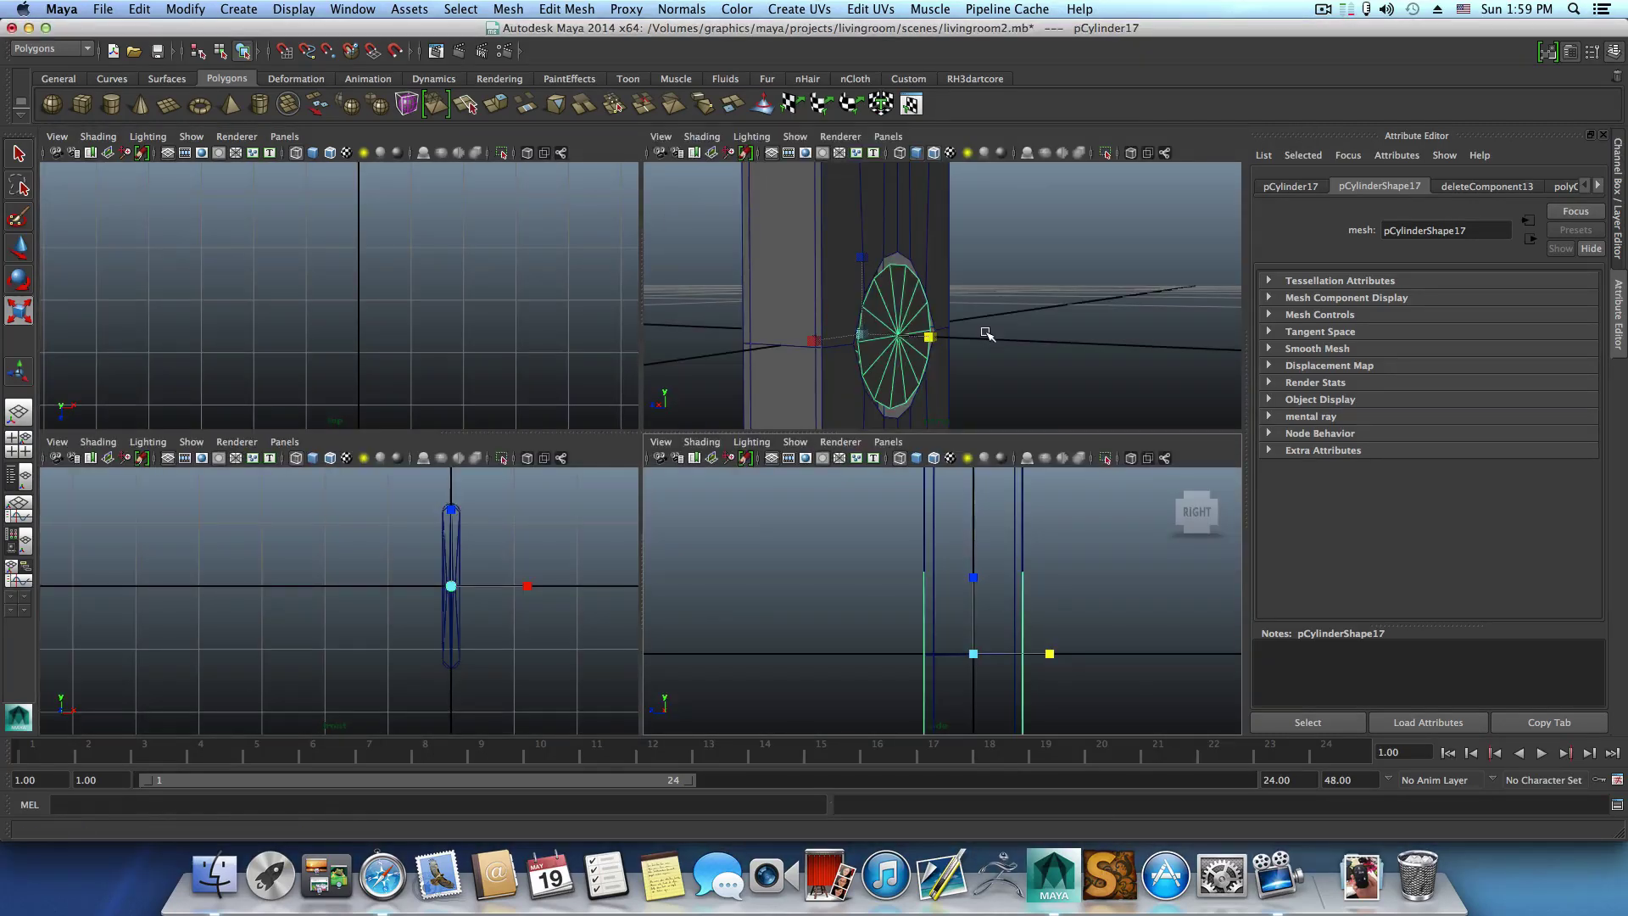
key(space)
Combine the post and the two caps into one mesh and start the Merge Vertex Tool at the circular hole.
alt+drag(916, 342, 965, 403)
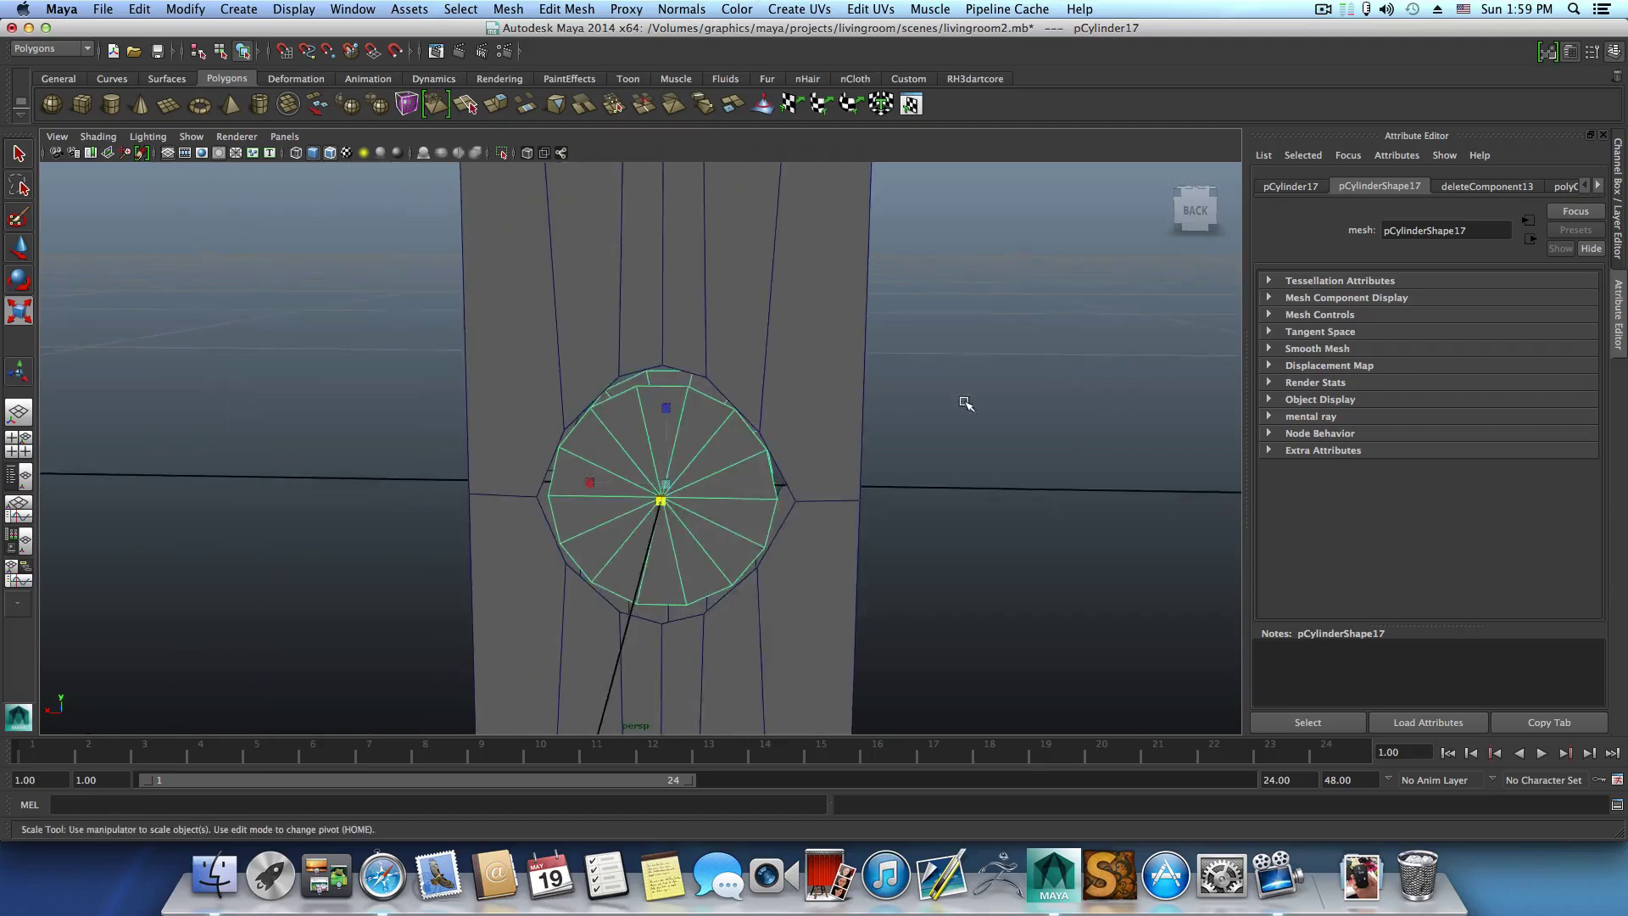
click(805, 317)
shift+click(766, 459)
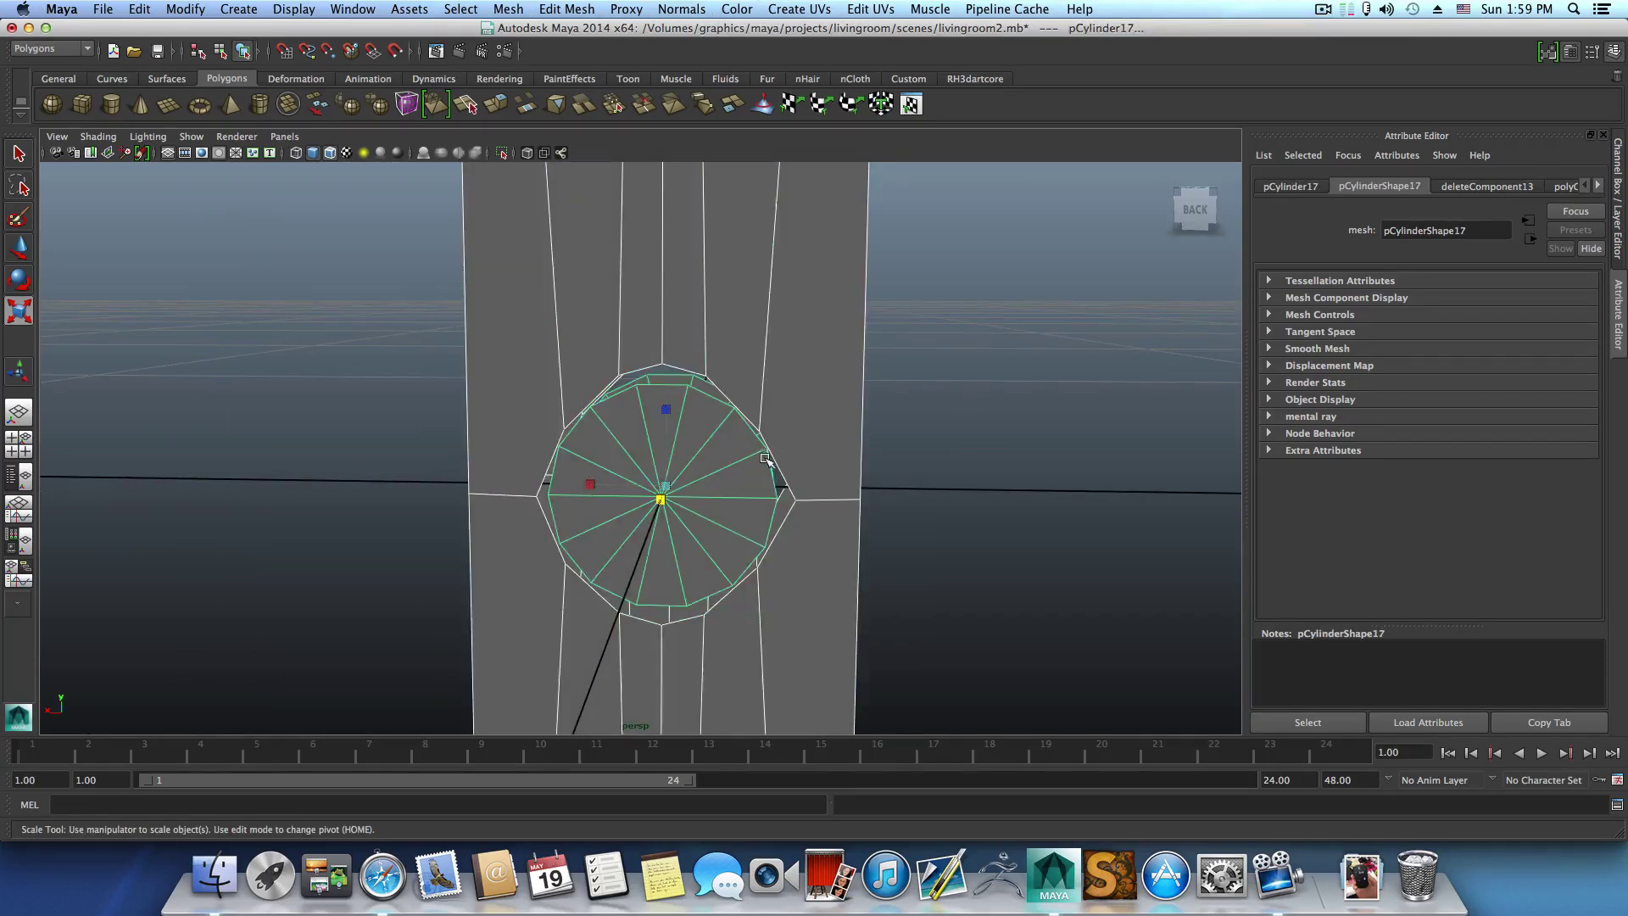
scroll(766, 459, down, 3)
click(513, 9)
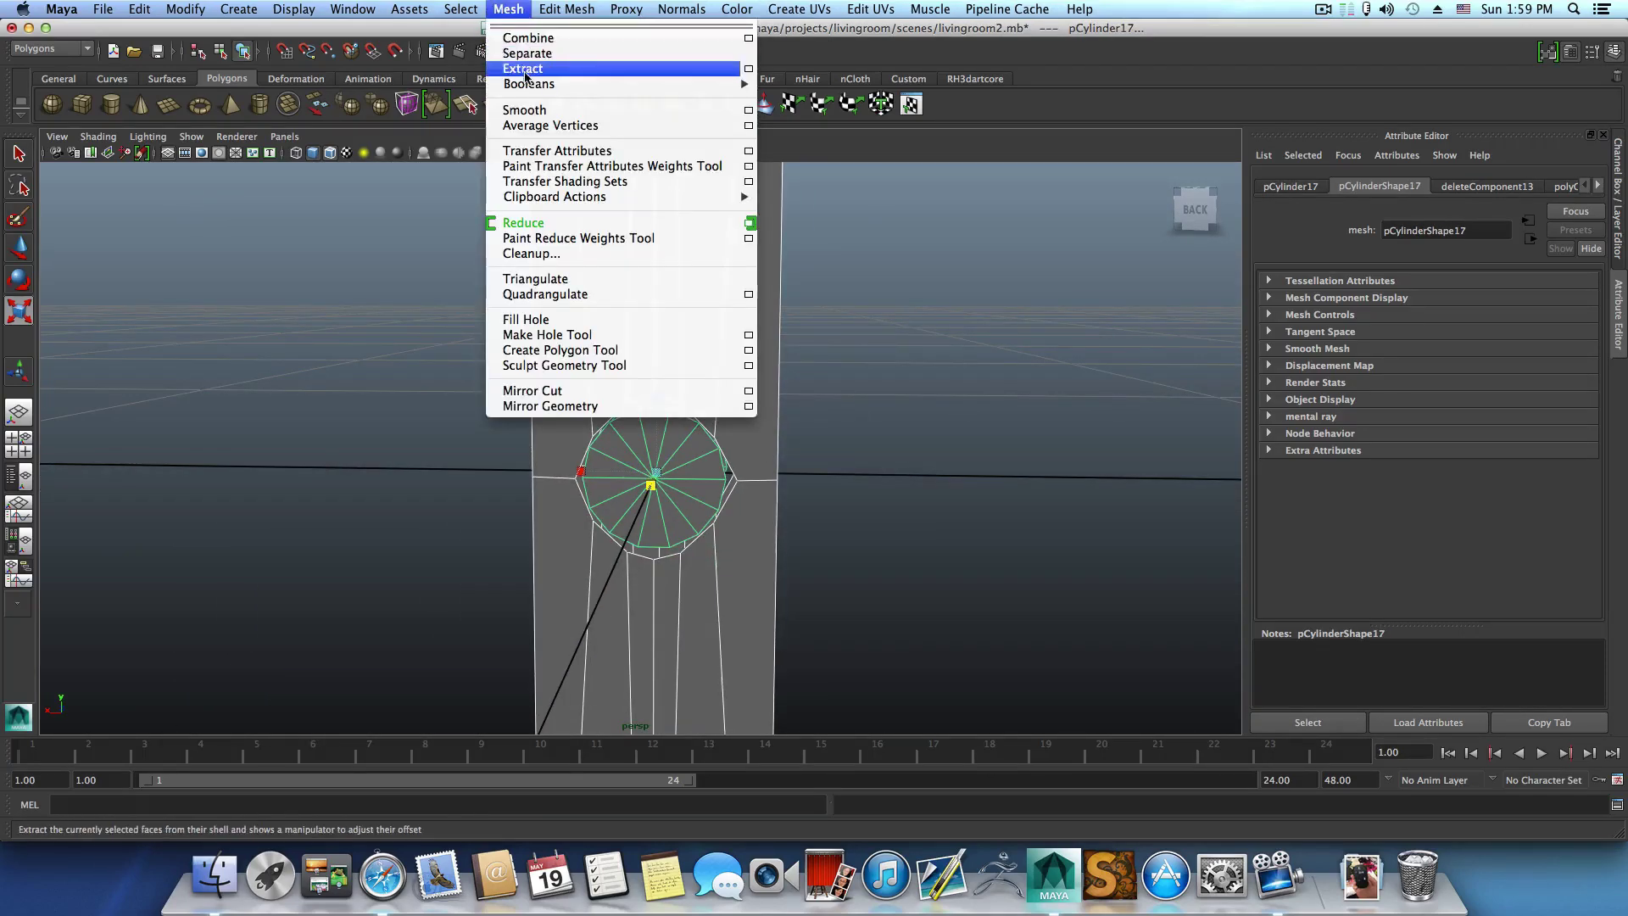
click(521, 37)
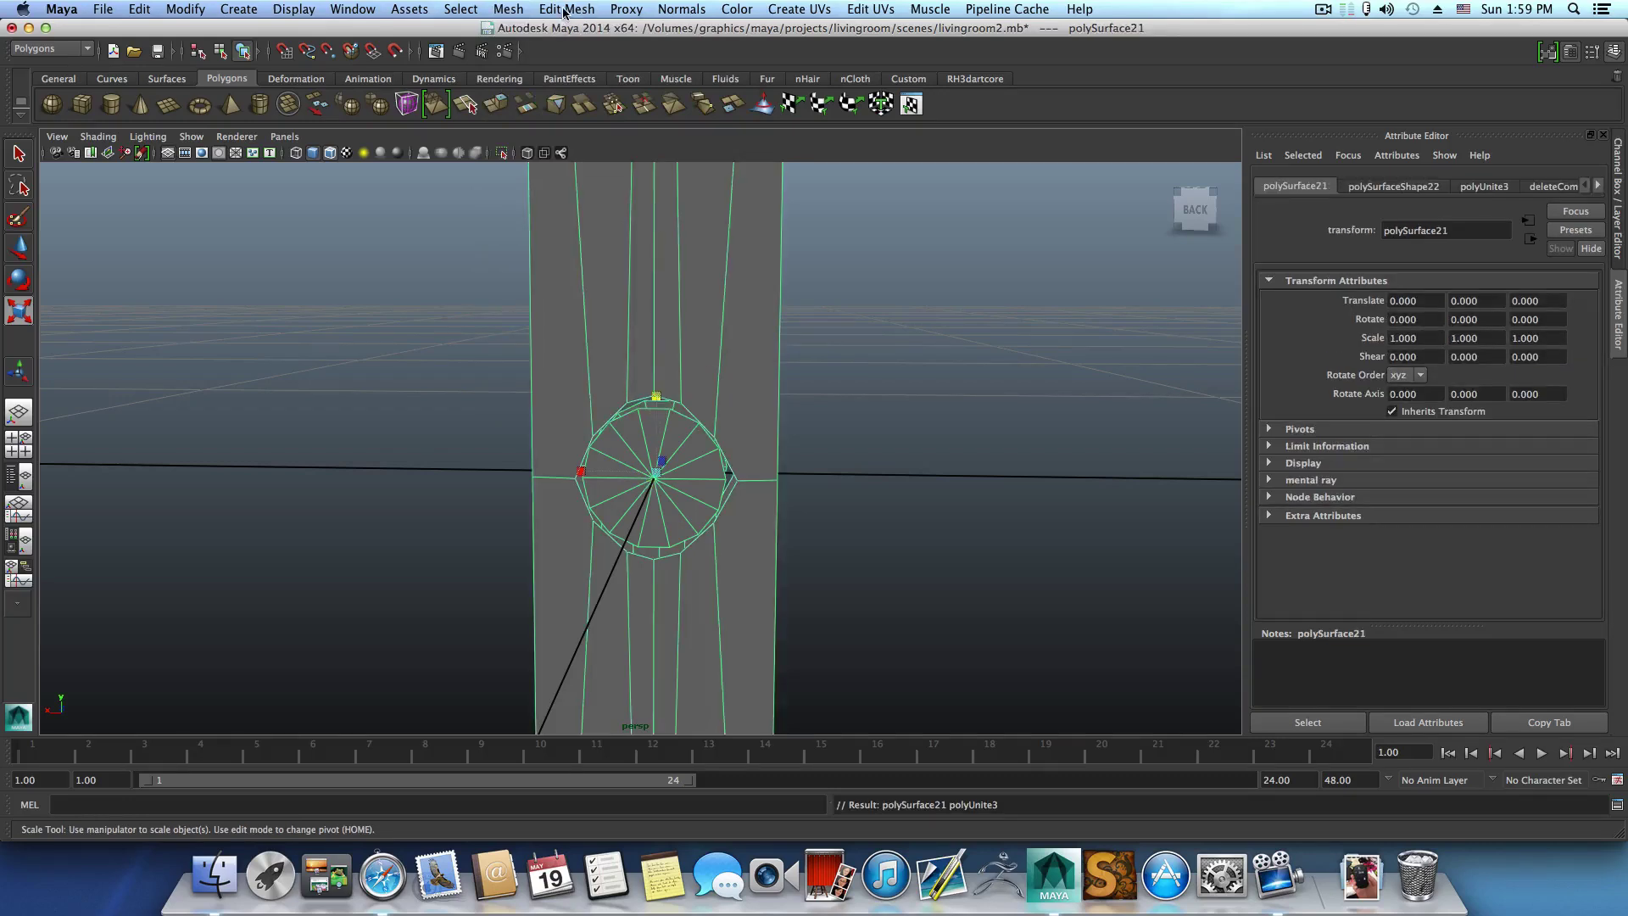
click(566, 9)
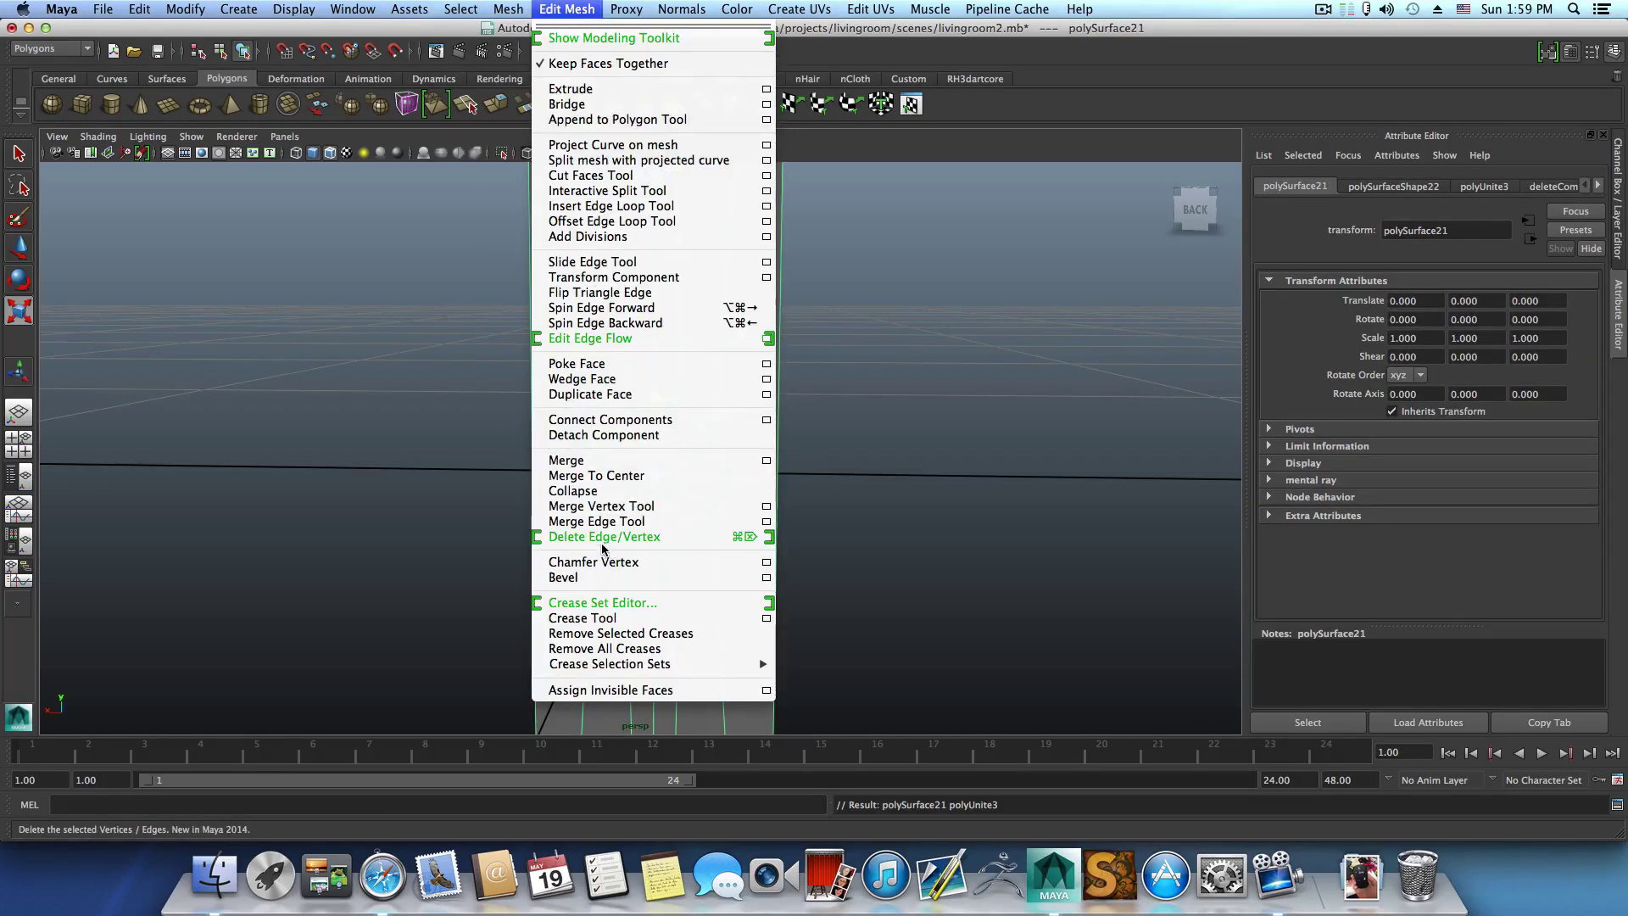
click(602, 505)
scroll(766, 567, up, 5)
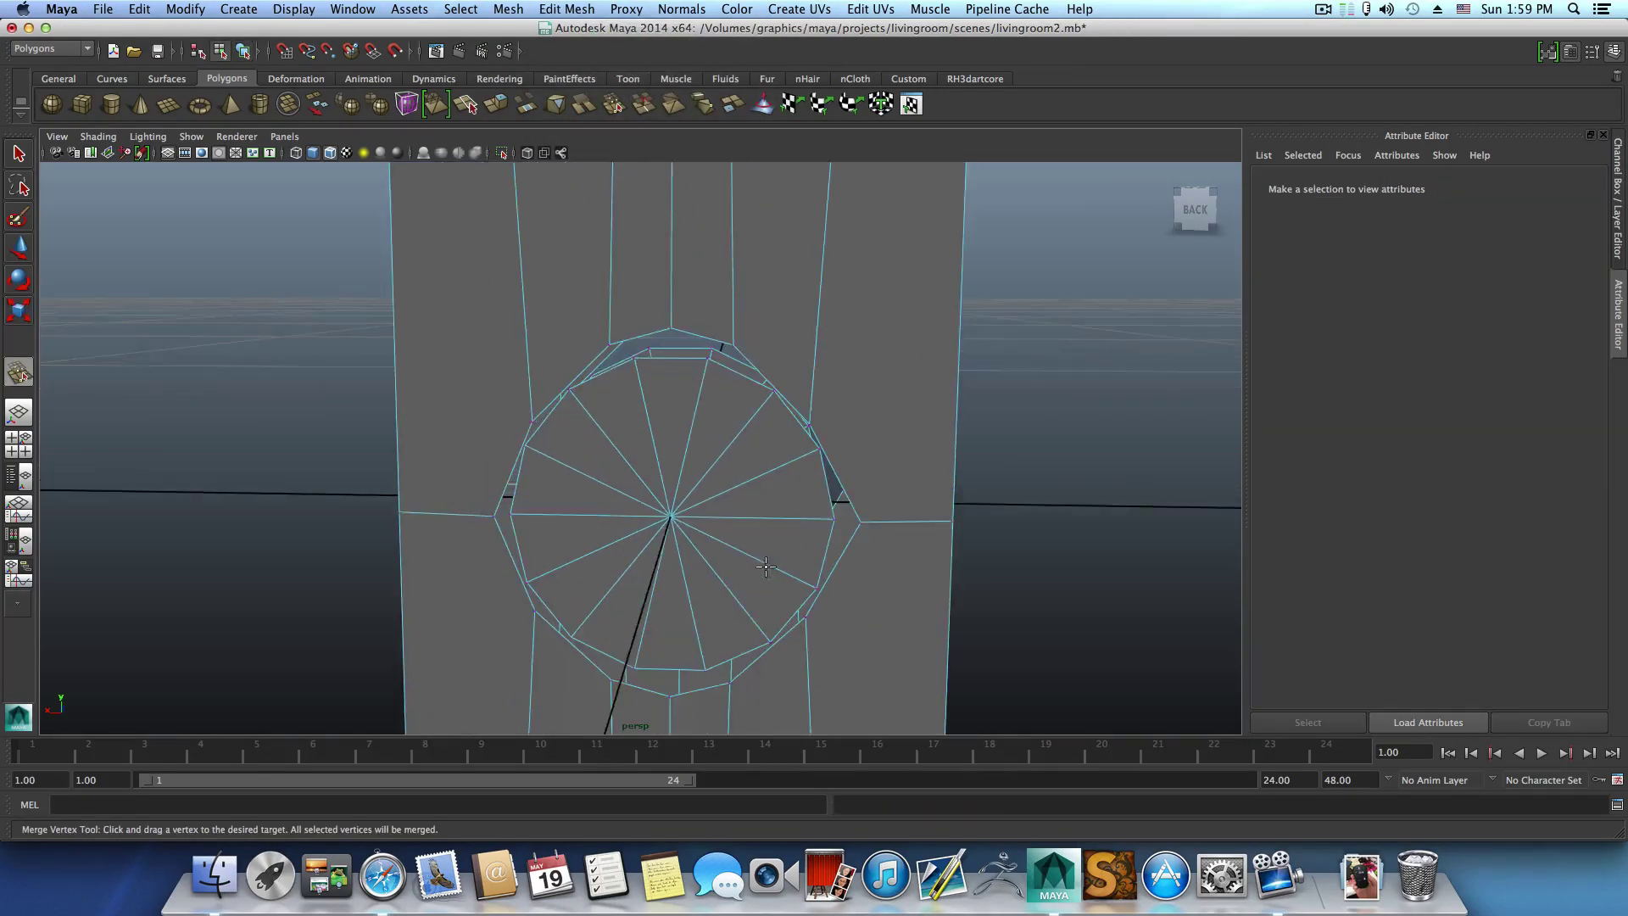
mouse_move(766, 566)
alt+mouse_down()
mouse_move(788, 529)
mouse_move(698, 562)
mouse_move(785, 573)
mouse_move(770, 555)
alt+mouse_up()
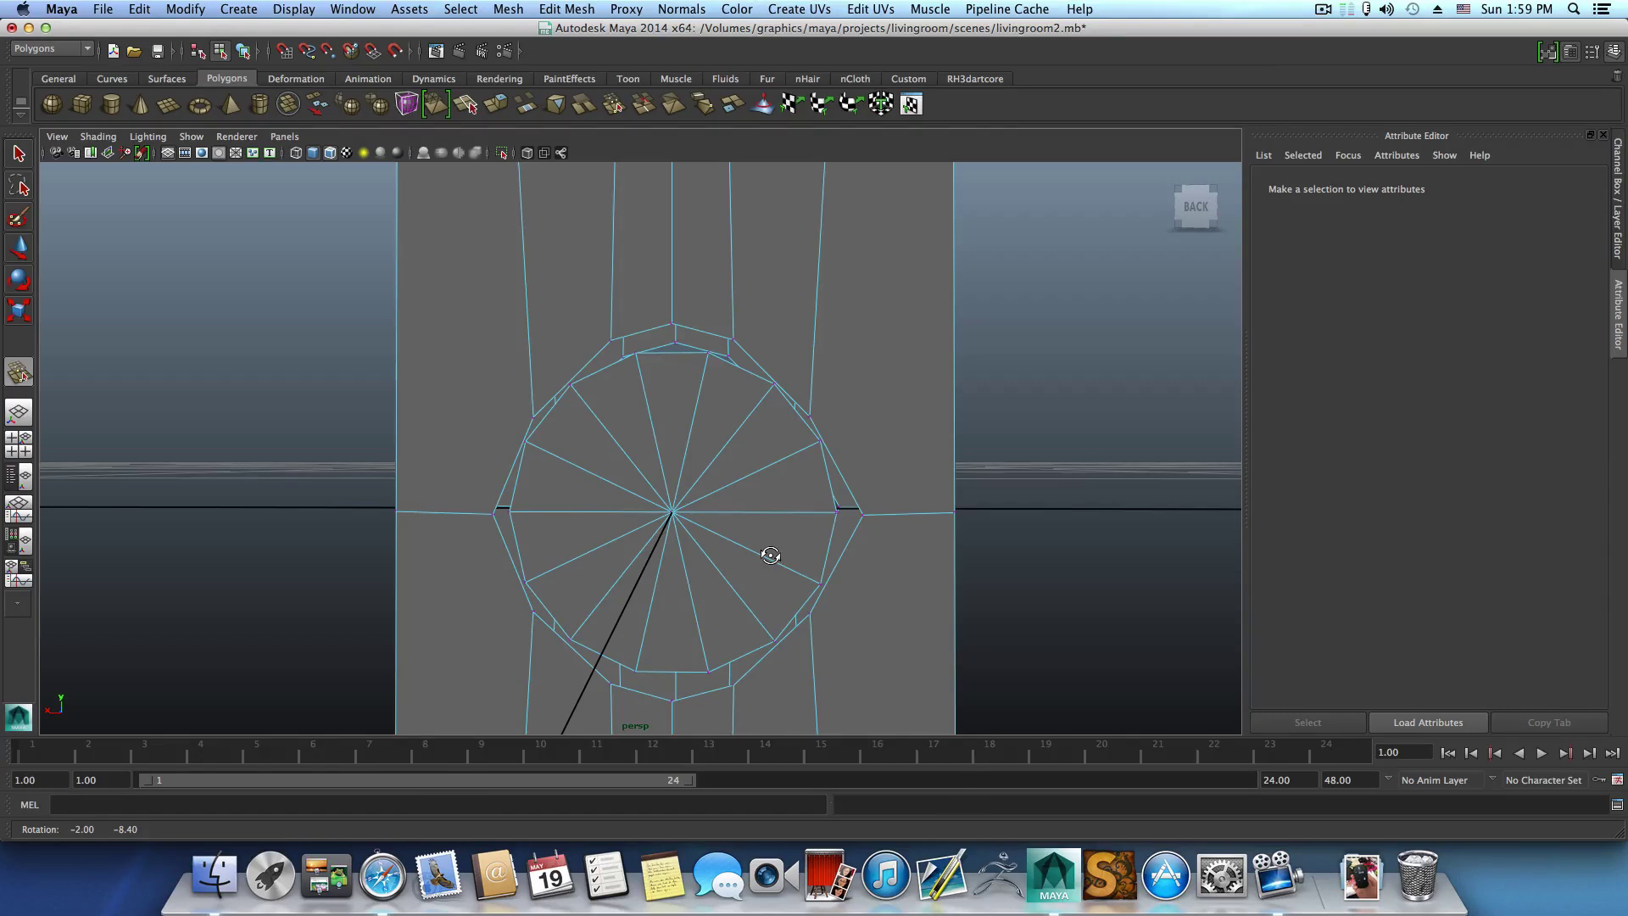
Return to object mode and undo the combining of the post and caps.
key(F8)
scroll(769, 555, down, 4)
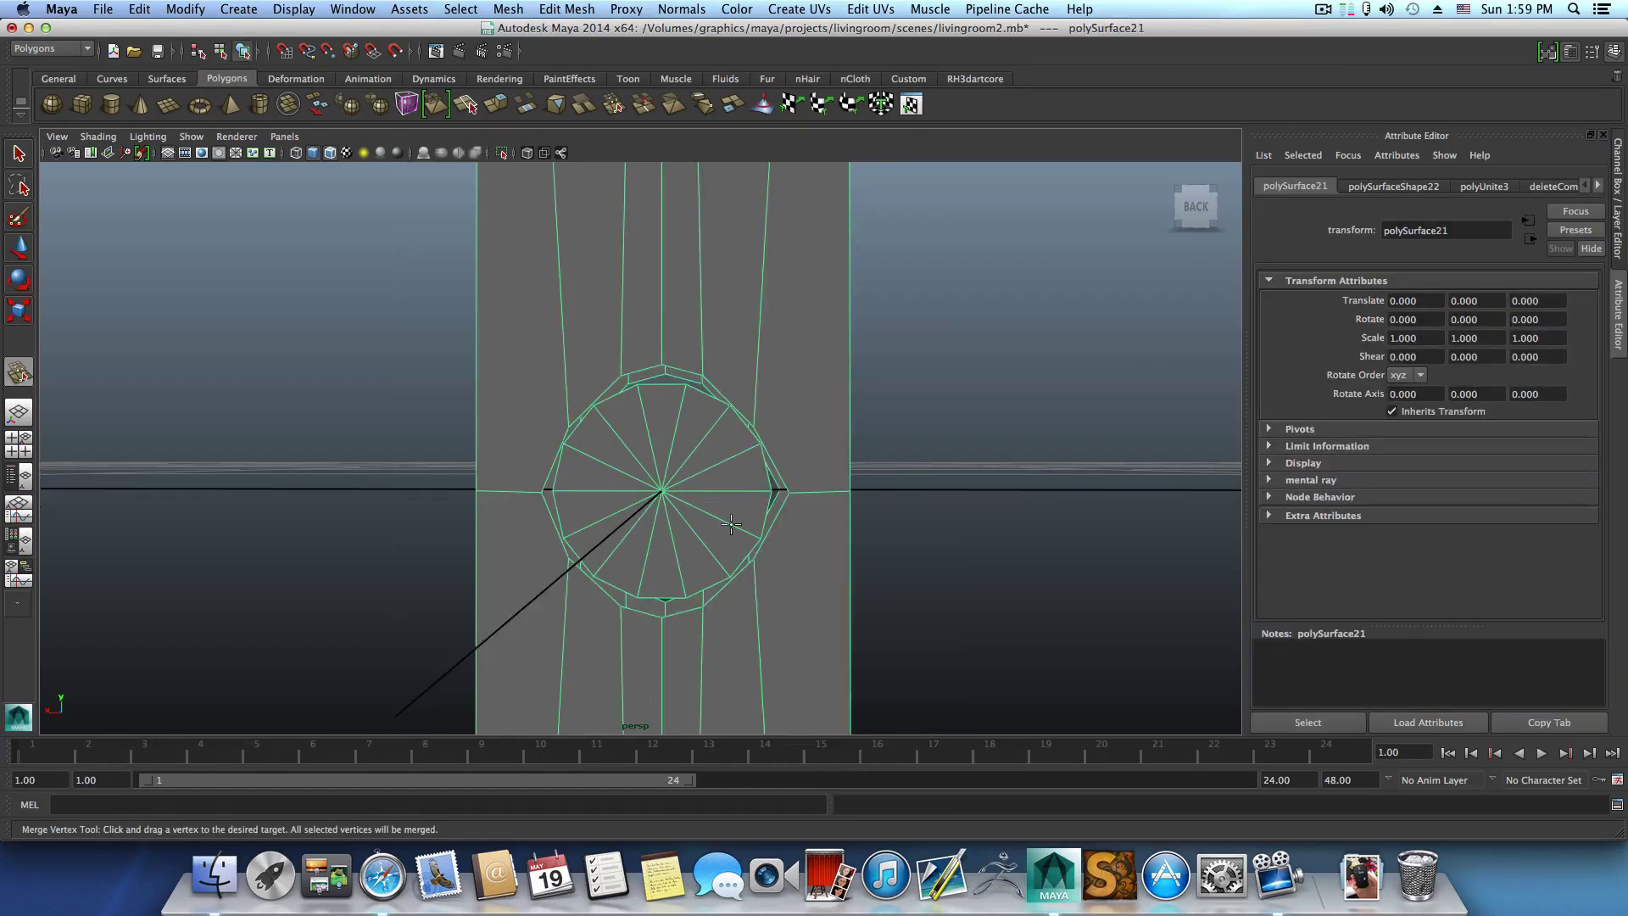
key(super+z)
key(super+z)
key(super+z)
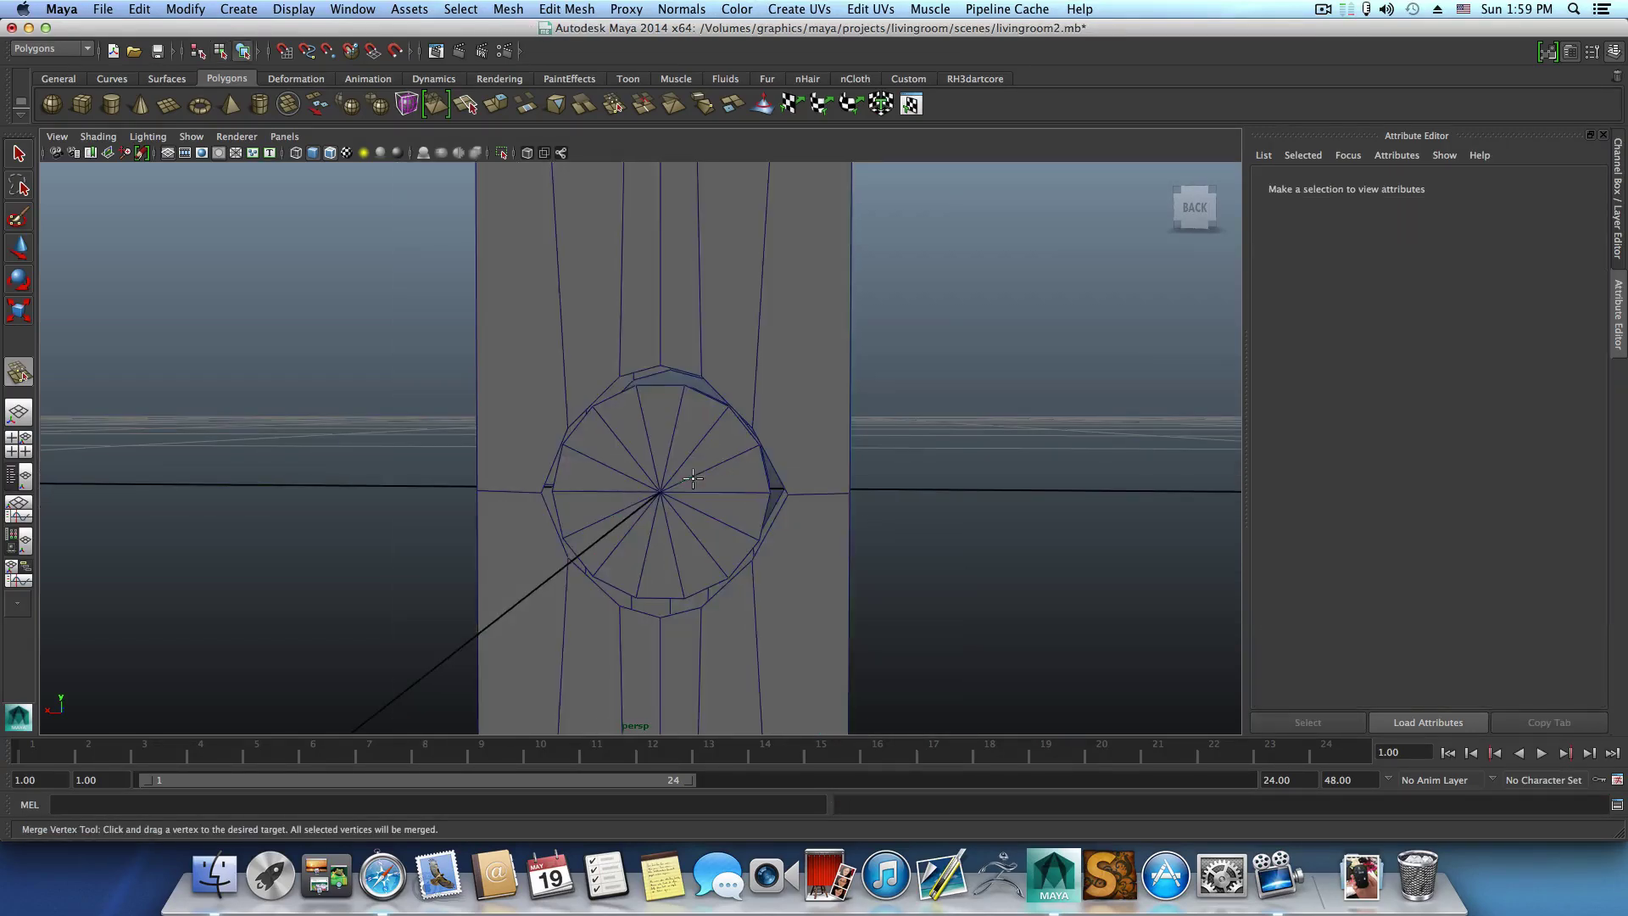
Select the caps and rotate them to 60 degrees about Z to align their vertices with the post's circular outline.
key(q)
click(709, 491)
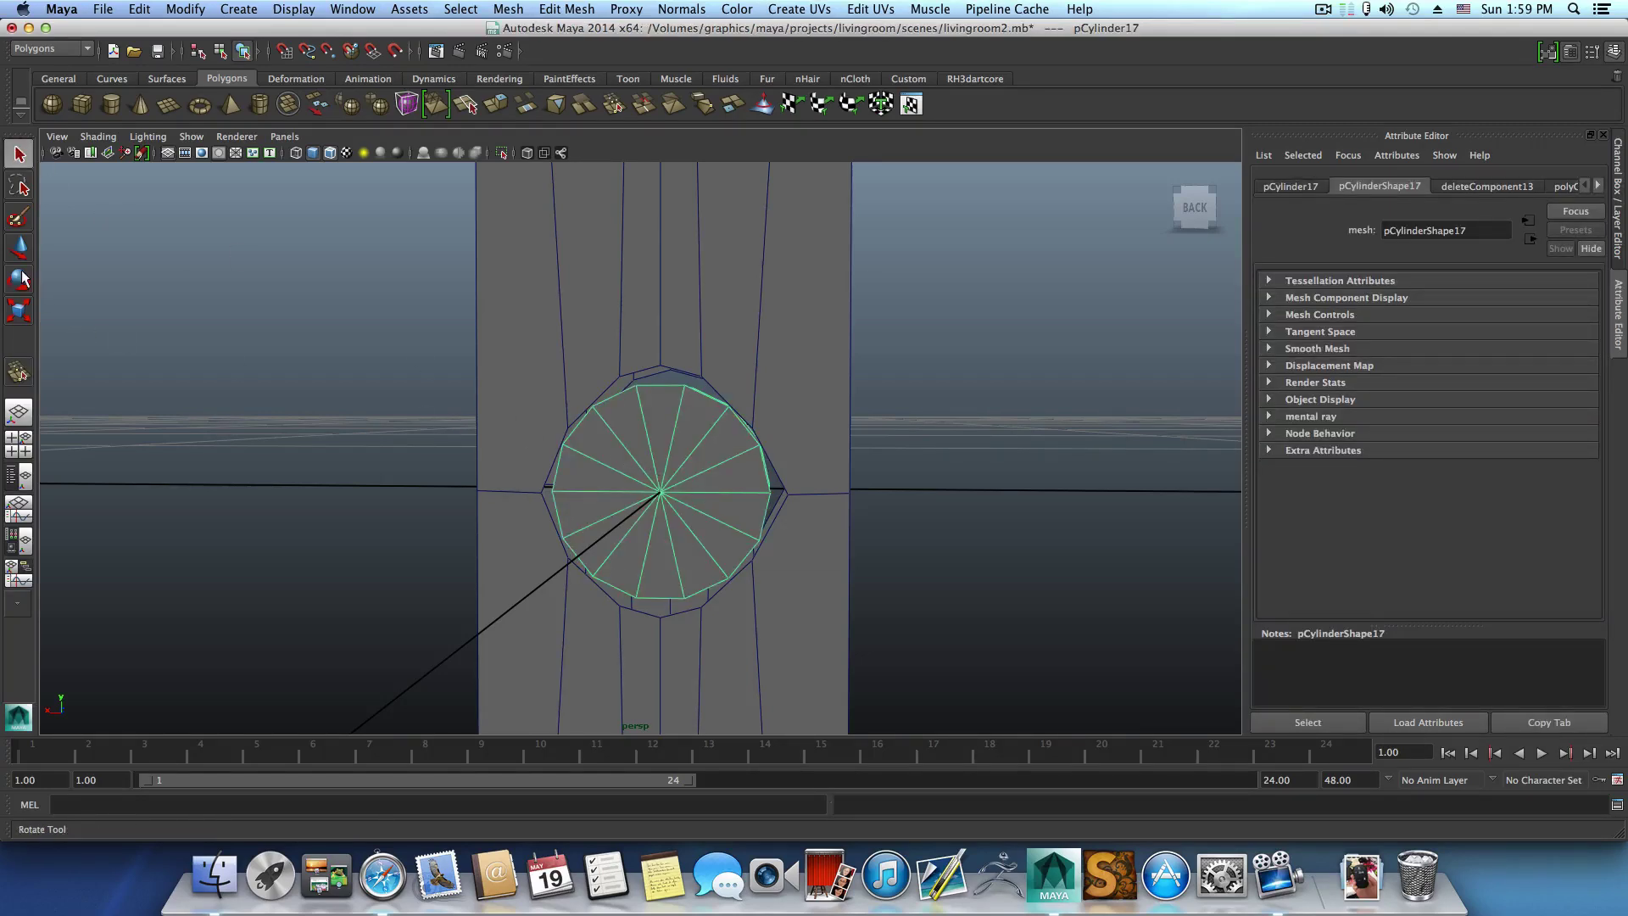
key(e)
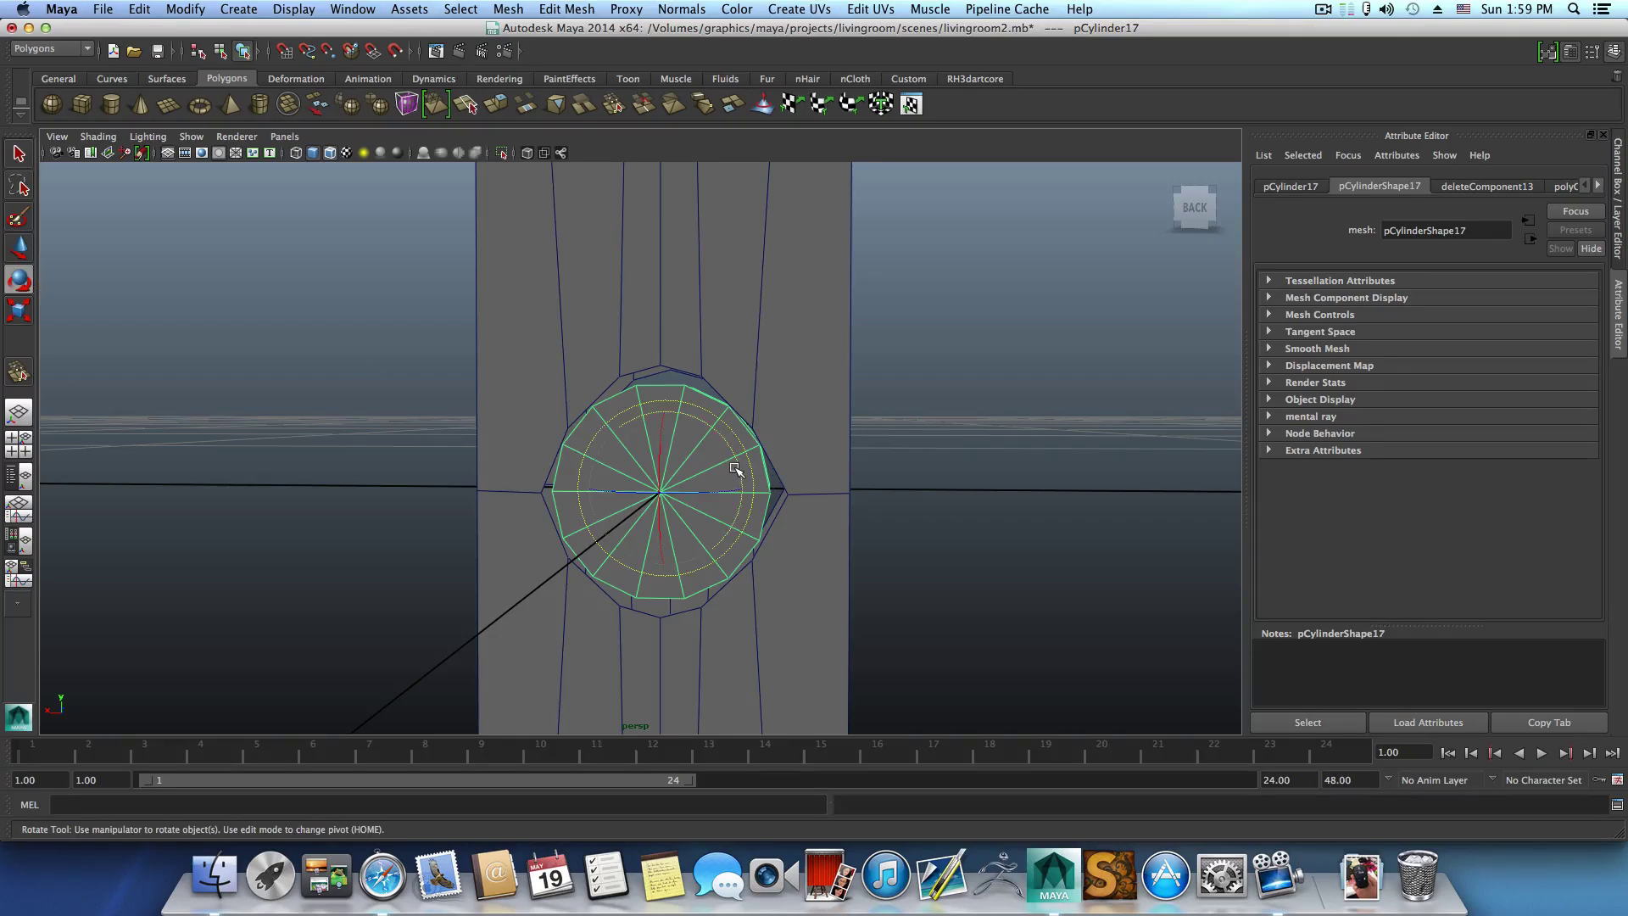
drag(736, 462, 740, 513)
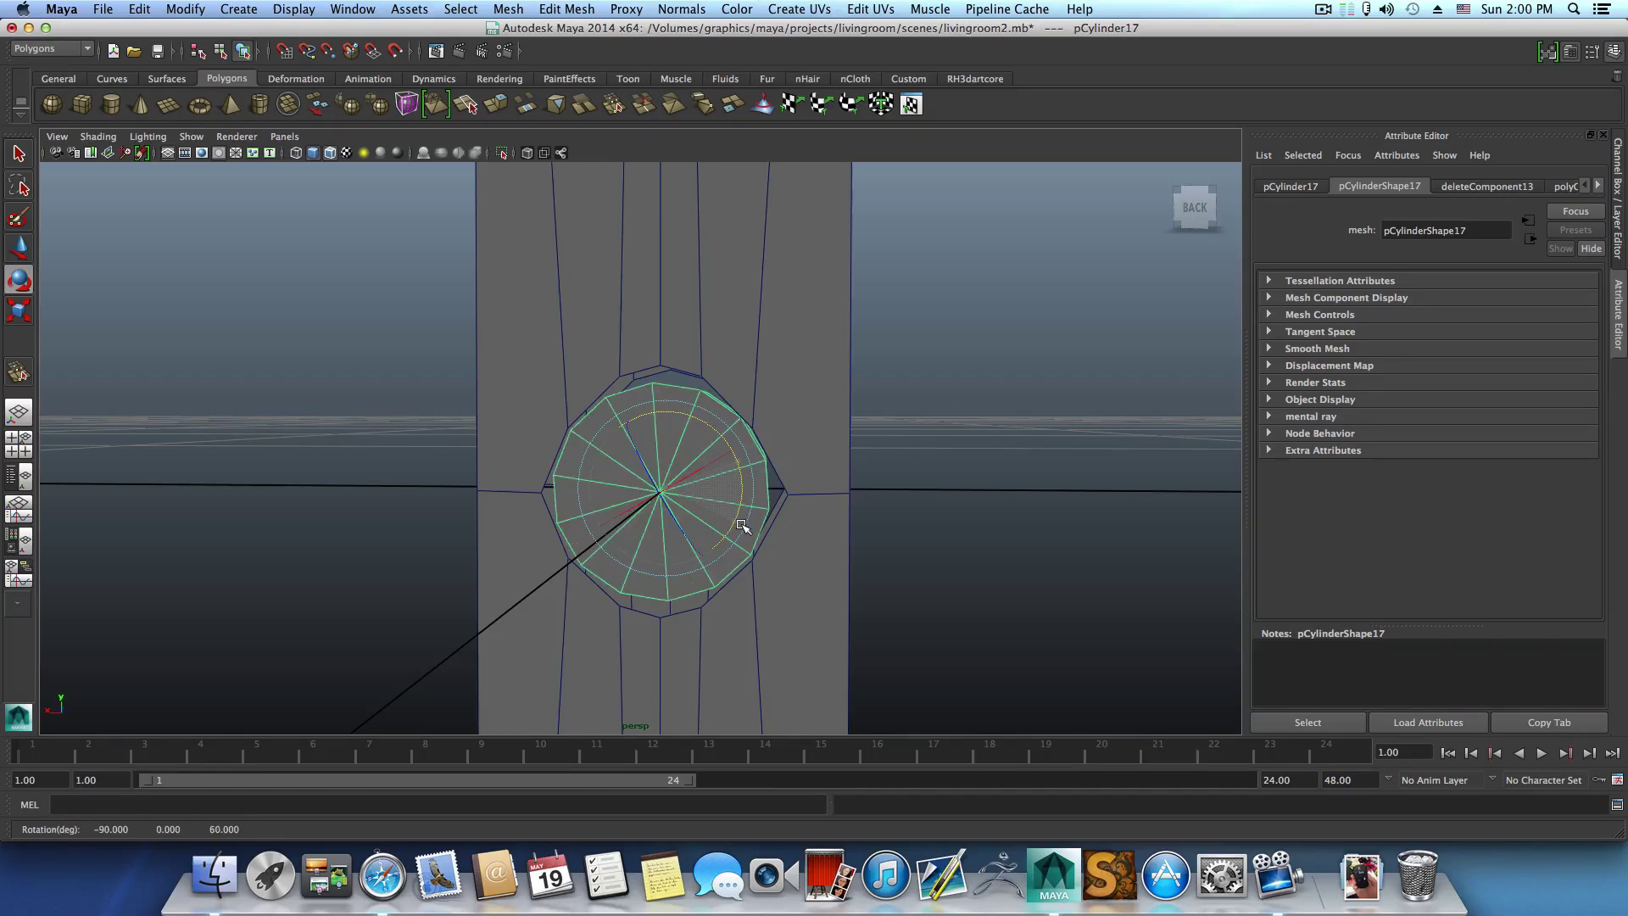
Try rotating the caps further about Z to line their vertices up with the post's circular opening.
mouse_move(744, 516)
mouse_down()
mouse_move(735, 454)
mouse_move(767, 494)
mouse_move(755, 498)
mouse_up()
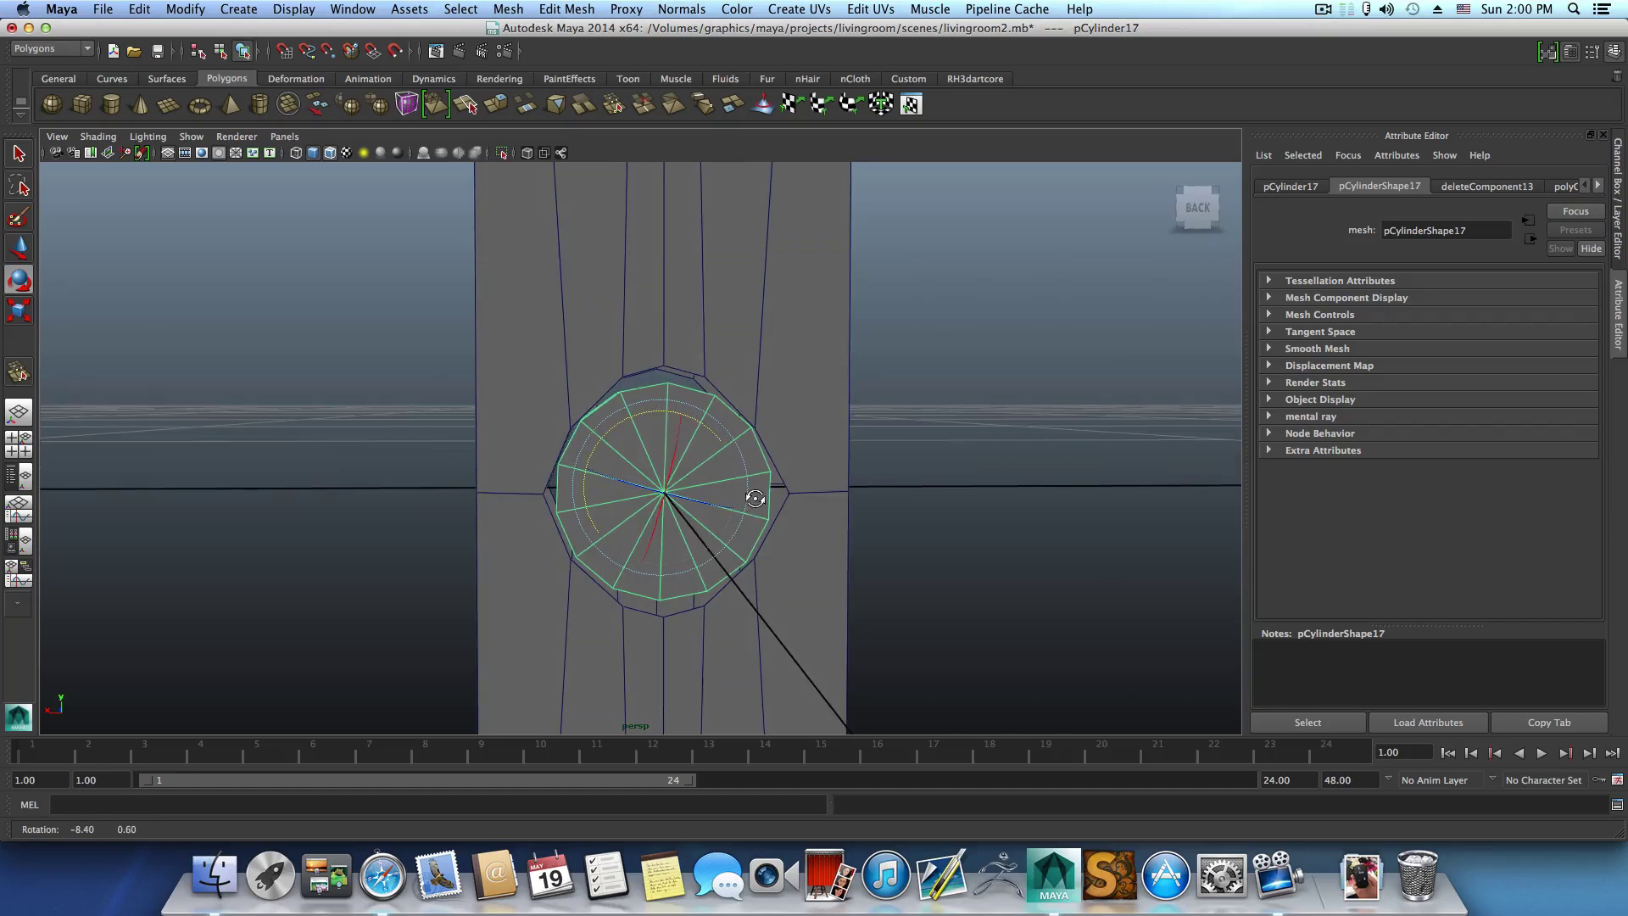
click(712, 434)
mouse_move(707, 571)
alt+mouse_down()
mouse_move(664, 571)
mouse_move(704, 563)
alt+mouse_up()
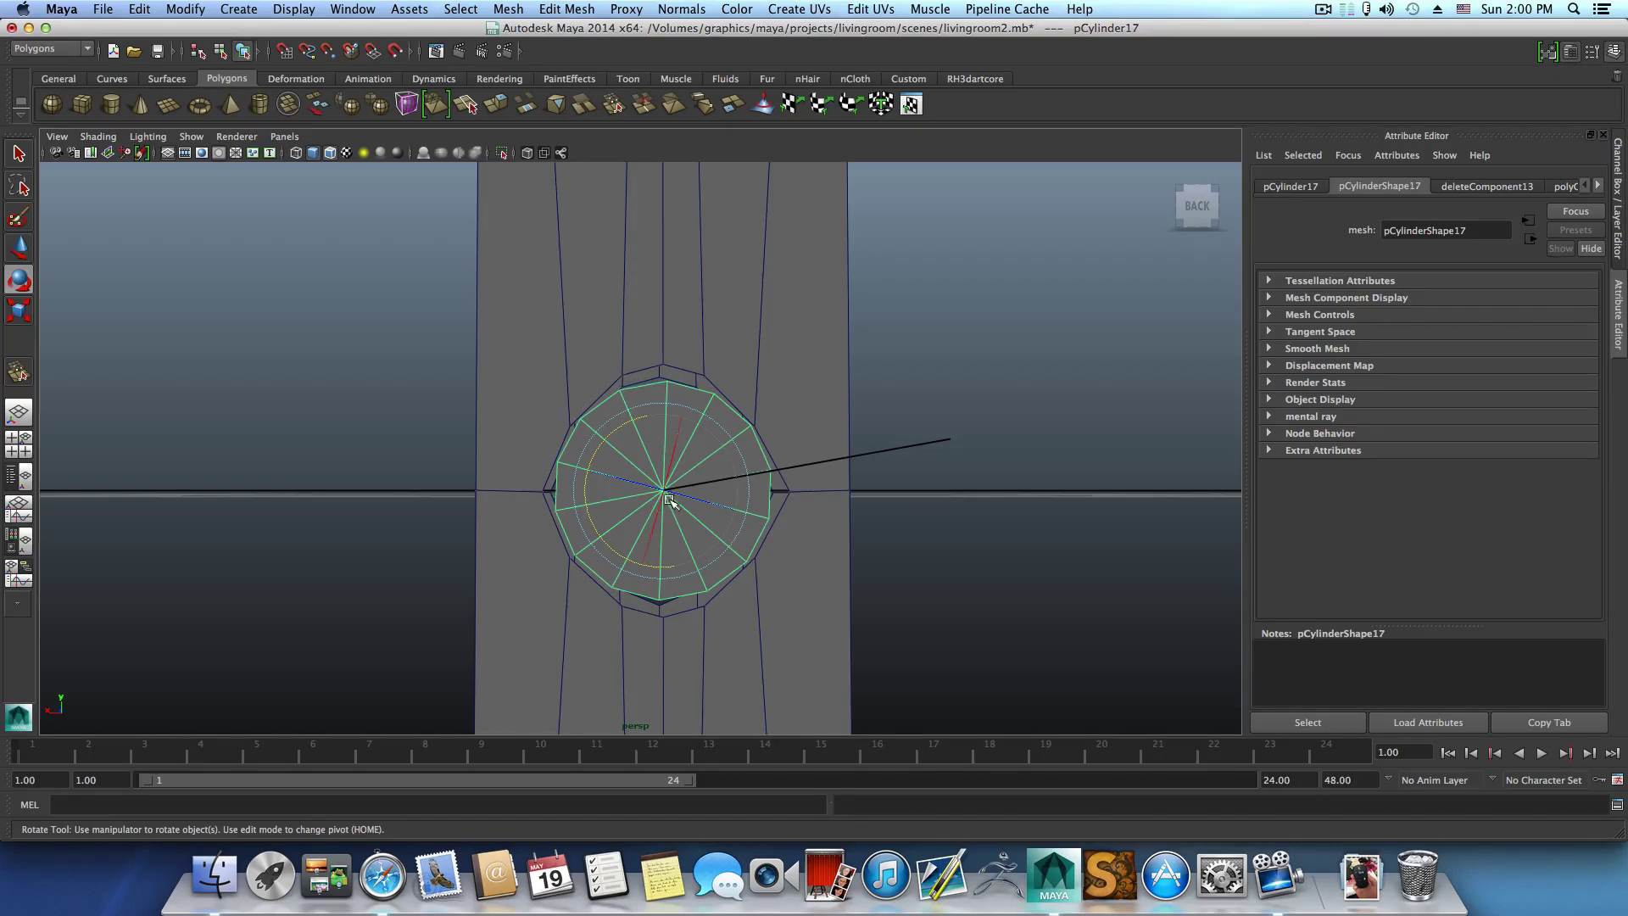
Undo the cap edits back to before the 14-sided cylinder was created, leaving the post's circular opening empty.
key(z)
key(z)
key(z)
key(z)
key(z)
key(z)
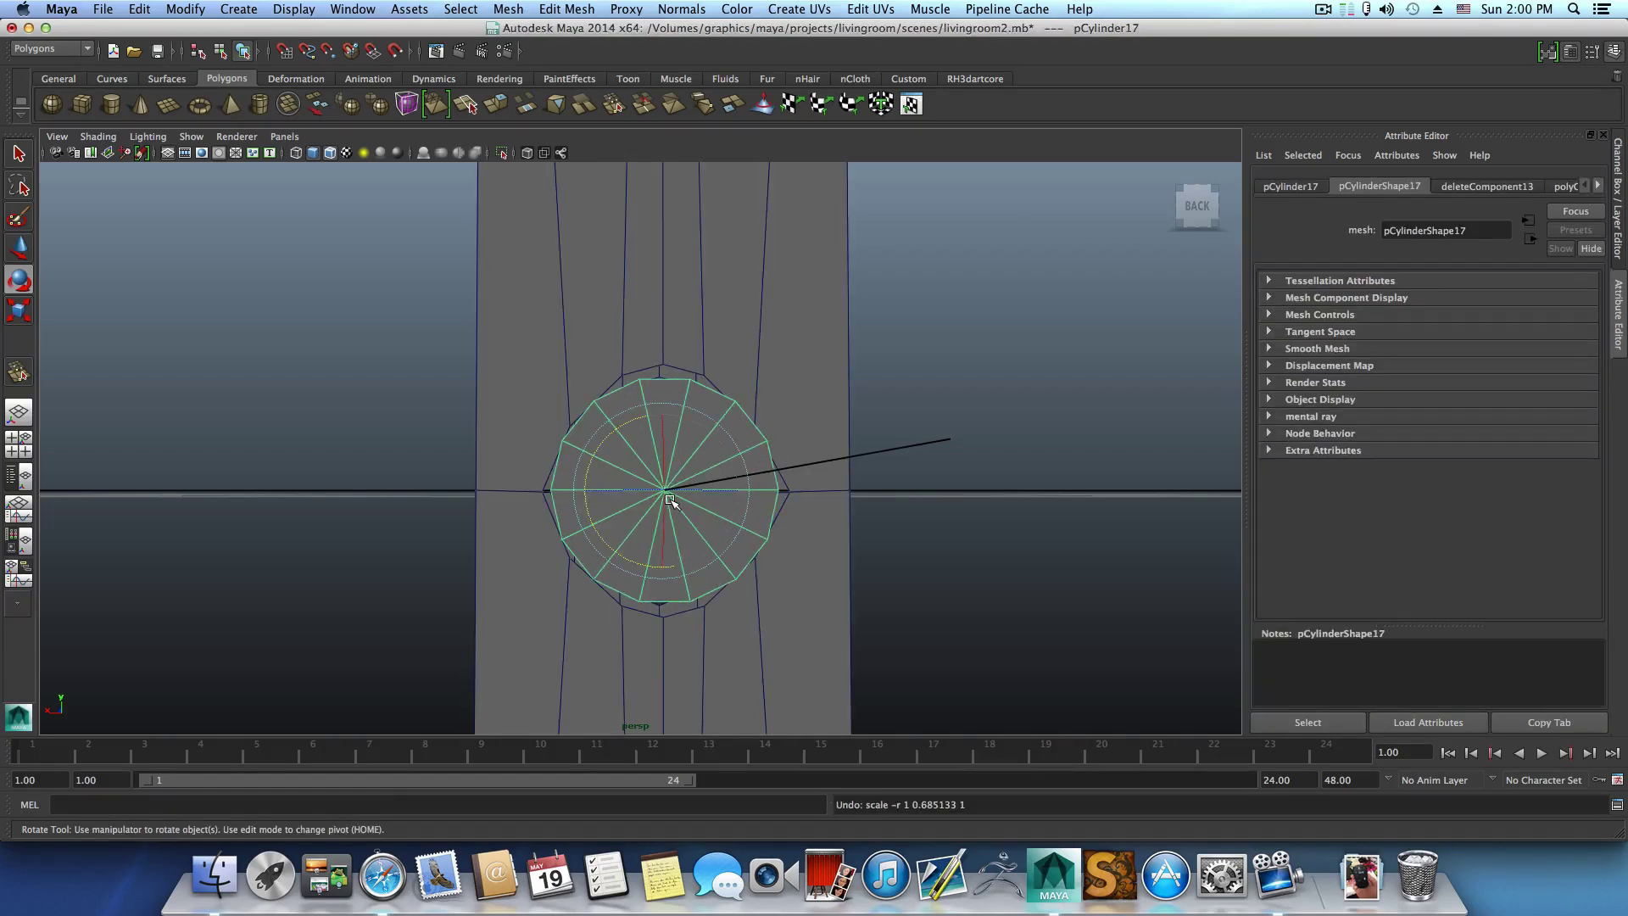
alt+drag(669, 500, 685, 482)
key(z)
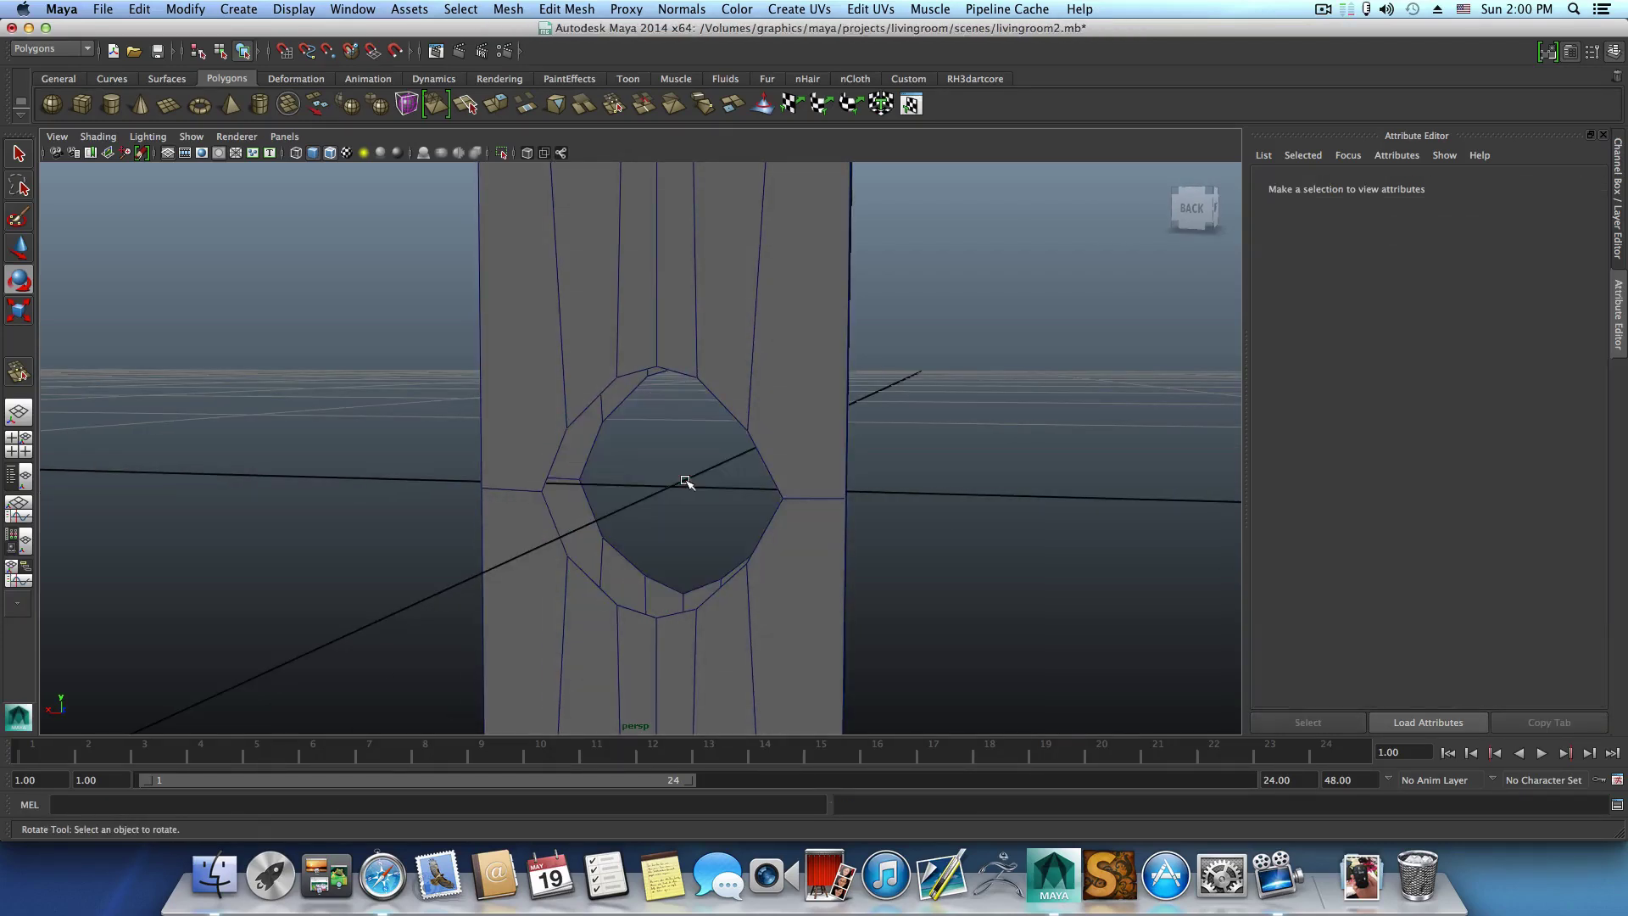
Create a new polygon cylinder at the post's centre and rotate it about X so its caps face the circular openings.
click(111, 104)
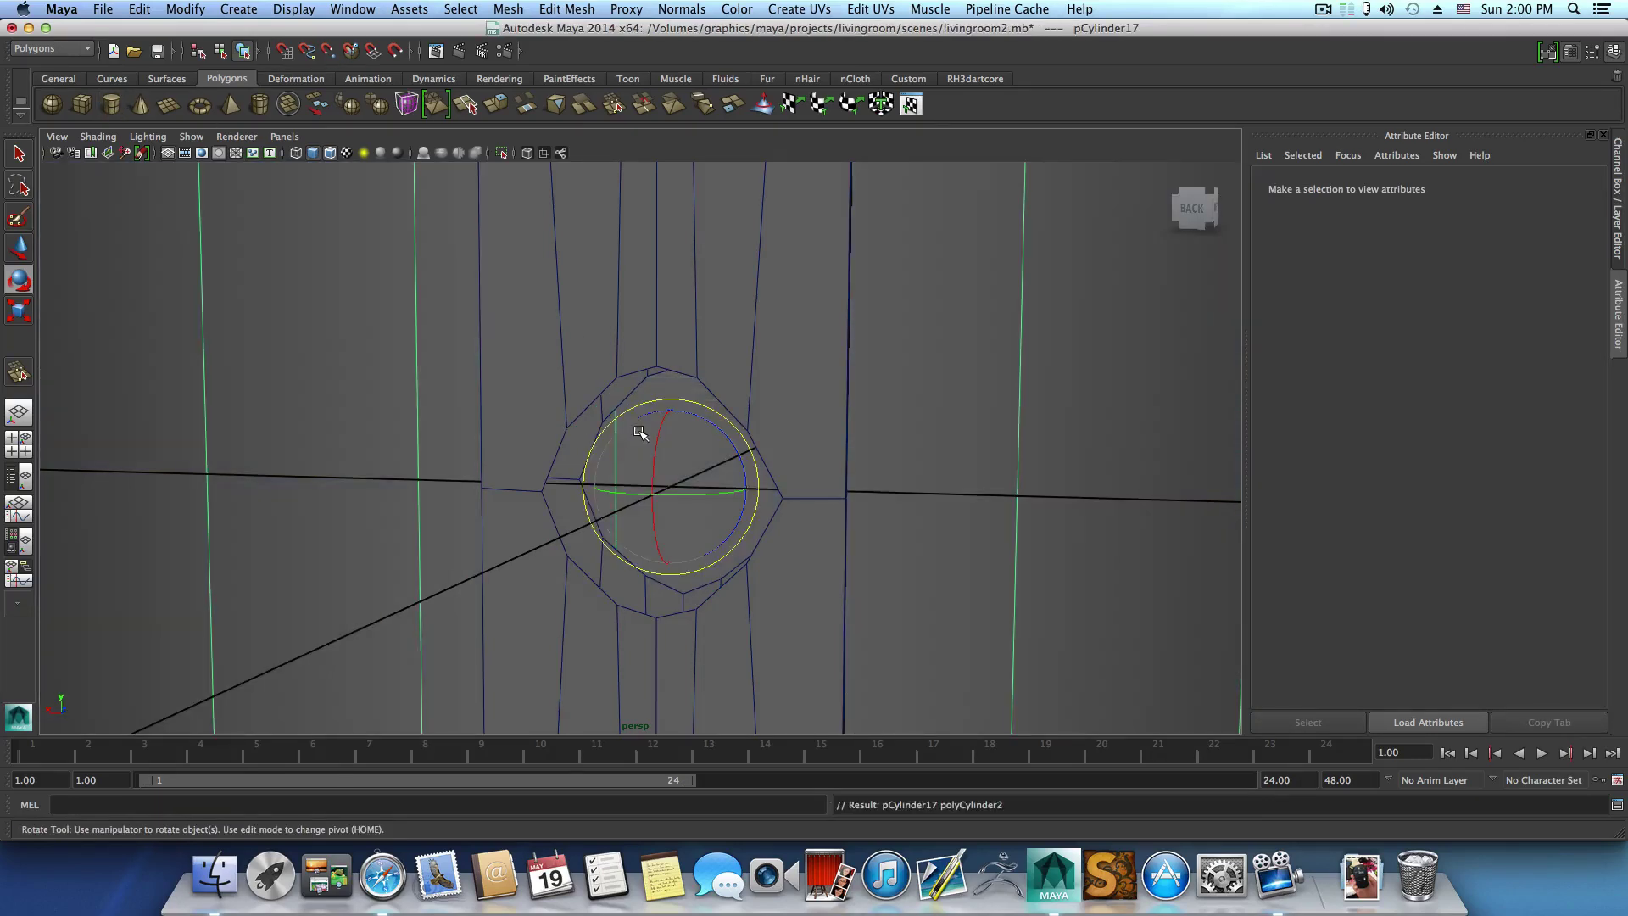
key(f)
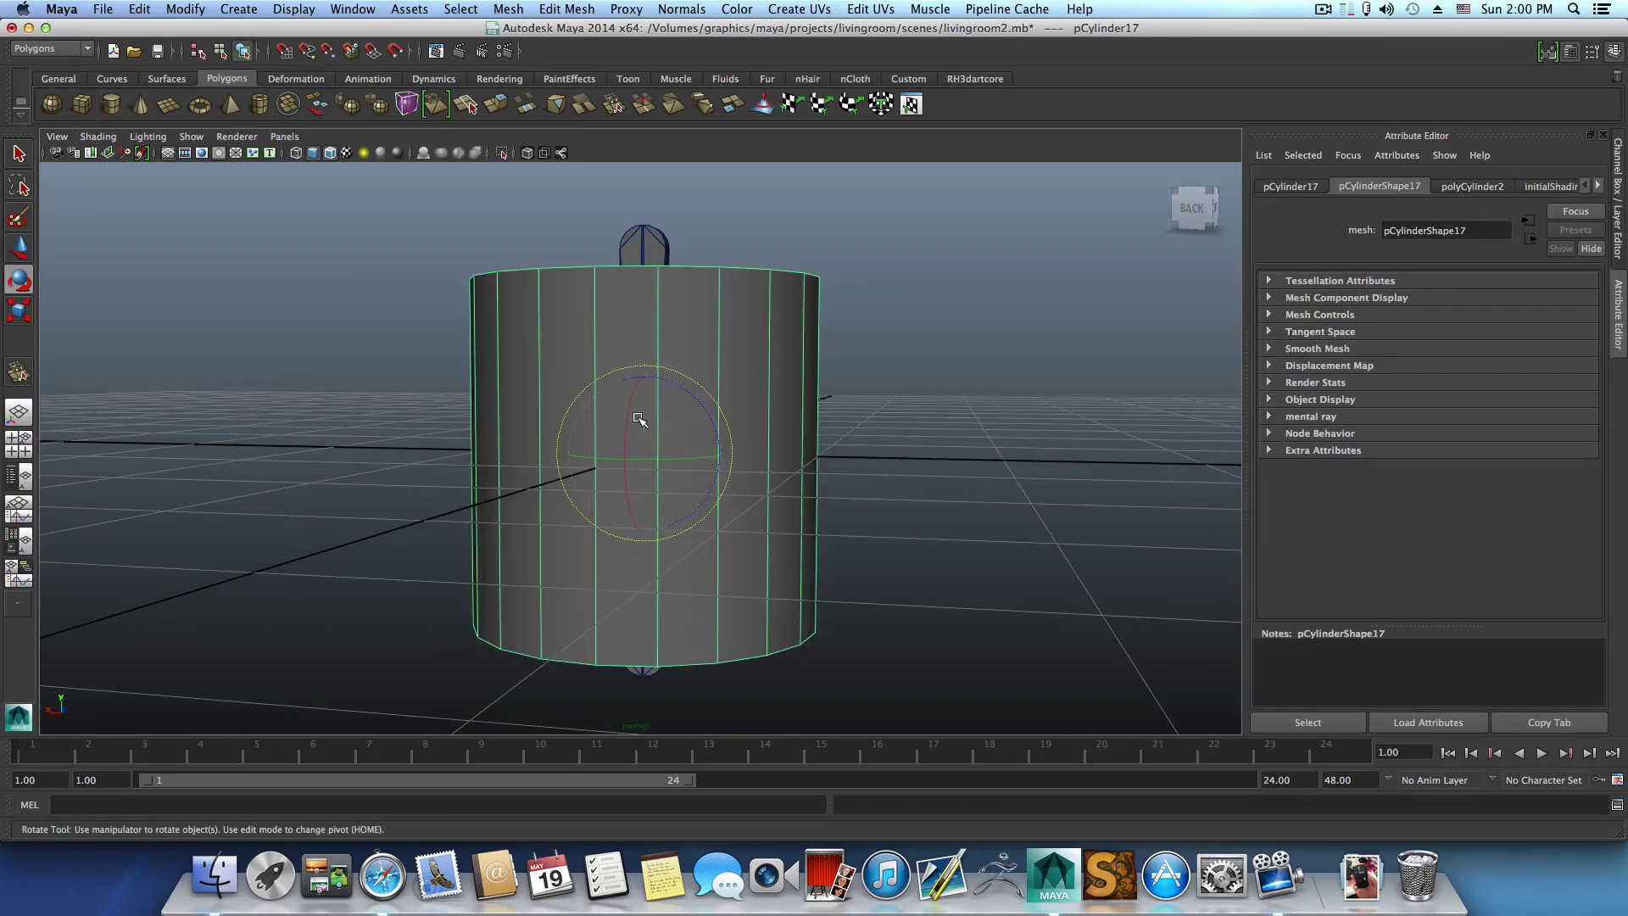
drag(618, 407, 630, 456)
Set the new cylinder's Subdivisions Axis to 12.
click(1459, 185)
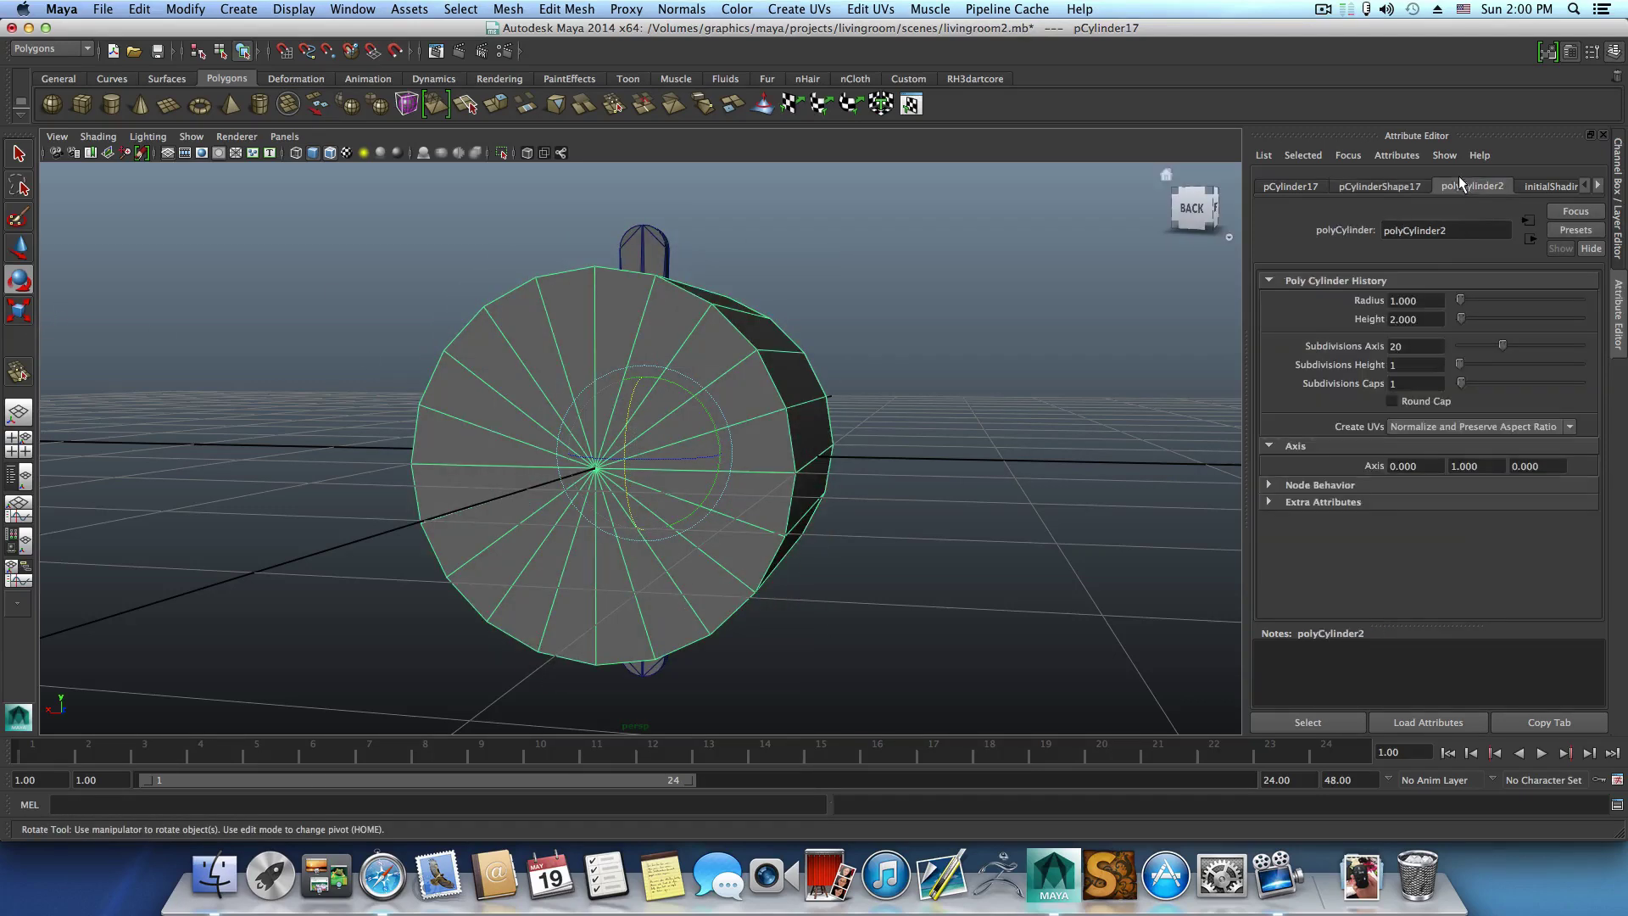
click(1424, 347)
text(12)
key(Return)
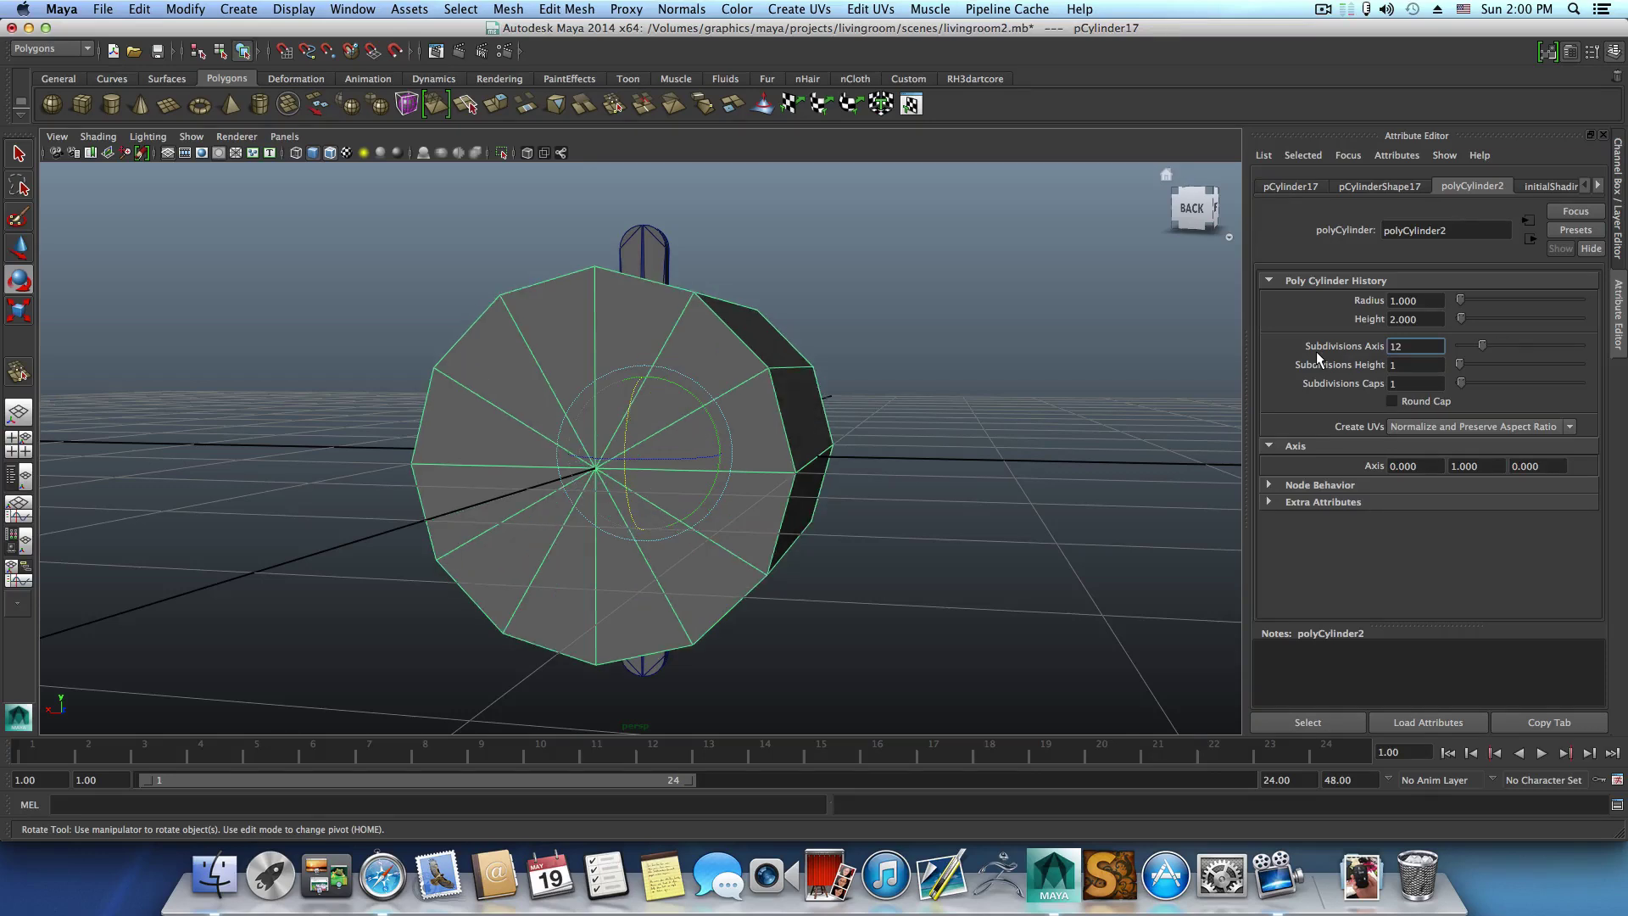
click(1420, 365)
click(887, 509)
click(729, 520)
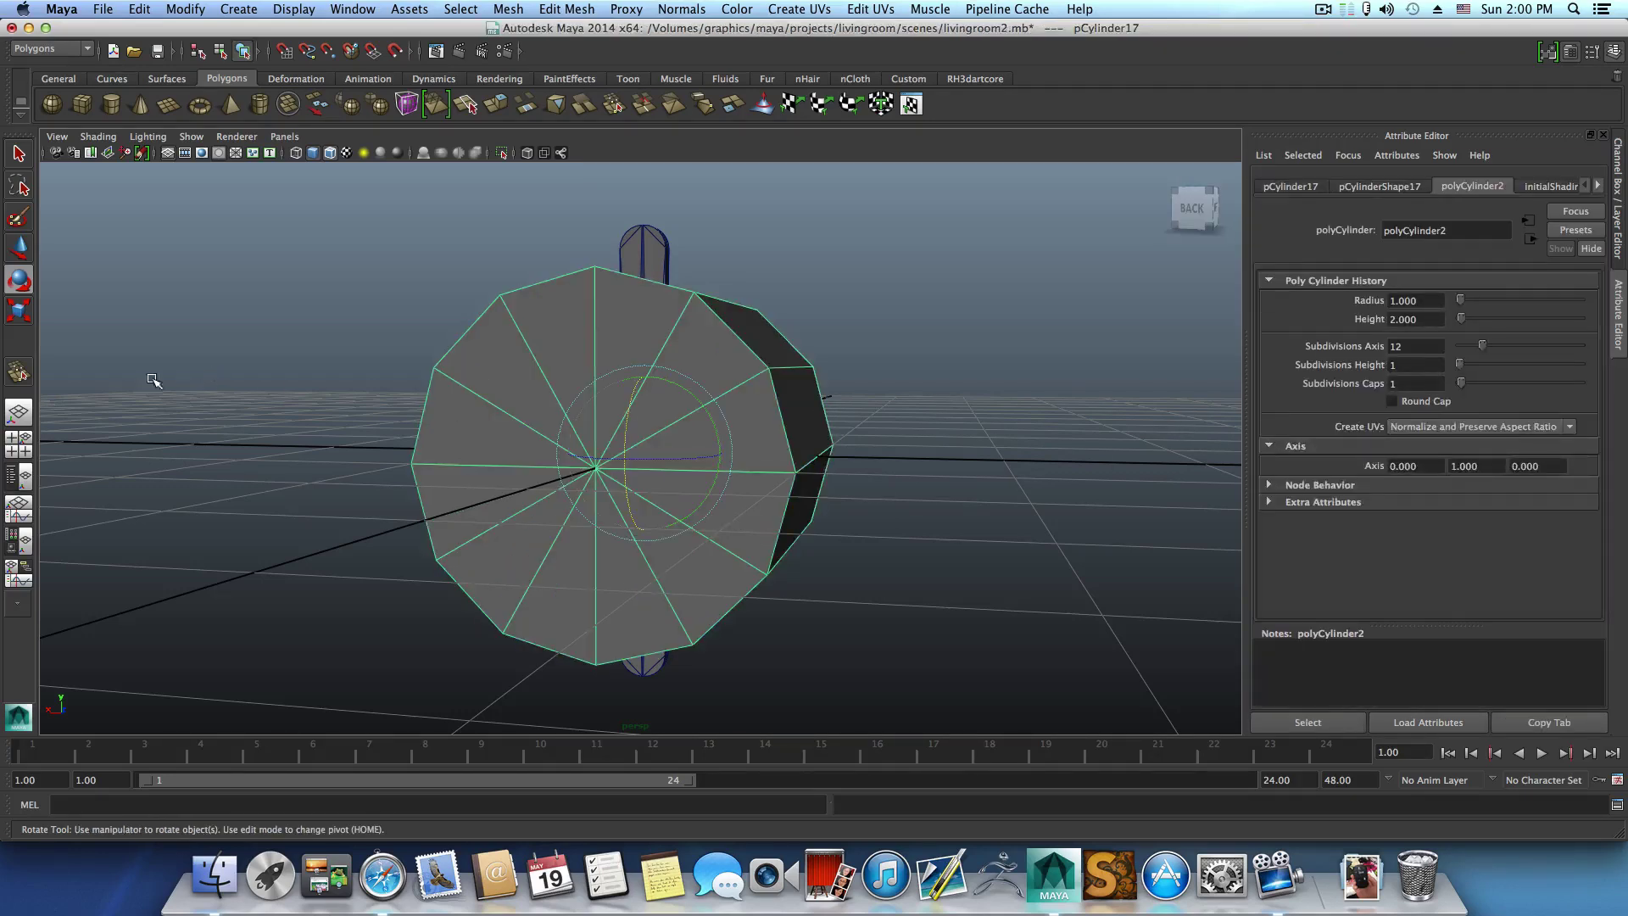
Scale the cylinder down uniformly to roughly the size of the post's circular opening.
click(19, 310)
drag(647, 453, 378, 535)
alt+right_drag(419, 519, 1297, 458)
alt+drag(686, 544, 745, 512)
Delete the cylinder's 12 side faces so that only its two end caps are left.
right_click(742, 513)
right_drag(743, 522, 743, 553)
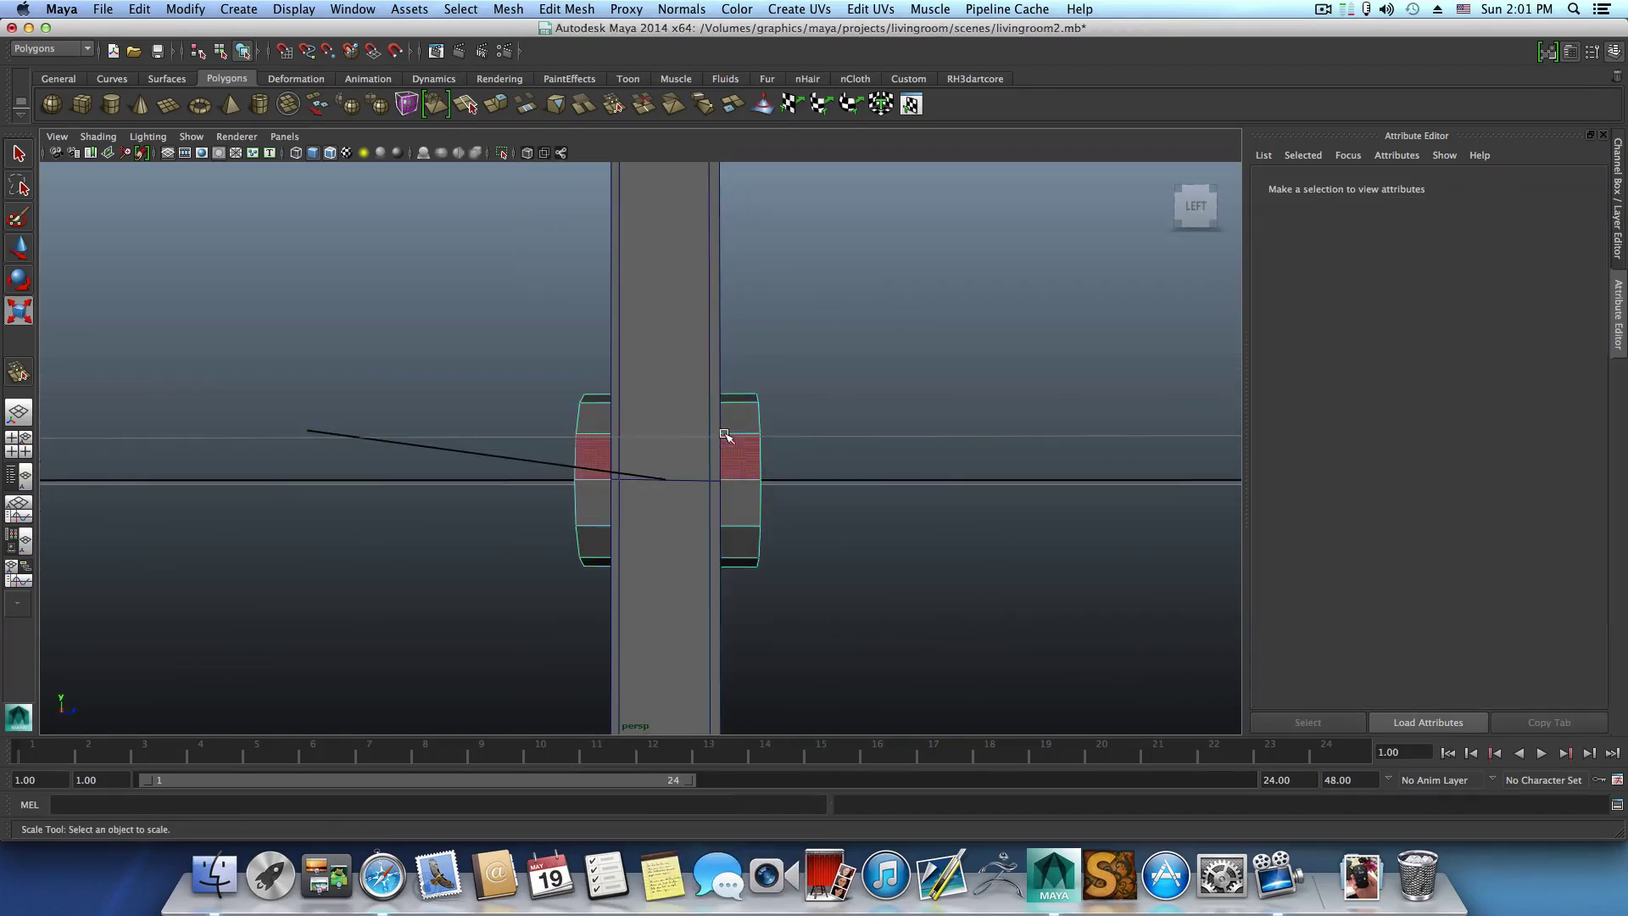
drag(717, 351, 664, 689)
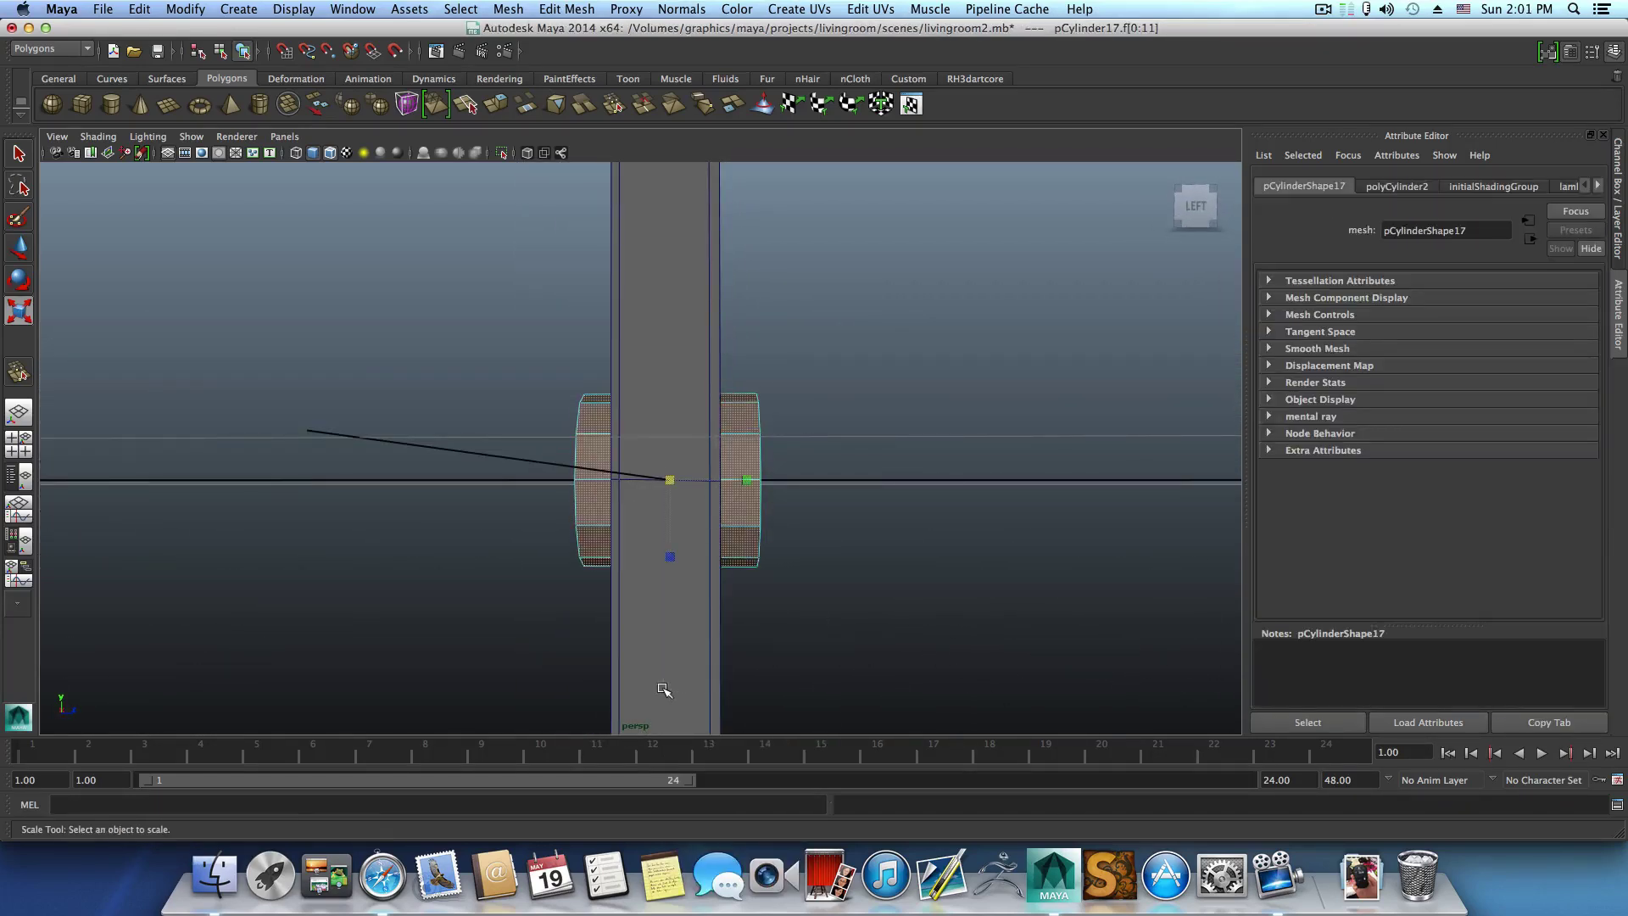
click(663, 688)
alt+drag(532, 545, 554, 544)
key(F8)
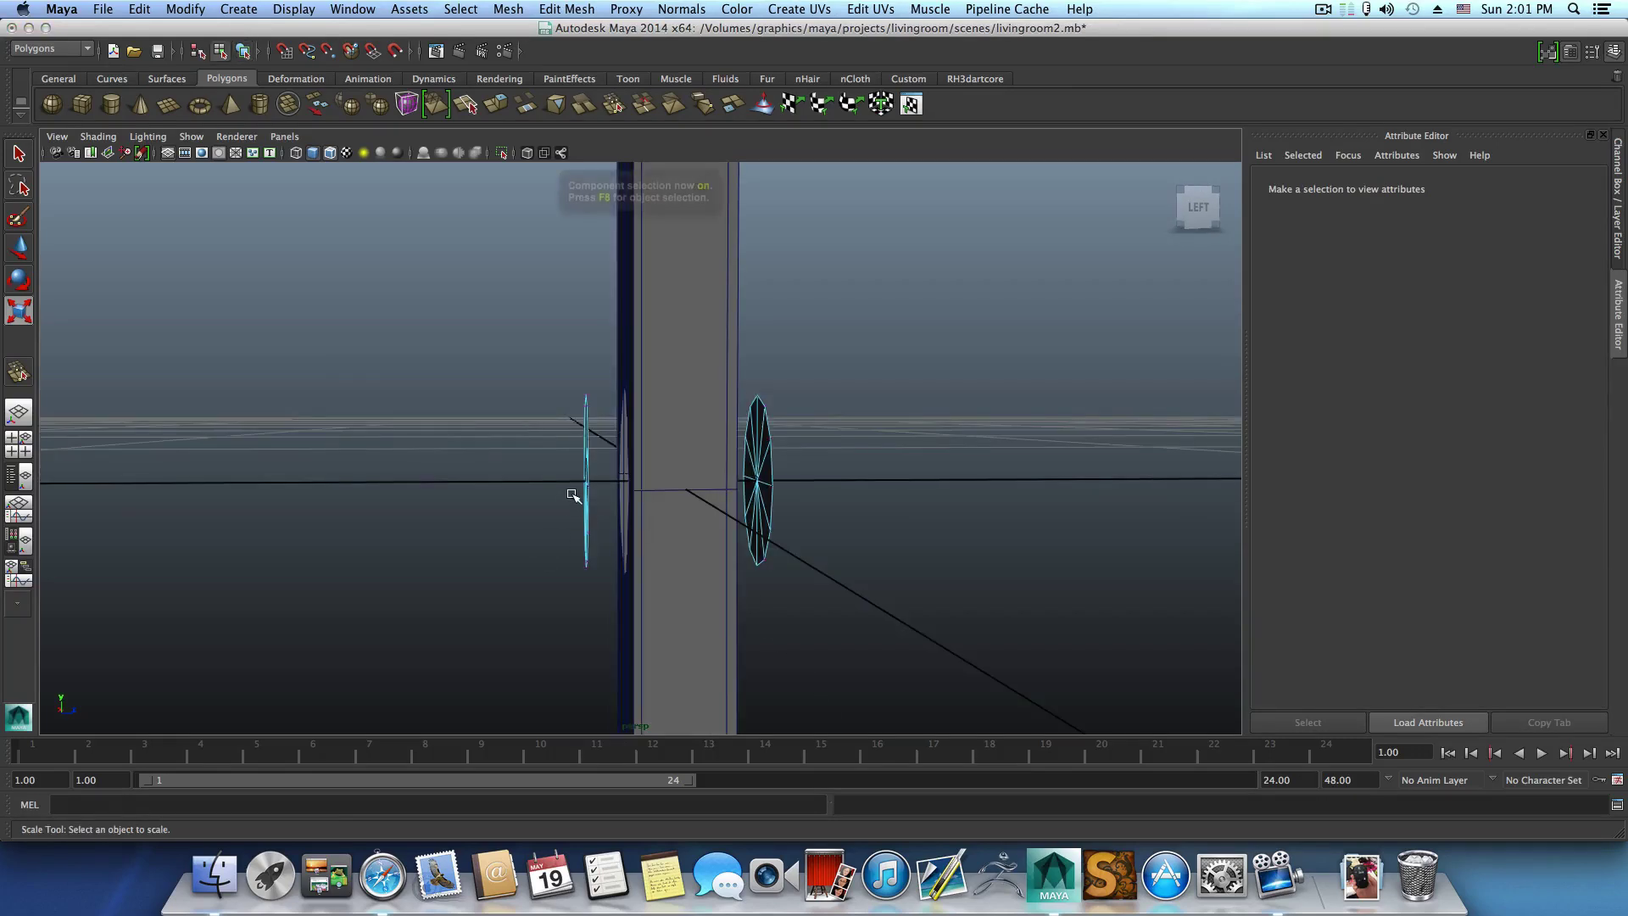
Scale the caps' depth to about 0.046 in the side view to align them with the post's front and back surfaces.
drag(596, 483, 622, 479)
click(14, 452)
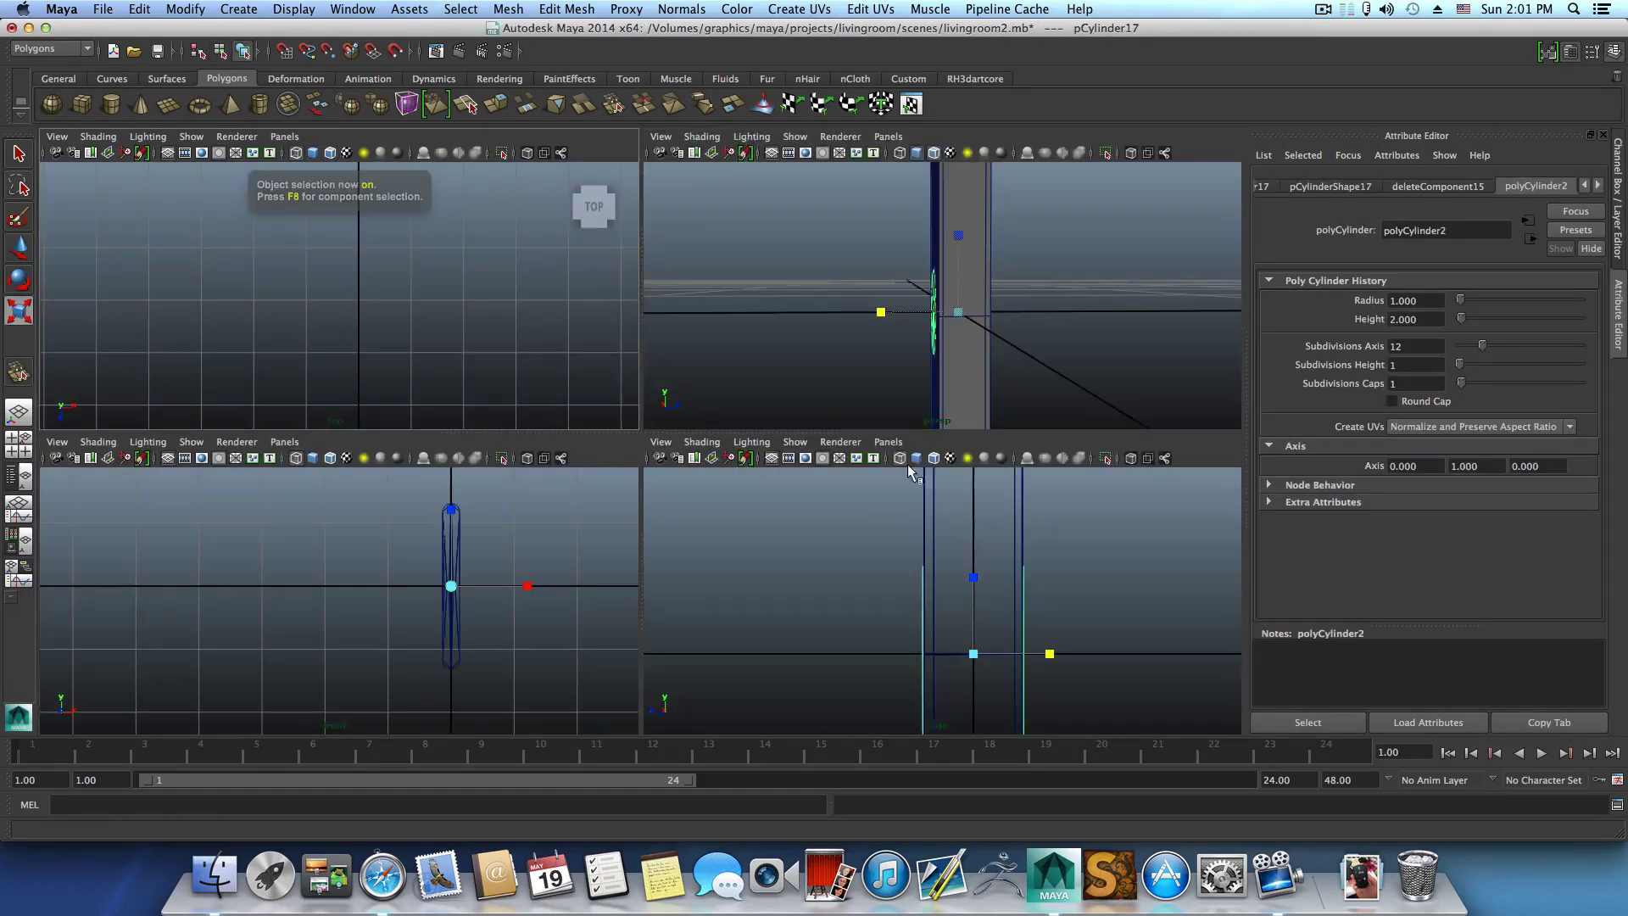
key(space)
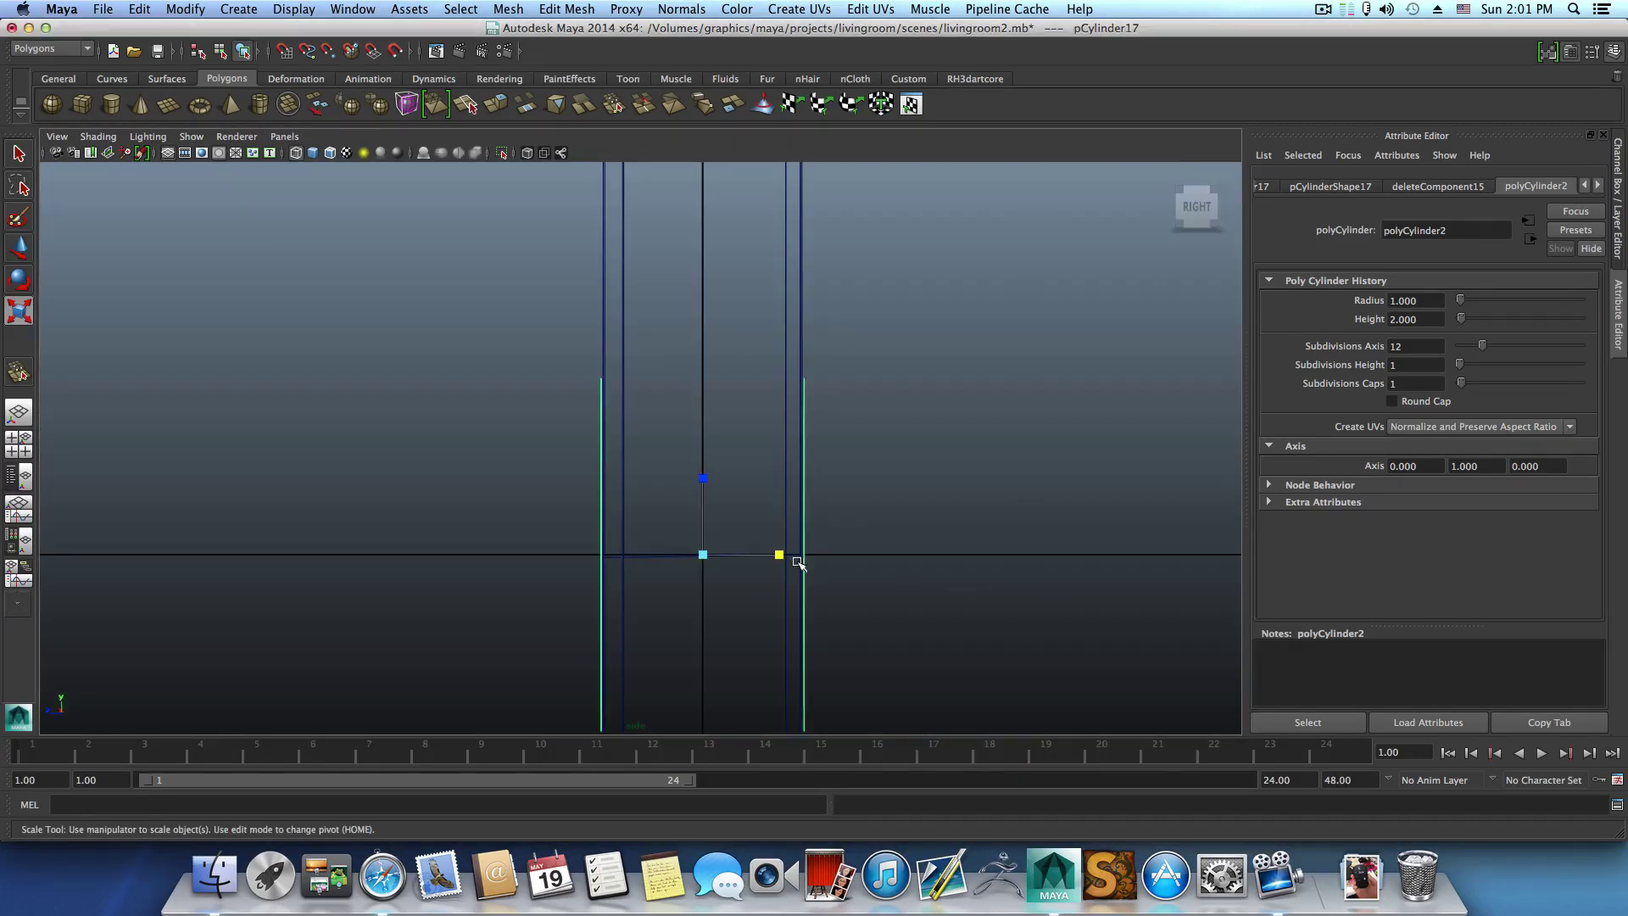
drag(778, 556, 777, 556)
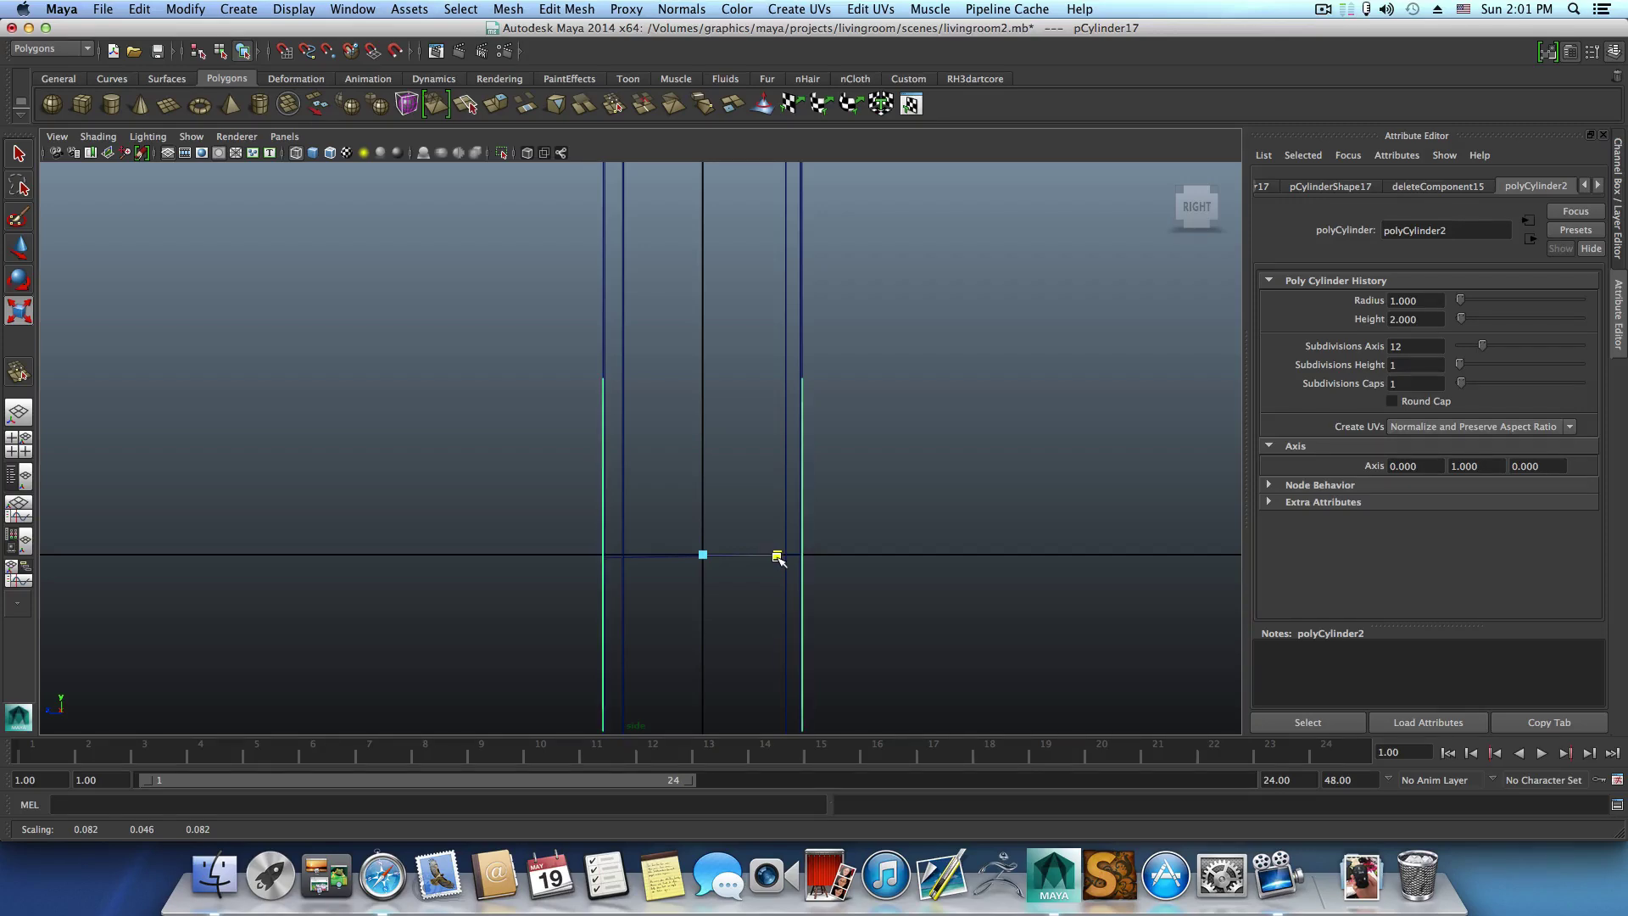
key(space)
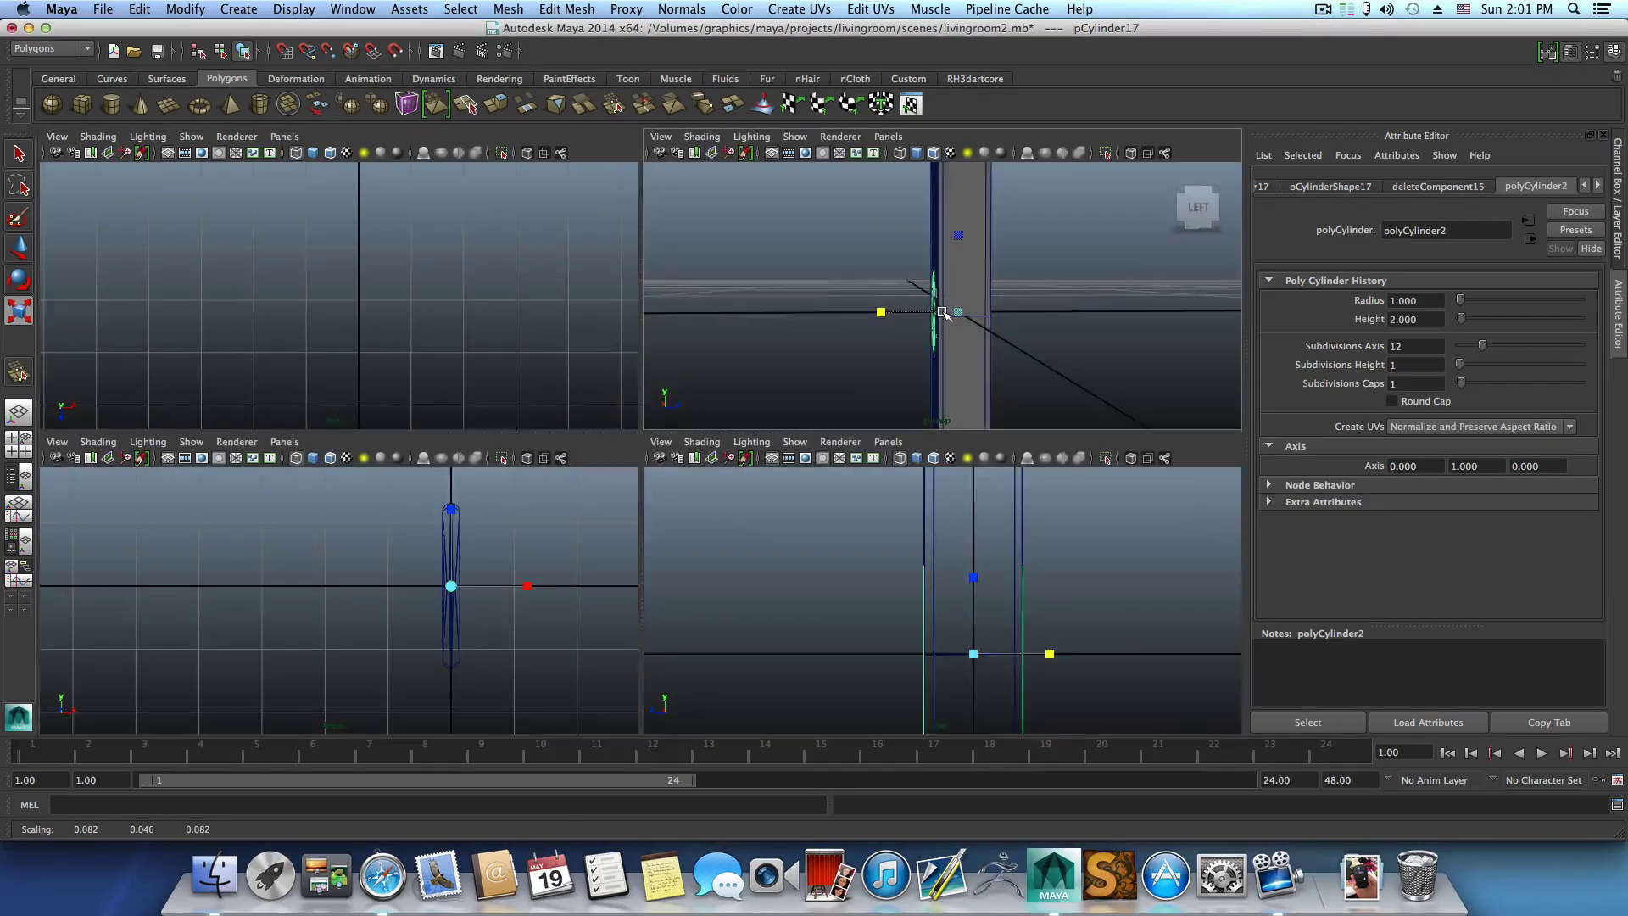
key(space)
Scale the caps uniformly to about 0.079 in X and Z so they sit just inside the circular opening.
alt+drag(949, 391, 702, 276)
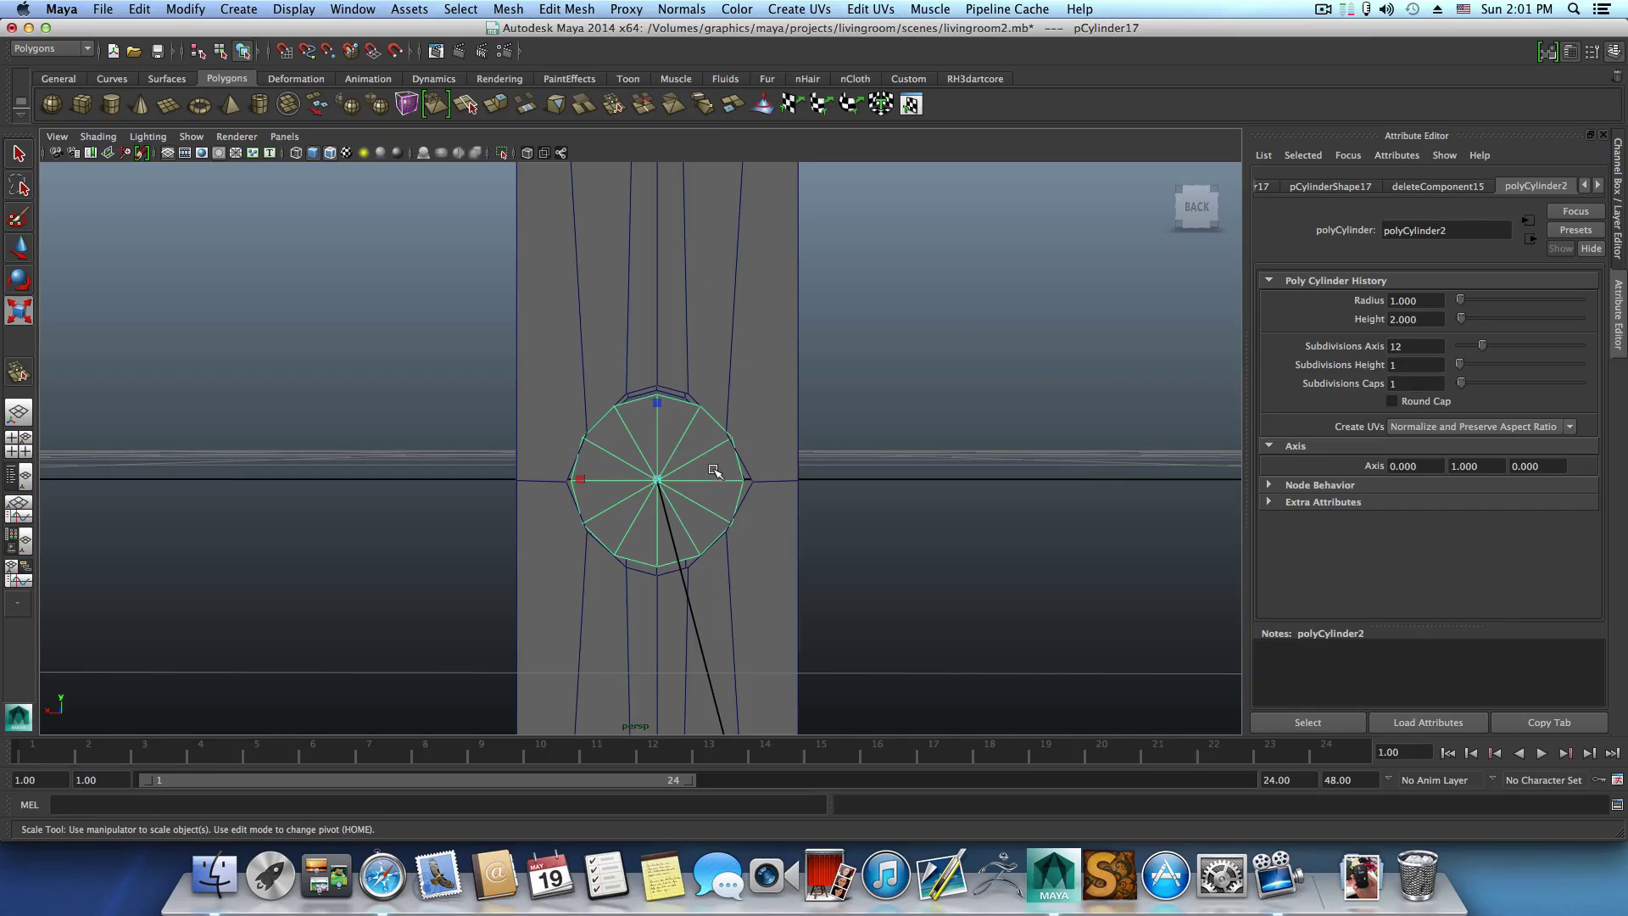
alt+right_drag(715, 471, 781, 488)
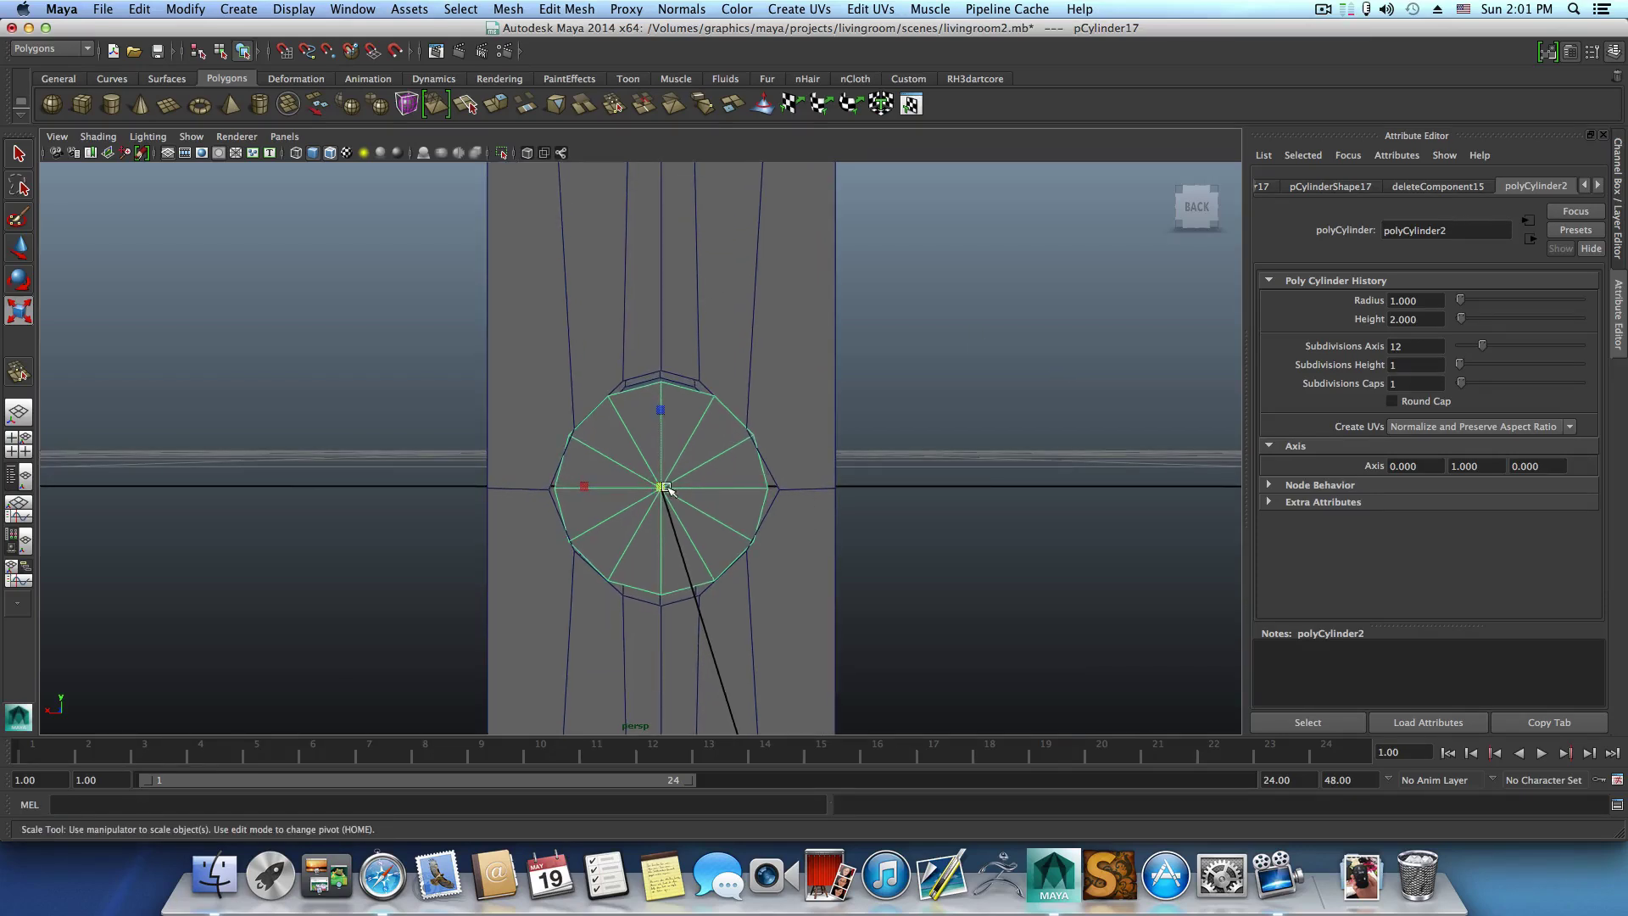
drag(666, 489, 659, 488)
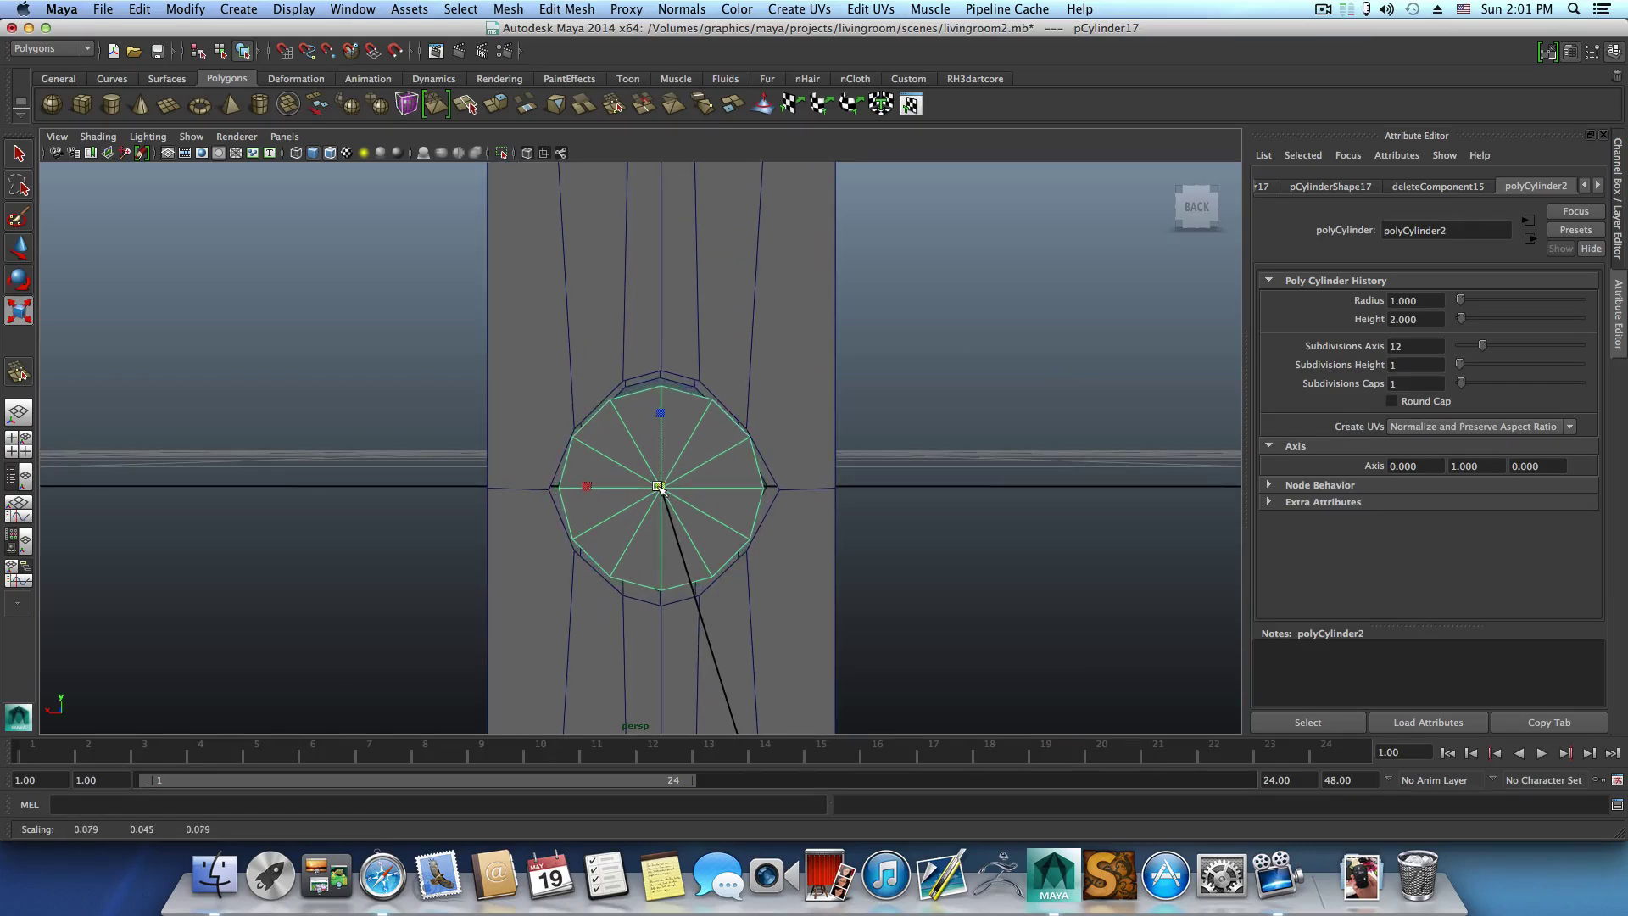
Add the post to the selection and combine it with the two caps into one mesh.
click(755, 339)
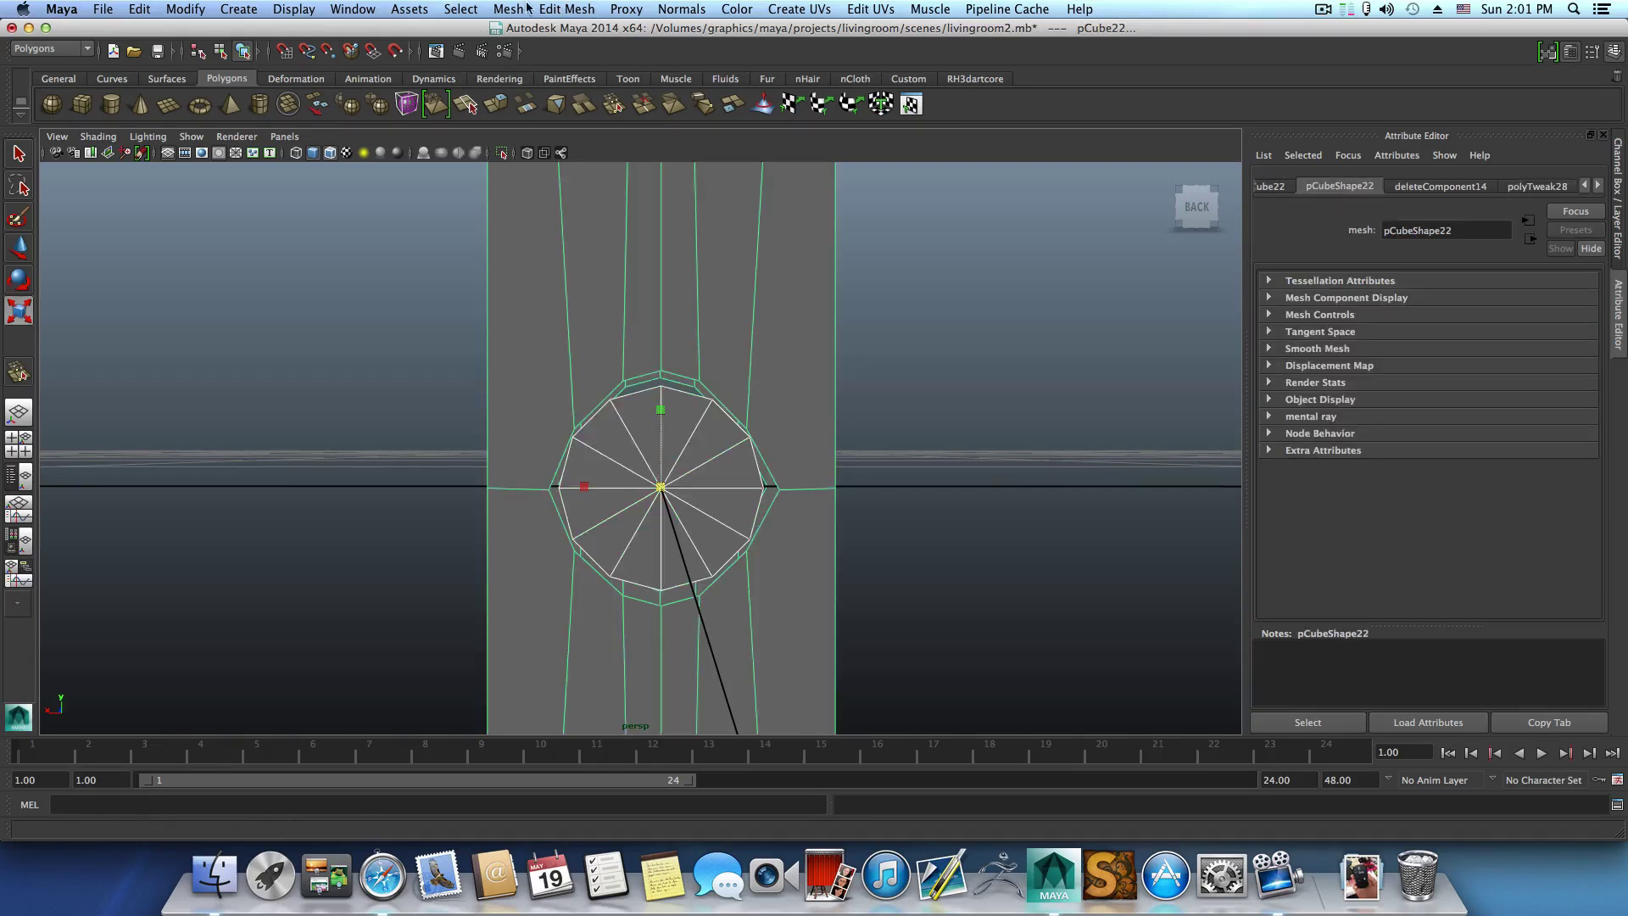
click(568, 10)
mouse_move(514, 10)
click(518, 41)
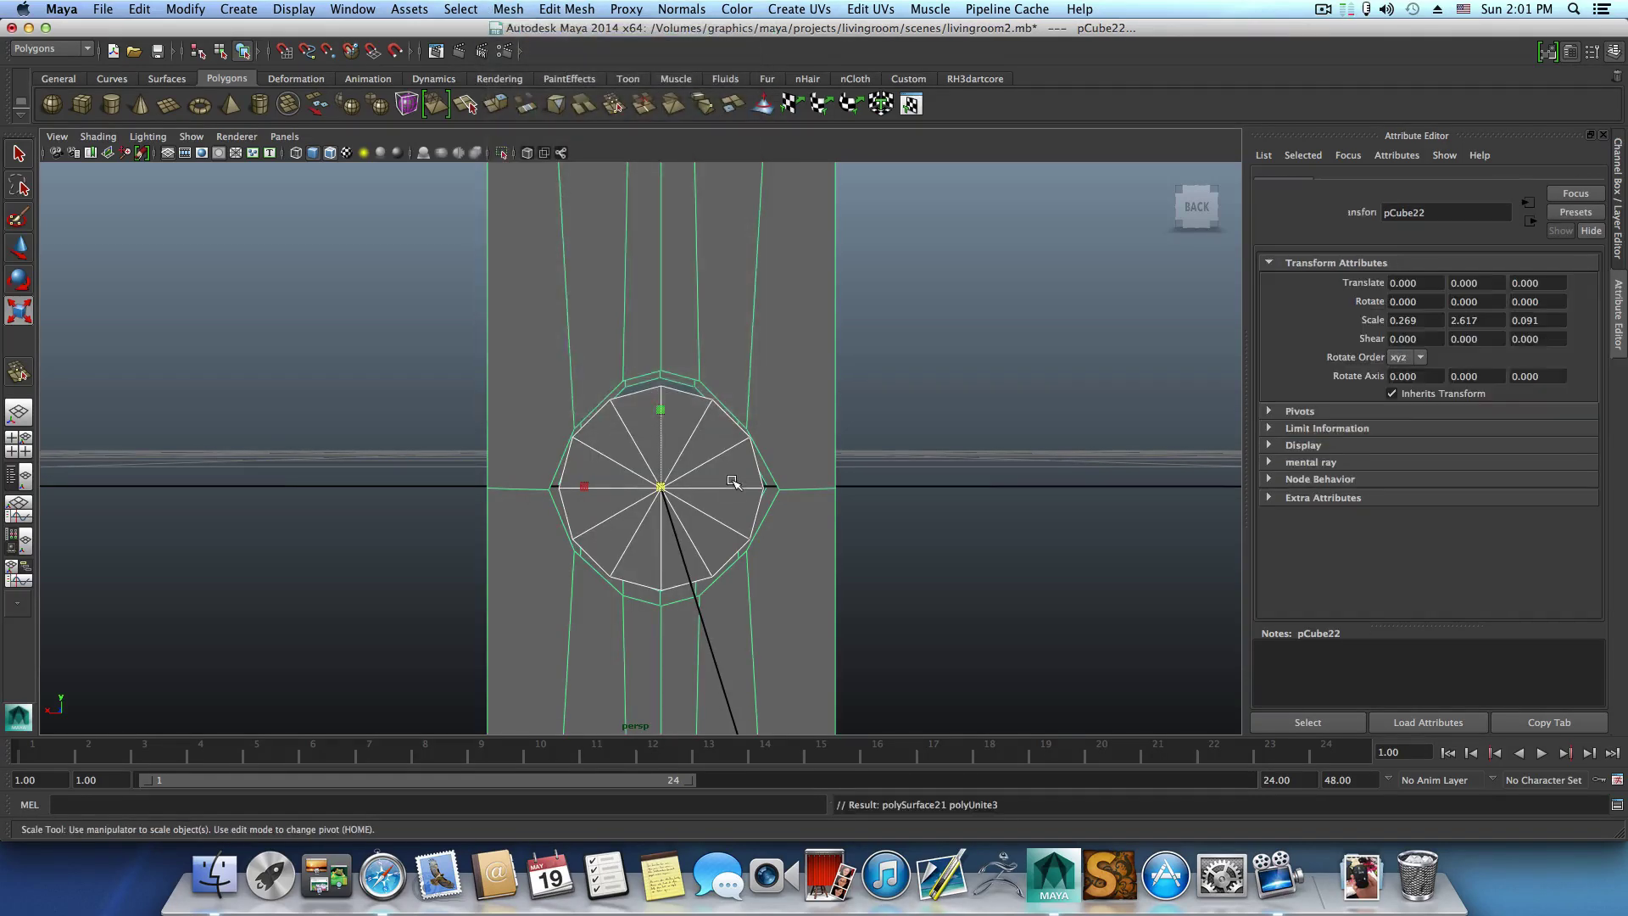
alt+drag(731, 480, 670, 480)
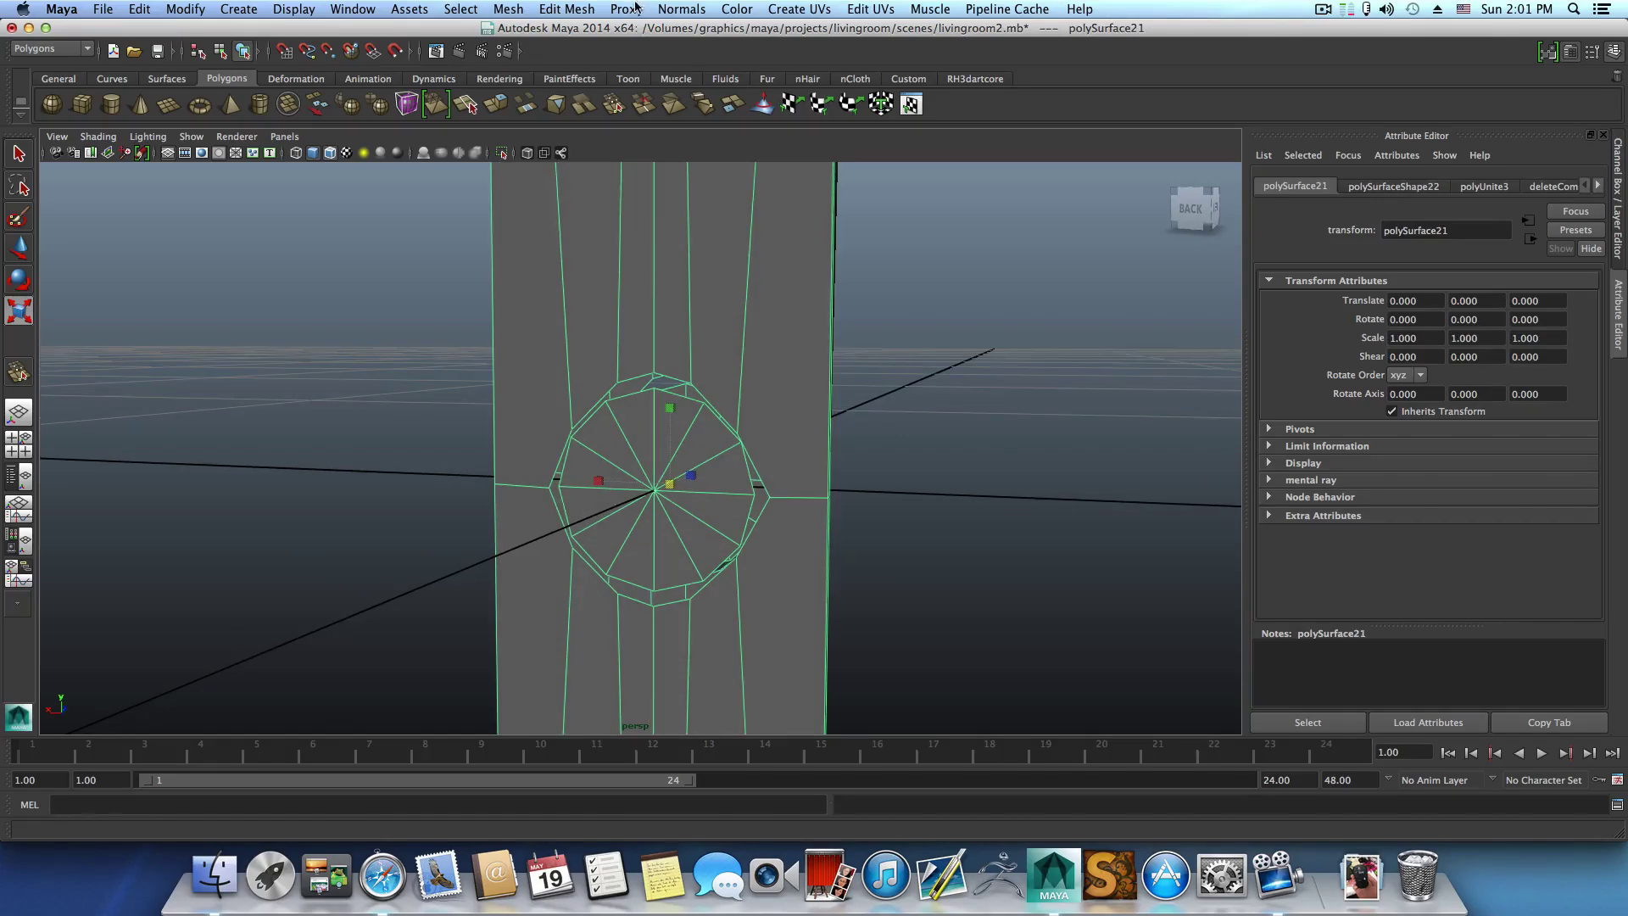
With the Merge Vertex Tool, merge the upper and right-hand vertices of the back opening onto the matching cap vertices.
click(567, 9)
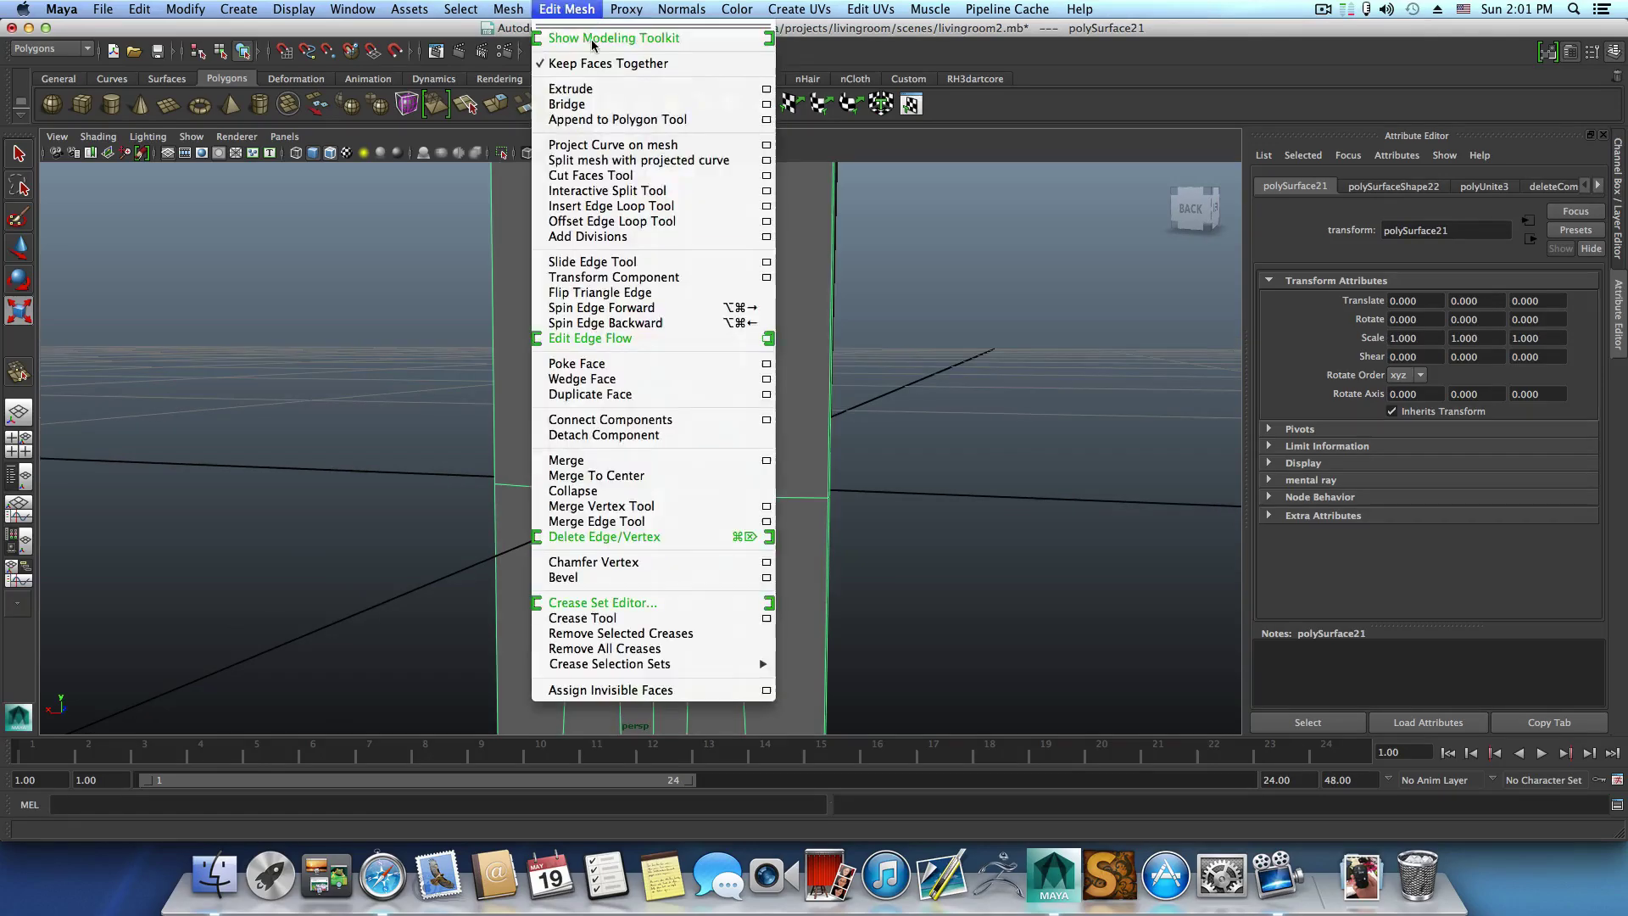
click(624, 506)
alt+drag(666, 408, 572, 420)
scroll(678, 398, up, 3)
drag(734, 368, 763, 405)
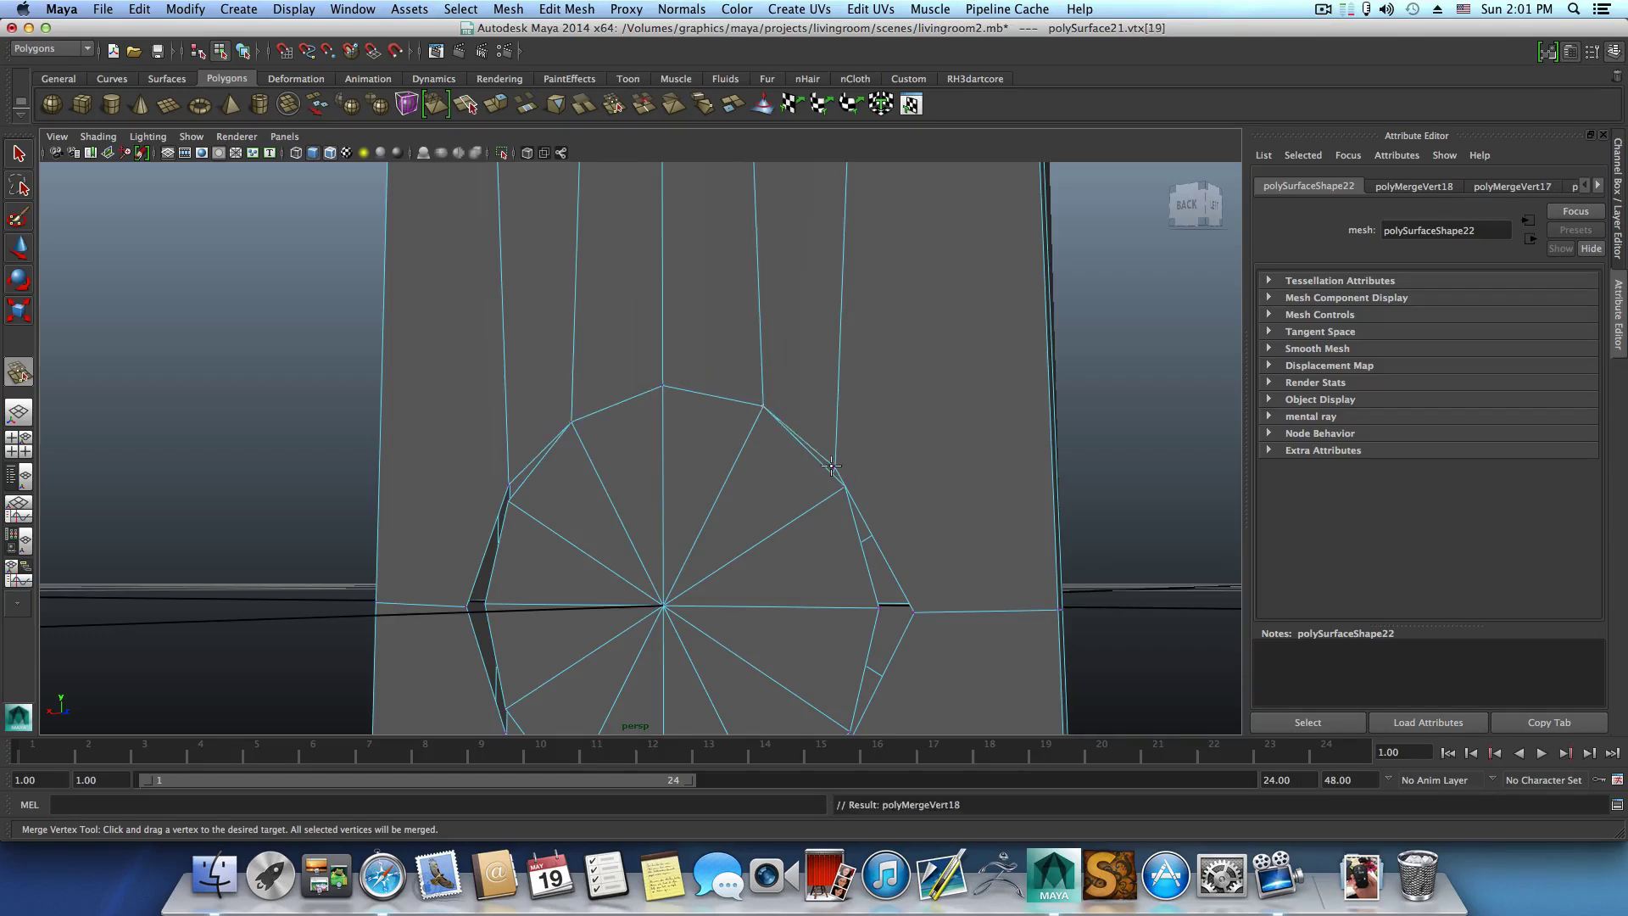
drag(832, 465, 845, 487)
click(912, 612)
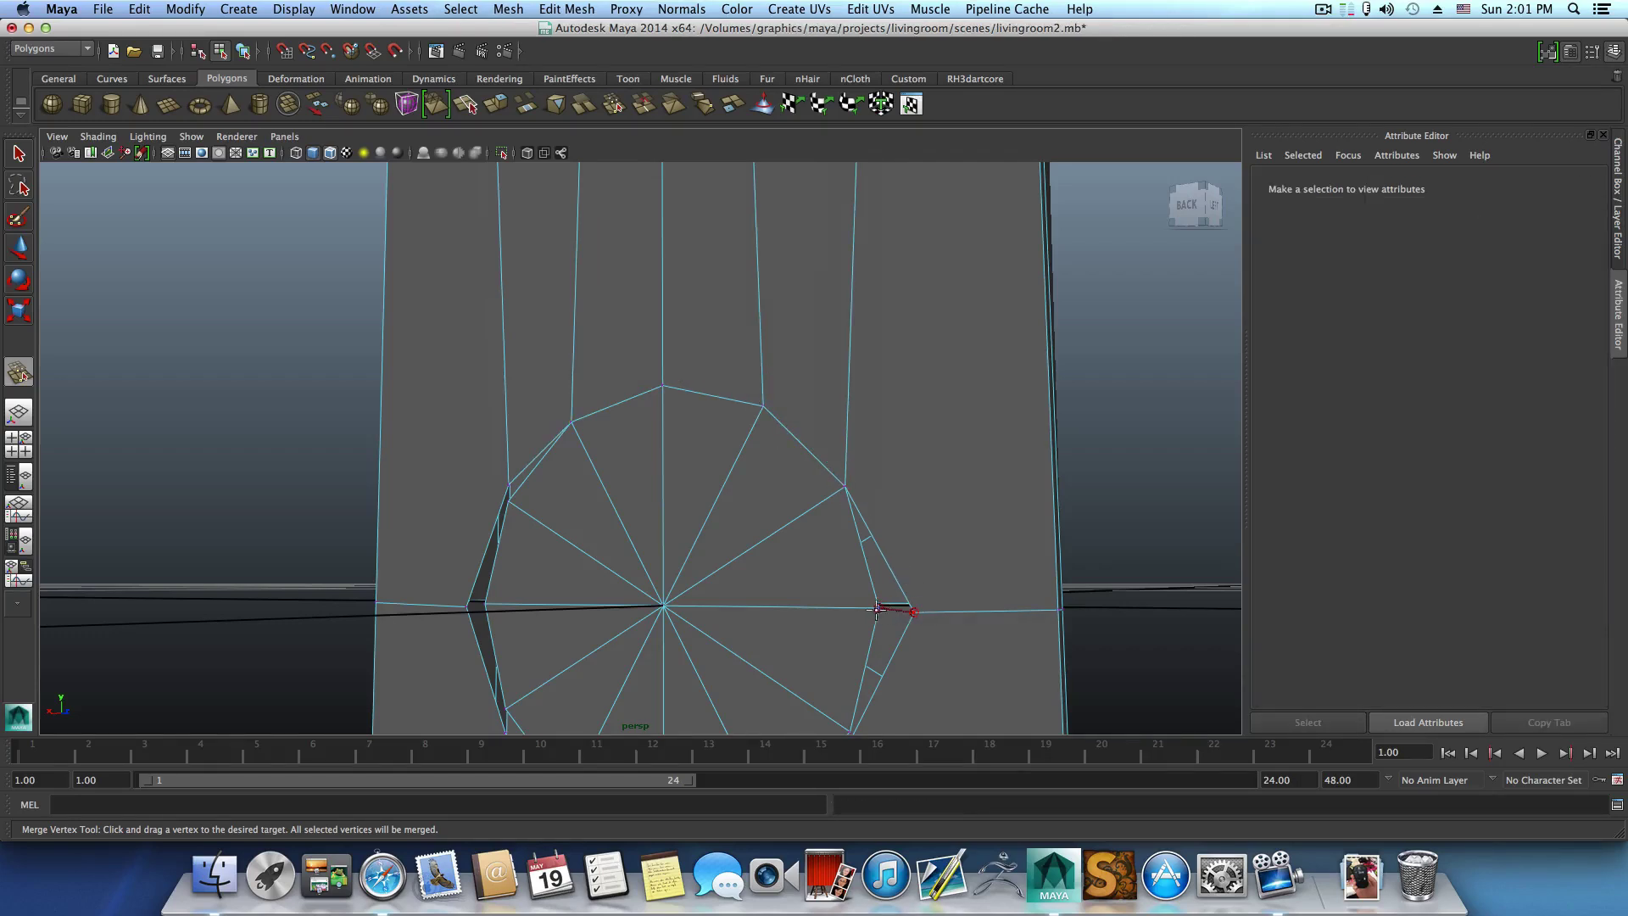
drag(877, 609, 764, 417)
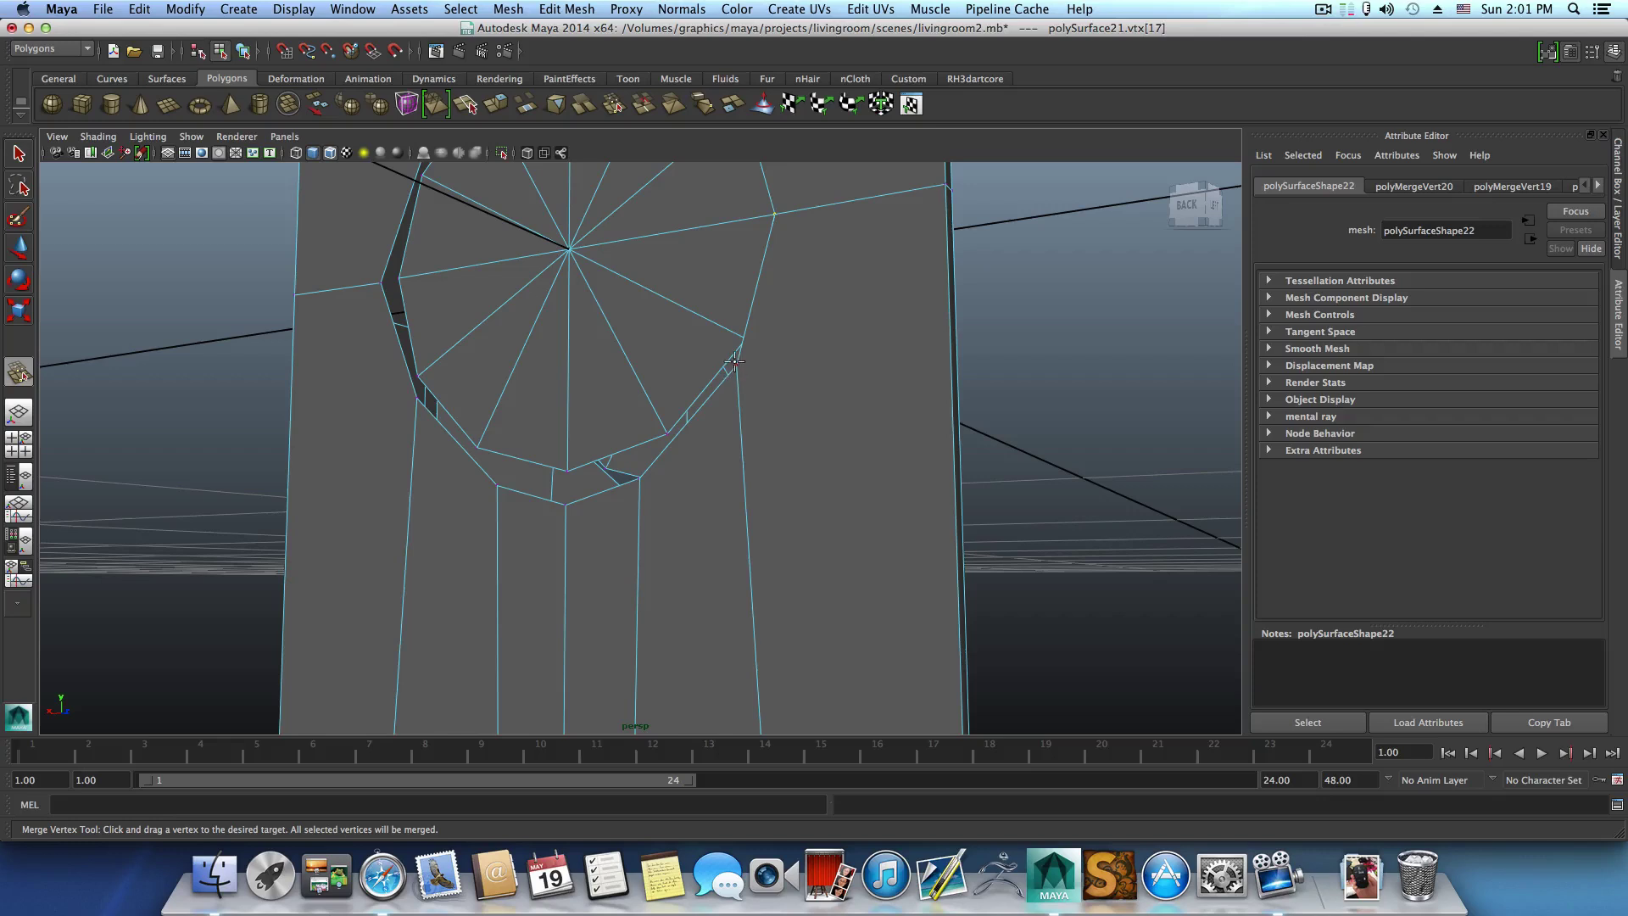
Merge the remaining lower and left-hand vertices of the back opening onto the cap, and start on the front opening's upper right vertex.
drag(744, 343, 745, 340)
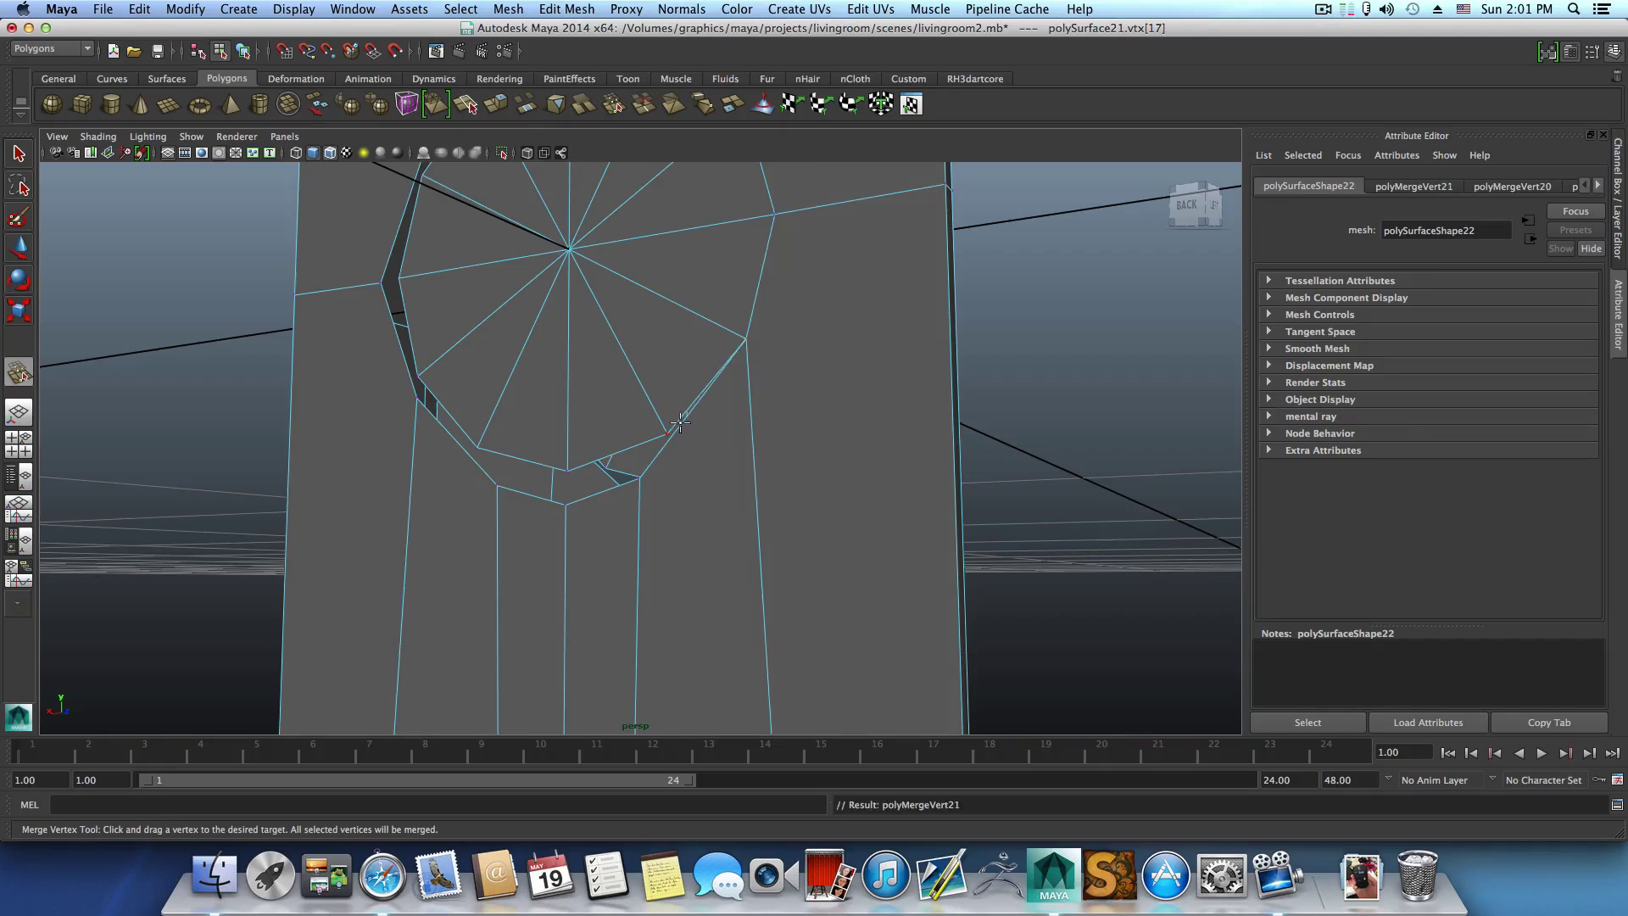
drag(639, 479, 666, 434)
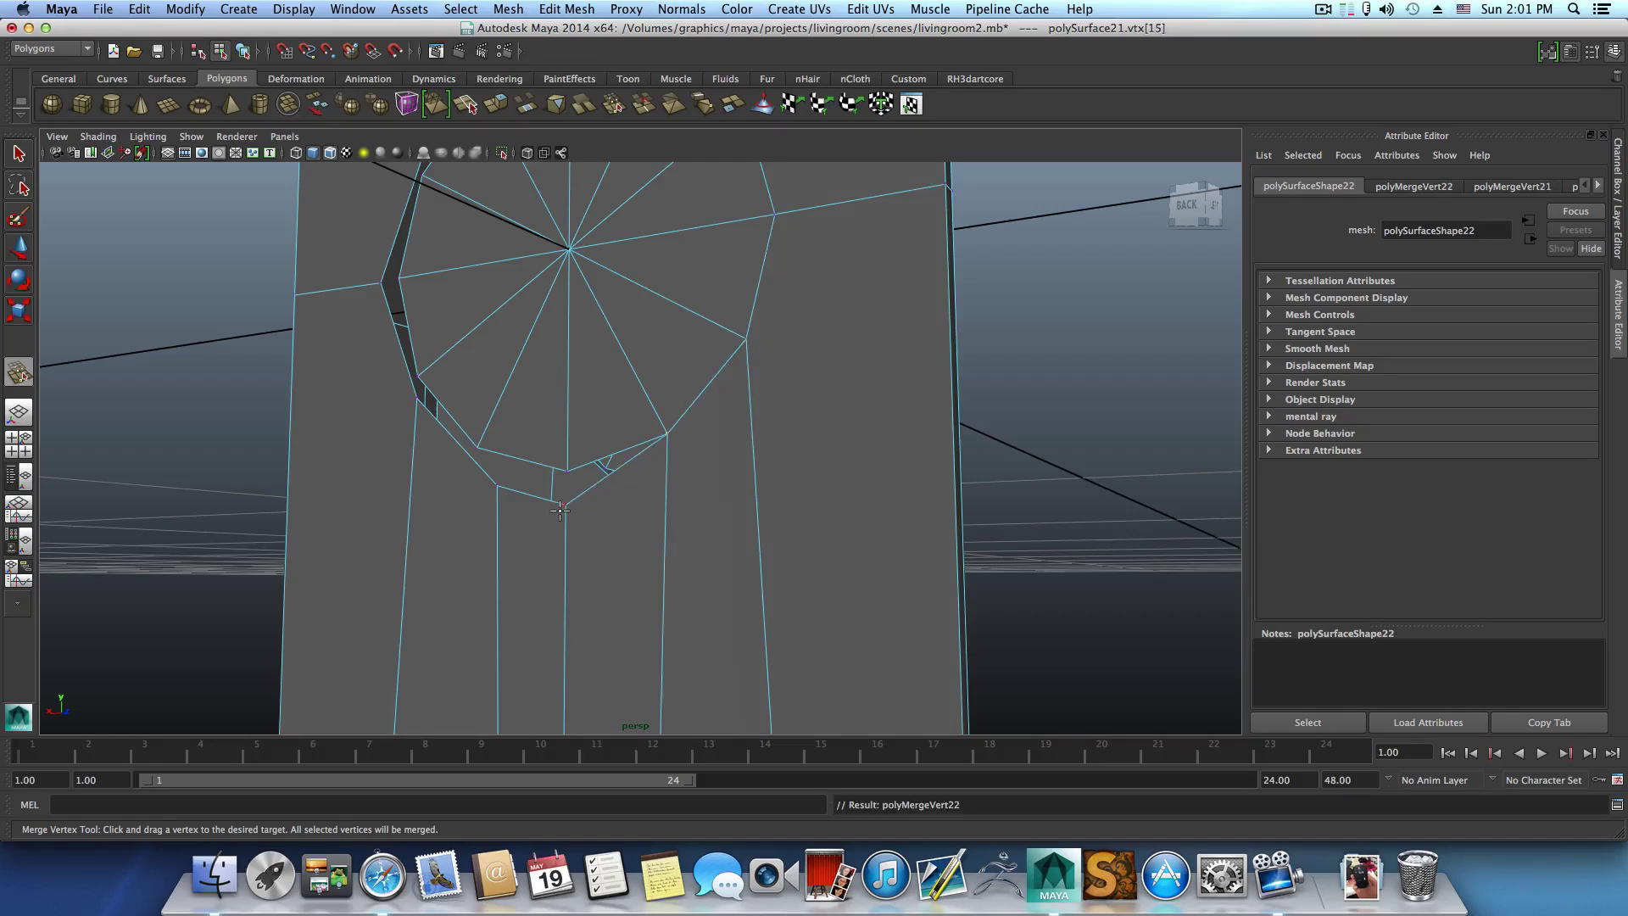
drag(560, 509, 451, 427)
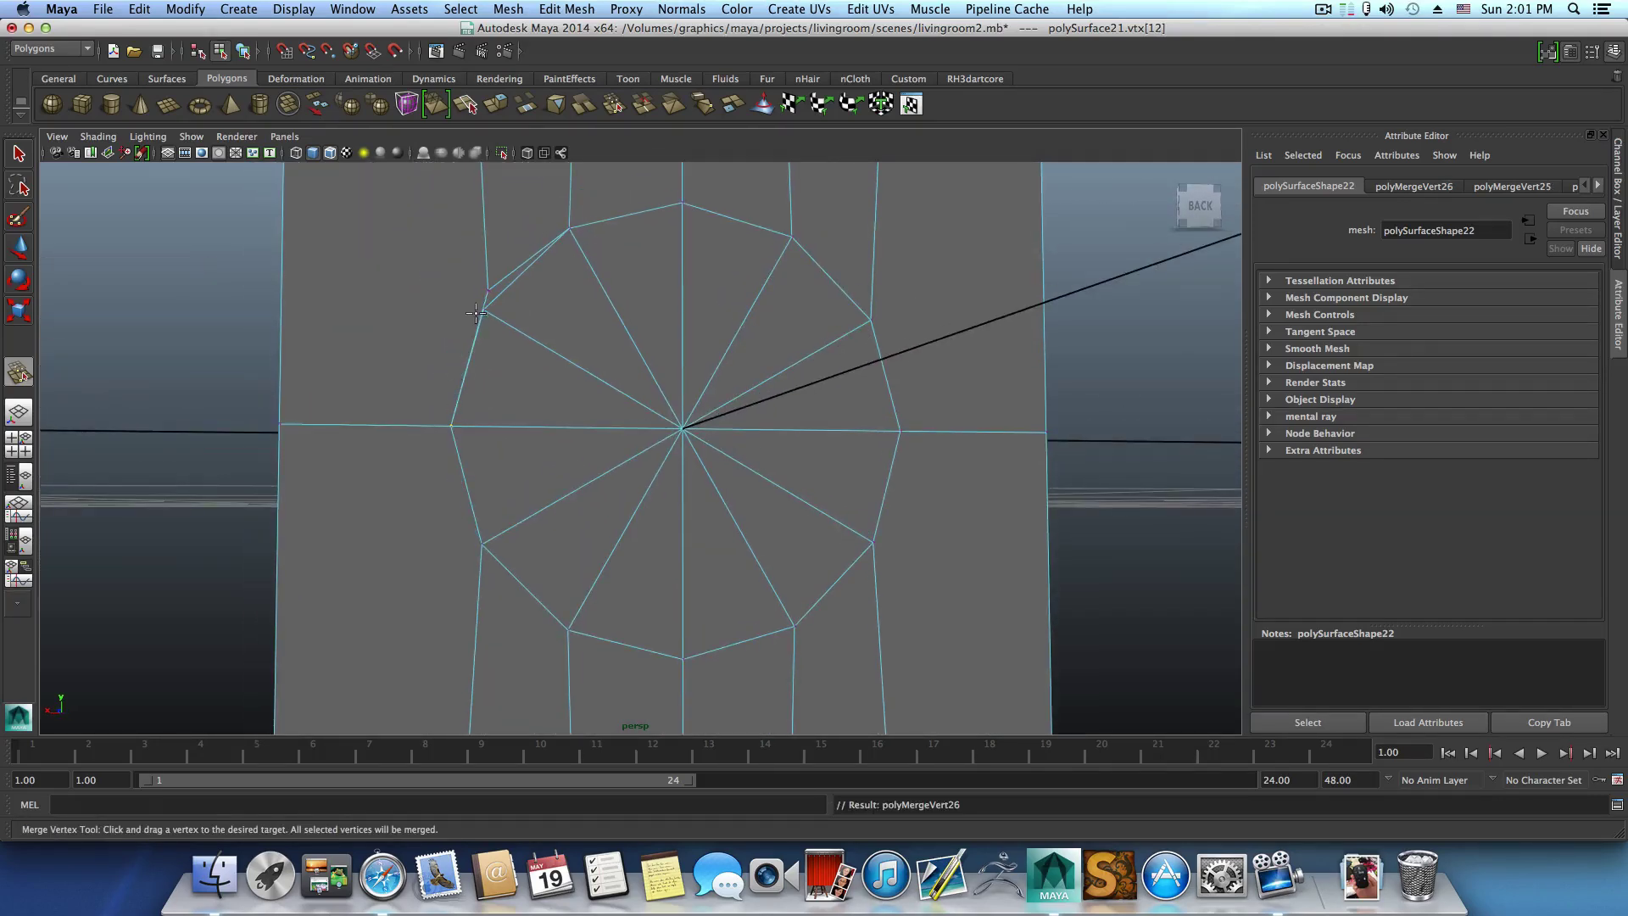
drag(486, 291, 781, 309)
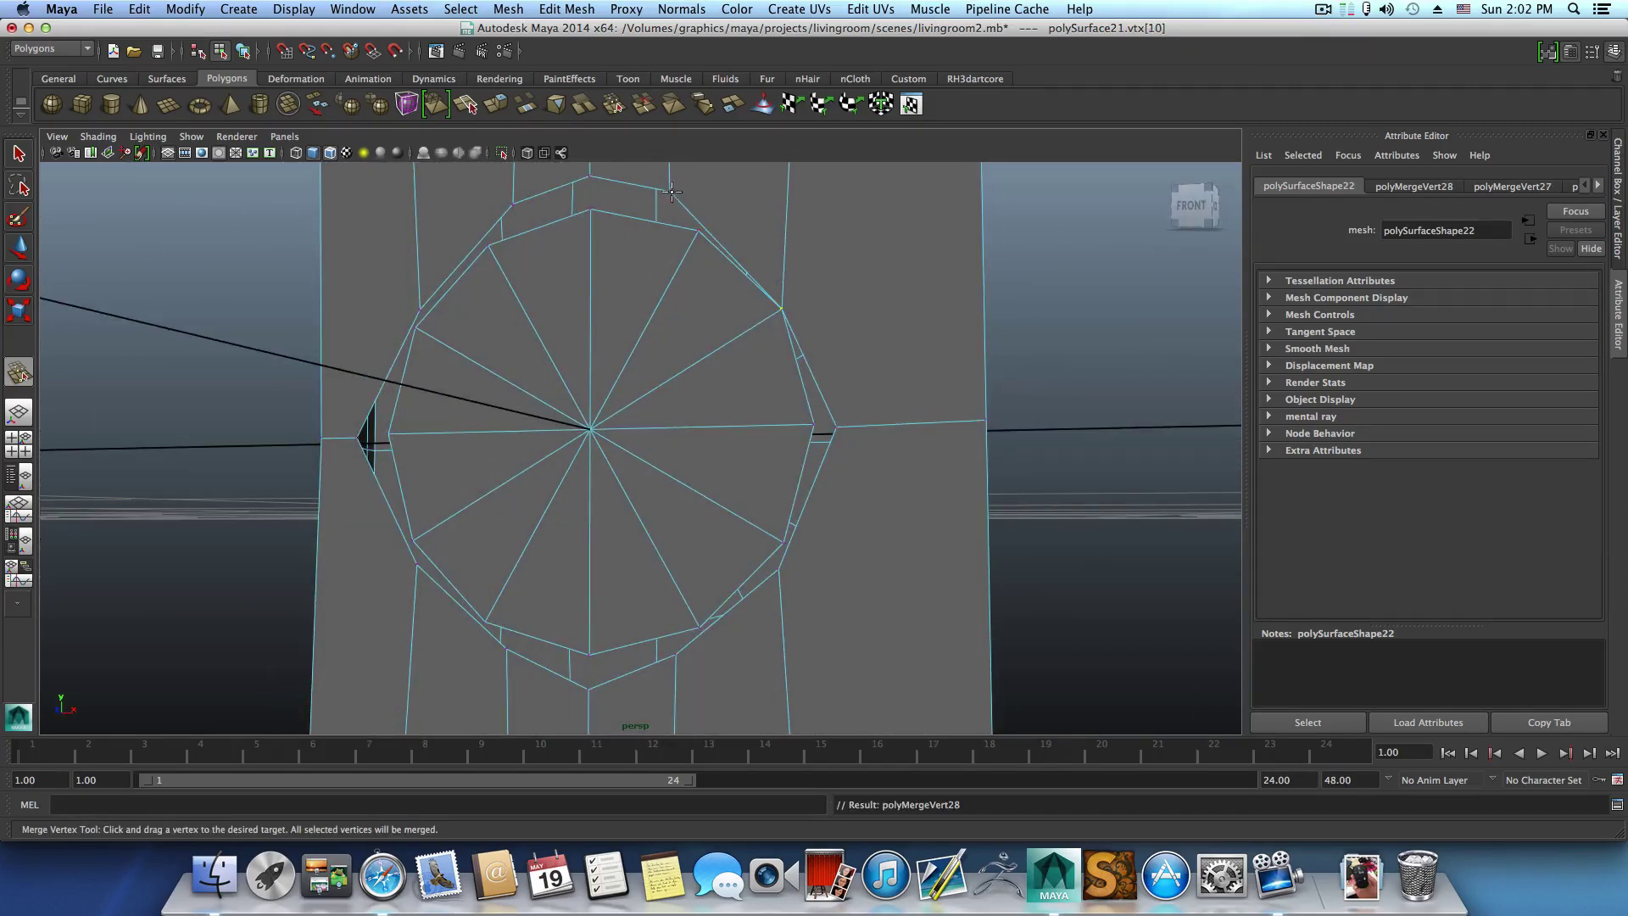
Merge the front opening's upper and left-hand vertices onto the matching cap vertices.
drag(670, 188, 697, 229)
drag(590, 177, 485, 250)
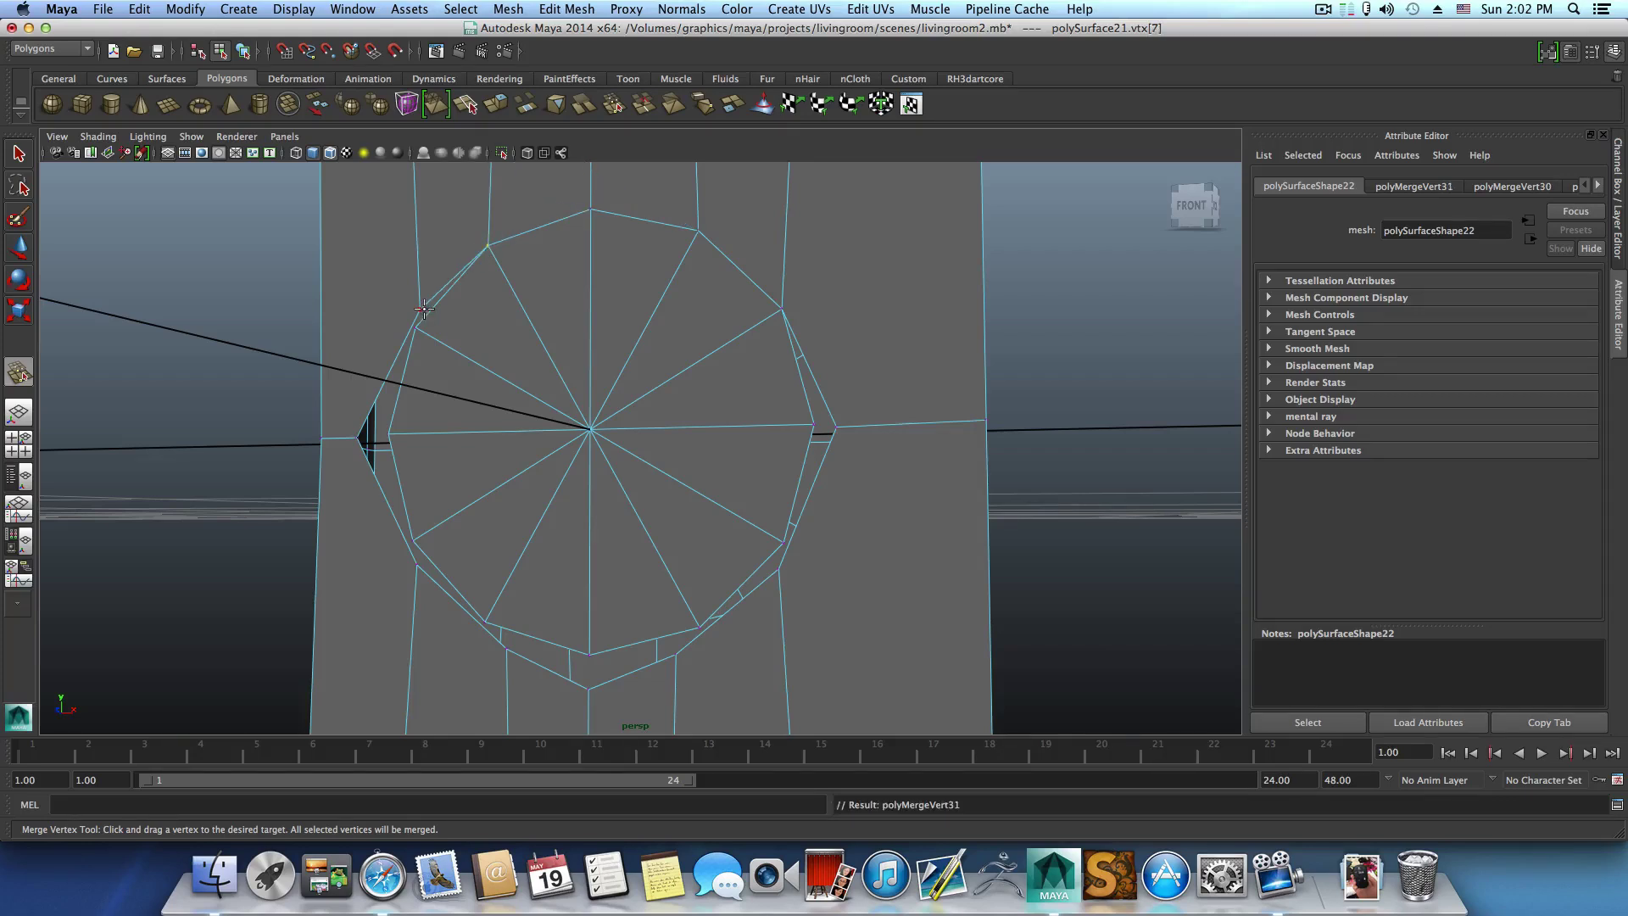
drag(424, 309, 415, 326)
drag(356, 442, 388, 434)
drag(420, 568, 421, 540)
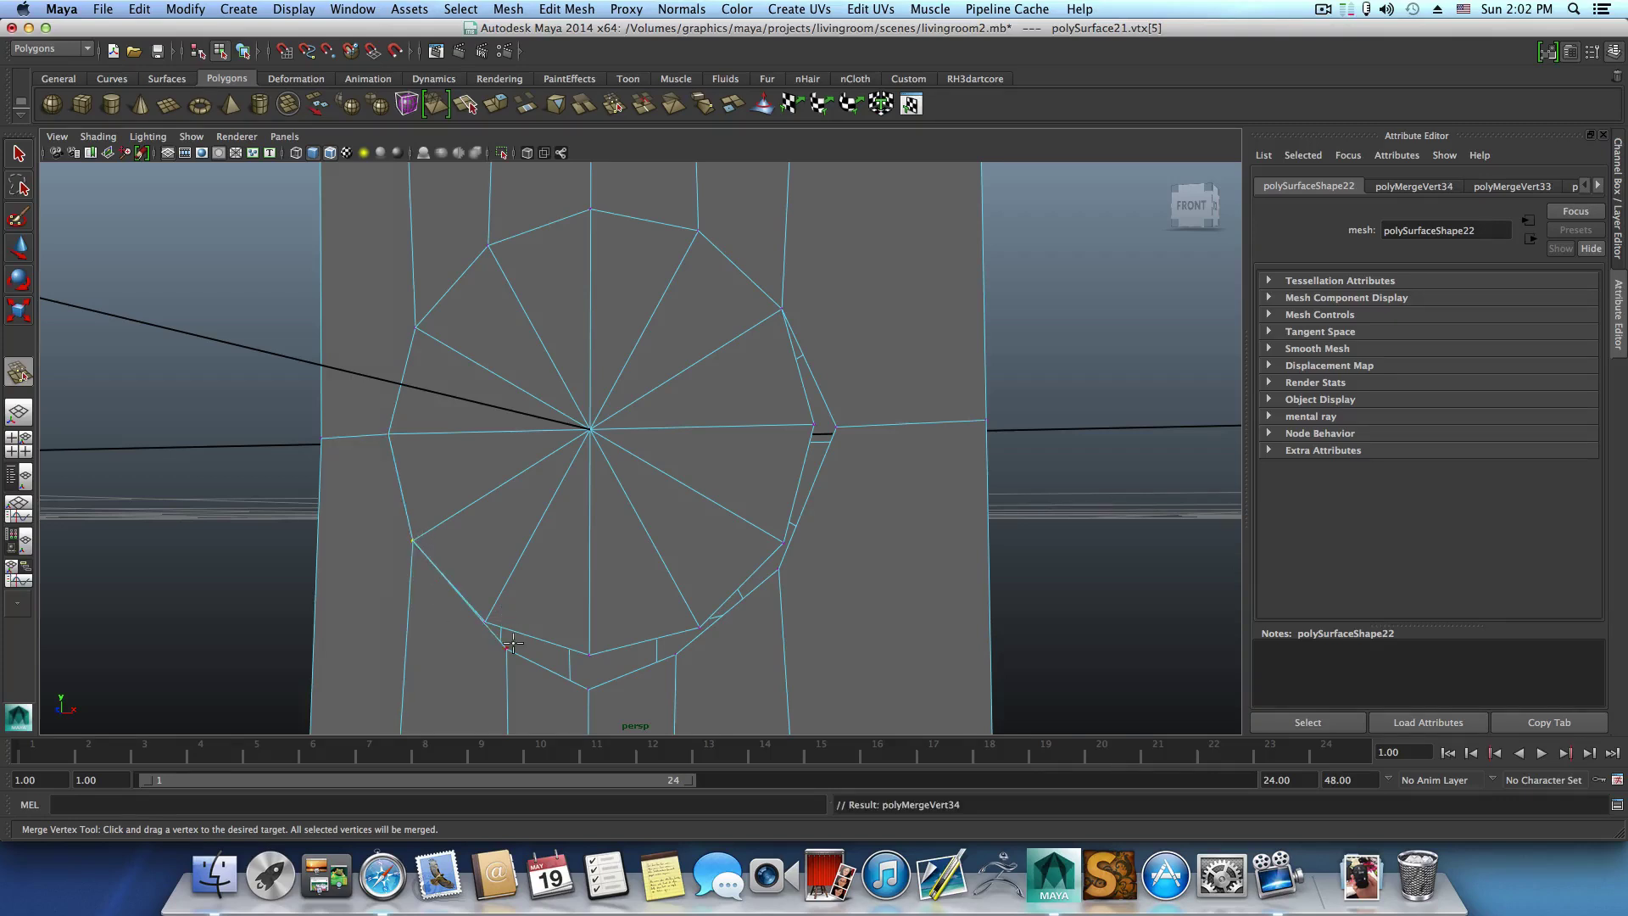
Merge the front opening's lower and right-hand vertices onto the cap and return to object mode.
drag(503, 652, 486, 621)
drag(588, 688, 700, 627)
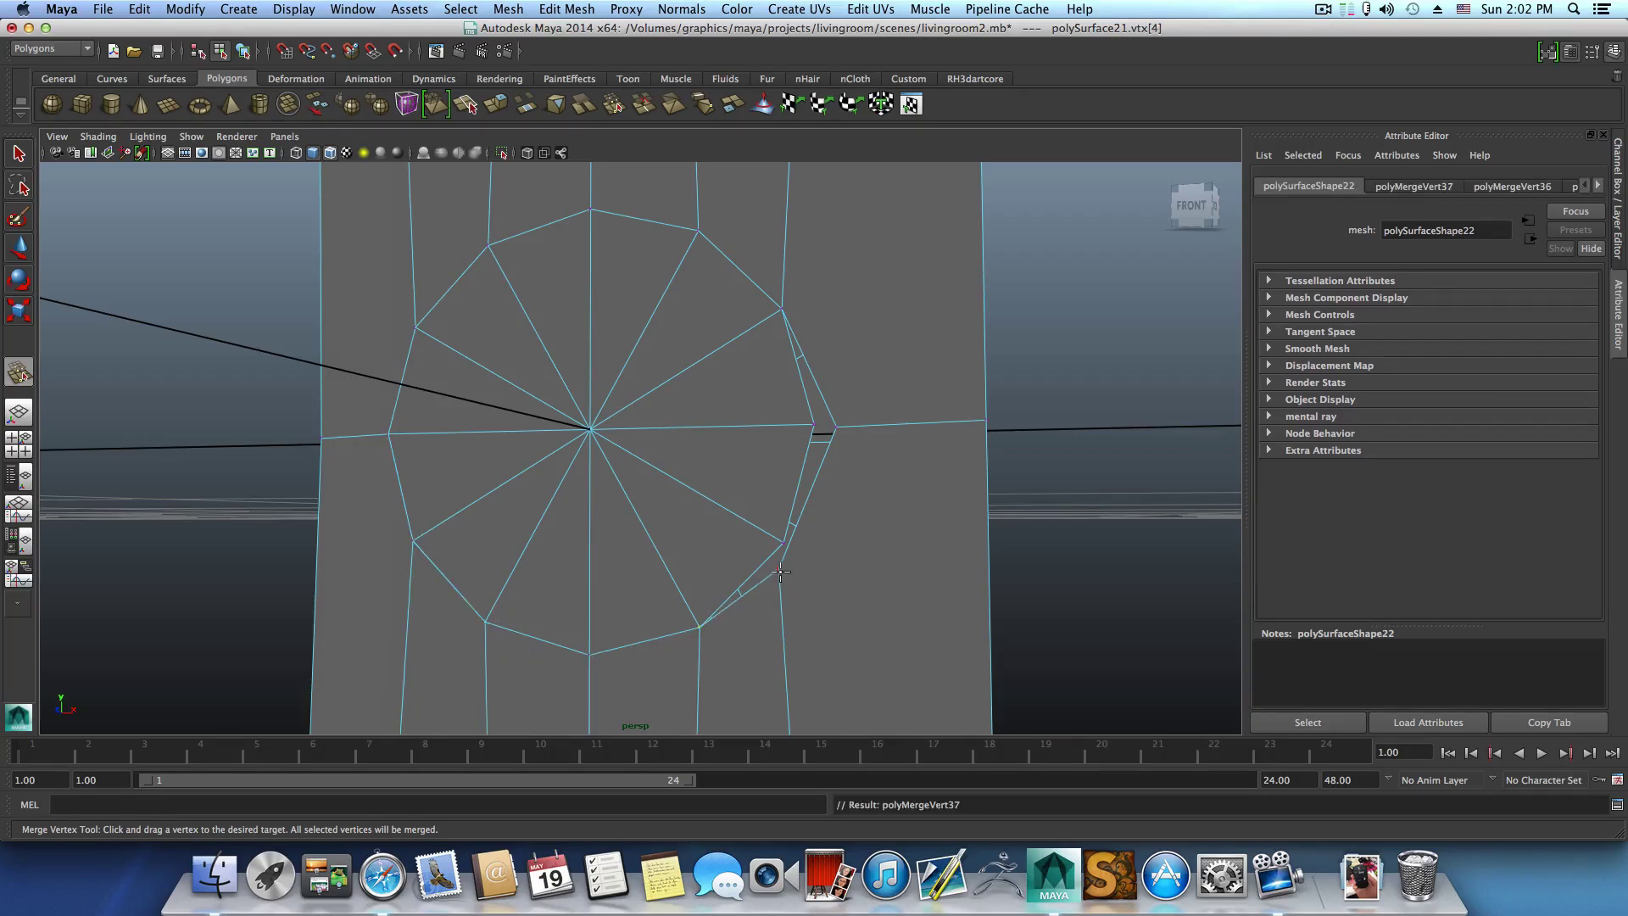
drag(780, 571, 784, 541)
drag(838, 420, 812, 424)
scroll(805, 430, down, 4)
alt+drag(722, 472, 756, 481)
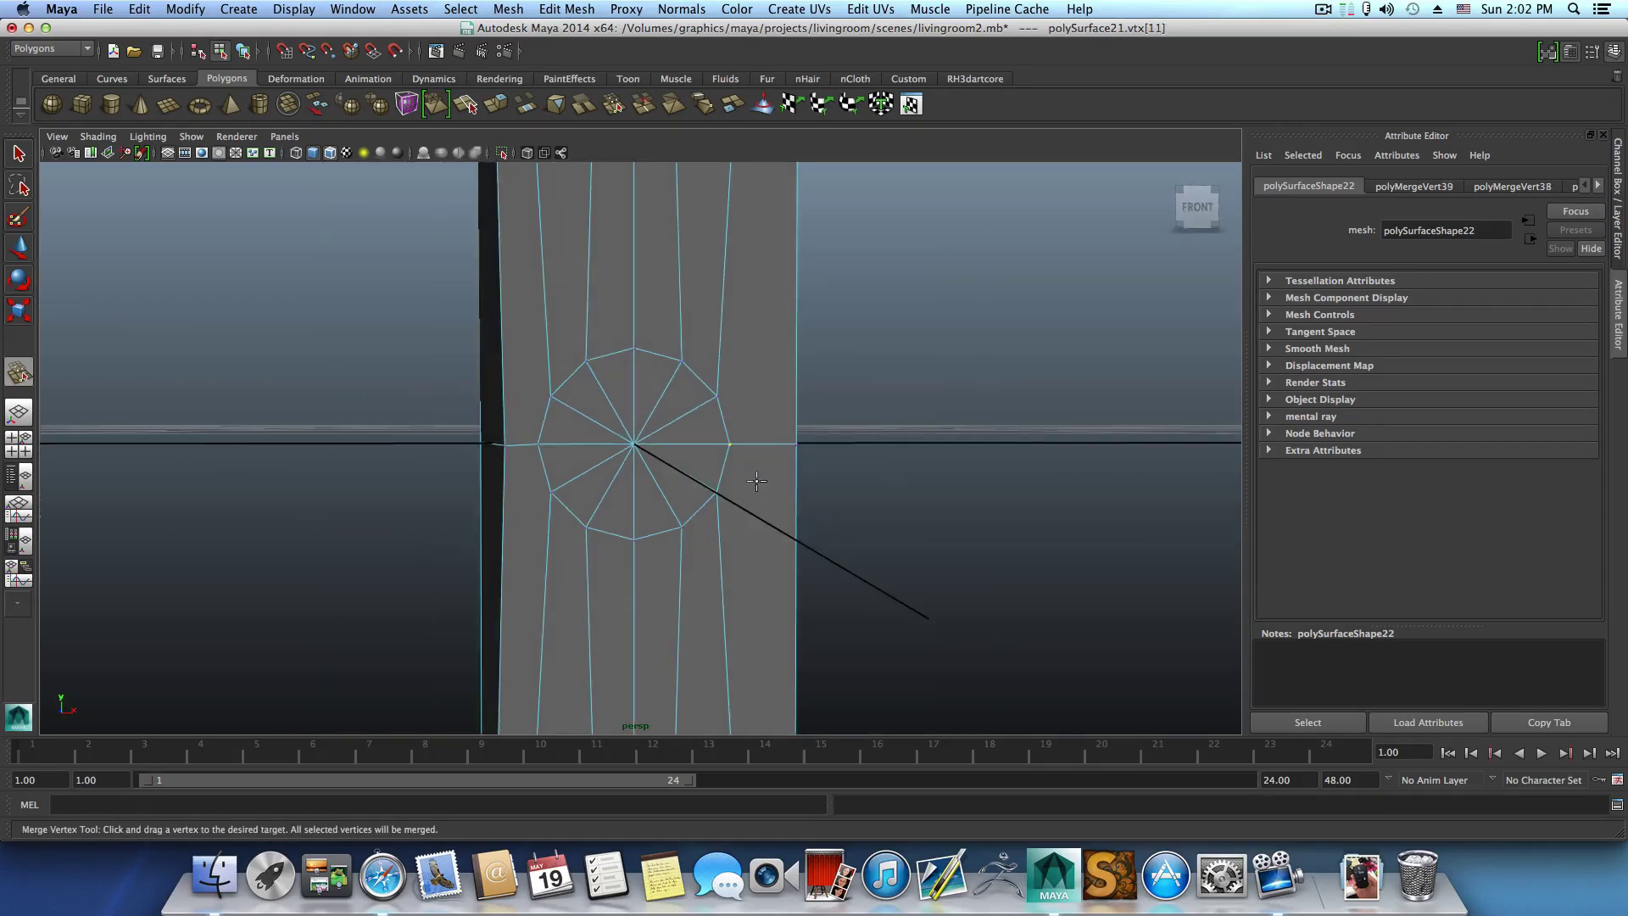
key(F8)
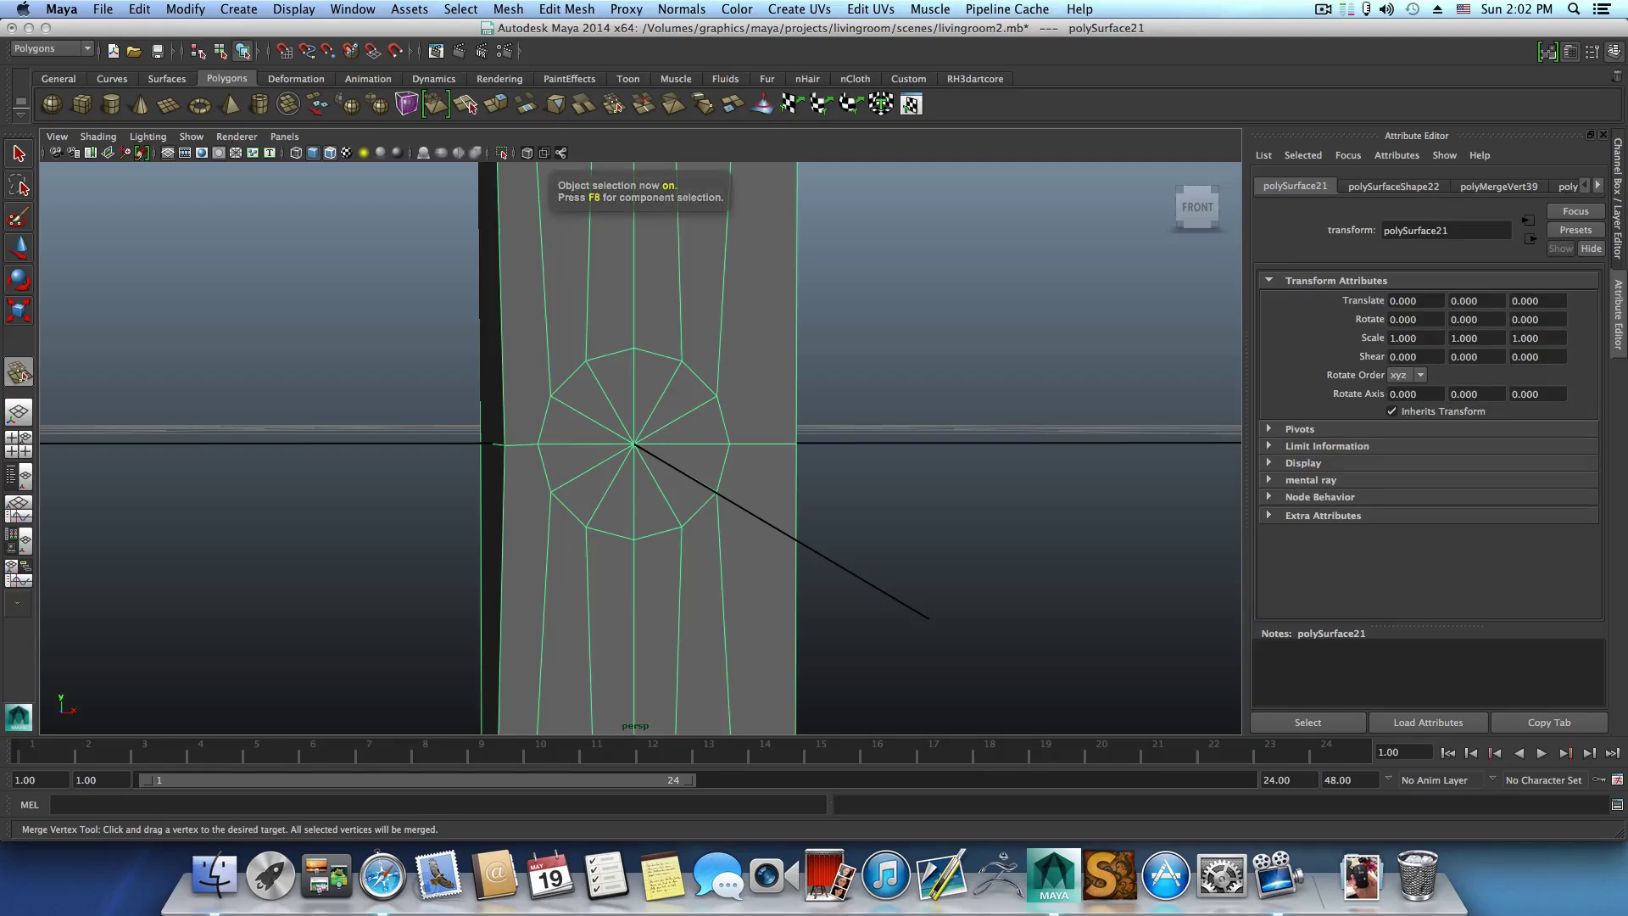
Select the centre vertices of the front and back circular caps on the post and chamfer them.
alt+drag(654, 408, 618, 450)
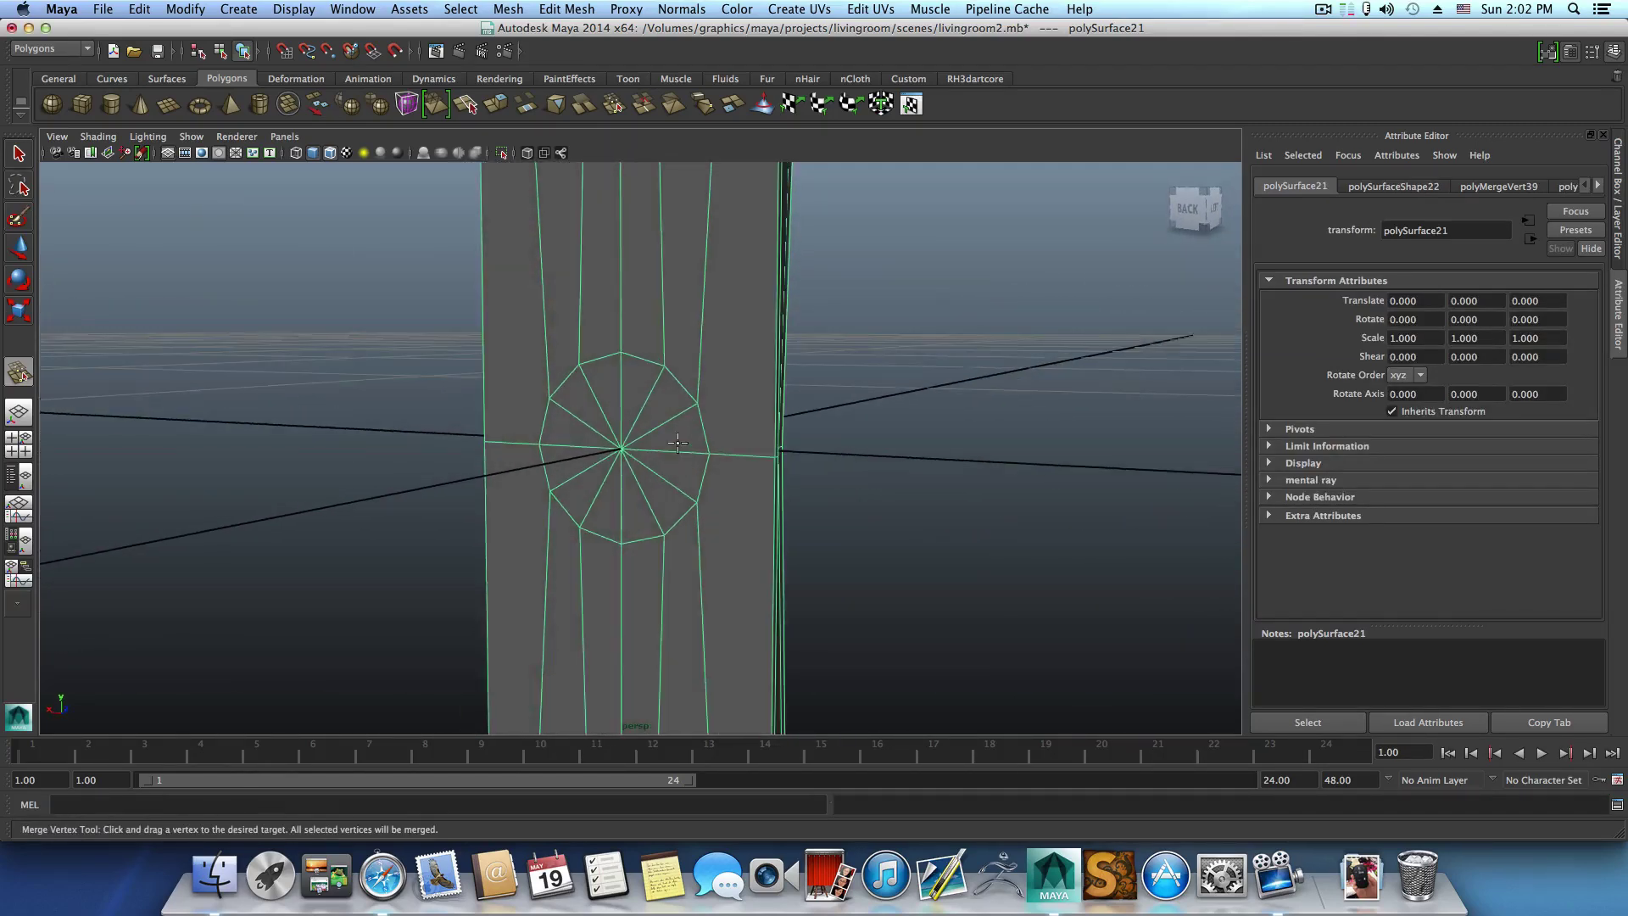
right_drag(618, 450, 619, 439)
key(q)
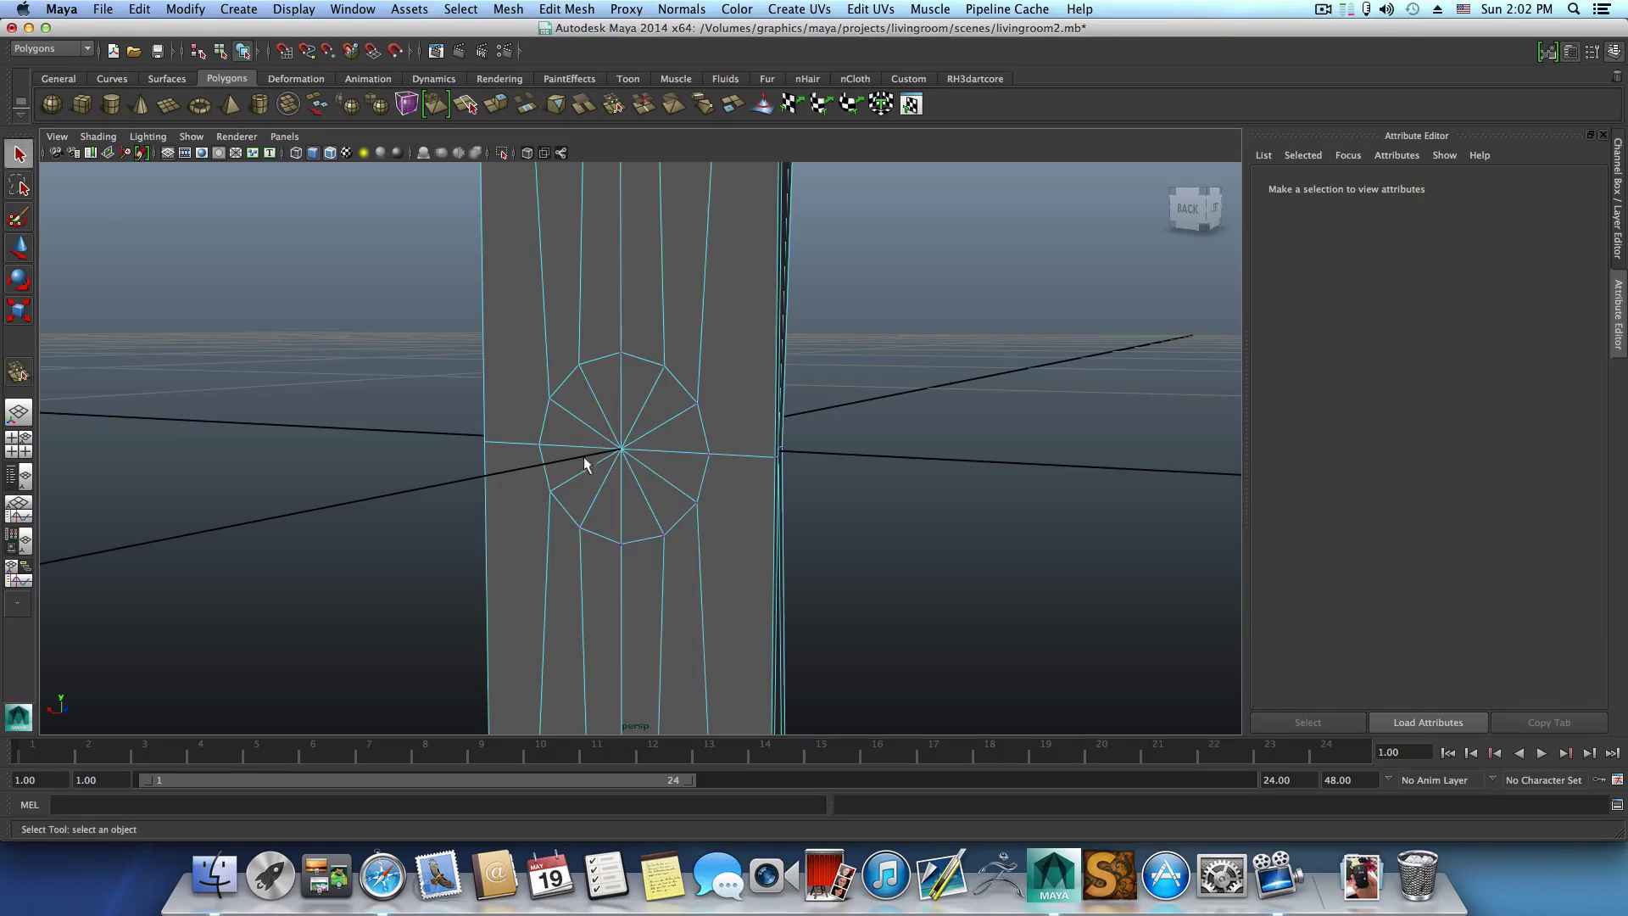
click(621, 449)
alt+drag(760, 467, 644, 472)
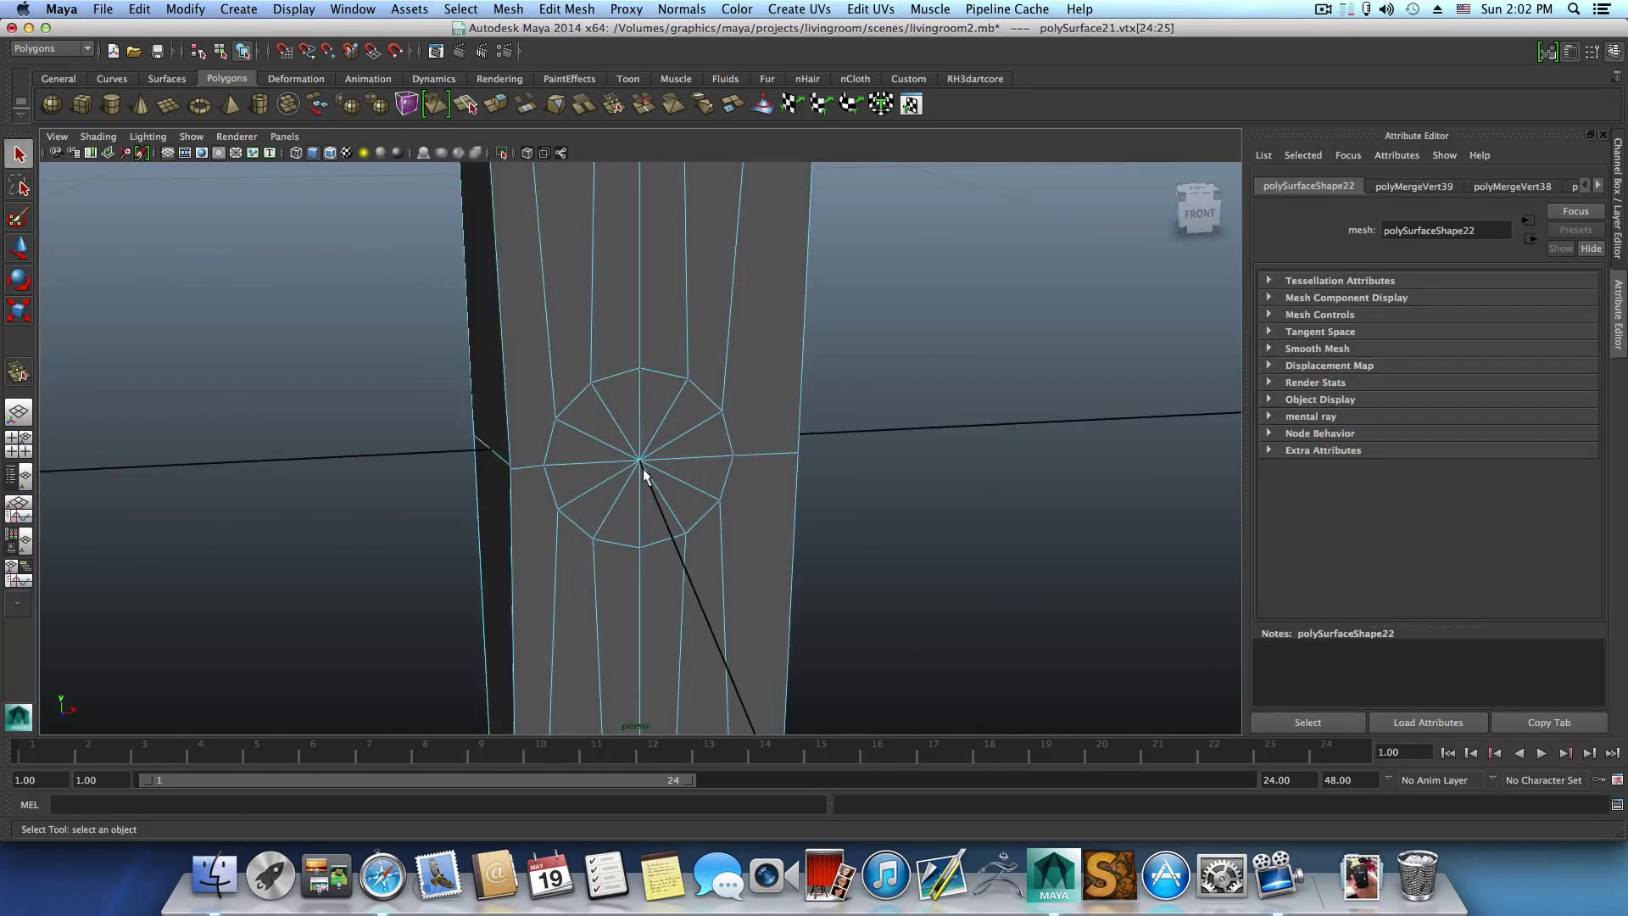
shift+right_drag(664, 461, 714, 458)
alt+drag(713, 458, 626, 465)
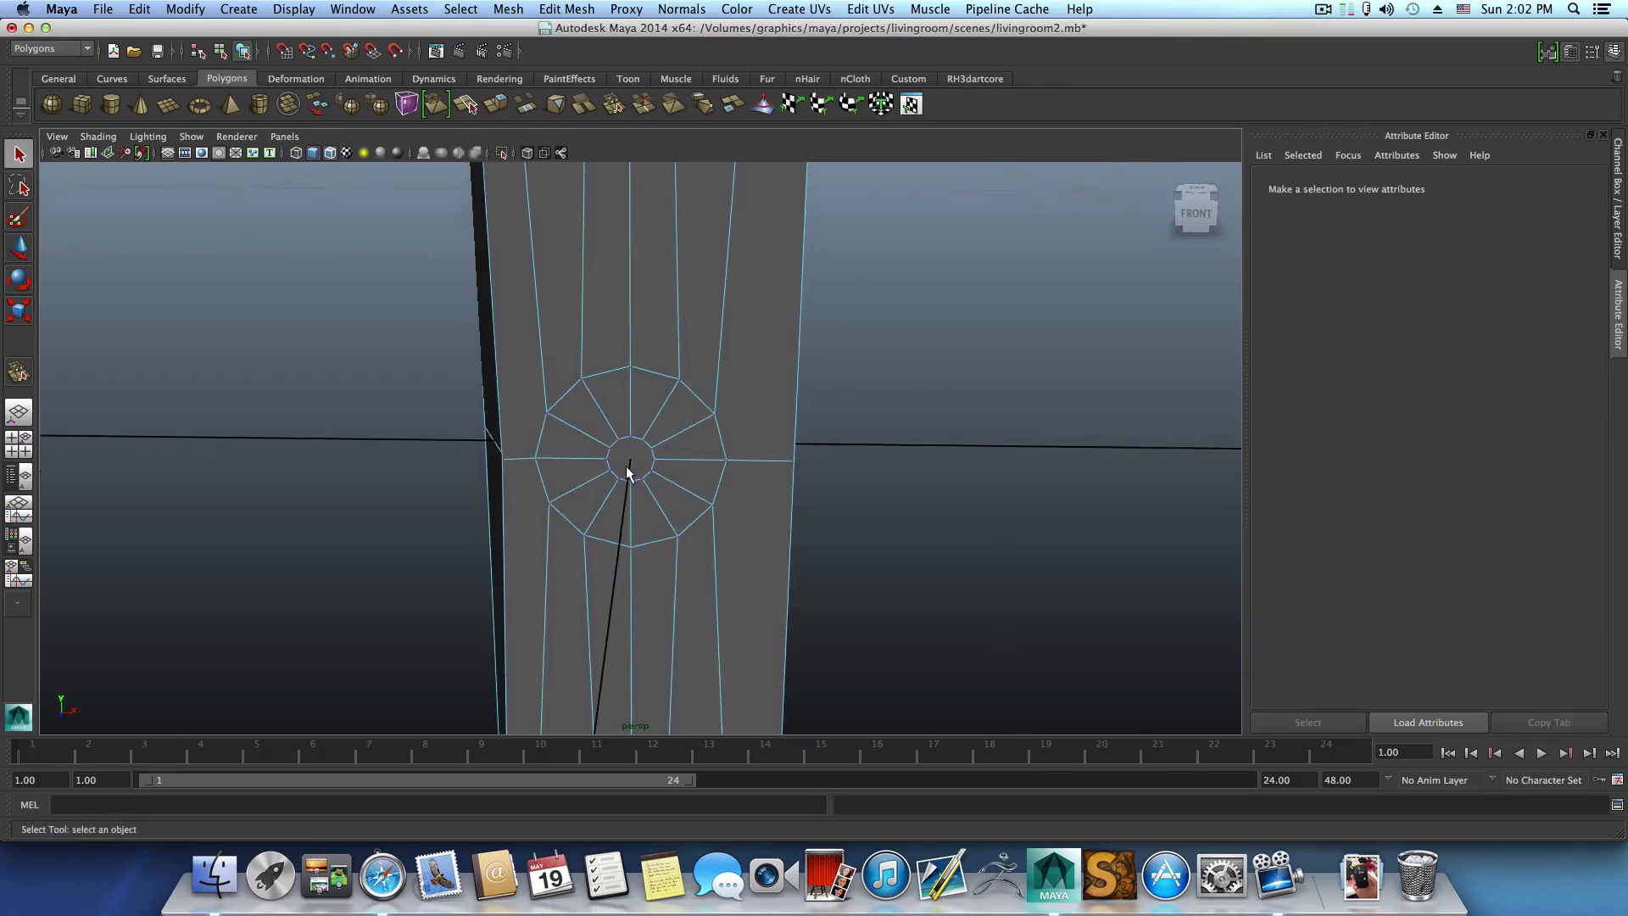
Select the small chamfered centre faces on both sides of the post and scale them up inside their surrounding rings.
right_drag(625, 466, 632, 497)
click(630, 462)
alt+drag(630, 462, 1051, 454)
shift+click(616, 450)
alt+drag(679, 465, 156, 363)
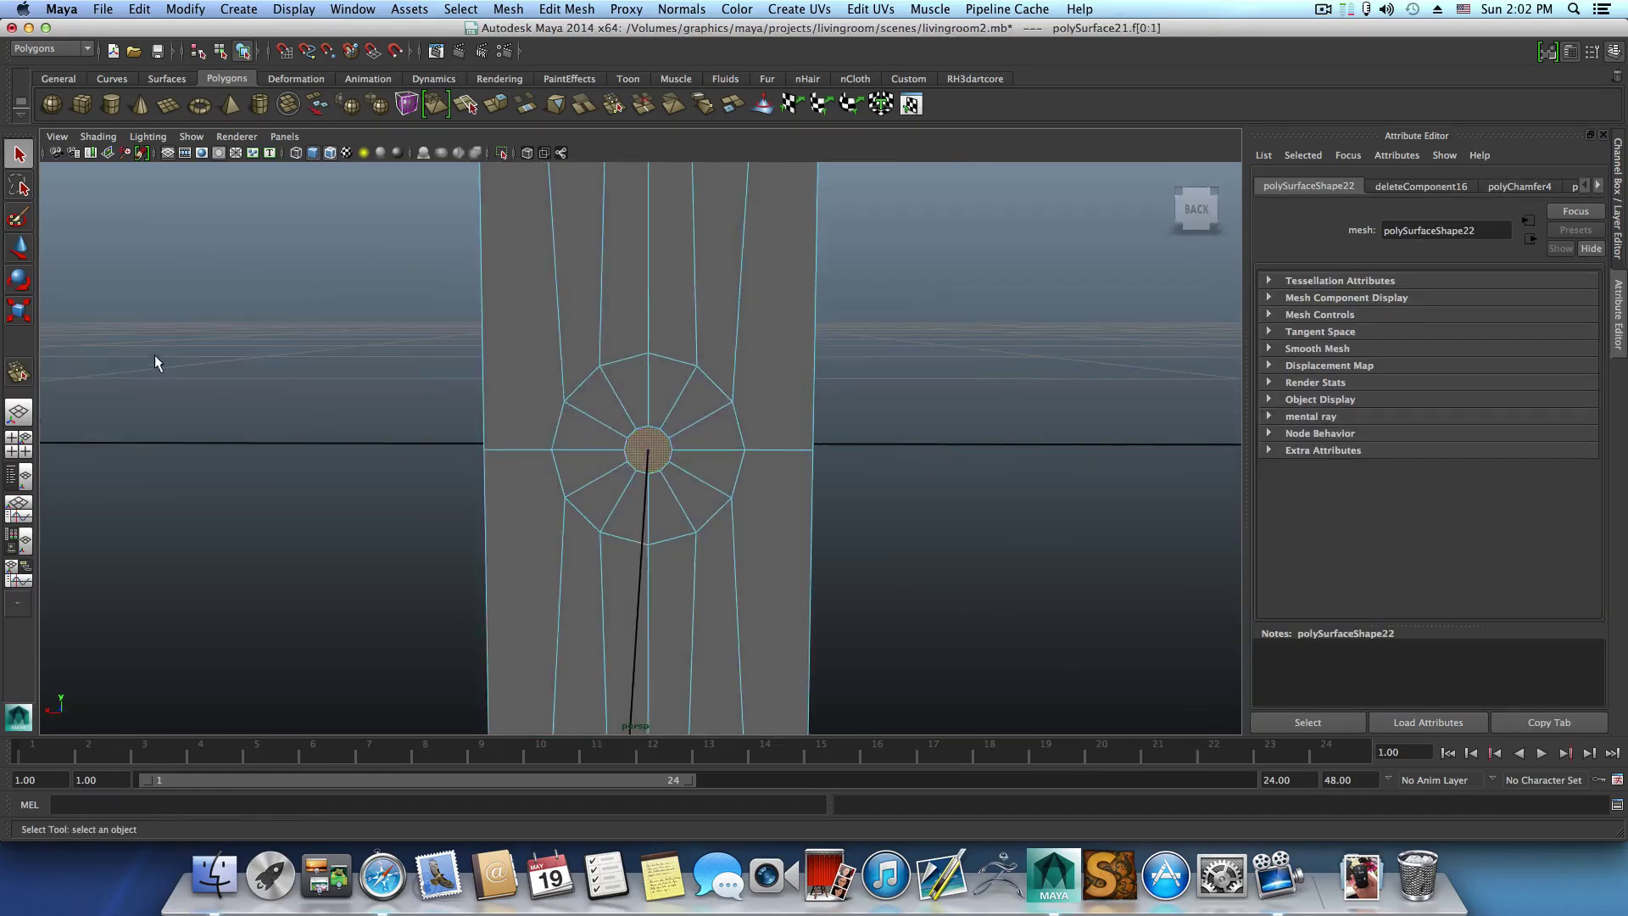
click(18, 311)
drag(648, 445, 563, 440)
drag(724, 442, 775, 422)
Insert edge loops within the circular centre rings on the back and front of the post and return to object mode.
key(F8)
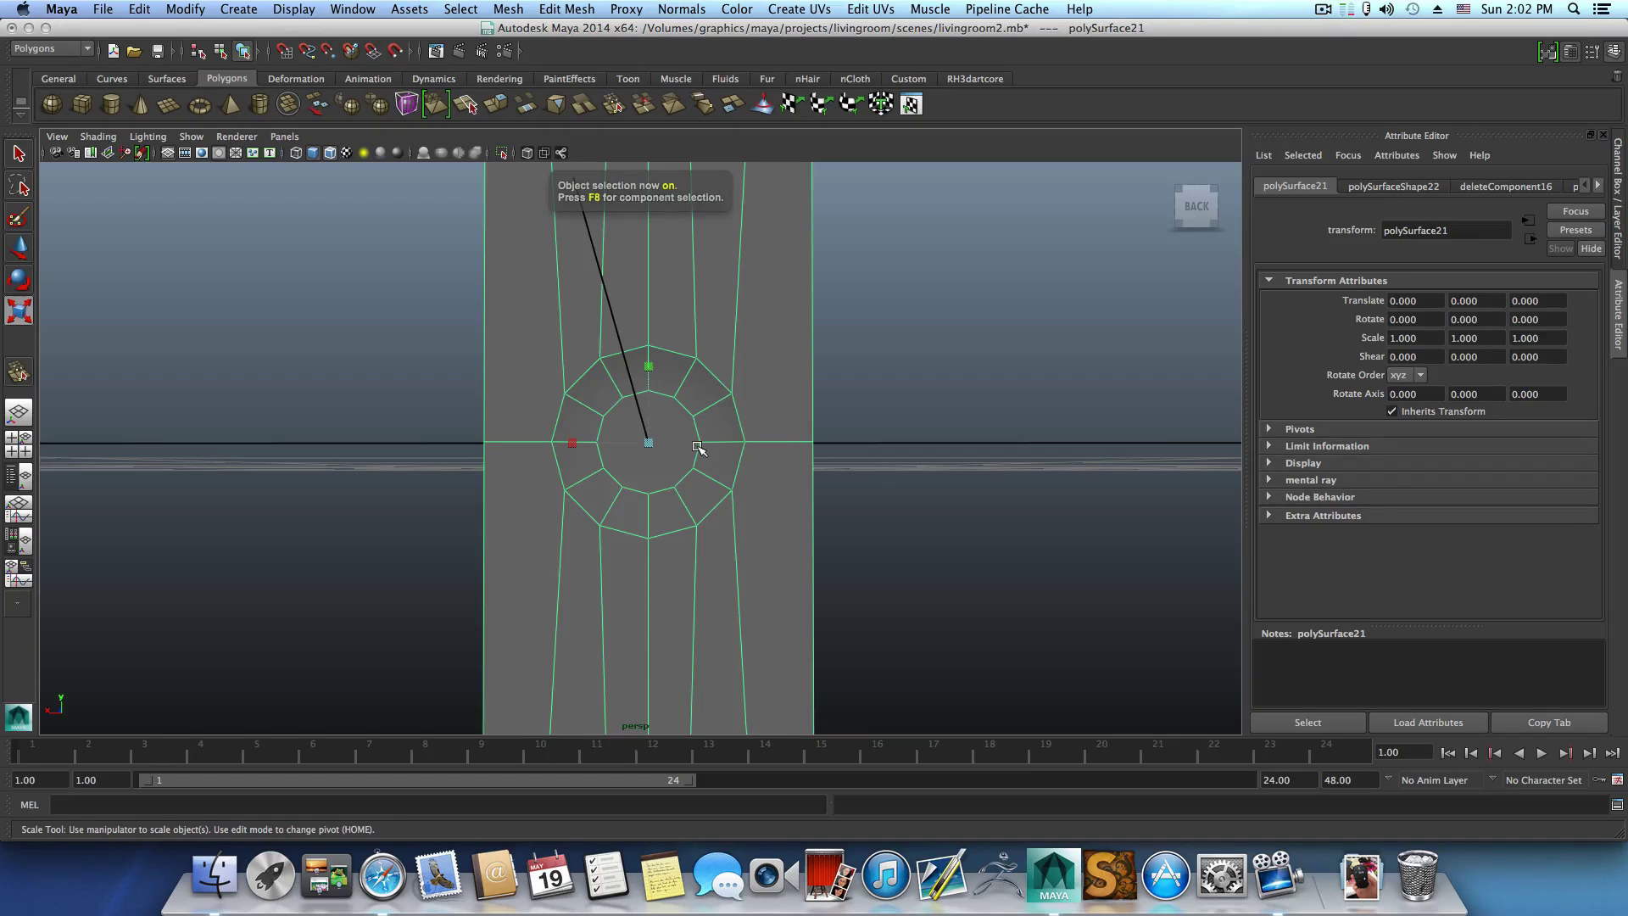
shift+right_drag(712, 441, 649, 467)
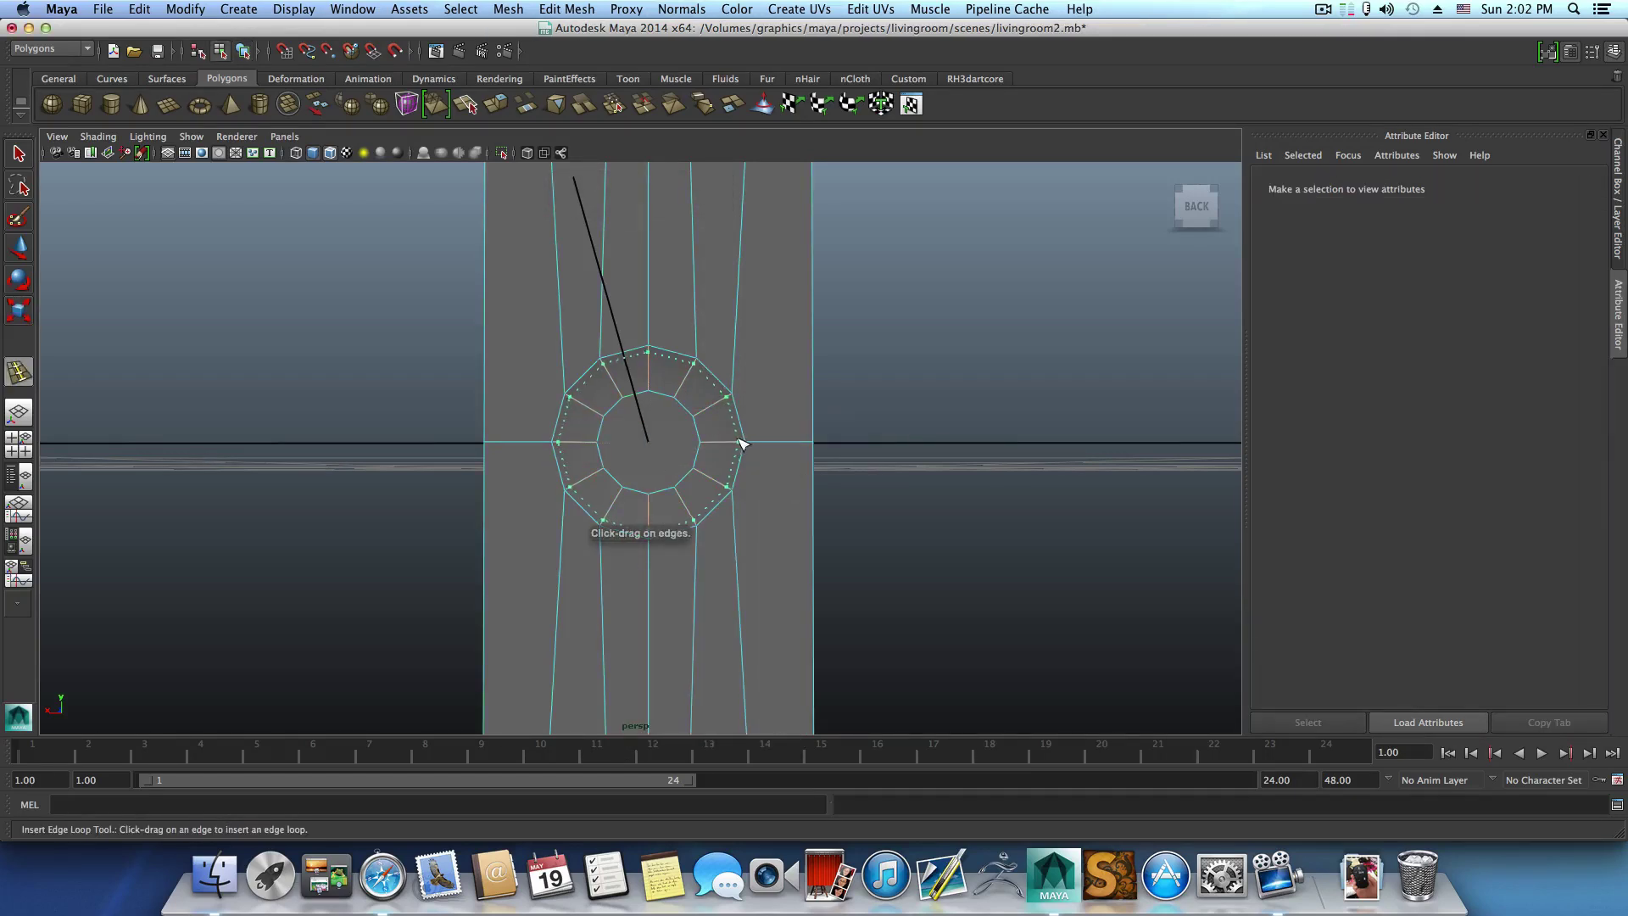
drag(742, 443, 479, 424)
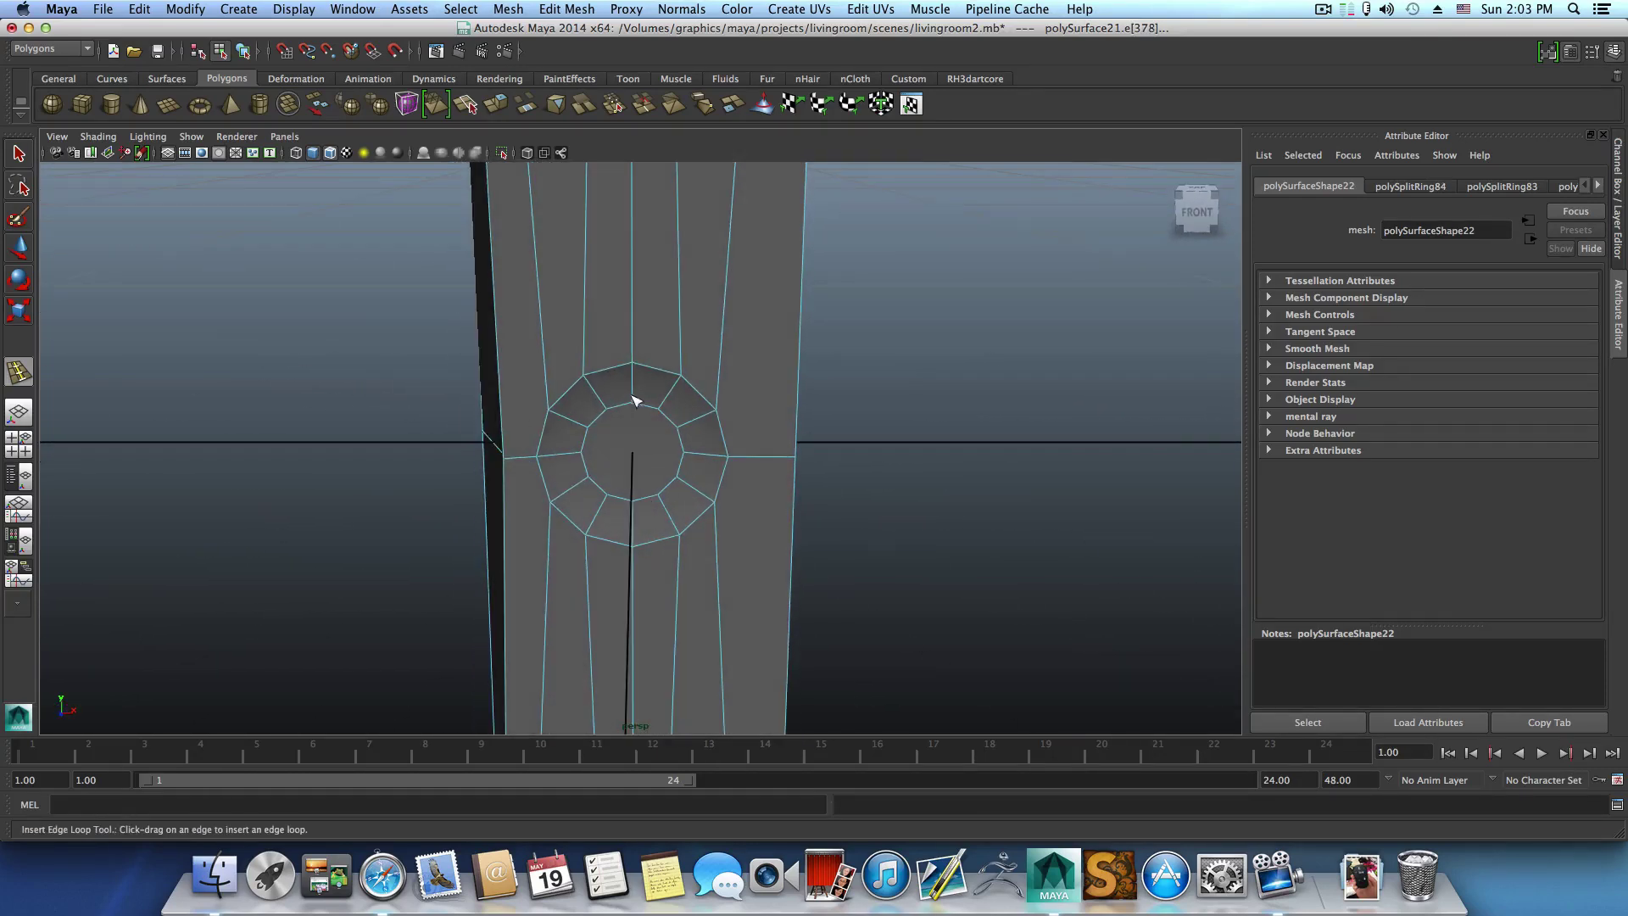
mouse_move(638, 369)
mouse_down()
mouse_move(636, 393)
mouse_move(635, 362)
mouse_up()
alt+drag(763, 411, 306, 394)
key(F8)
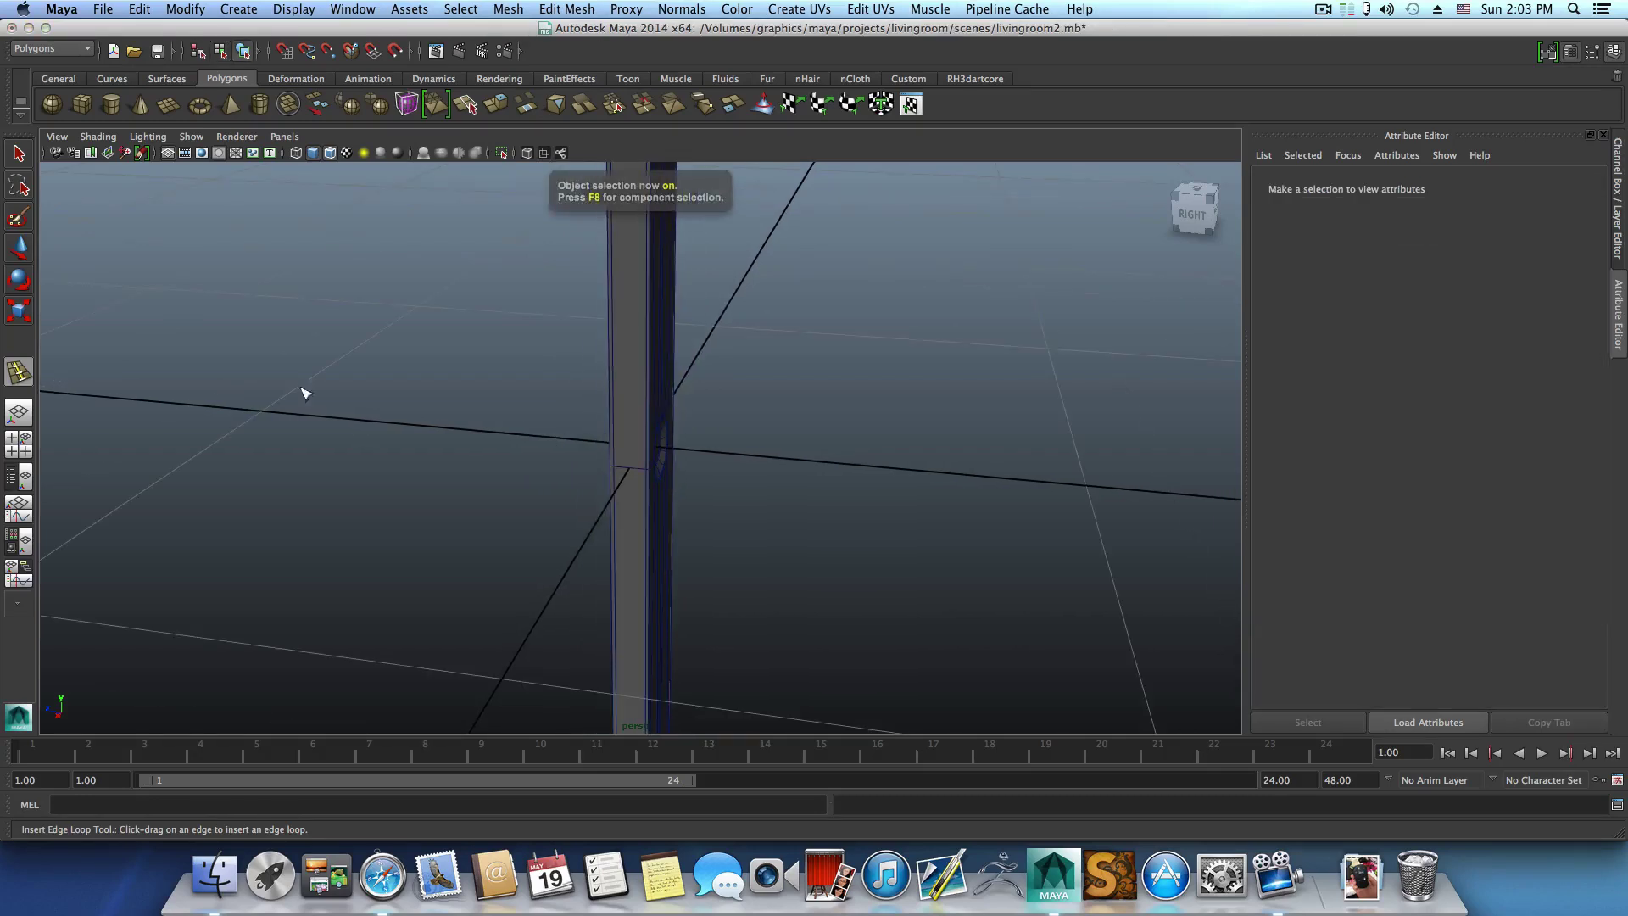
Select the whole post and rotate it to -45 degrees about the Z axis.
click(19, 154)
alt+drag(620, 431, 750, 429)
click(655, 404)
key(f)
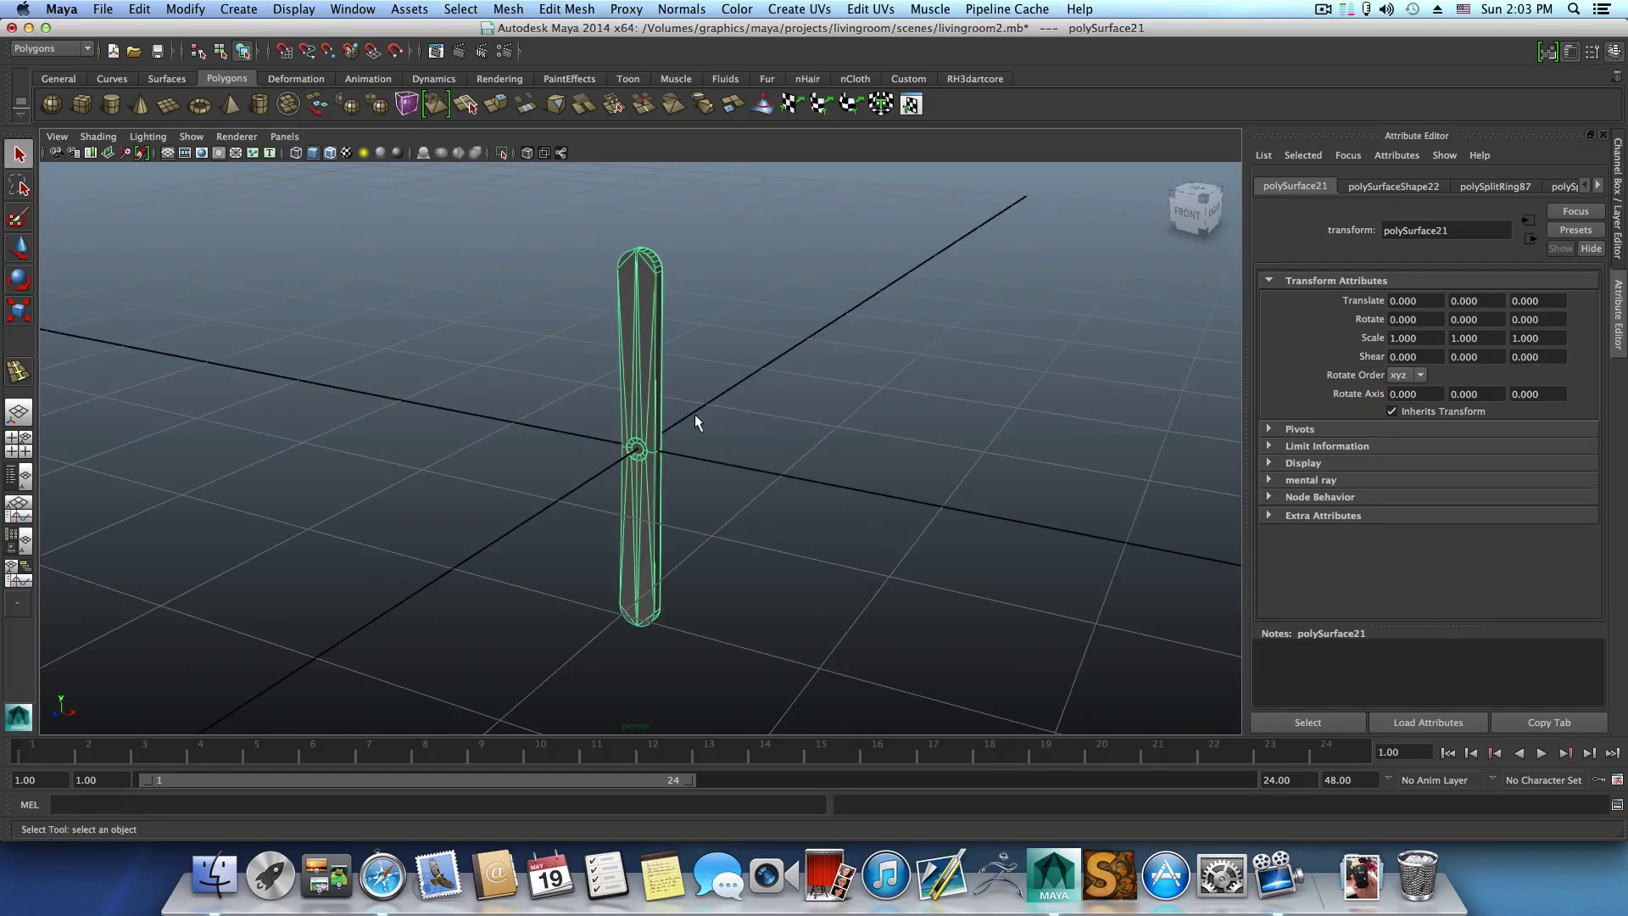
key(e)
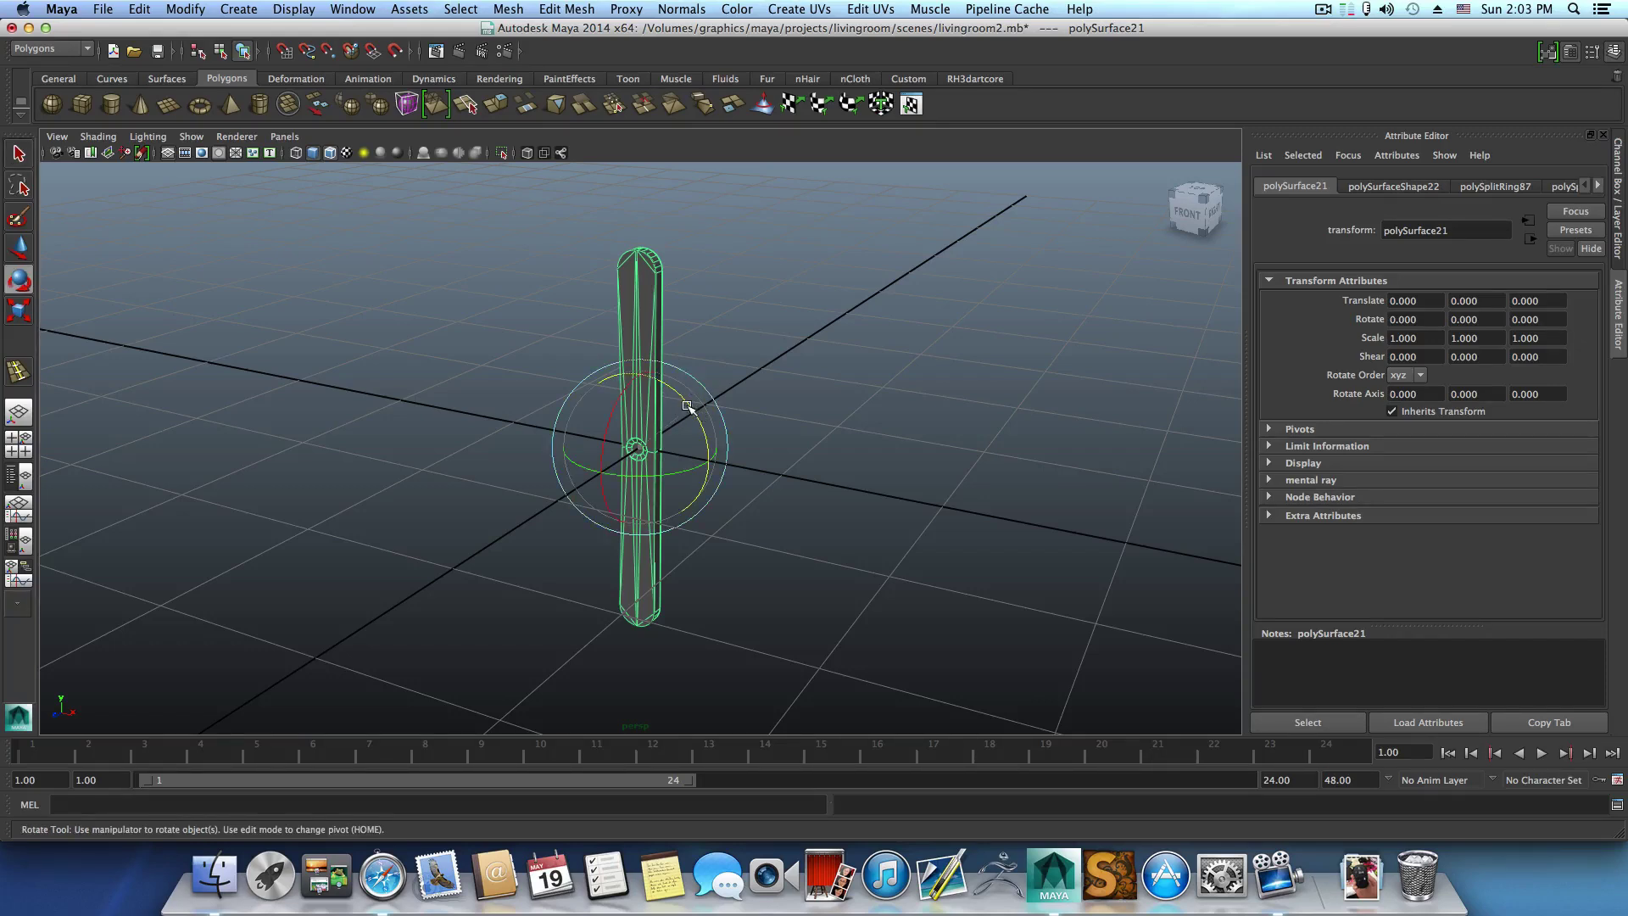
drag(687, 405, 700, 430)
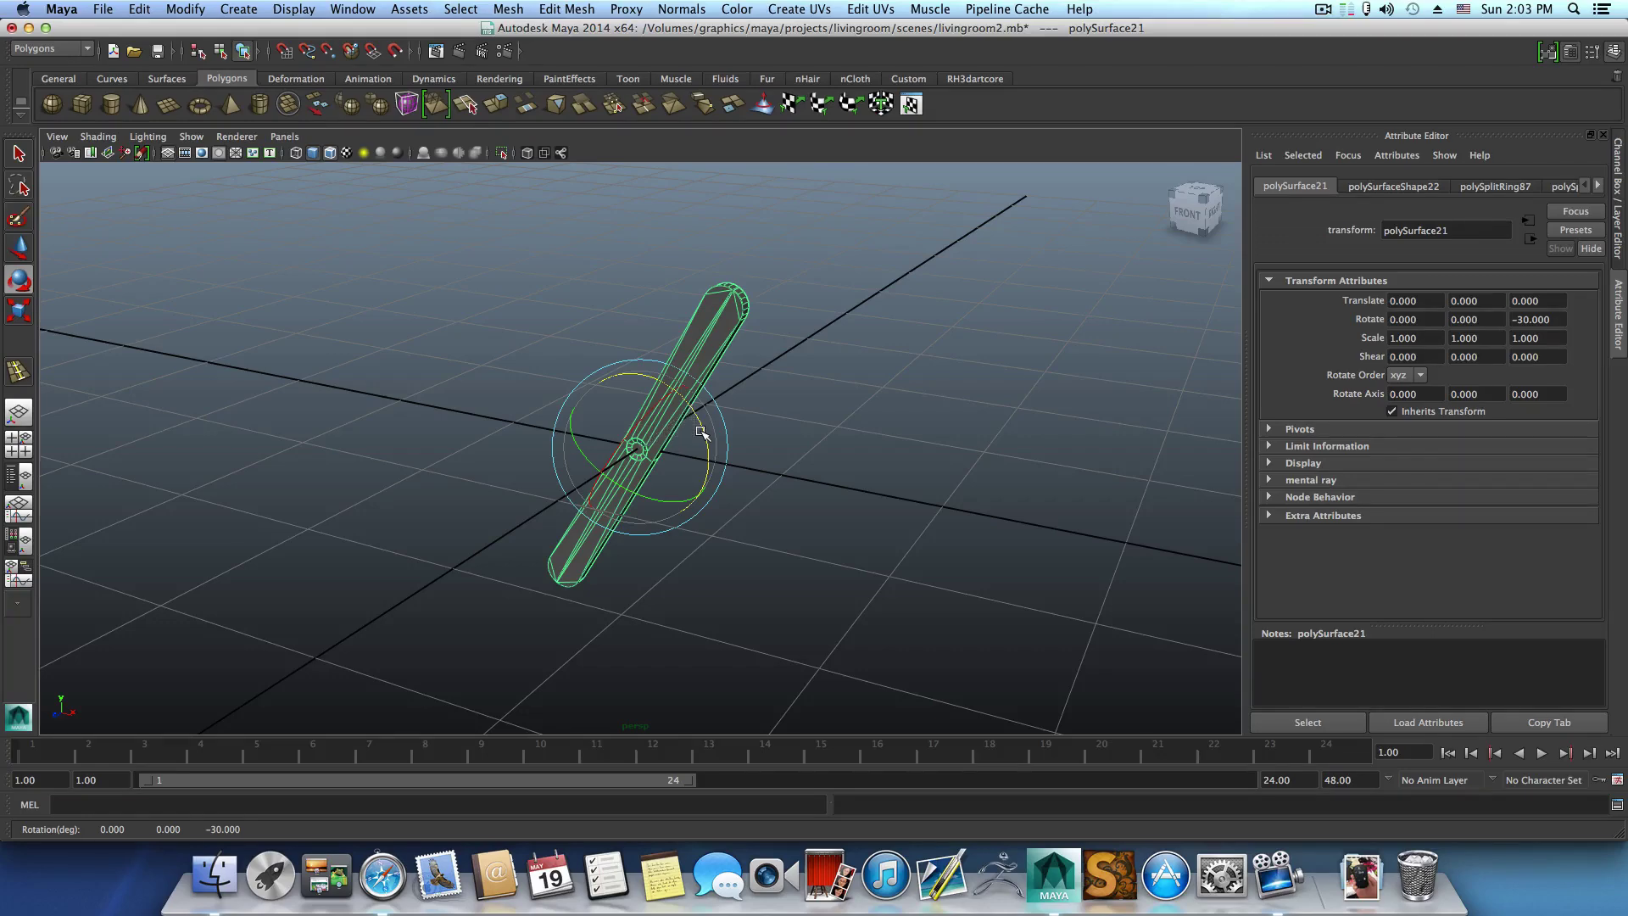
alt+drag(699, 434, 756, 420)
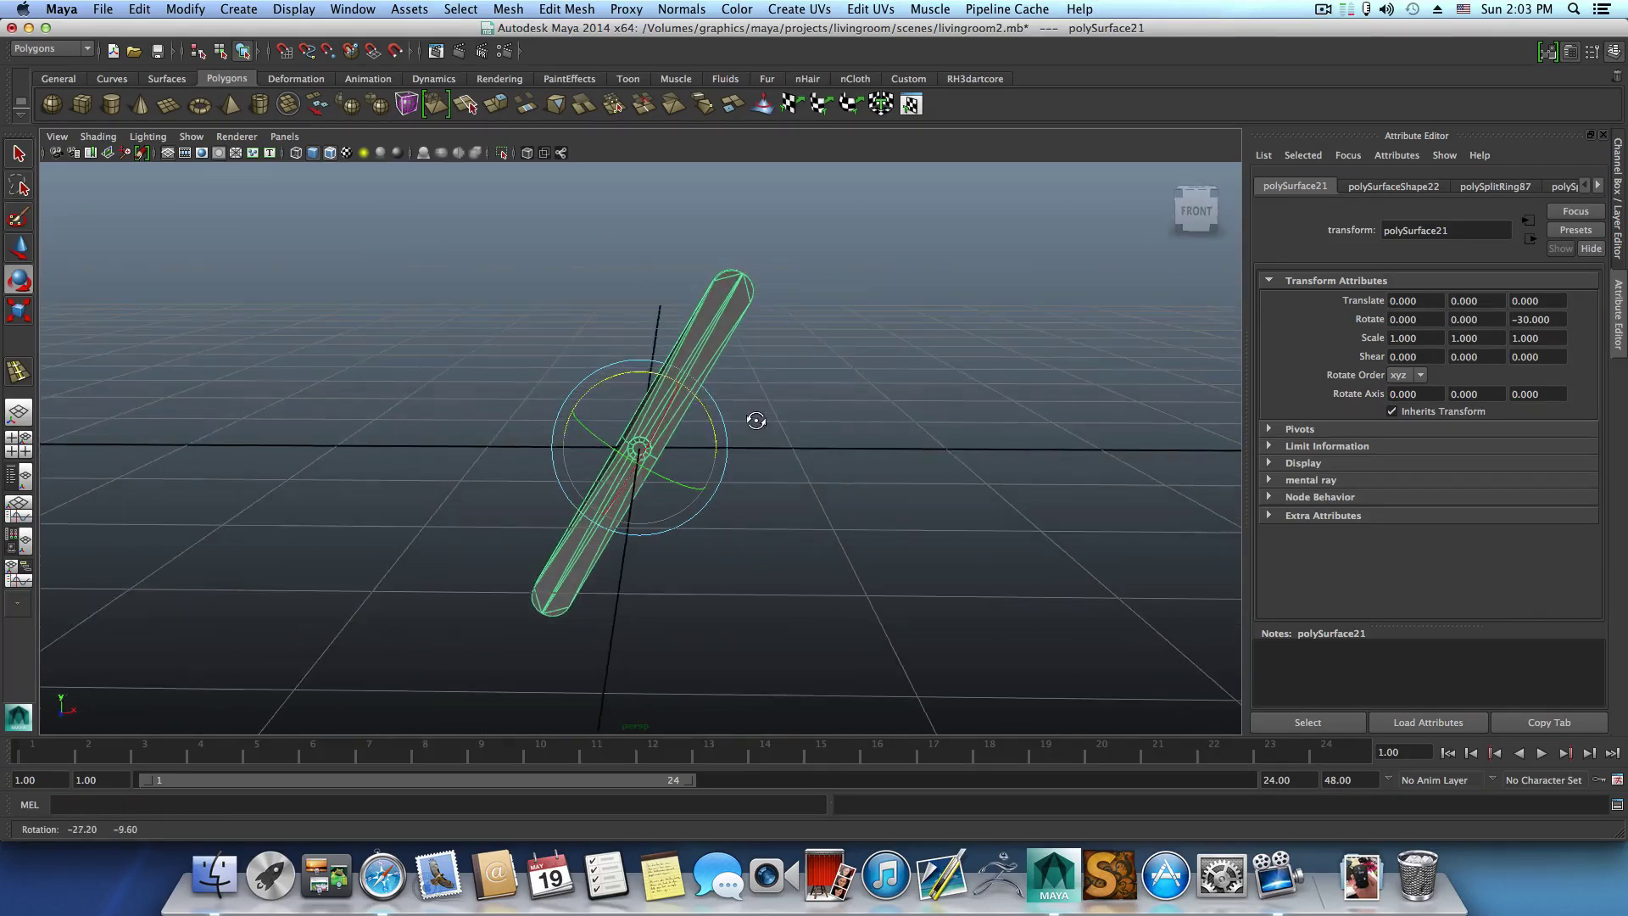
click(710, 425)
drag(709, 427, 721, 445)
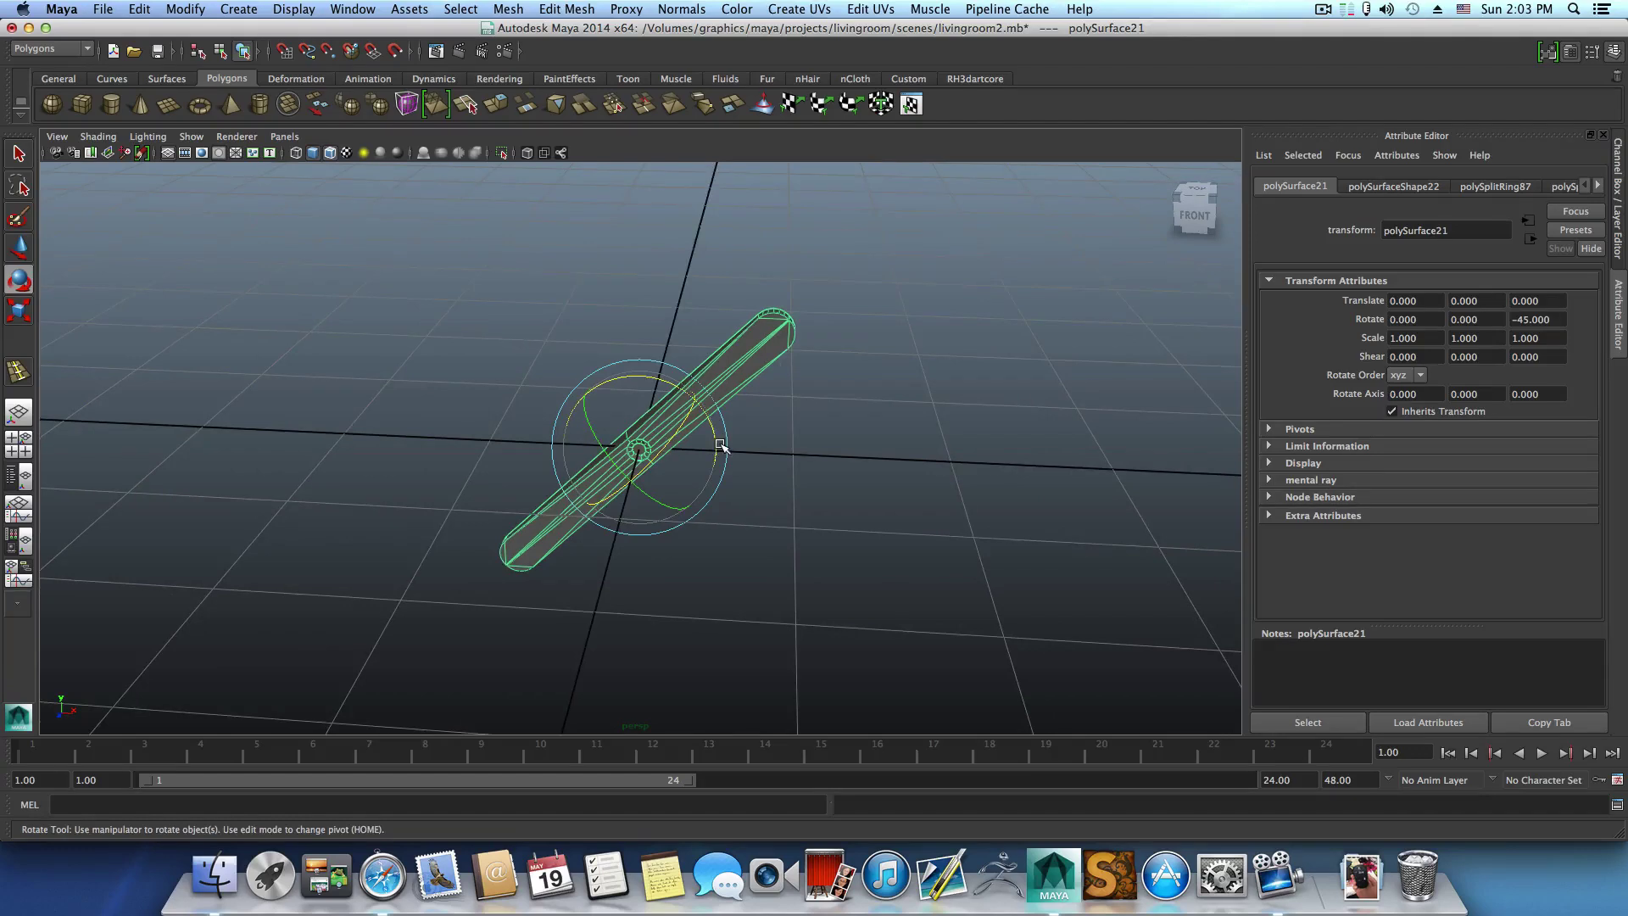
Duplicate the post and rotate the copy to 45 degrees about Z, crossing the original in an X.
key(ctrl+d)
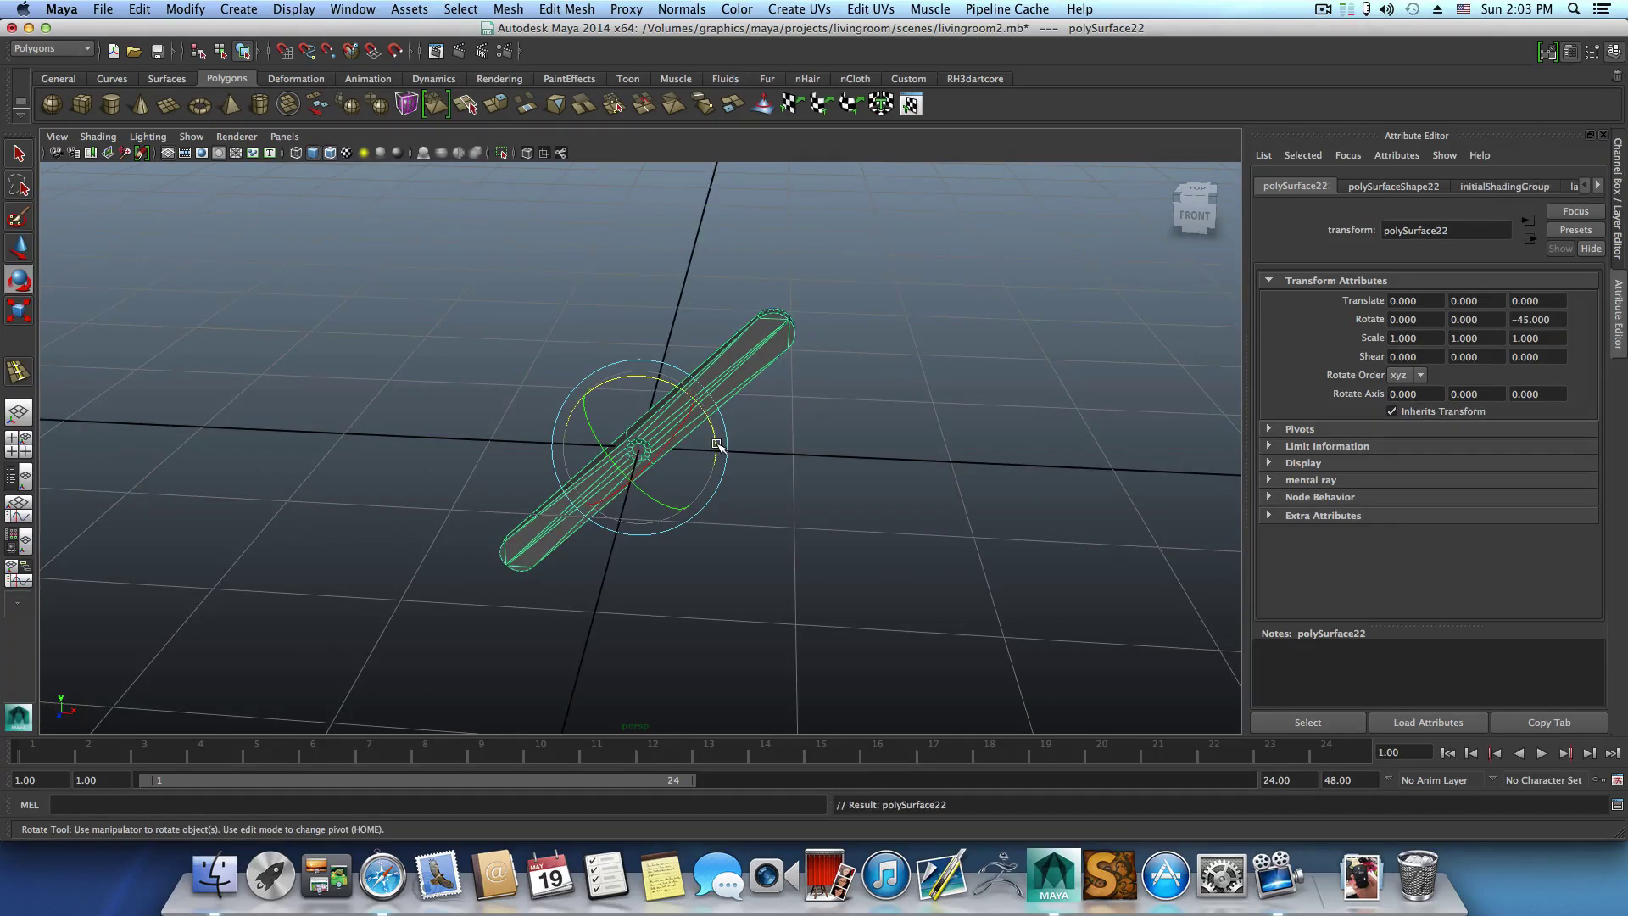
drag(709, 438, 702, 434)
key(ctrl+z)
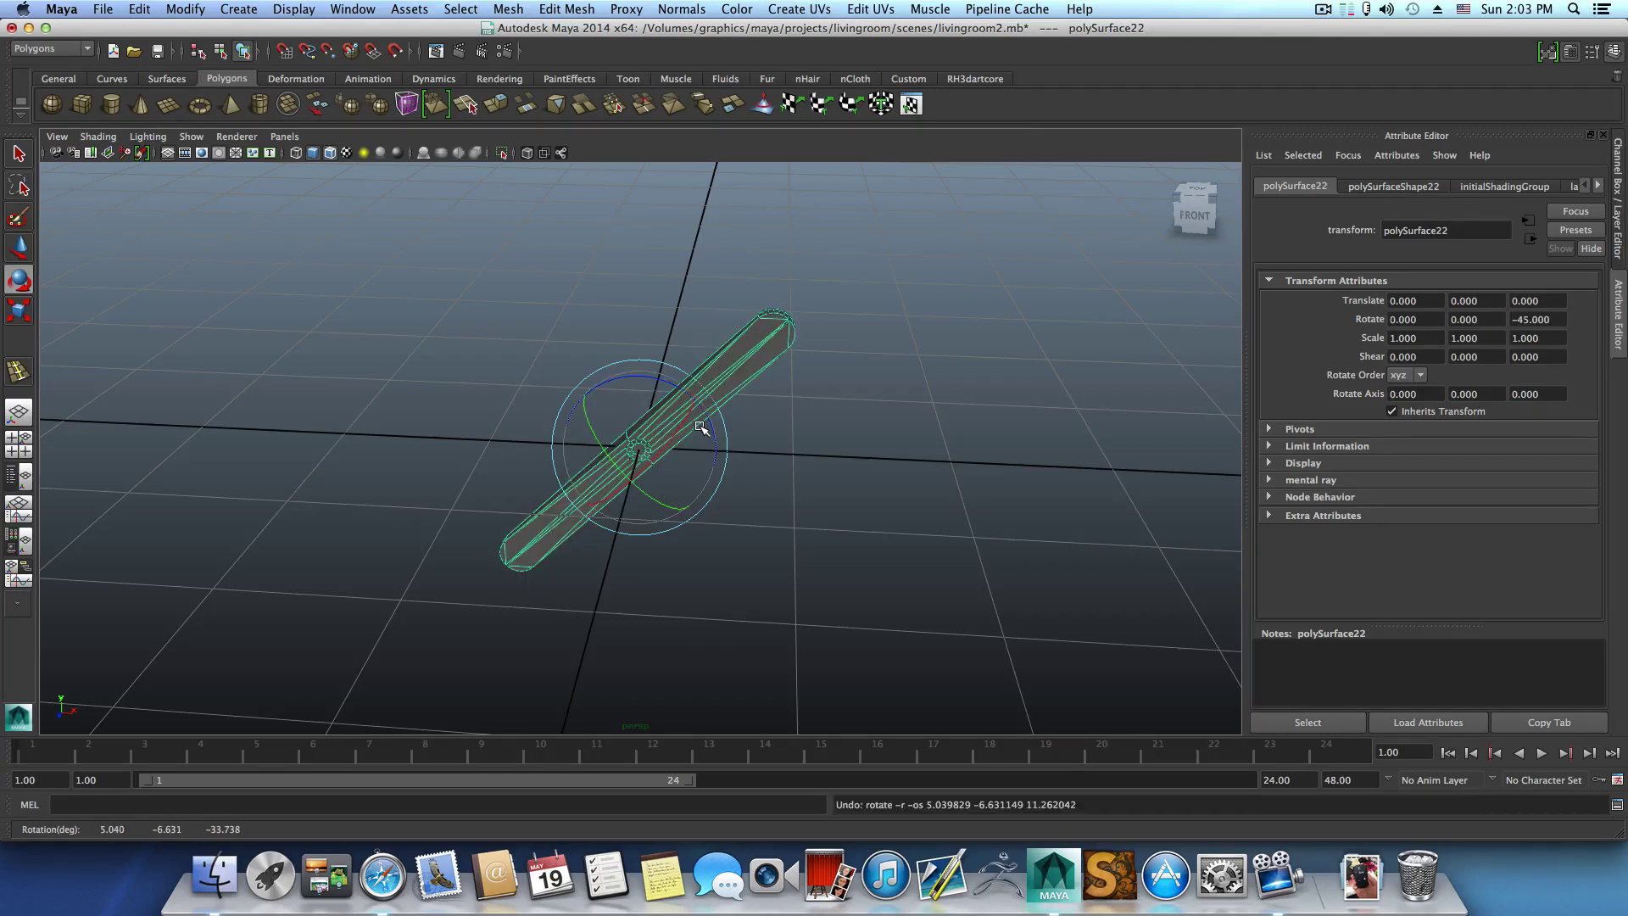
click(661, 377)
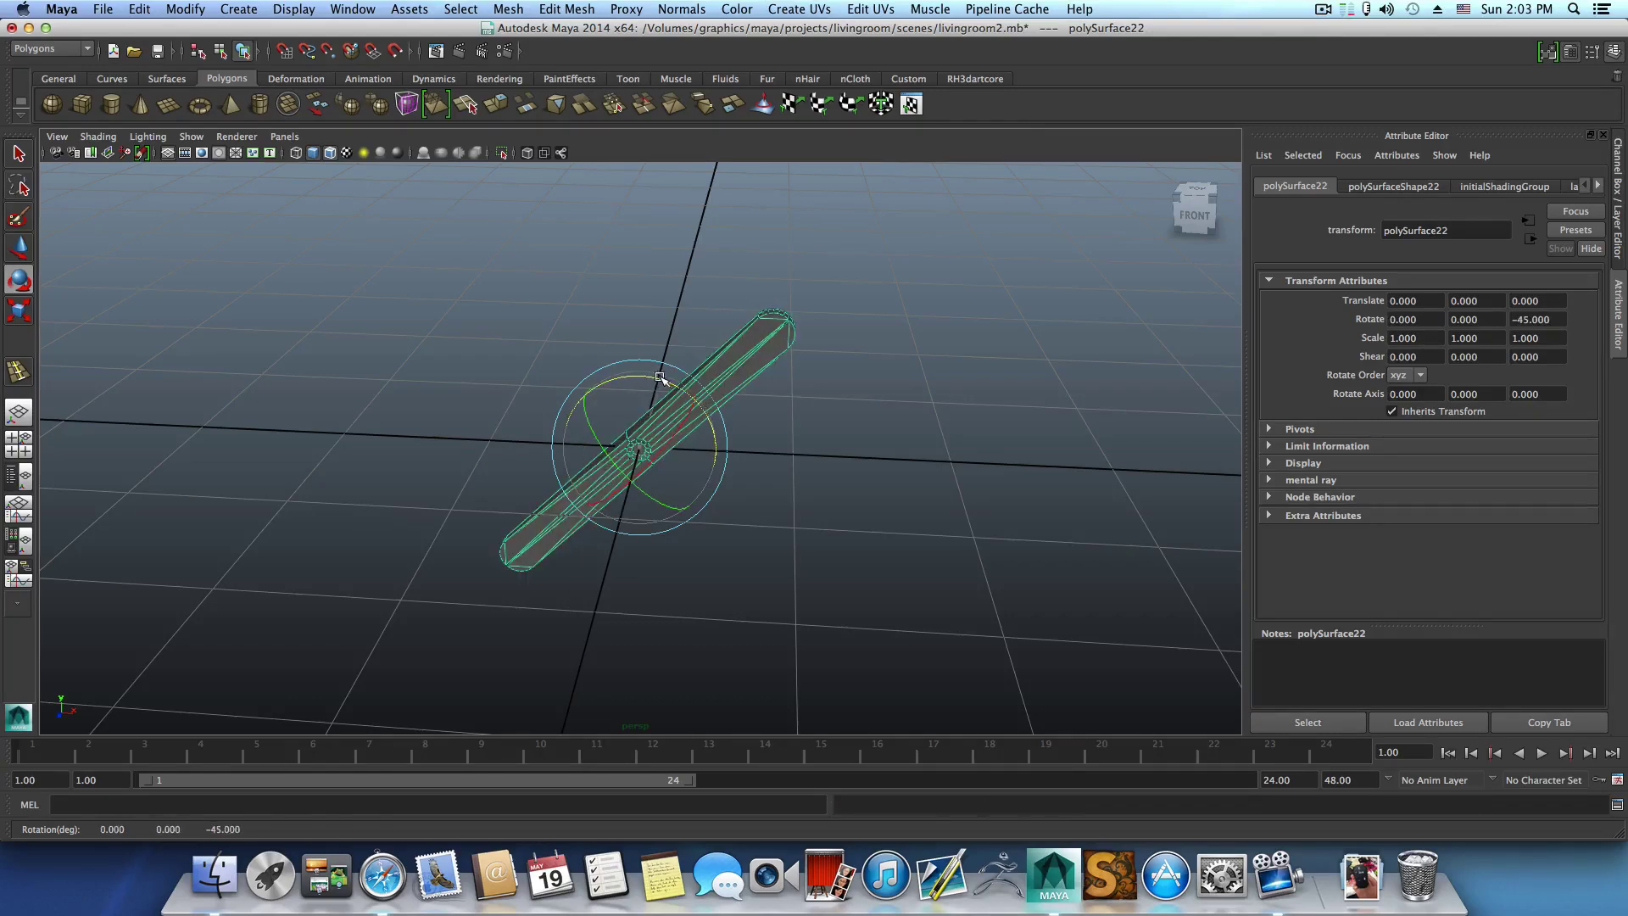
drag(661, 377, 565, 383)
Select both crossed posts and thin them by scaling their depth to 0.544 in Z.
alt+drag(793, 463, 610, 473)
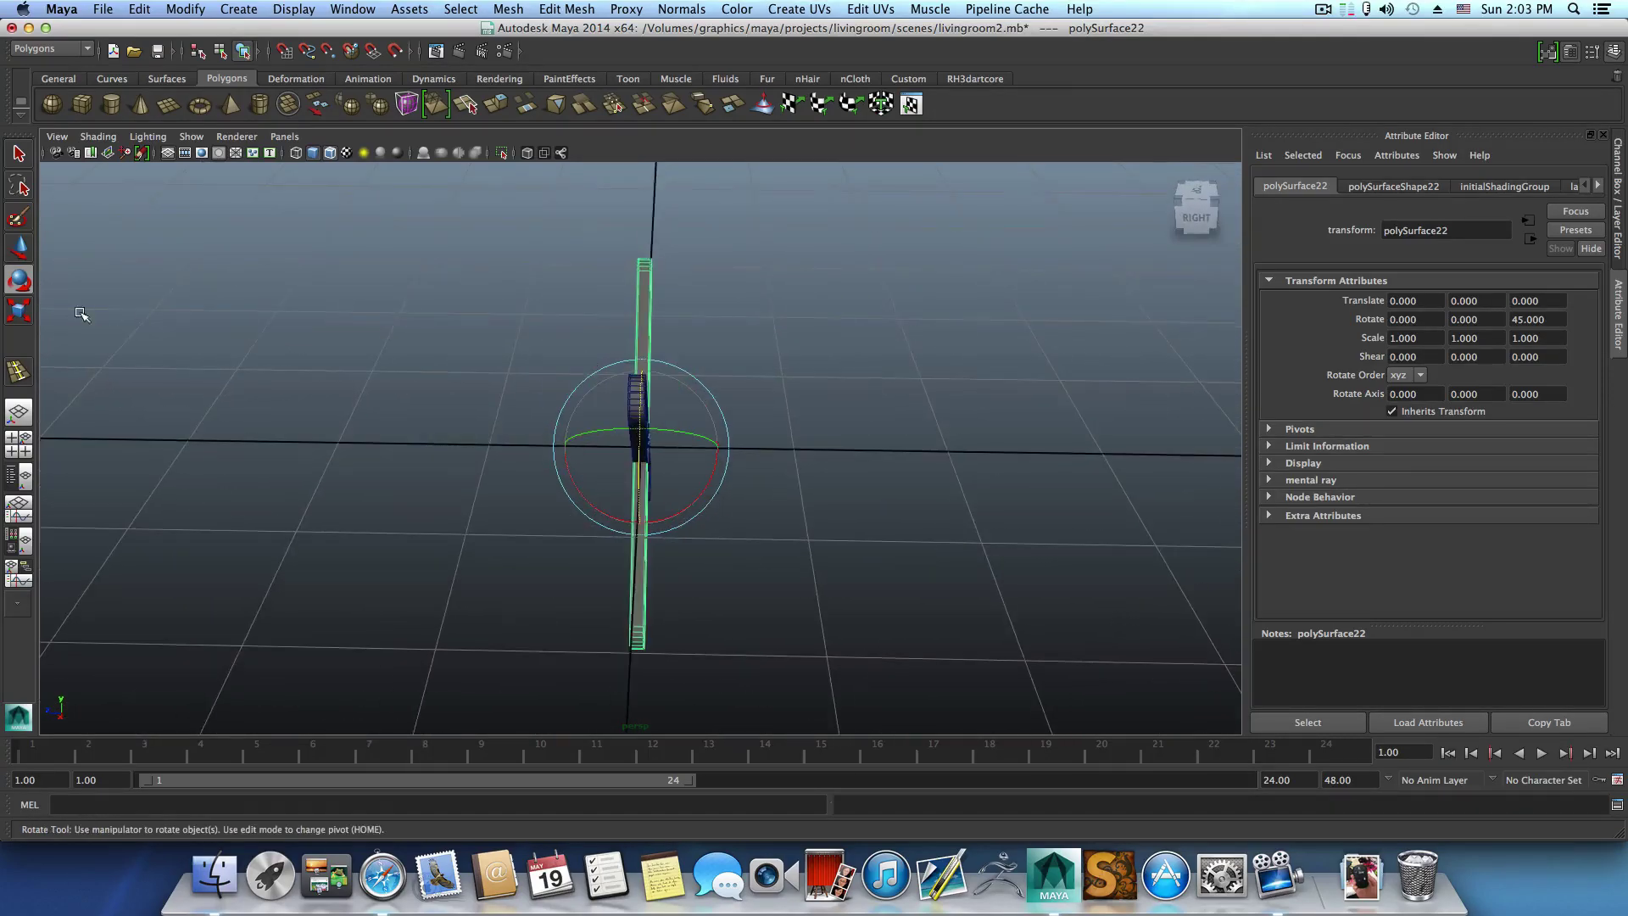
click(17, 312)
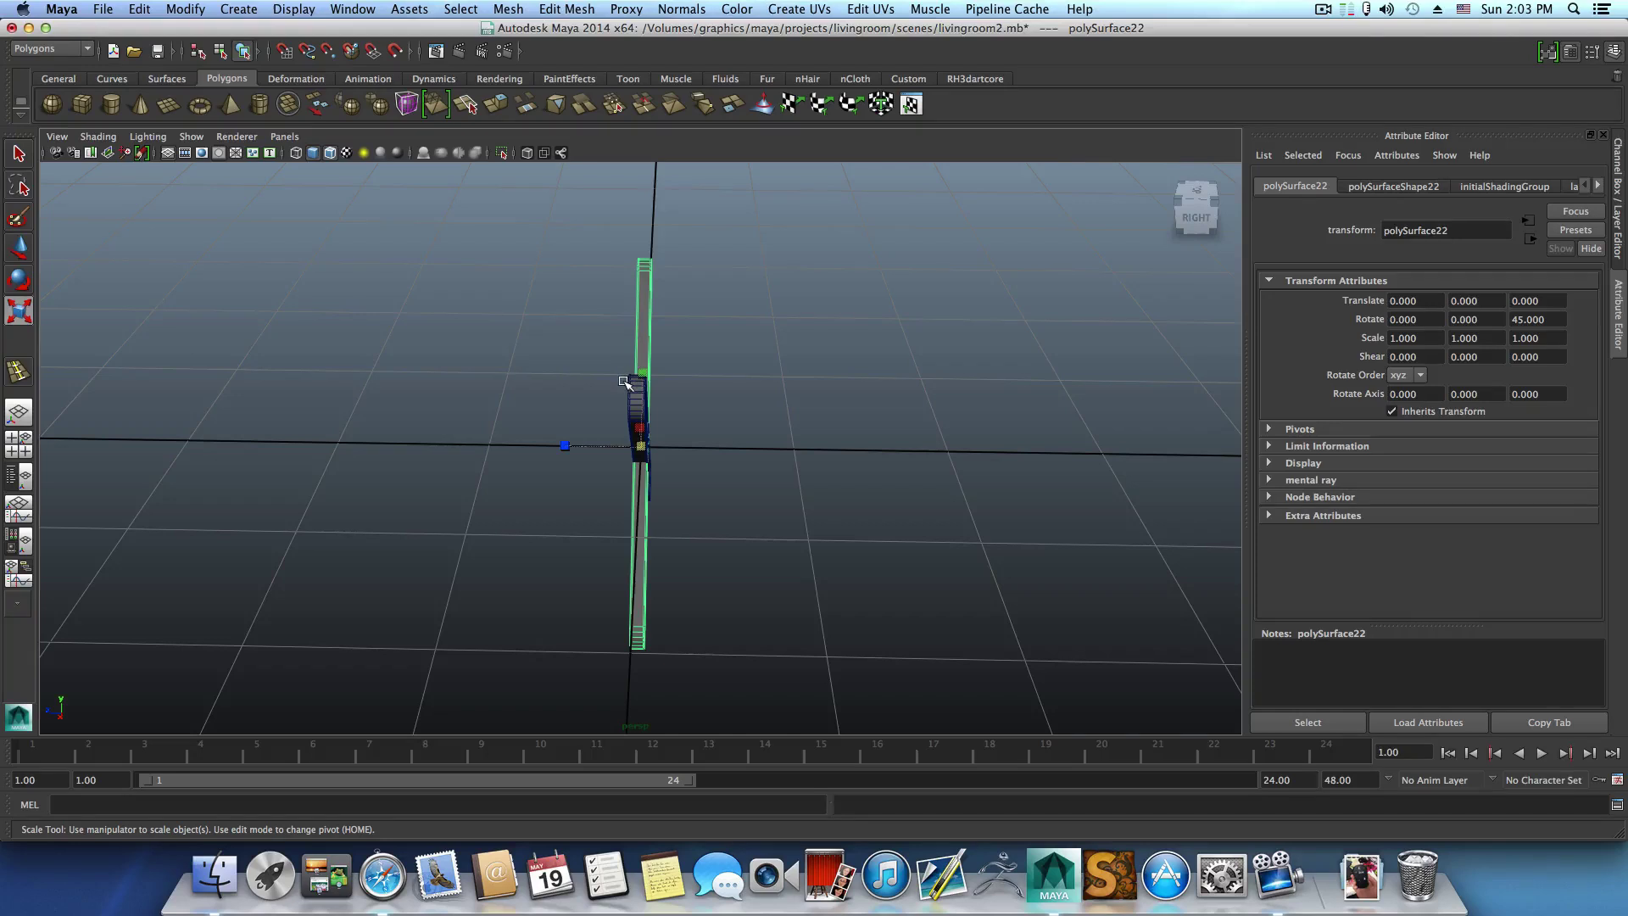
drag(718, 428, 591, 378)
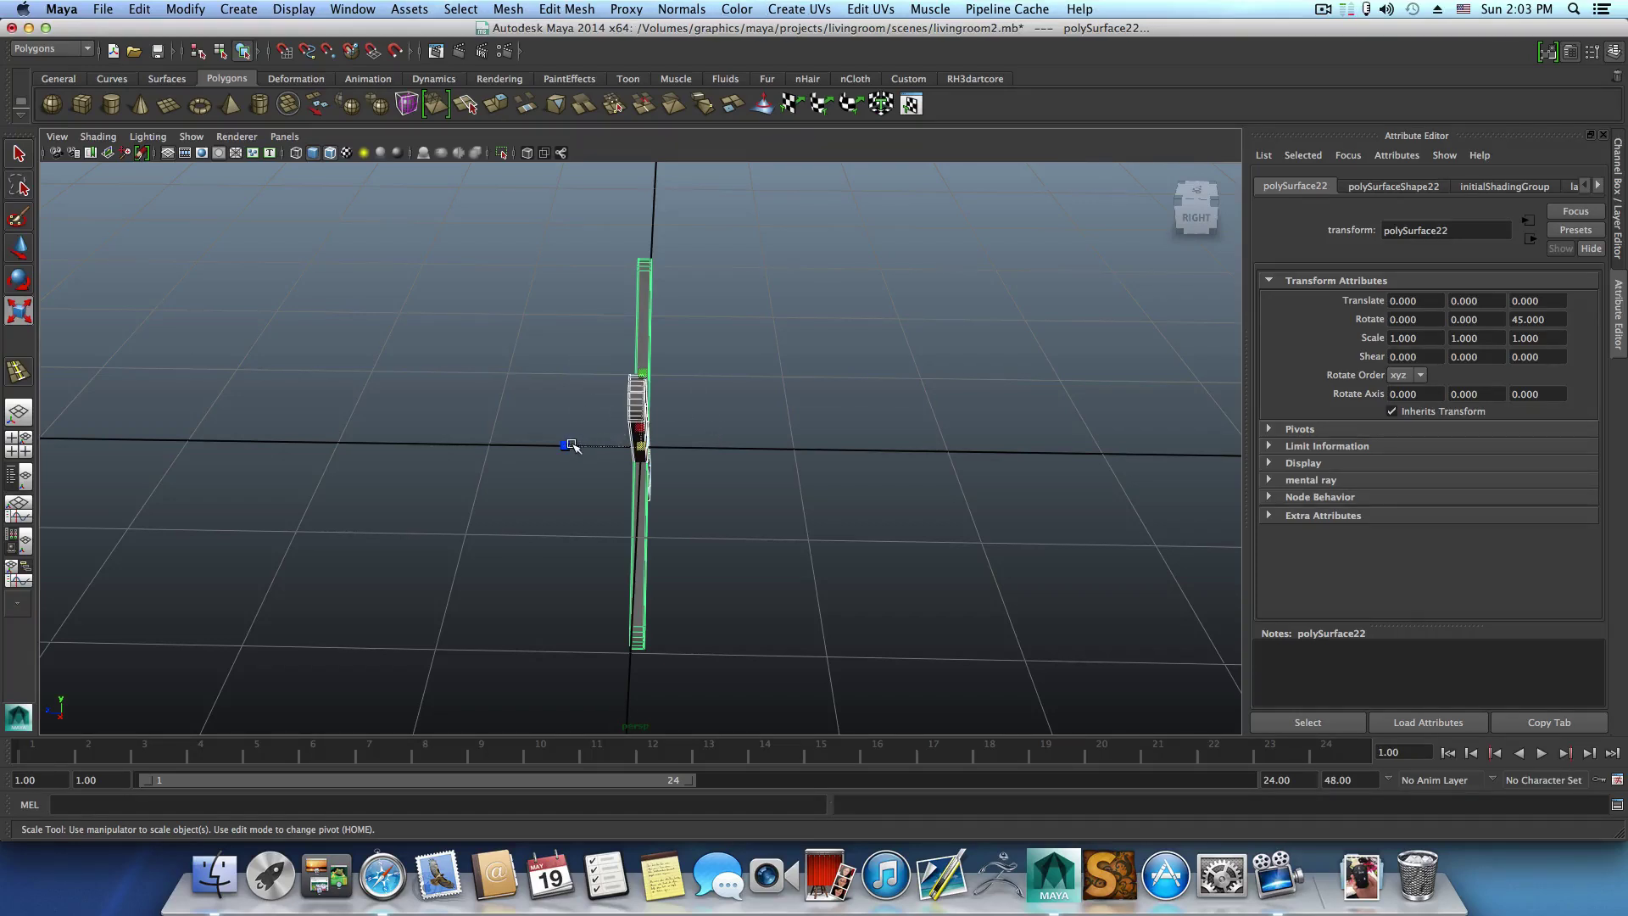
drag(570, 447, 660, 428)
Offset the post rotated to -45 degrees to -0.054 in Z so the two posts sit side by side.
click(674, 418)
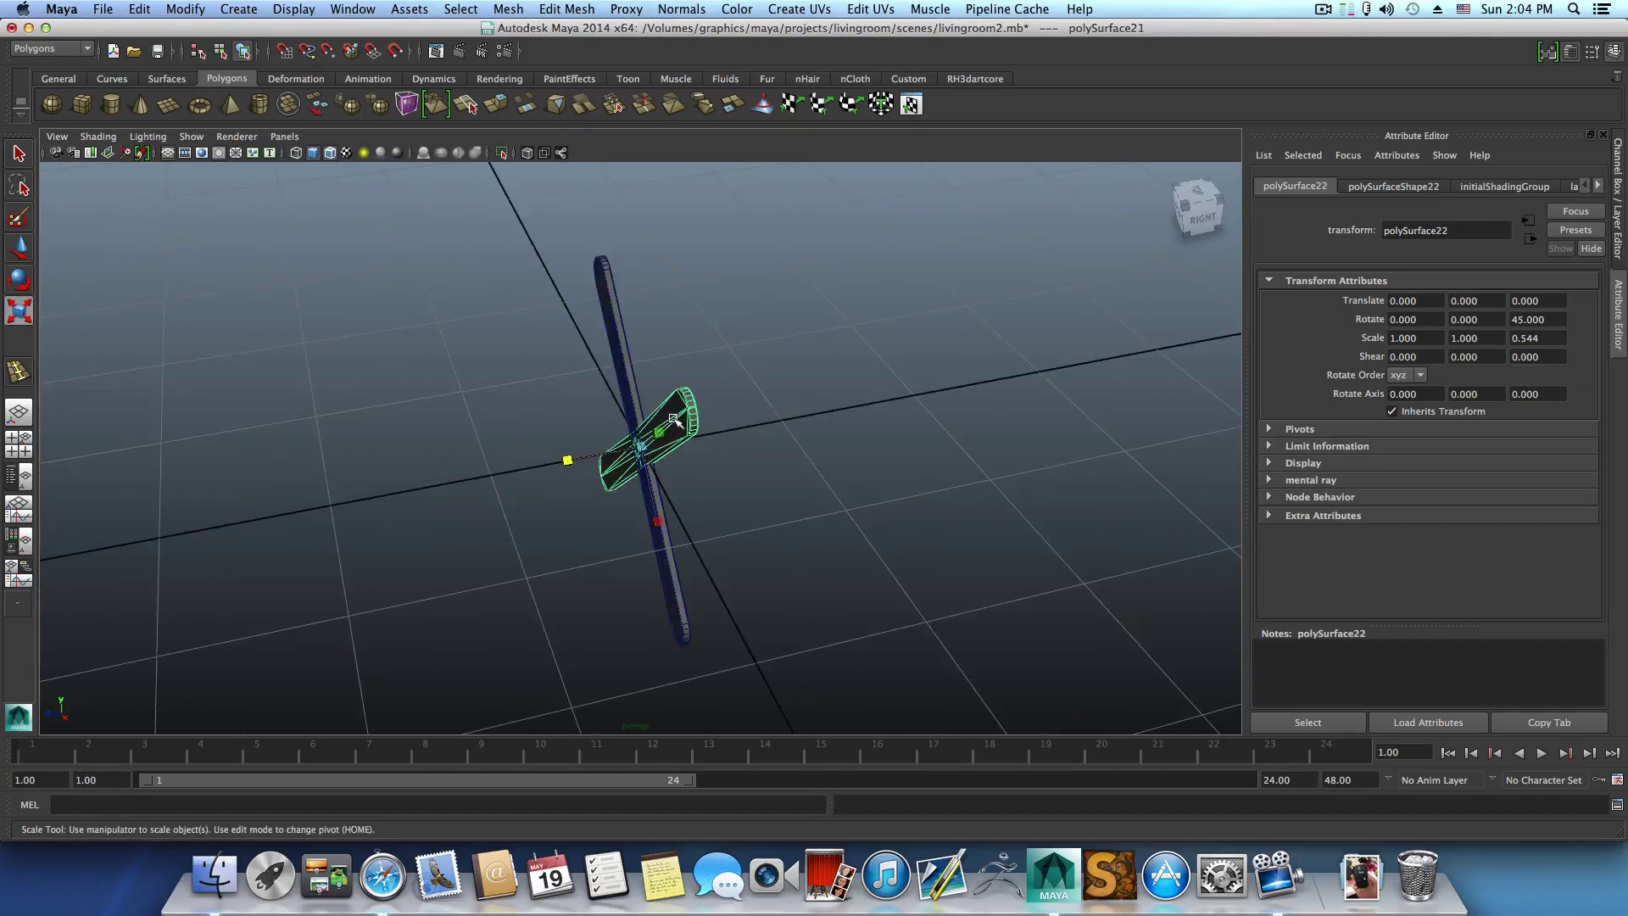
key(w)
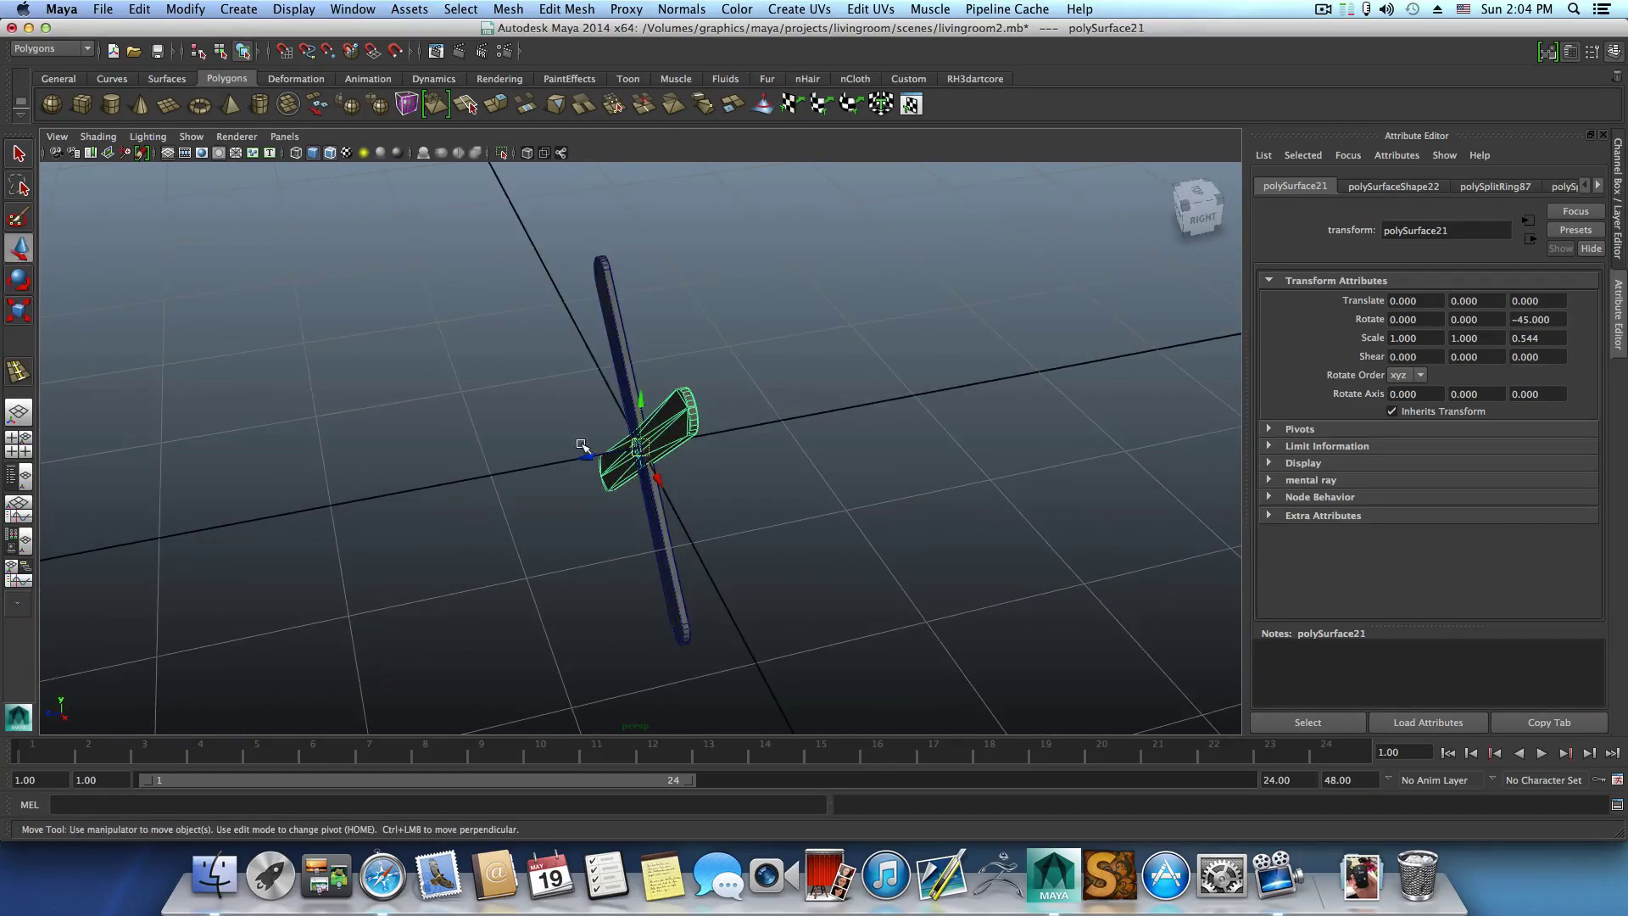
mouse_move(581, 445)
mouse_down()
mouse_move(546, 483)
mouse_move(596, 449)
mouse_up()
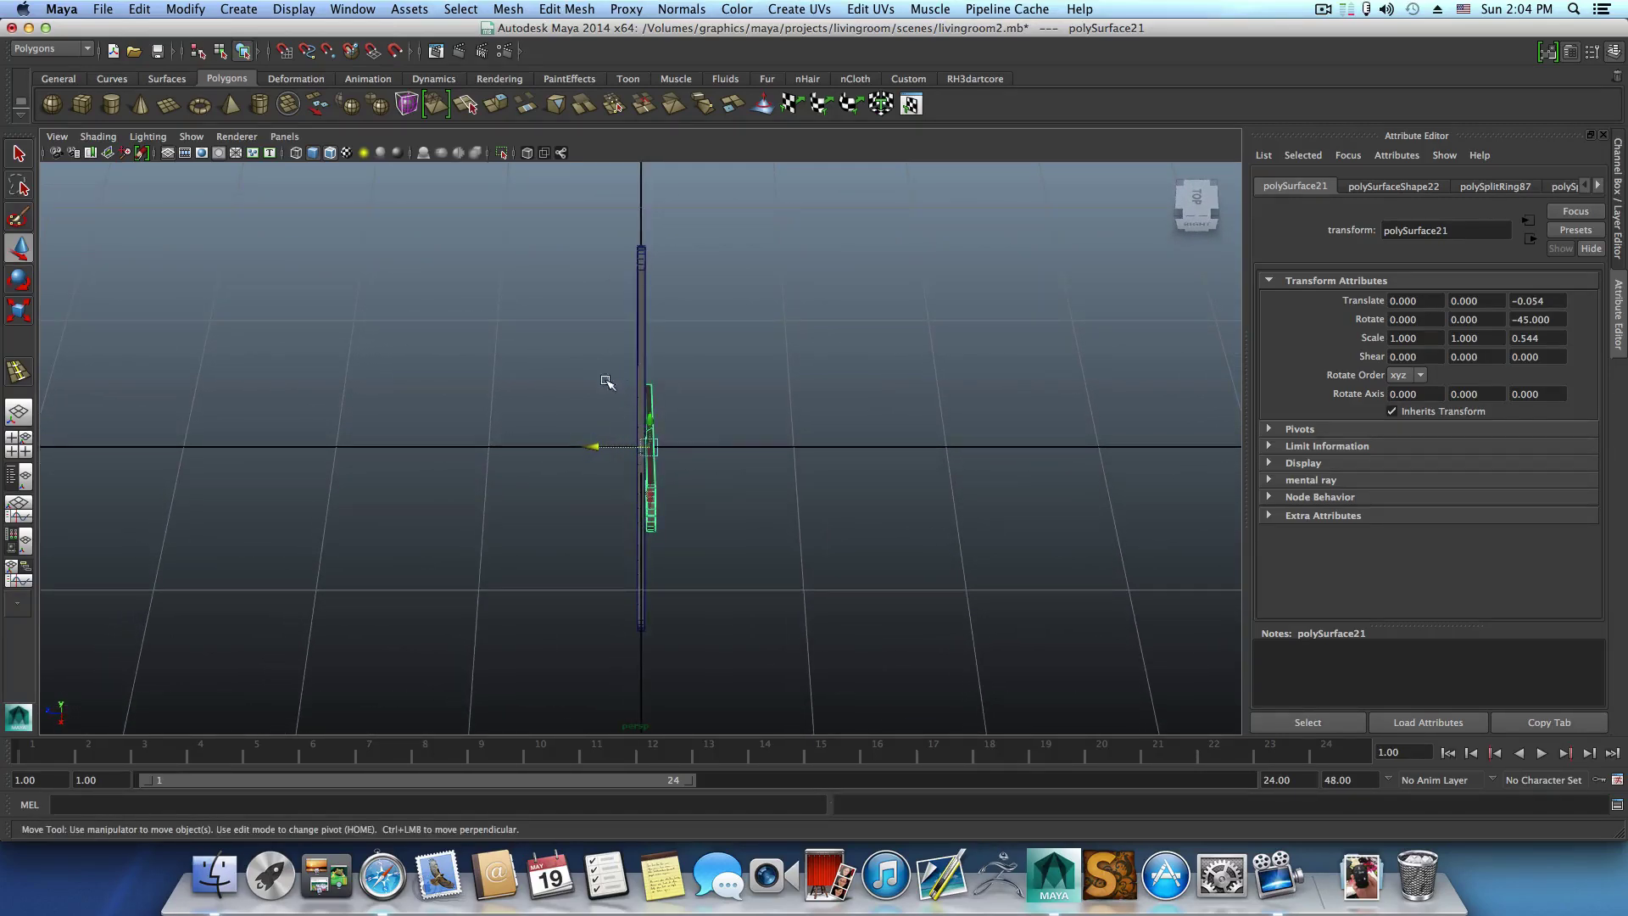
Duplicate both crossed posts and move the copies back along Z, placing the 45-degree copy at about -3.486.
drag(607, 382, 723, 480)
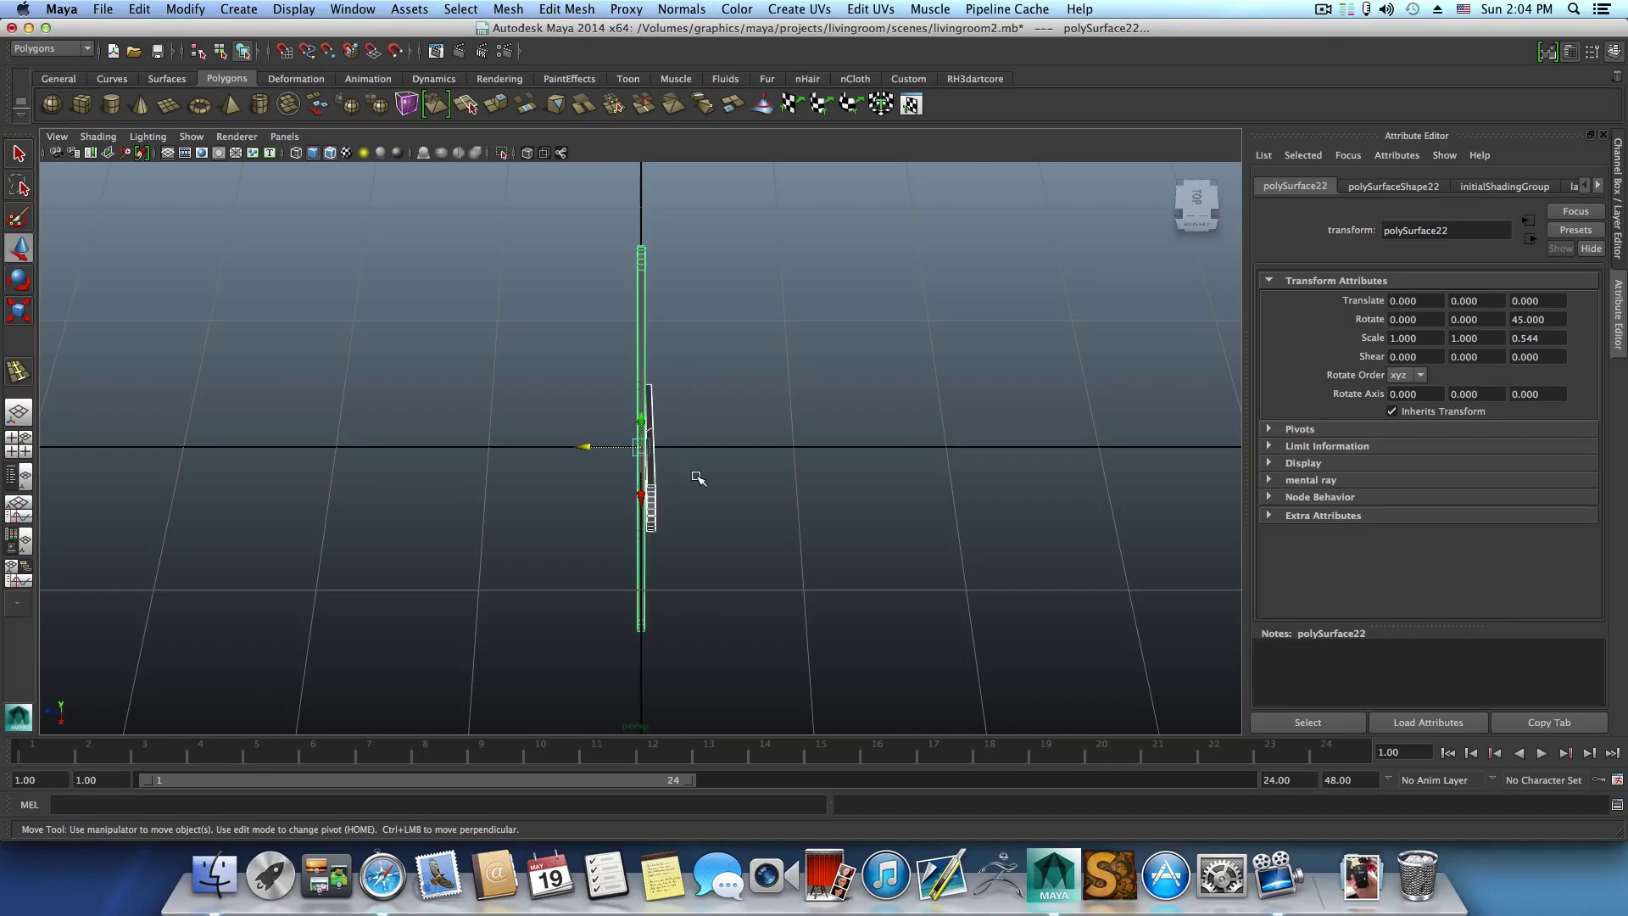
key(ctrl+d)
drag(587, 446, 630, 410)
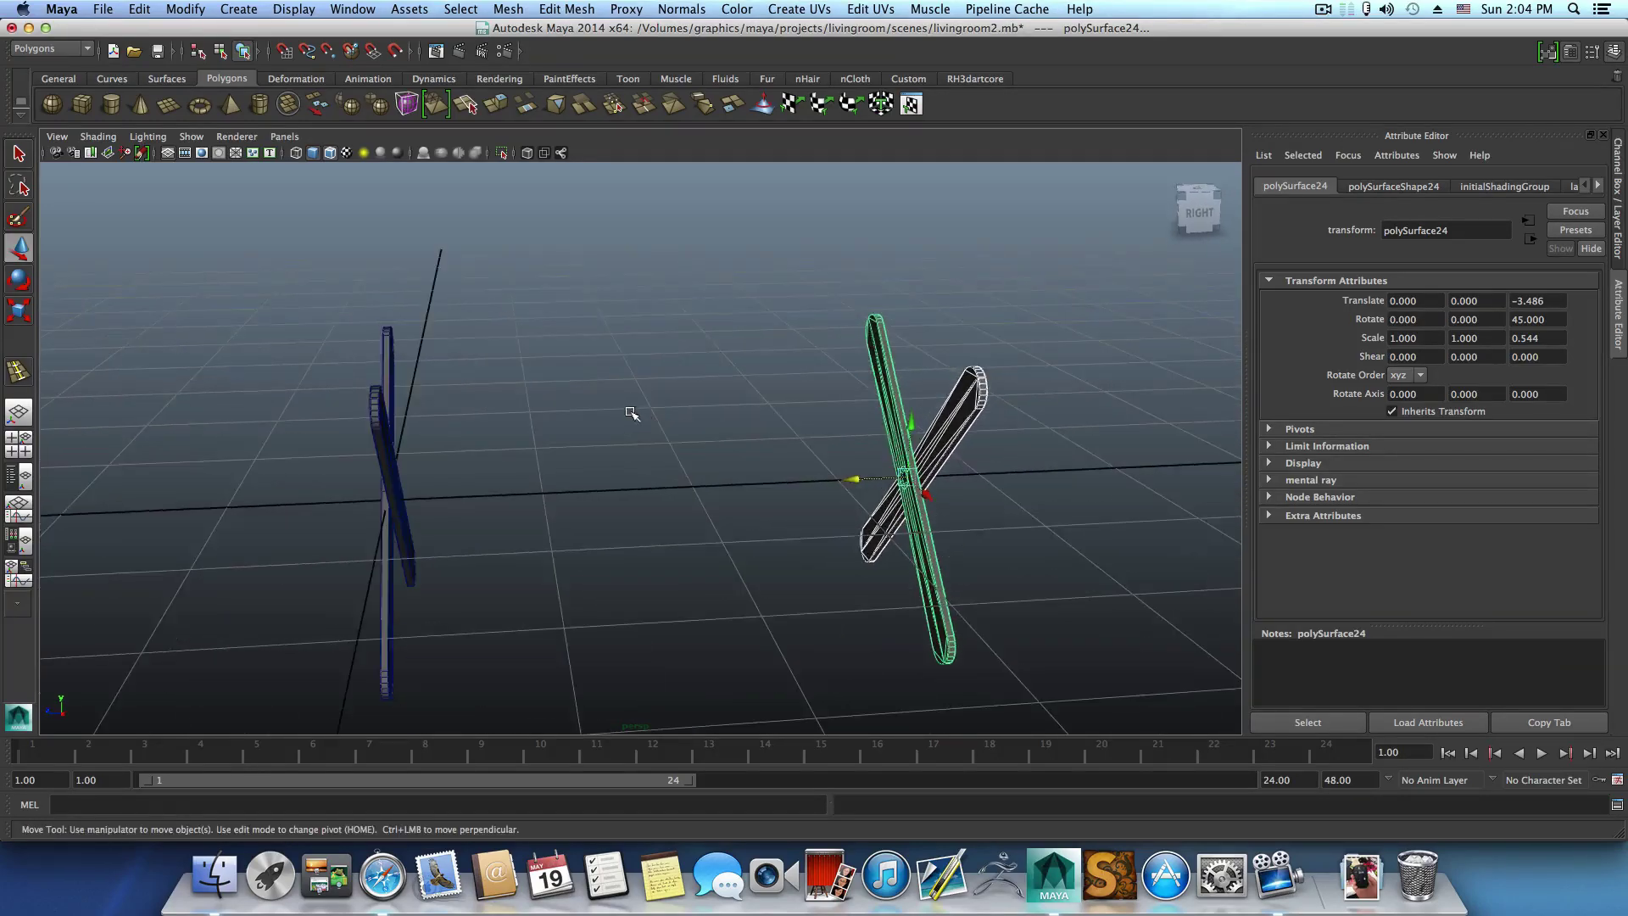
Create a polygon cylinder at the origin and rotate it to 90 degrees about X.
click(112, 103)
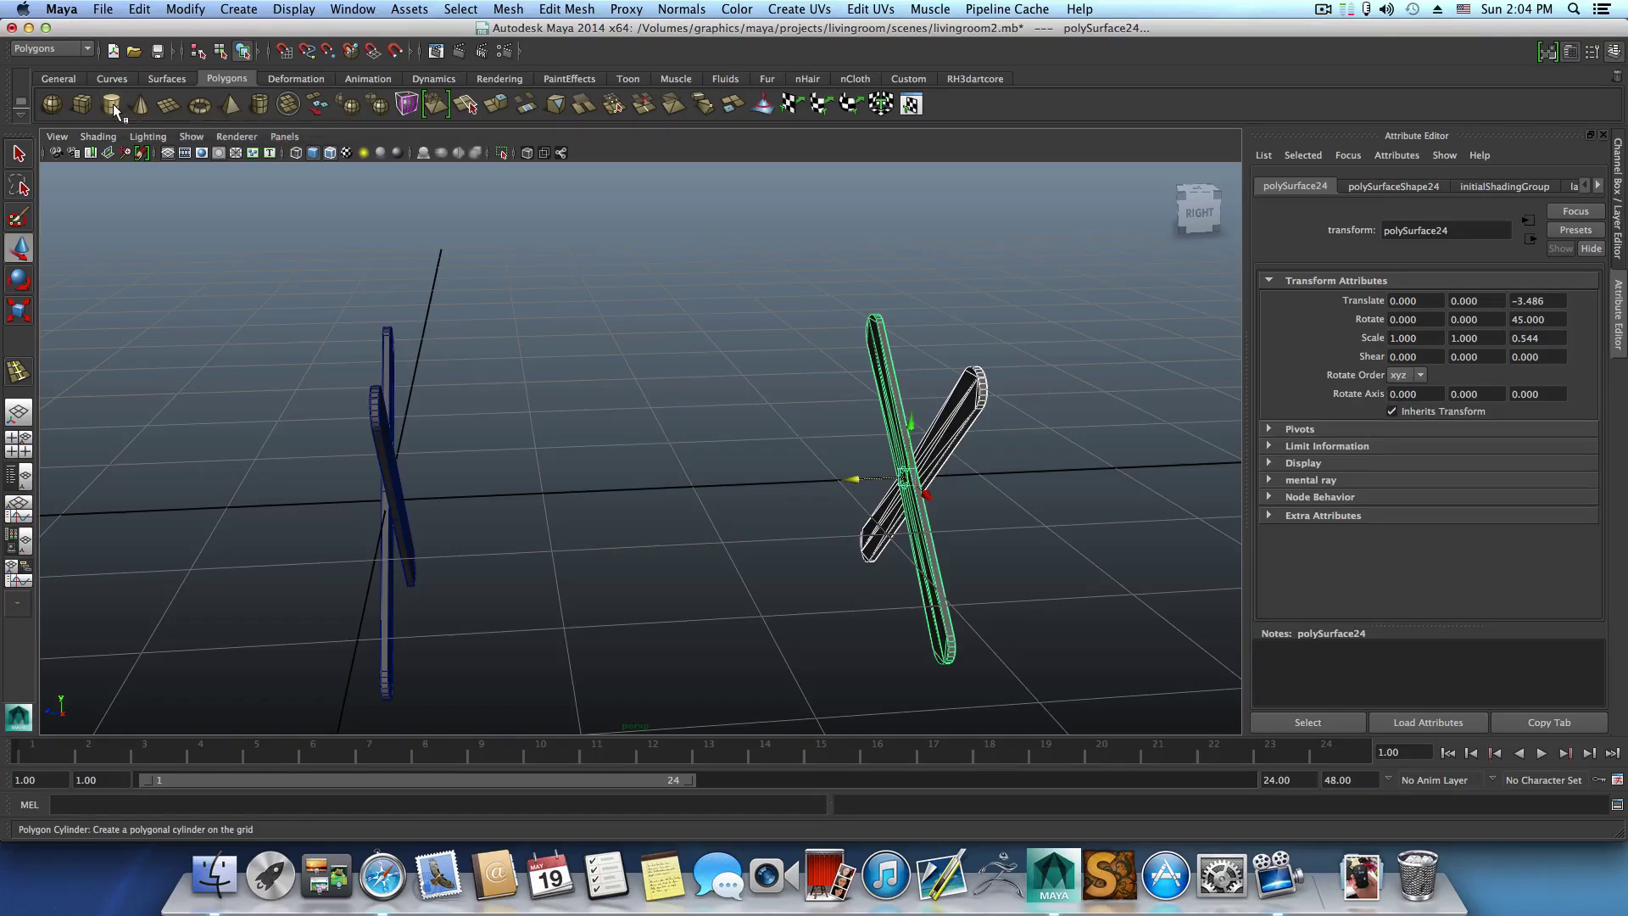
click(27, 312)
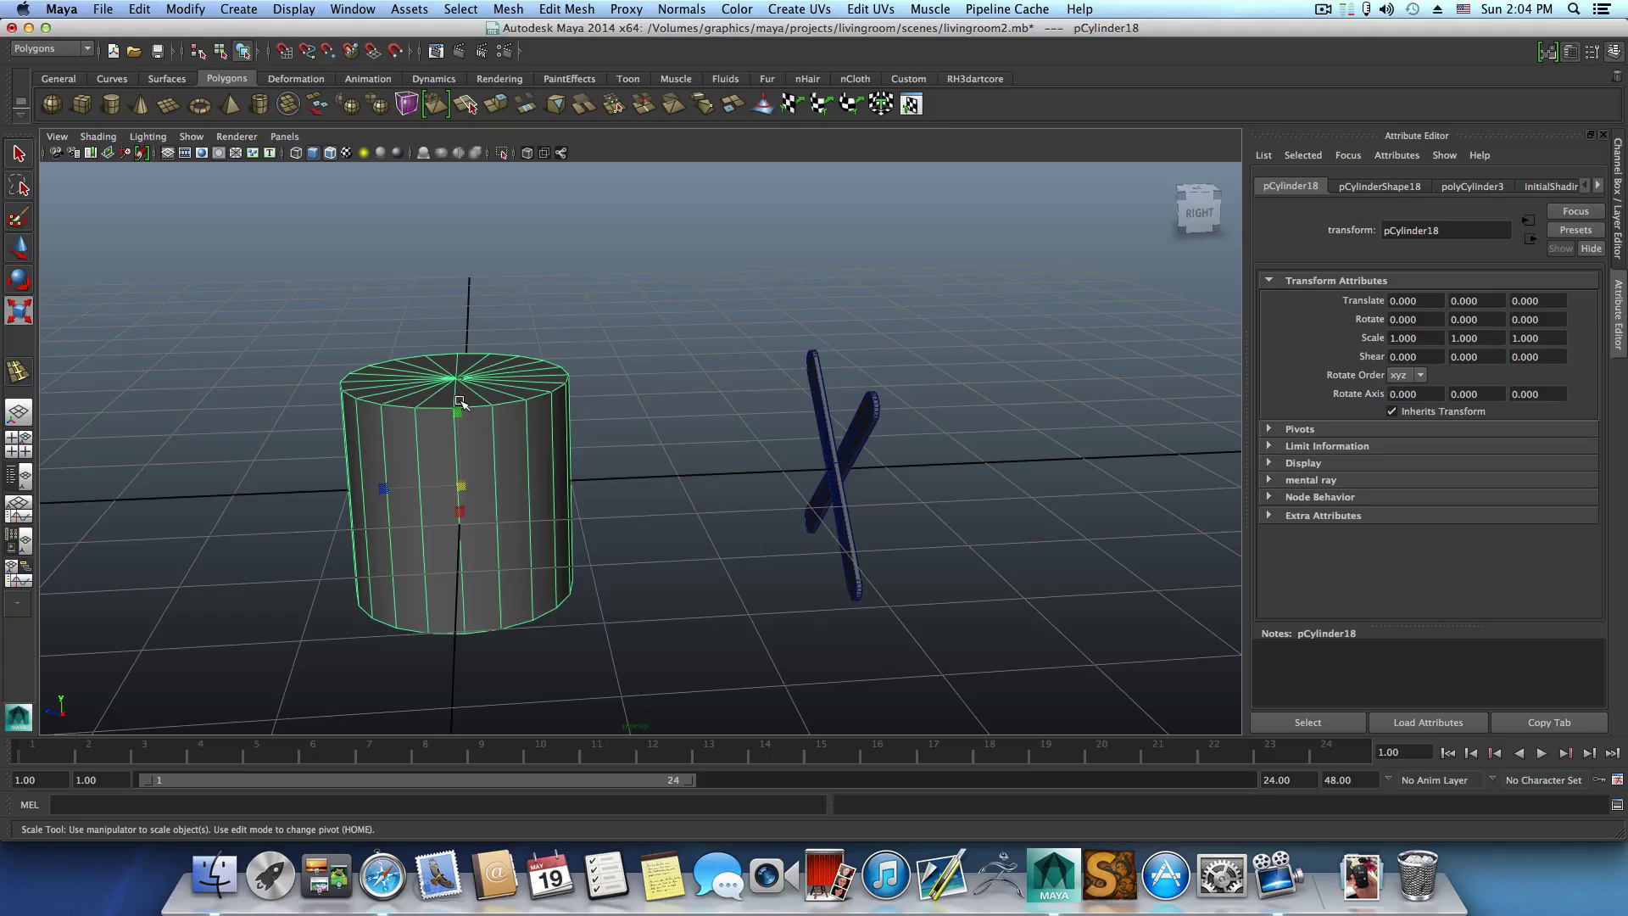
key(e)
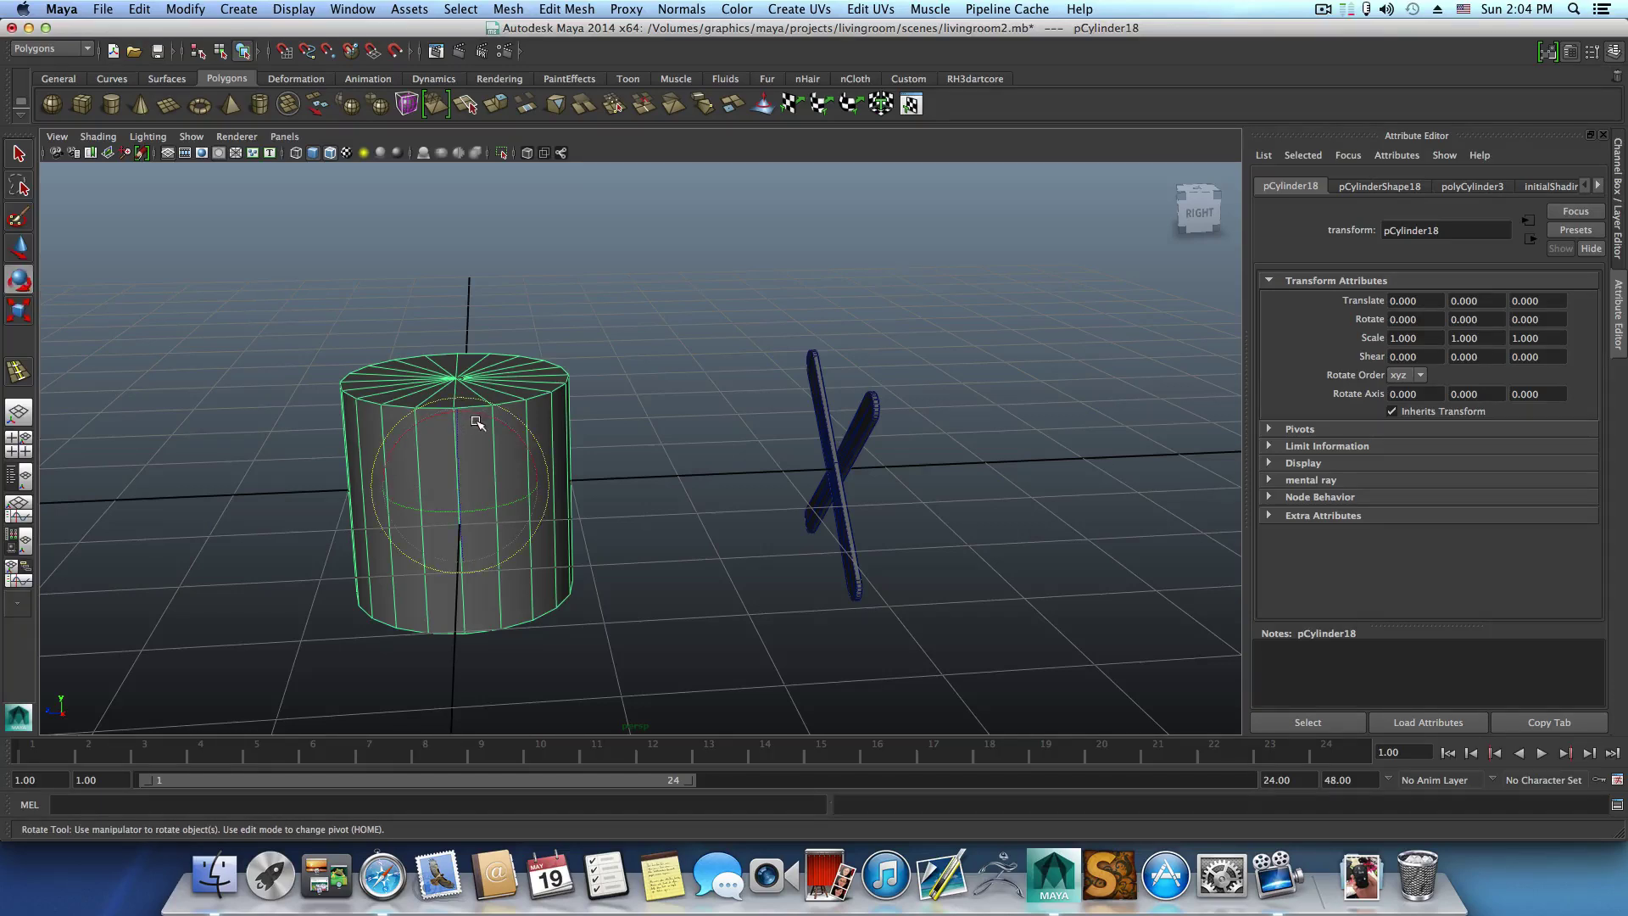
drag(513, 431, 397, 431)
Scale the cylinder uniformly to 0.078 so it fits the circular centre of the front crossed posts.
click(22, 315)
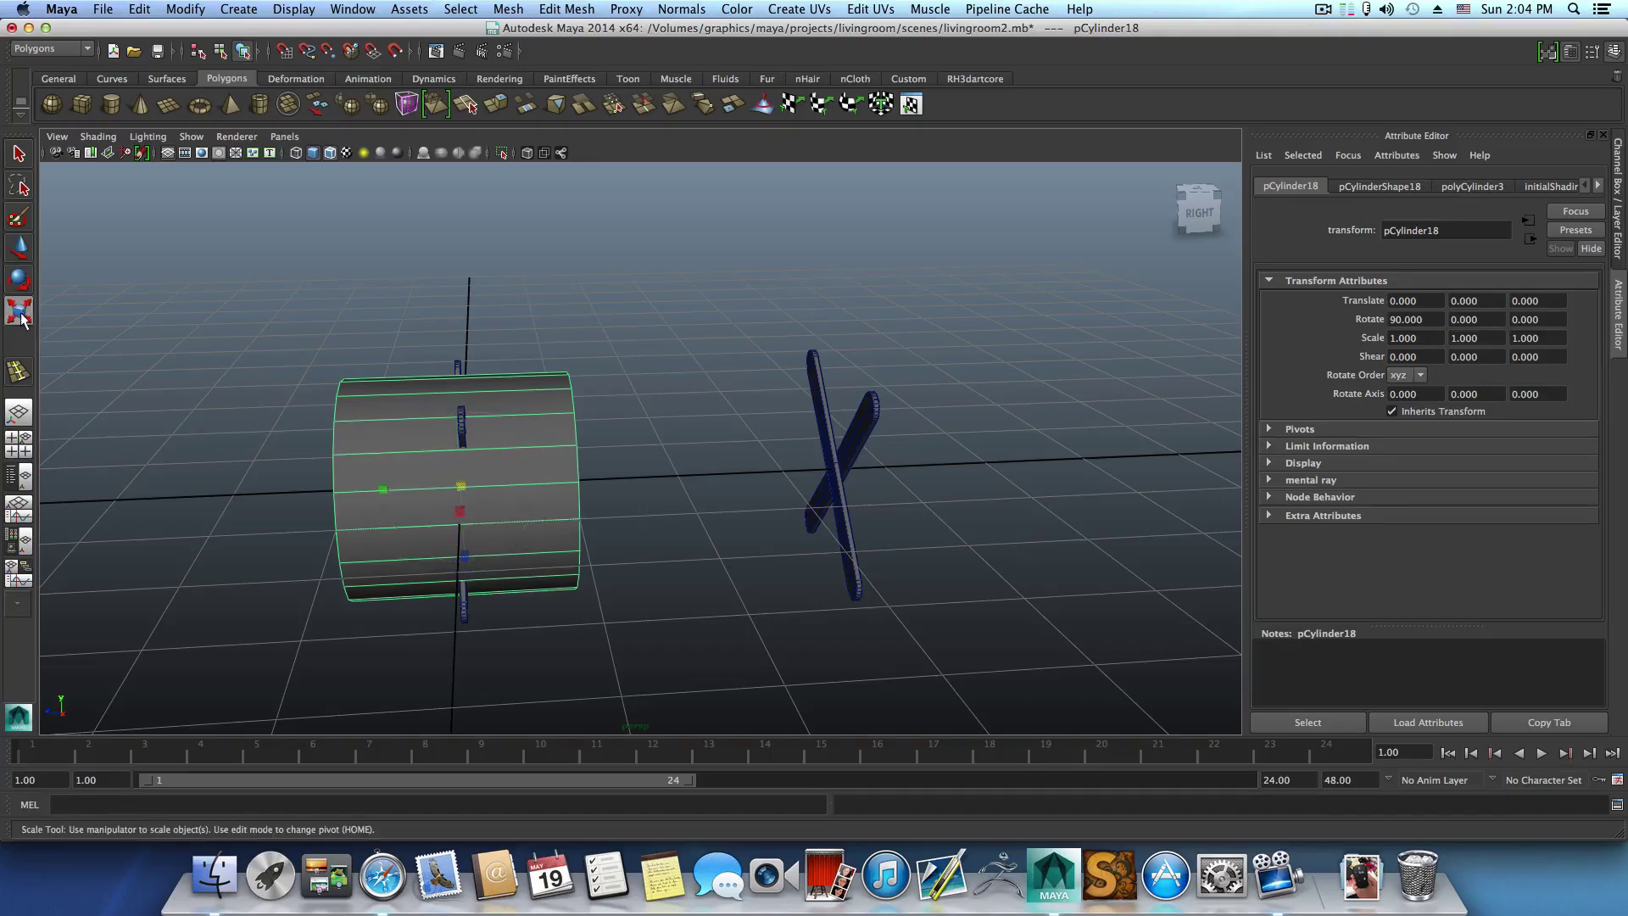
drag(461, 485, 835, 574)
key(f)
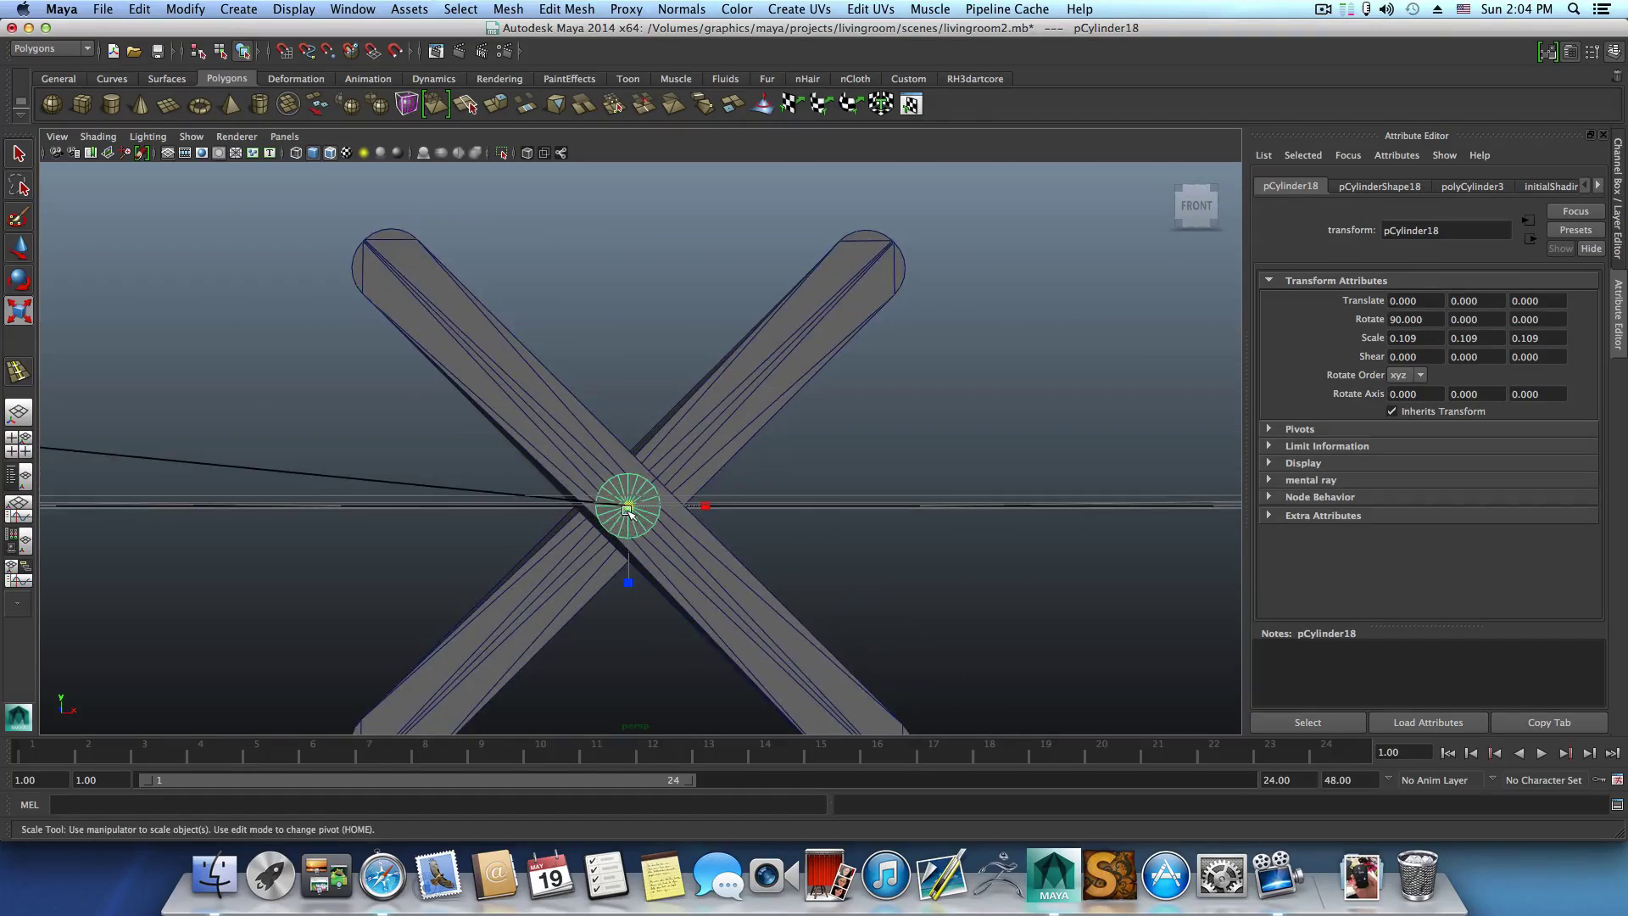
drag(627, 509, 649, 540)
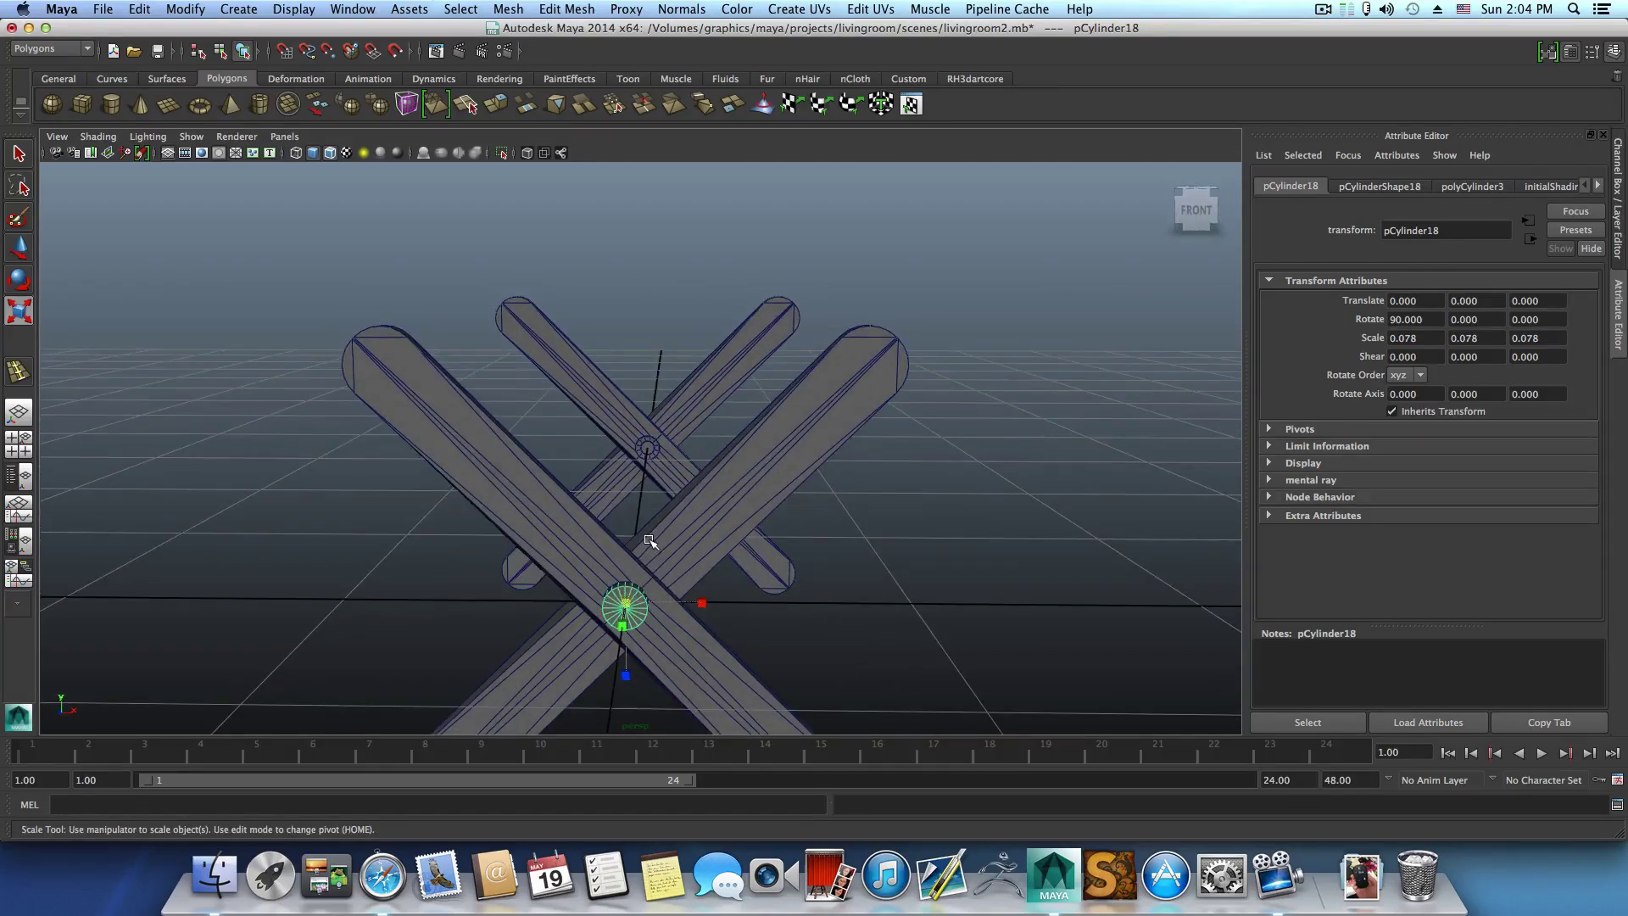
Stretch the cylinder along its length to a Y scale of 0.277 so it extends through the front crossed posts.
click(19, 155)
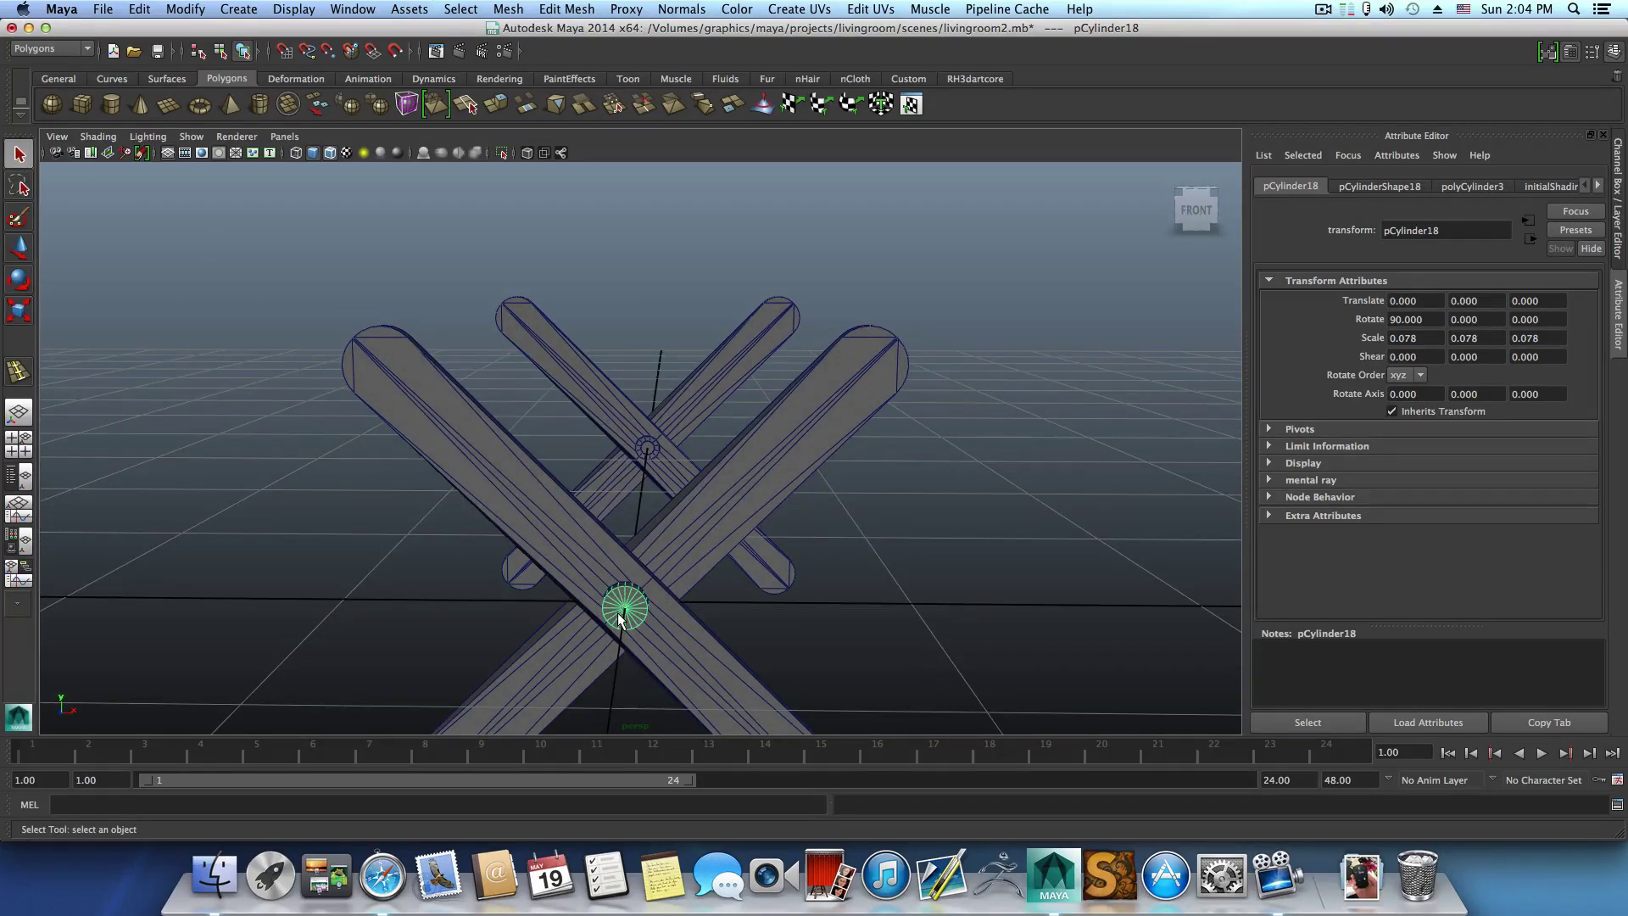
alt+drag(627, 611, 517, 618)
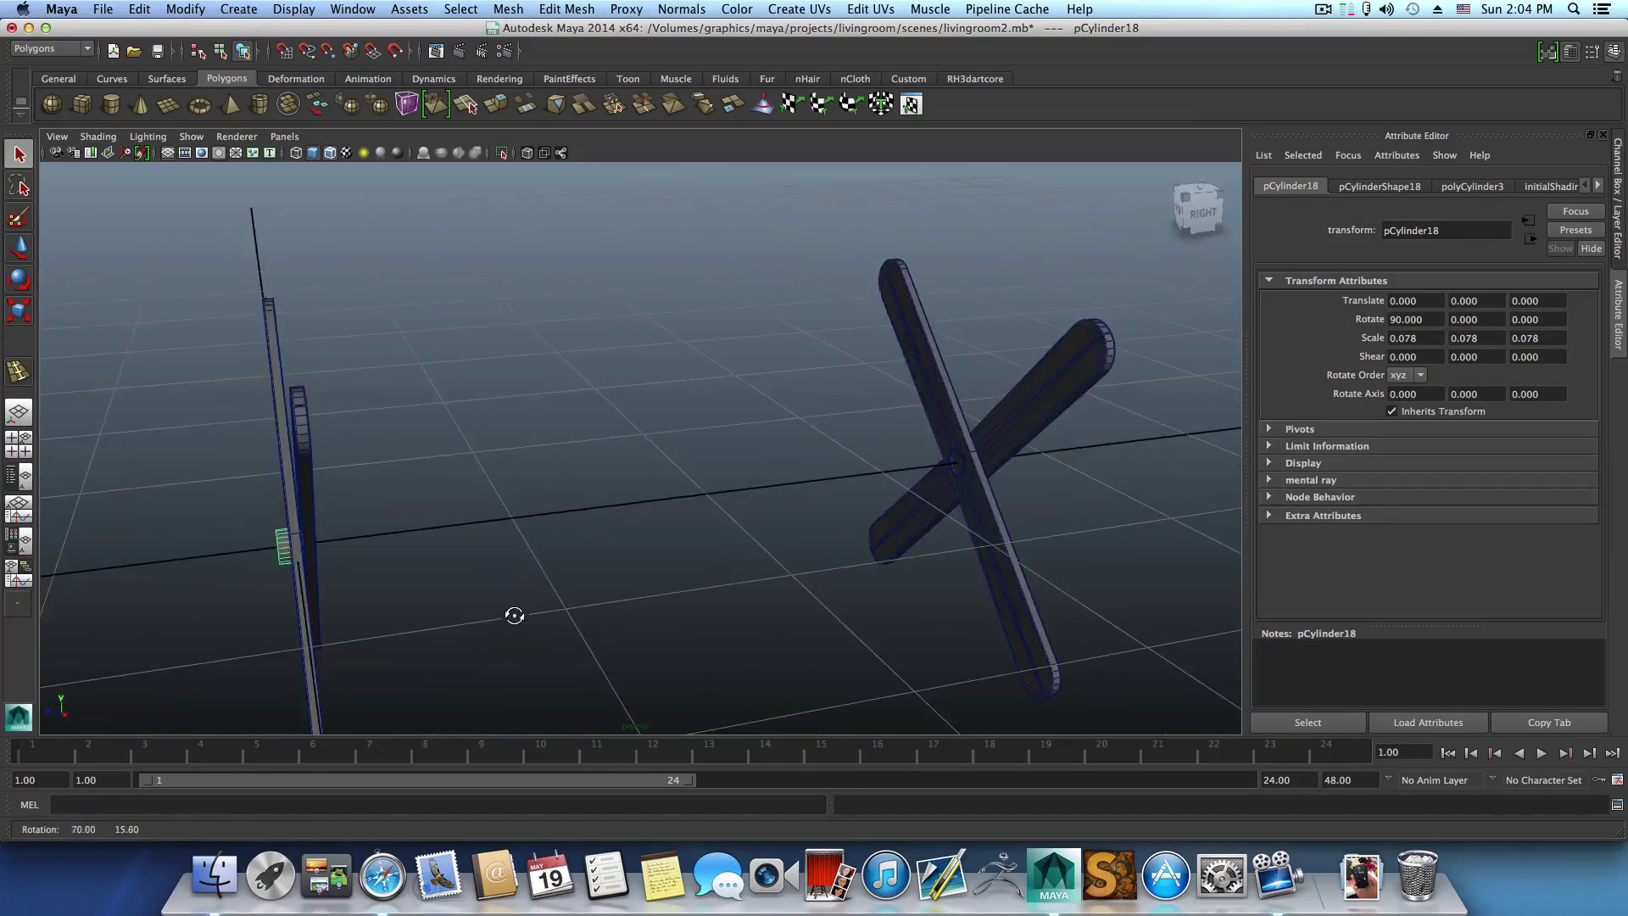
click(19, 309)
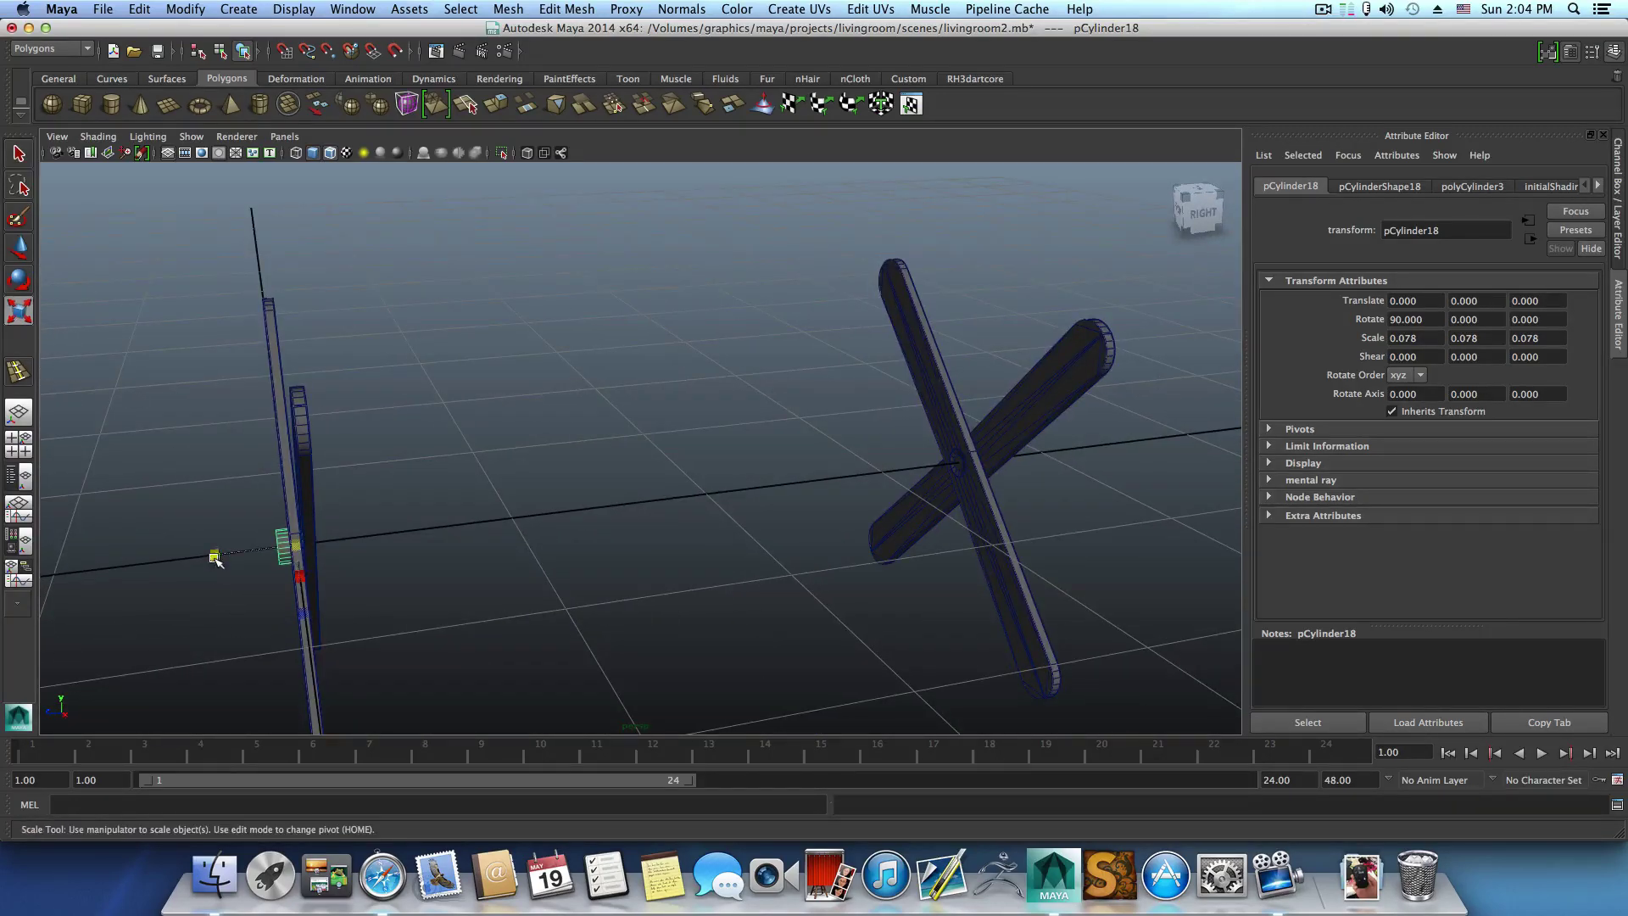
drag(214, 557, 17, 580)
scroll(292, 569, down, 3)
scroll(292, 569, down, 3)
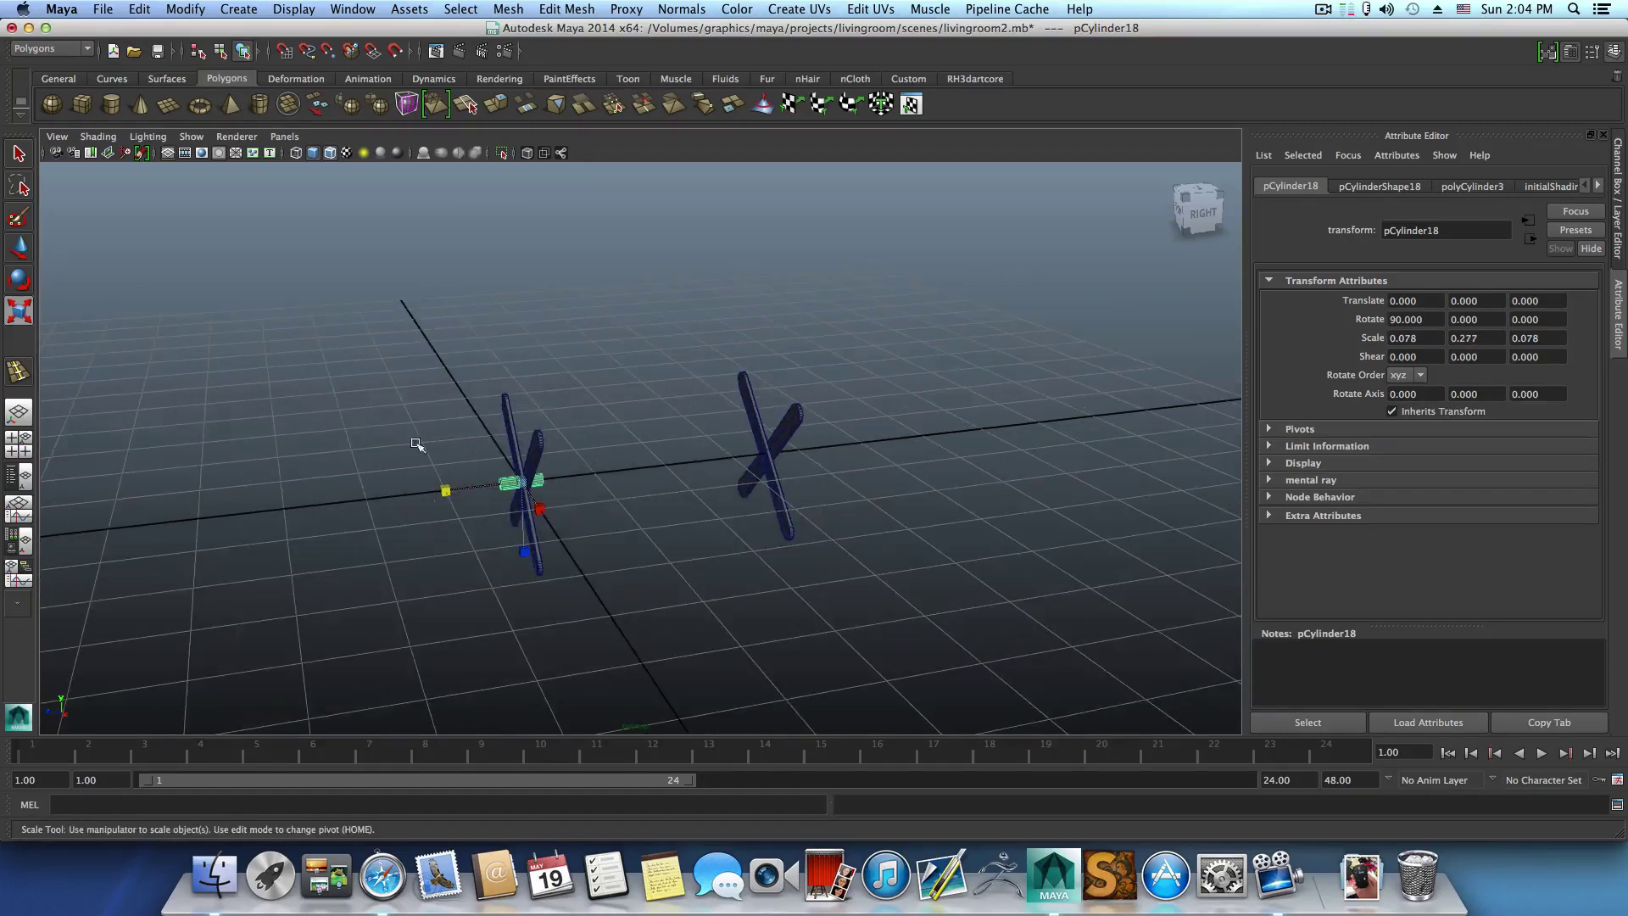
Stretch the cylinder to a Y scale of 1.862 and move it along Z to -1.763 so it spans both post pairs.
drag(443, 491, 68, 568)
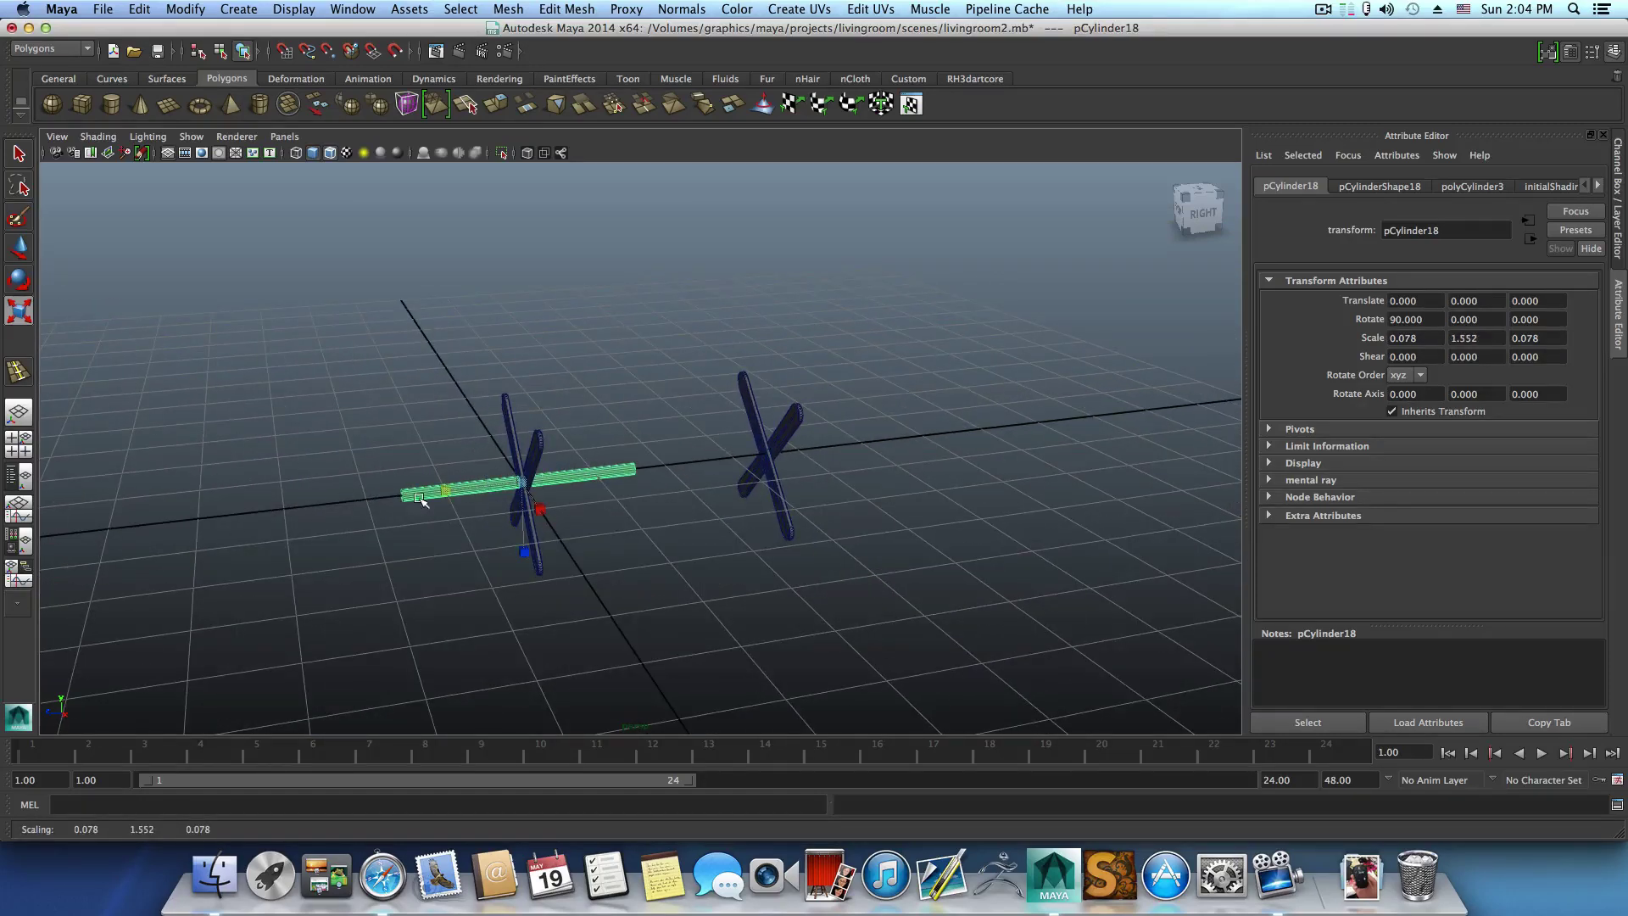
drag(440, 488, 424, 493)
click(20, 247)
drag(444, 483, 512, 434)
drag(595, 468, 594, 468)
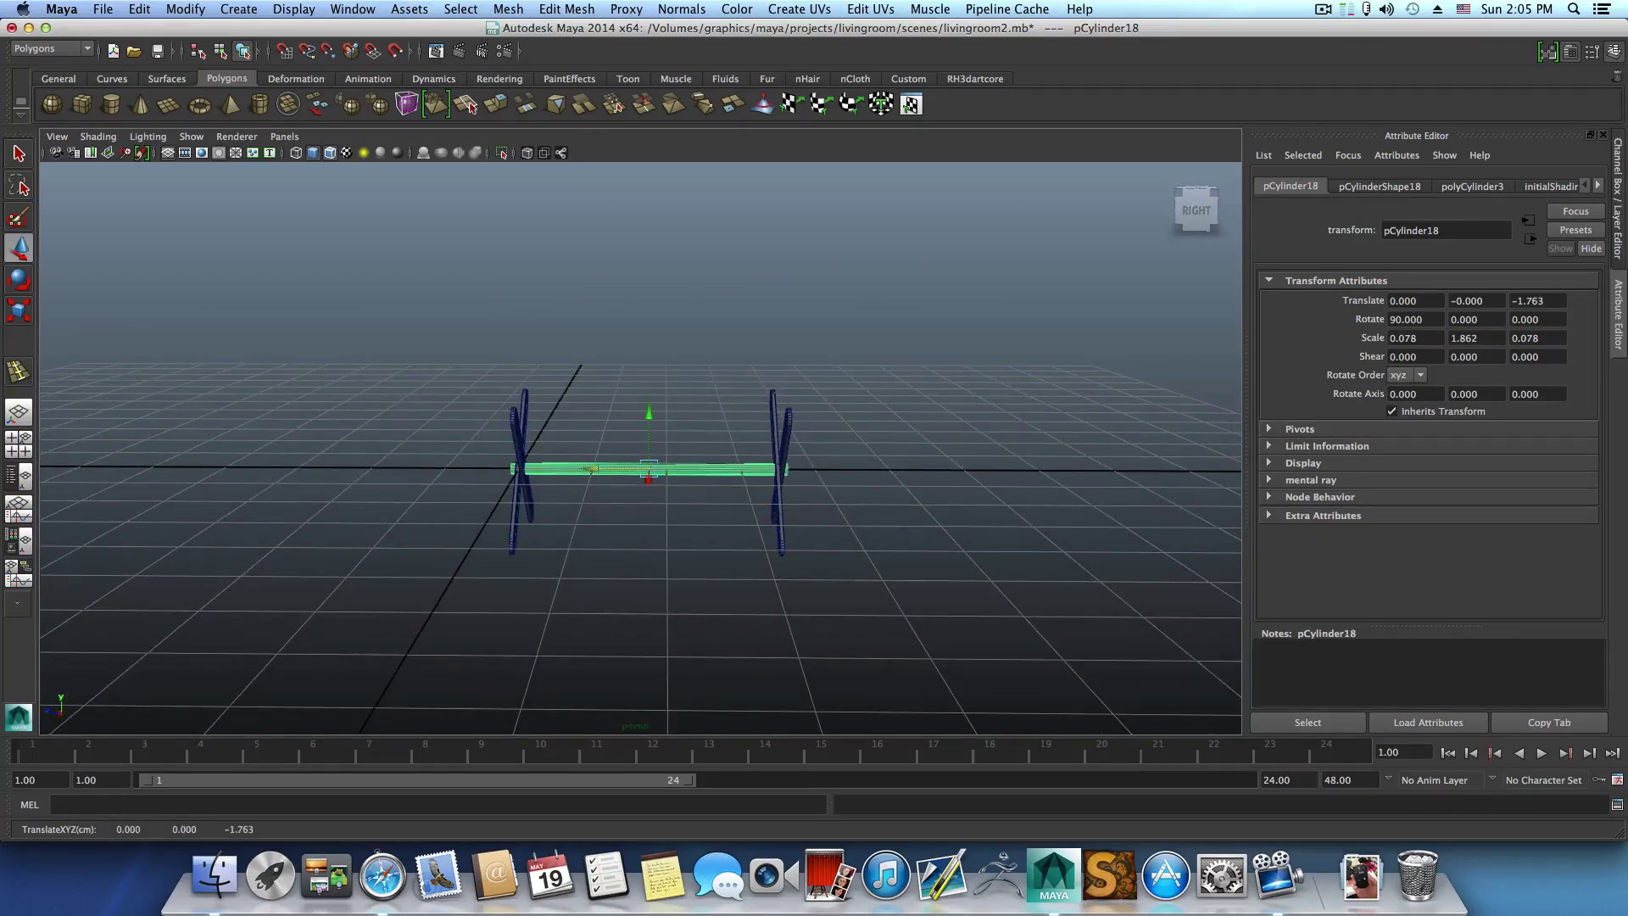
Shorten the cylinder rod to a Y scale of 1.732 so its ends stay within the crossed posts.
click(19, 310)
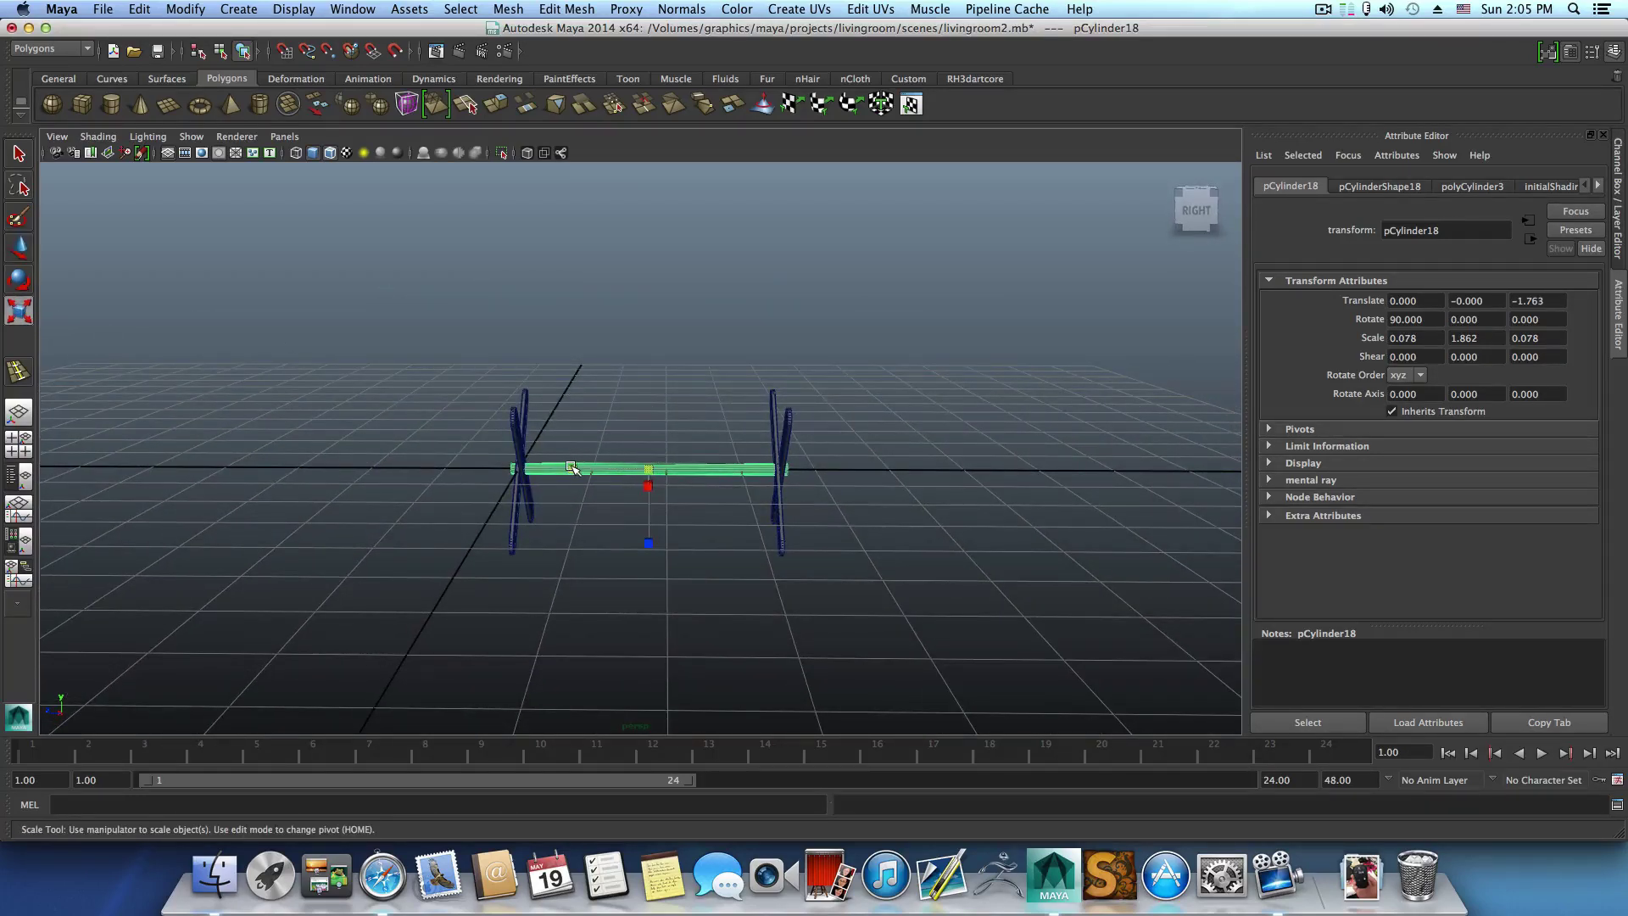
drag(572, 467, 577, 469)
alt+drag(577, 469, 763, 453)
scroll(781, 534, up, 5)
alt+drag(781, 534, 712, 542)
scroll(636, 516, up, 4)
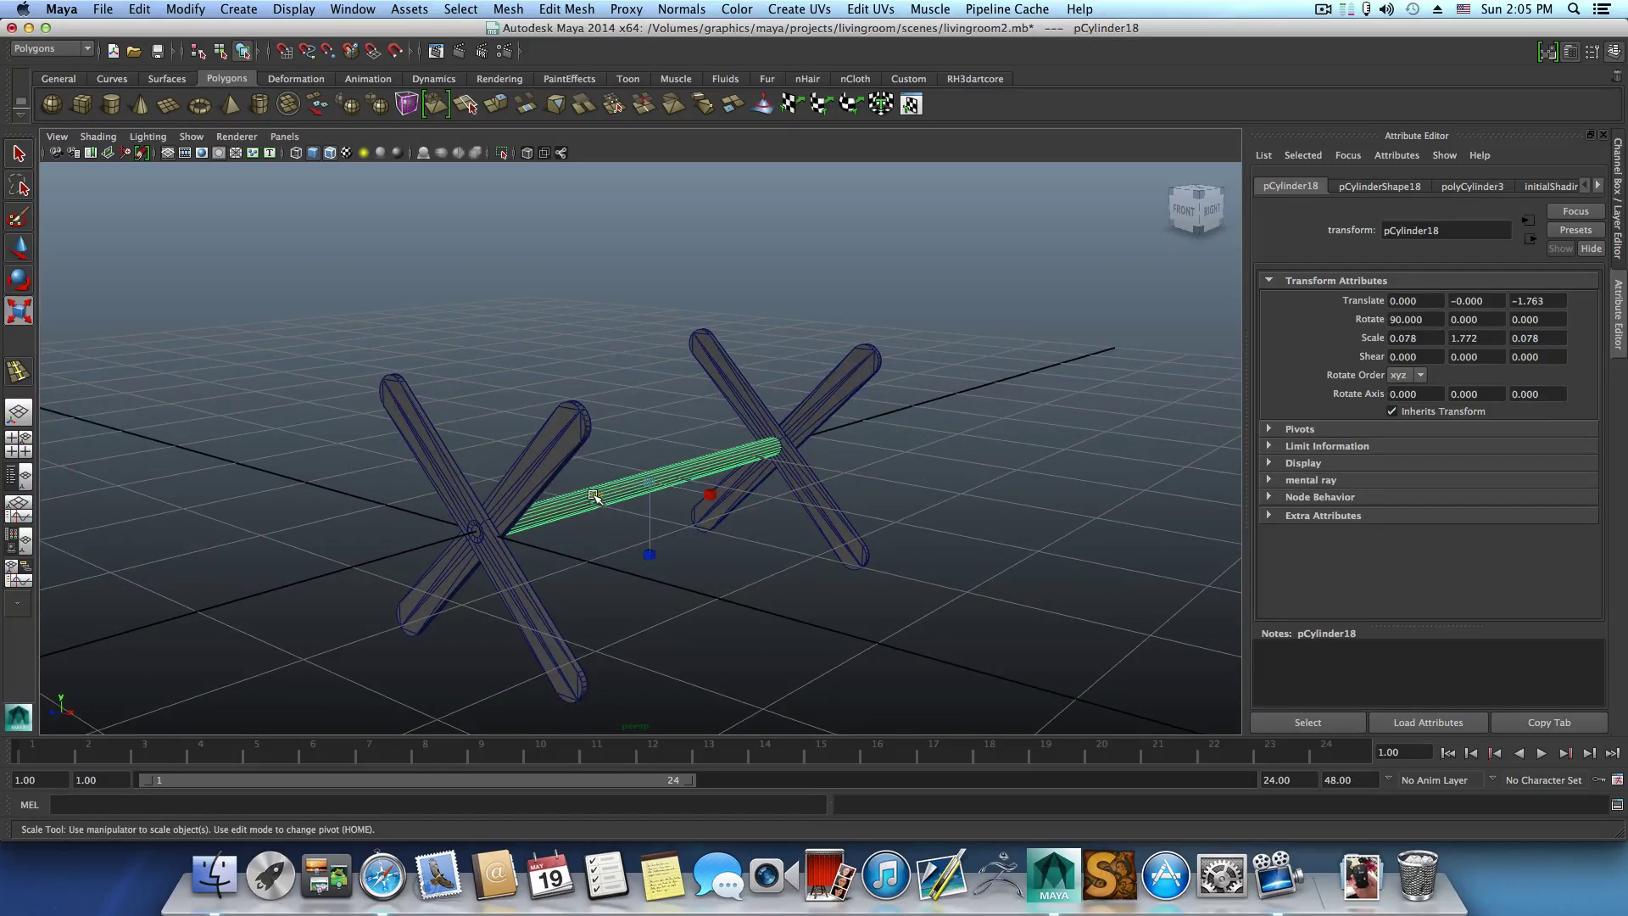
drag(594, 496, 590, 497)
mouse_move(712, 508)
alt+mouse_down()
mouse_move(605, 509)
mouse_move(732, 525)
mouse_move(781, 509)
mouse_move(712, 497)
alt+mouse_up()
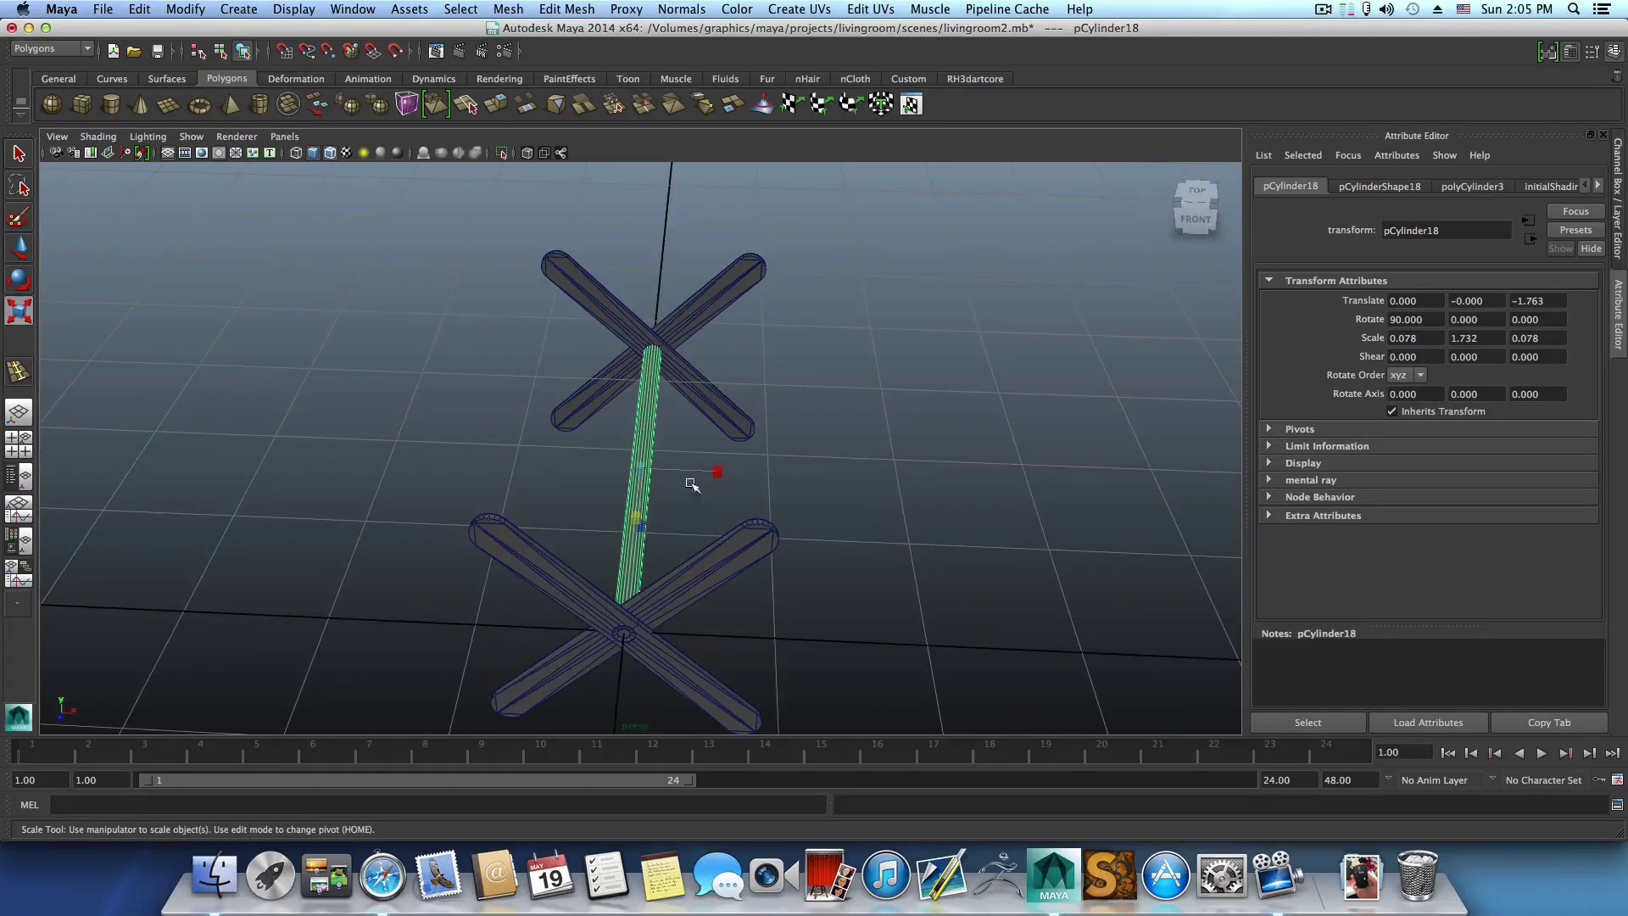
Move the rod to X -0.742, Y 0.763 between the upper post ends, and duplicate it to the opposite upper ends at X 0.771.
key(w)
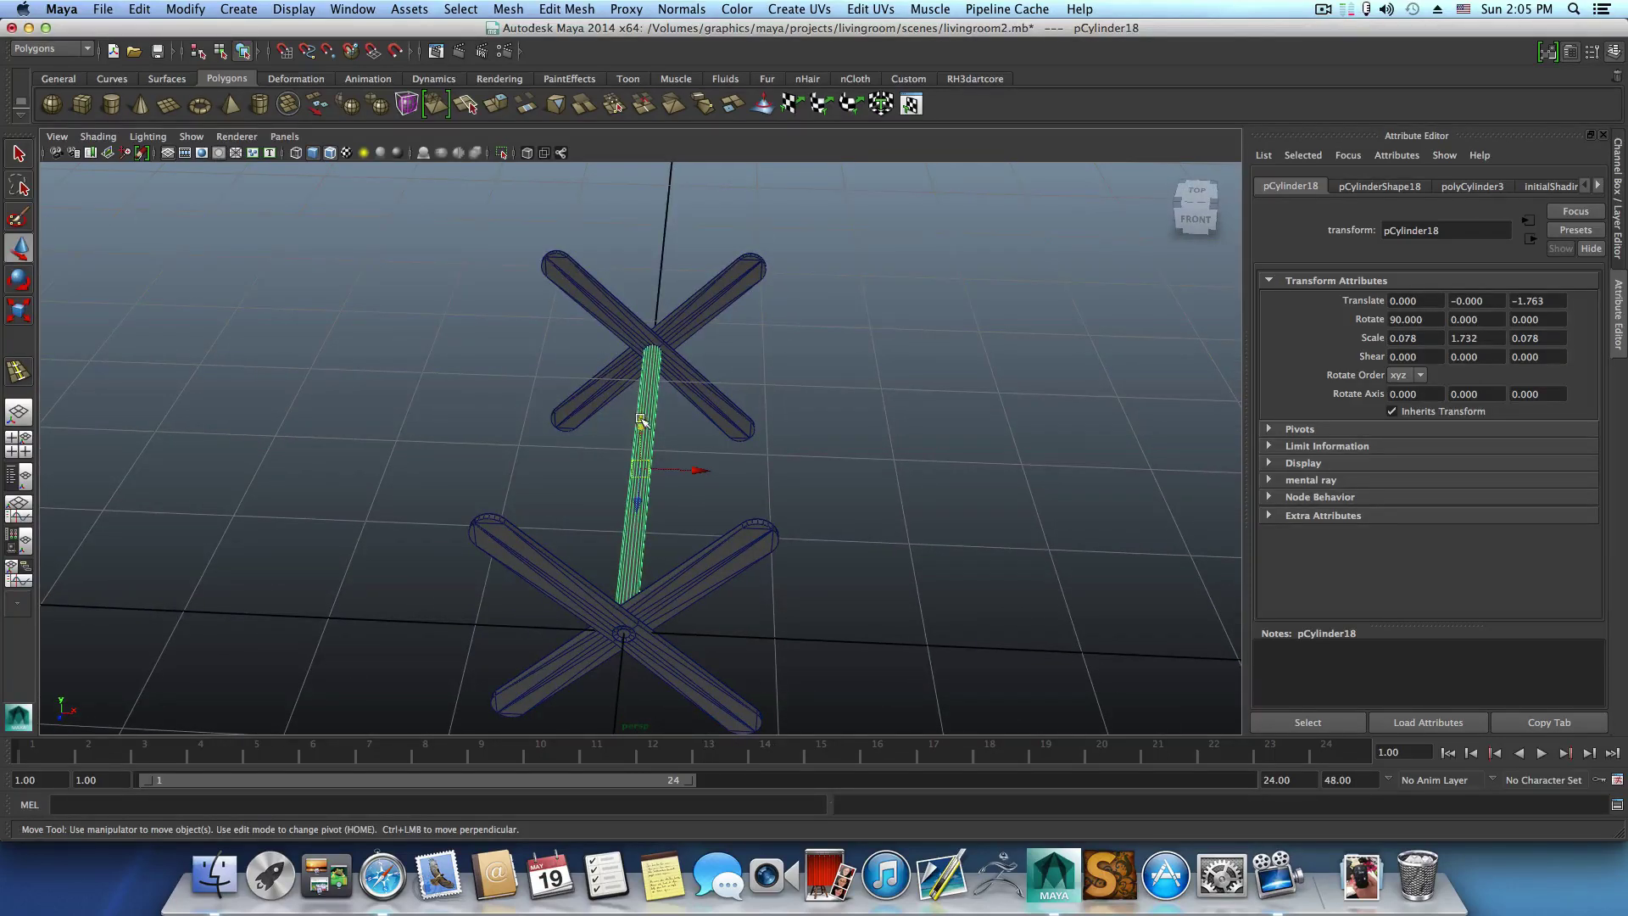
drag(640, 419, 648, 317)
alt+drag(690, 382, 606, 390)
drag(553, 324, 617, 393)
click(617, 392)
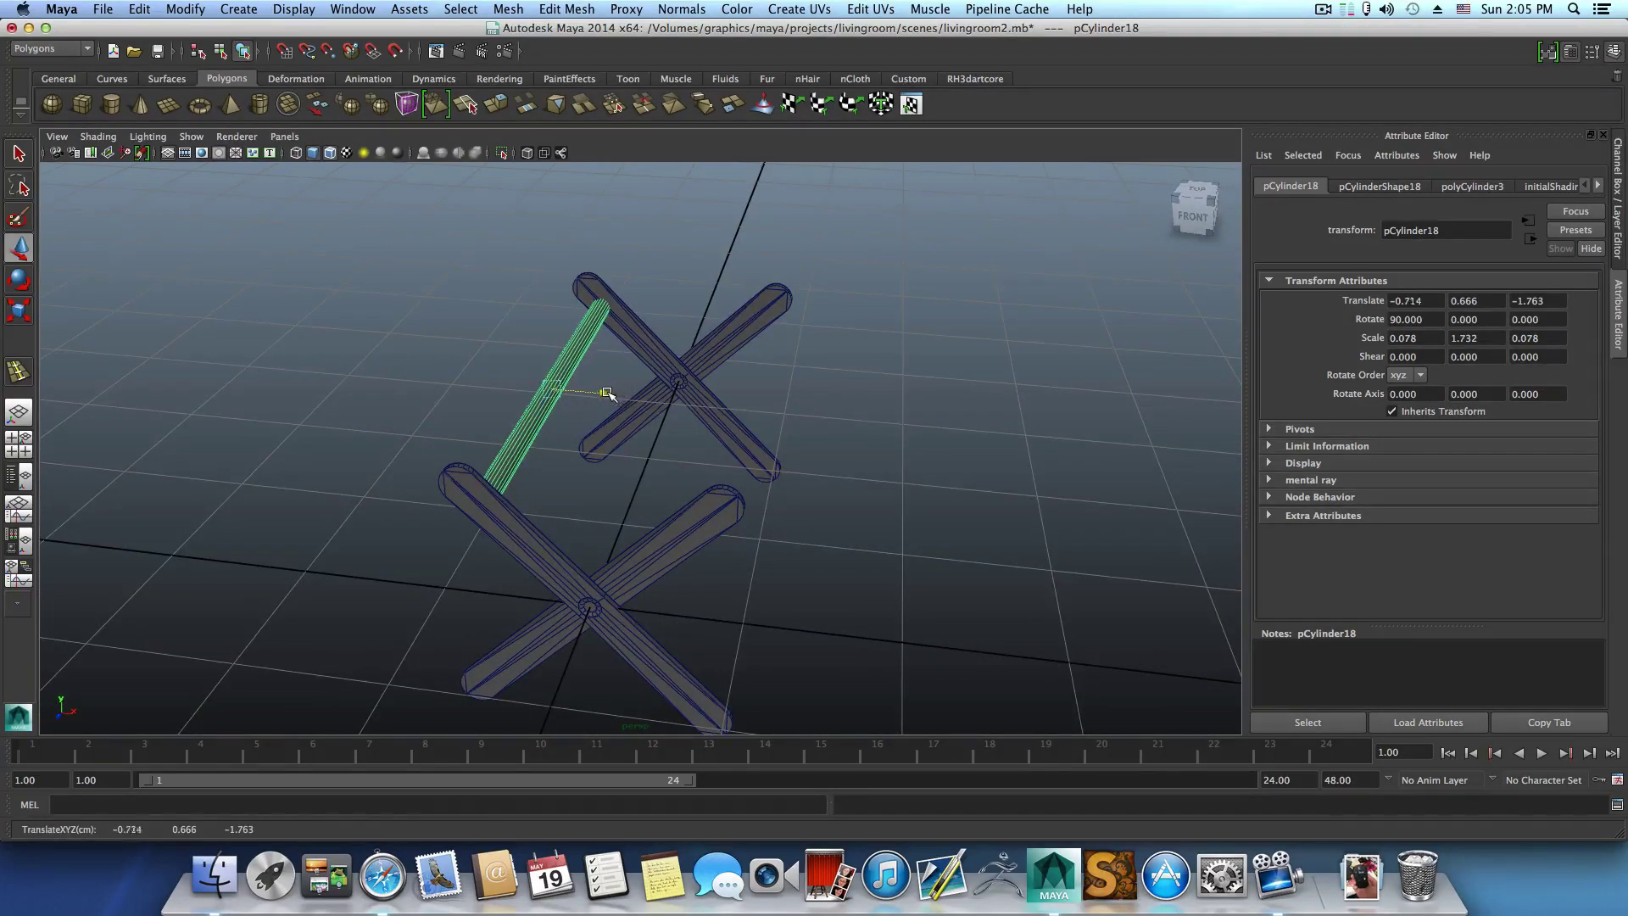
drag(551, 346, 655, 473)
key(ctrl+d)
click(605, 379)
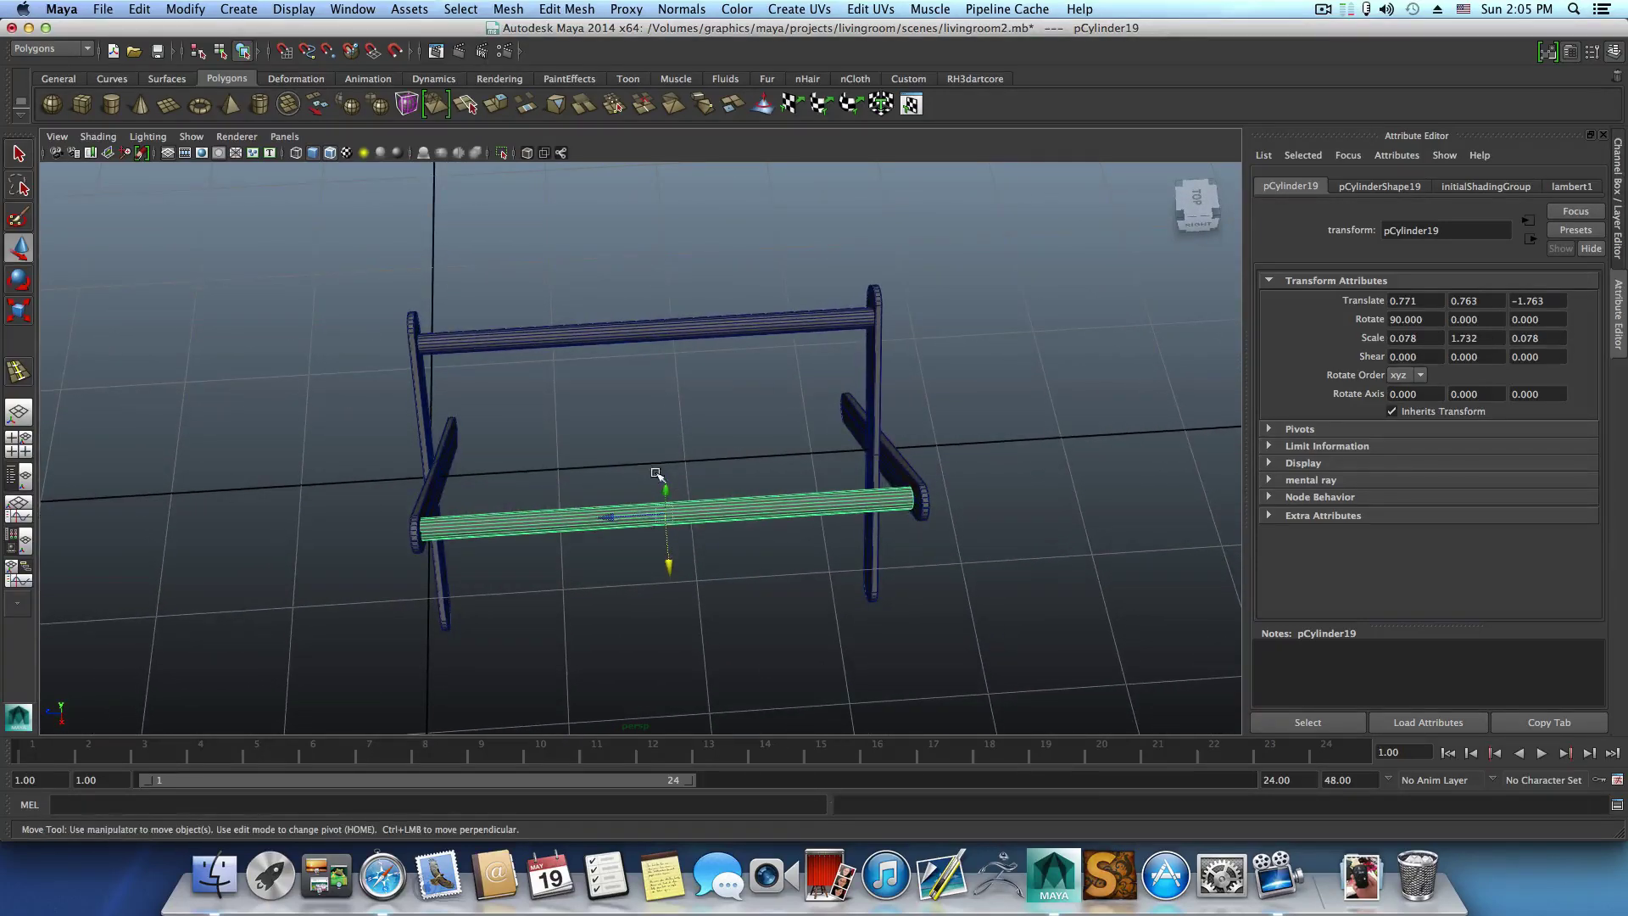
Move the back post rotated to -45 degrees along Z to -3.435.
click(868, 399)
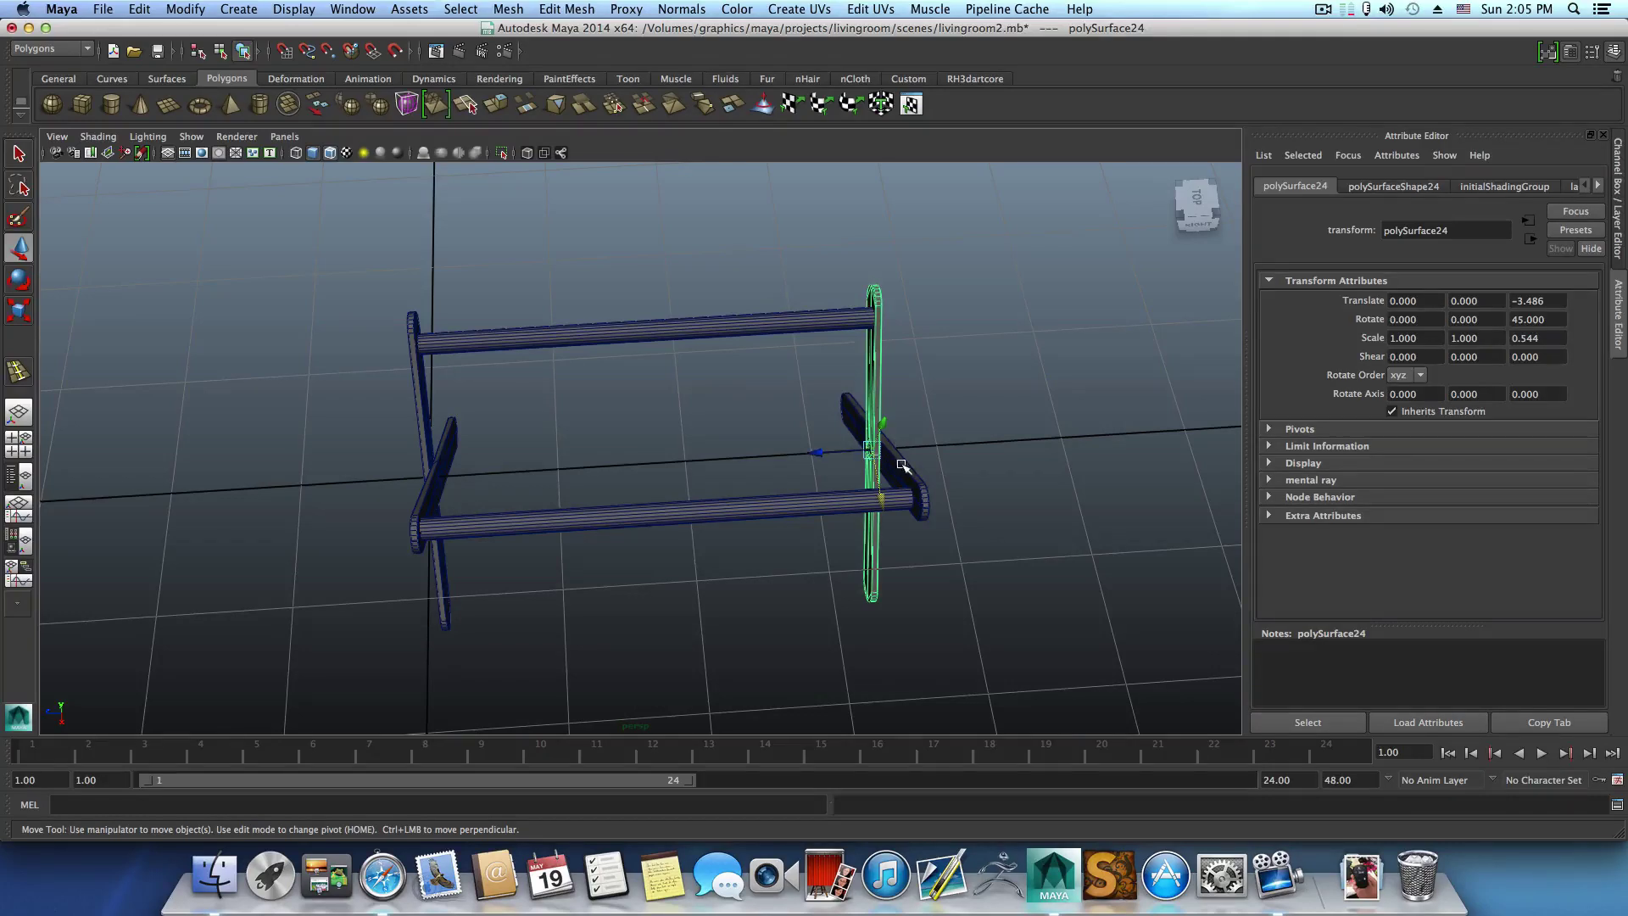
click(903, 468)
drag(820, 455, 868, 465)
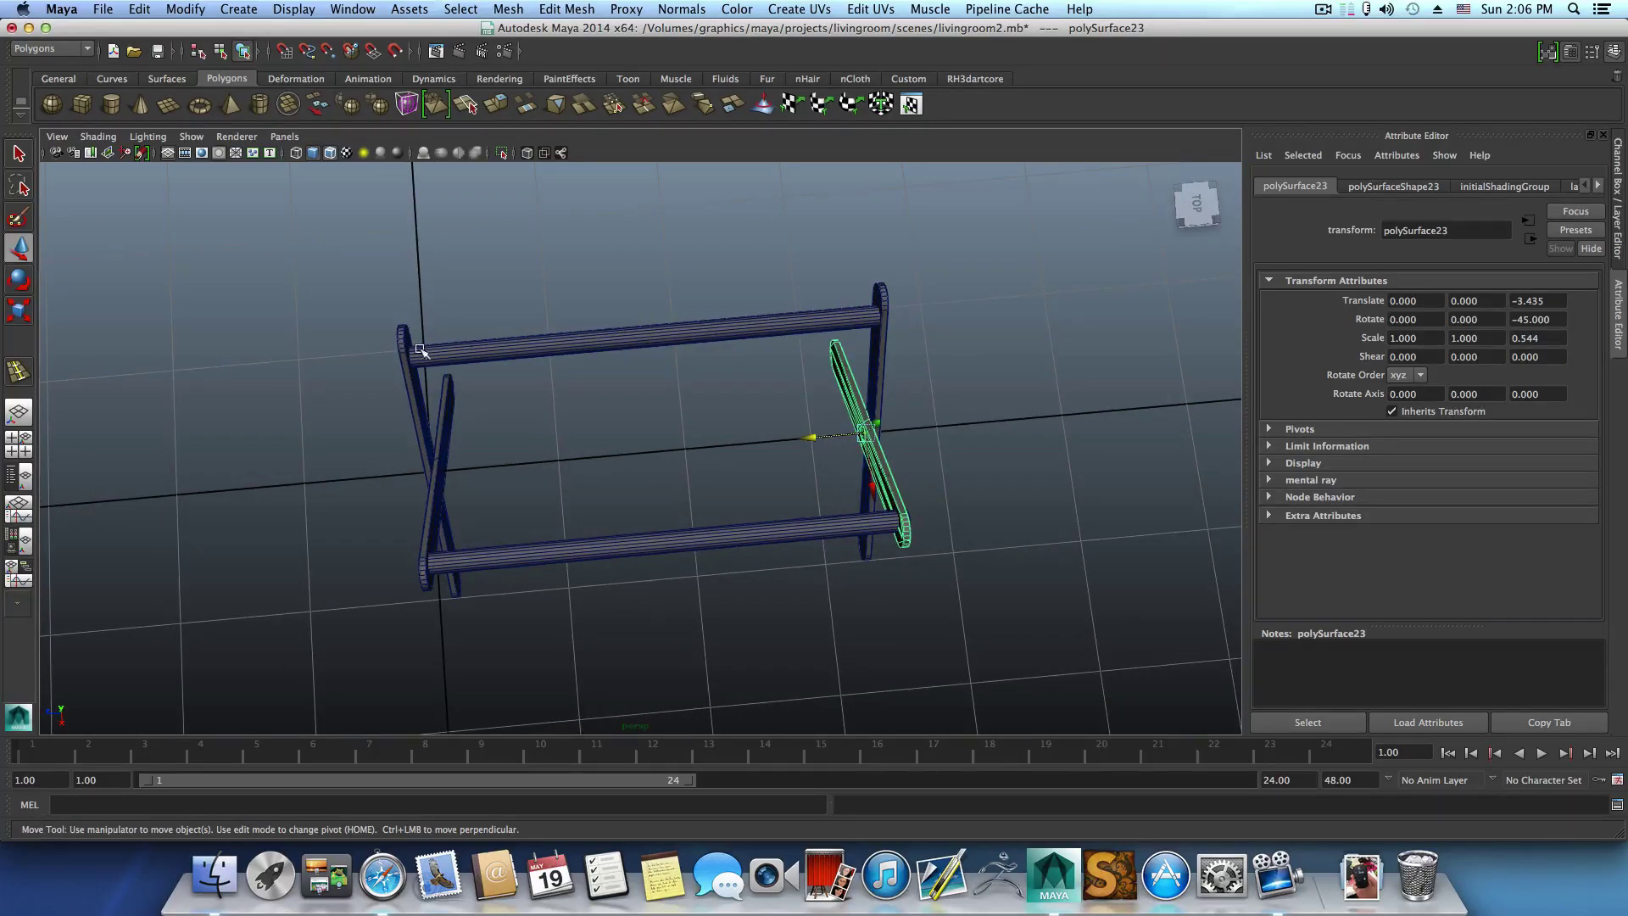
alt+drag(911, 458, 803, 499)
Adjust the two upper rods along Z to fit between their posts, placing the original rod at -1.751.
click(736, 498)
alt+drag(831, 493, 817, 483)
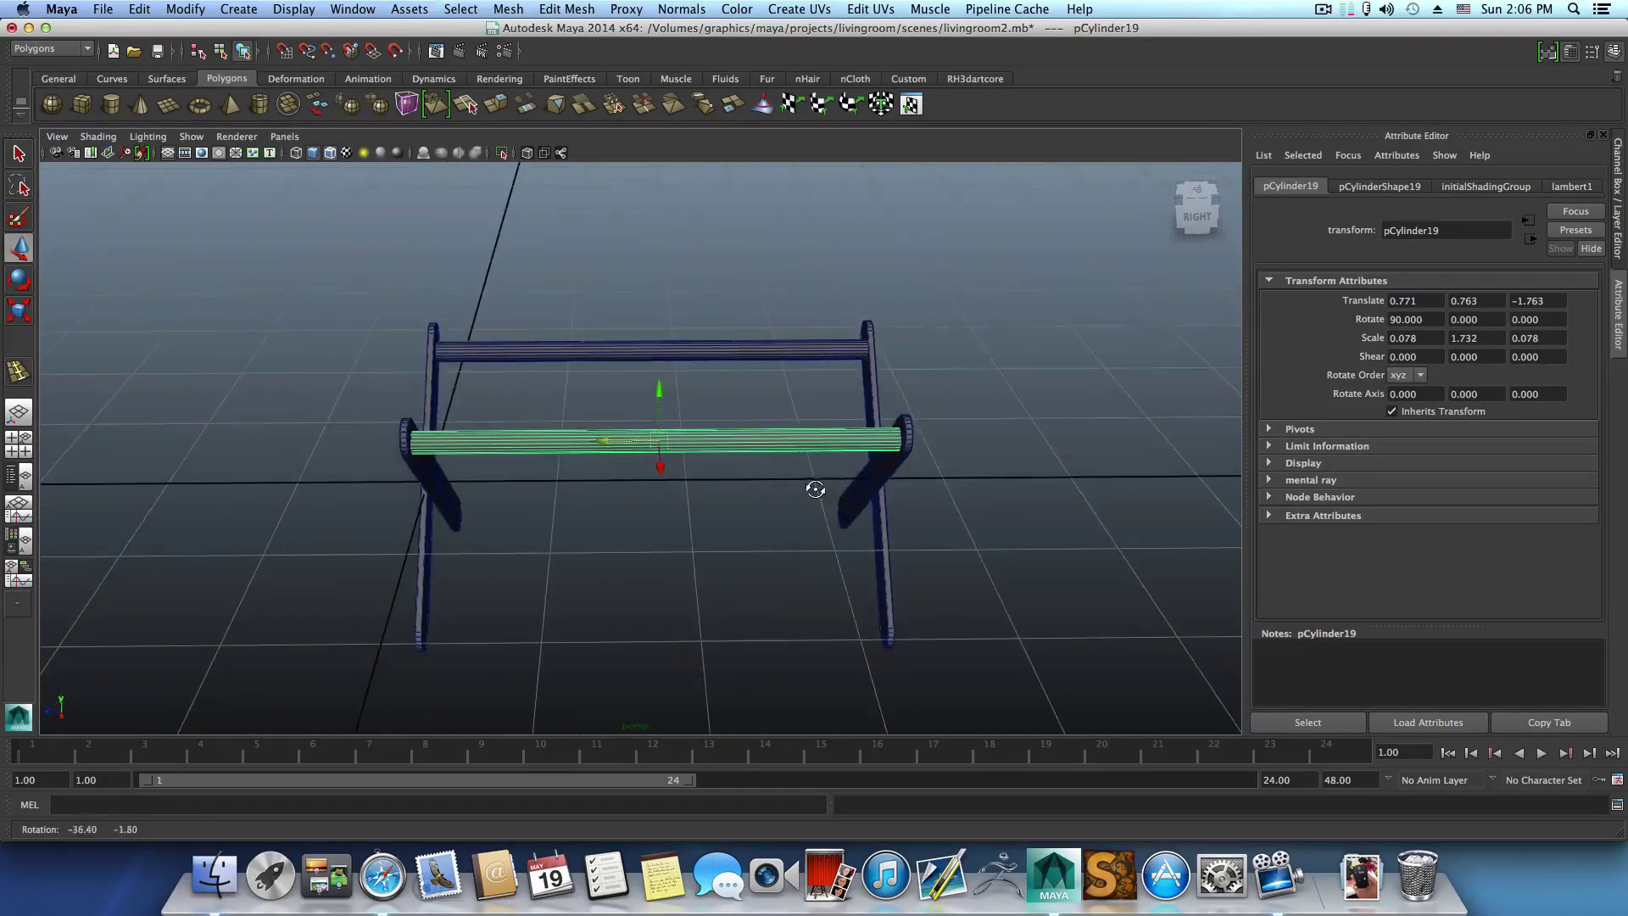
drag(596, 442, 421, 399)
click(19, 305)
key(w)
click(445, 426)
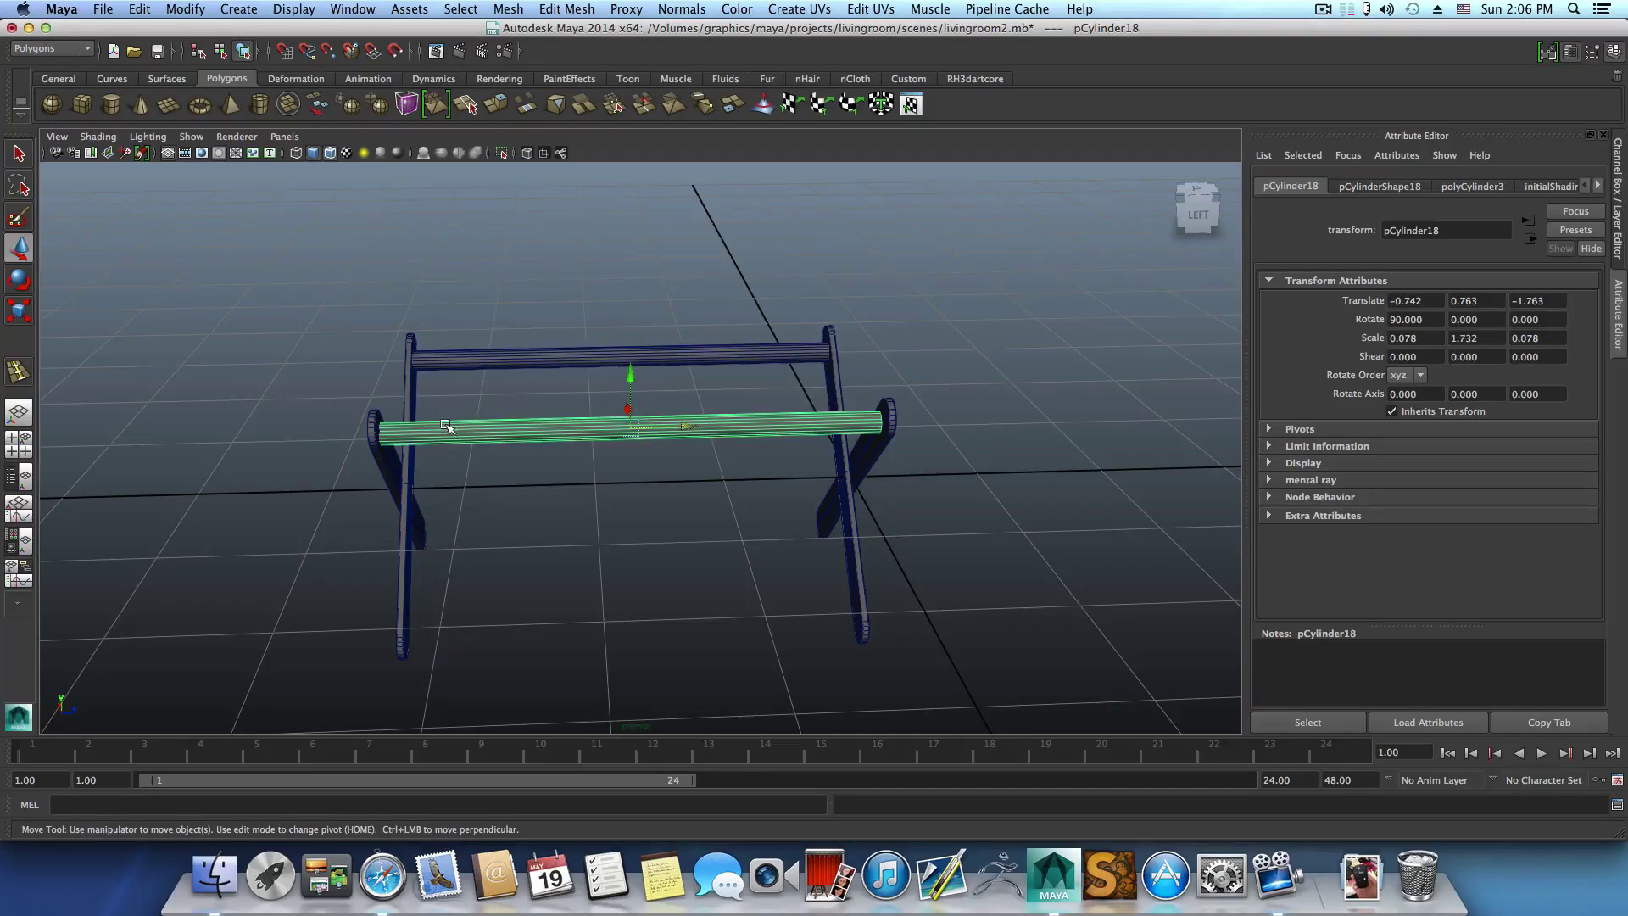
alt+drag(670, 429, 737, 454)
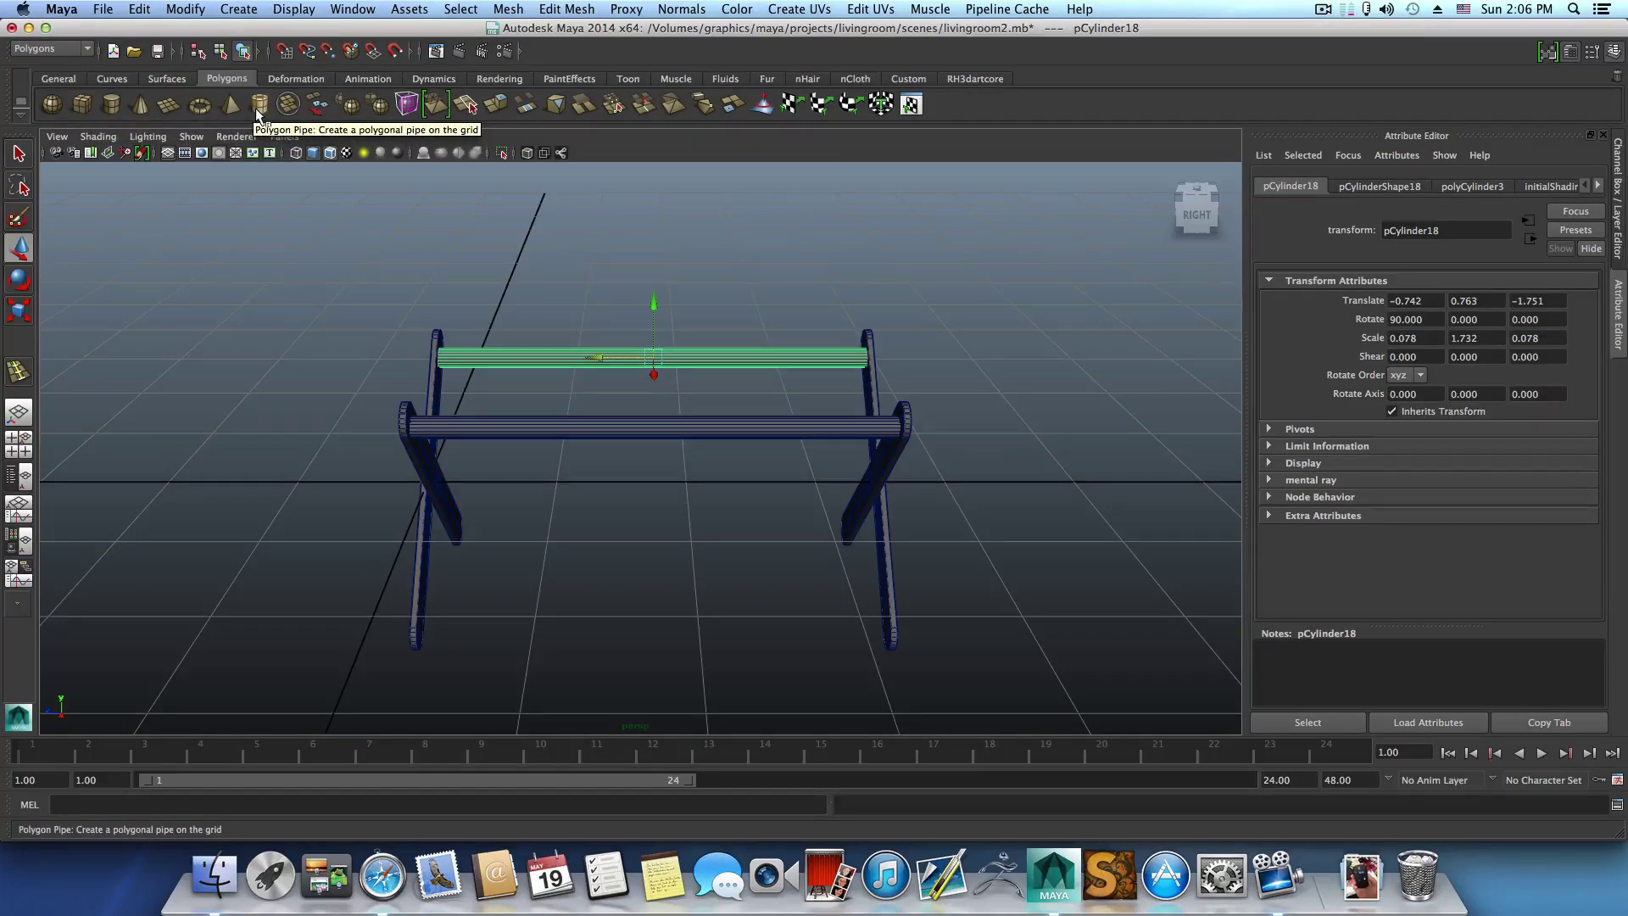
Create a polygon pipe at the origin and set its thickness to 0.1.
click(256, 108)
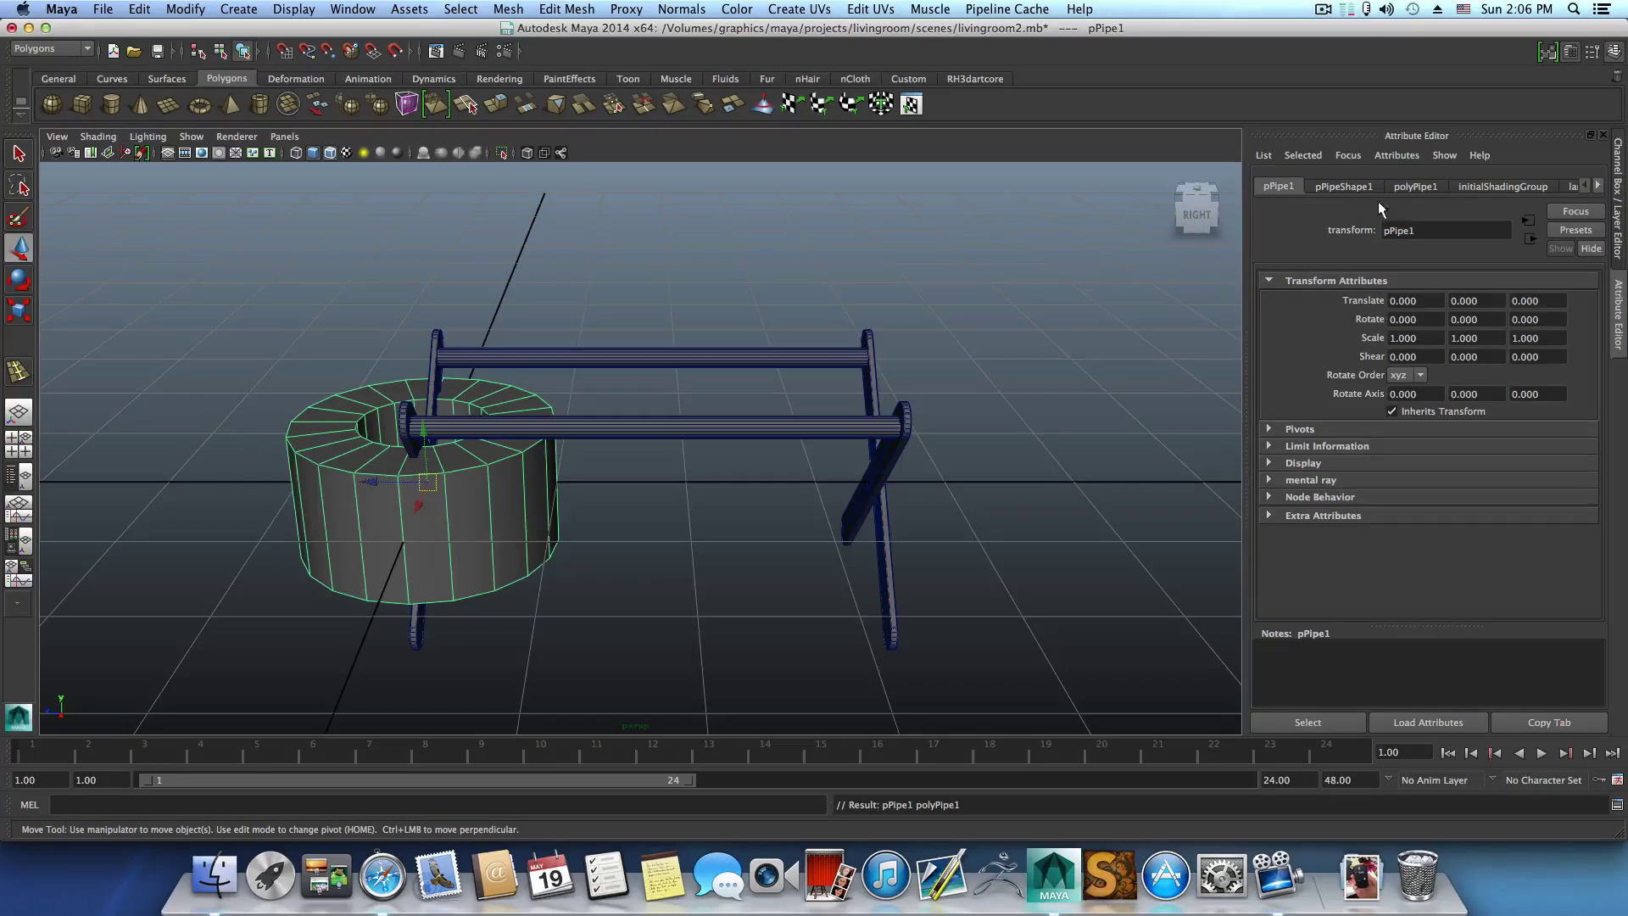
click(1354, 187)
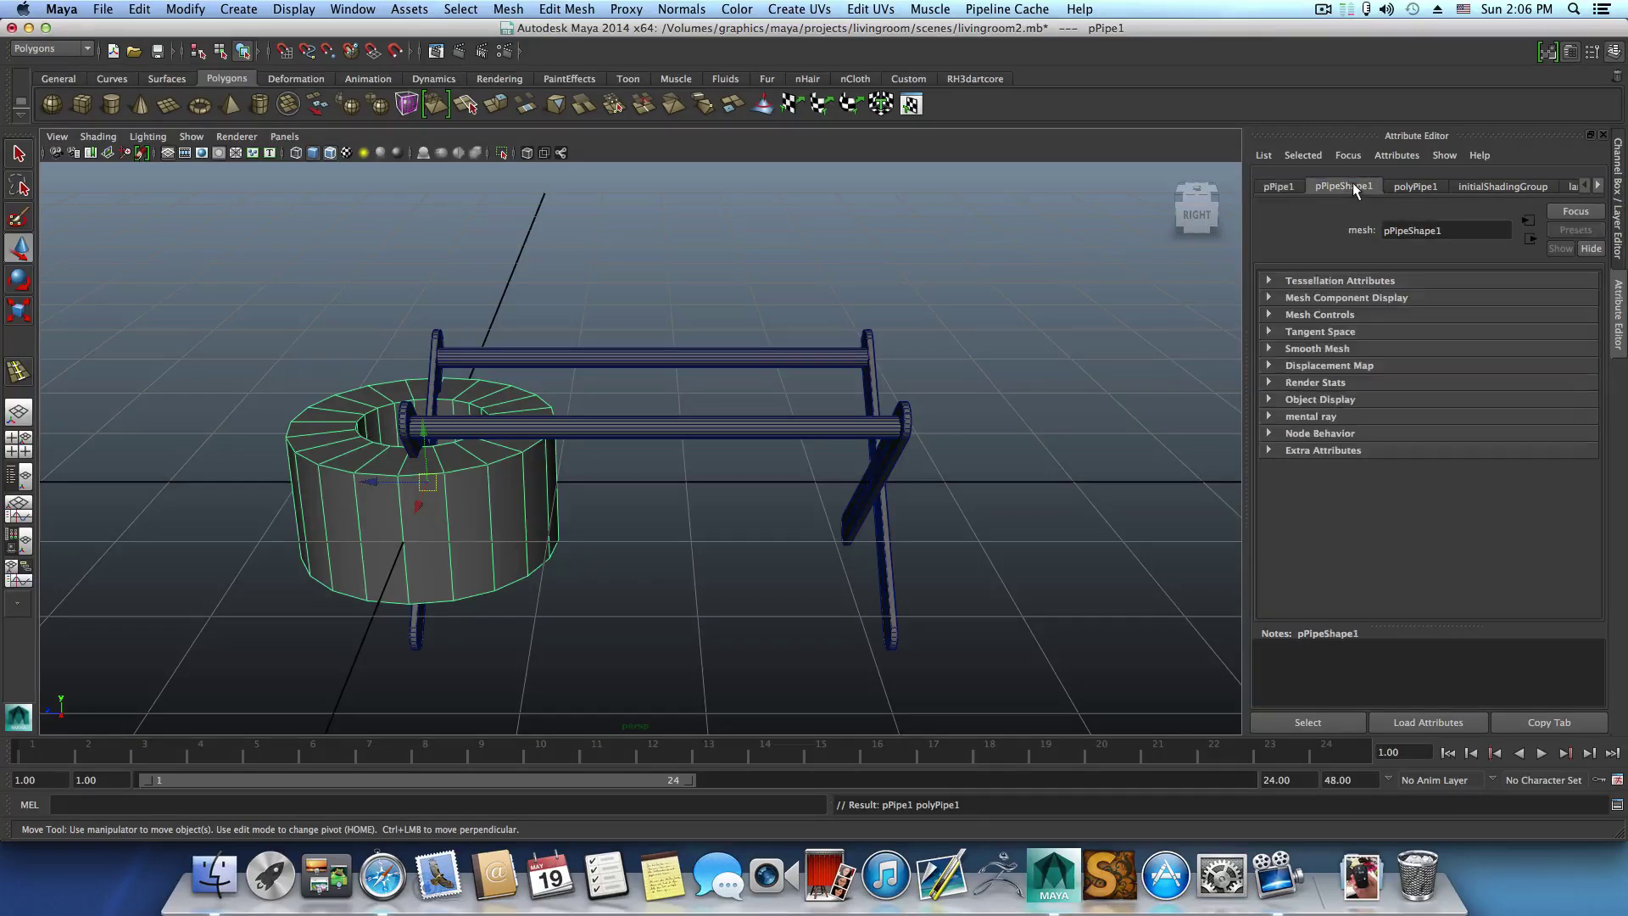
click(1429, 186)
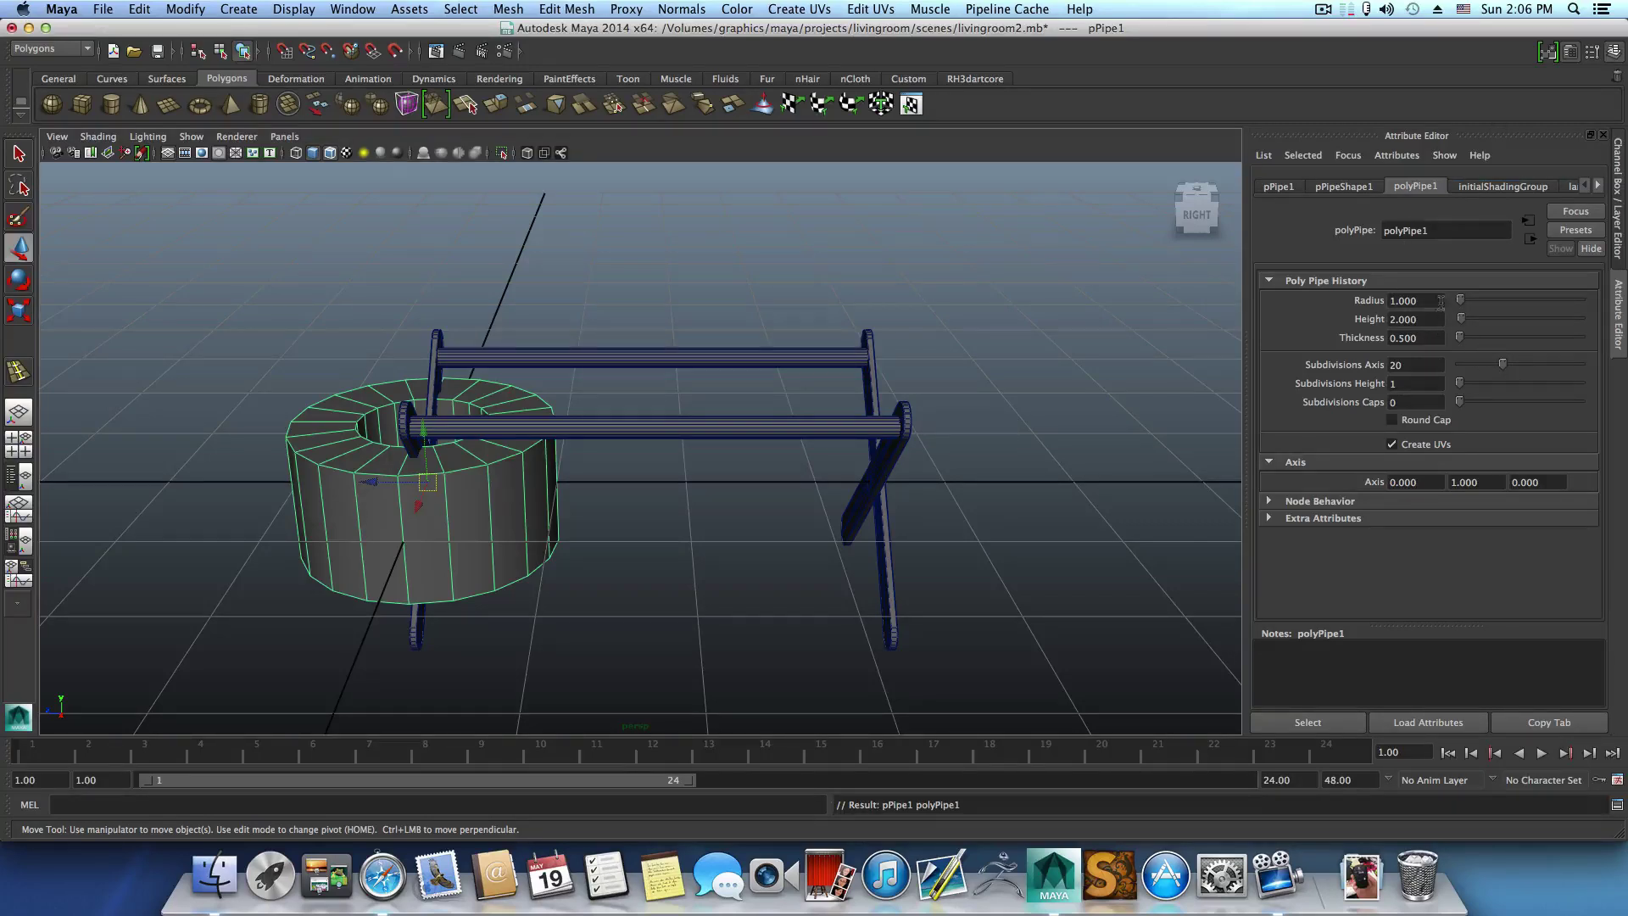
click(1406, 338)
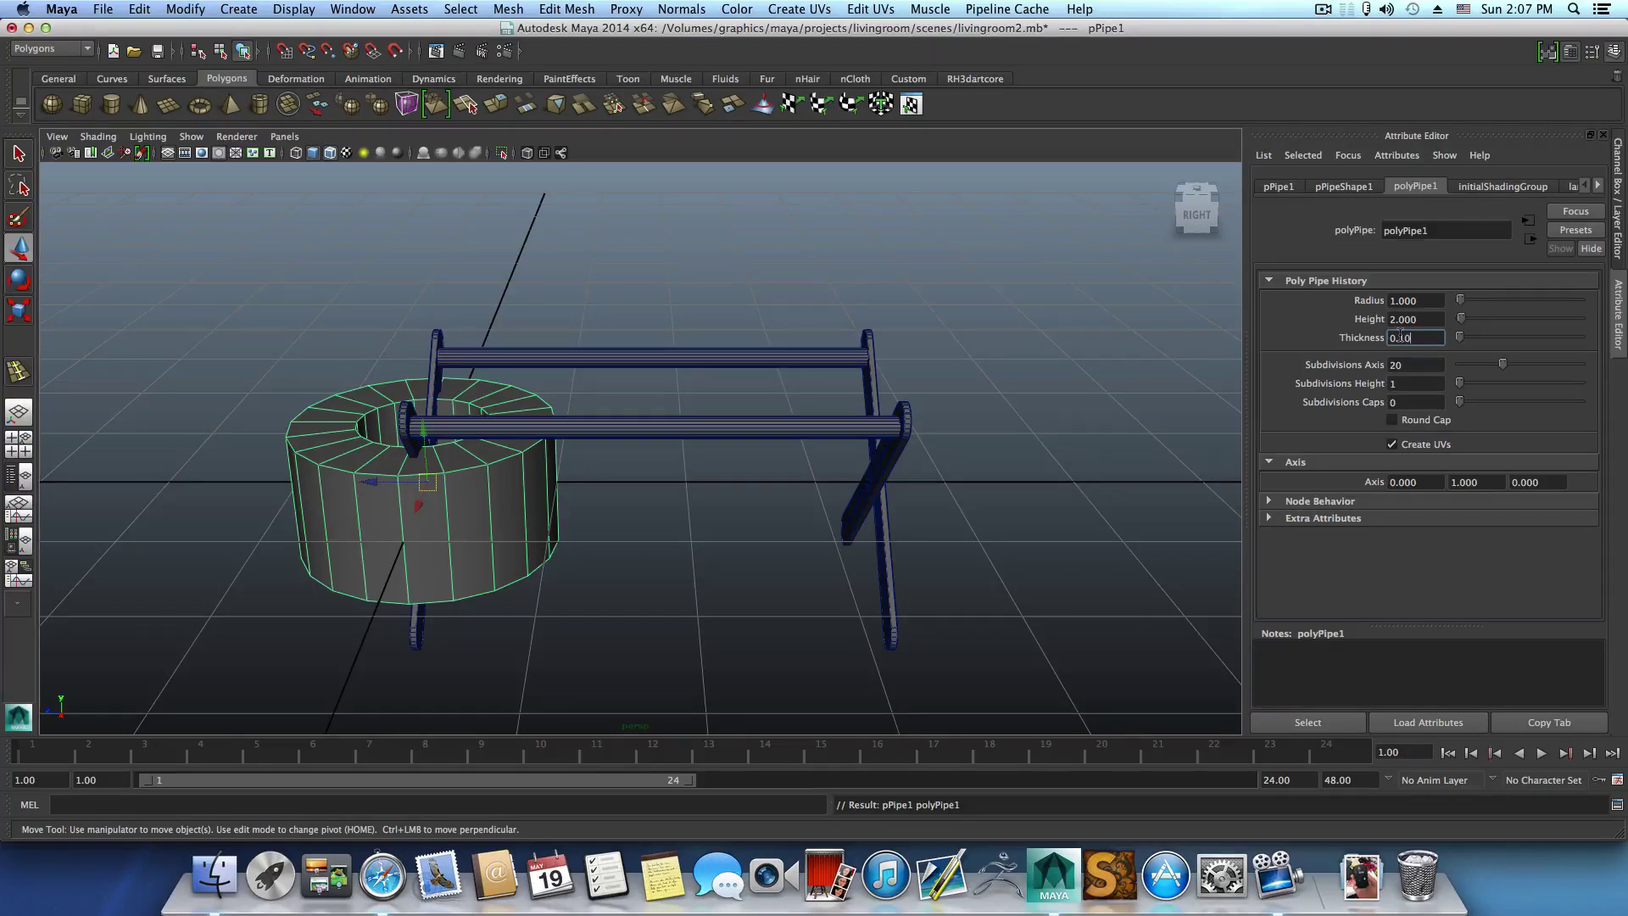
key(Return)
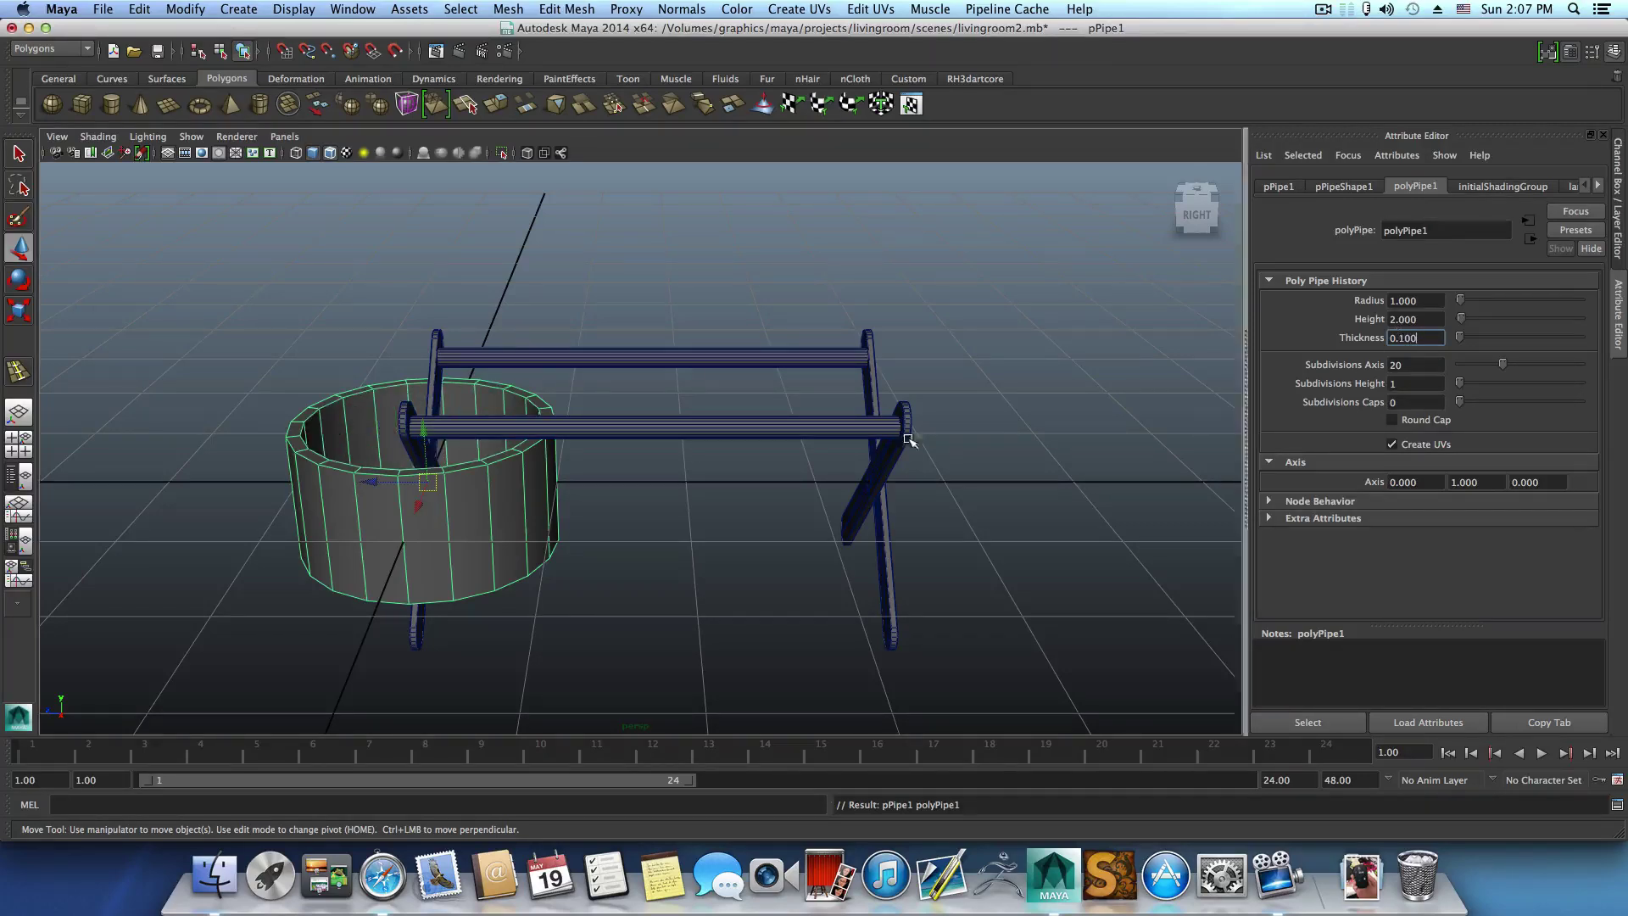
Reduce the pipe's thickness to 0.03.
alt+drag(593, 467, 580, 529)
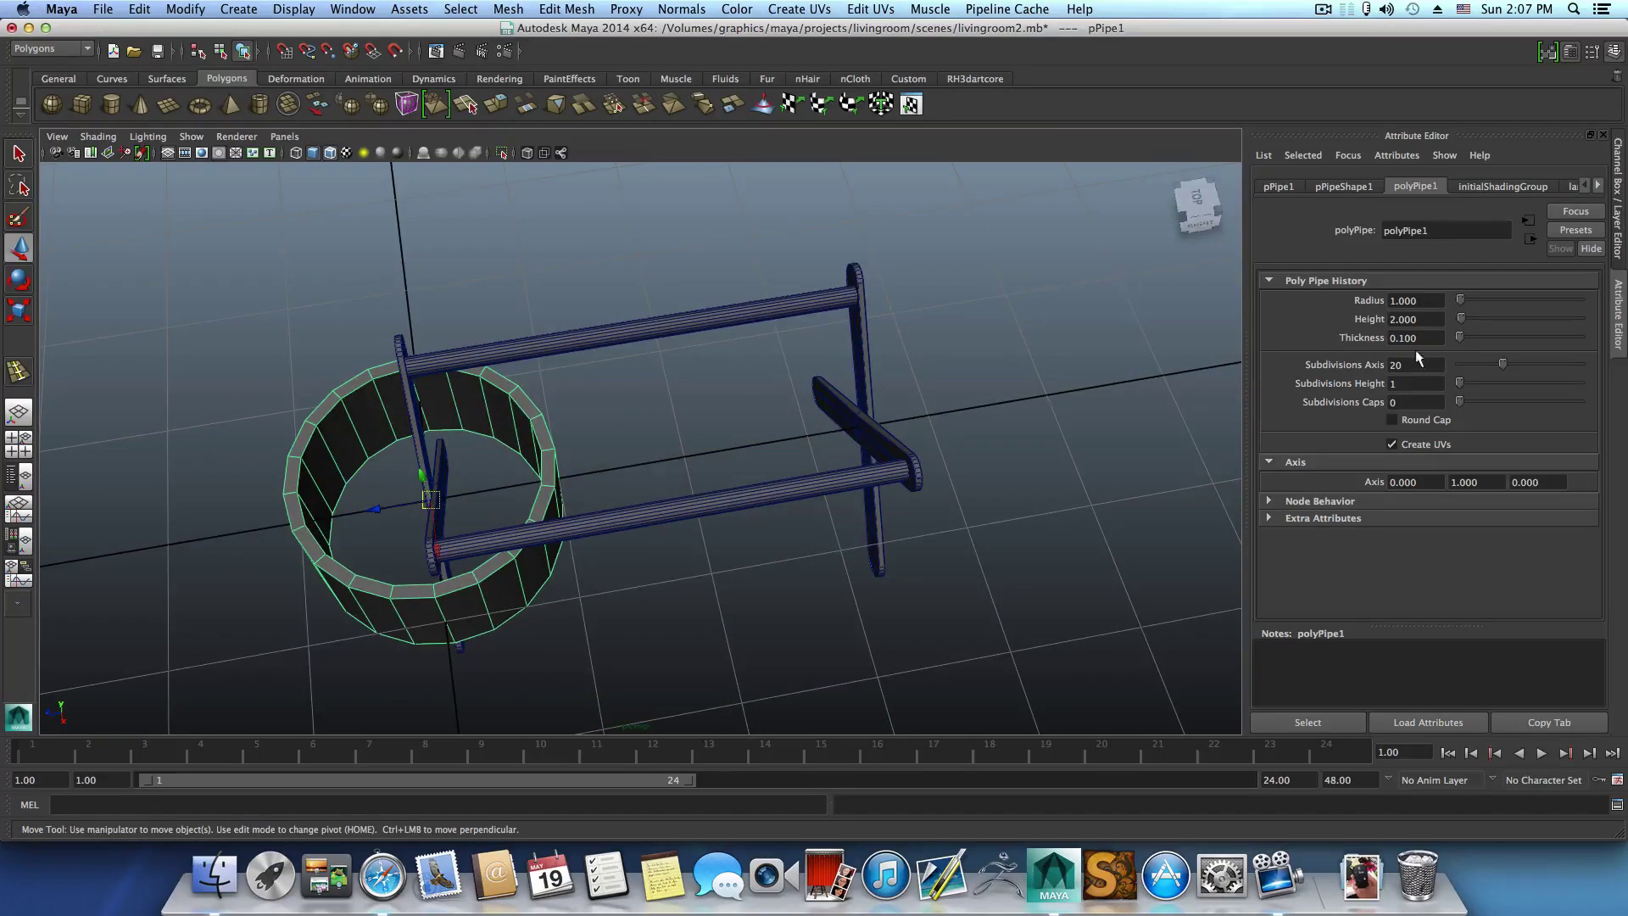
drag(1424, 339, 1401, 337)
text(050)
key(Return)
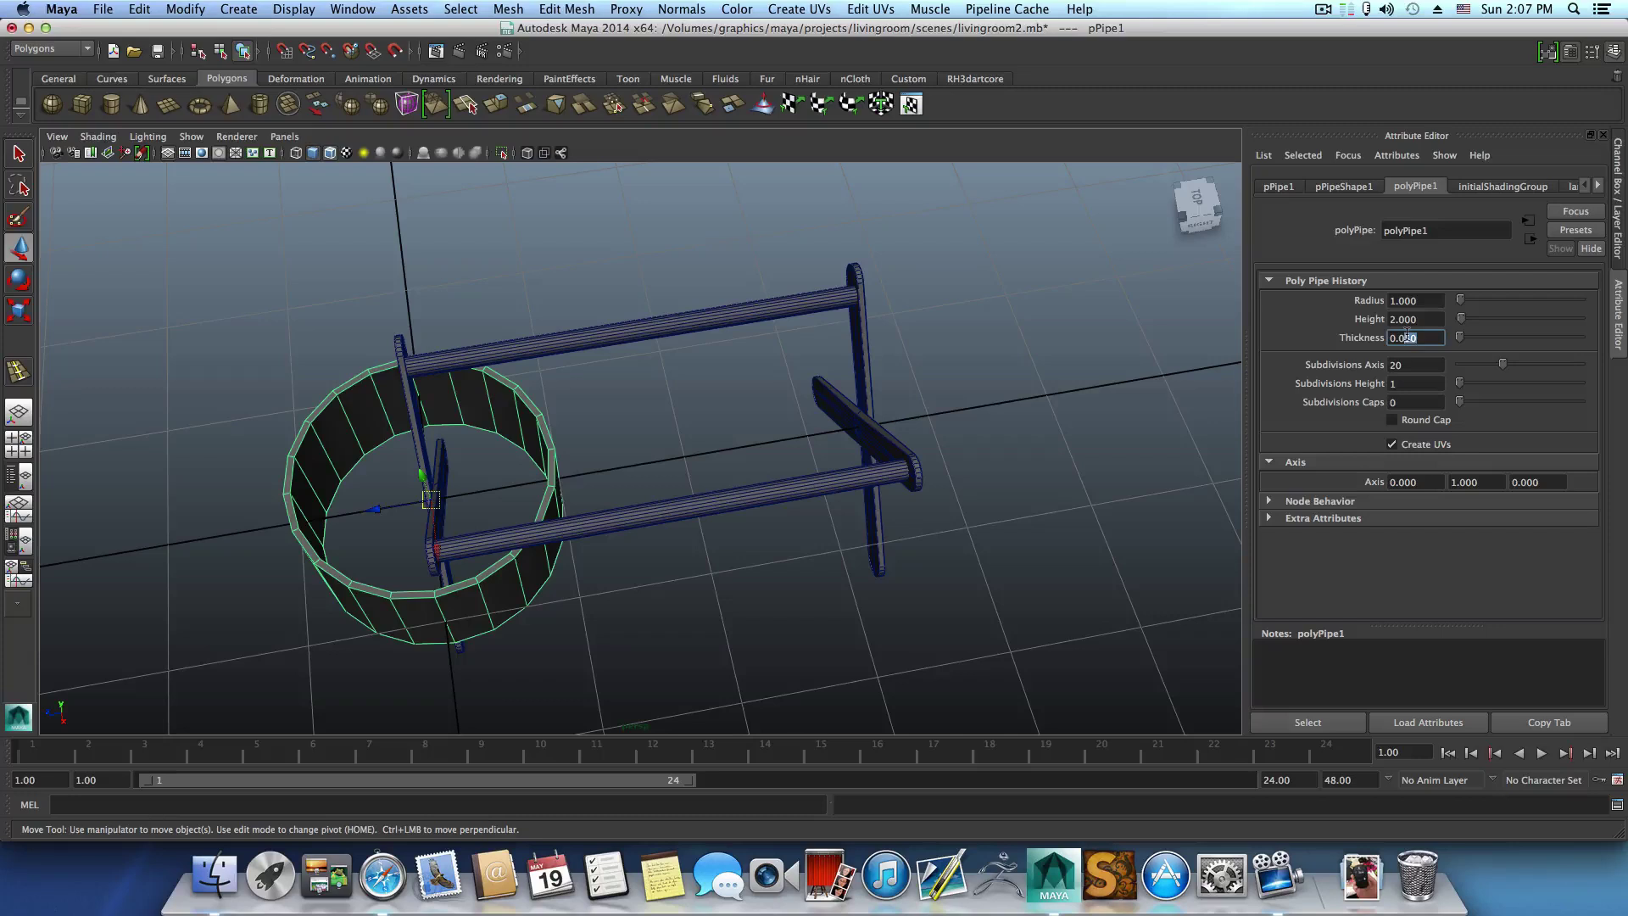
text(10)
key(Return)
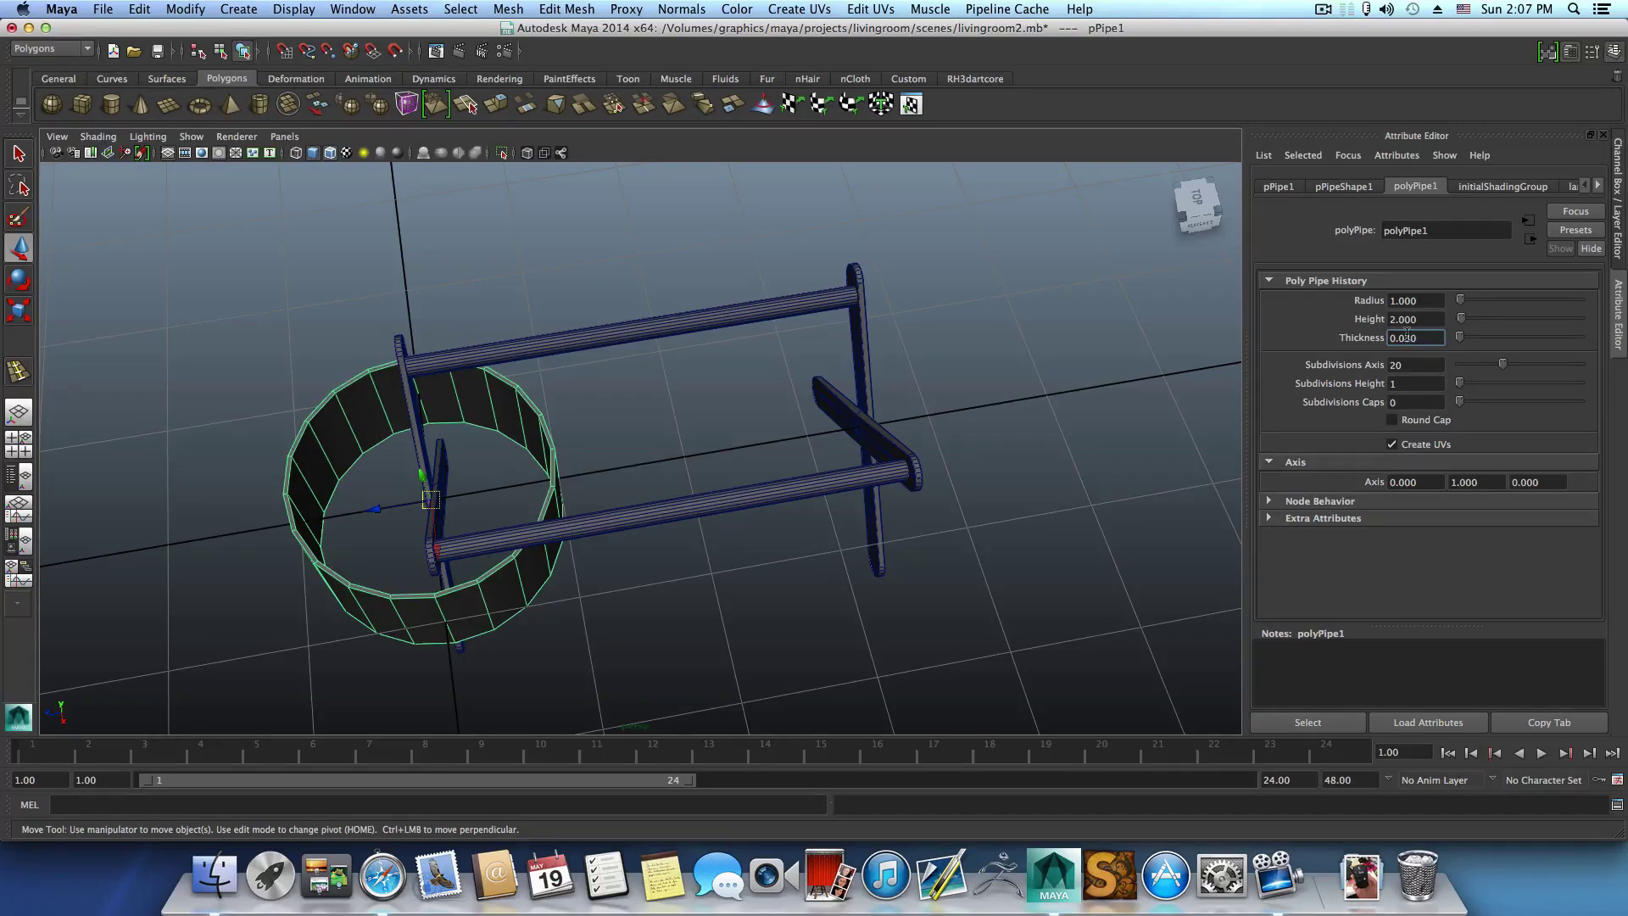
Rotate the pipe about X so its opening faces the front and its axis runs parallel to the rods.
alt+drag(763, 390, 832, 440)
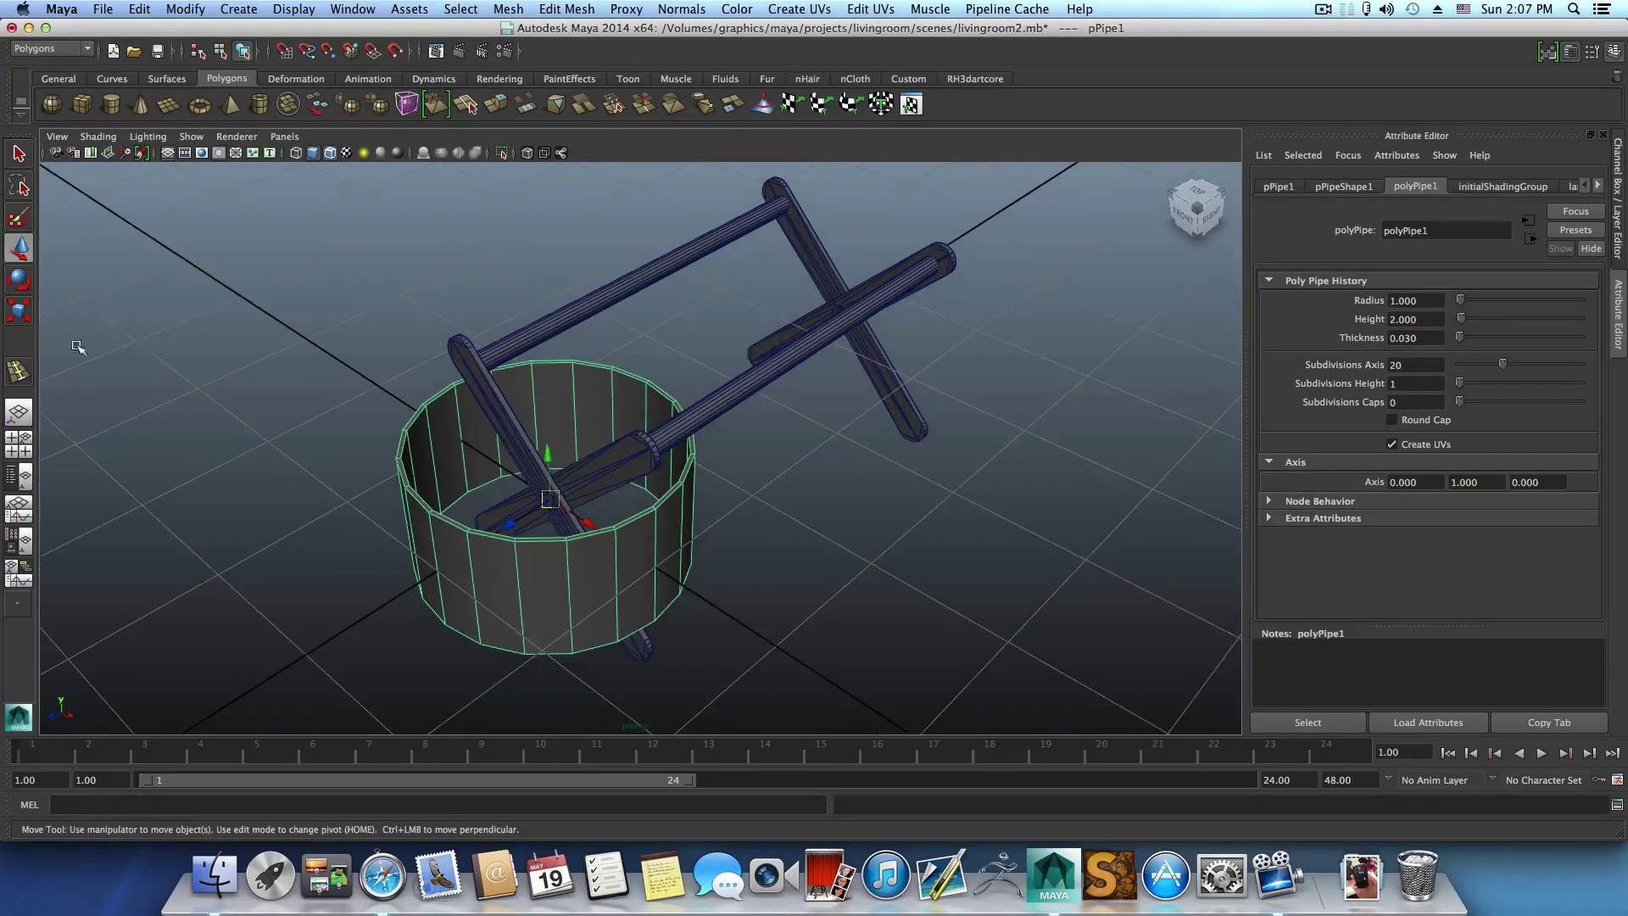
click(19, 312)
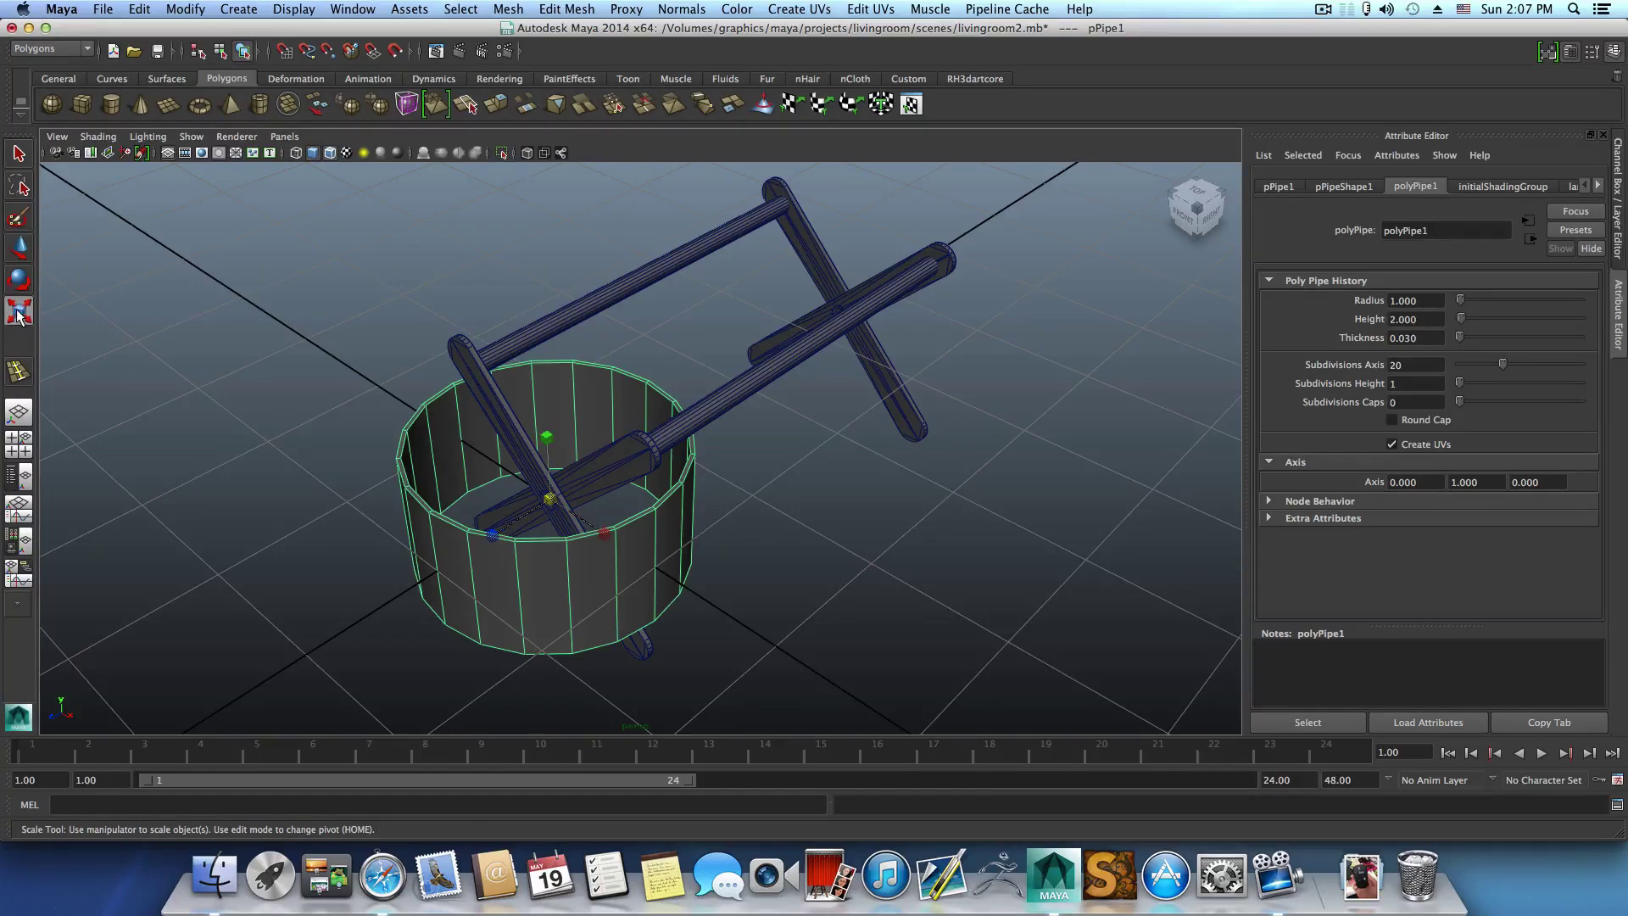
key(e)
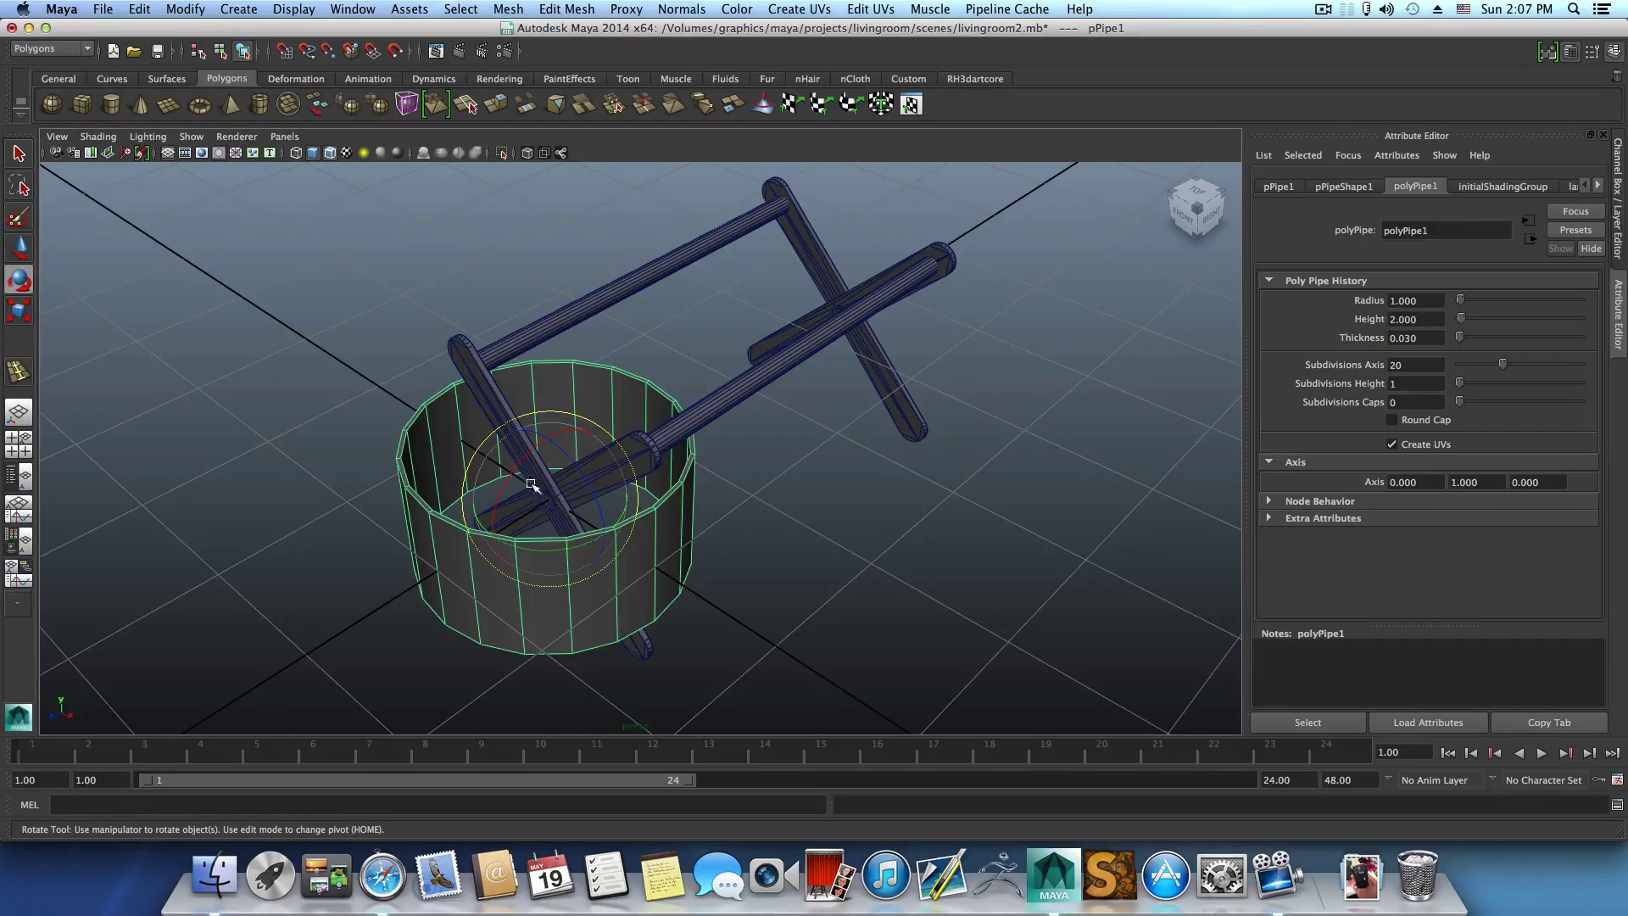
drag(514, 475, 504, 539)
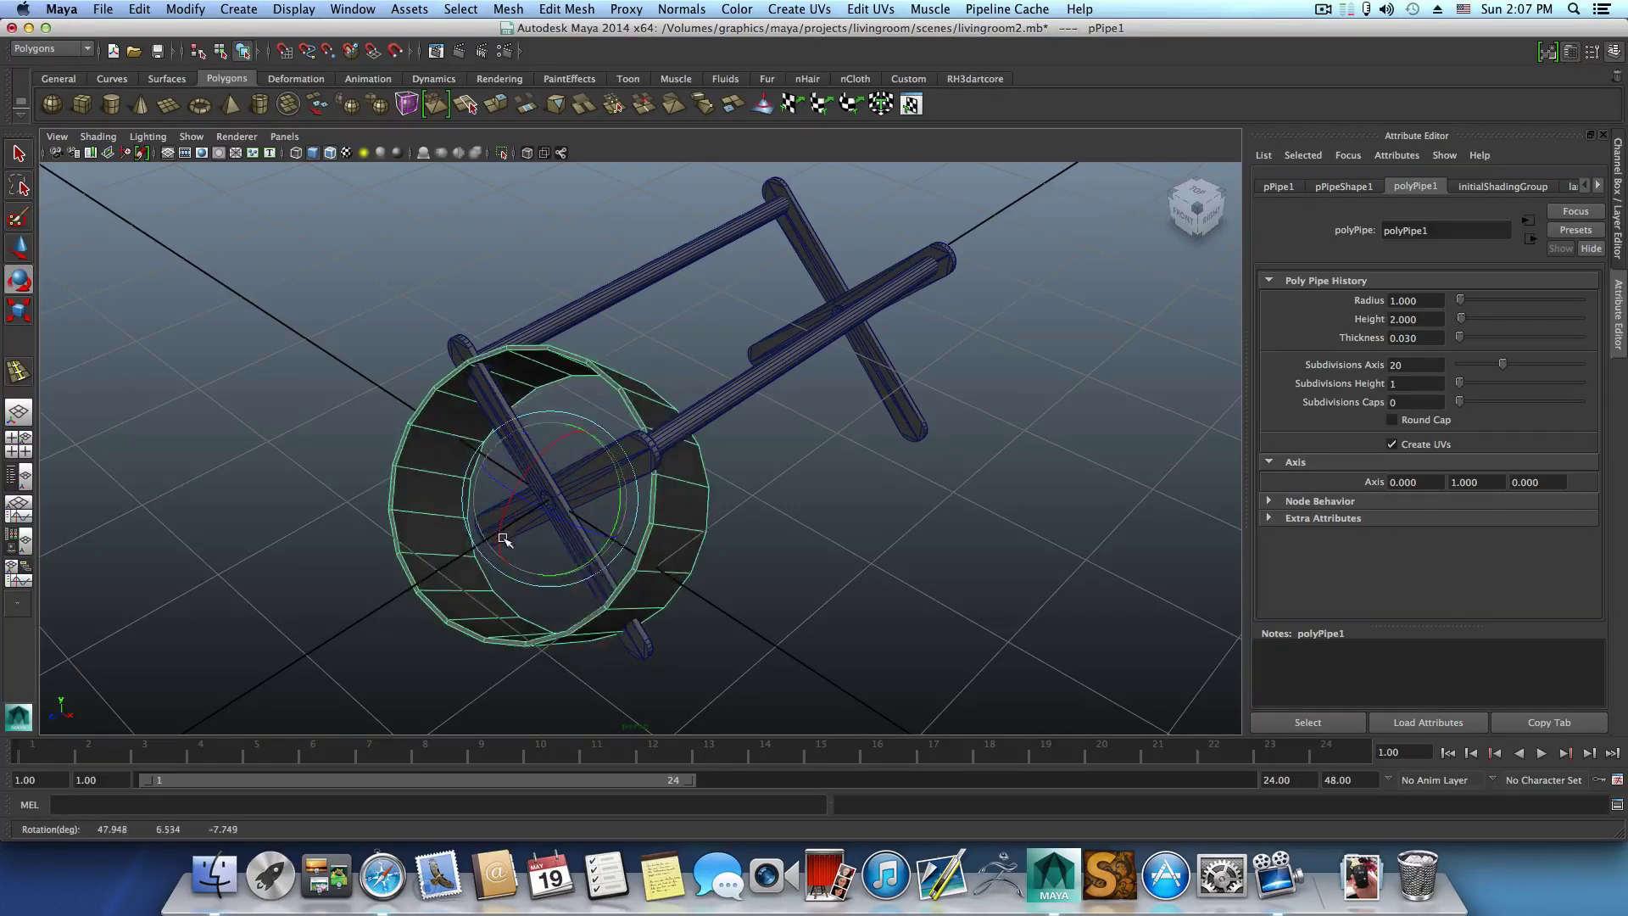
key(ctrl+z)
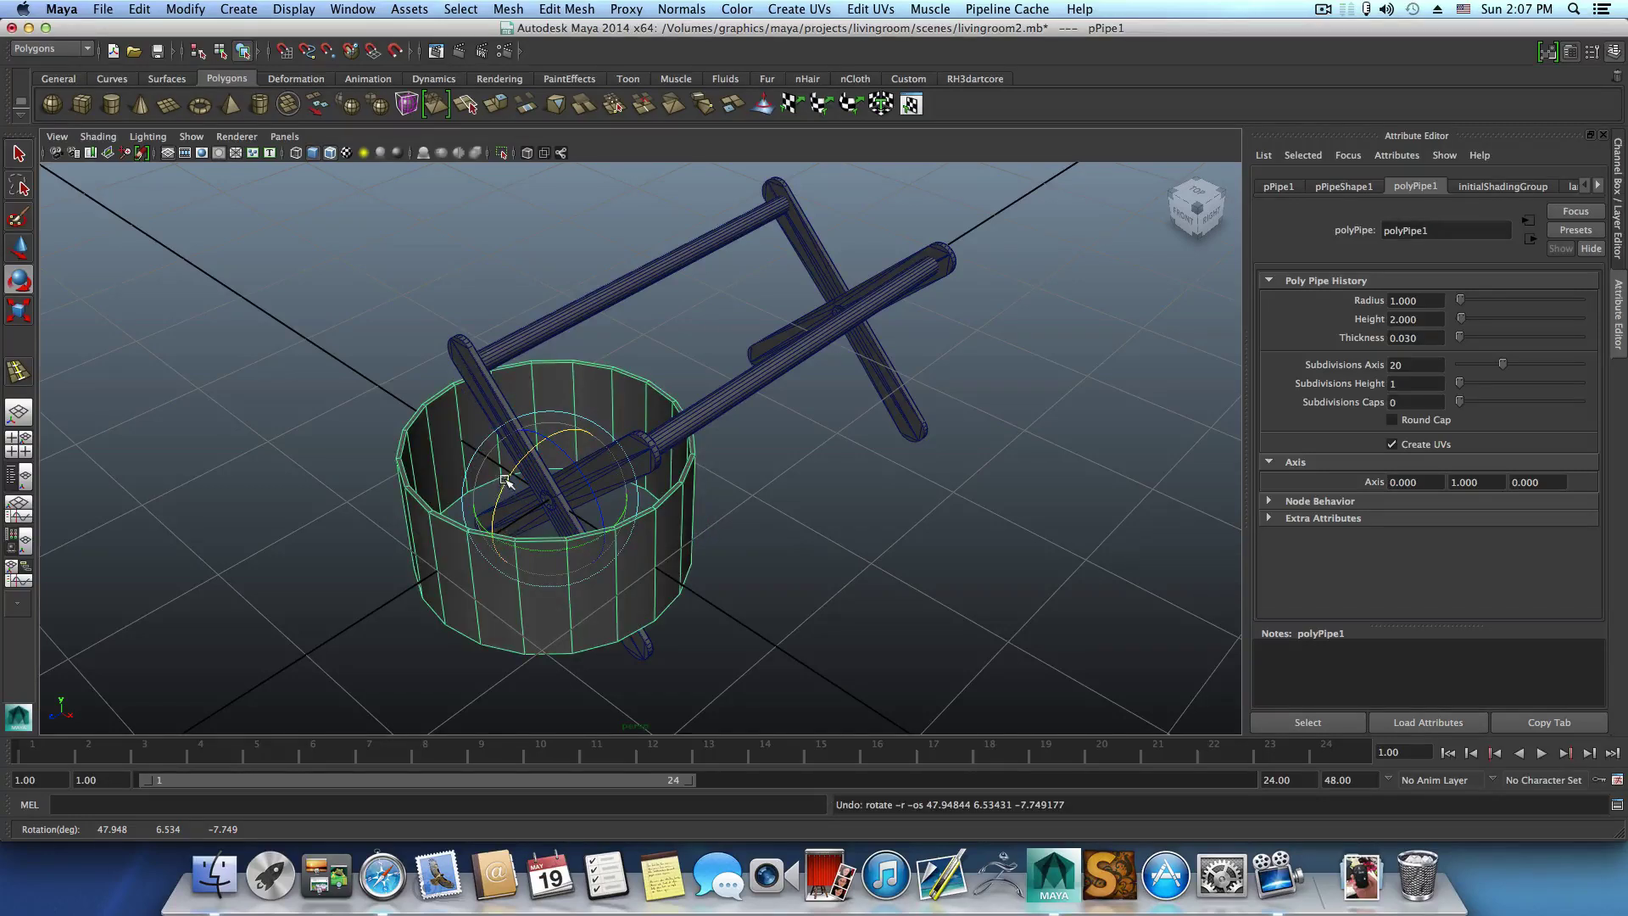
drag(517, 470, 649, 514)
Scale the pipe down uniformly and move it around the duplicated upper rod, midway along its length at Z -1.750.
click(20, 314)
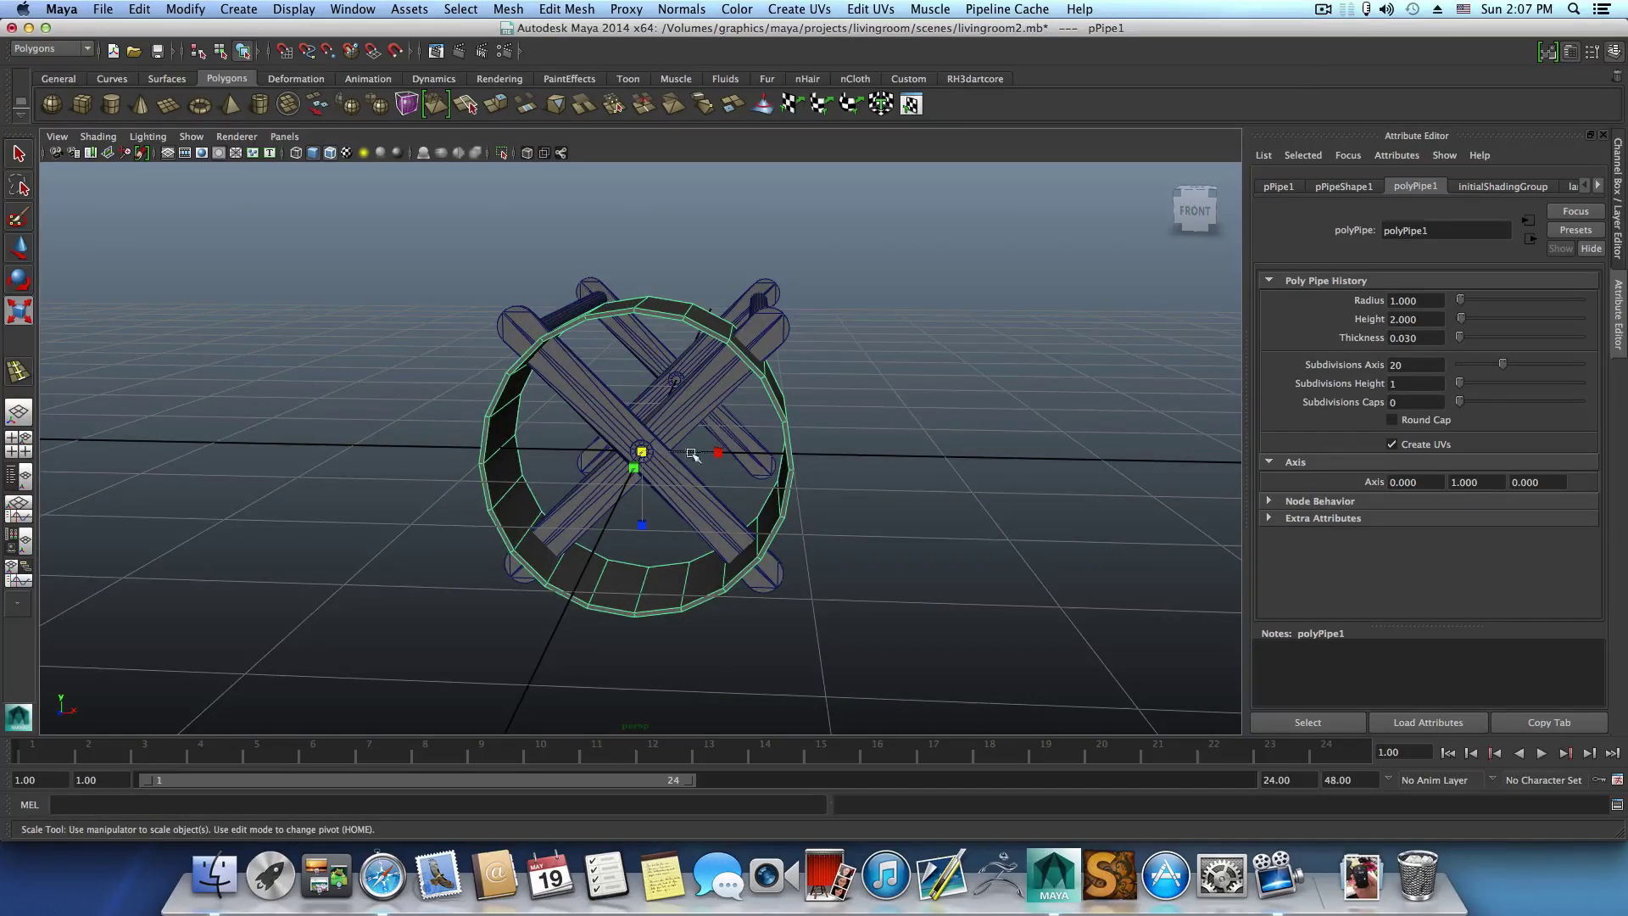
drag(646, 455, 485, 303)
key(w)
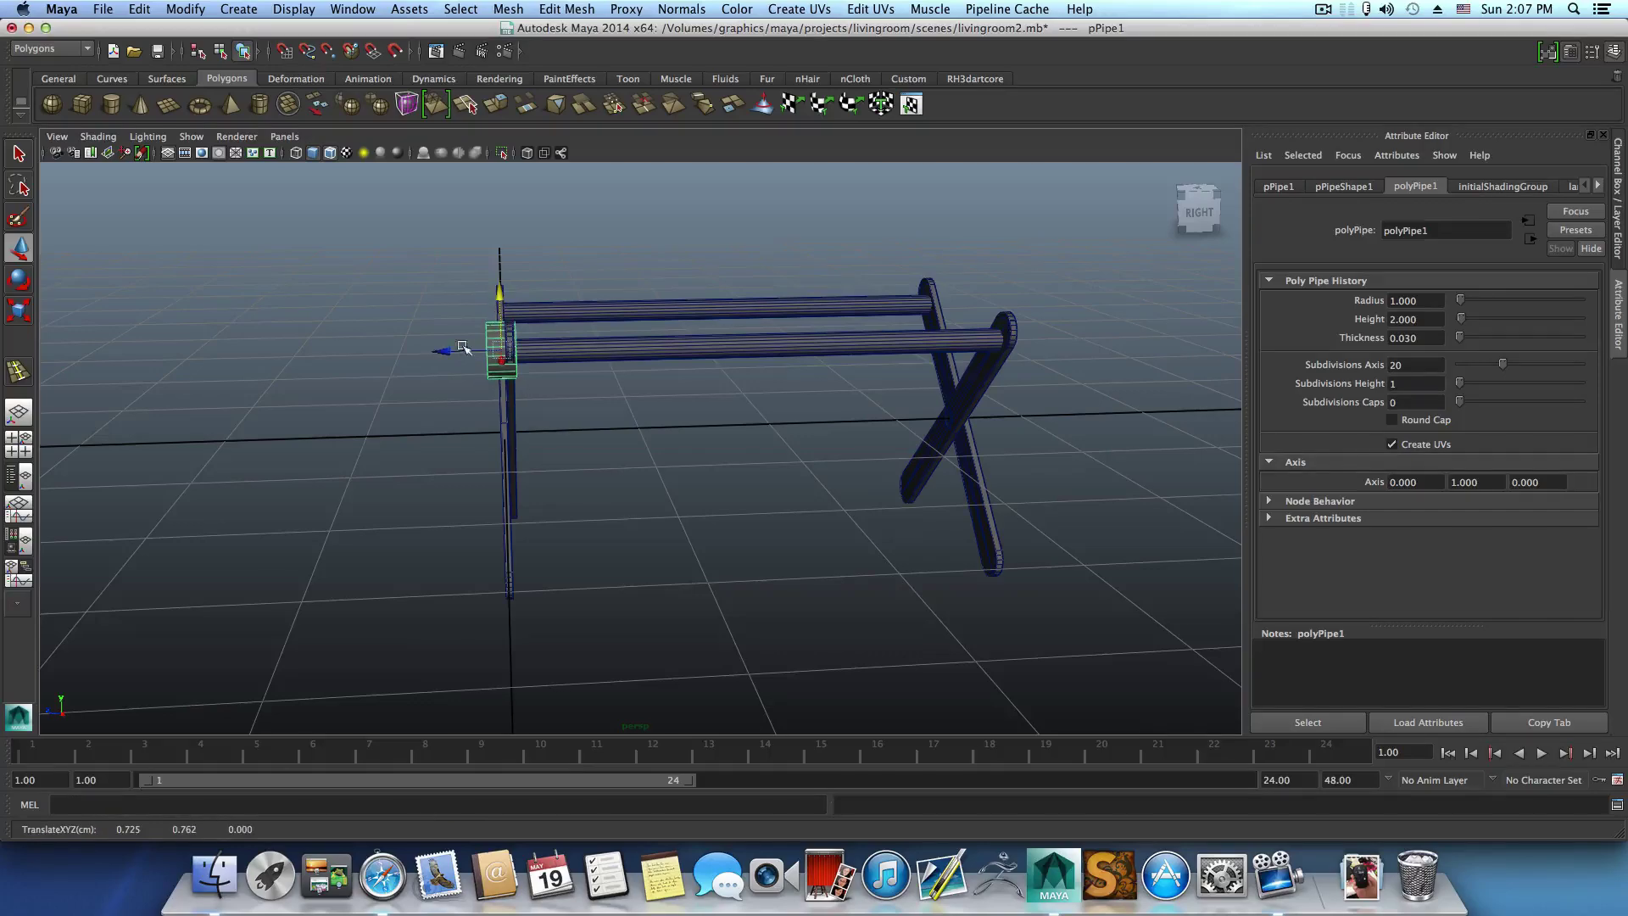
drag(442, 365, 568, 291)
scroll(603, 348, up, 4)
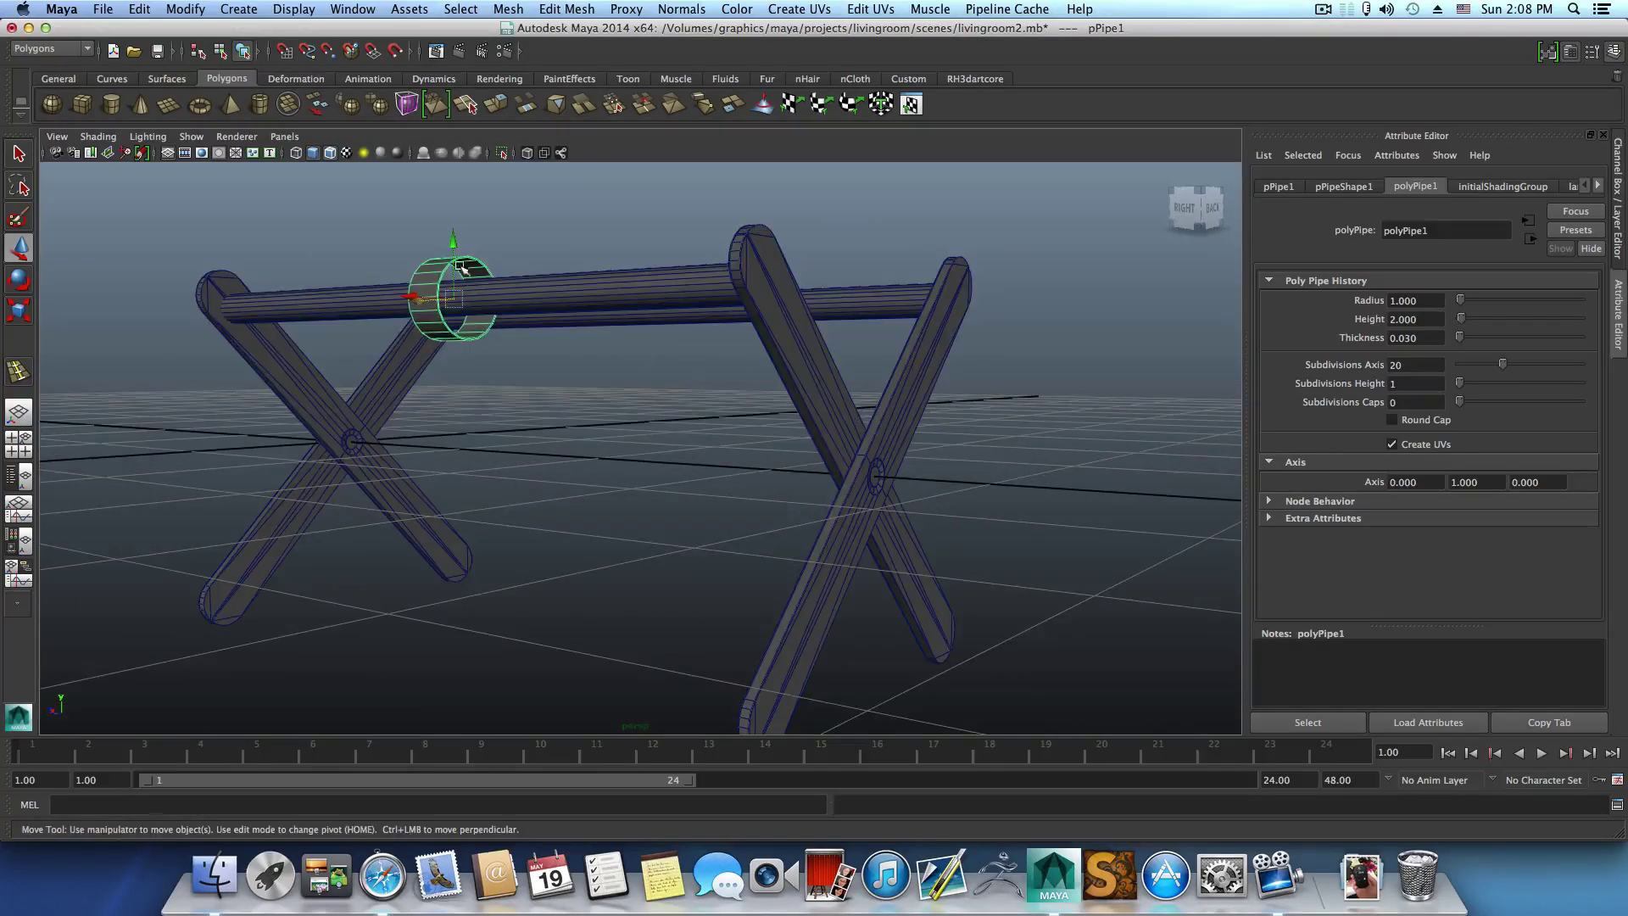
alt+drag(450, 239, 598, 276)
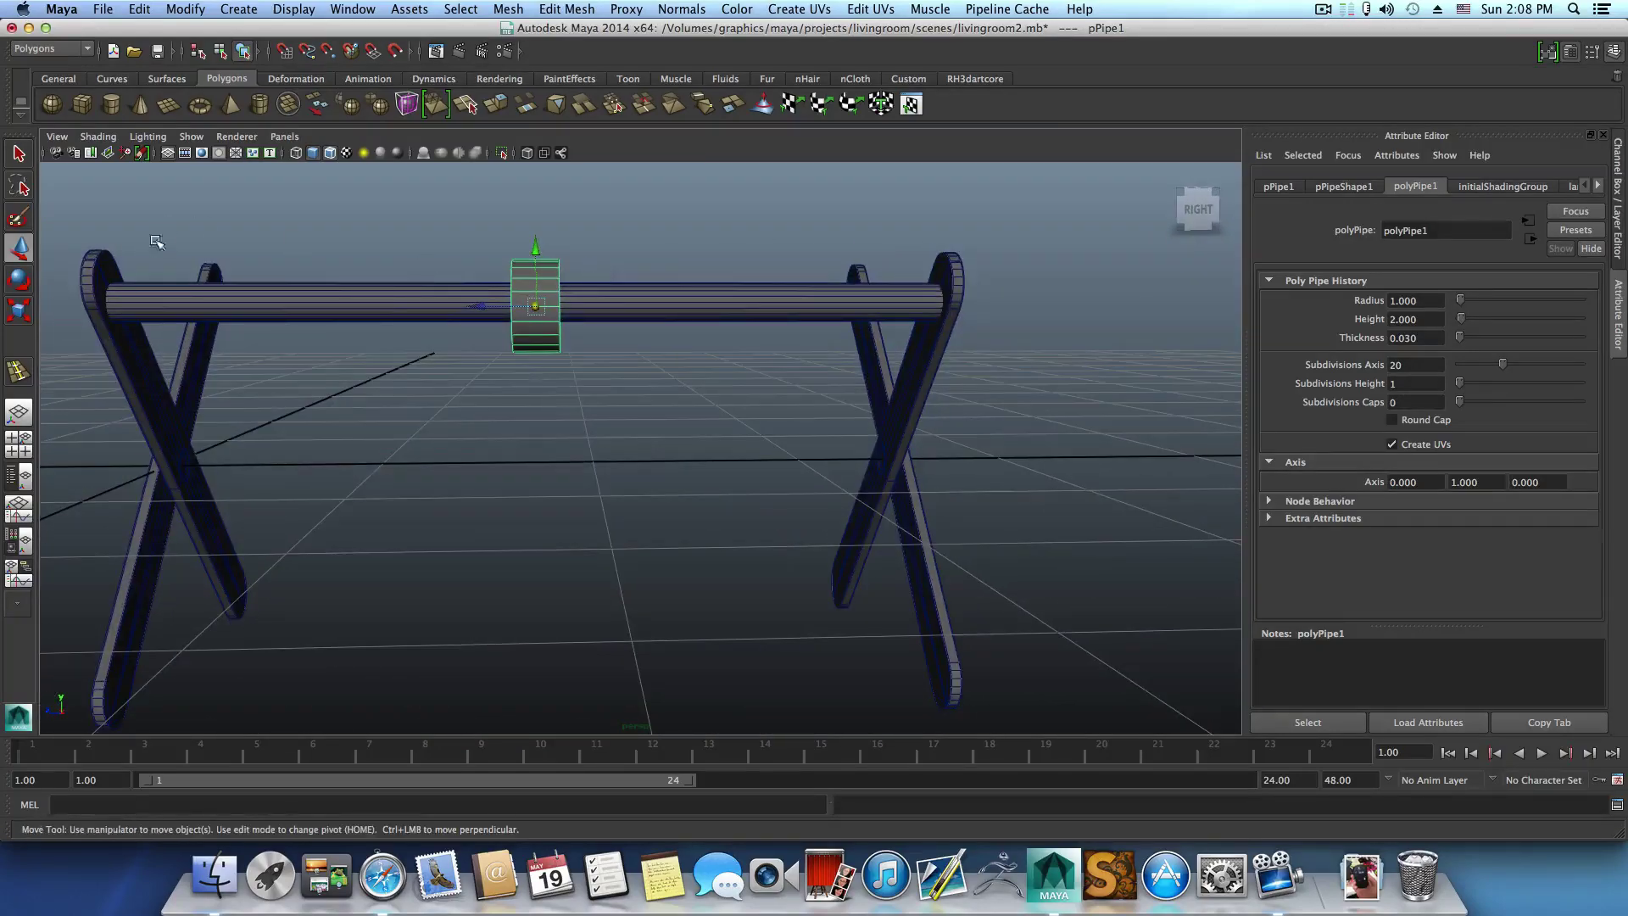
Scale the pipe uniformly to about 0.097 to fit closely around the rod, and centre it at about X 0.761, Y 0.754.
click(20, 310)
alt+drag(328, 363, 748, 331)
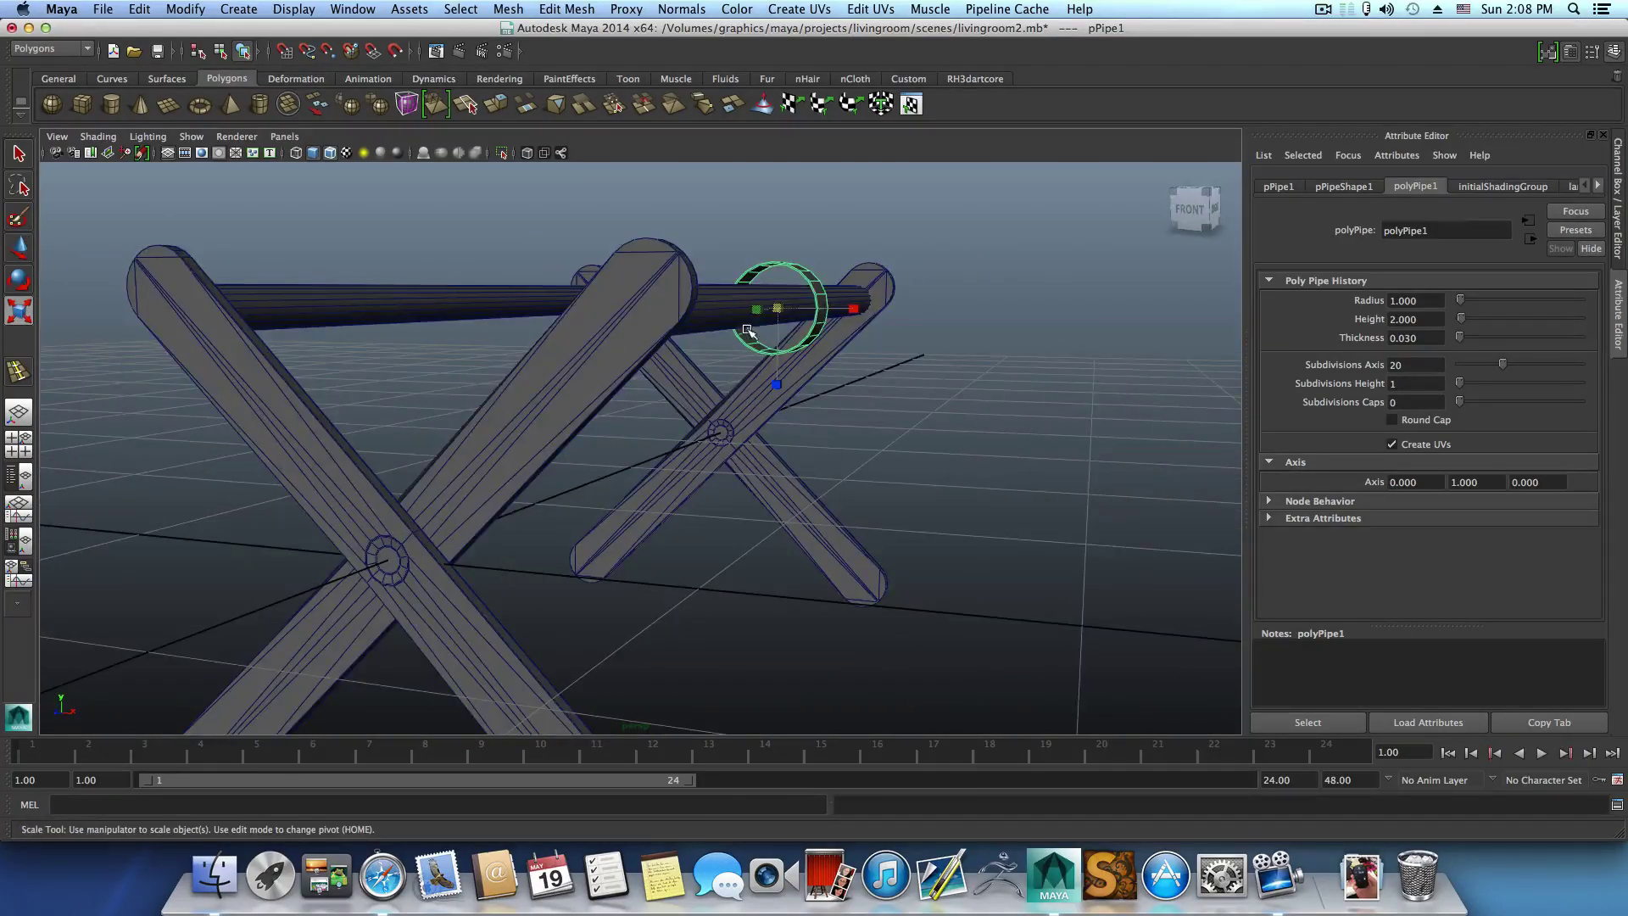
click(781, 312)
click(805, 269)
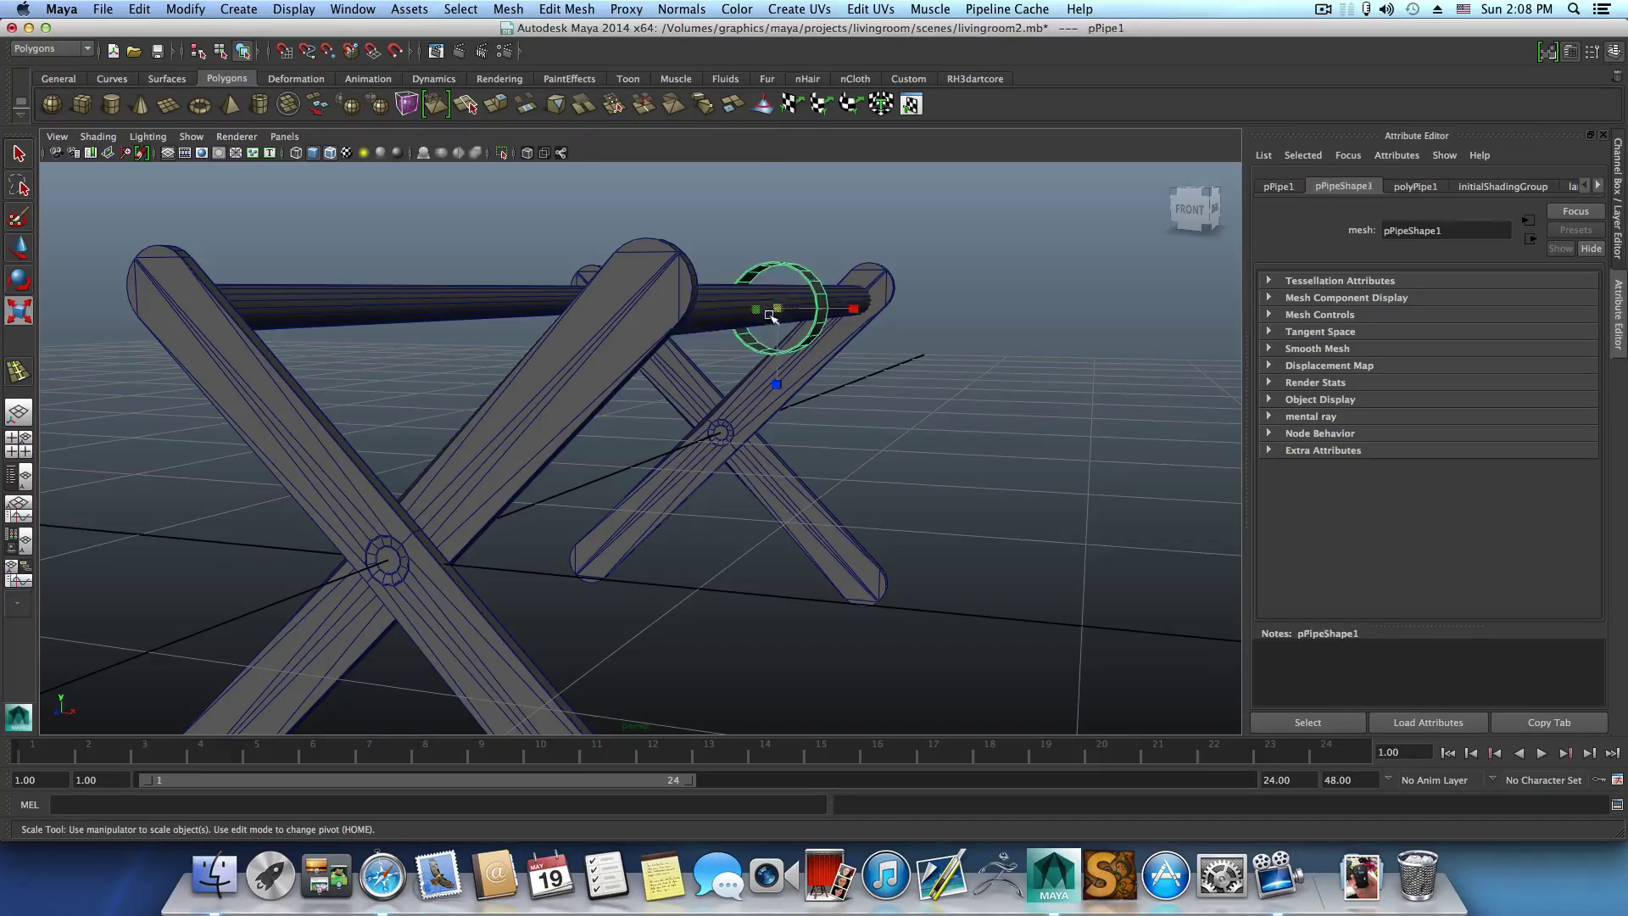
drag(778, 309, 739, 307)
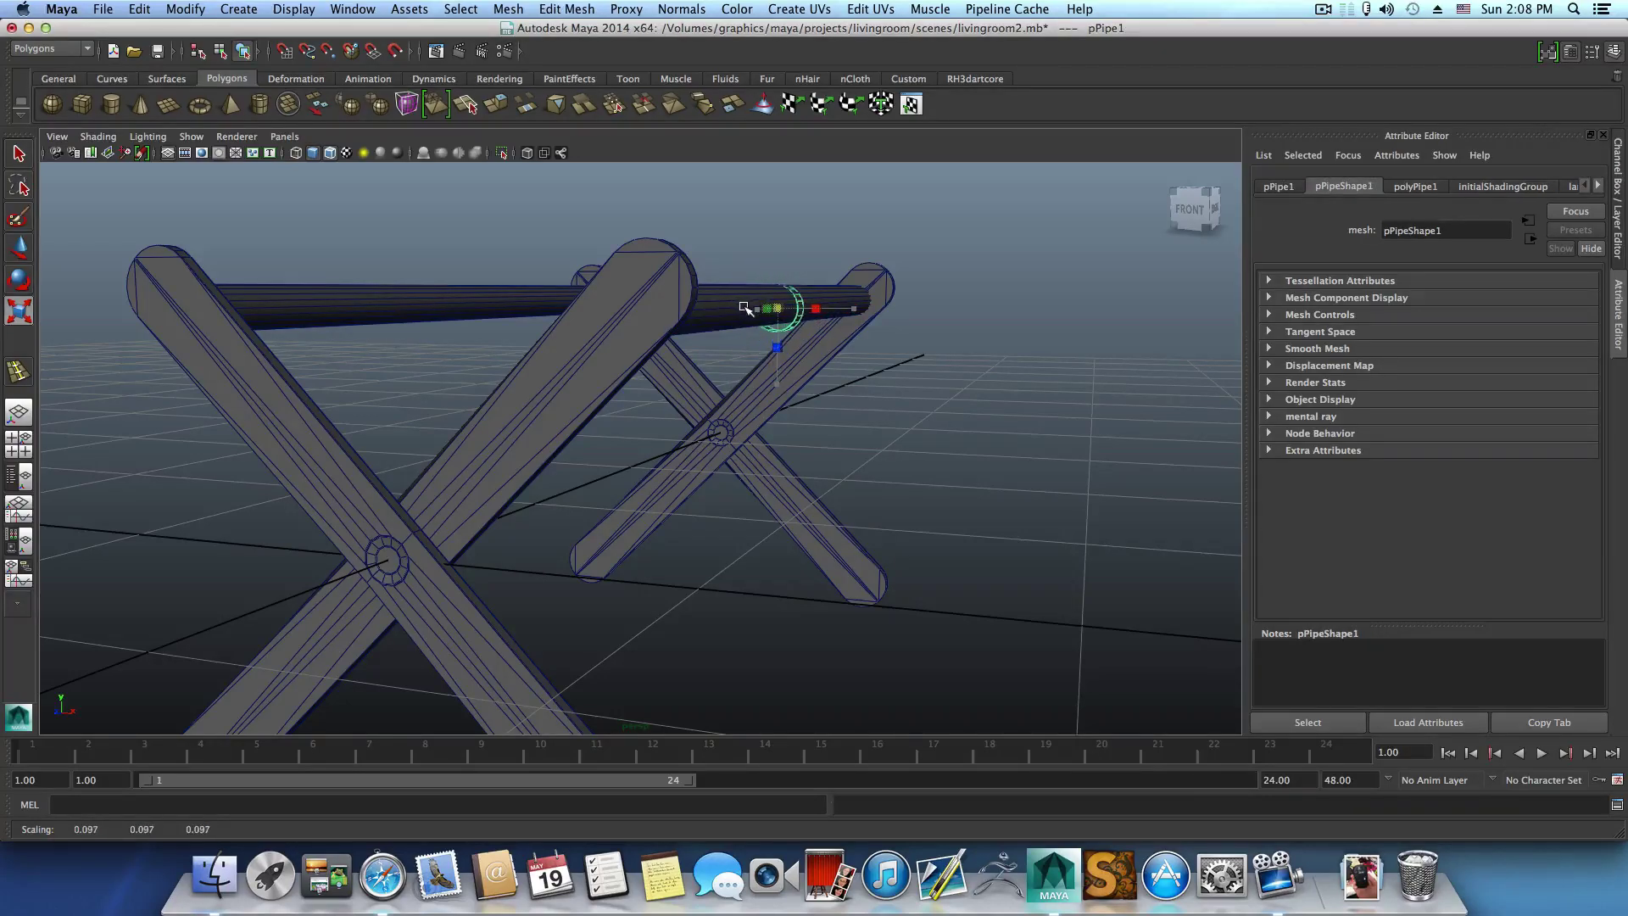
key(w)
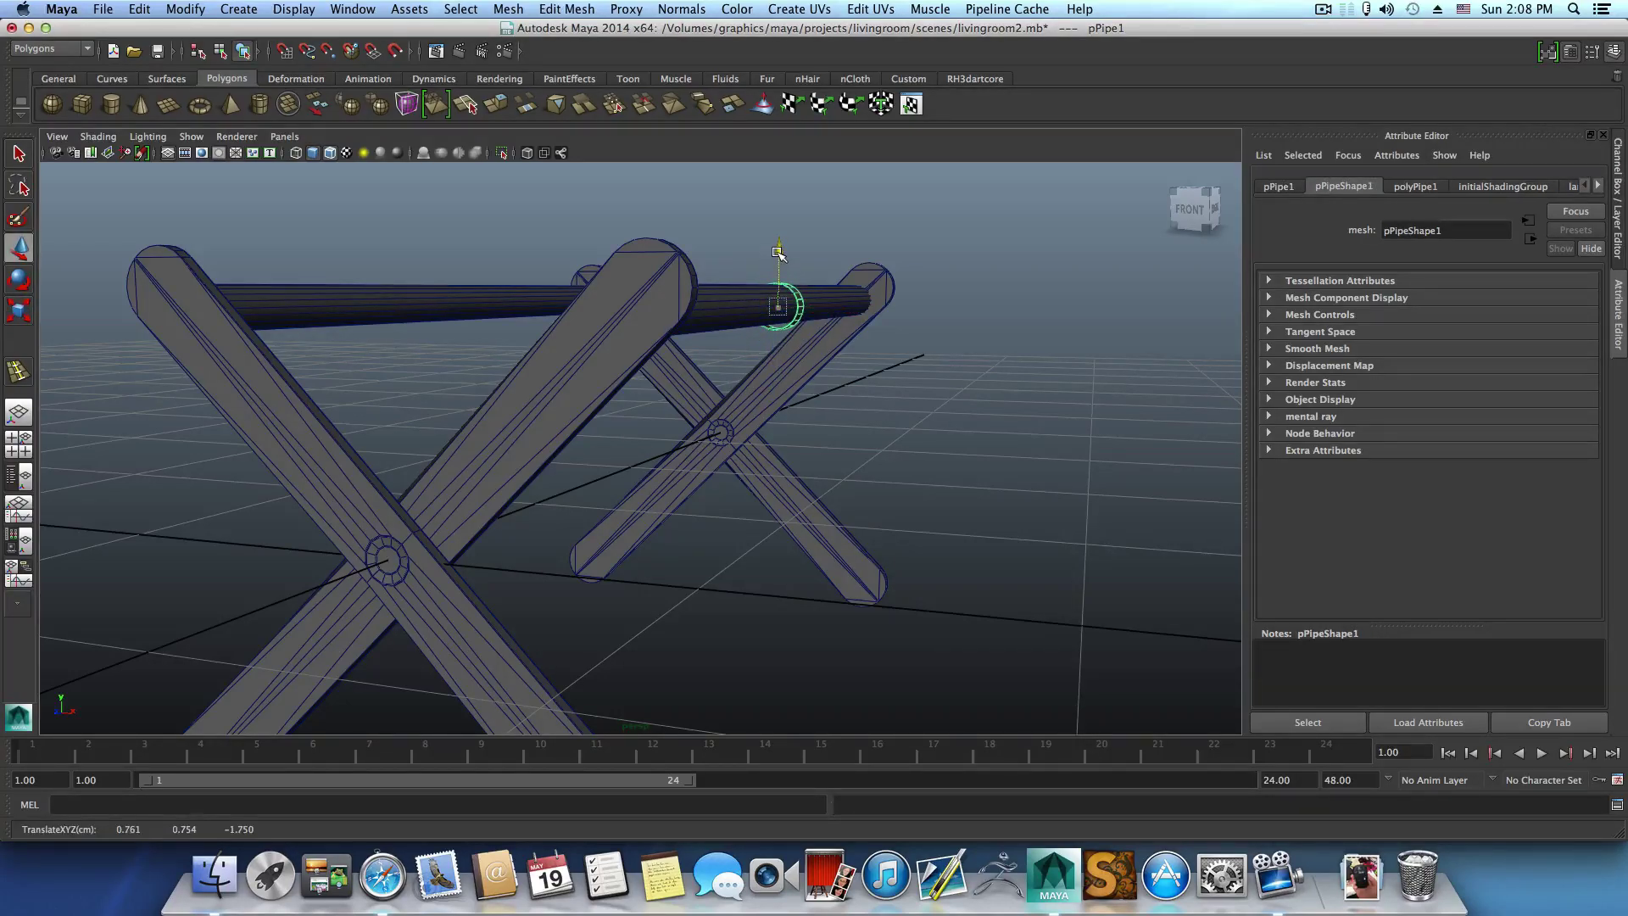
alt+drag(778, 254, 348, 295)
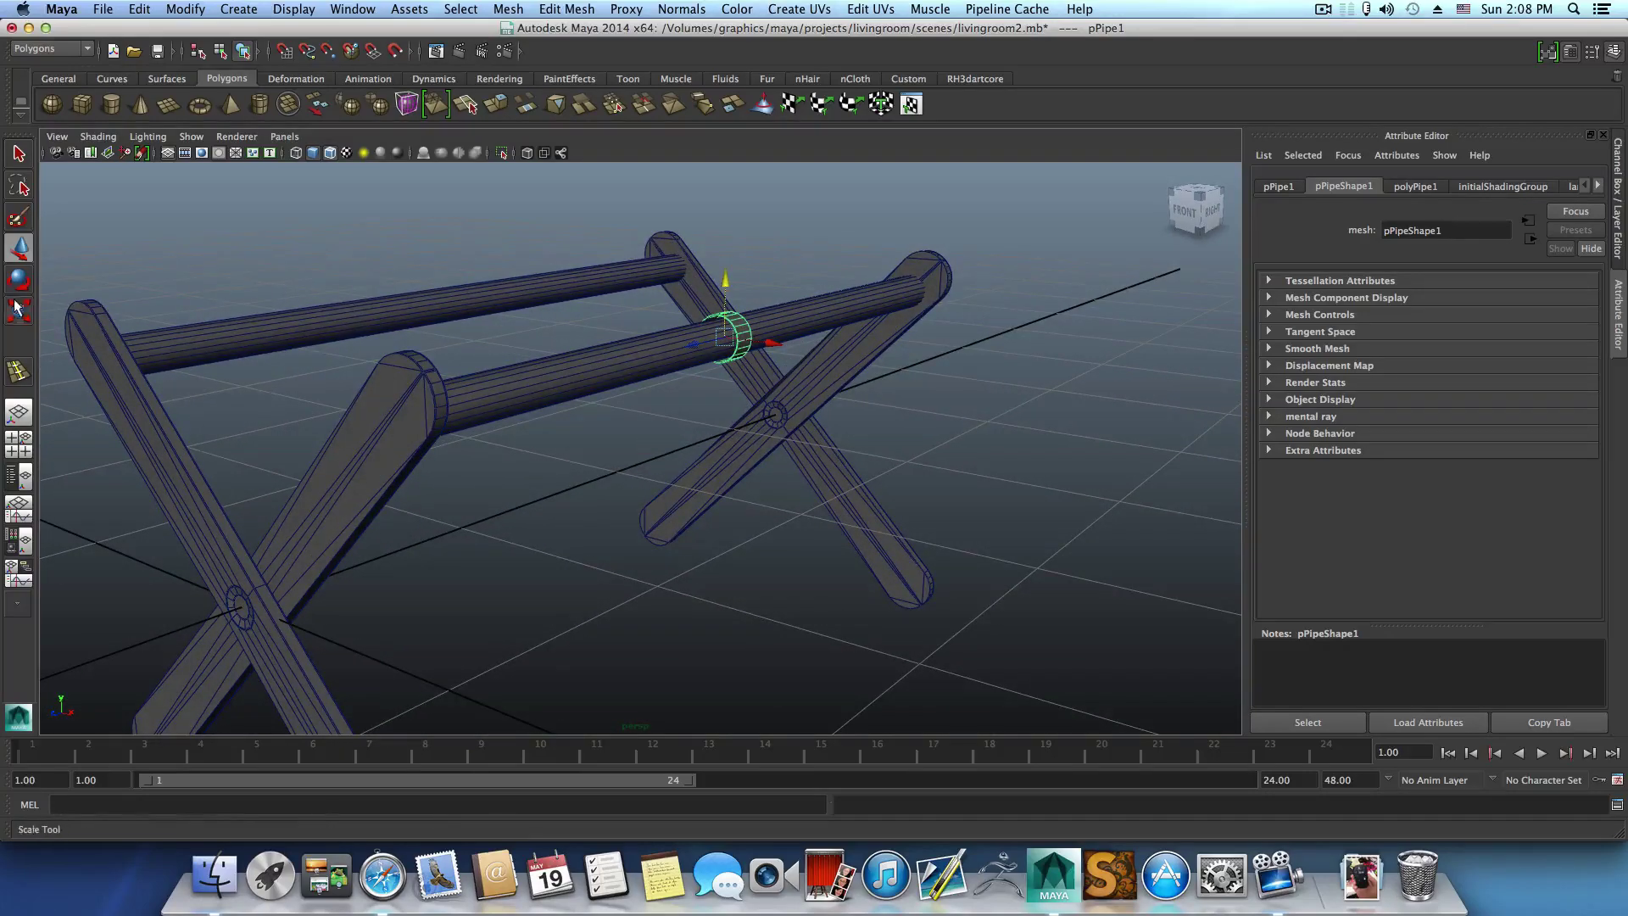
Scale the pipe along its length to 3.284 so it covers the upper rod almost from post to post.
key(r)
drag(722, 337, 625, 339)
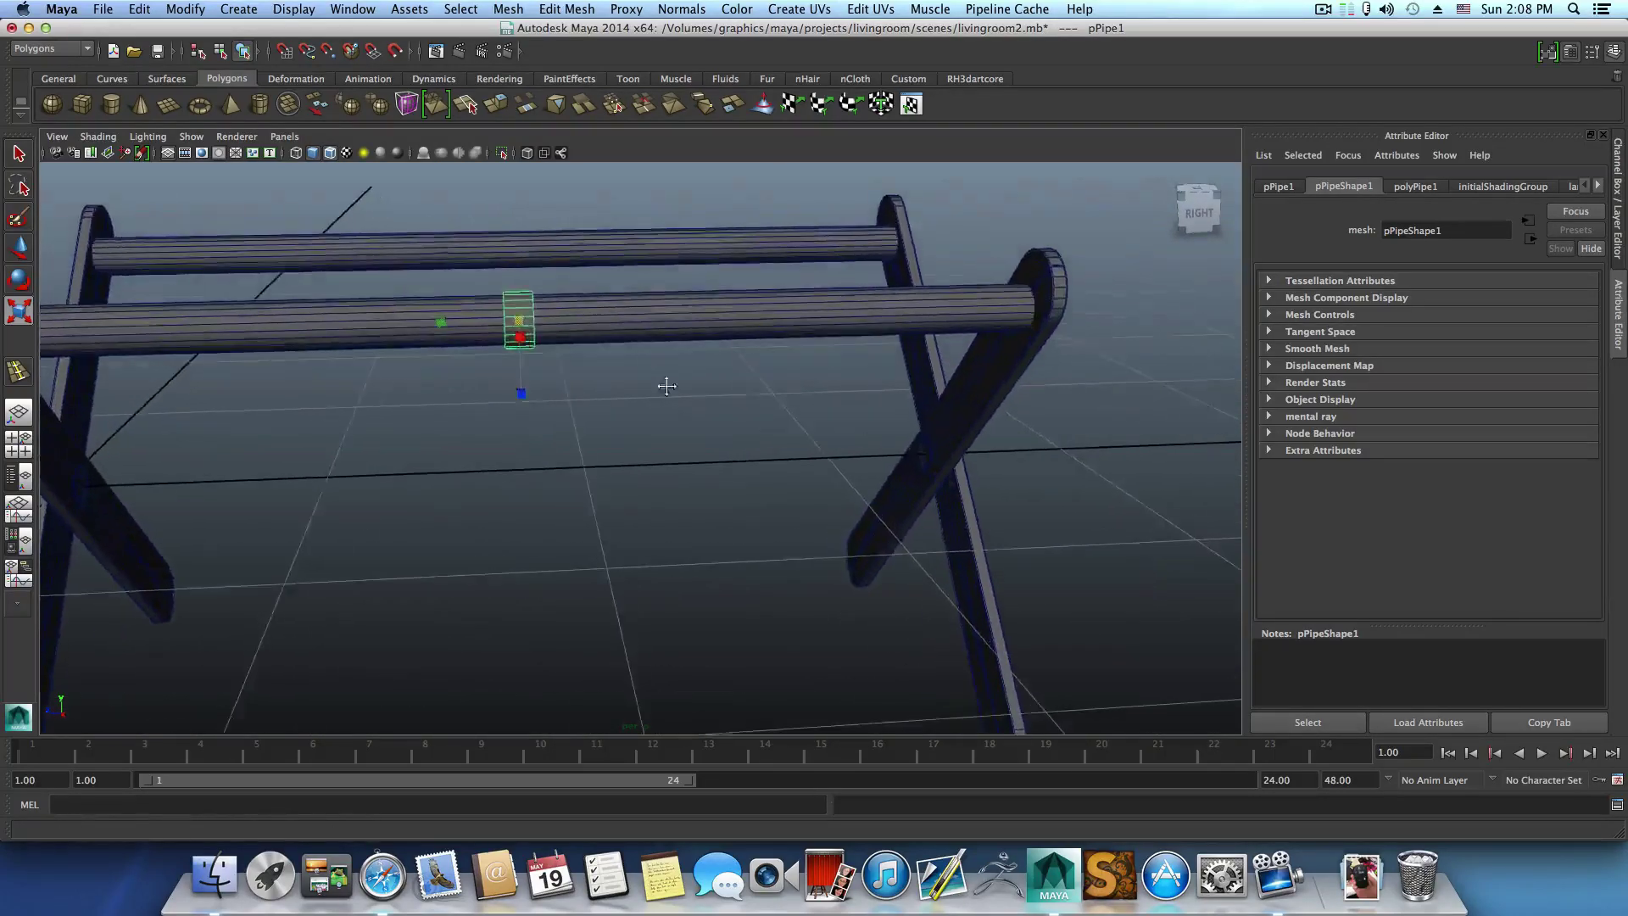
alt+middle_drag(666, 385, 735, 462)
drag(520, 417, 263, 465)
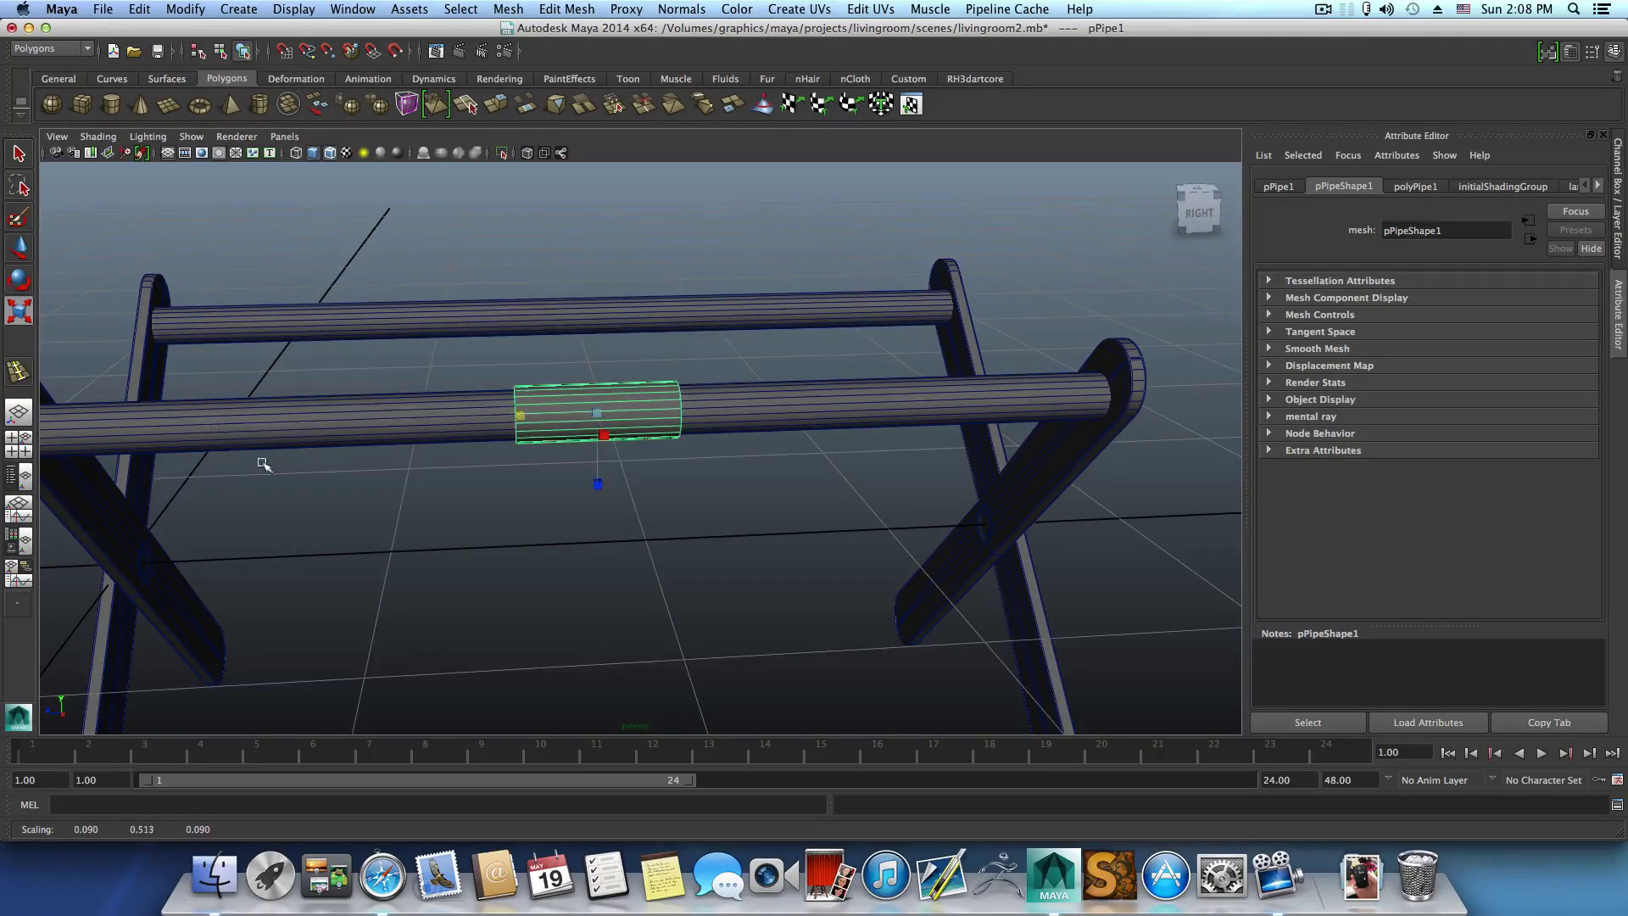
drag(520, 416, 188, 467)
drag(521, 412, 856, 445)
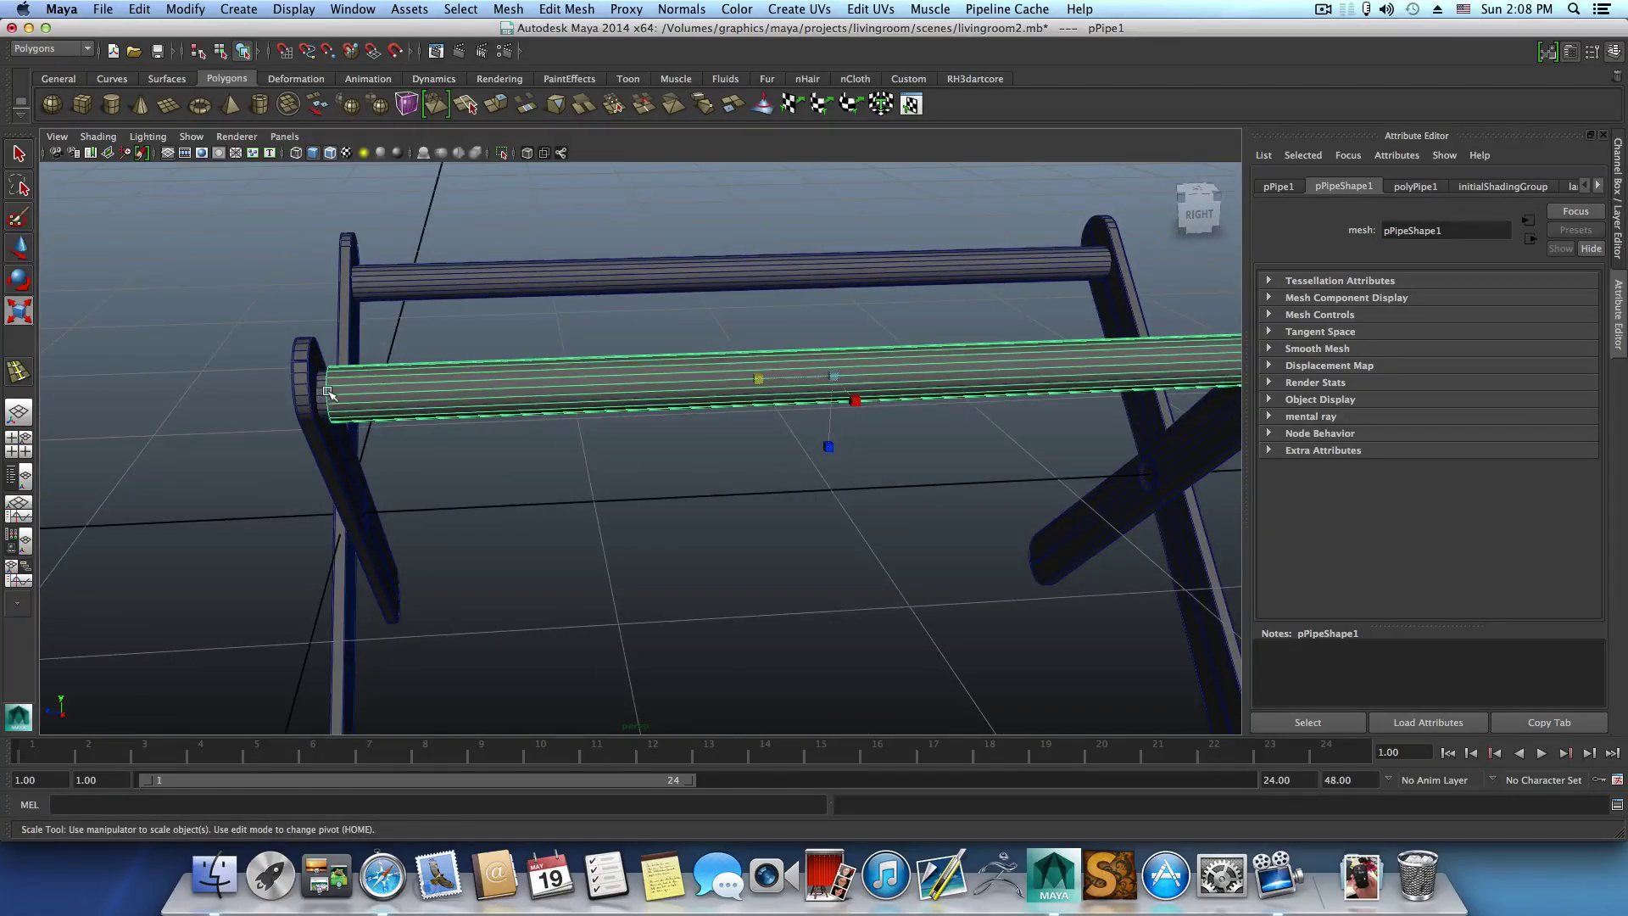
alt+drag(624, 361, 563, 374)
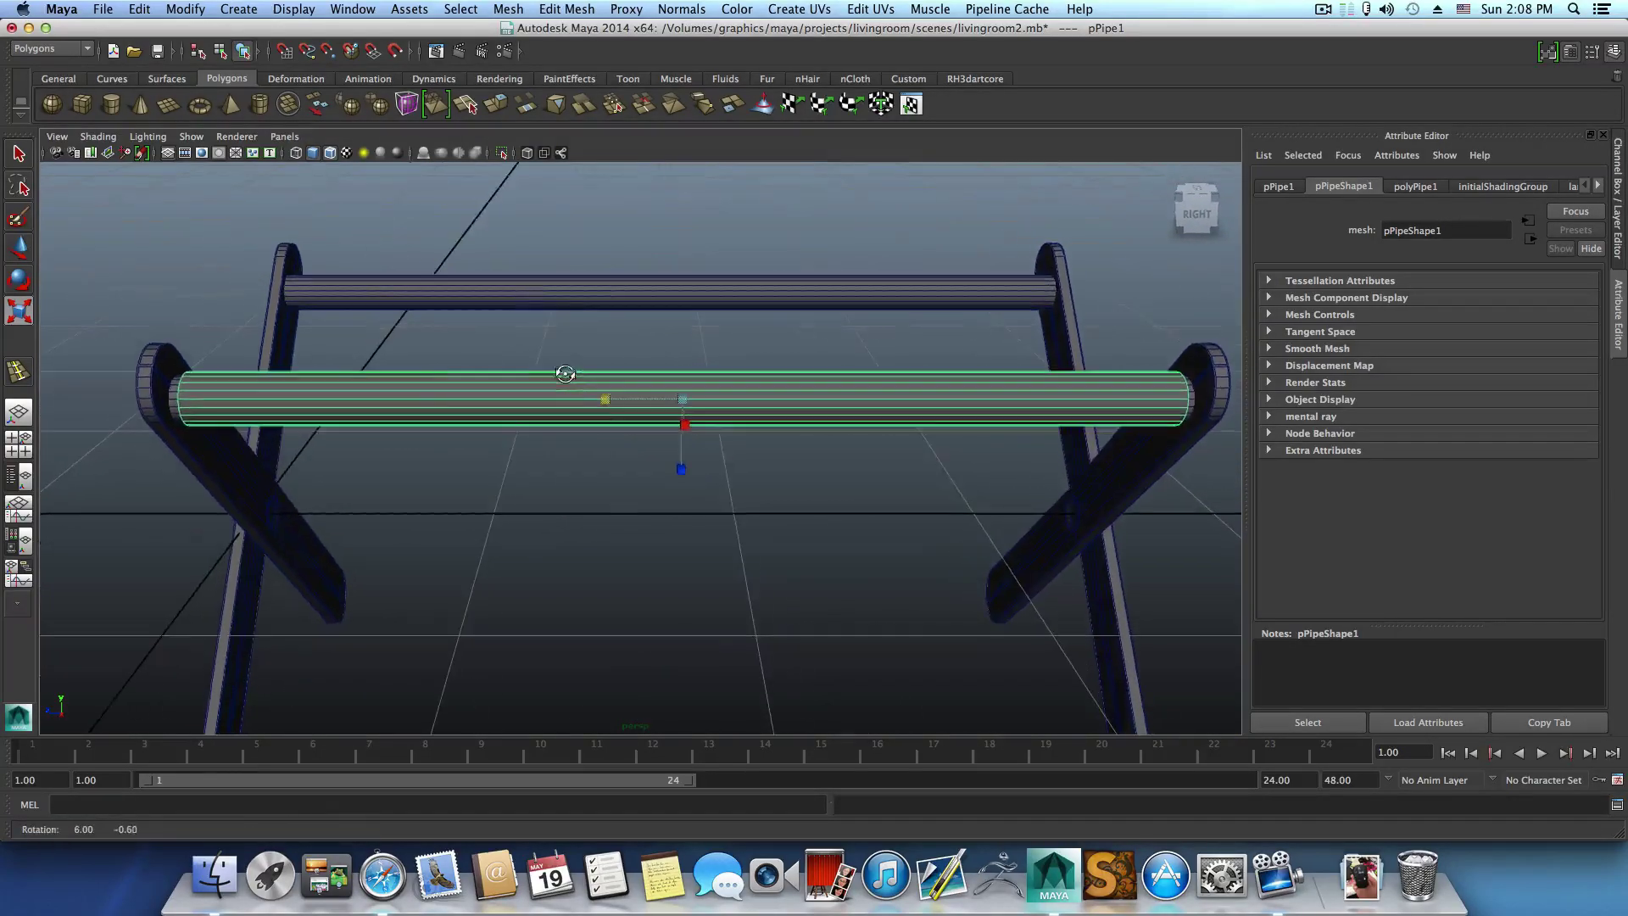
click(604, 395)
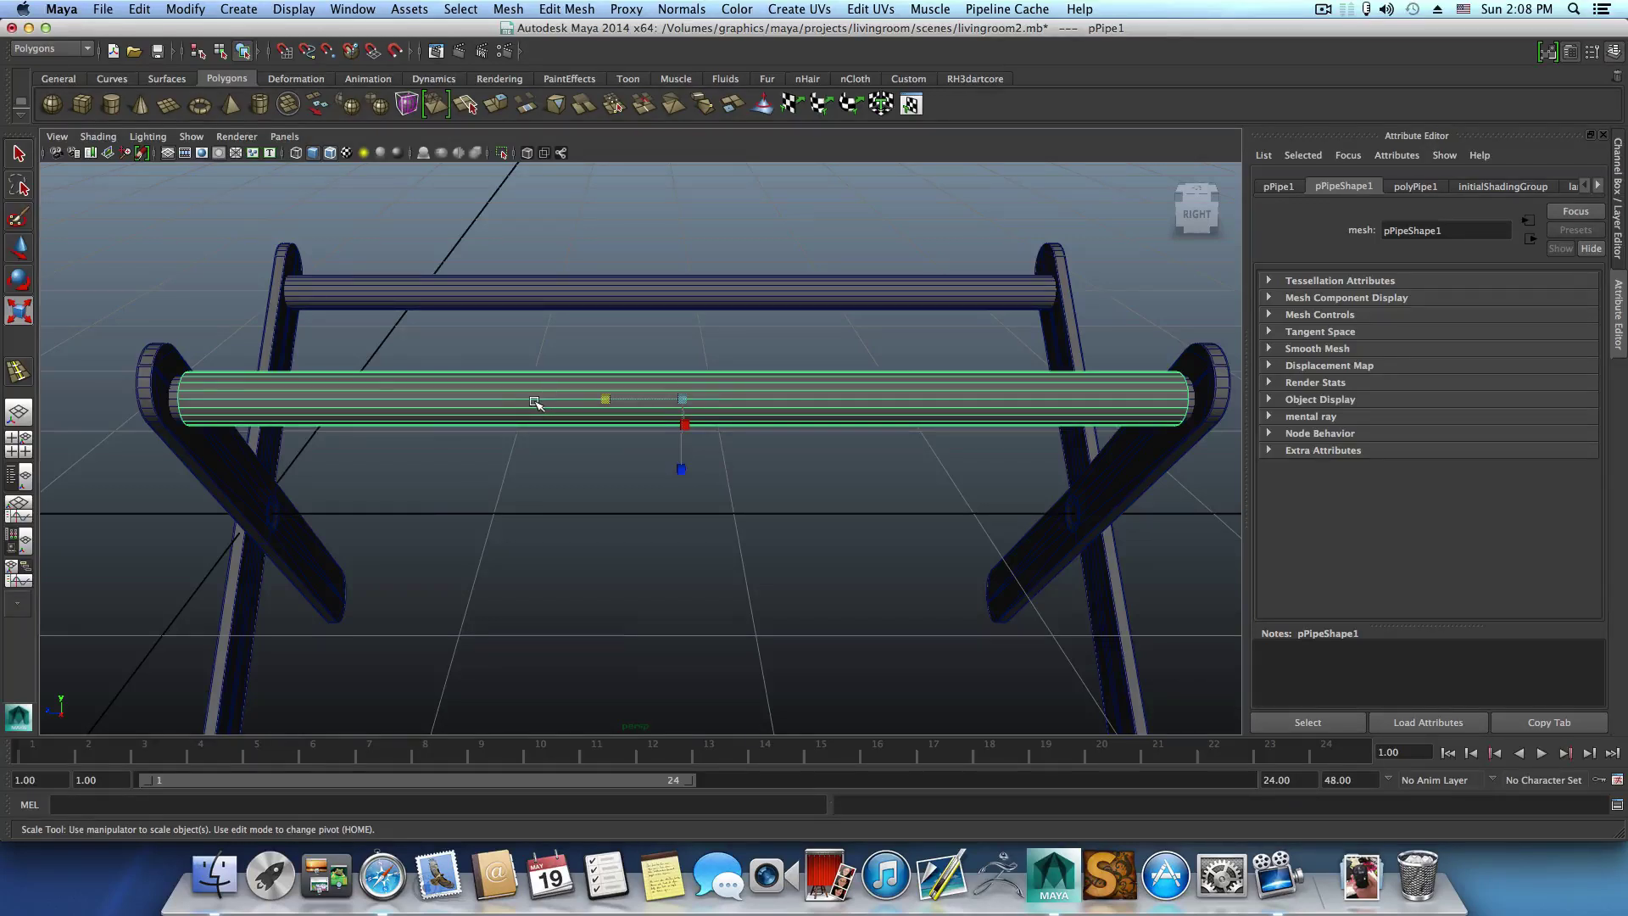
Insert edge loops around the long pipe close to both of its ends, and return to object selection.
shift+right_drag(534, 402, 489, 427)
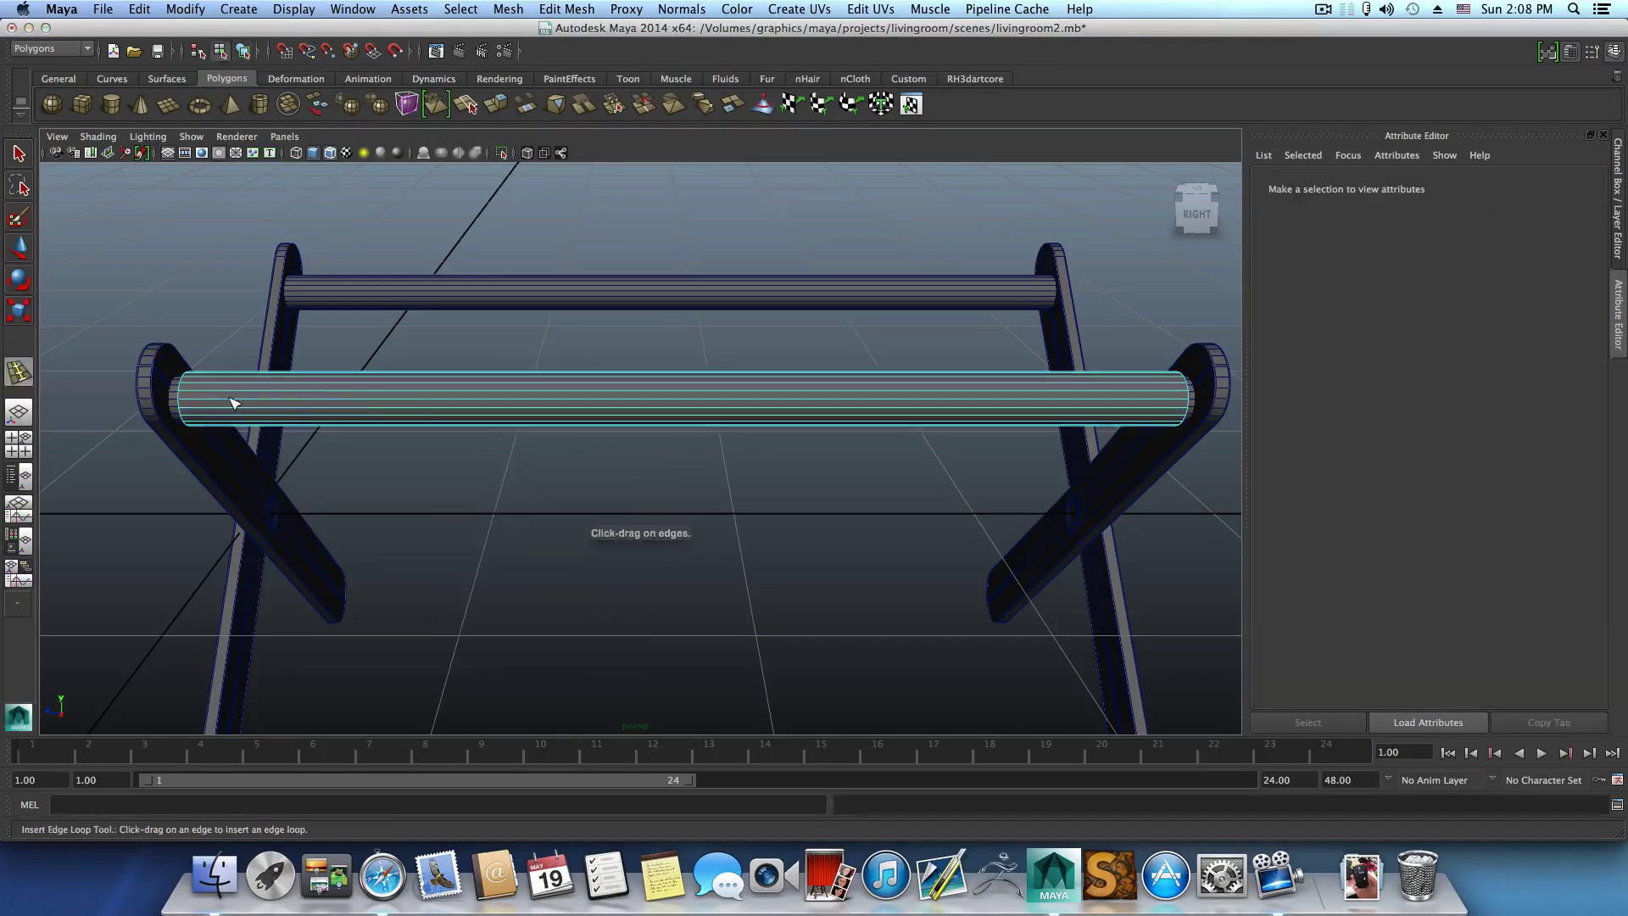
drag(203, 400, 240, 415)
key(z)
alt+middle_drag(666, 338, 545, 421)
alt+drag(545, 421, 727, 456)
scroll(653, 472, down, 3)
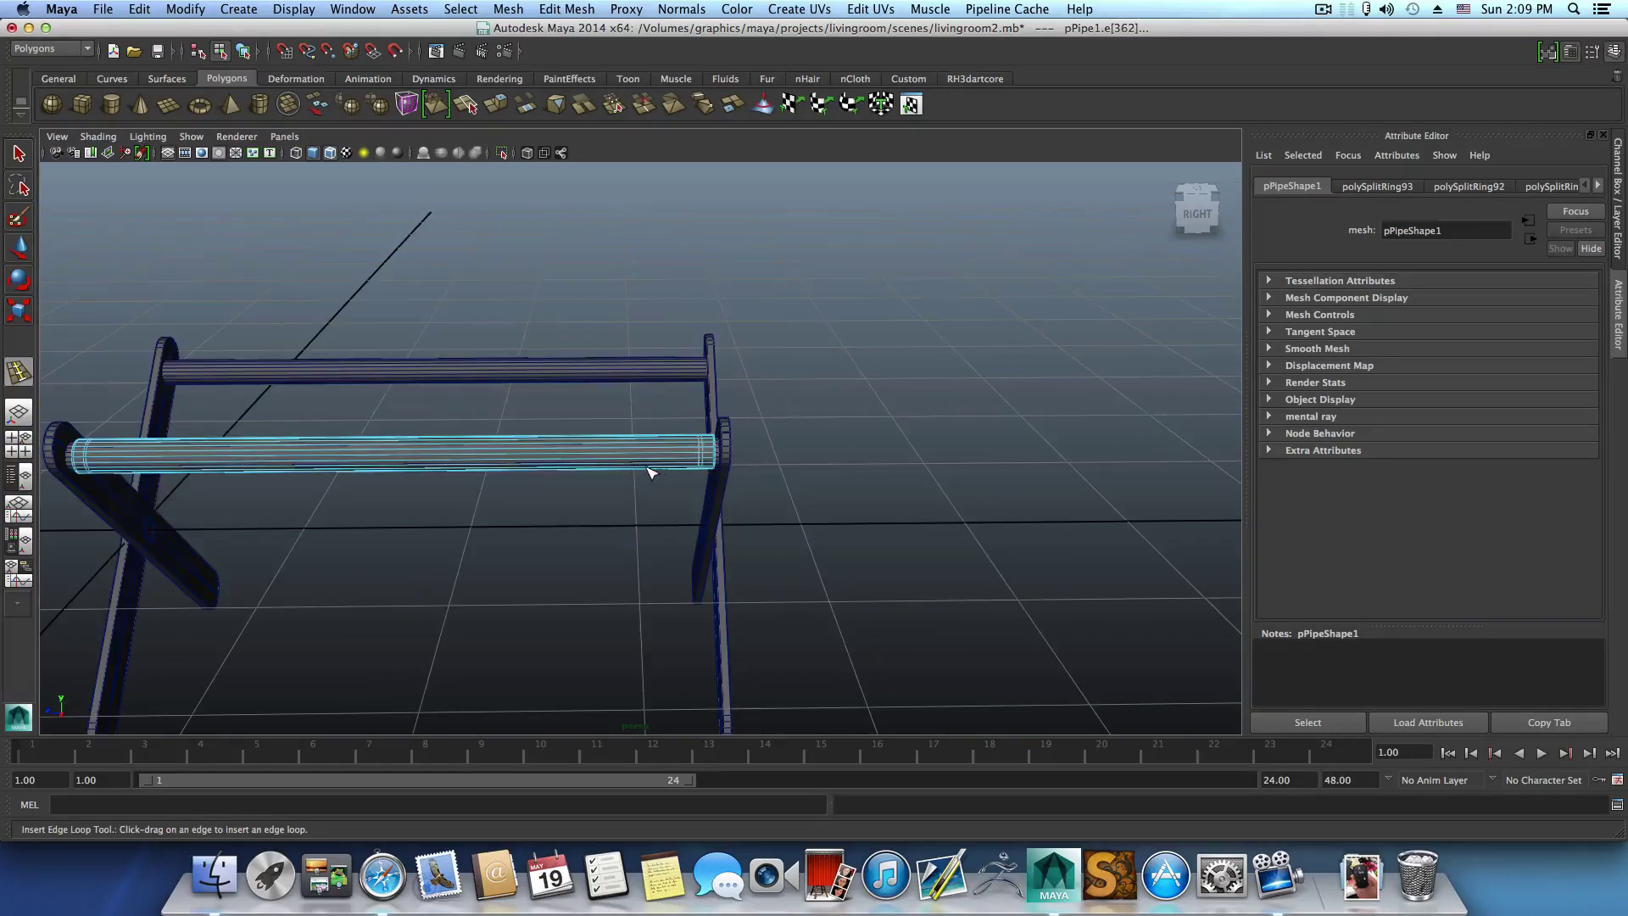
key(F8)
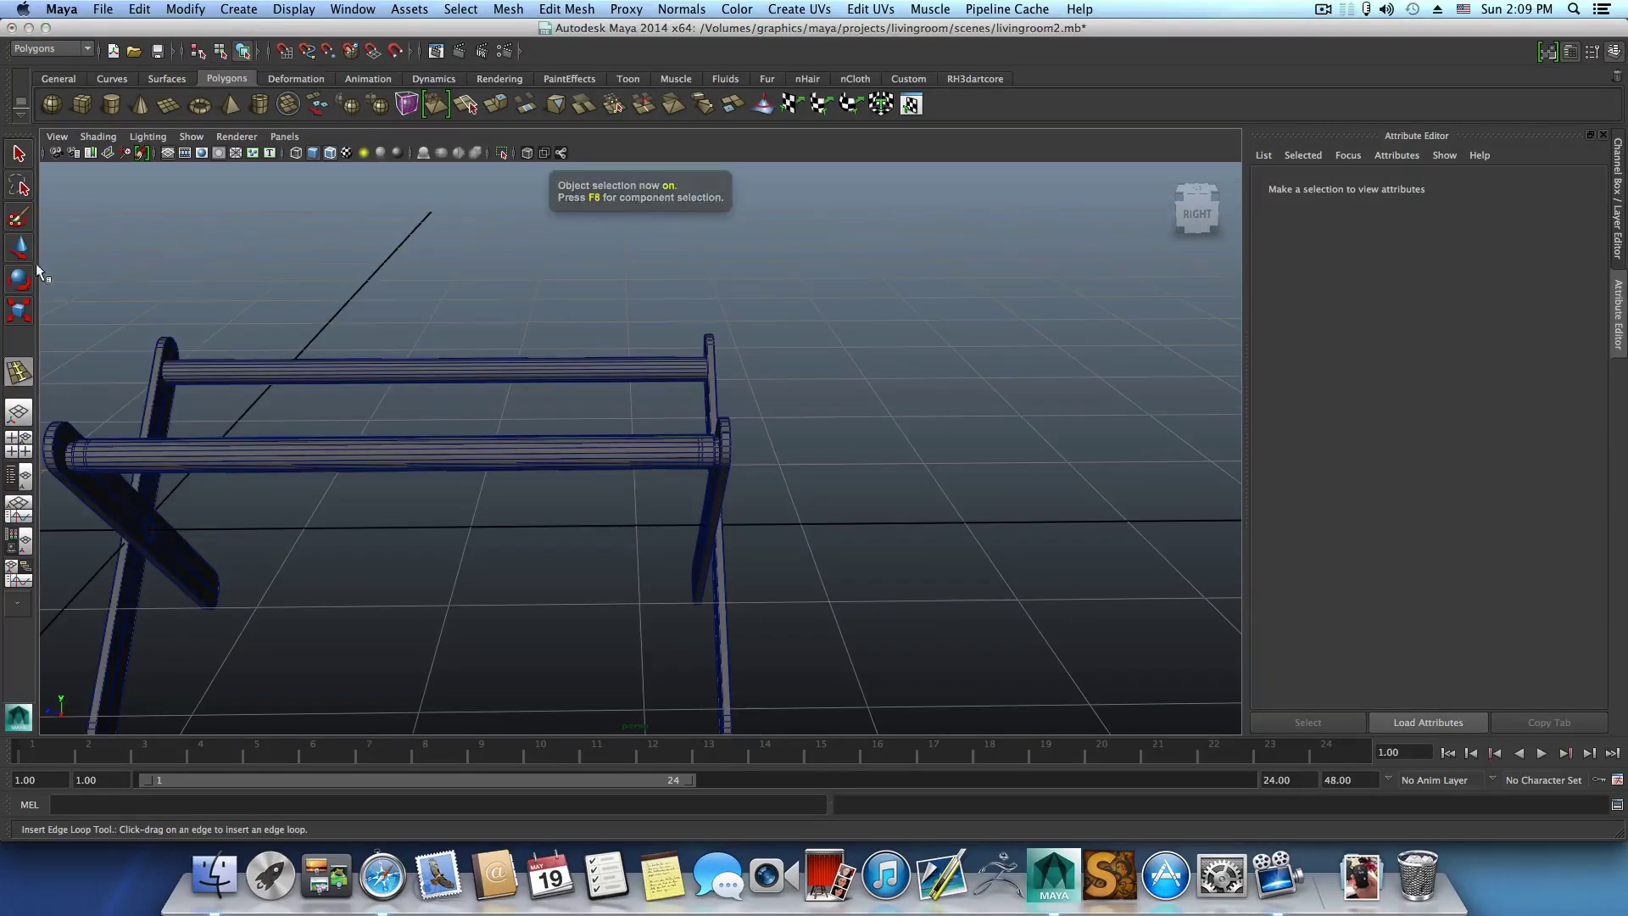
Duplicate the long pipe and move the copy around the opposite upper rod, at X -0.743.
click(20, 249)
alt+drag(629, 472, 484, 455)
click(703, 497)
key(ctrl+d)
alt+right_drag(568, 462, 679, 467)
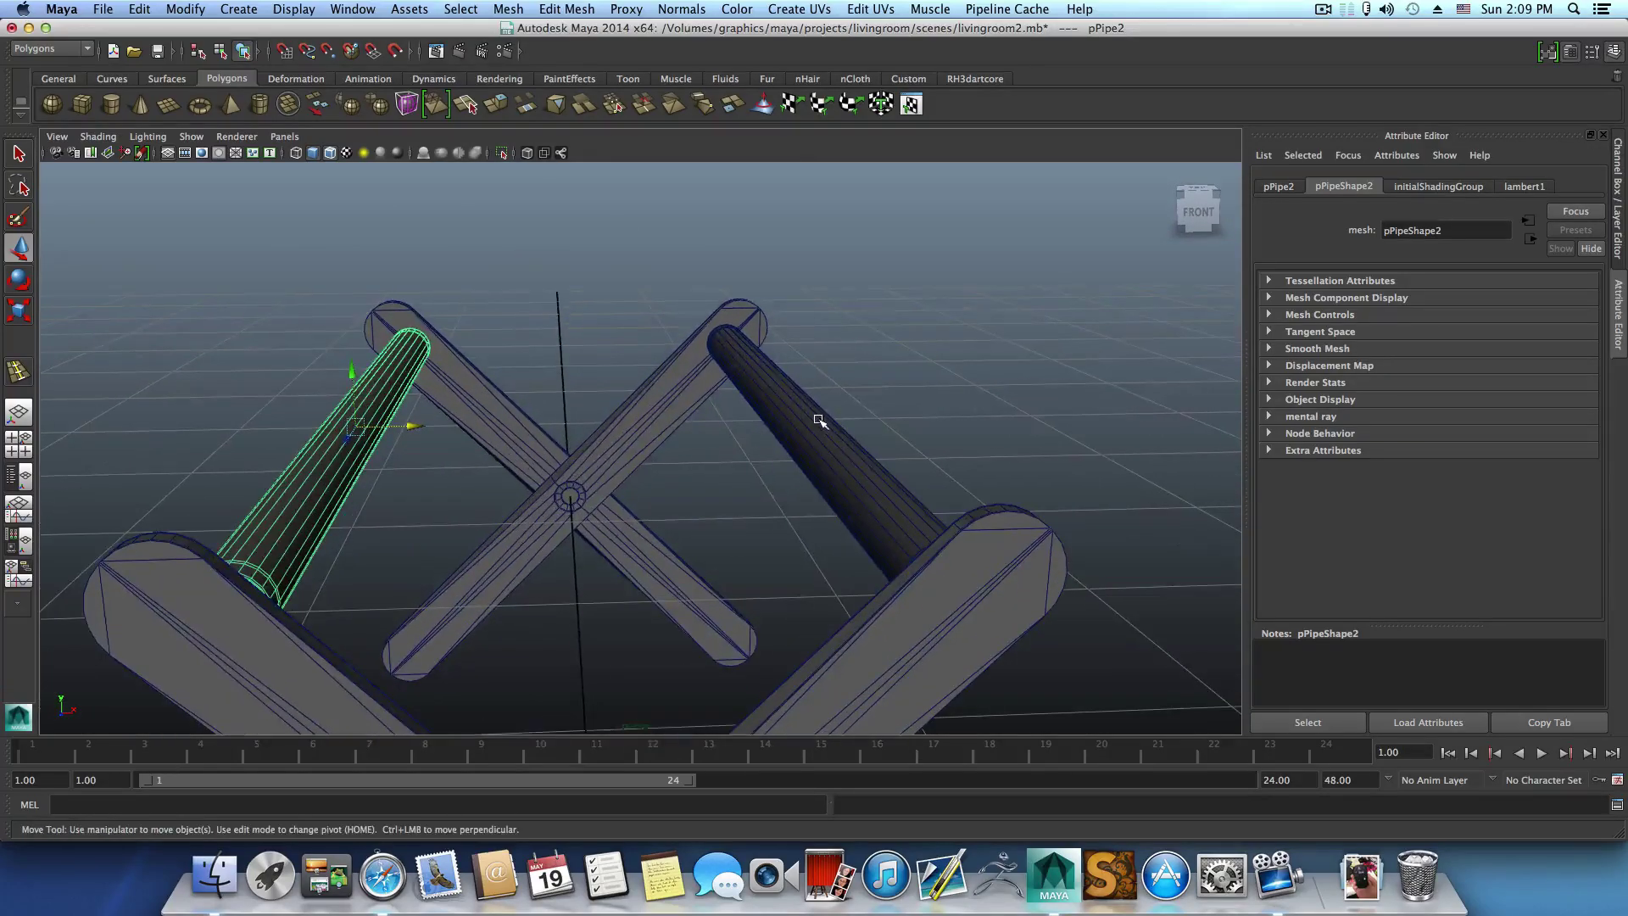
click(817, 421)
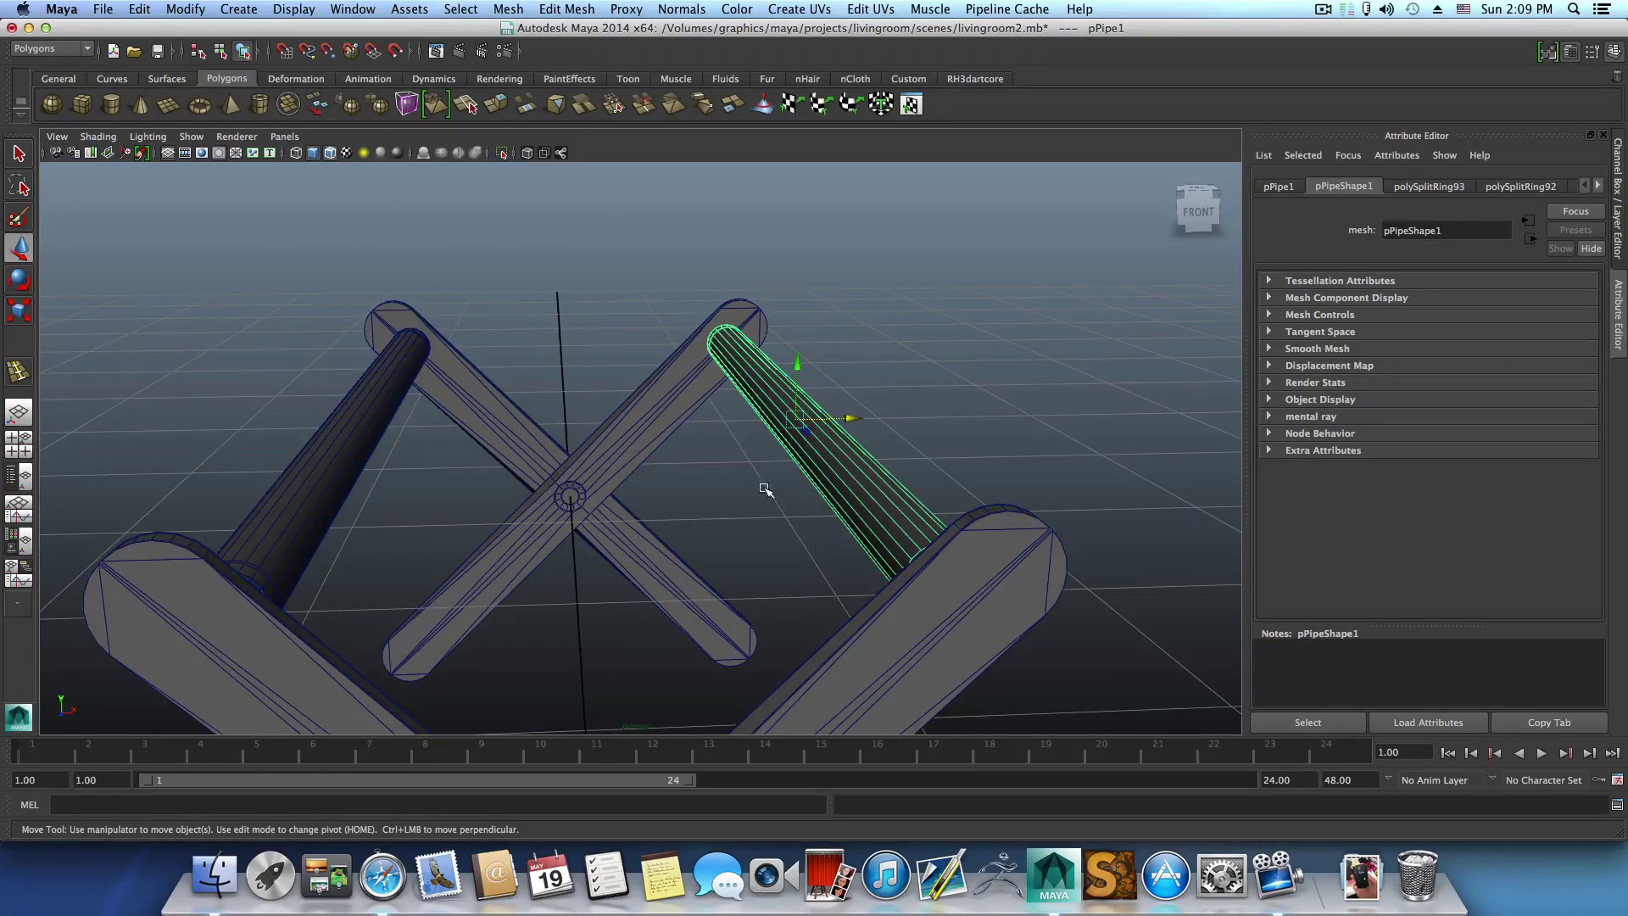
right_drag(836, 485, 833, 528)
click(833, 527)
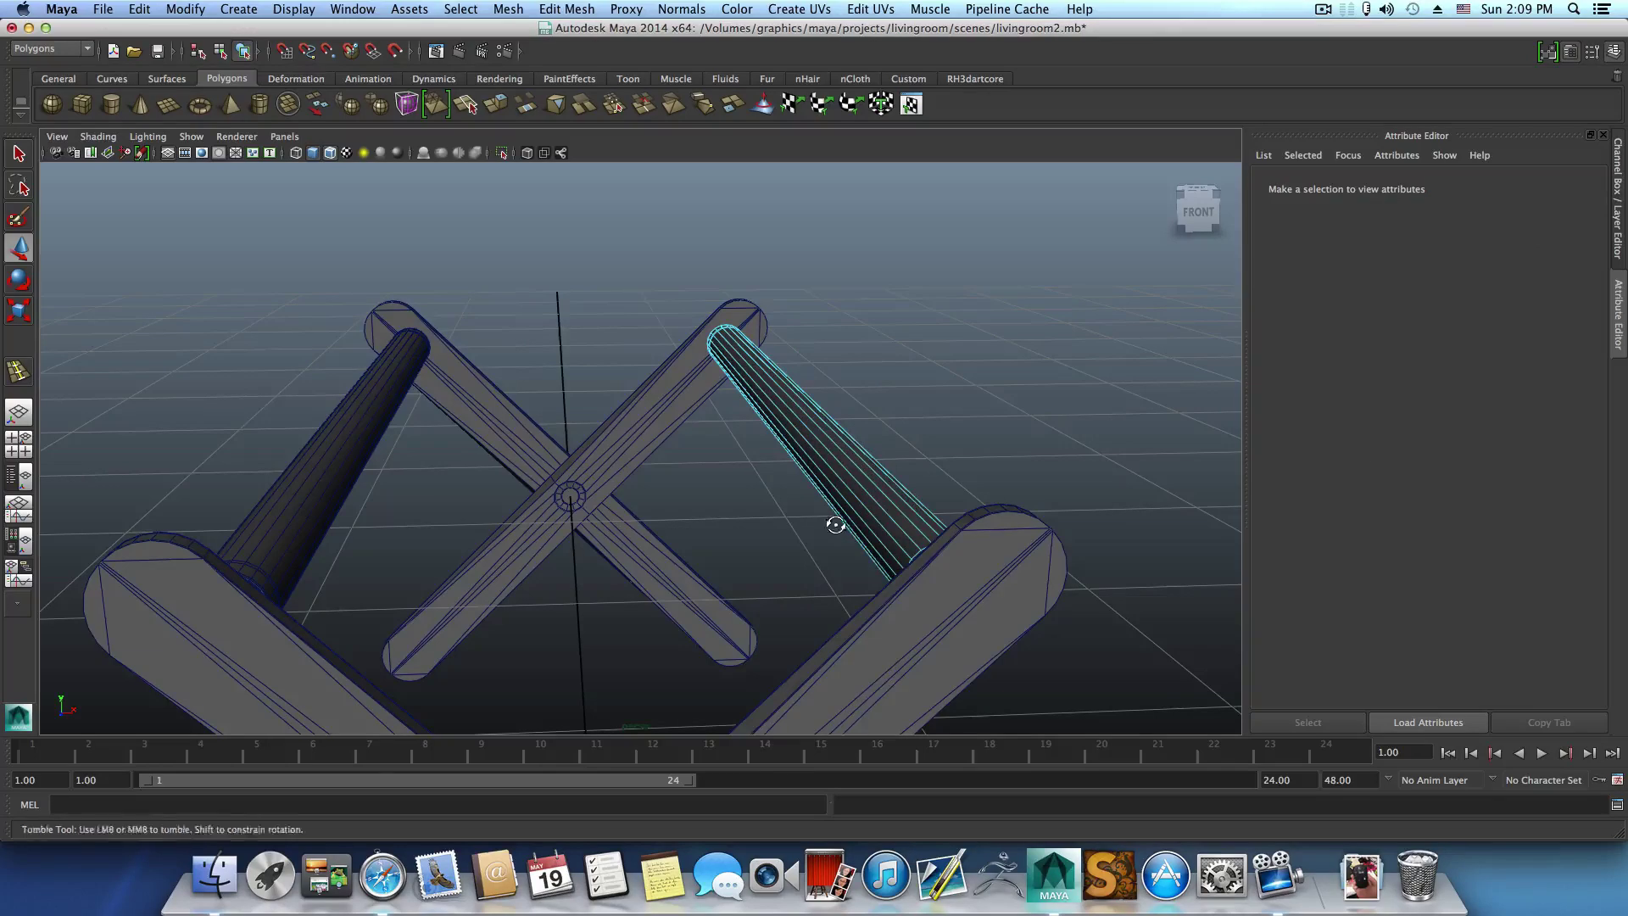
mouse_move(832, 520)
alt+mouse_down()
mouse_move(789, 495)
mouse_move(847, 526)
mouse_move(949, 526)
mouse_move(932, 504)
mouse_move(810, 543)
alt+mouse_up()
click(932, 503)
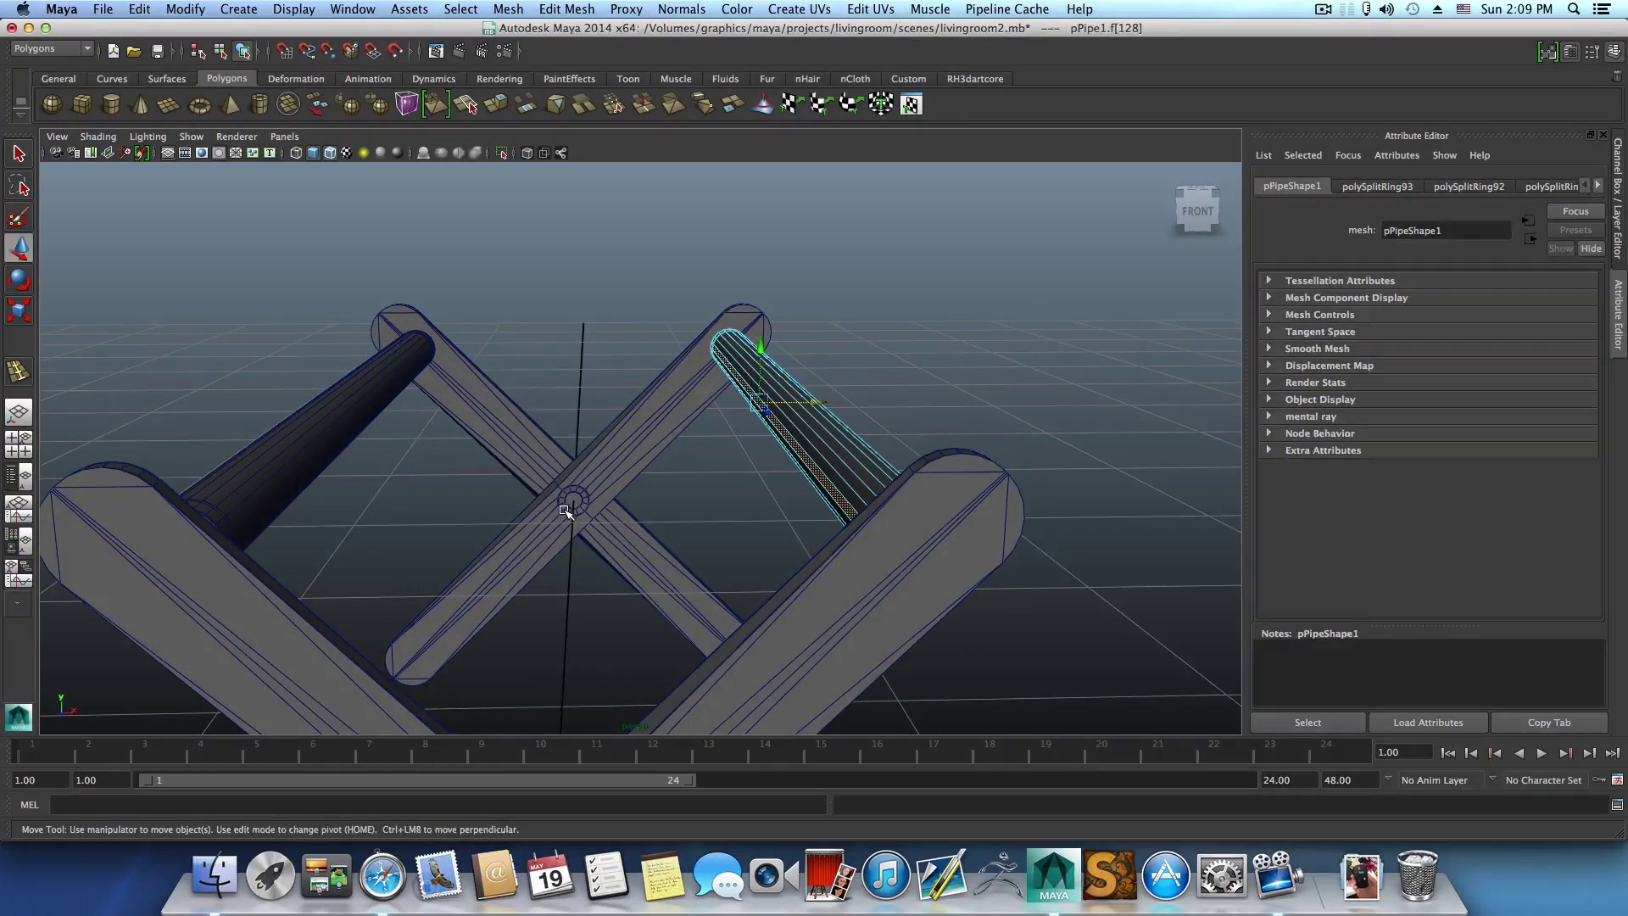
key(z)
key(F8)
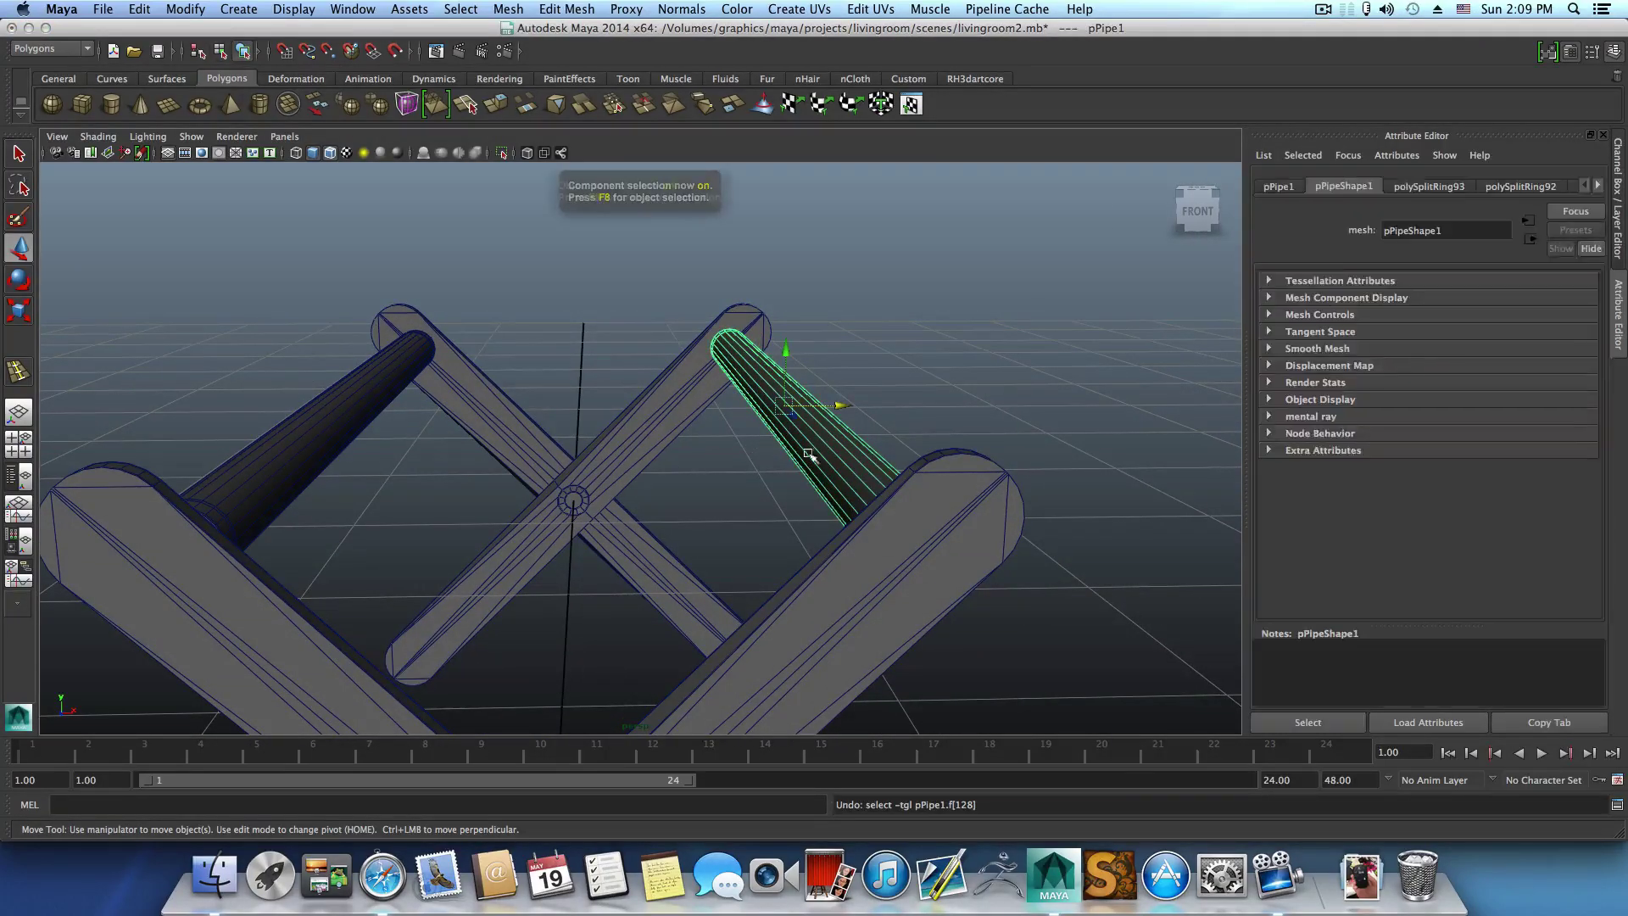
Combine the two long pipes into a single mesh.
shift+click(377, 416)
alt+drag(494, 447, 441, 140)
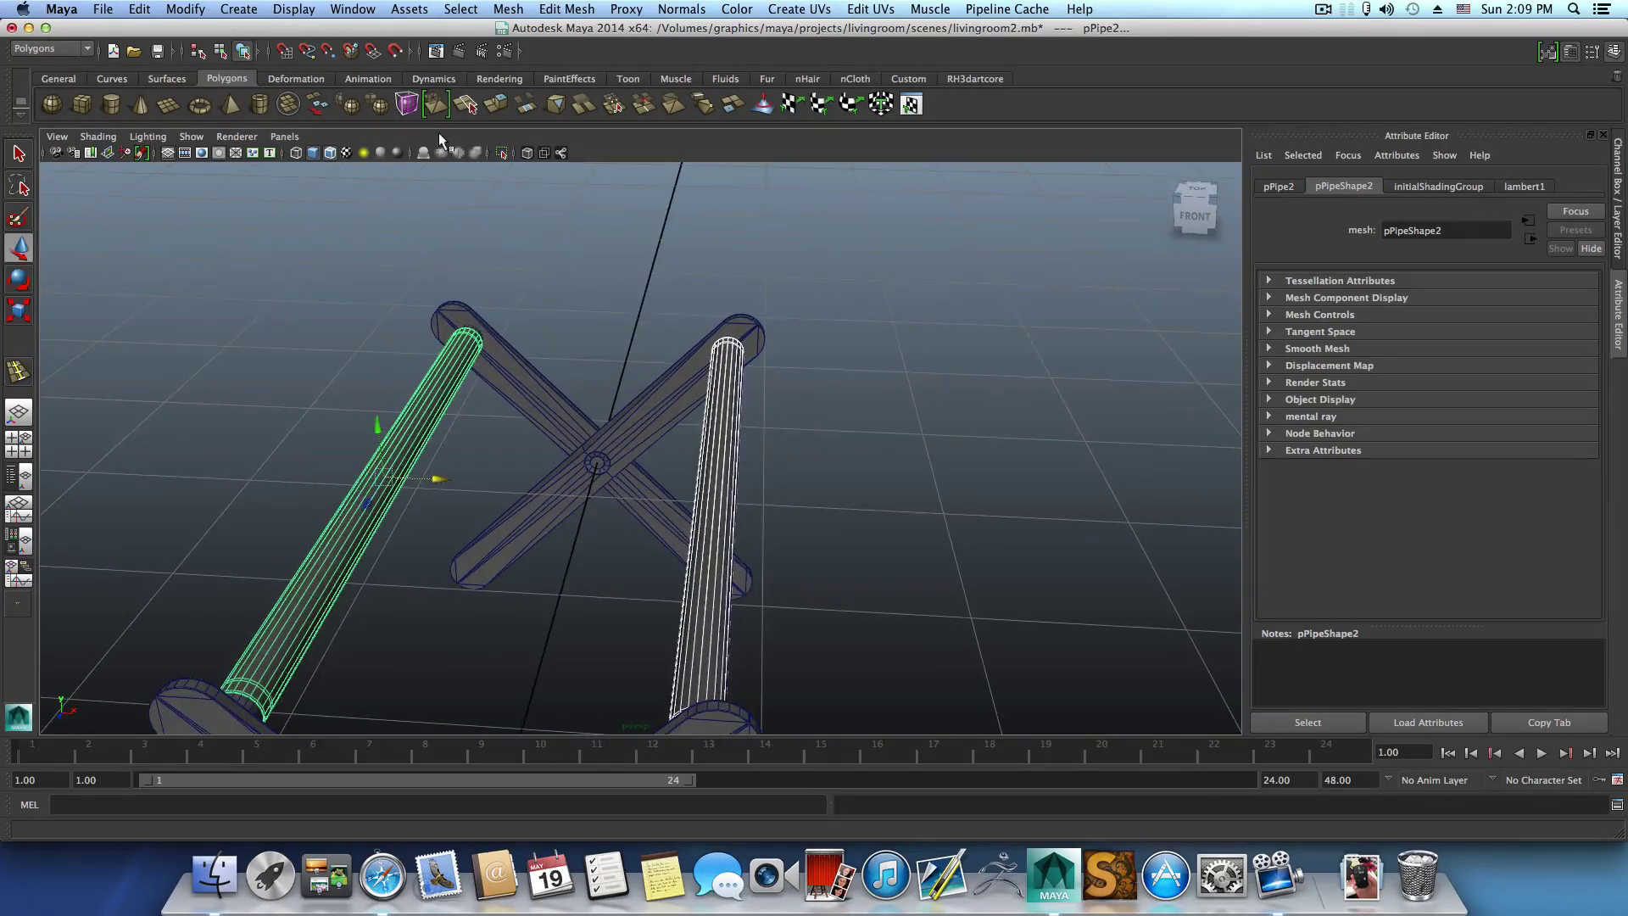
click(512, 8)
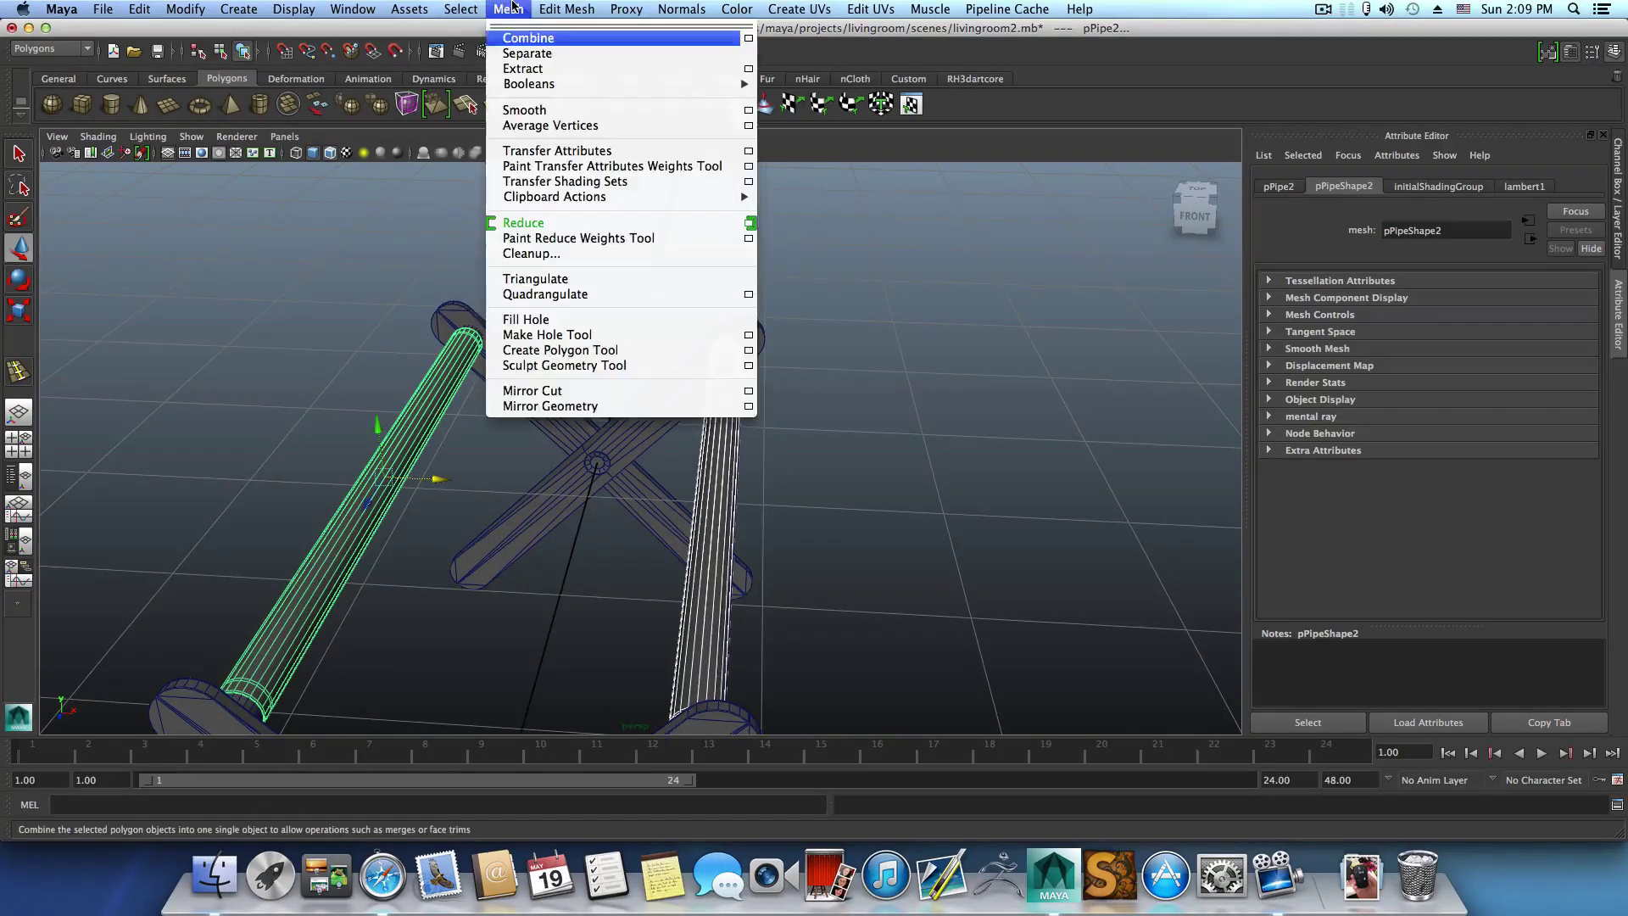
click(542, 29)
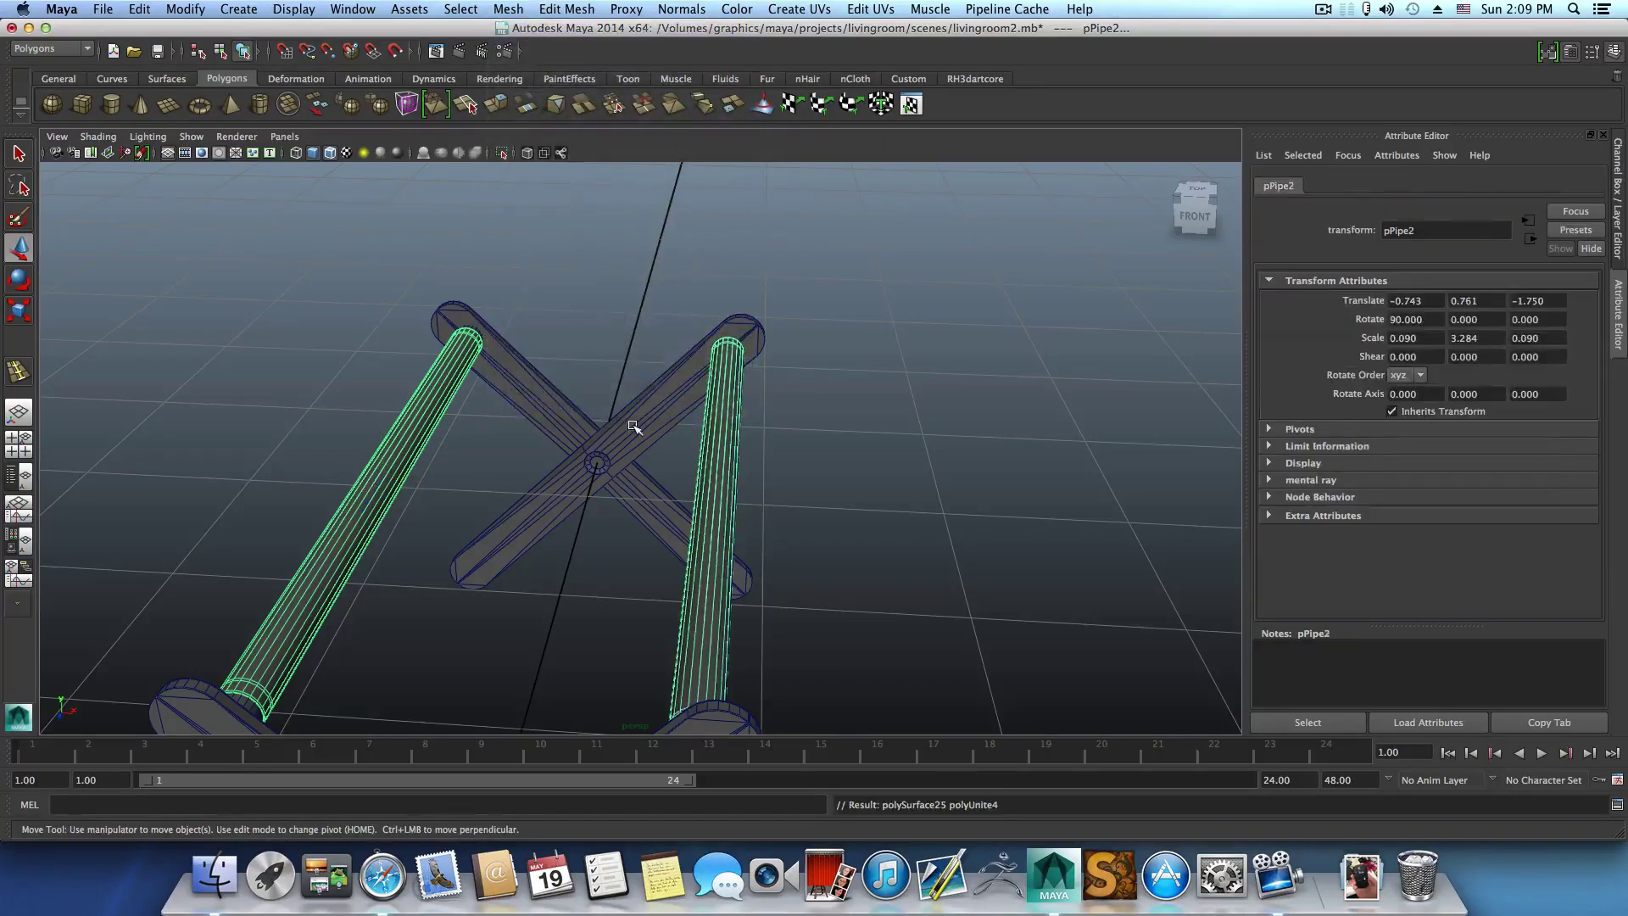
Bridge the inward-facing long faces of the two pipes along a linear path with multiple divisions, forming a flat panel between the rods.
alt+drag(636, 429, 727, 409)
right_click(822, 430)
click(821, 466)
click(726, 409)
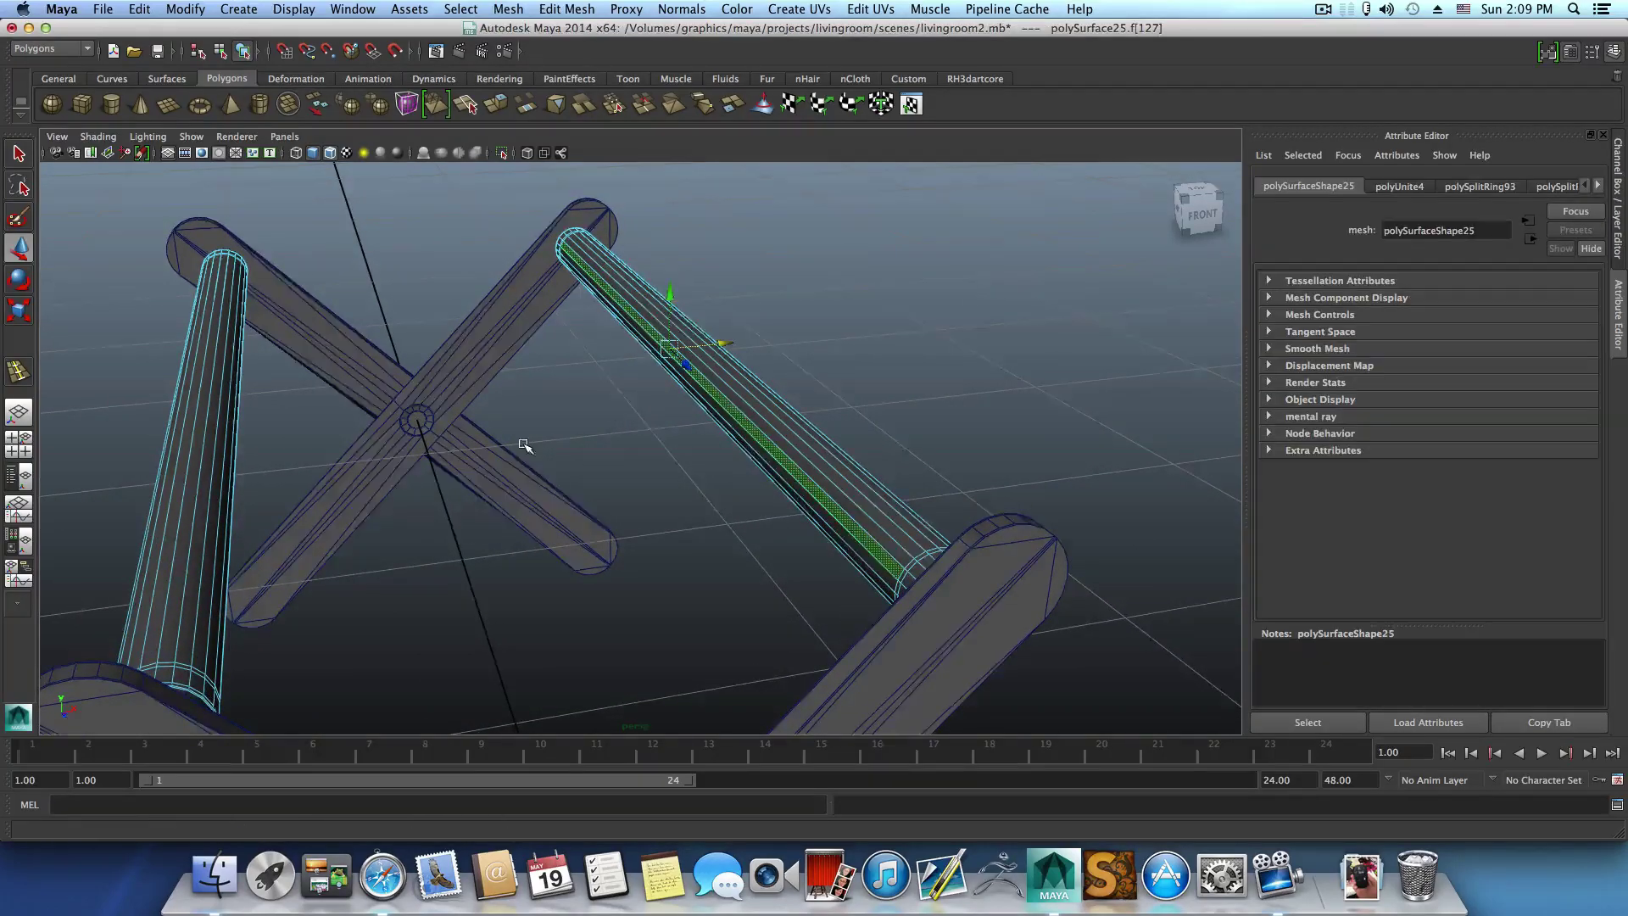
alt+drag(528, 450, 518, 419)
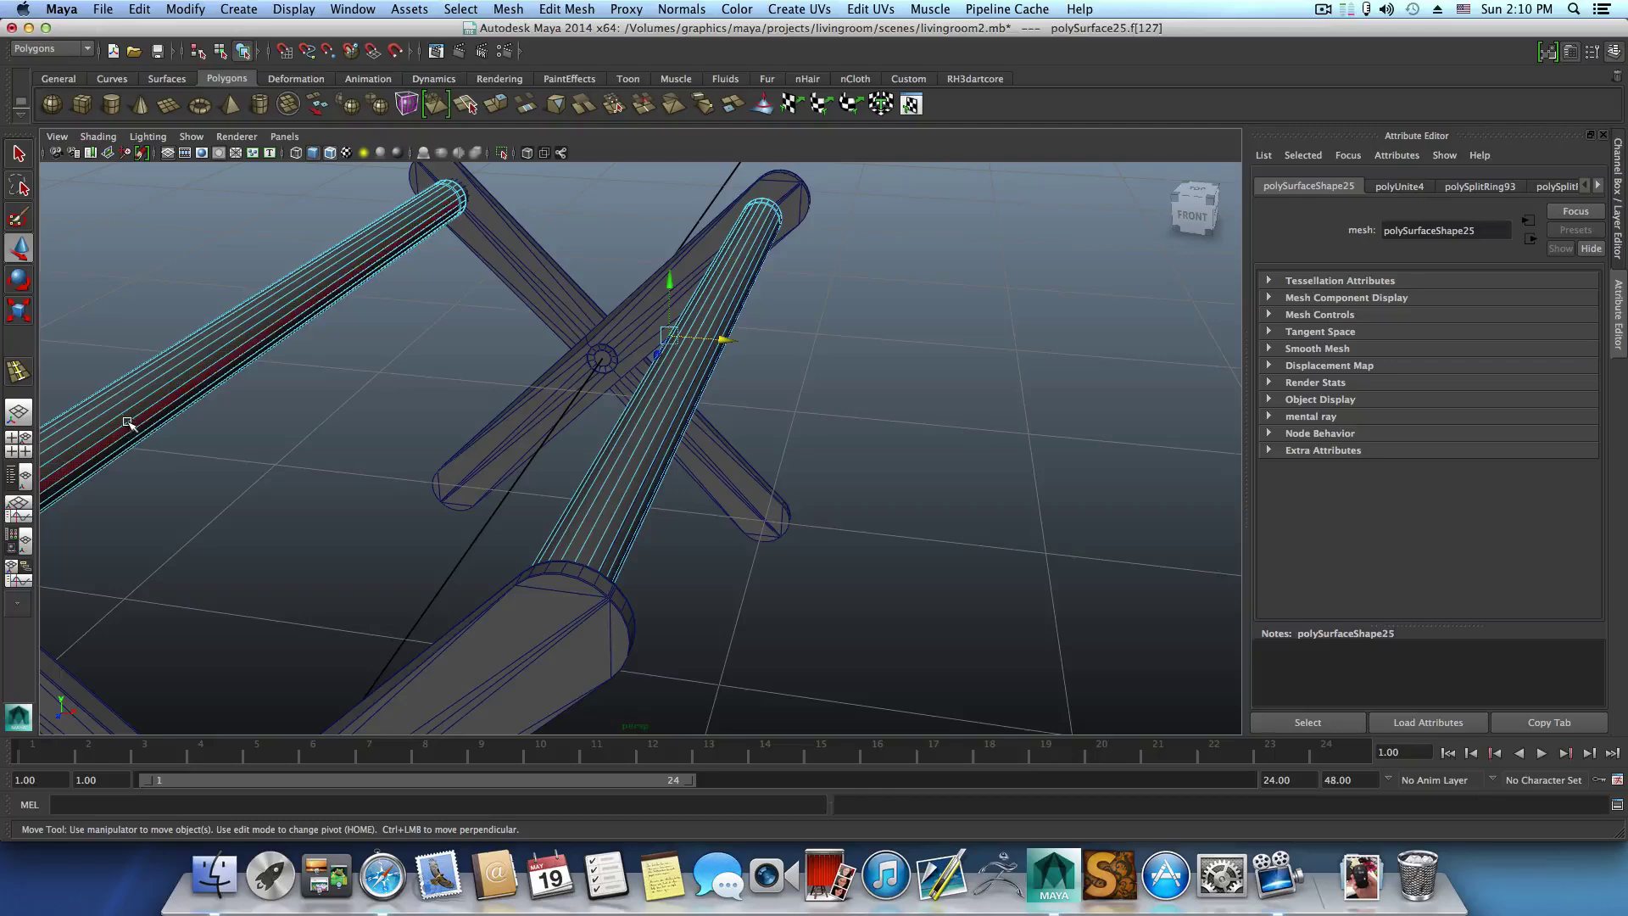
alt+drag(240, 451, 294, 434)
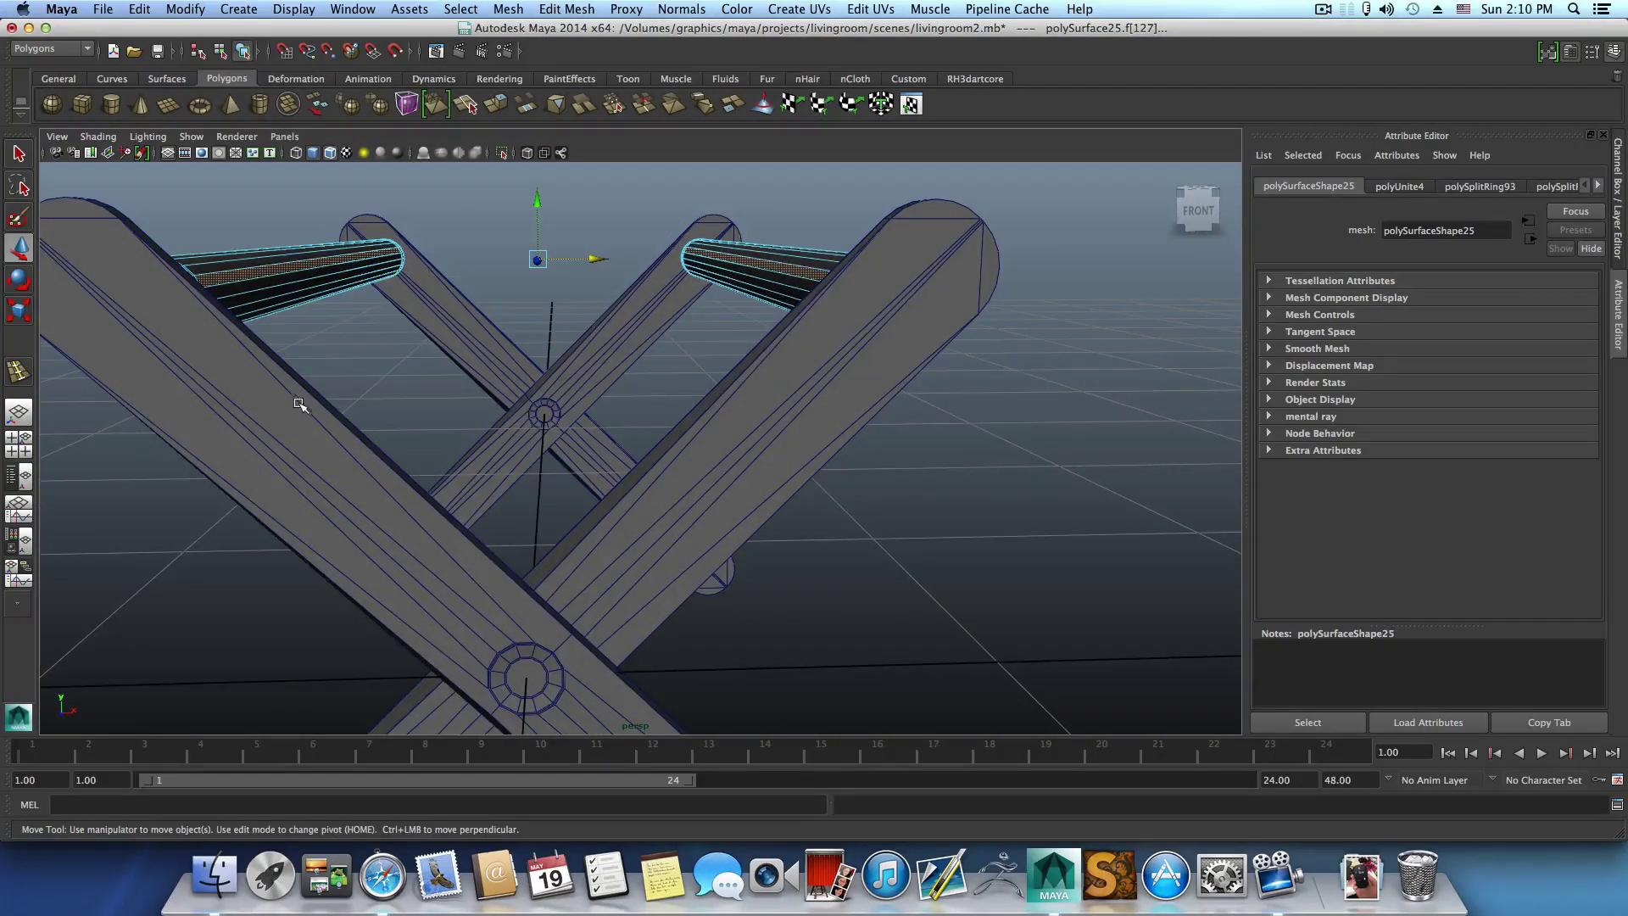
click(765, 274)
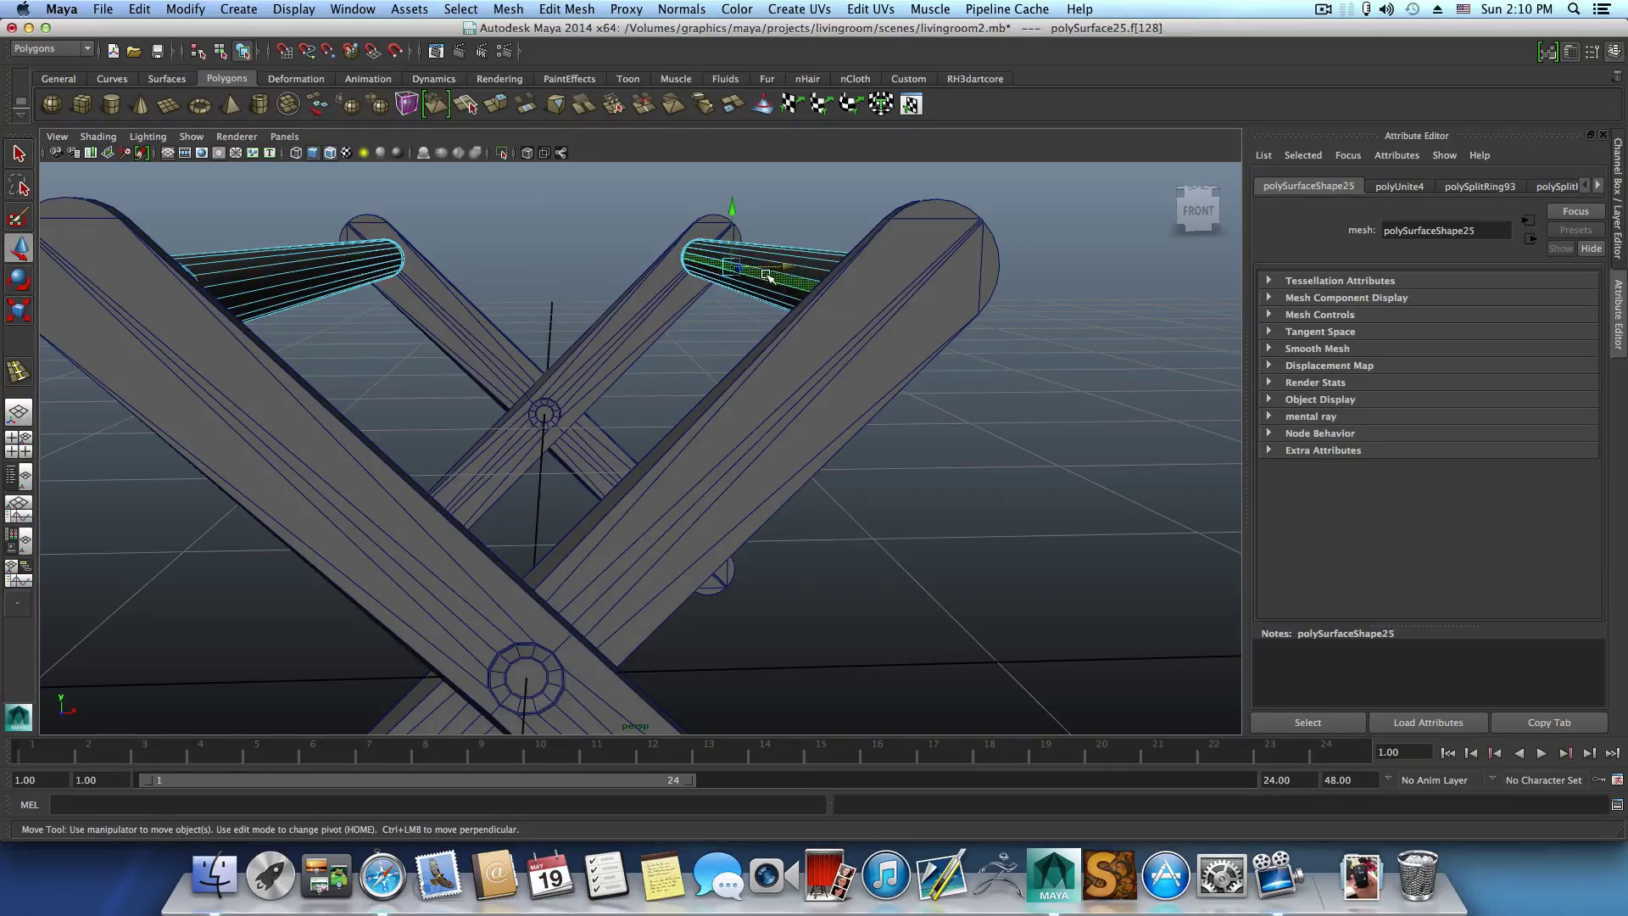
shift+click(232, 293)
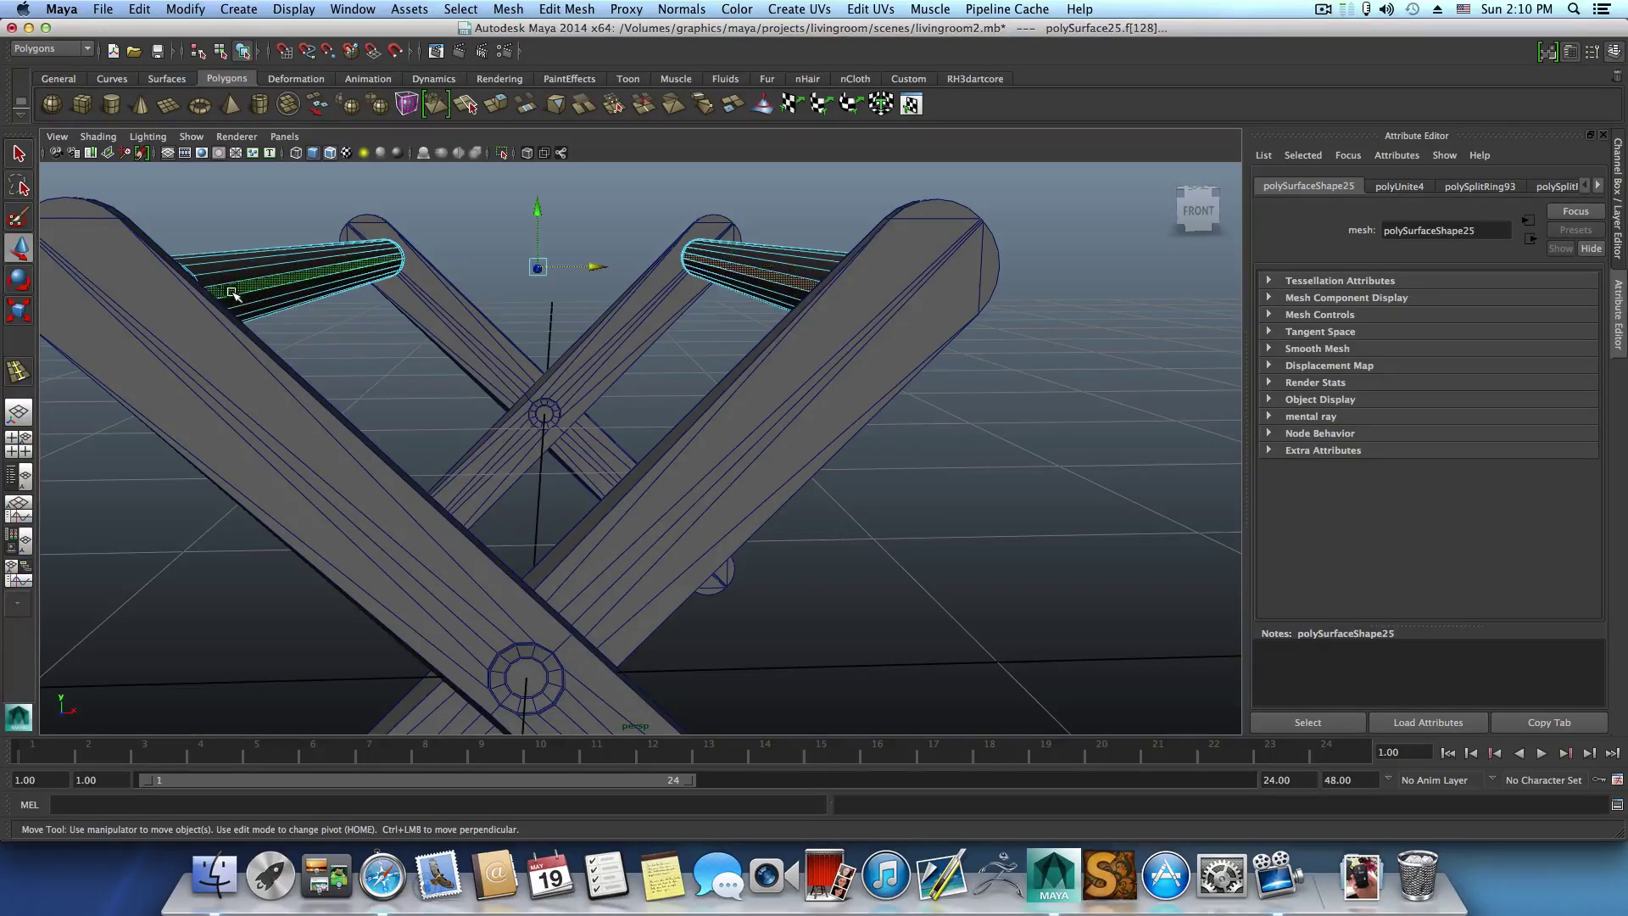
click(560, 10)
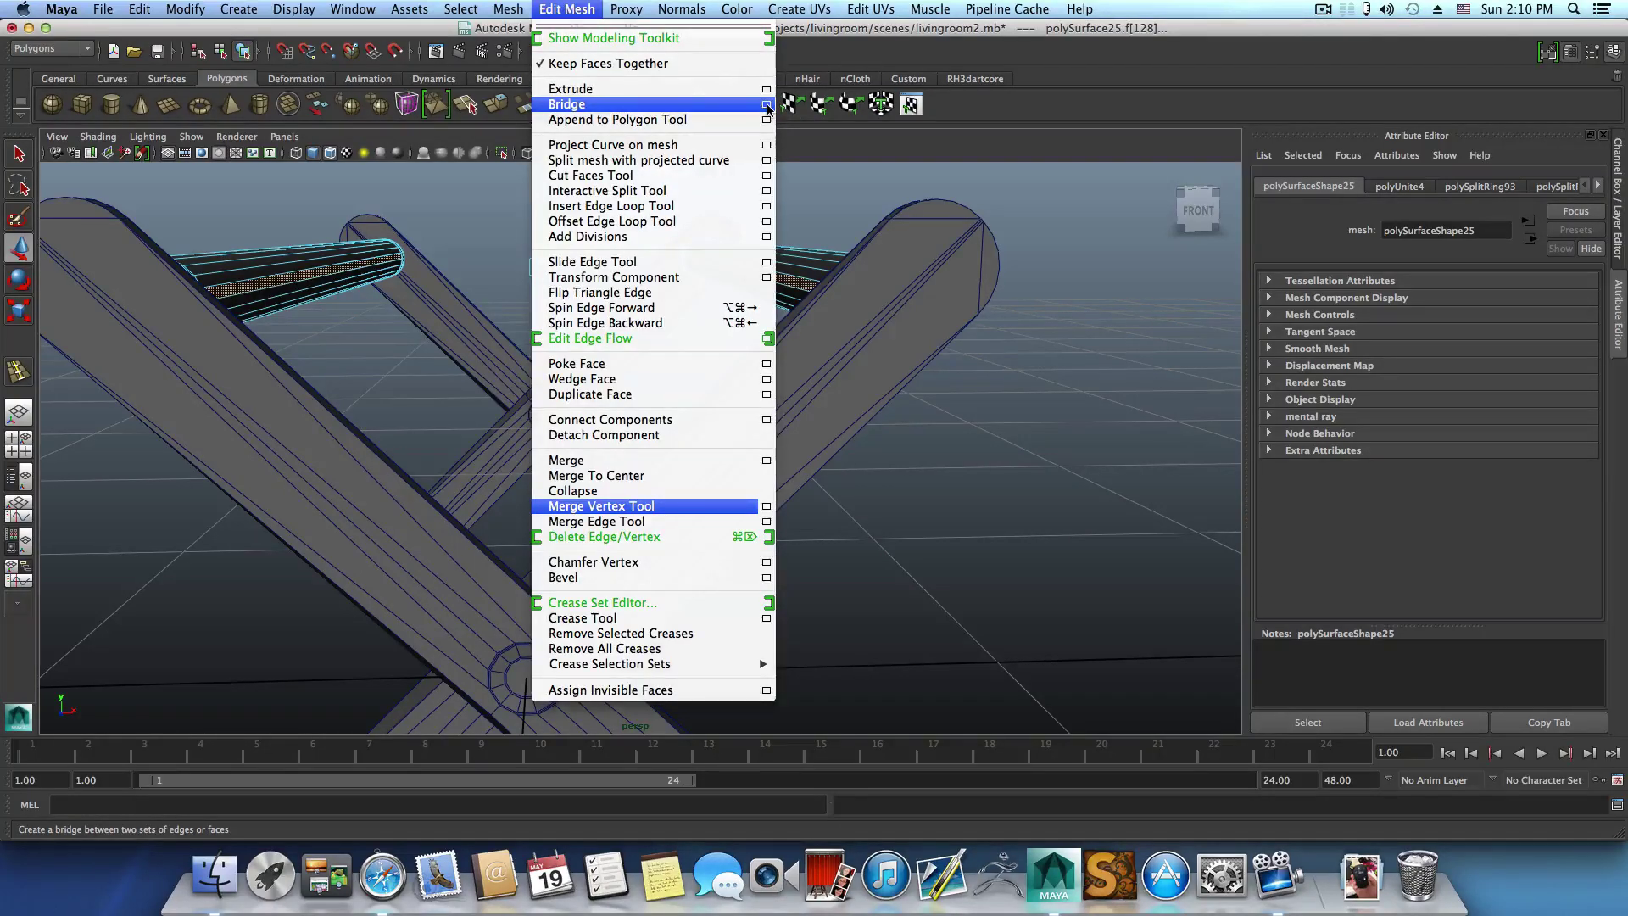
click(767, 105)
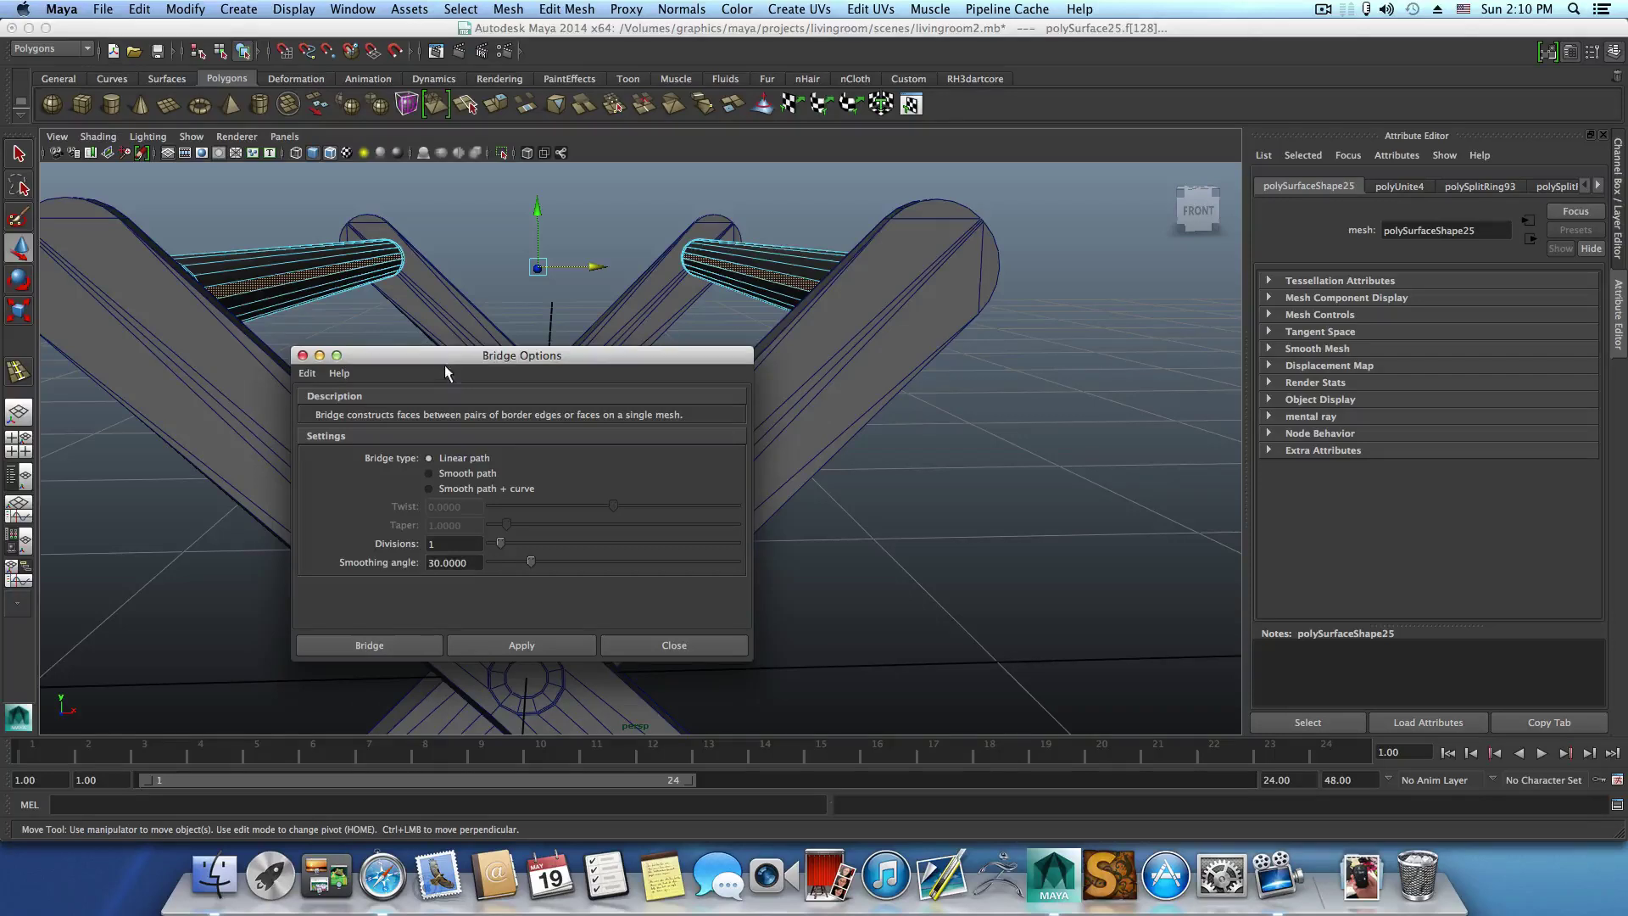
drag(555, 359, 1086, 192)
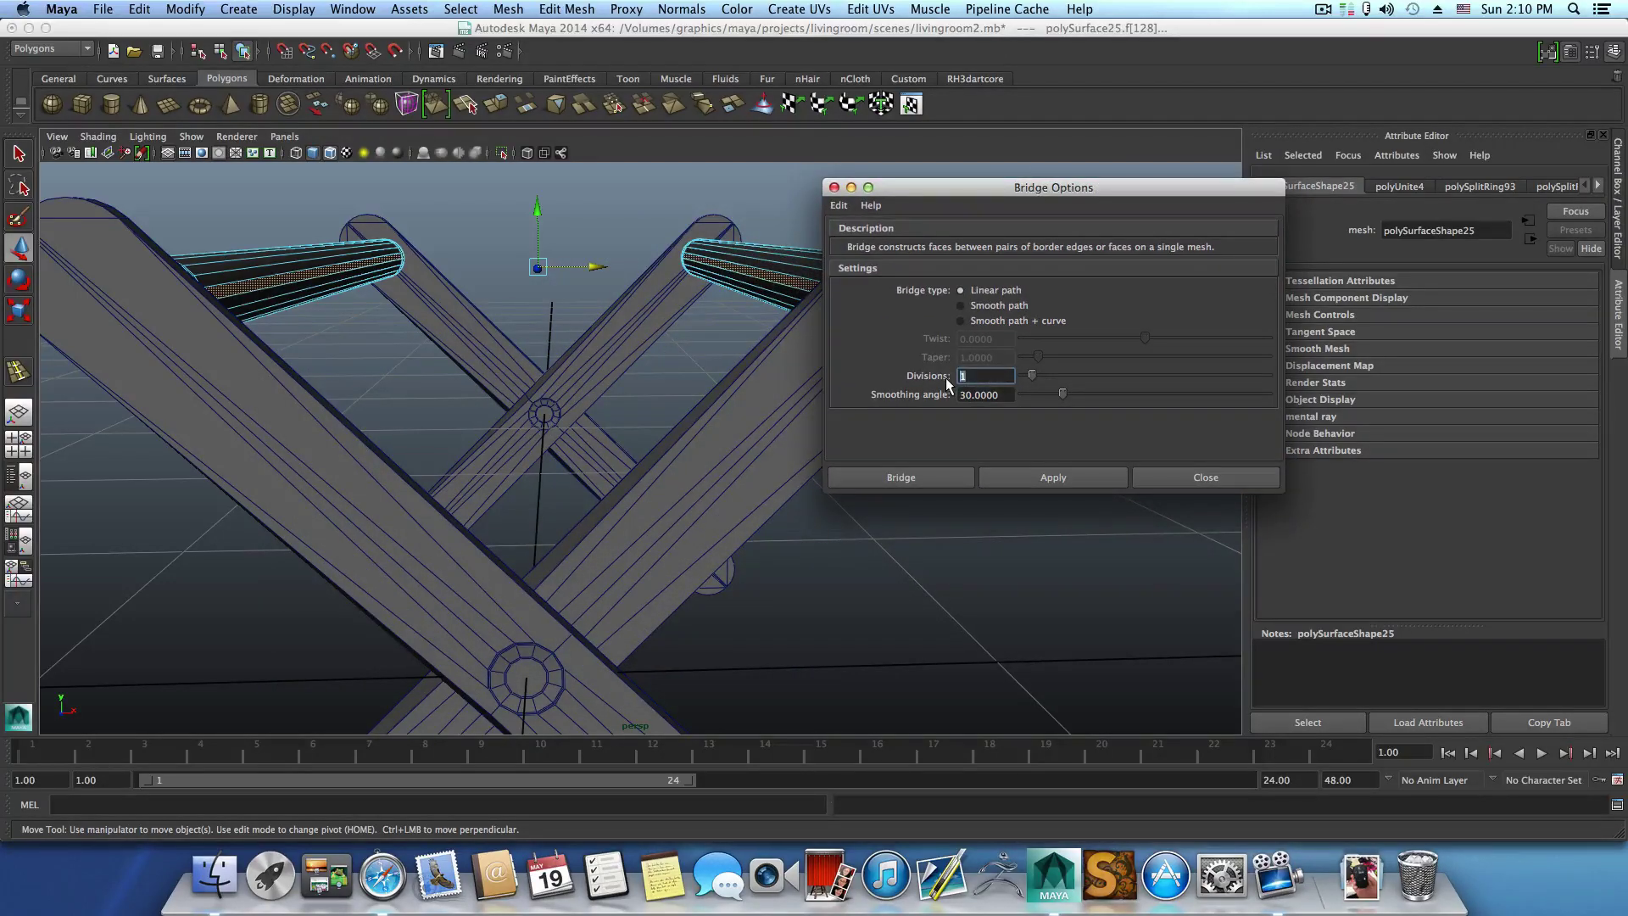
click(934, 476)
mouse_move(594, 327)
alt+mouse_down()
mouse_move(596, 367)
mouse_move(607, 338)
alt+mouse_up()
Select all intermediate vertices of the bridged panel and lower them well below the rods to form a box-shaped sling.
right_drag(577, 287, 553, 292)
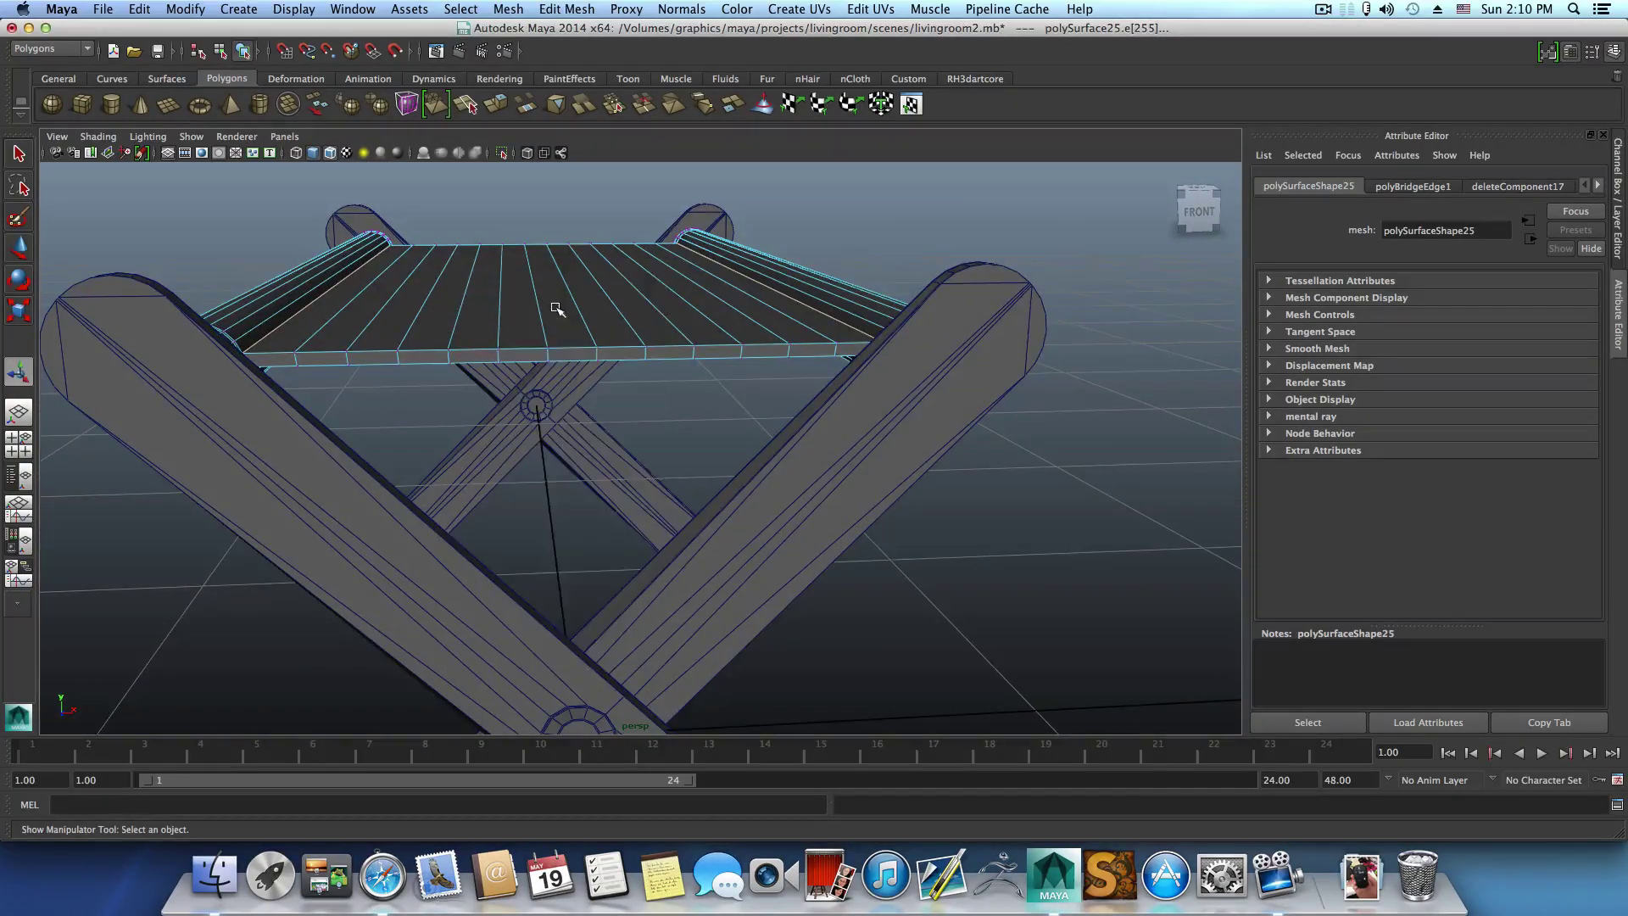
alt+drag(553, 306, 537, 407)
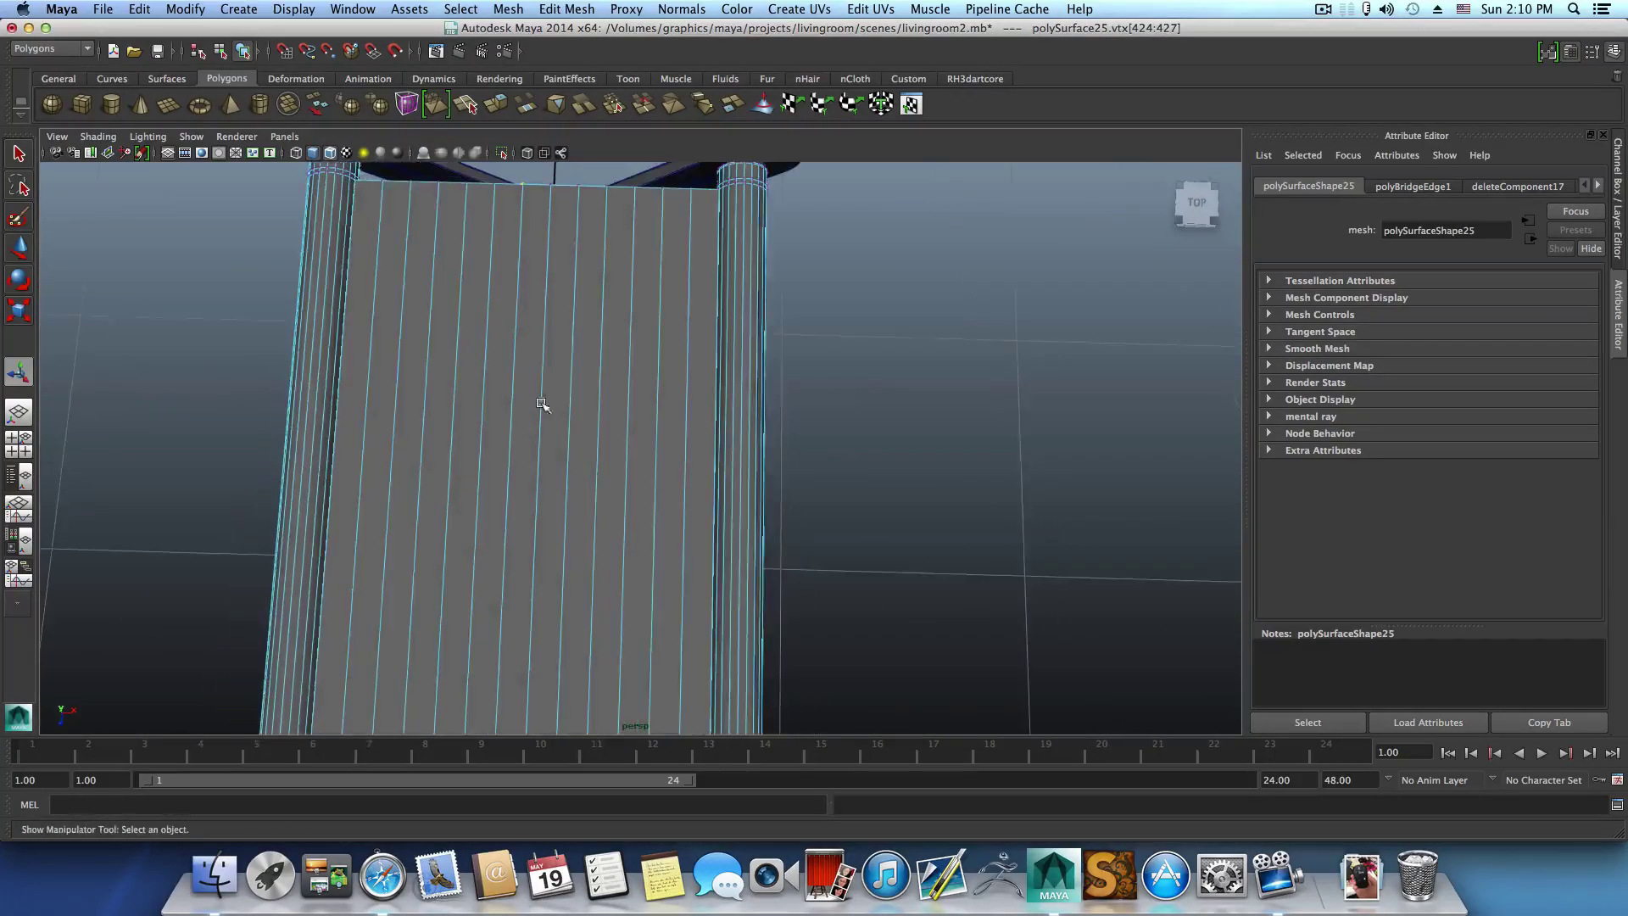
click(1184, 219)
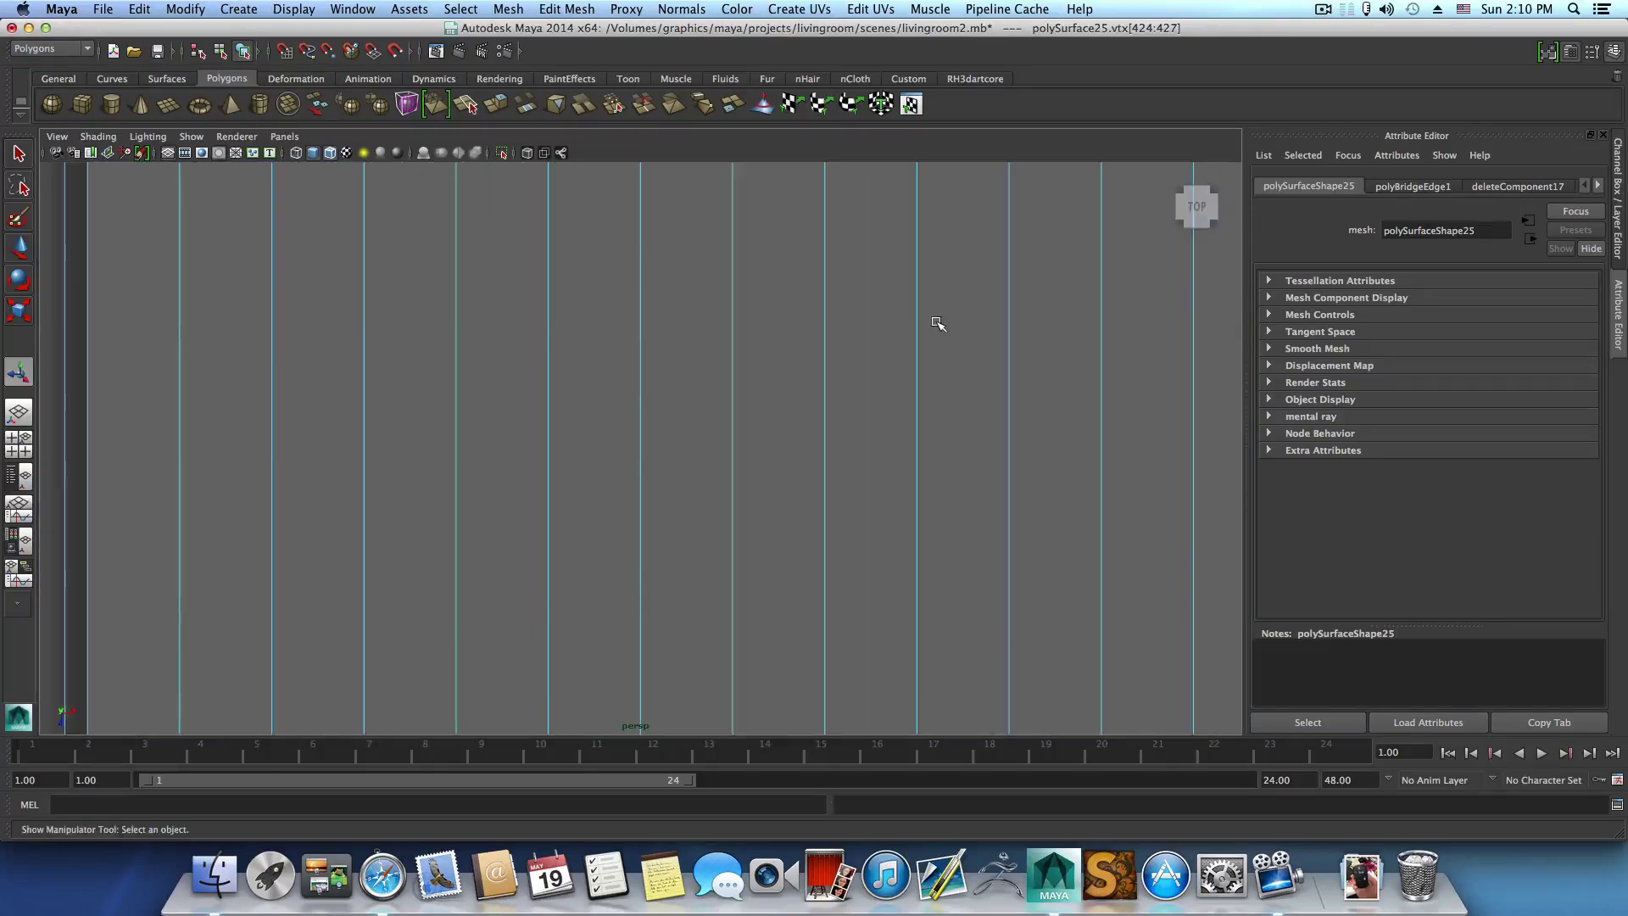
scroll(924, 320, down, 3)
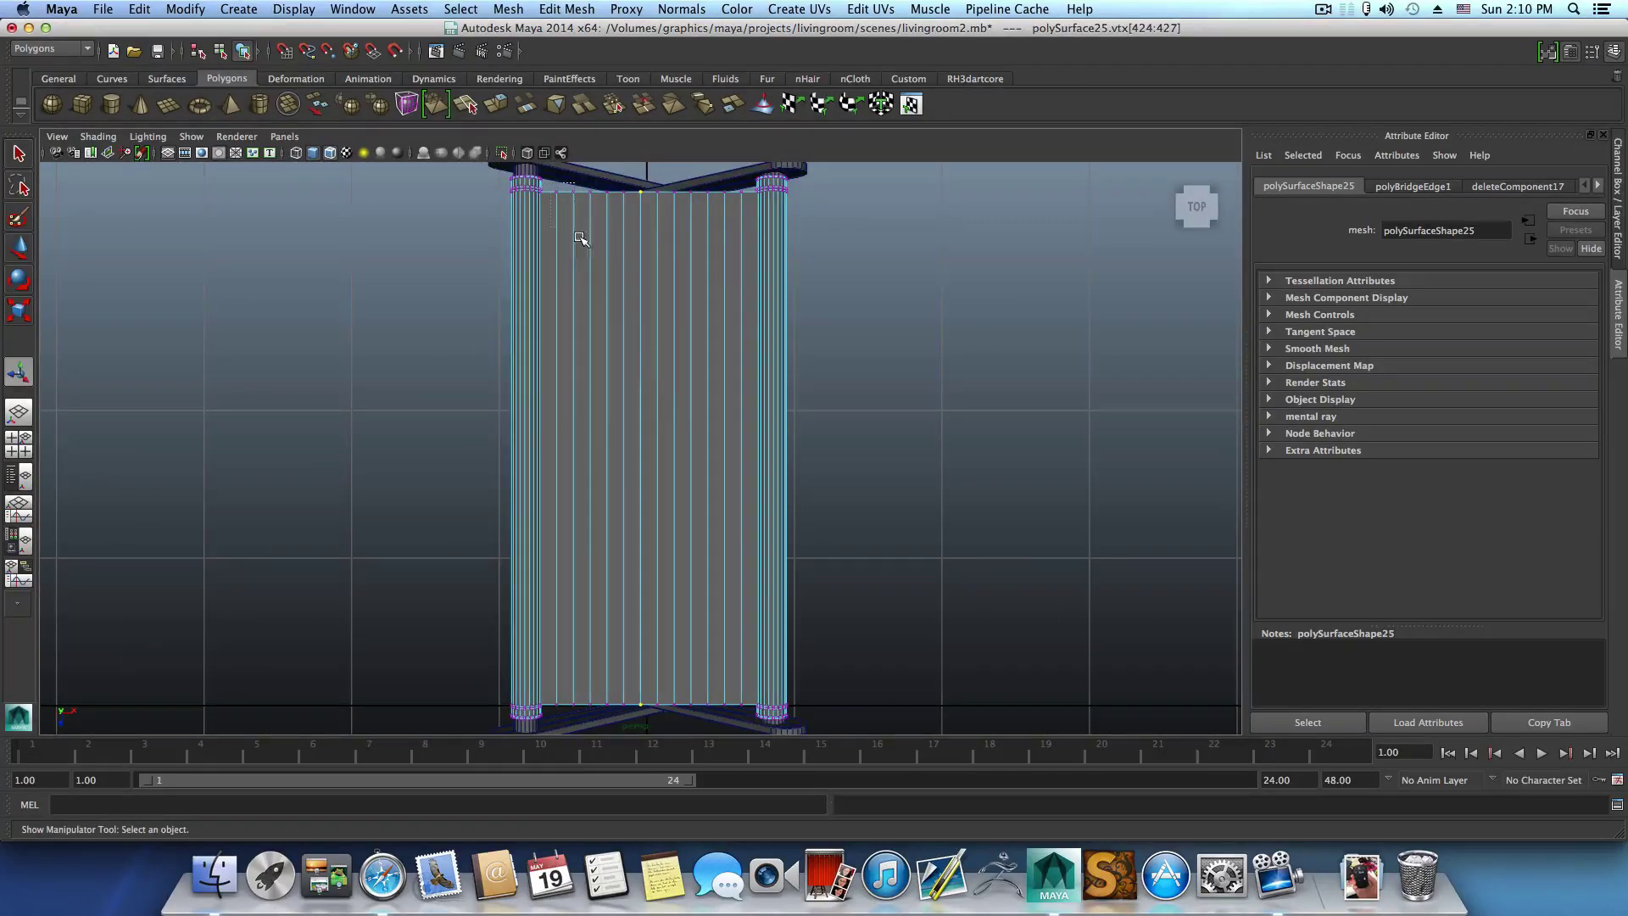
drag(752, 722, 708, 472)
key(w)
drag(651, 394, 719, 472)
drag(503, 533, 506, 577)
alt+middle_drag(588, 579, 600, 523)
alt+drag(600, 523, 632, 508)
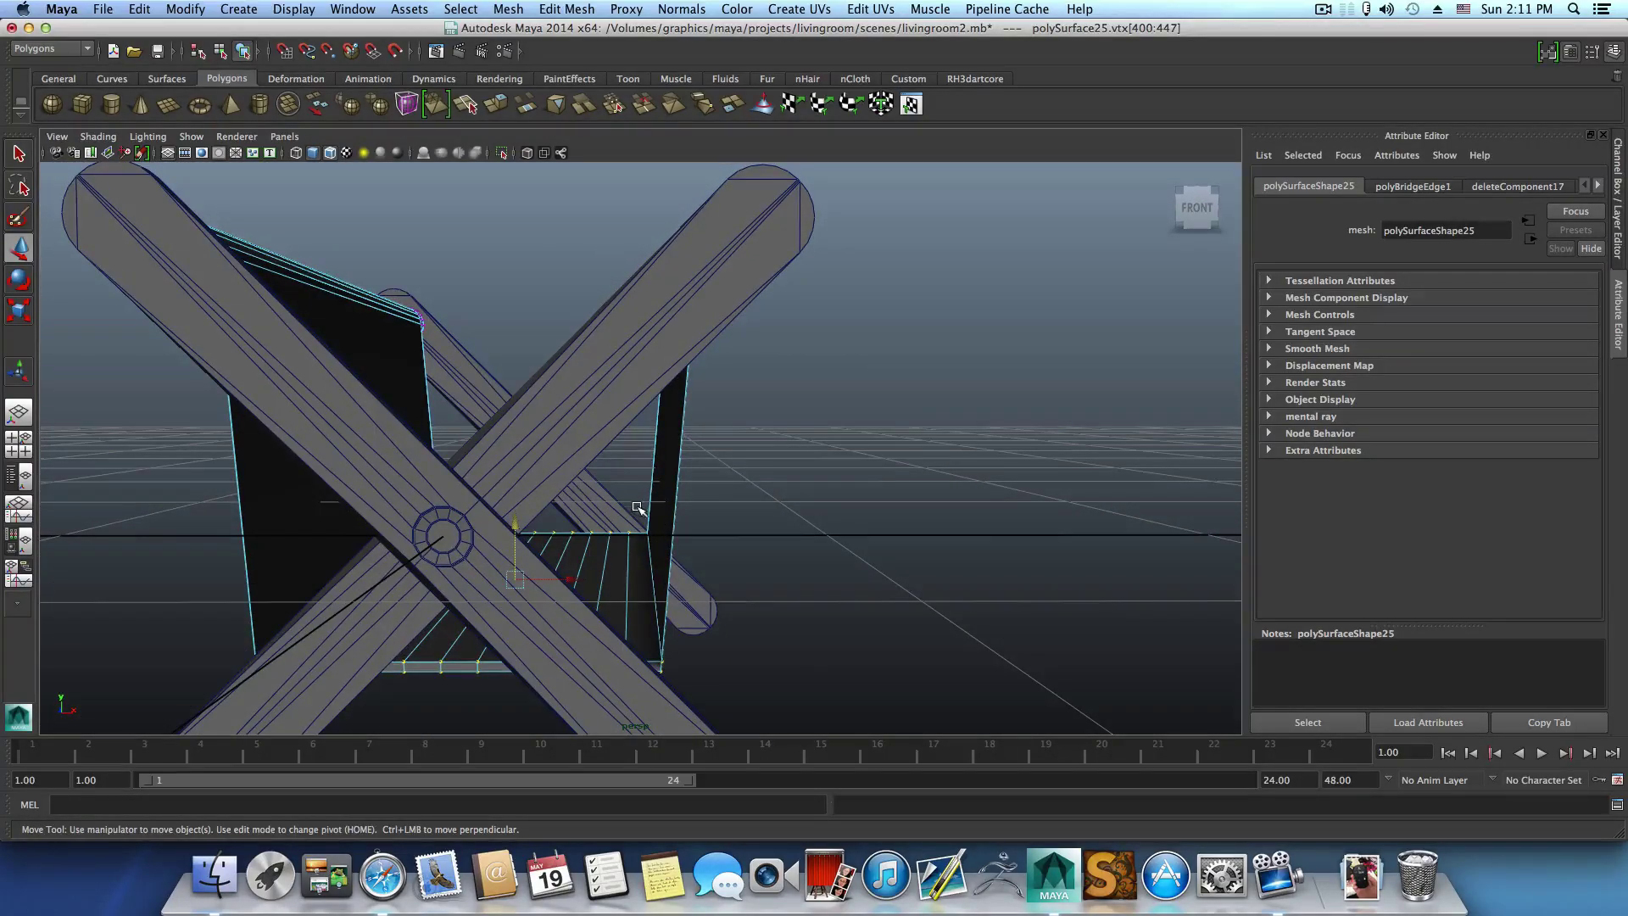
Rotate the bottom corner vertices of the sling slightly, first on one side and then on the opposite side.
alt+drag(703, 661, 672, 658)
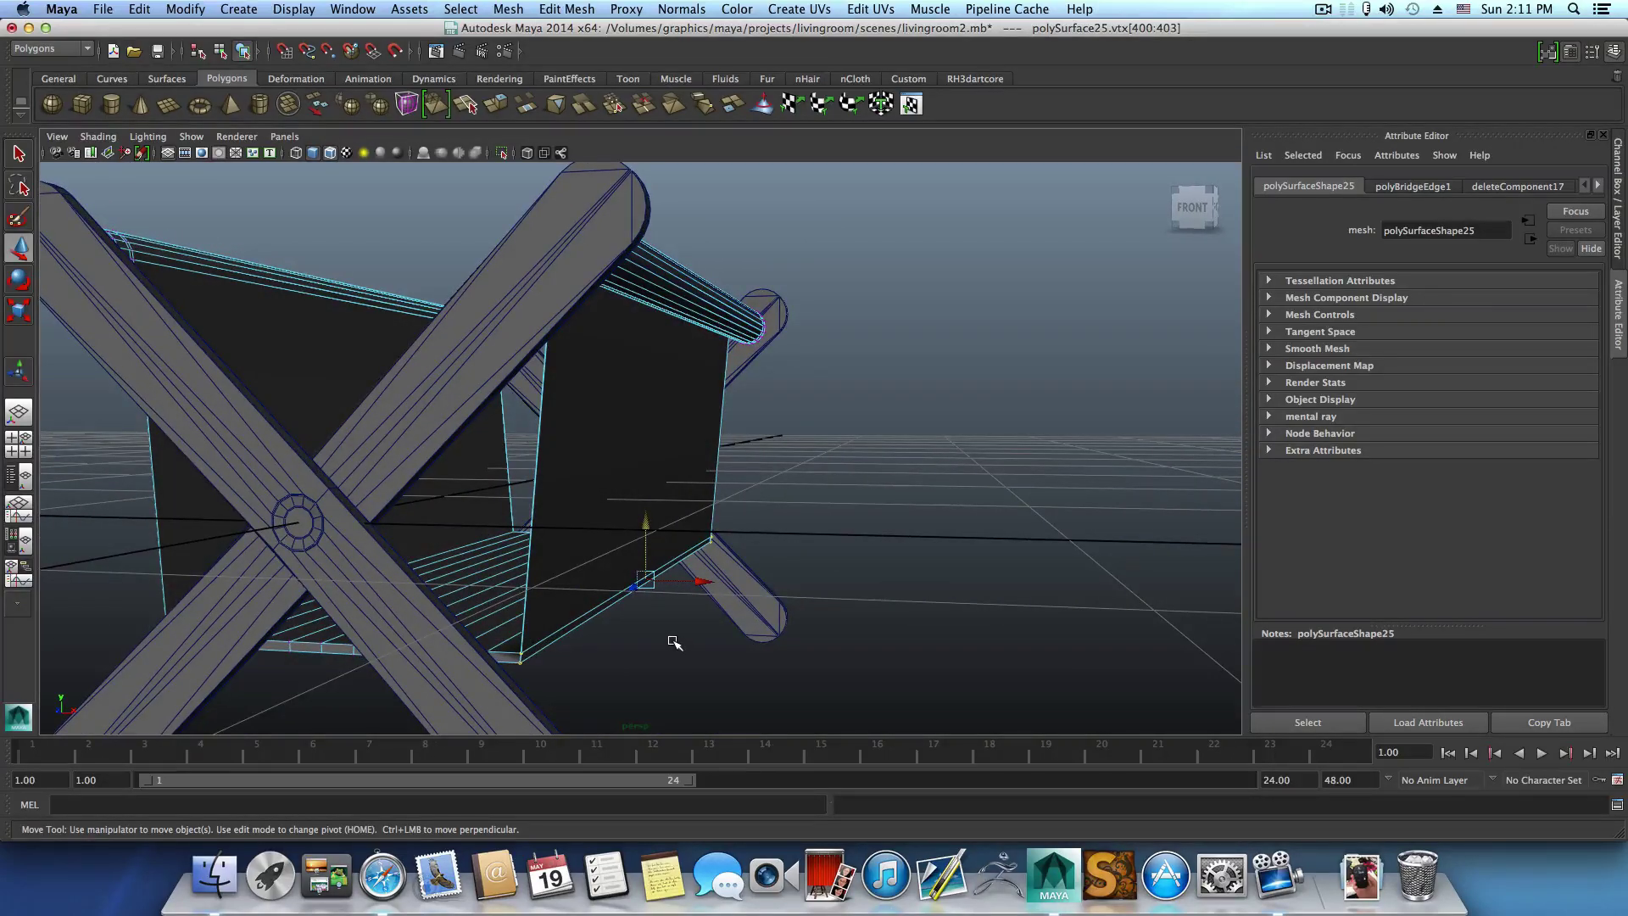
key(e)
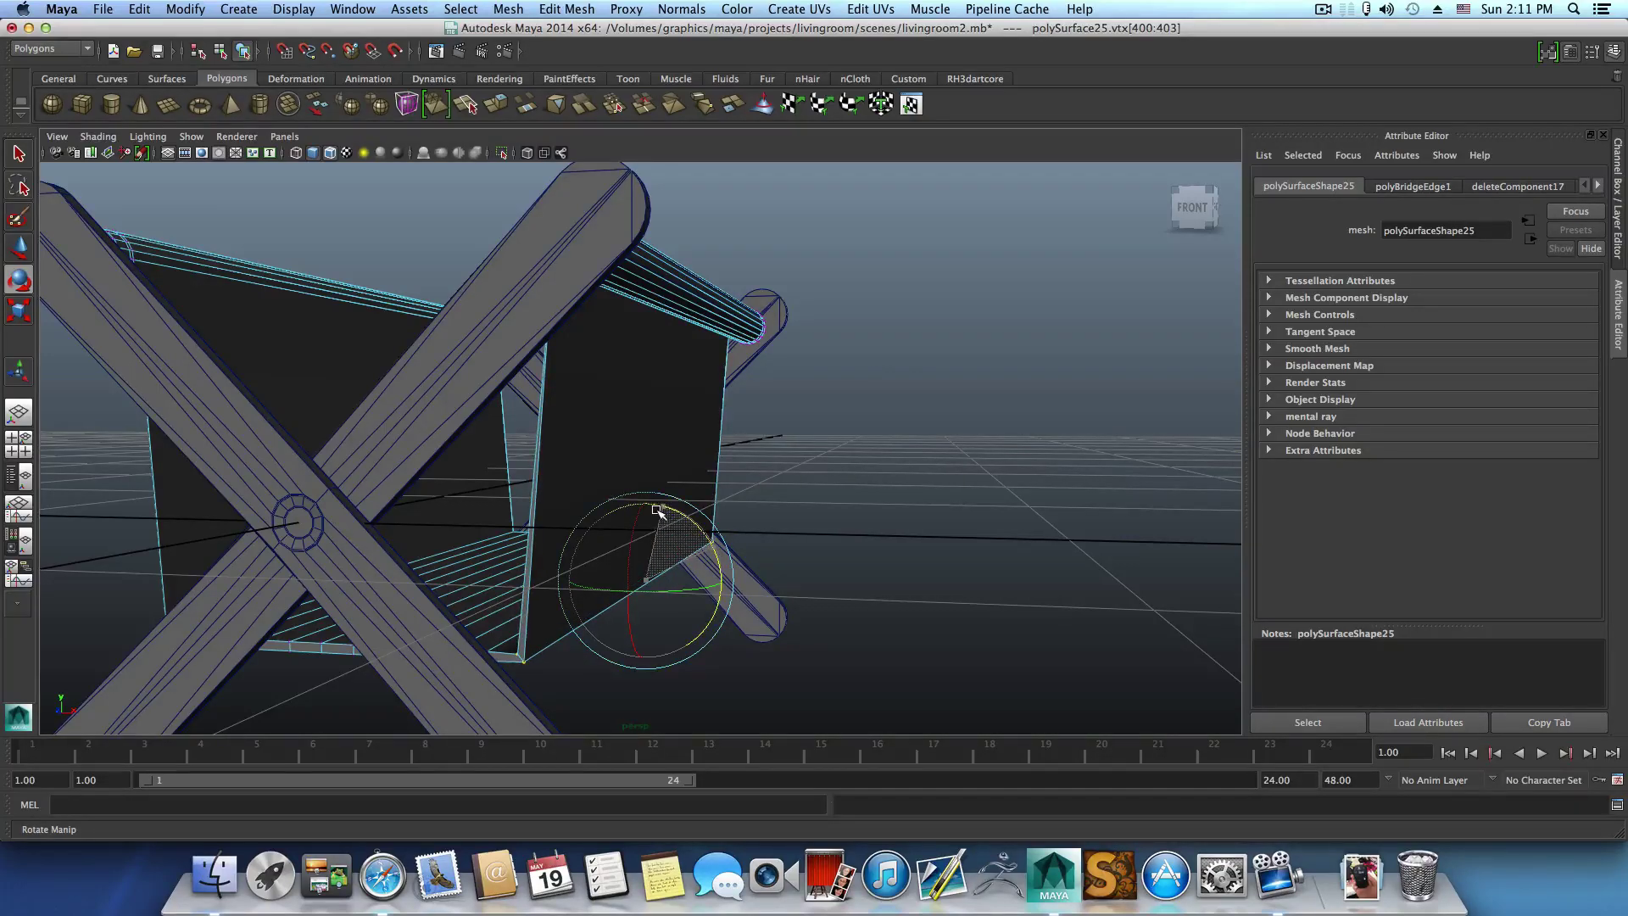
alt+drag(657, 511, 691, 534)
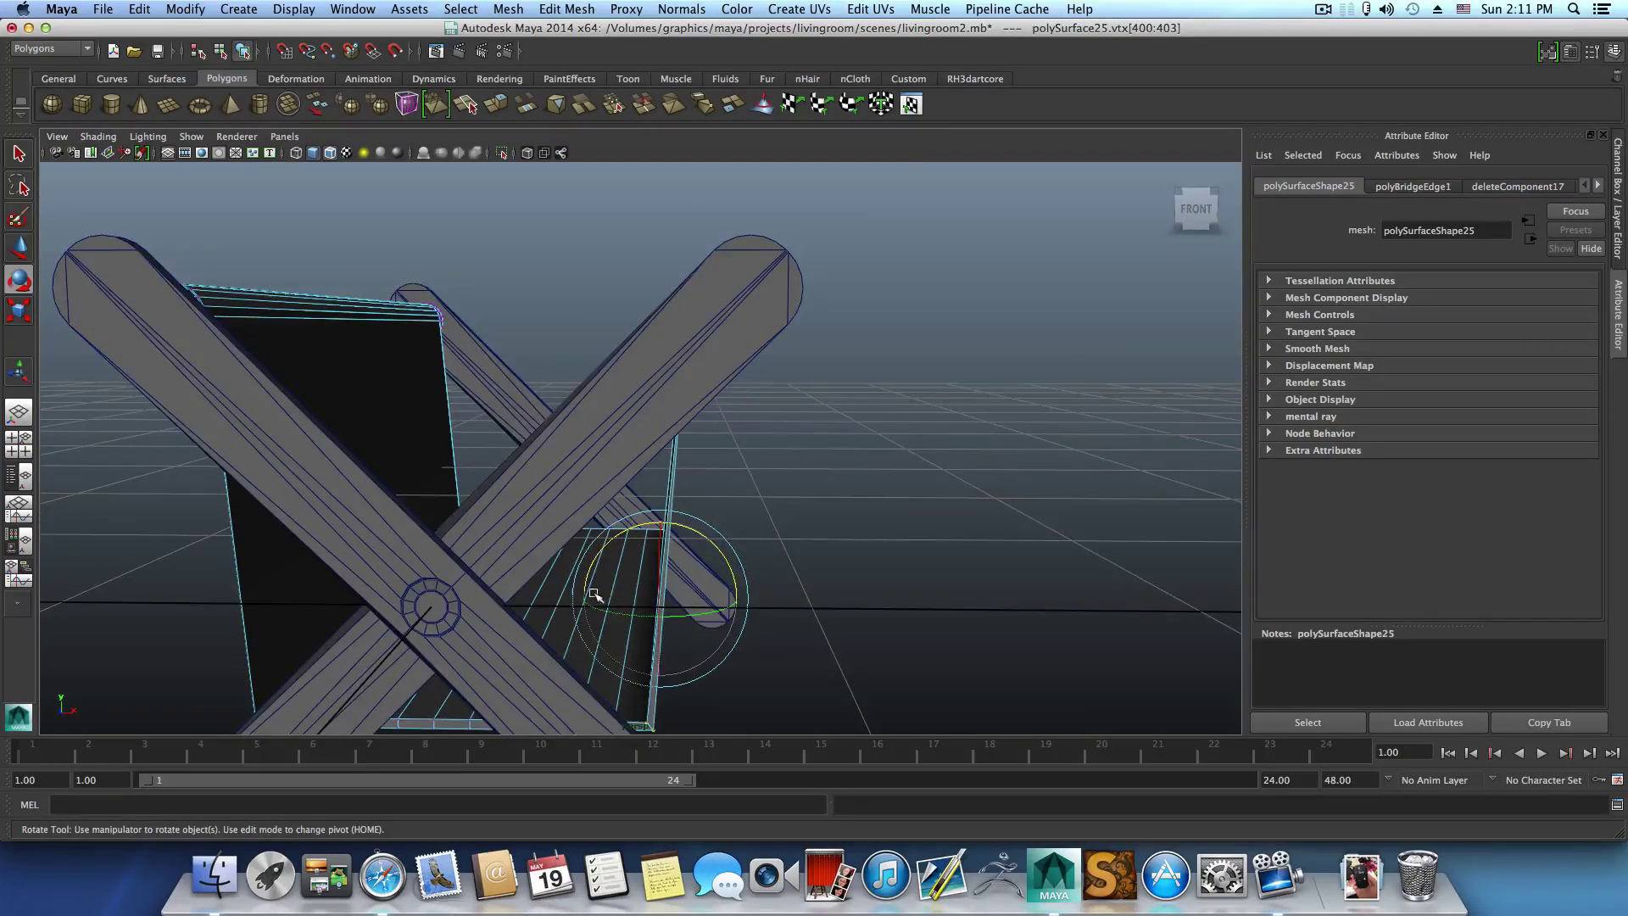
alt+drag(593, 596, 523, 639)
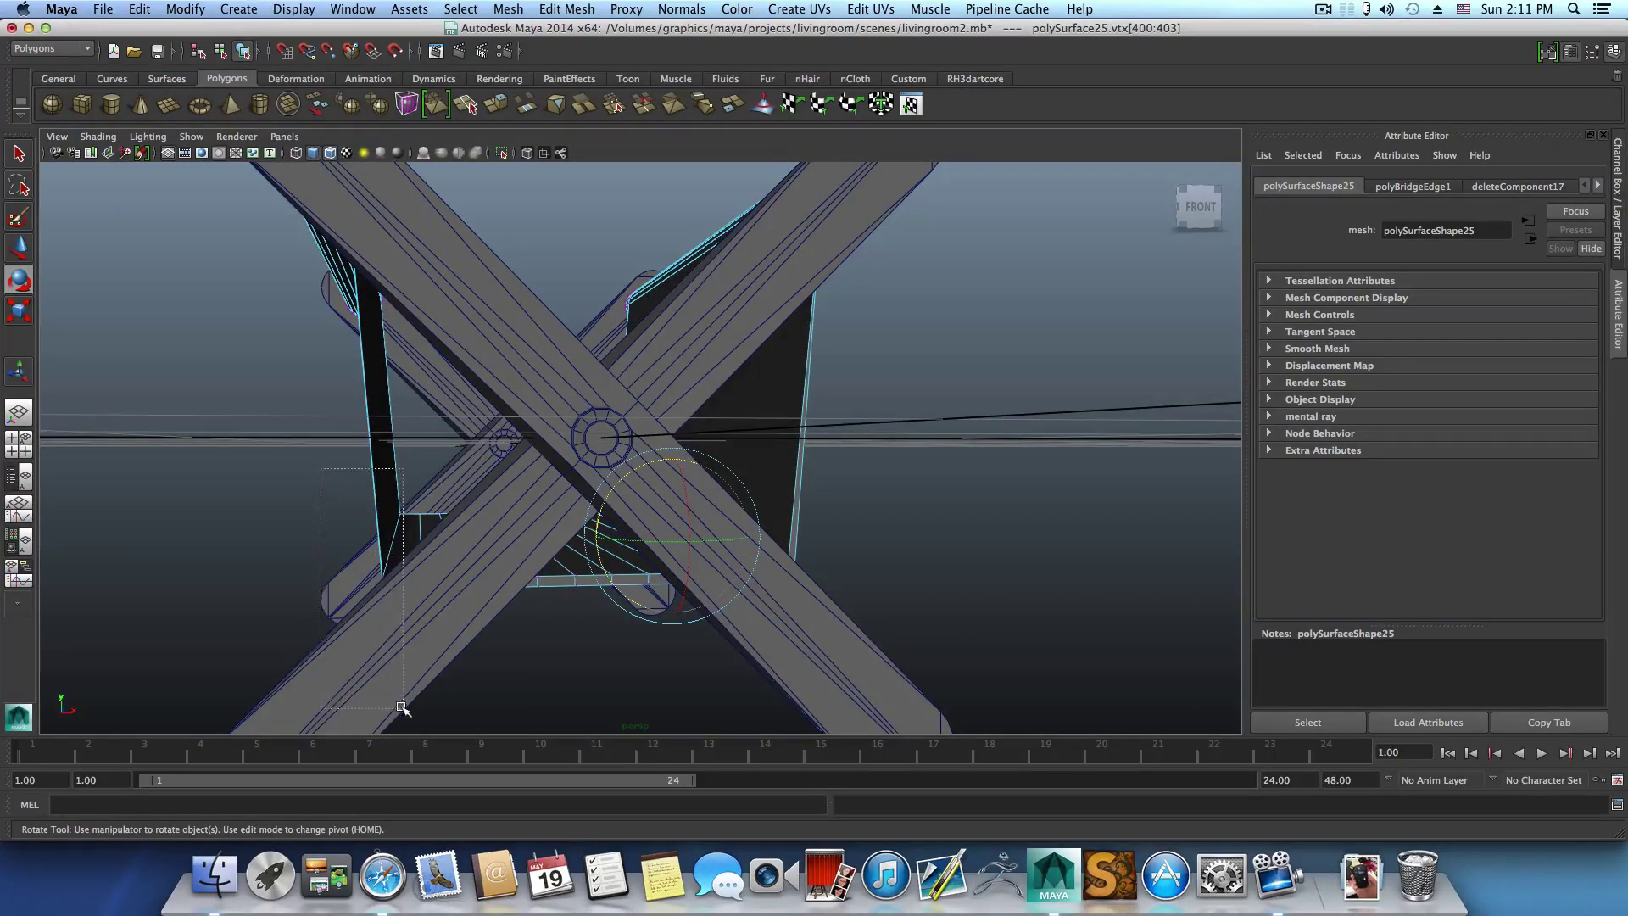
drag(402, 706, 449, 576)
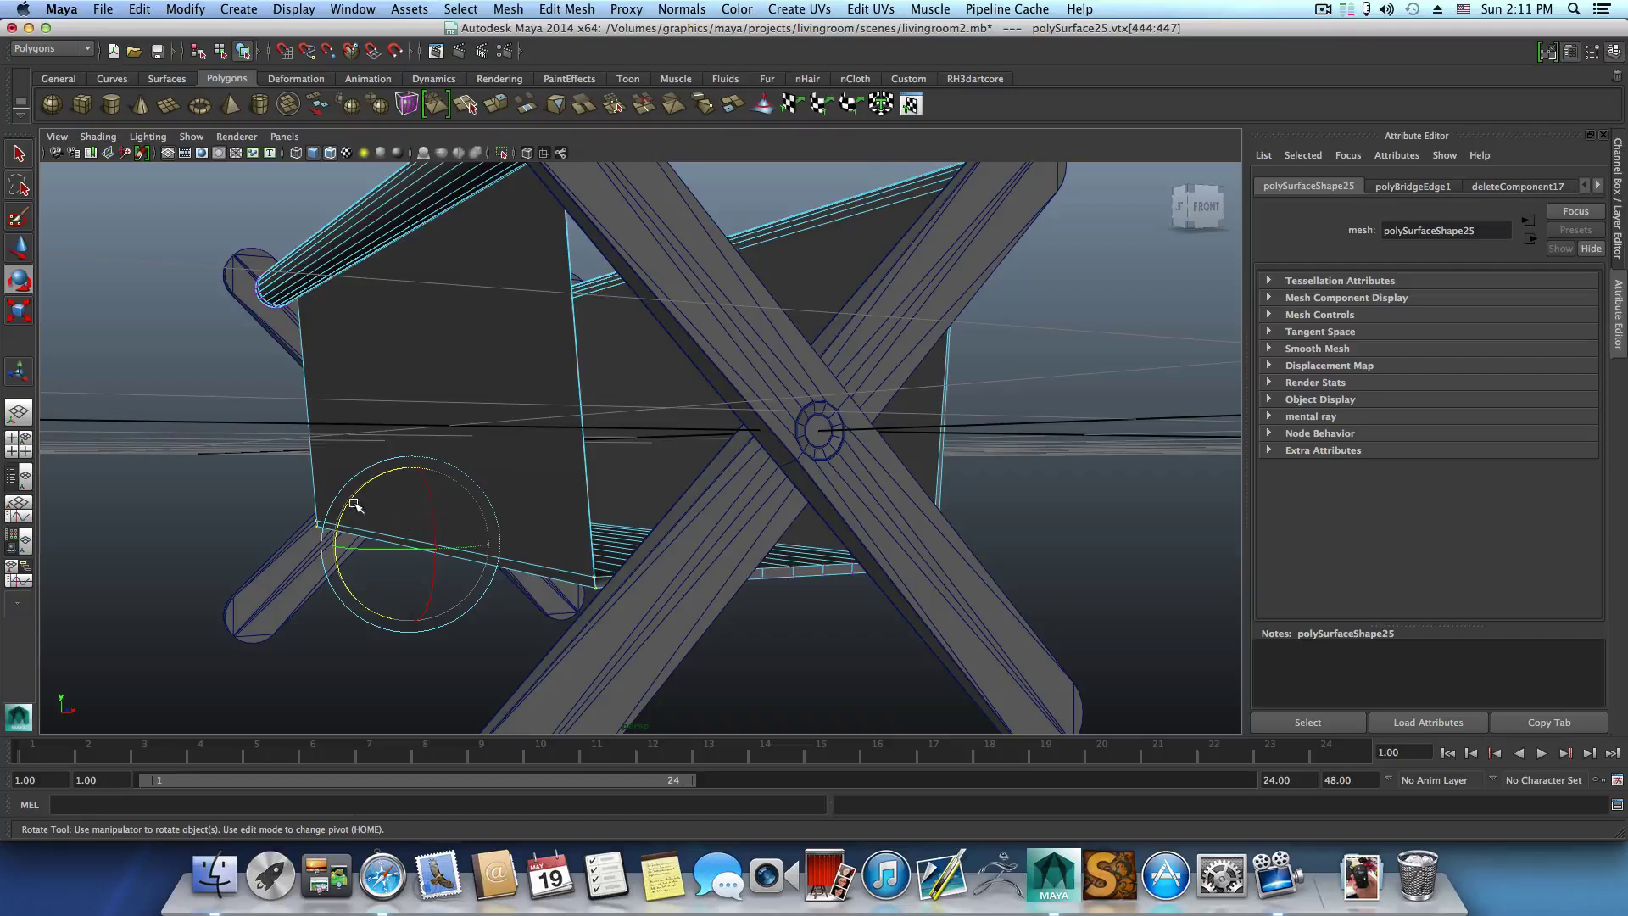
drag(348, 505, 395, 606)
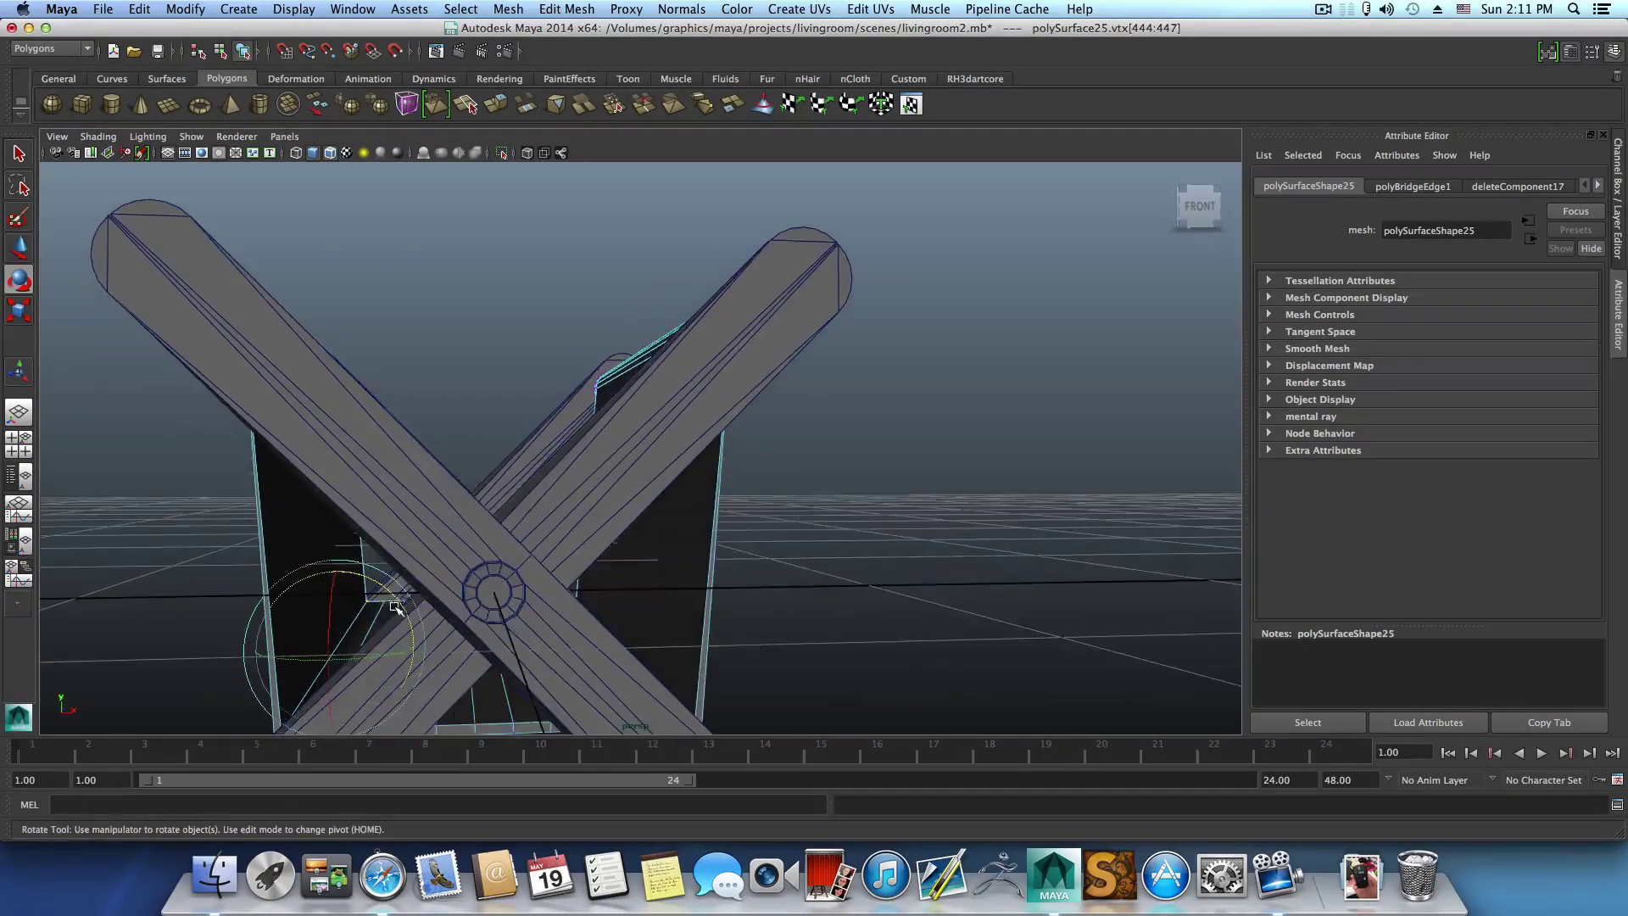
Insert an edge loop near the upper edge of each side panel of the sling, just below the pipes.
key(F8)
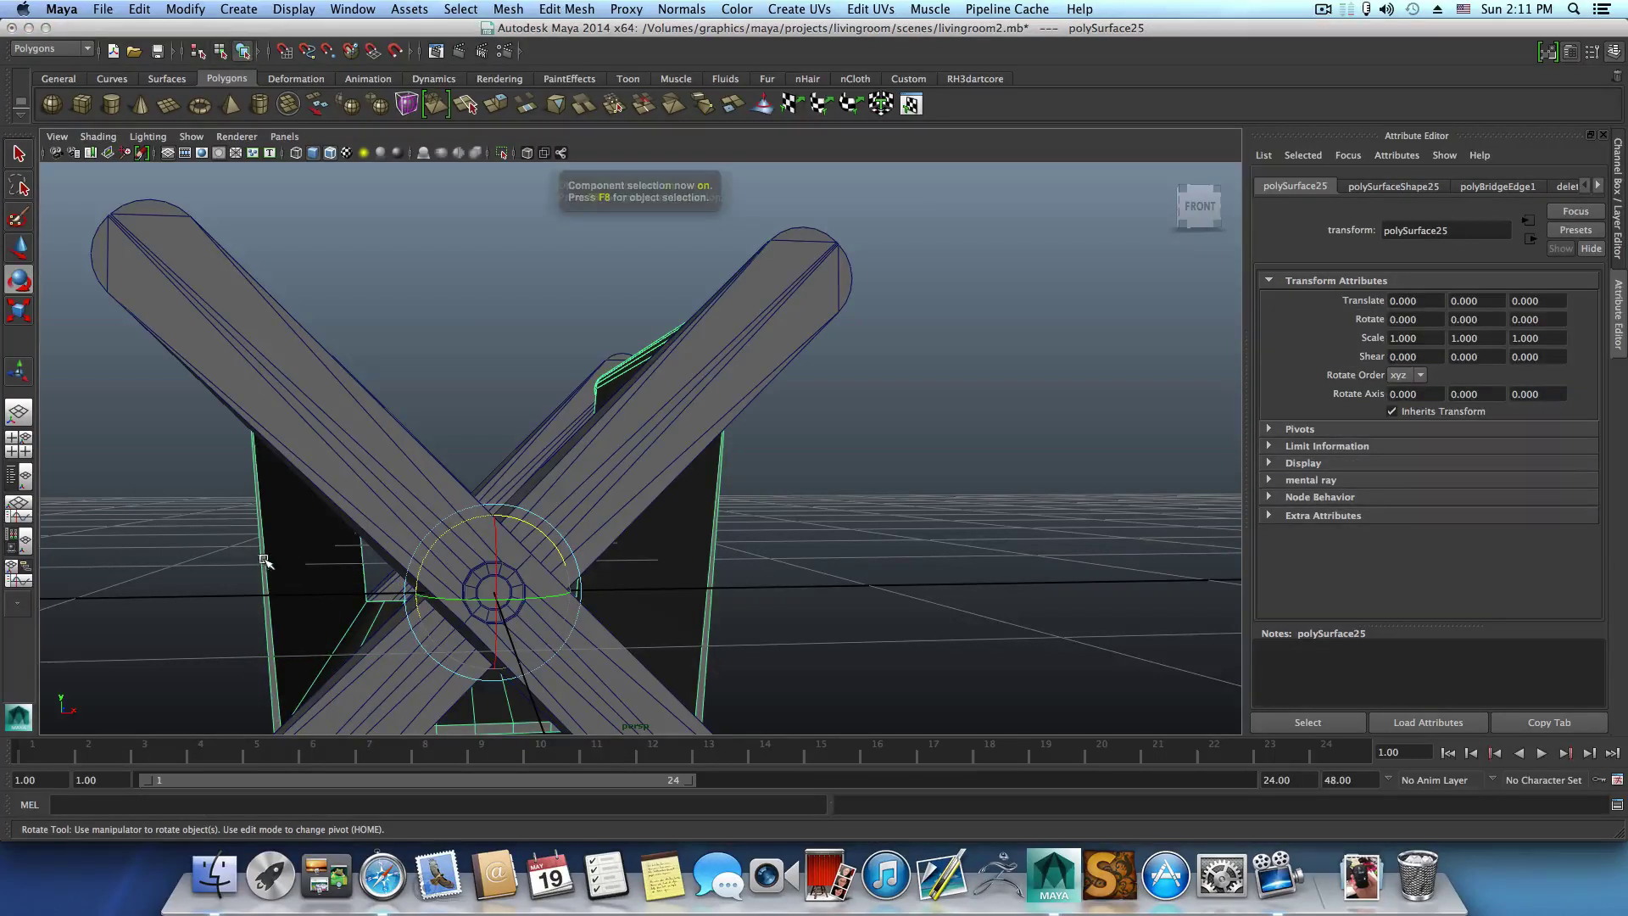
alt+drag(328, 552, 424, 547)
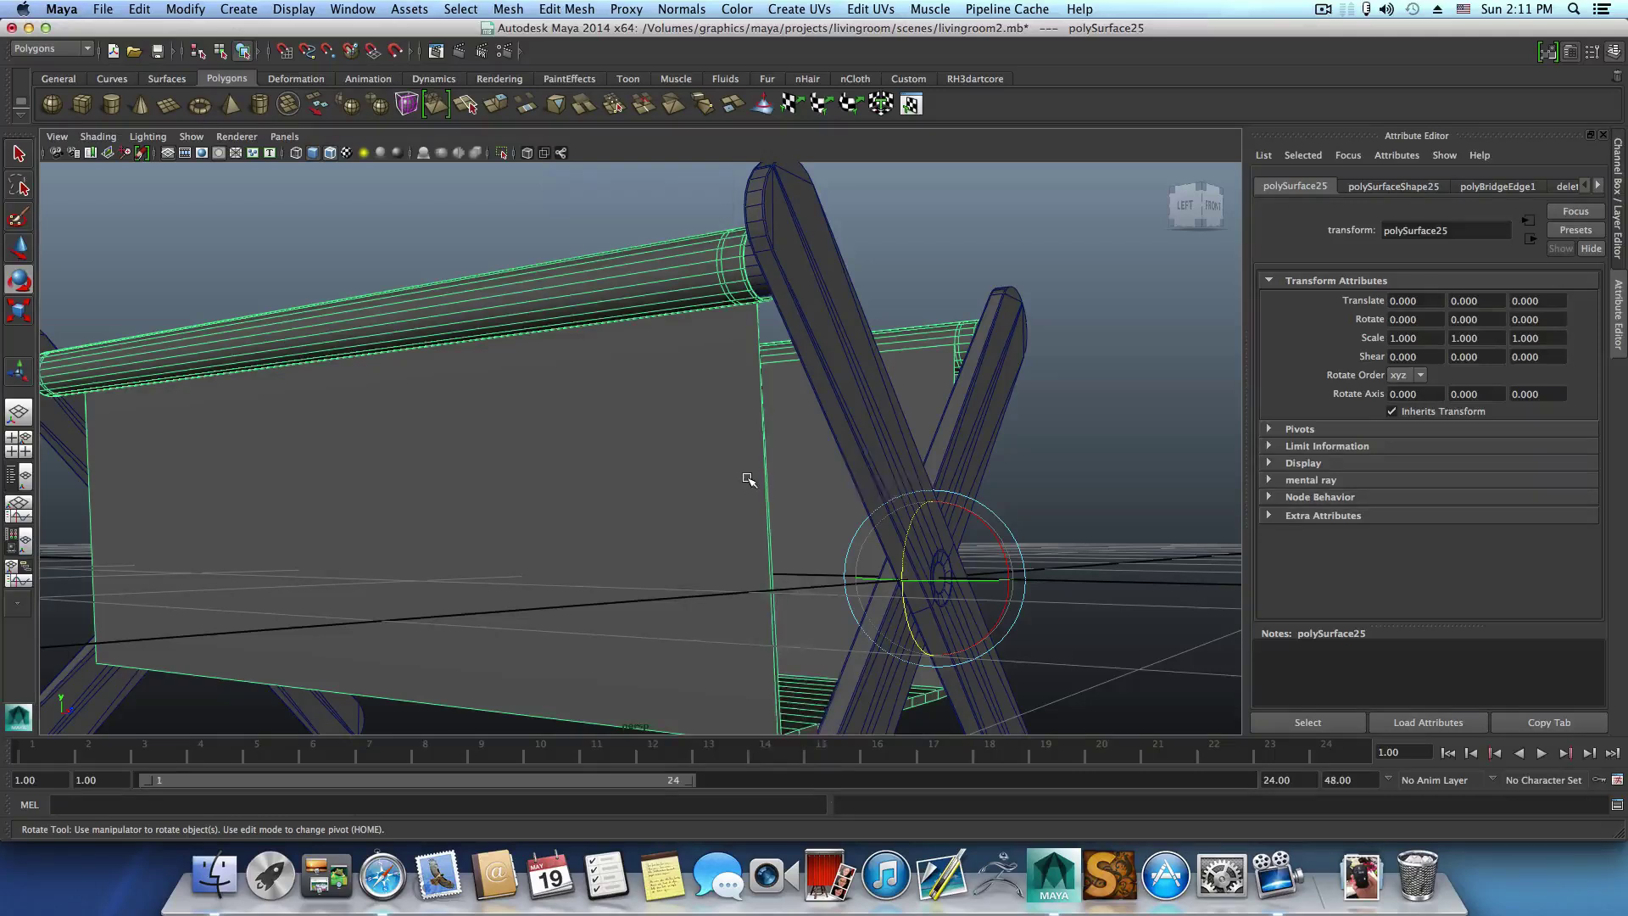
shift+right_drag(749, 479, 678, 492)
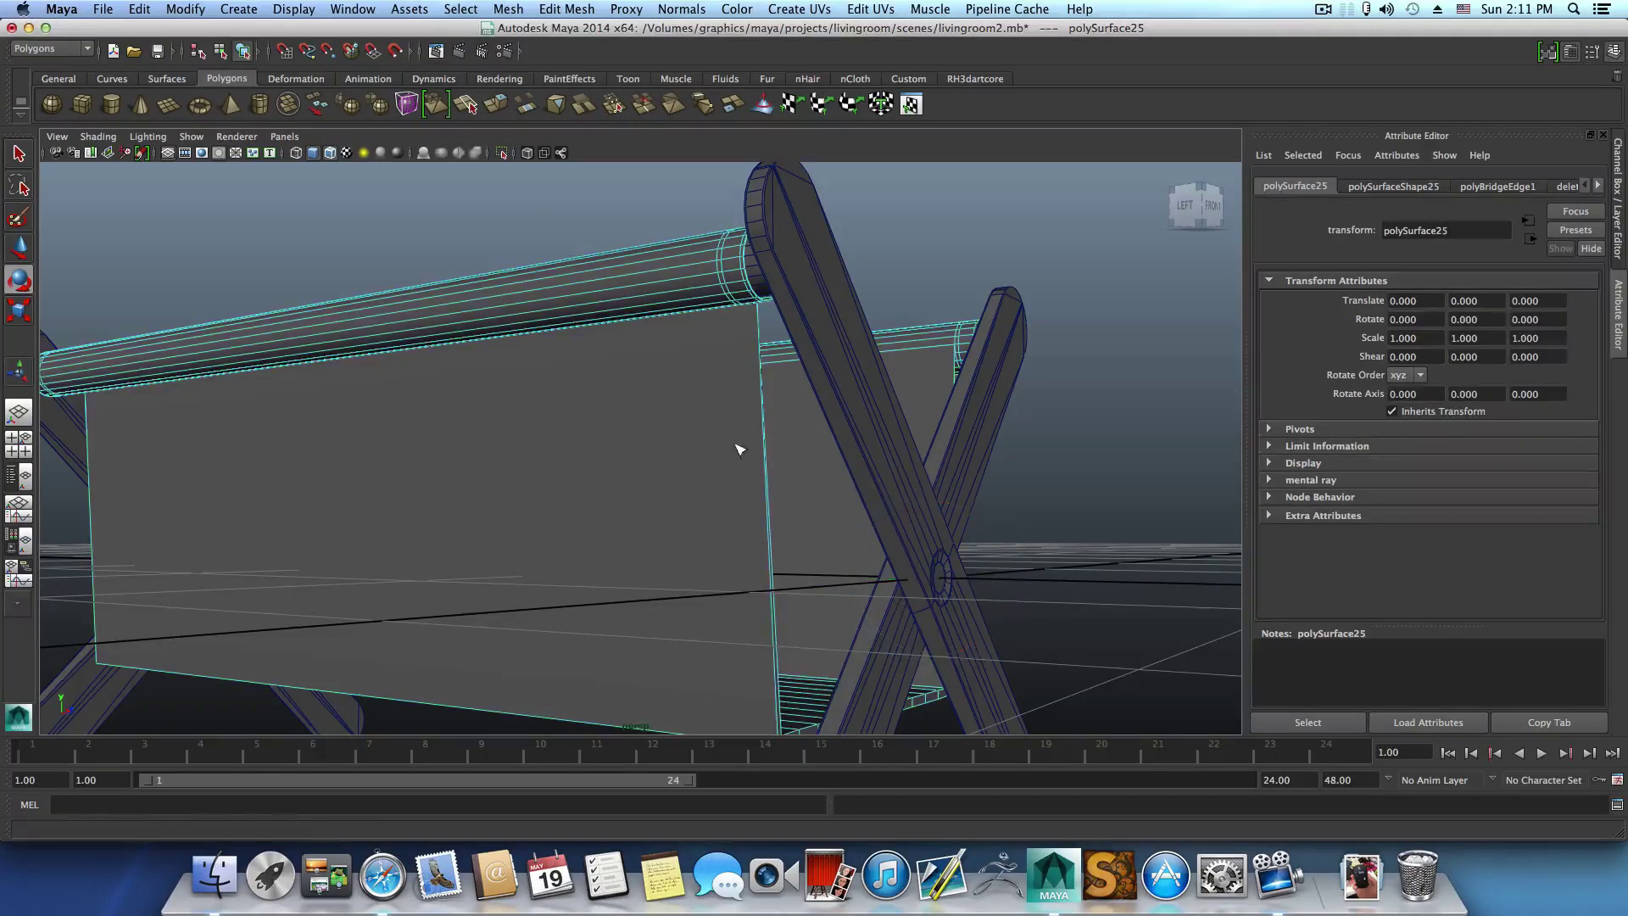
click(761, 327)
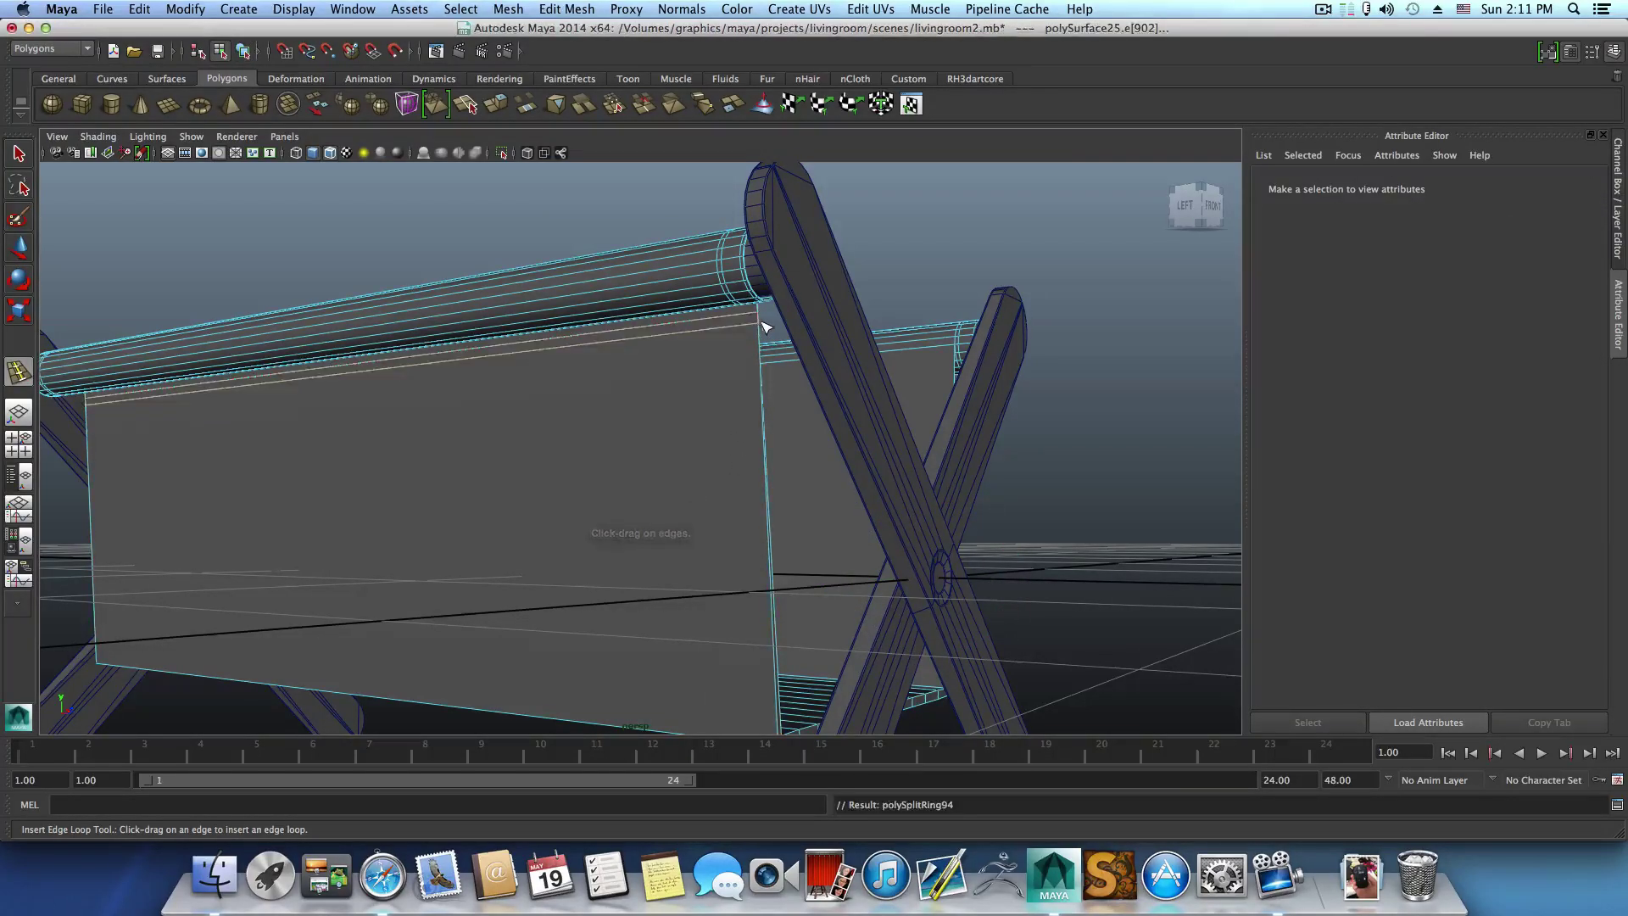
alt+drag(774, 354, 835, 407)
alt+drag(961, 503, 547, 458)
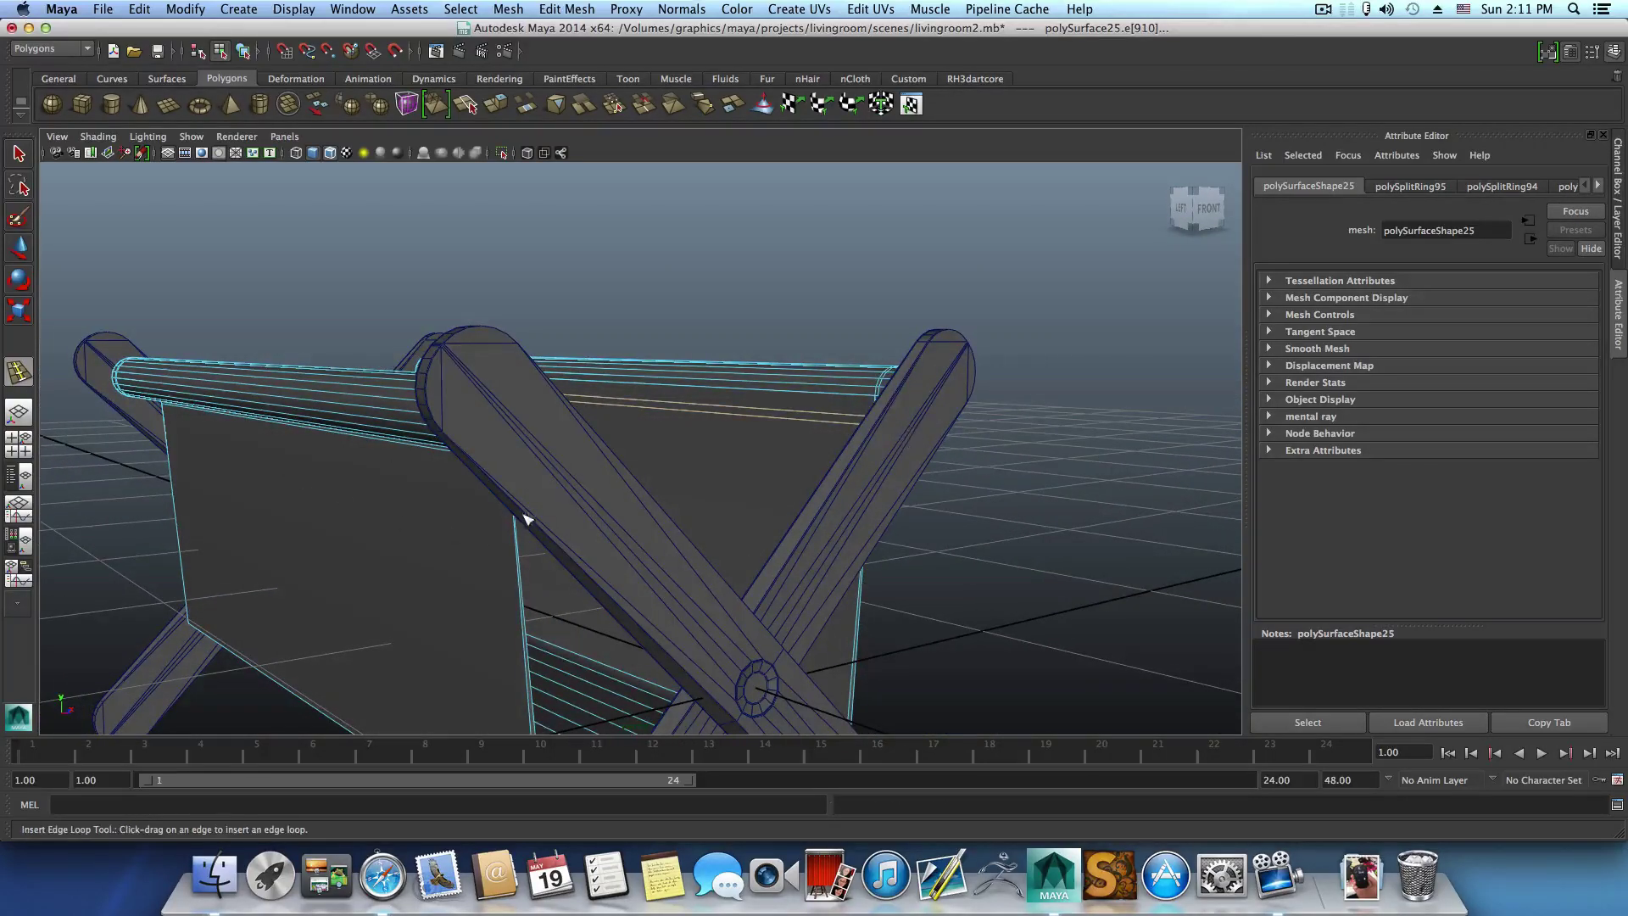
Rotate the new edge loop edges on the right side panel and move them up closer to the pipe.
click(16, 312)
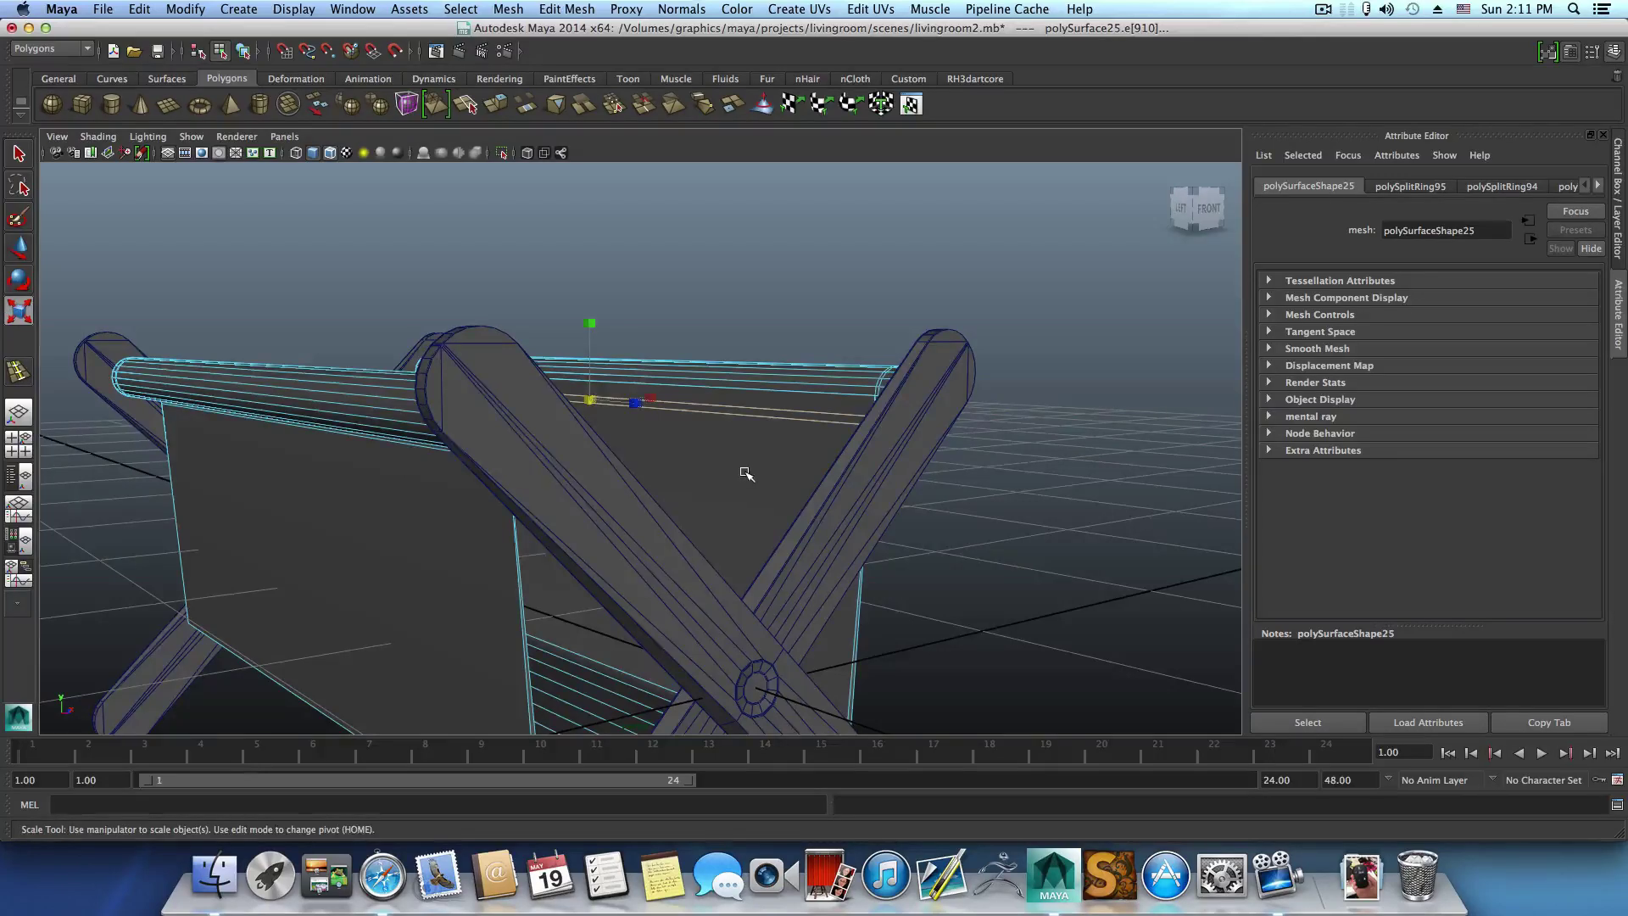
alt+drag(746, 474, 546, 428)
key(e)
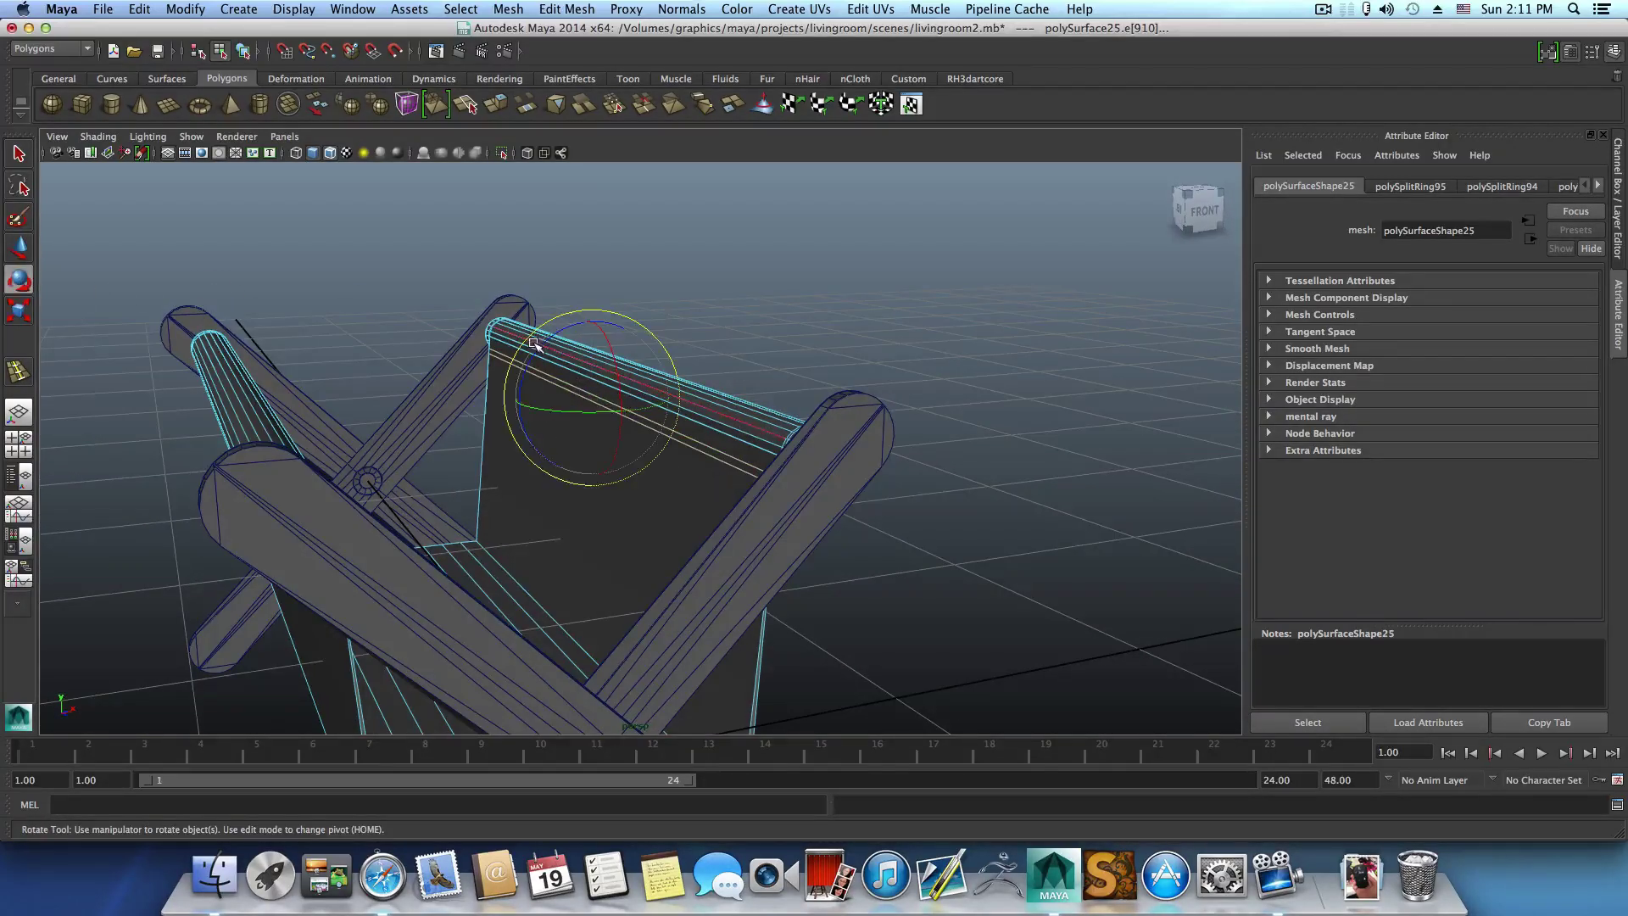
alt+drag(537, 382, 702, 524)
alt+middle_drag(702, 524, 597, 422)
scroll(828, 534, up, 4)
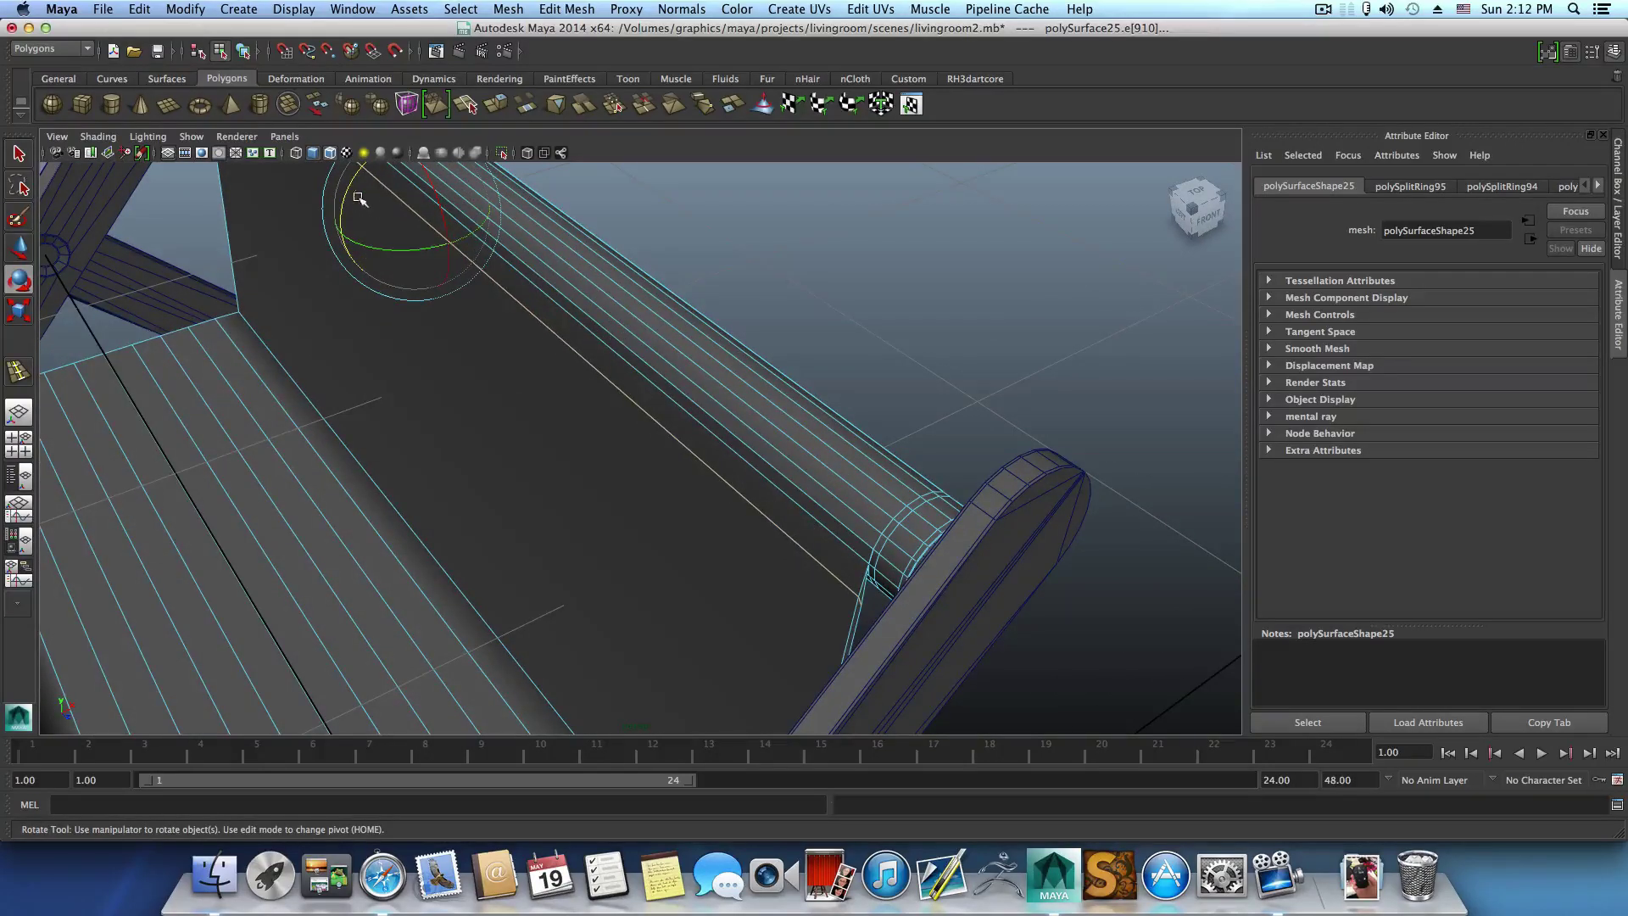
drag(347, 195, 421, 226)
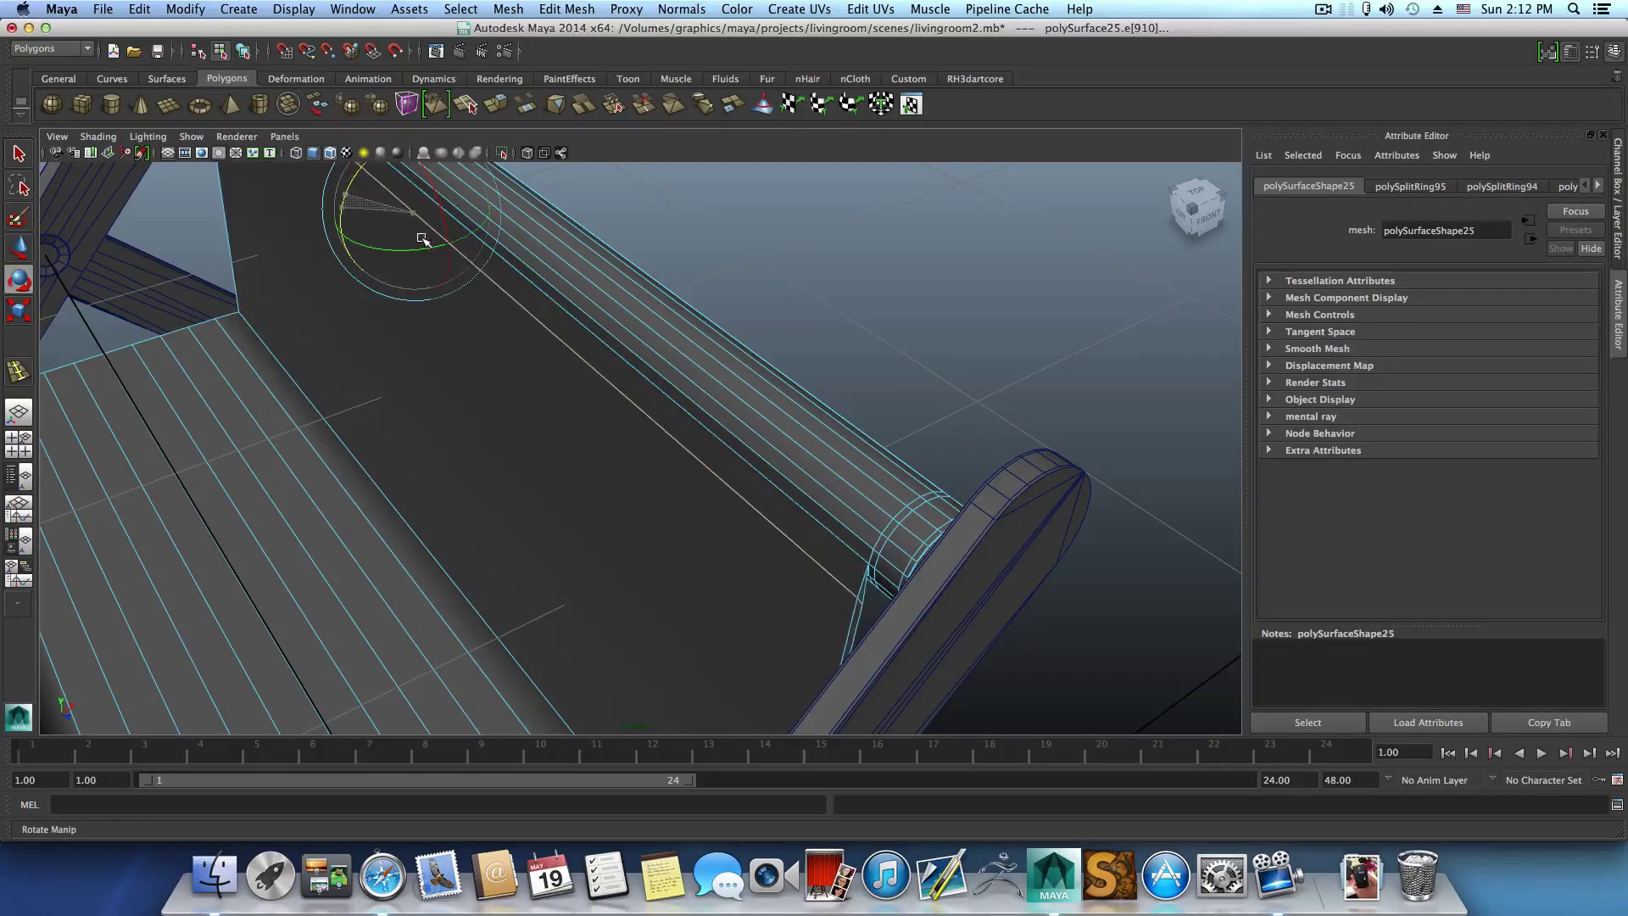
mouse_move(509, 436)
alt+mouse_down()
mouse_move(494, 432)
mouse_move(506, 444)
alt+mouse_up()
key(w)
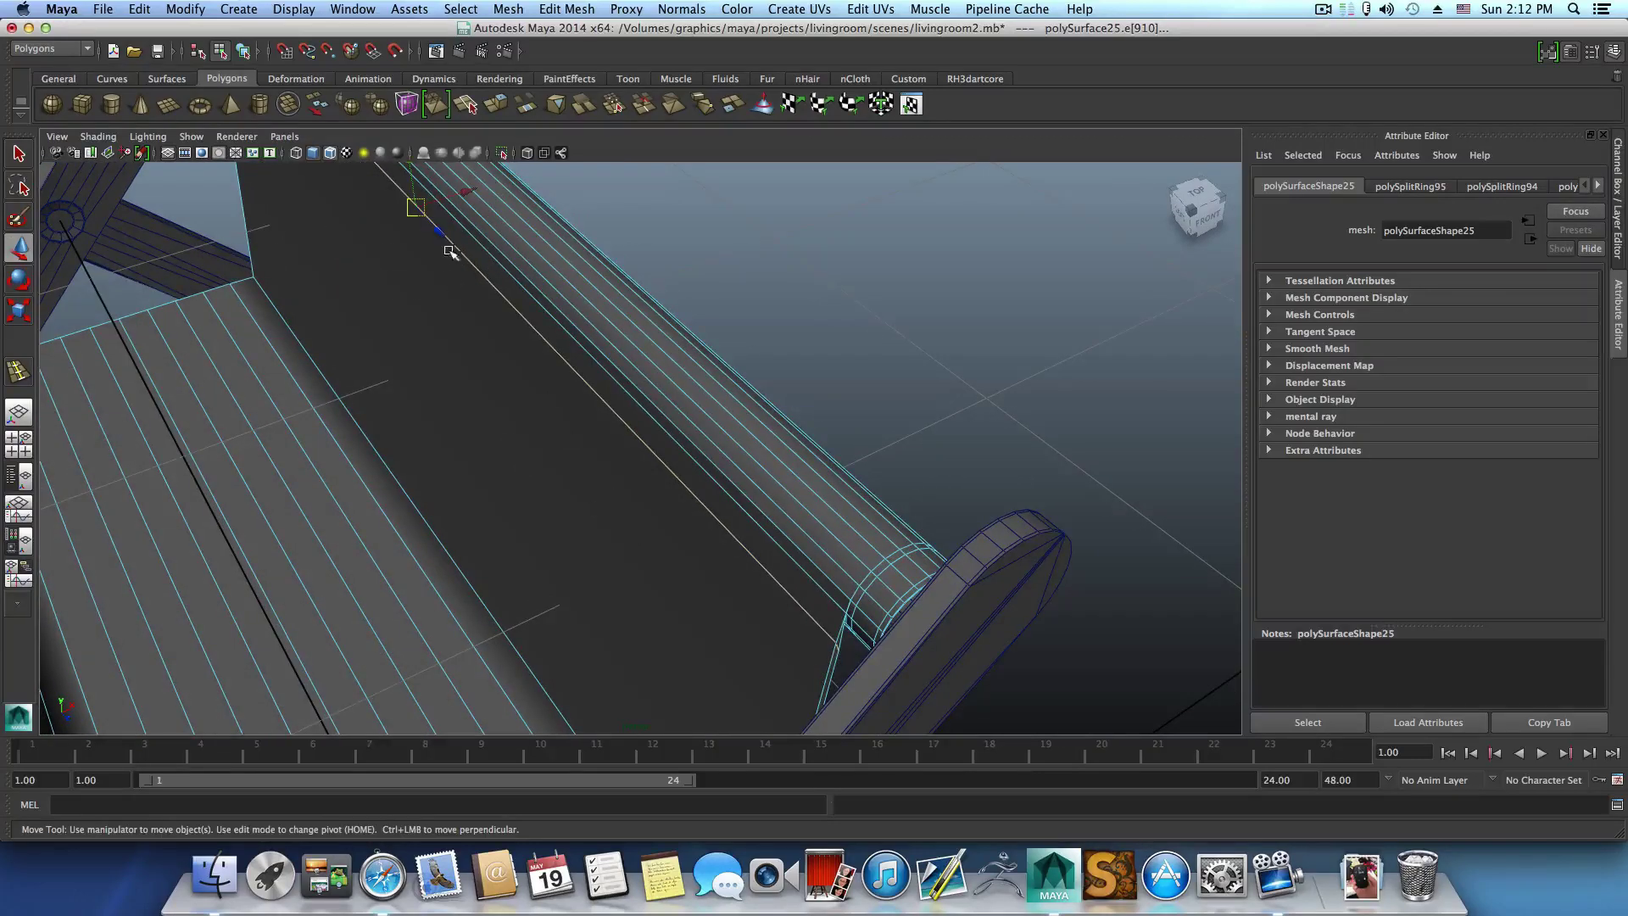
drag(417, 176, 450, 174)
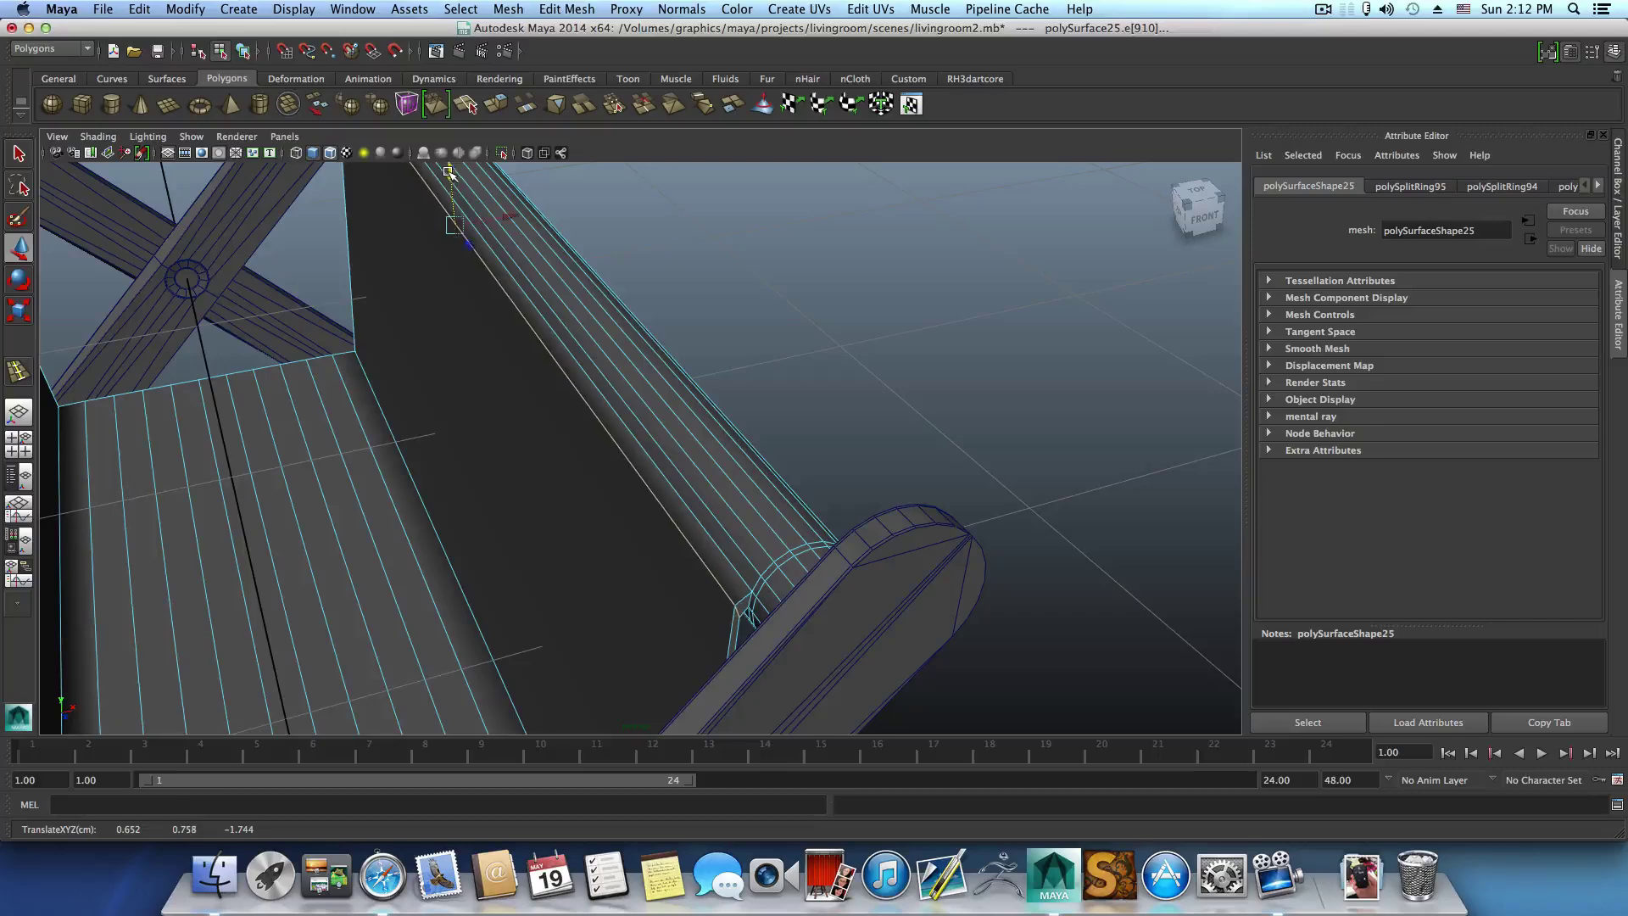
Select the matching upper edge loop edges on the left side panel and rotate them to tilt with the panel.
alt+drag(509, 318, 497, 242)
alt+drag(476, 296, 431, 327)
alt+middle_drag(431, 327, 552, 289)
double_click(105, 295)
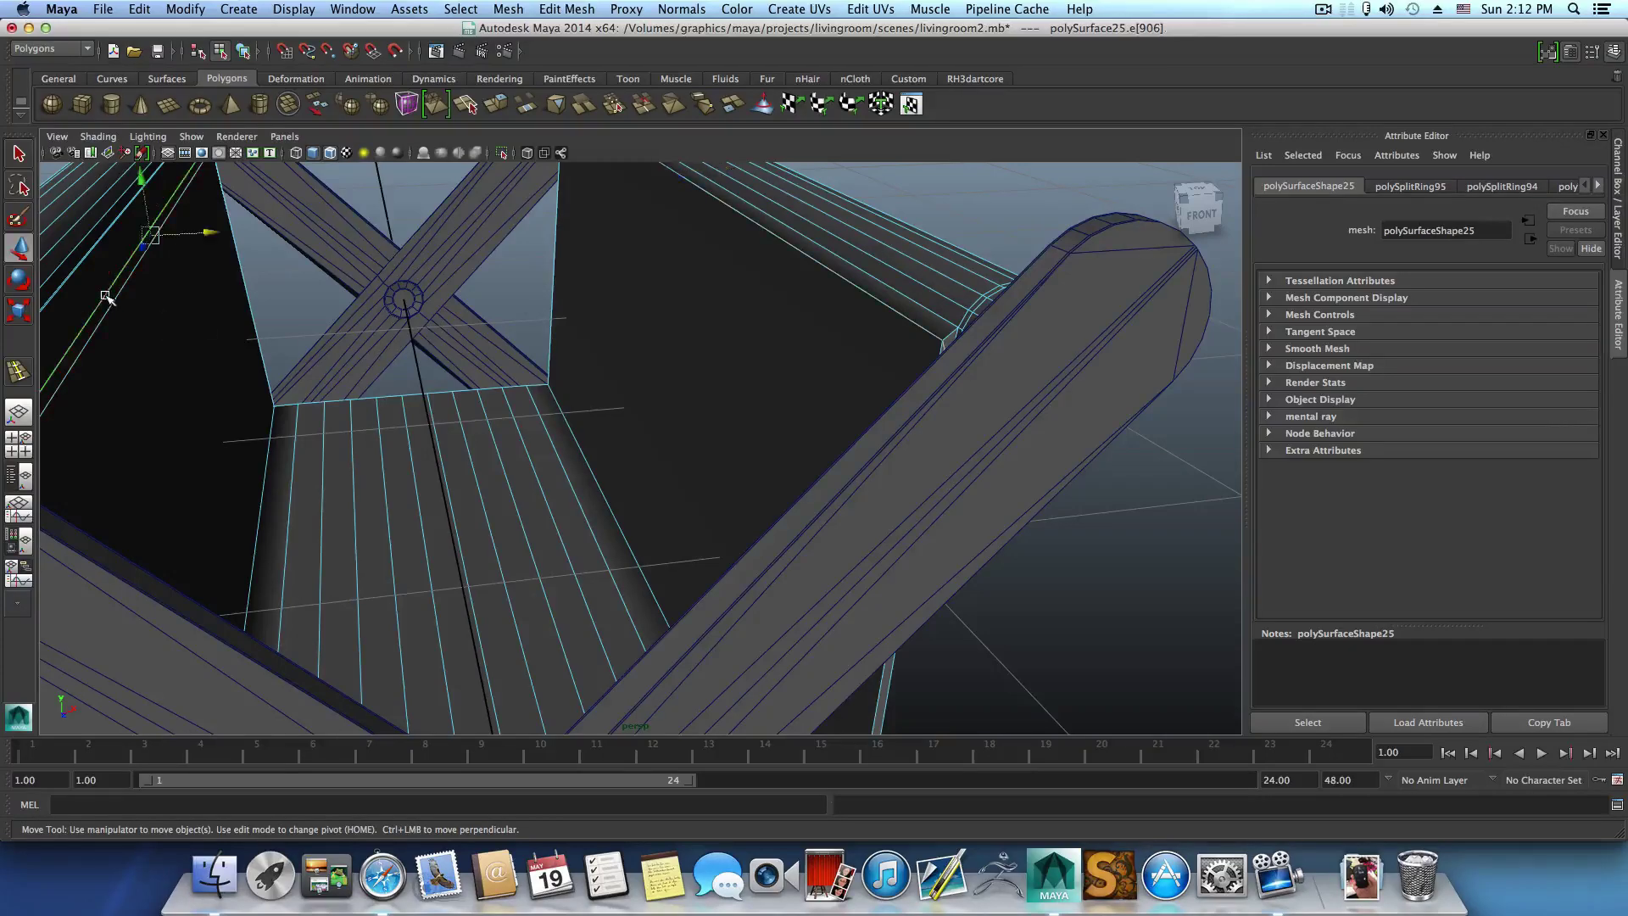
alt+drag(309, 374, 407, 448)
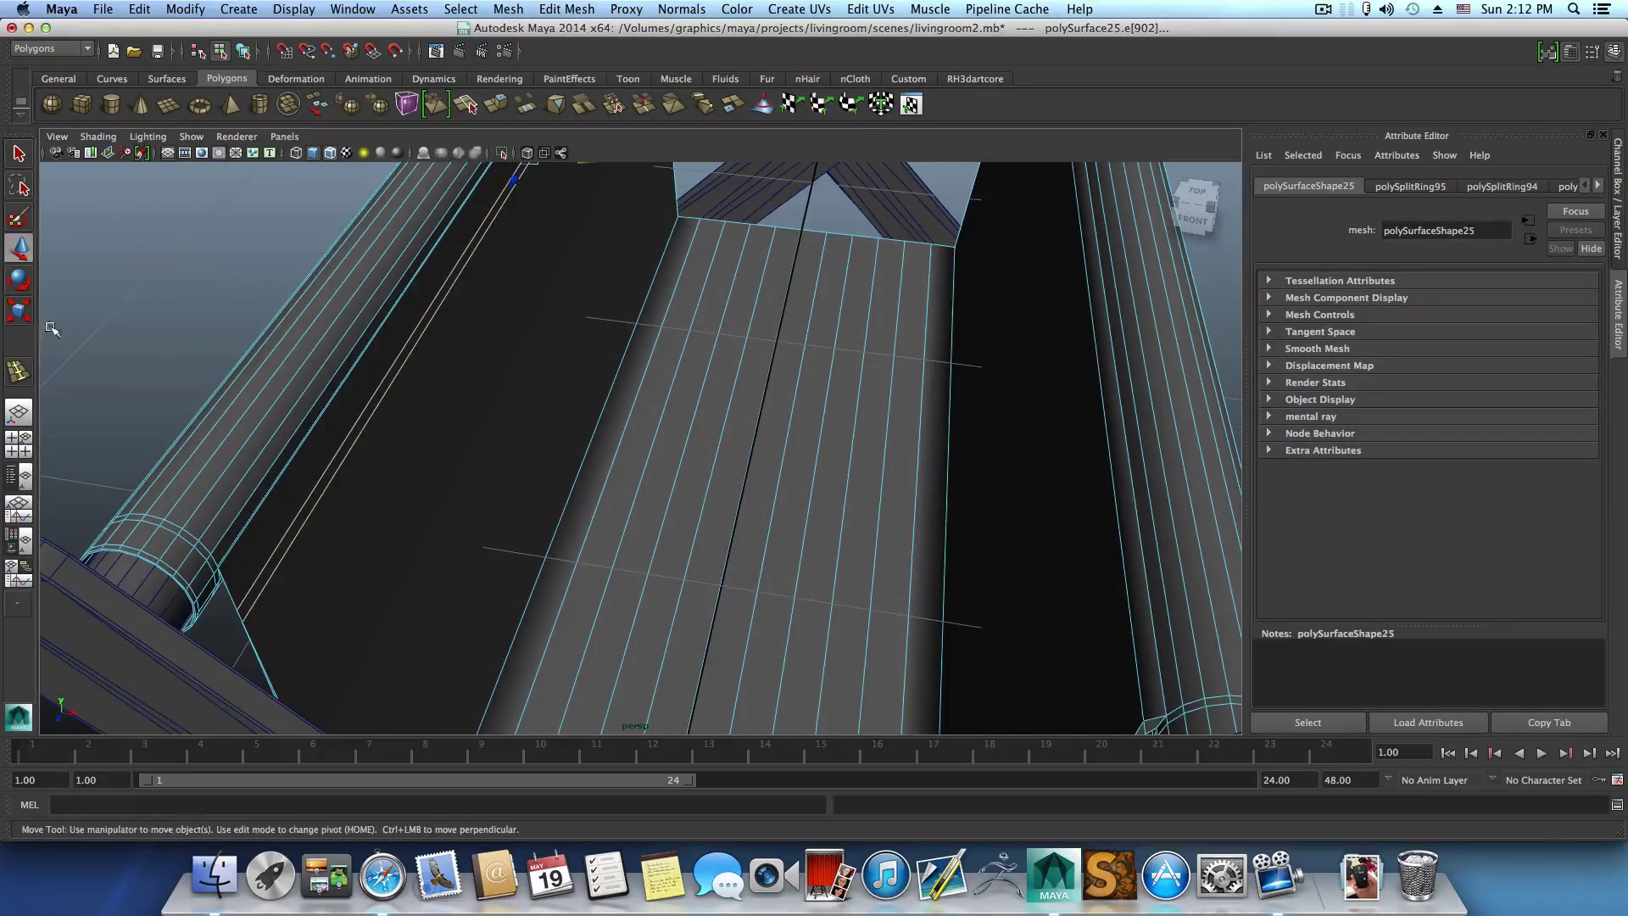
click(19, 279)
alt+middle_drag(602, 249, 606, 259)
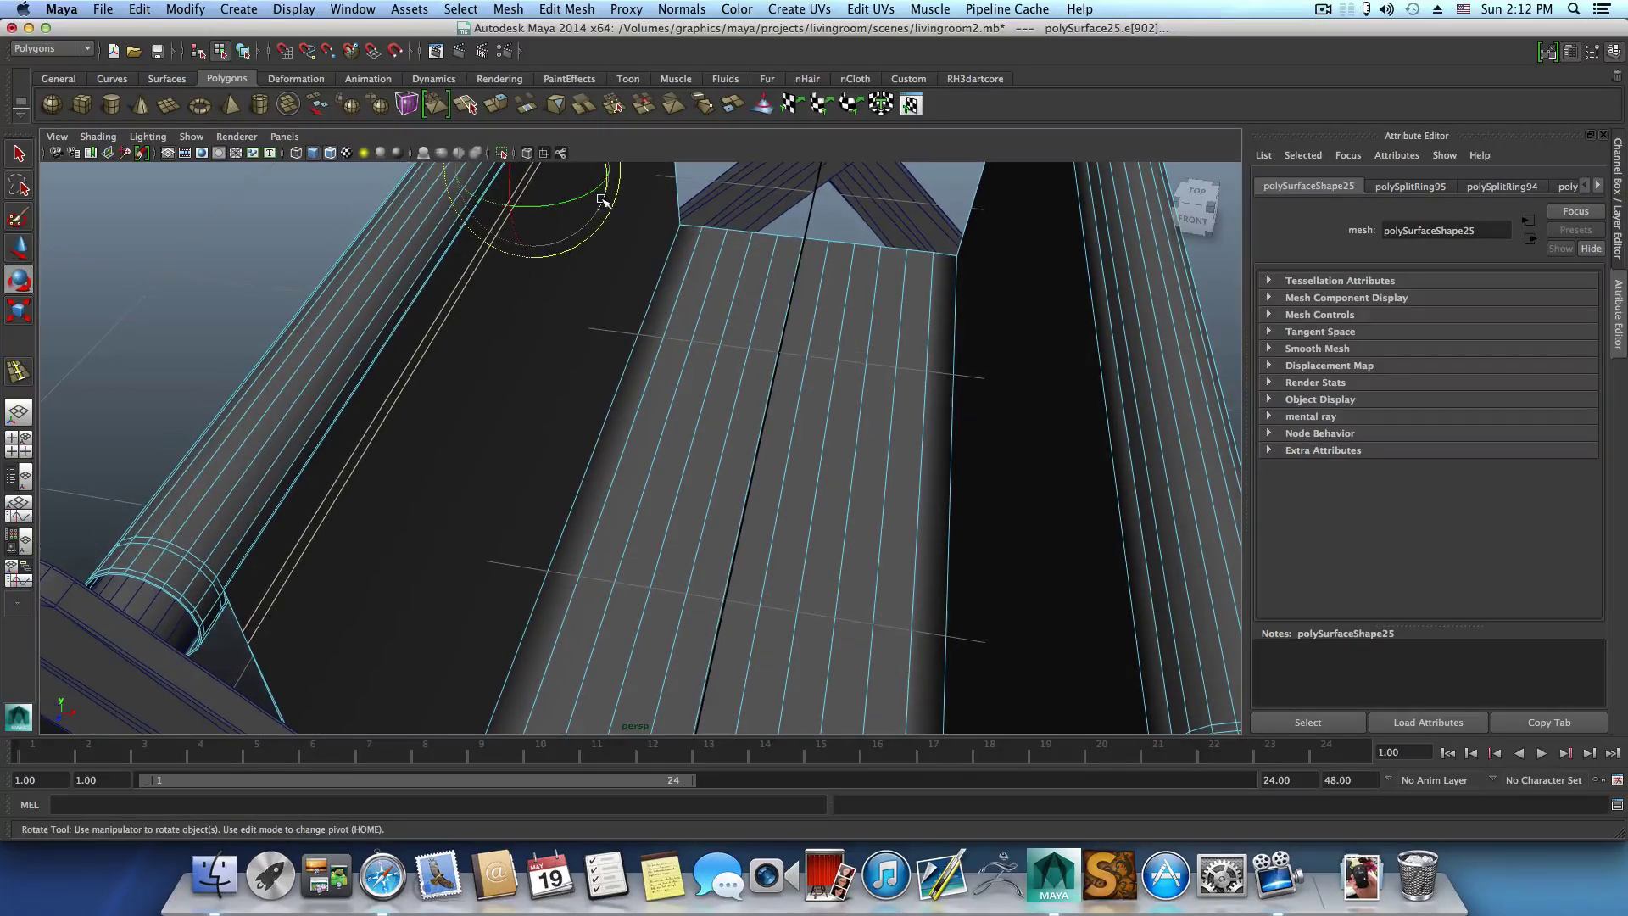
mouse_move(602, 198)
mouse_down()
mouse_move(596, 161)
mouse_move(598, 183)
mouse_up()
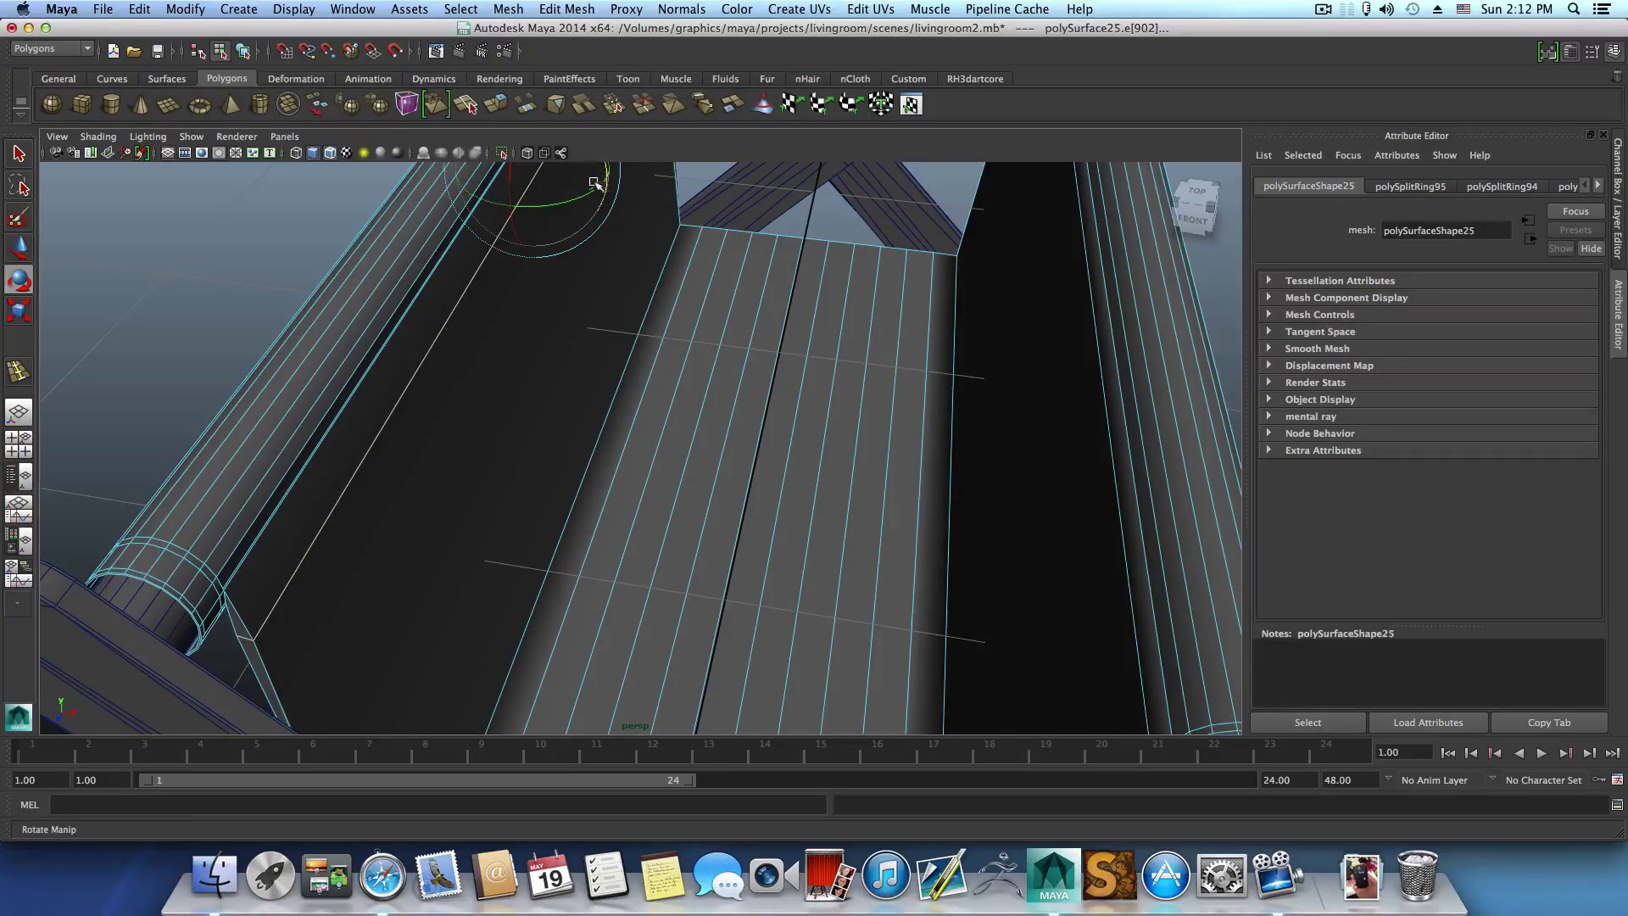
drag(604, 195, 549, 146)
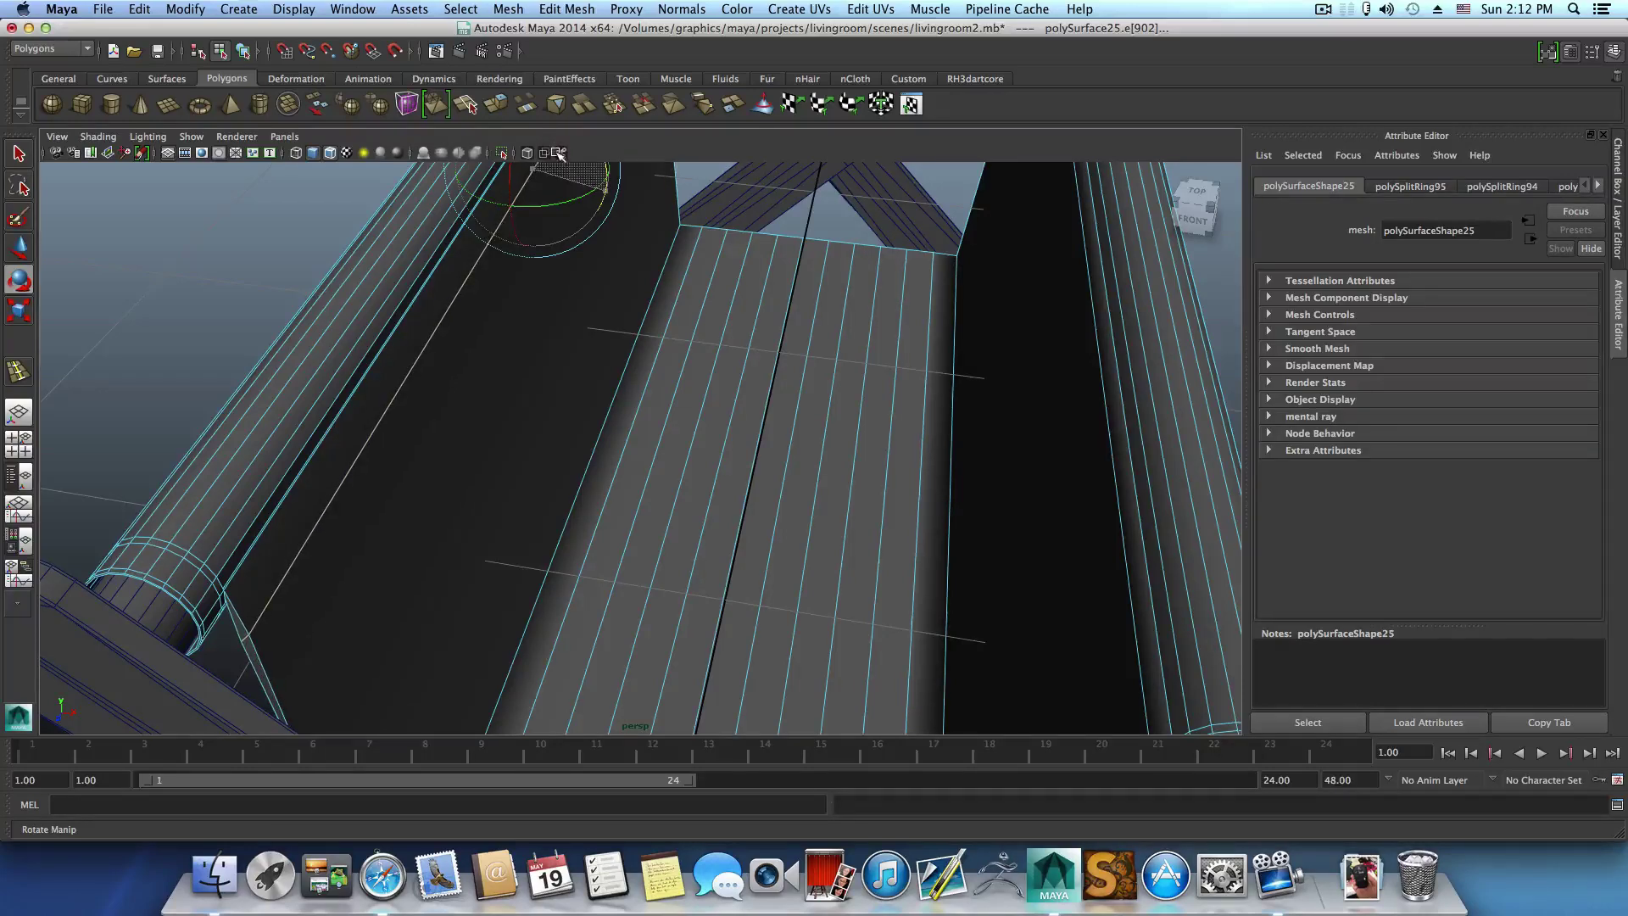
Move the left panel's upper edges up toward the pipe and fine-tune their rotation.
key(w)
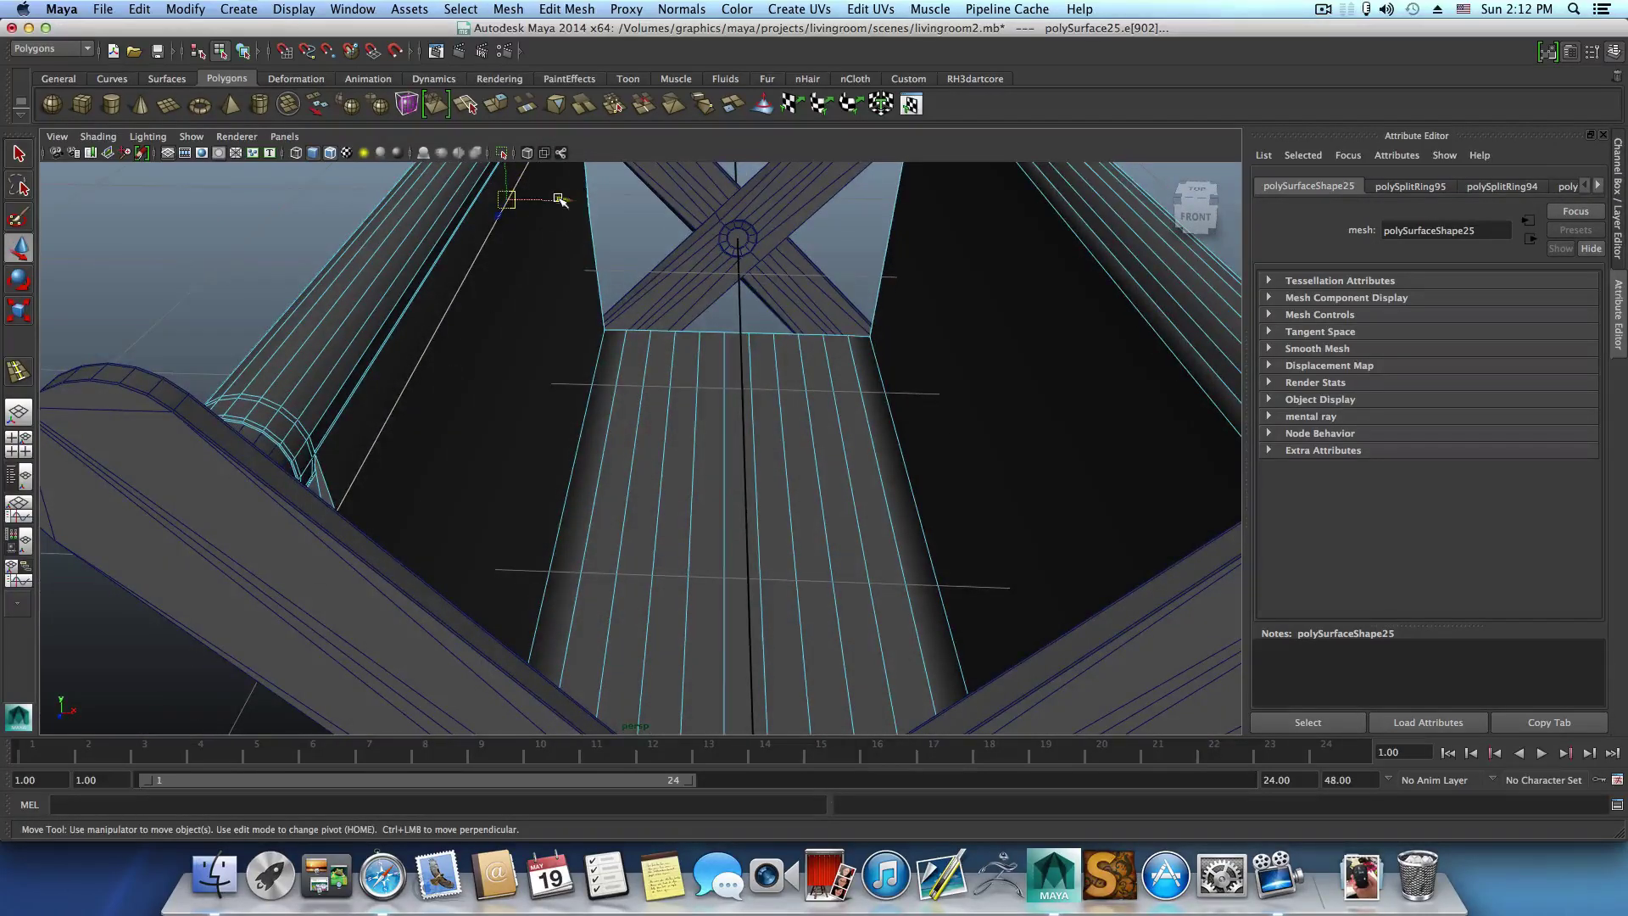
drag(560, 199, 511, 149)
key(e)
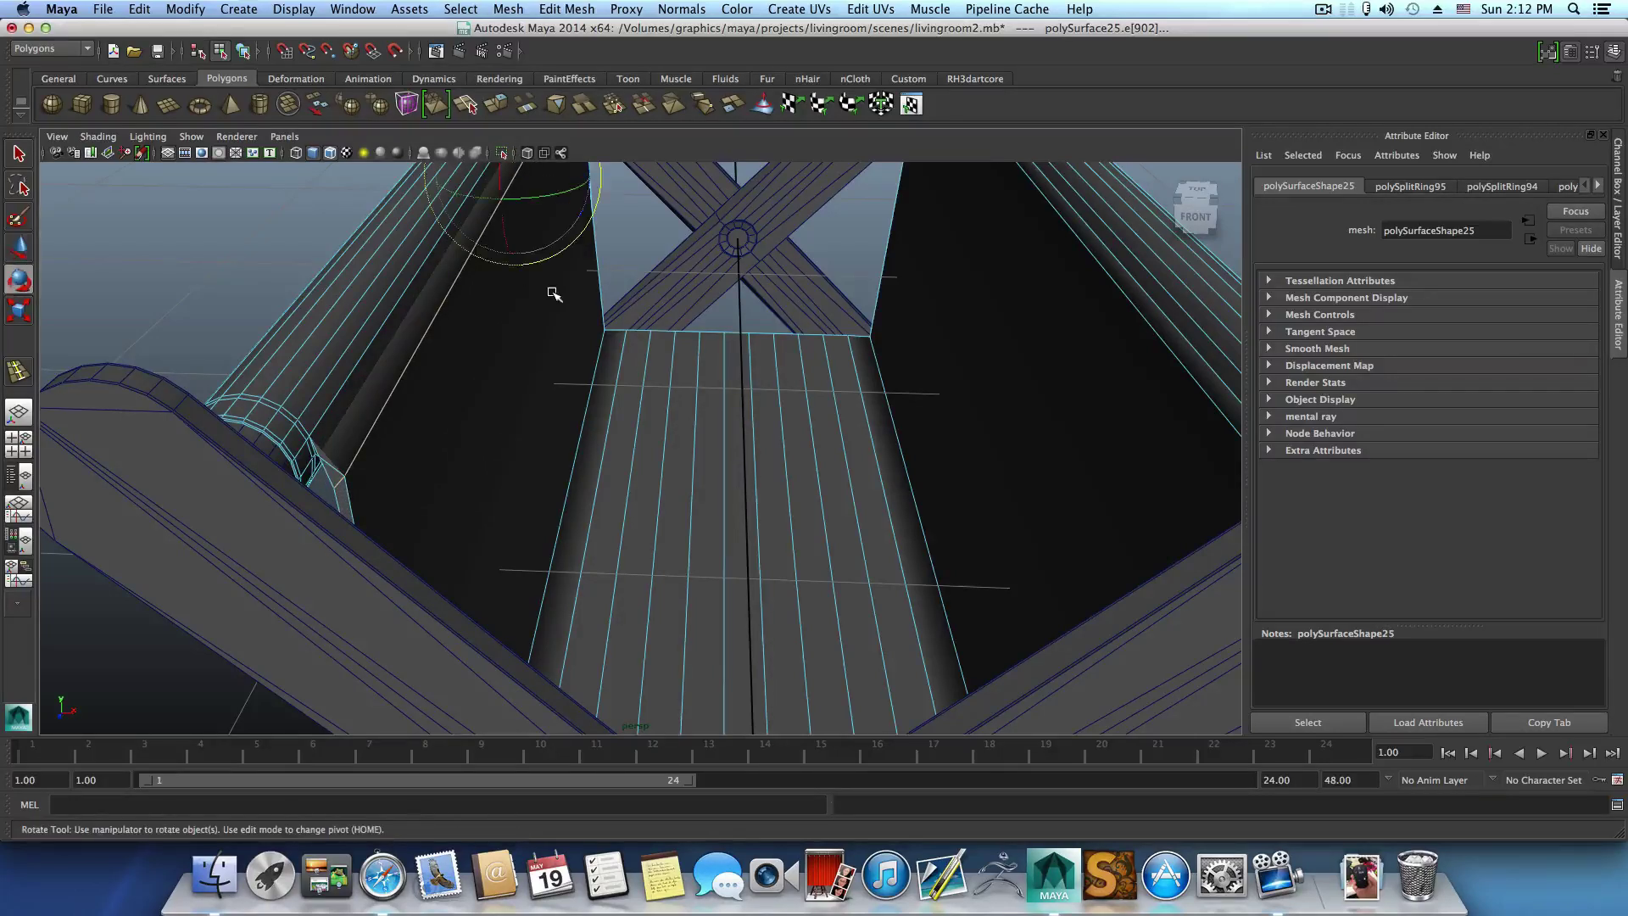
drag(582, 204, 487, 196)
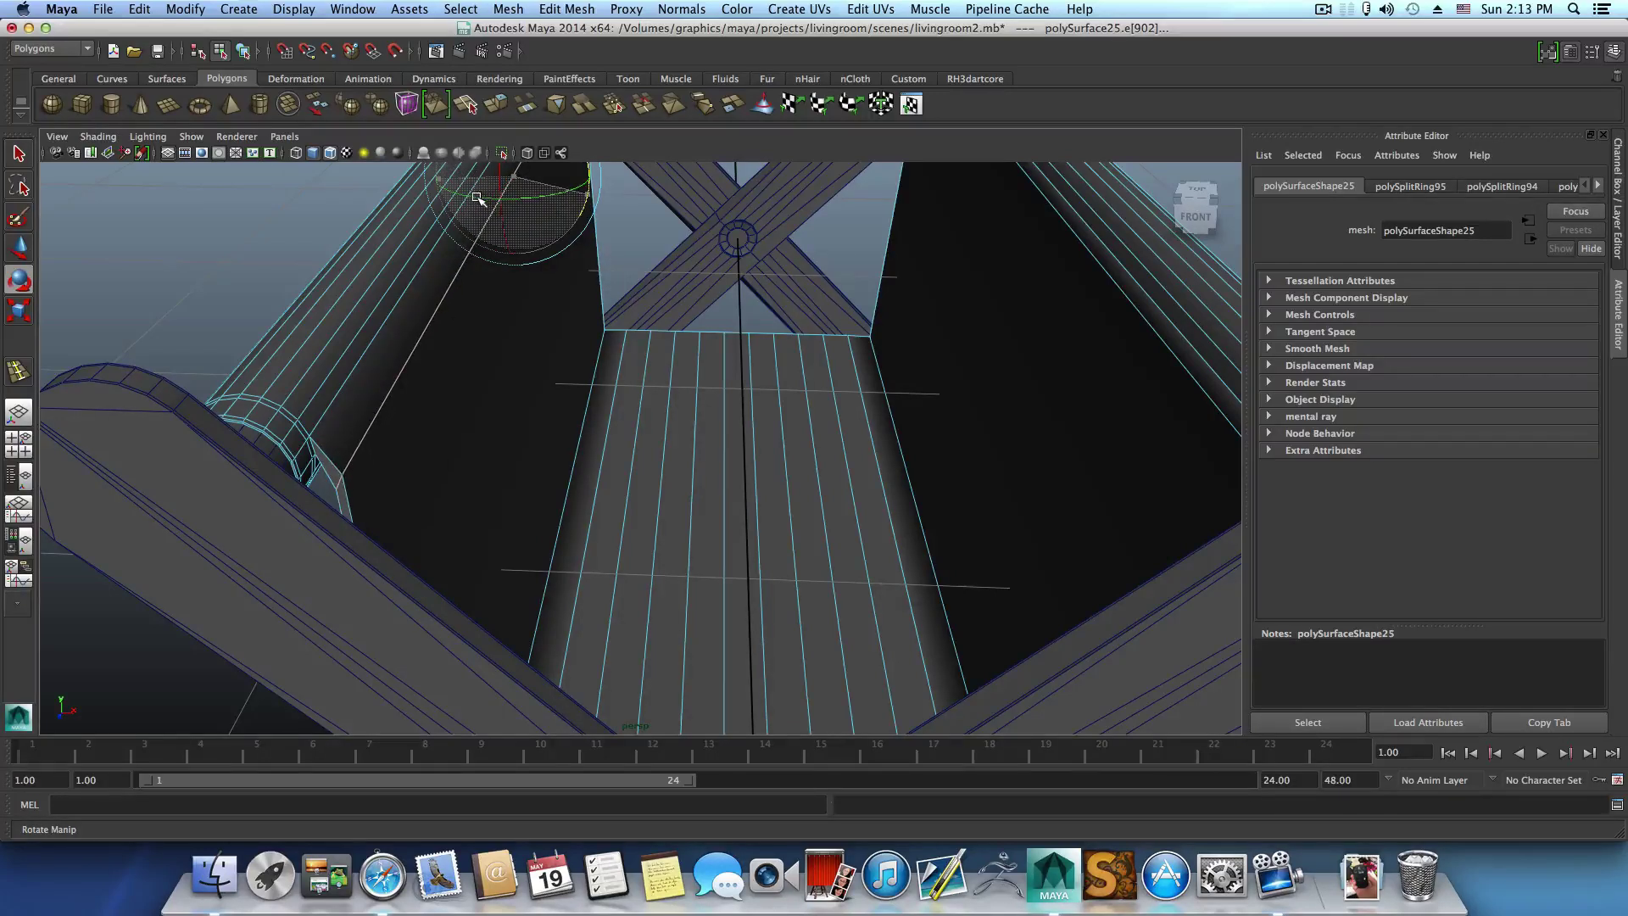
drag(477, 198, 557, 212)
key(w)
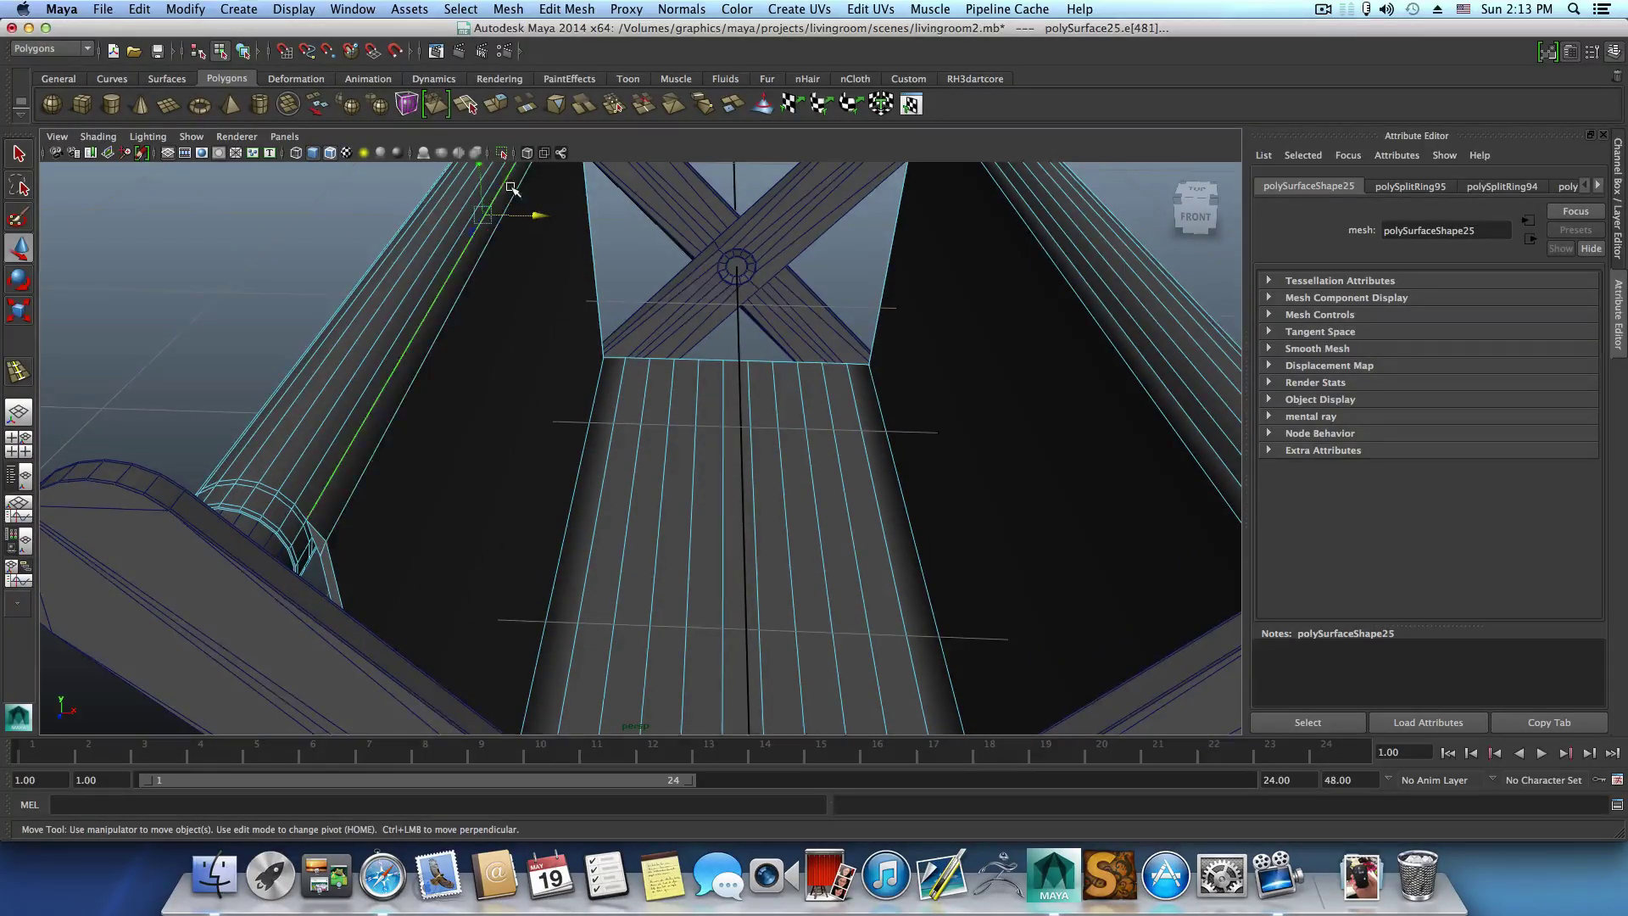
Select the outermost bottom vertices on both sides of the sling and raise them to slope its lower corners.
alt+drag(511, 189, 758, 527)
right_drag(849, 529, 848, 591)
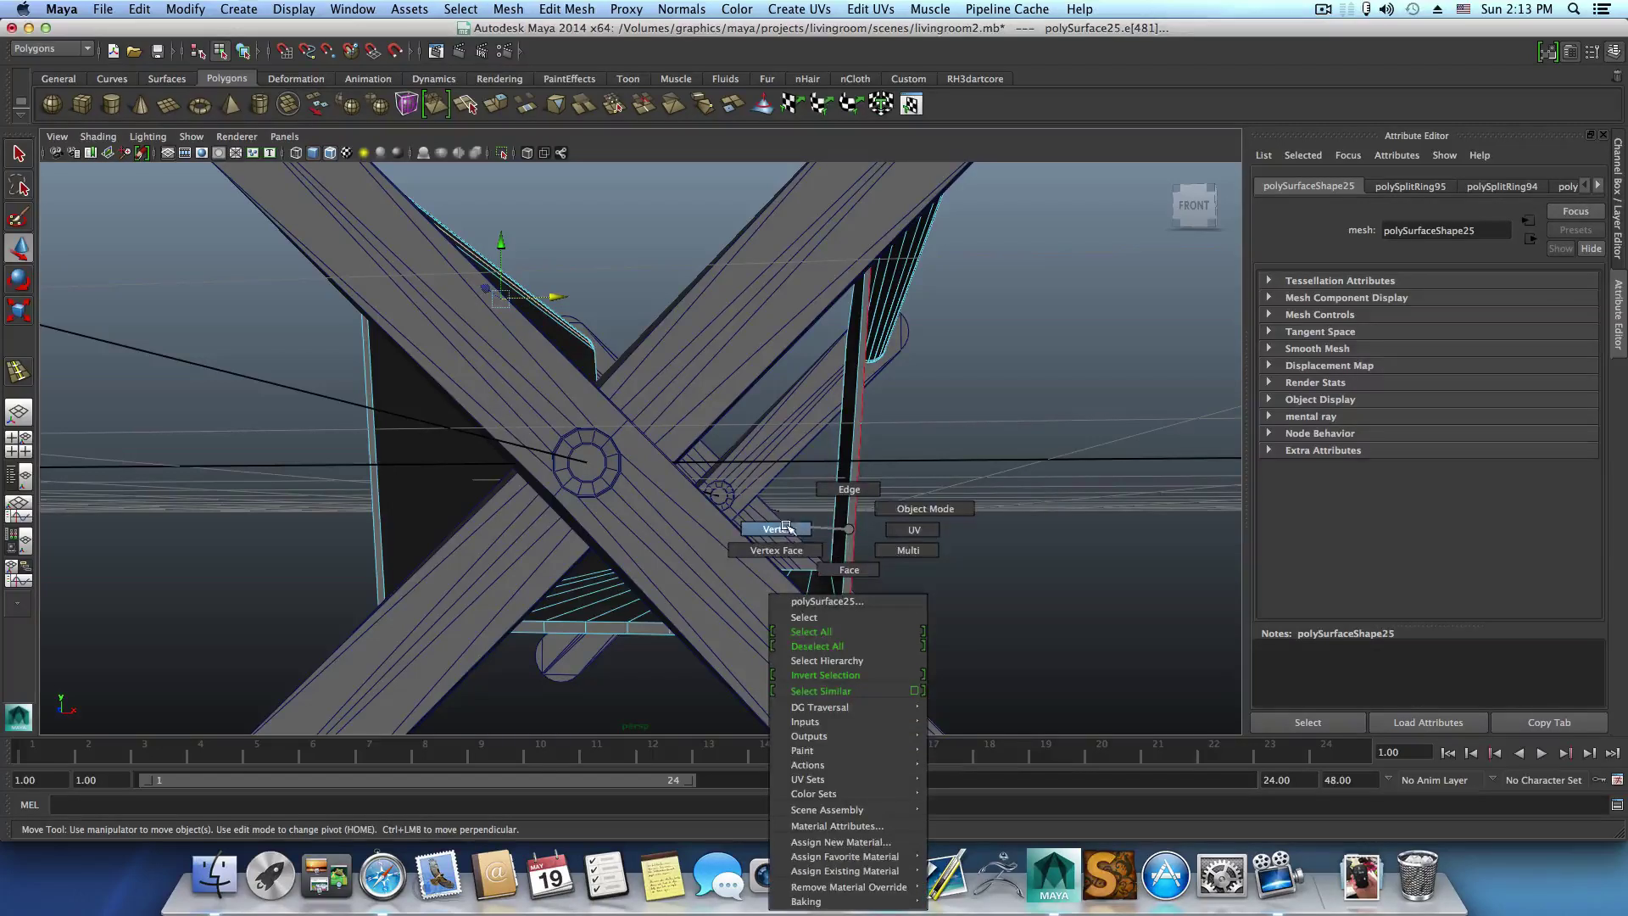
right_drag(786, 528, 787, 528)
drag(871, 682, 871, 683)
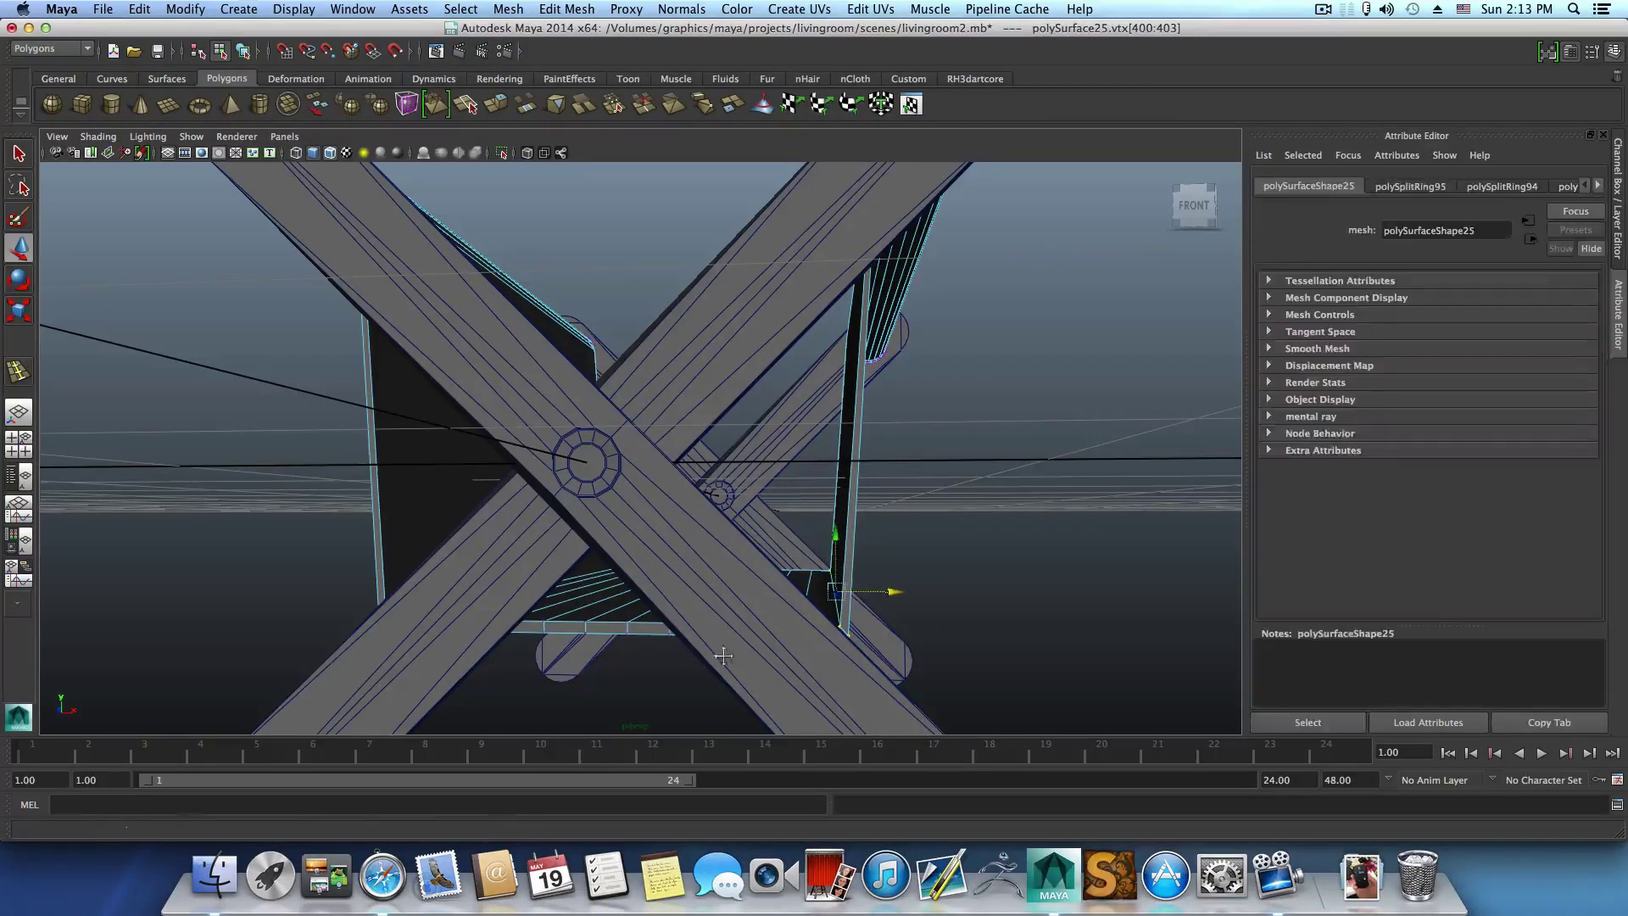
alt+drag(723, 654, 654, 670)
drag(793, 525, 698, 476)
alt+right_drag(697, 476, 726, 418)
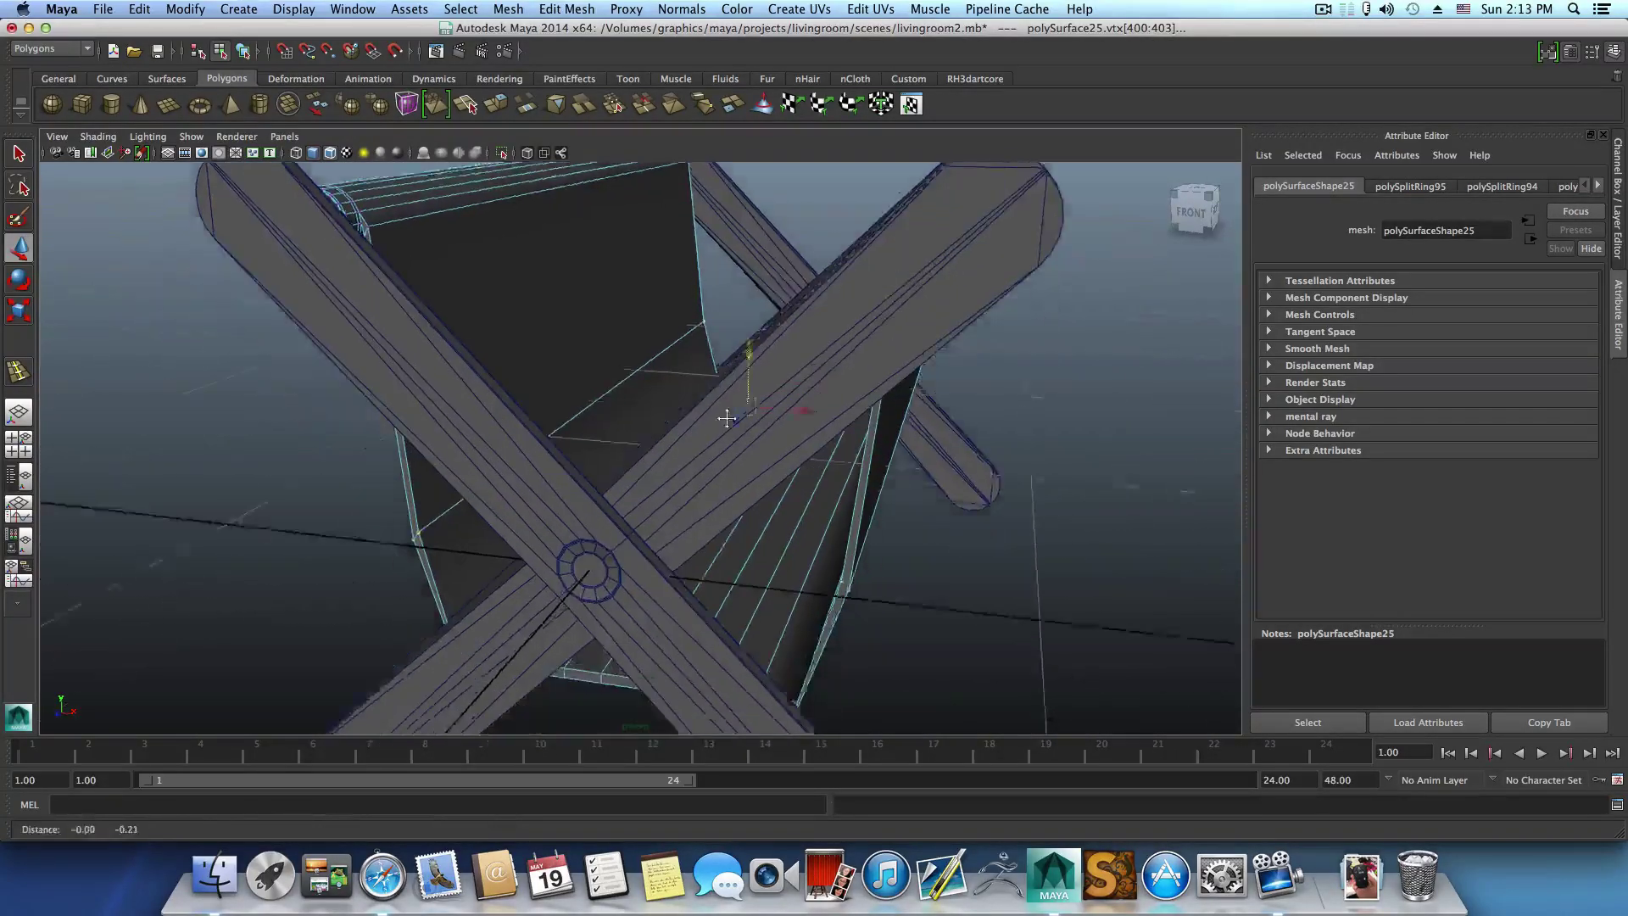
Select the bottom-edge vertices at both ends of the sling, leave out the outer corner ones, and lower the rest slightly.
alt+drag(726, 417, 742, 474)
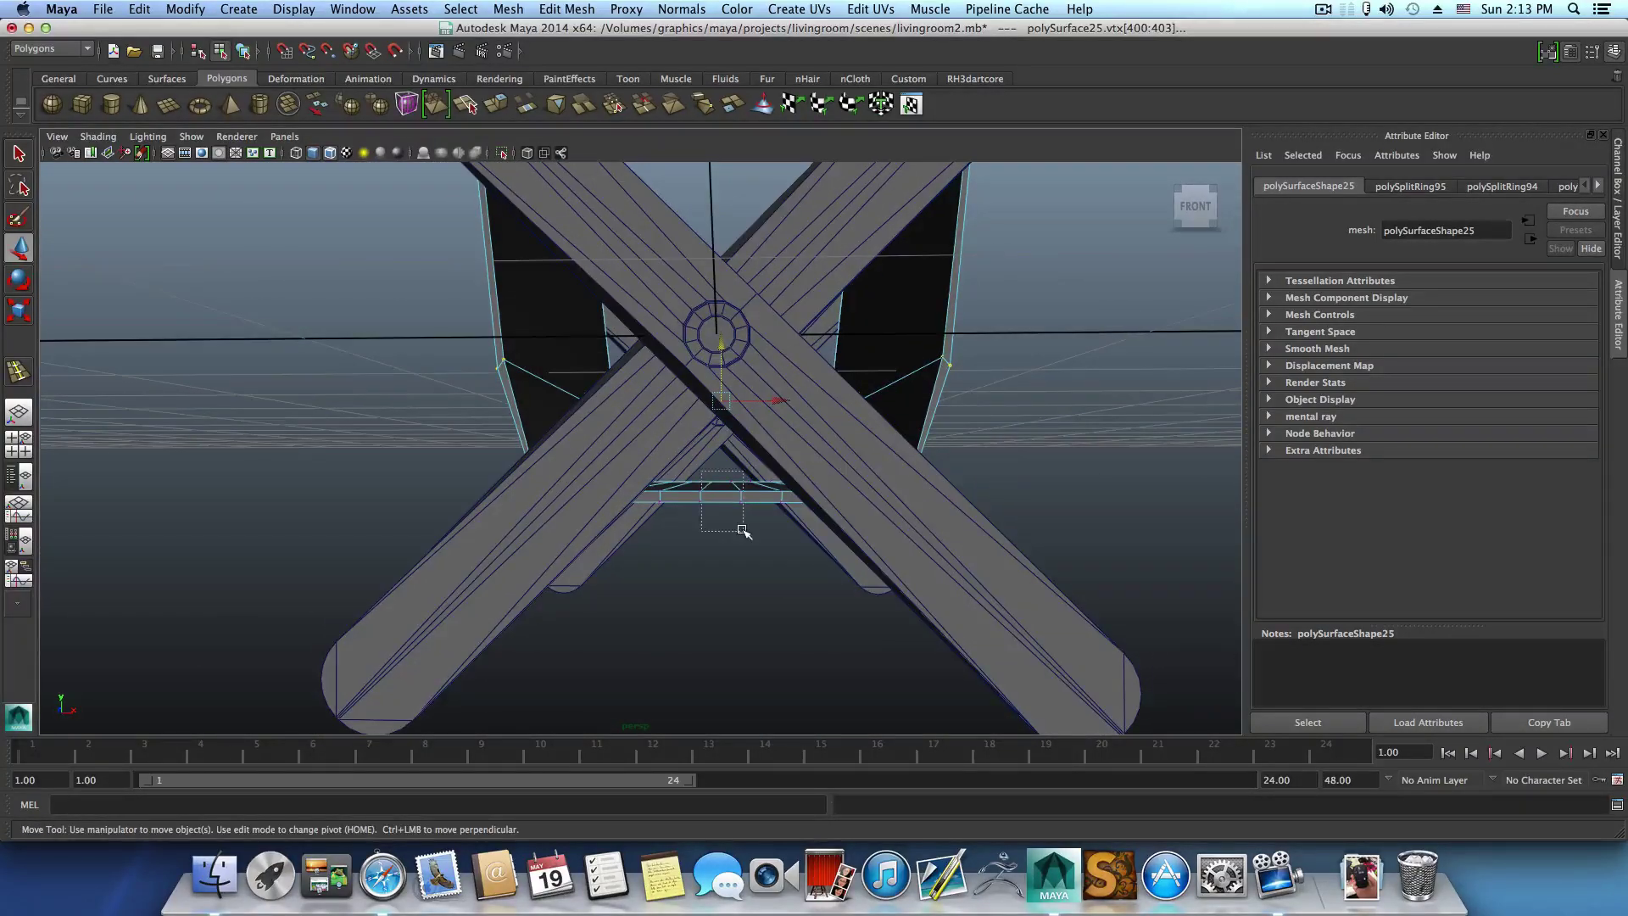
drag(742, 530, 662, 451)
scroll(661, 450, down, 3)
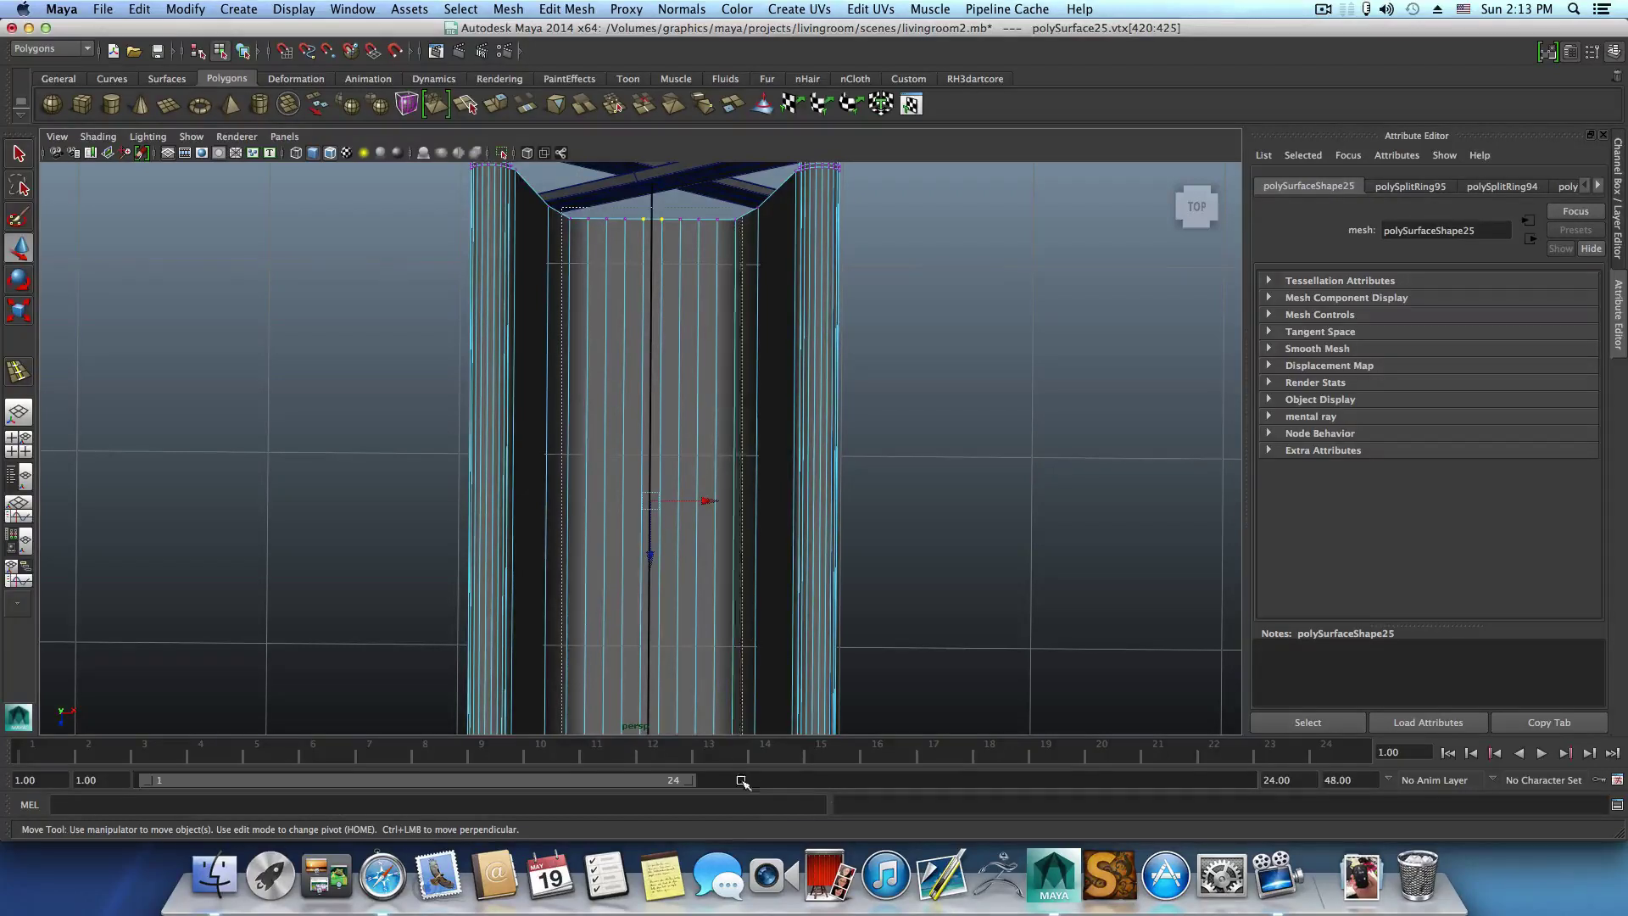
alt+drag(699, 581, 649, 465)
alt+drag(694, 407, 689, 363)
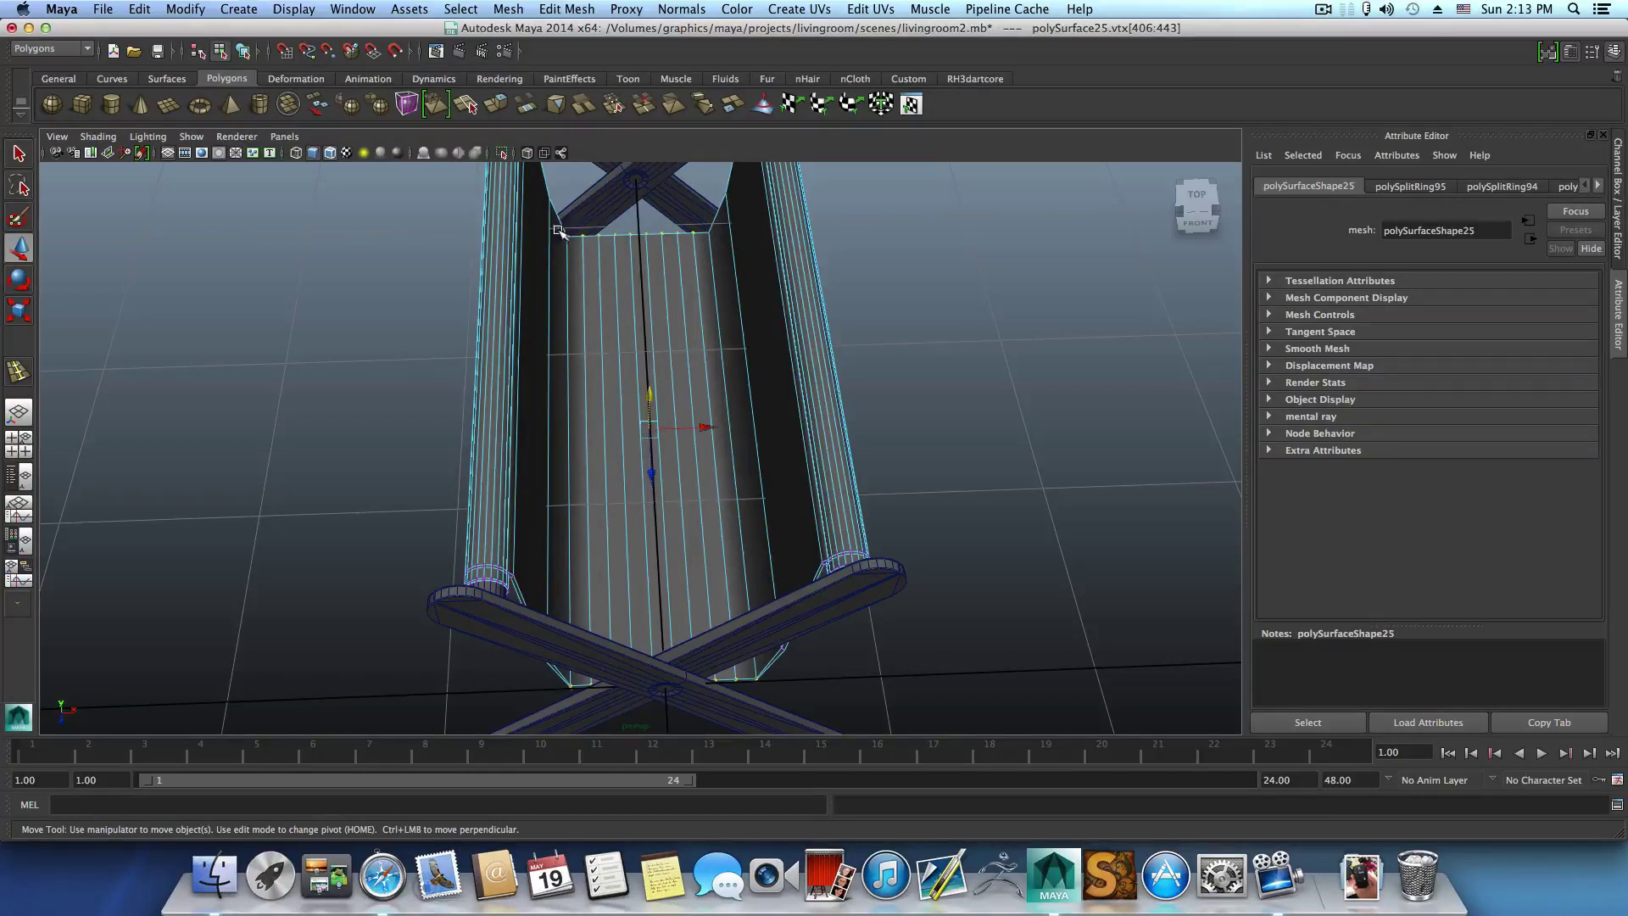
shift+drag(570, 265, 572, 266)
alt+drag(574, 433, 558, 556)
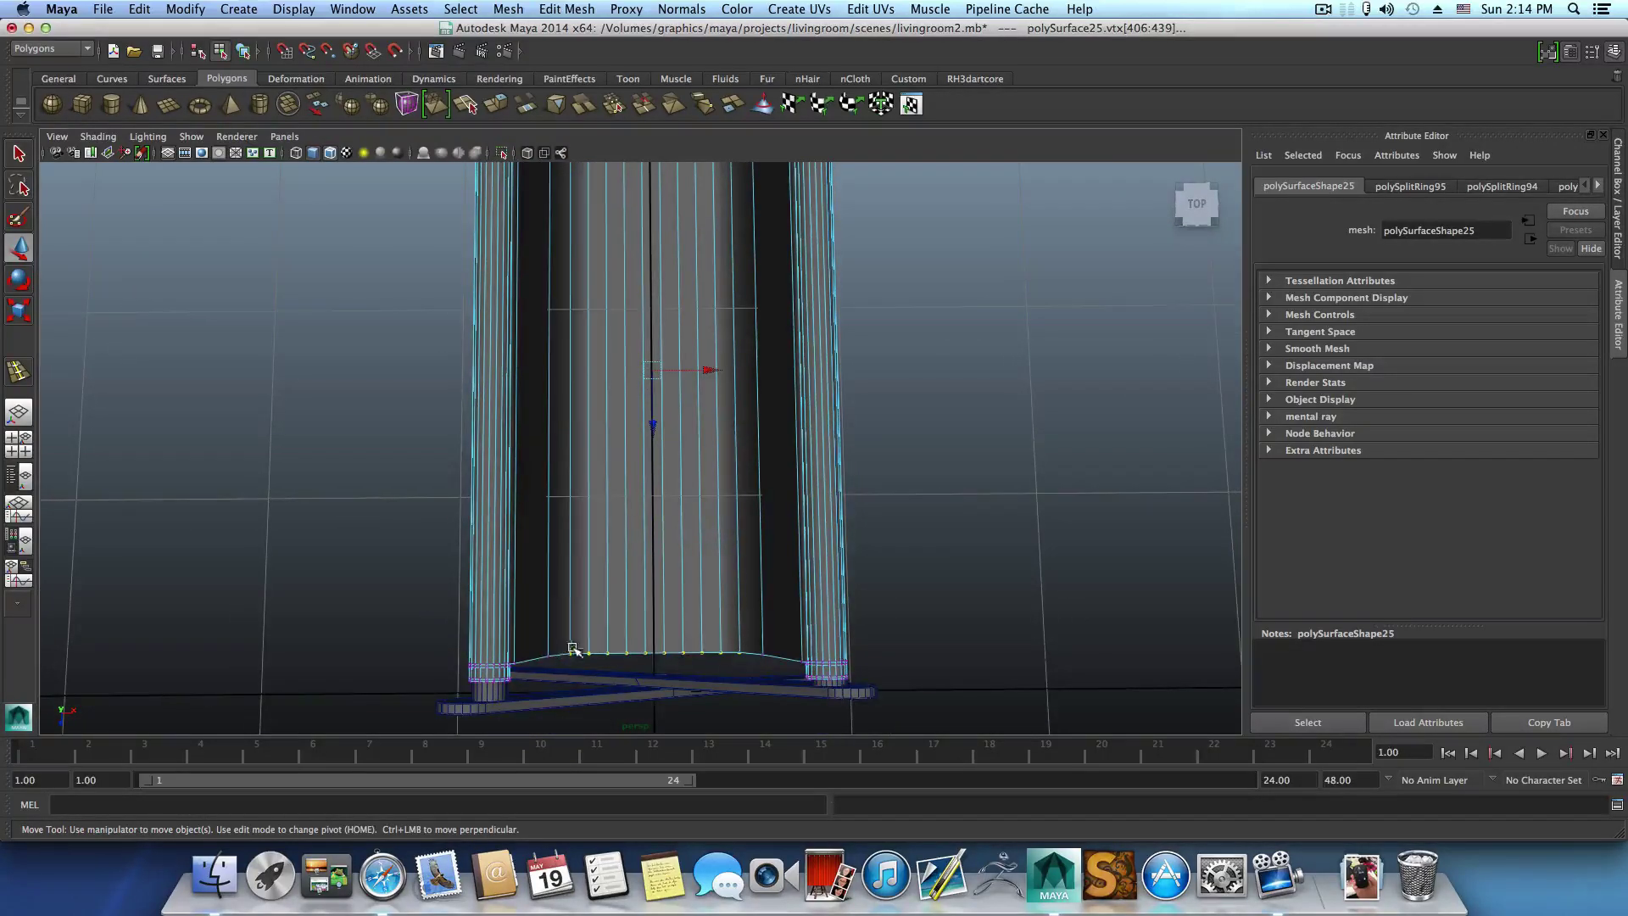
shift+drag(567, 655, 568, 657)
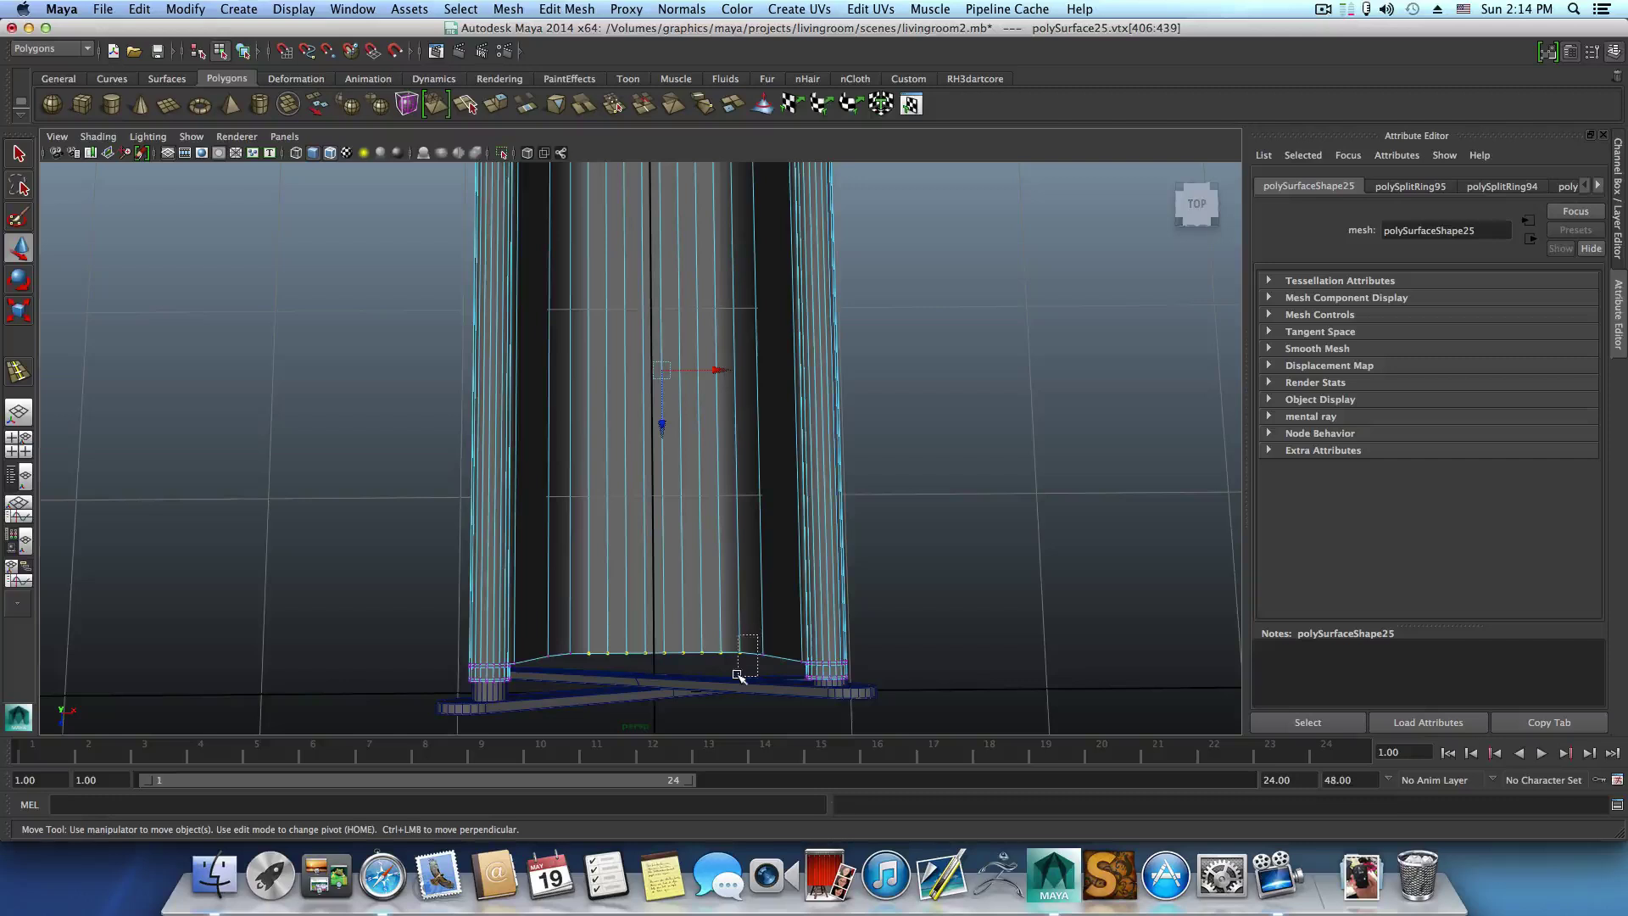
alt+drag(658, 486, 653, 429)
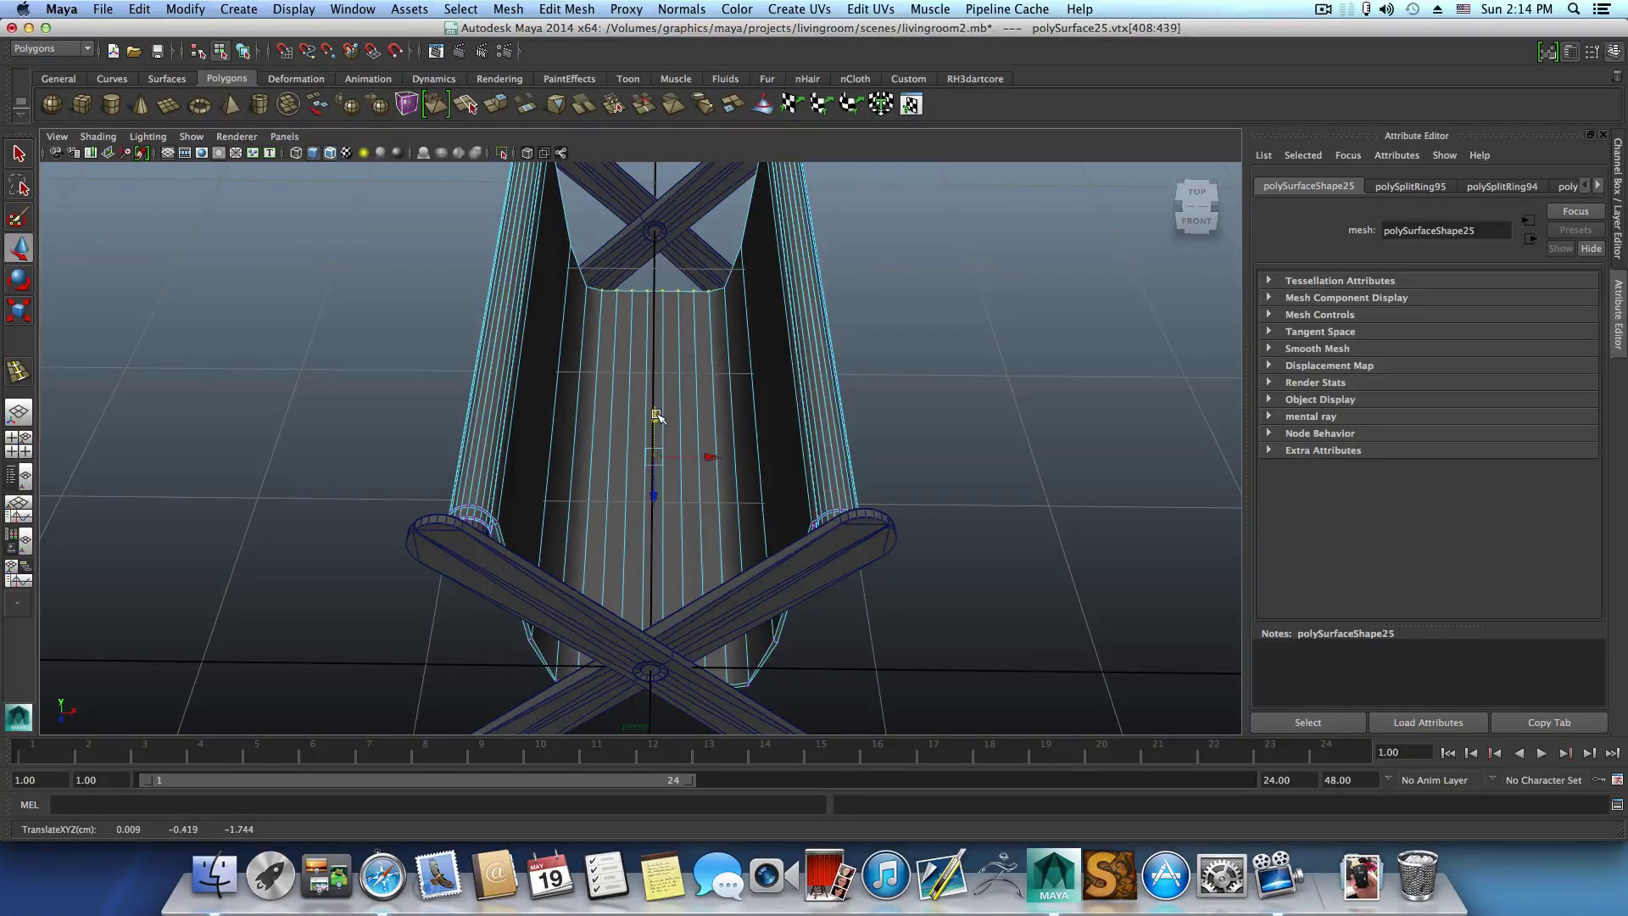
Drop the next outer vertices from the bottom-edge selection at both ends and lower the remaining ones further.
alt+drag(657, 416, 579, 240)
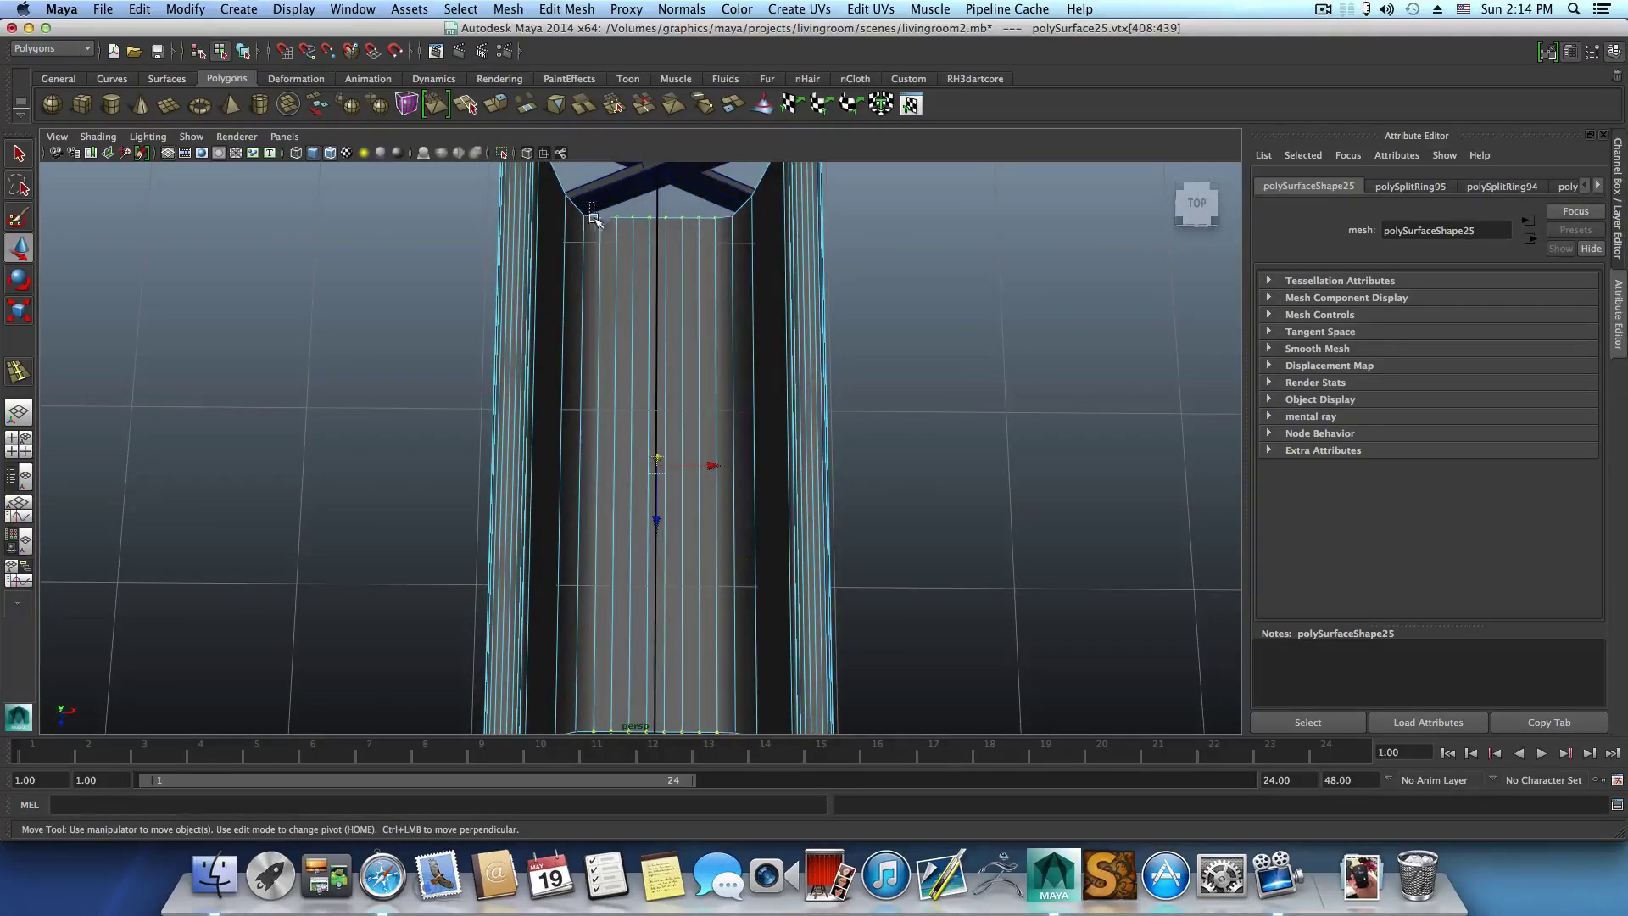
key(ctrl+z)
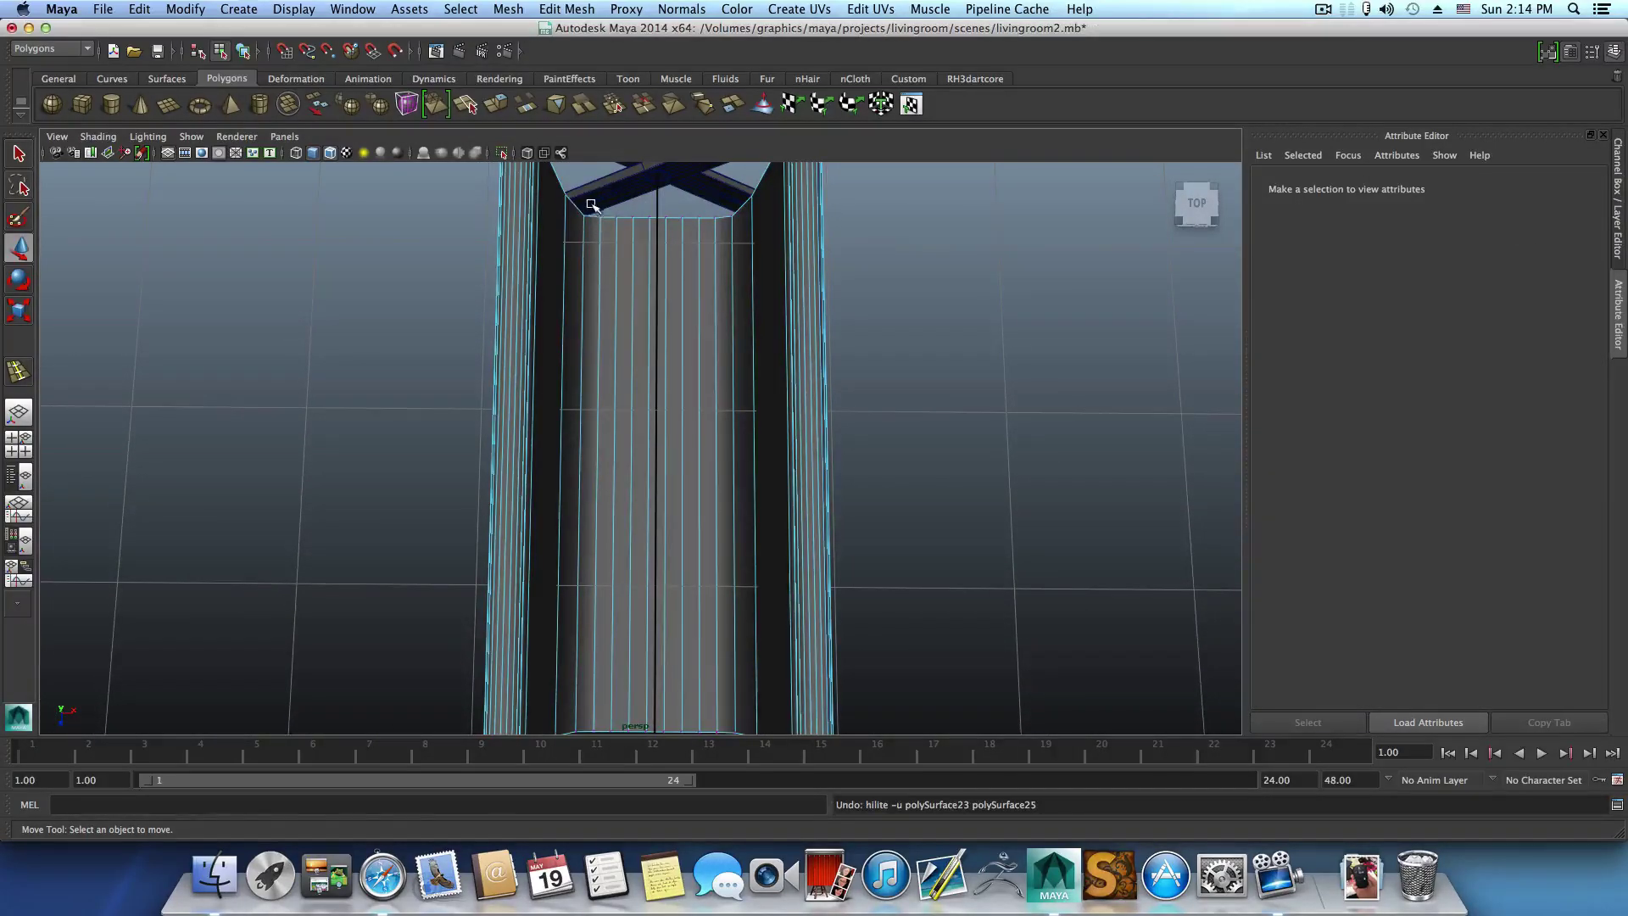
drag(592, 204, 704, 201)
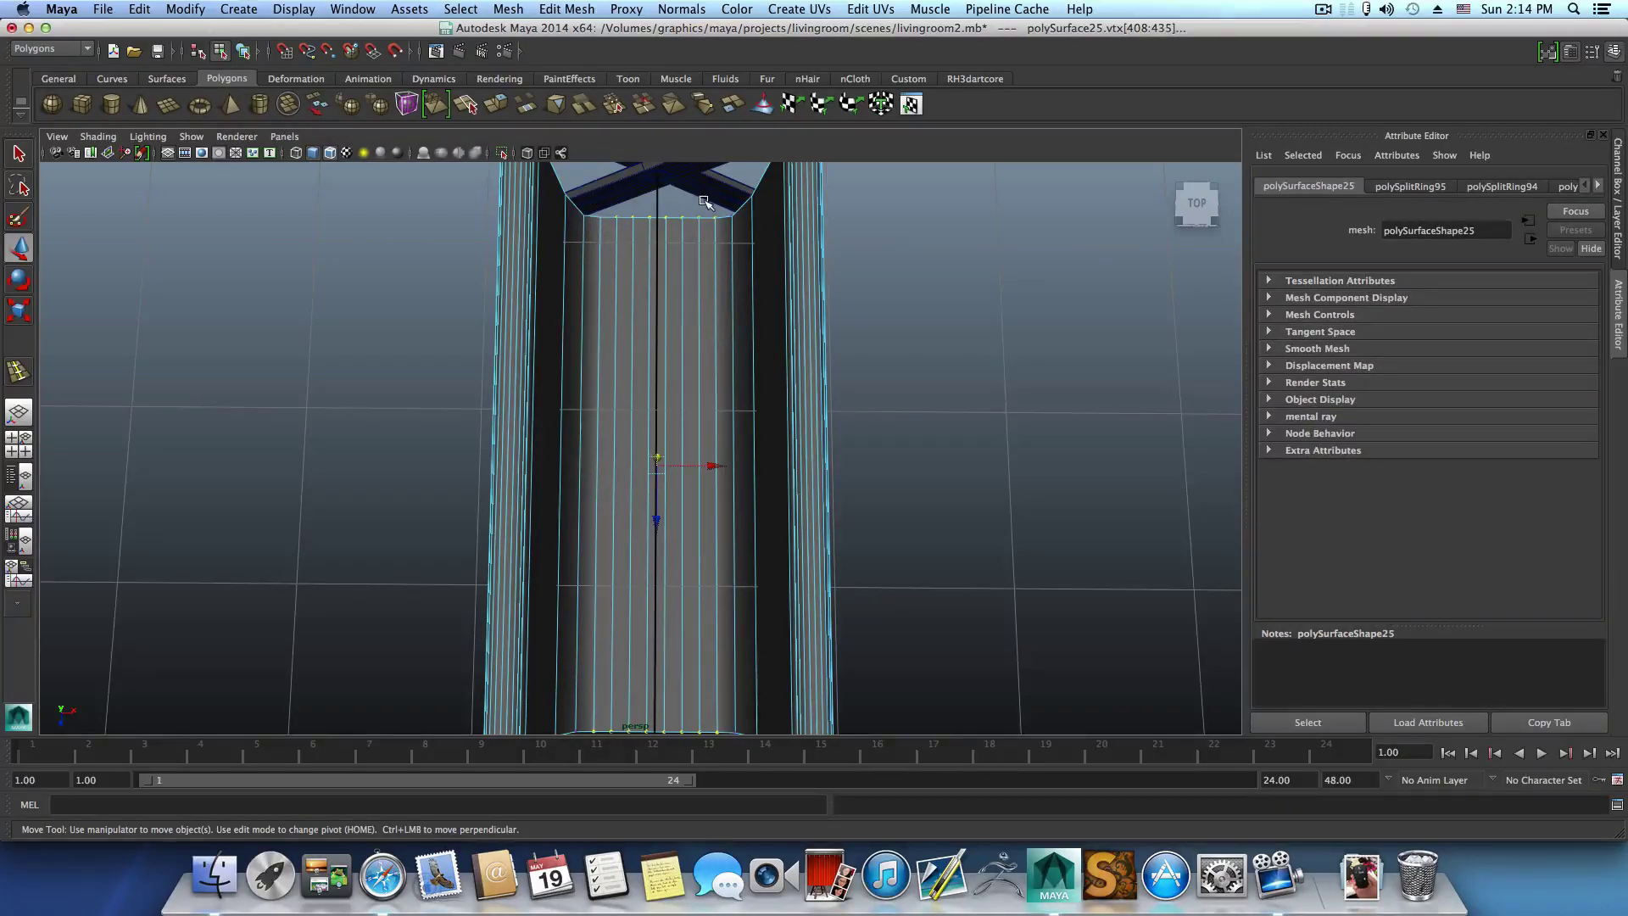
alt+middle_drag(698, 631, 672, 450)
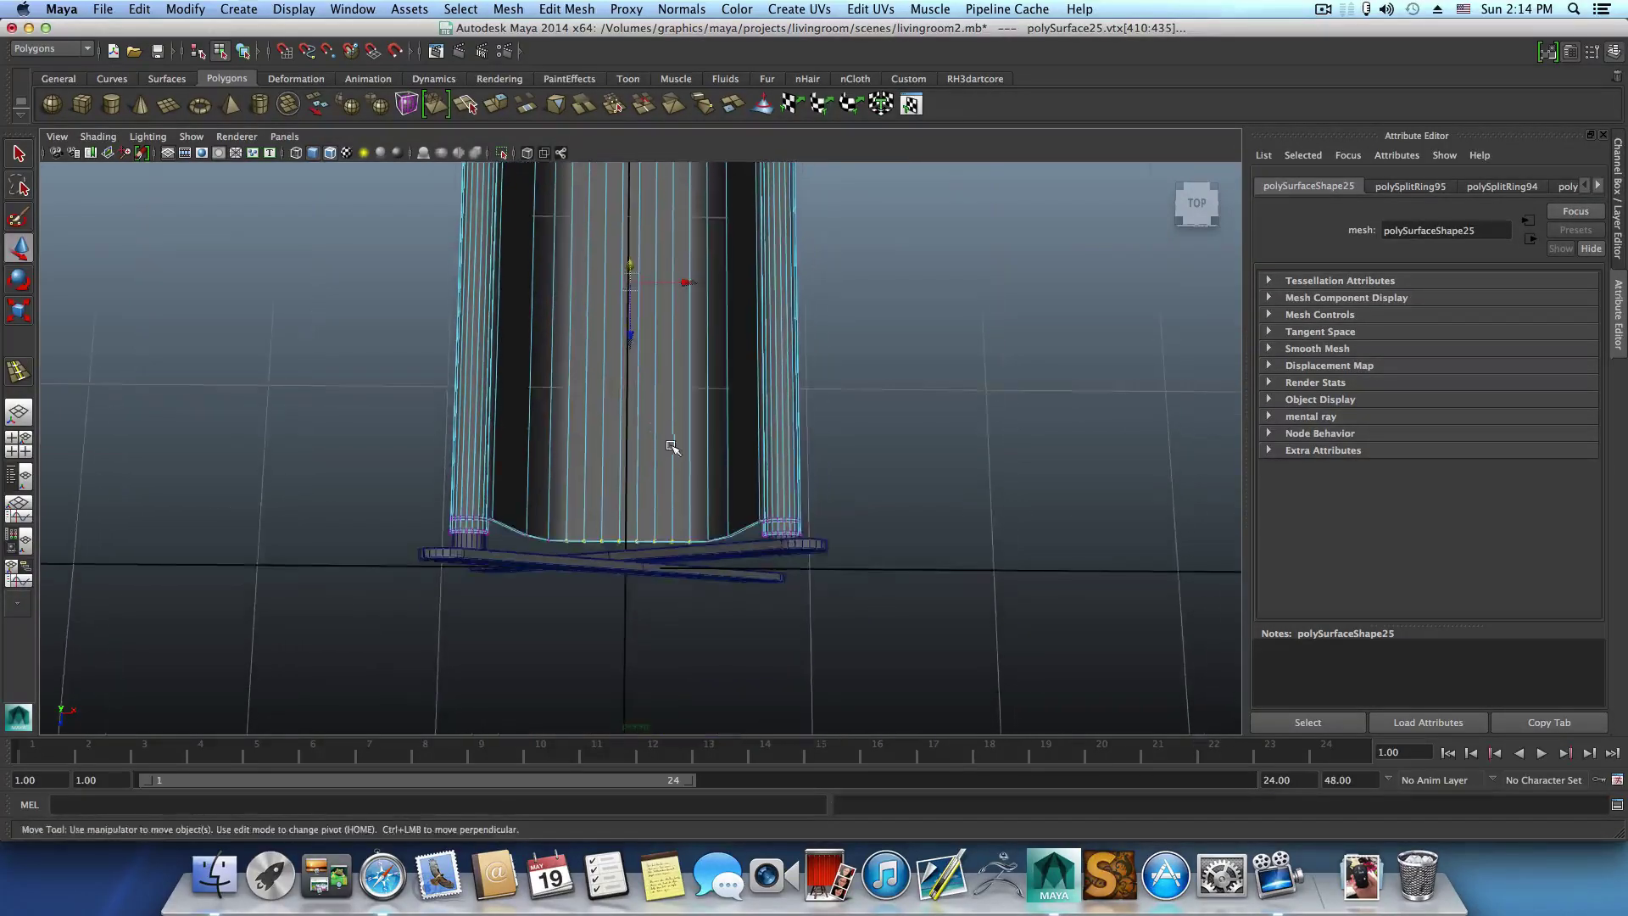
alt+drag(673, 450, 676, 483)
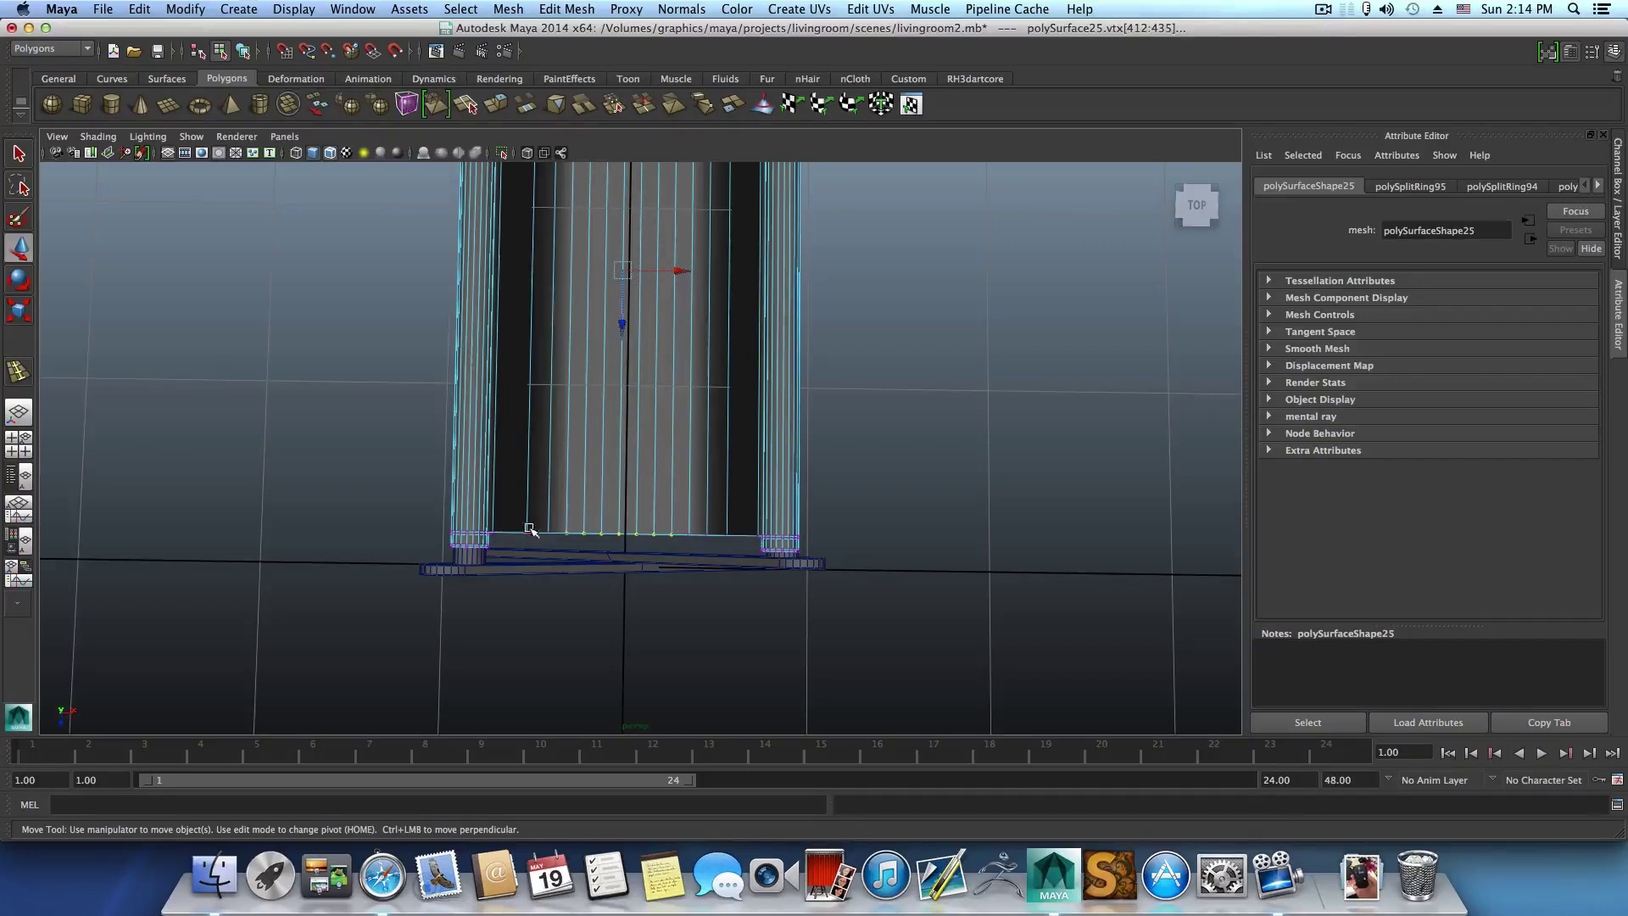
alt+drag(621, 500, 633, 466)
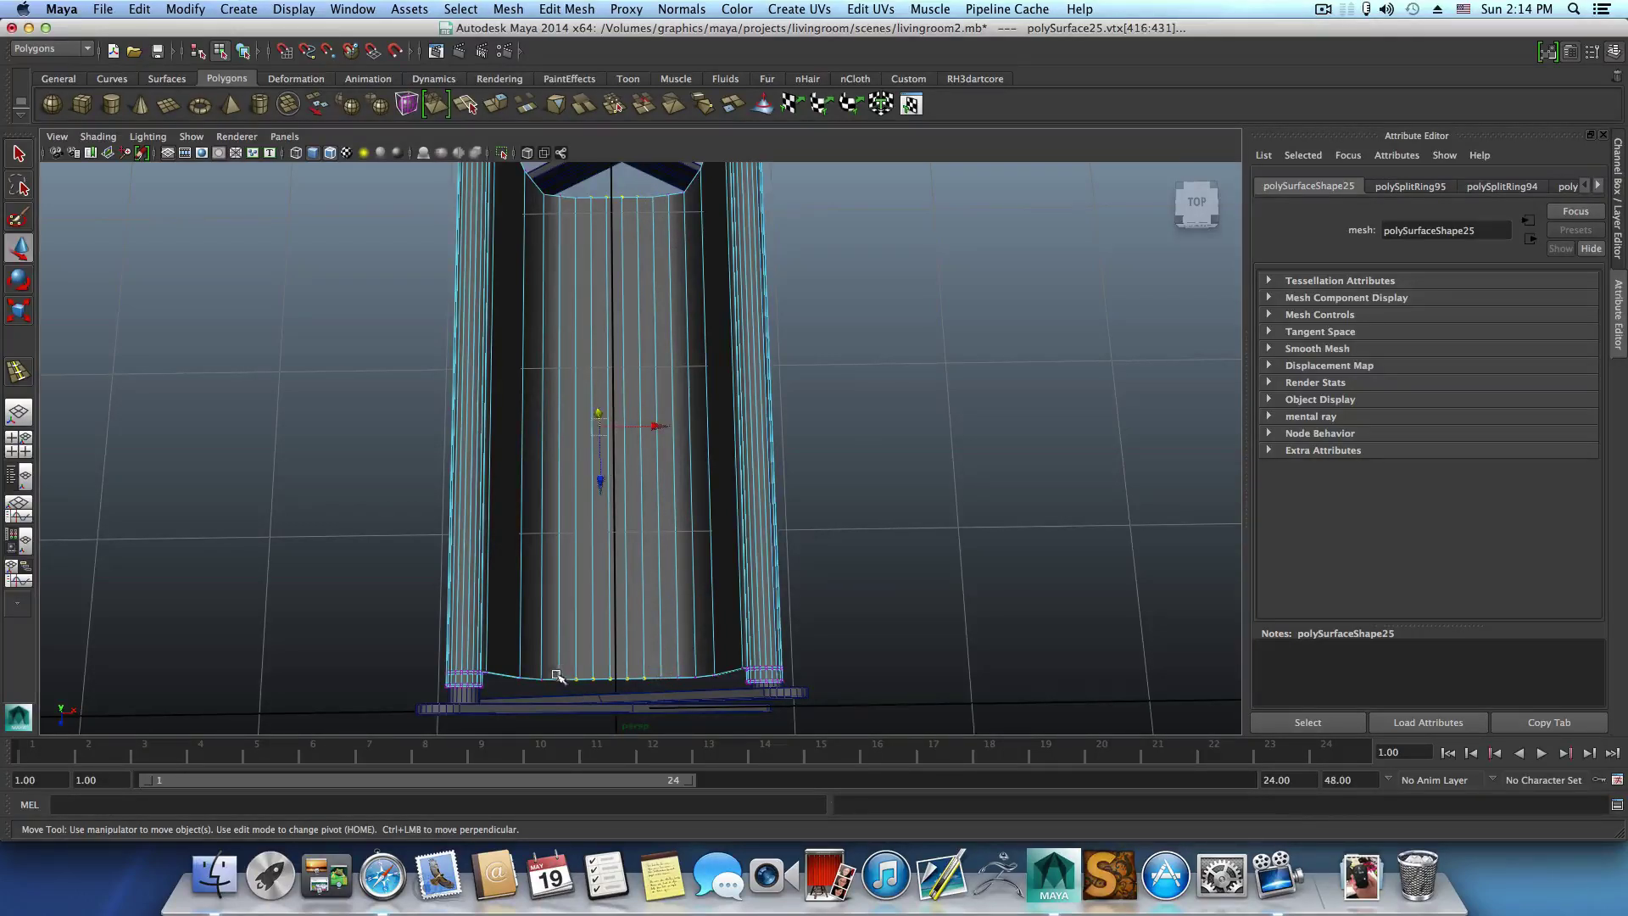
Narrow the selection to the centre bottom vertices at both ends, lower them to finish the rounded sag, and return to object selection.
alt+drag(573, 706, 603, 559)
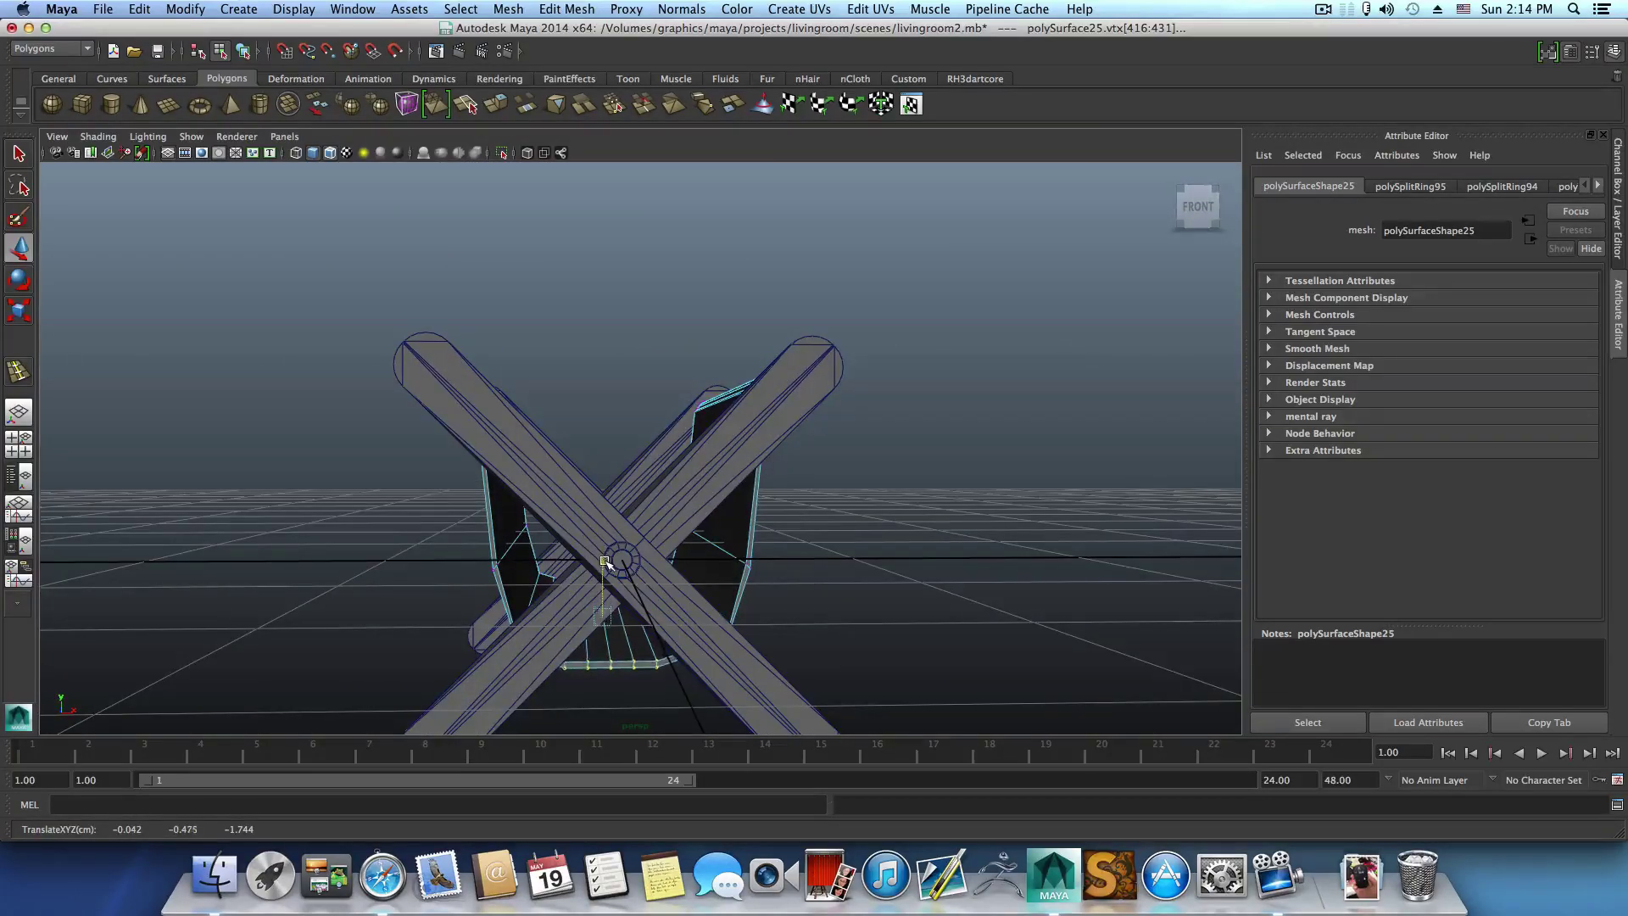
alt+drag(632, 630, 629, 761)
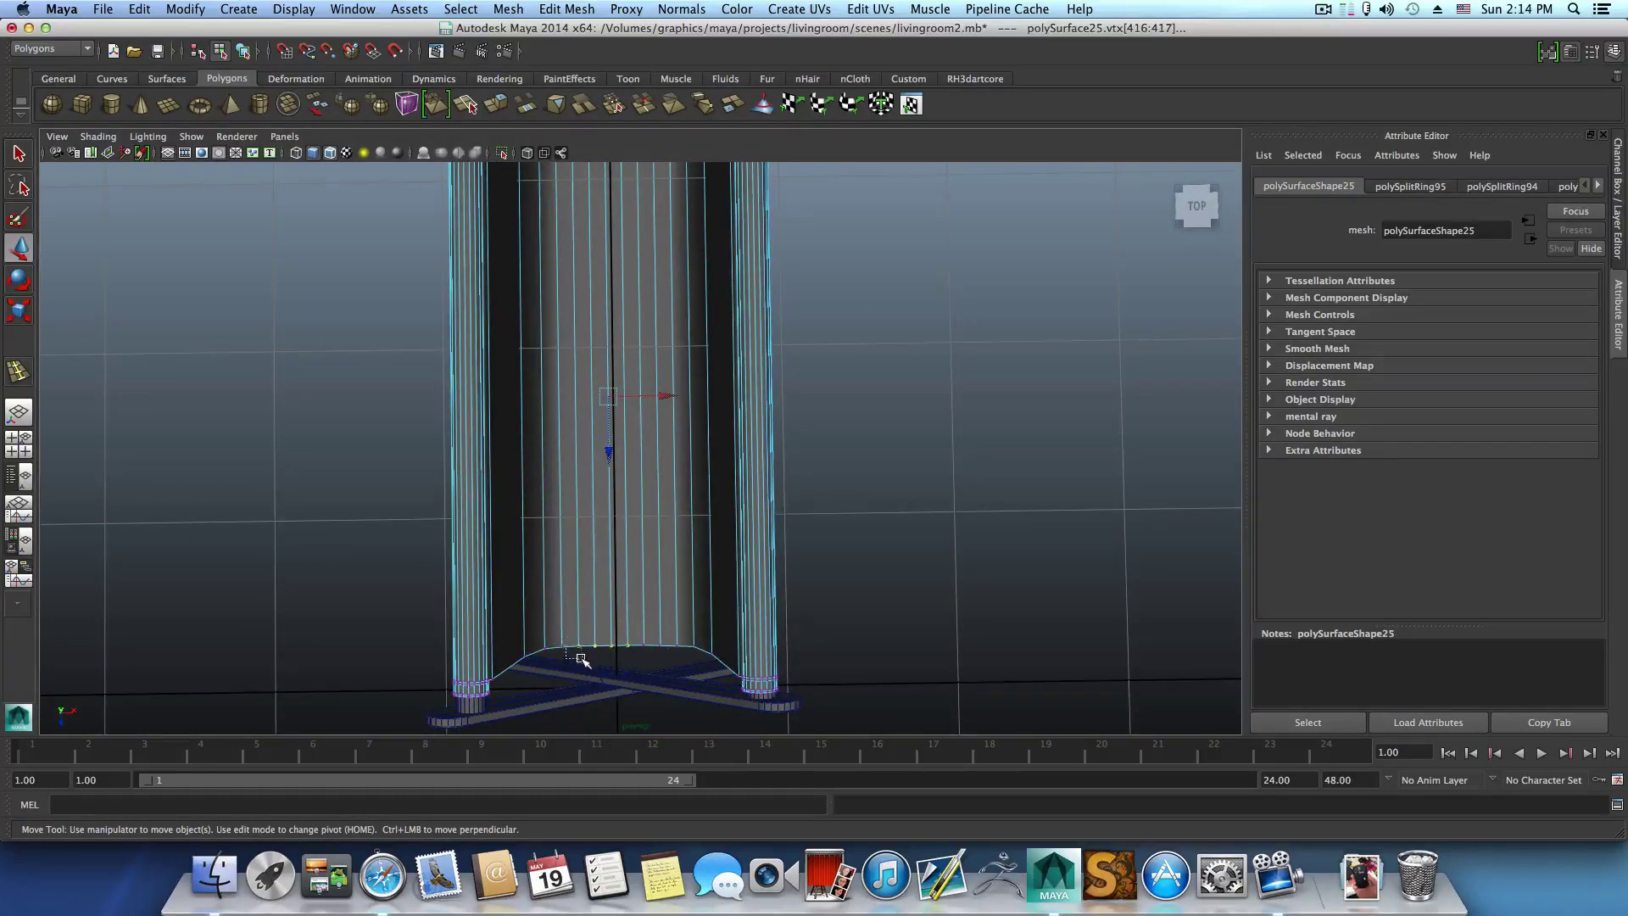
alt+drag(648, 496, 578, 289)
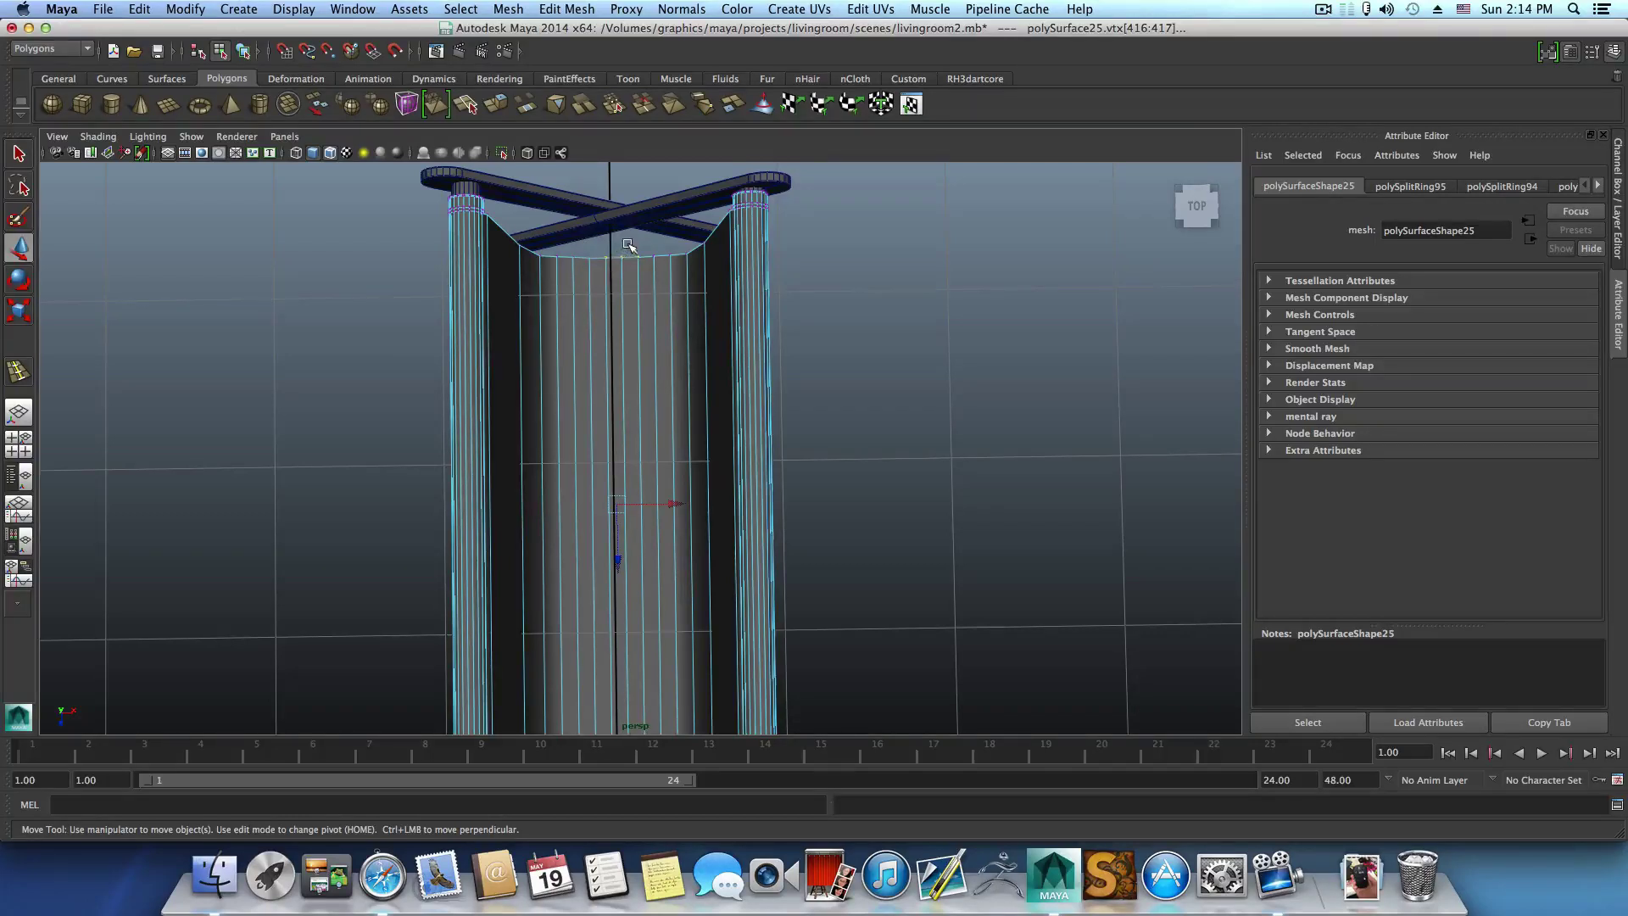
mouse_move(644, 295)
alt+mouse_down()
mouse_move(632, 441)
mouse_move(620, 311)
alt+mouse_up()
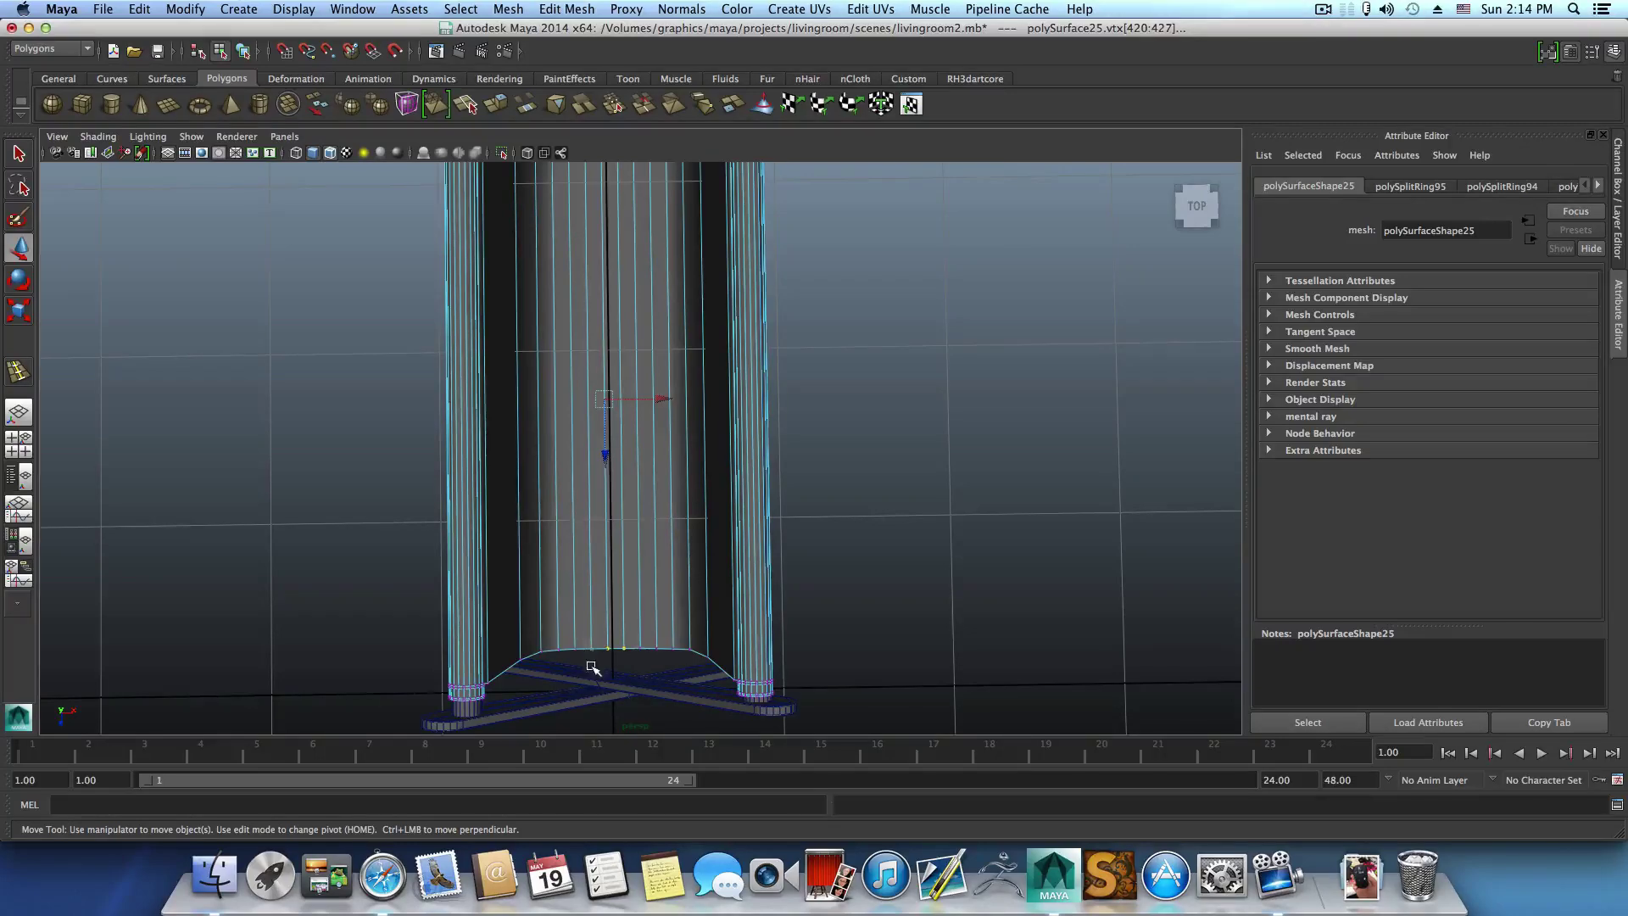
alt+drag(592, 667, 614, 559)
key(F8)
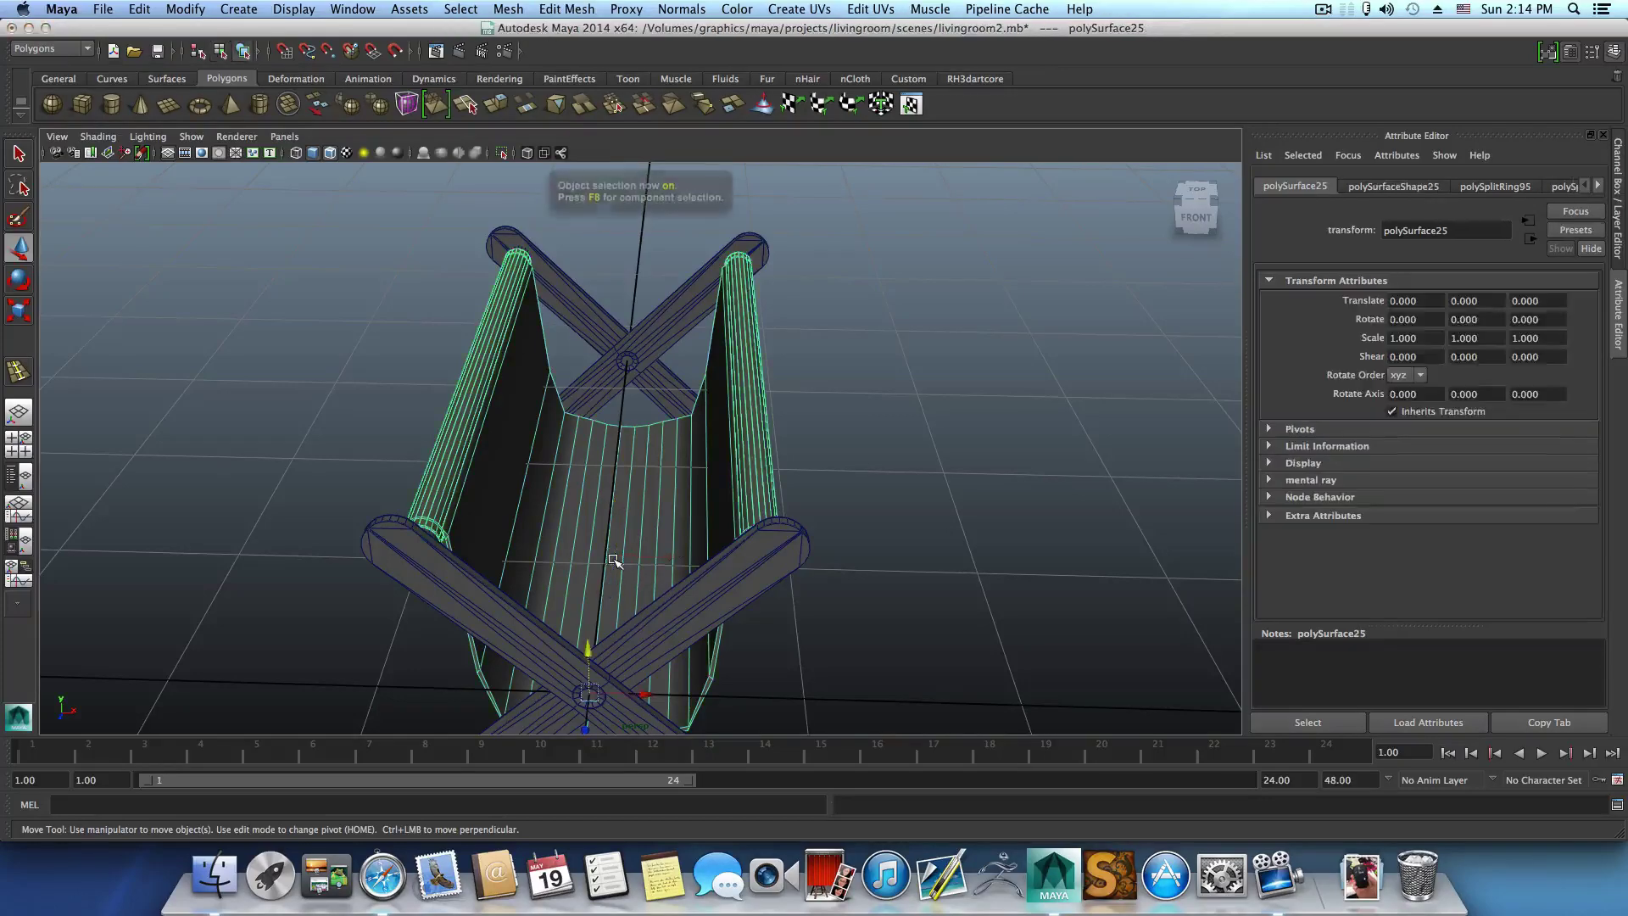
Insert an edge loop close to each open end of the sling to hold its borders, and return to object selection.
alt+drag(647, 501, 476, 514)
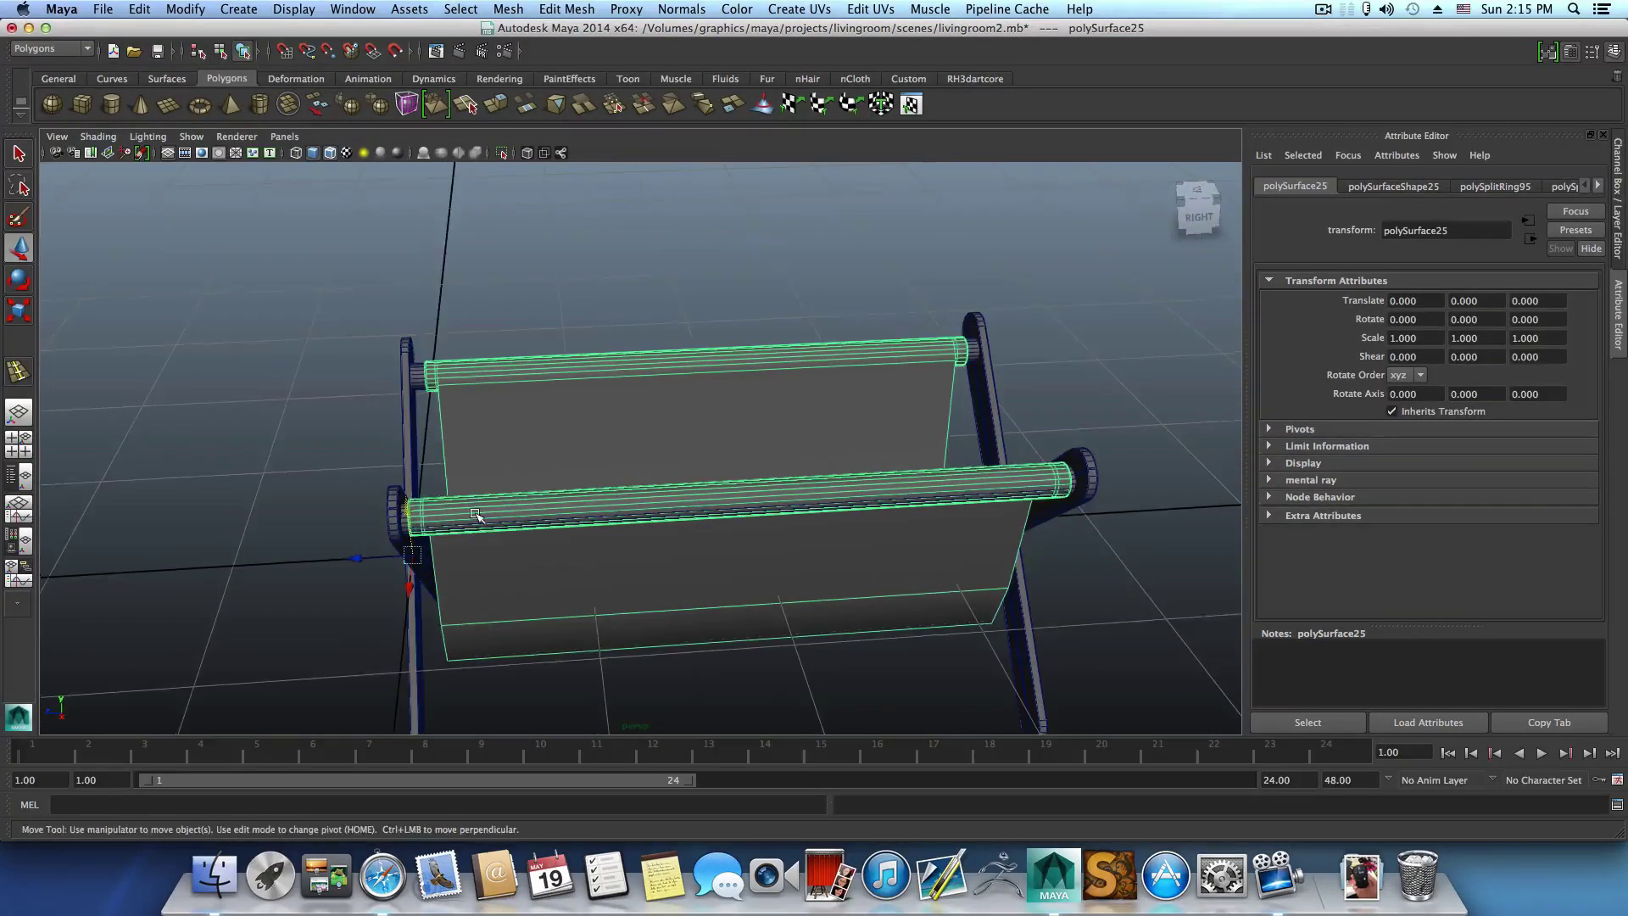
shift+right_drag(481, 505, 455, 534)
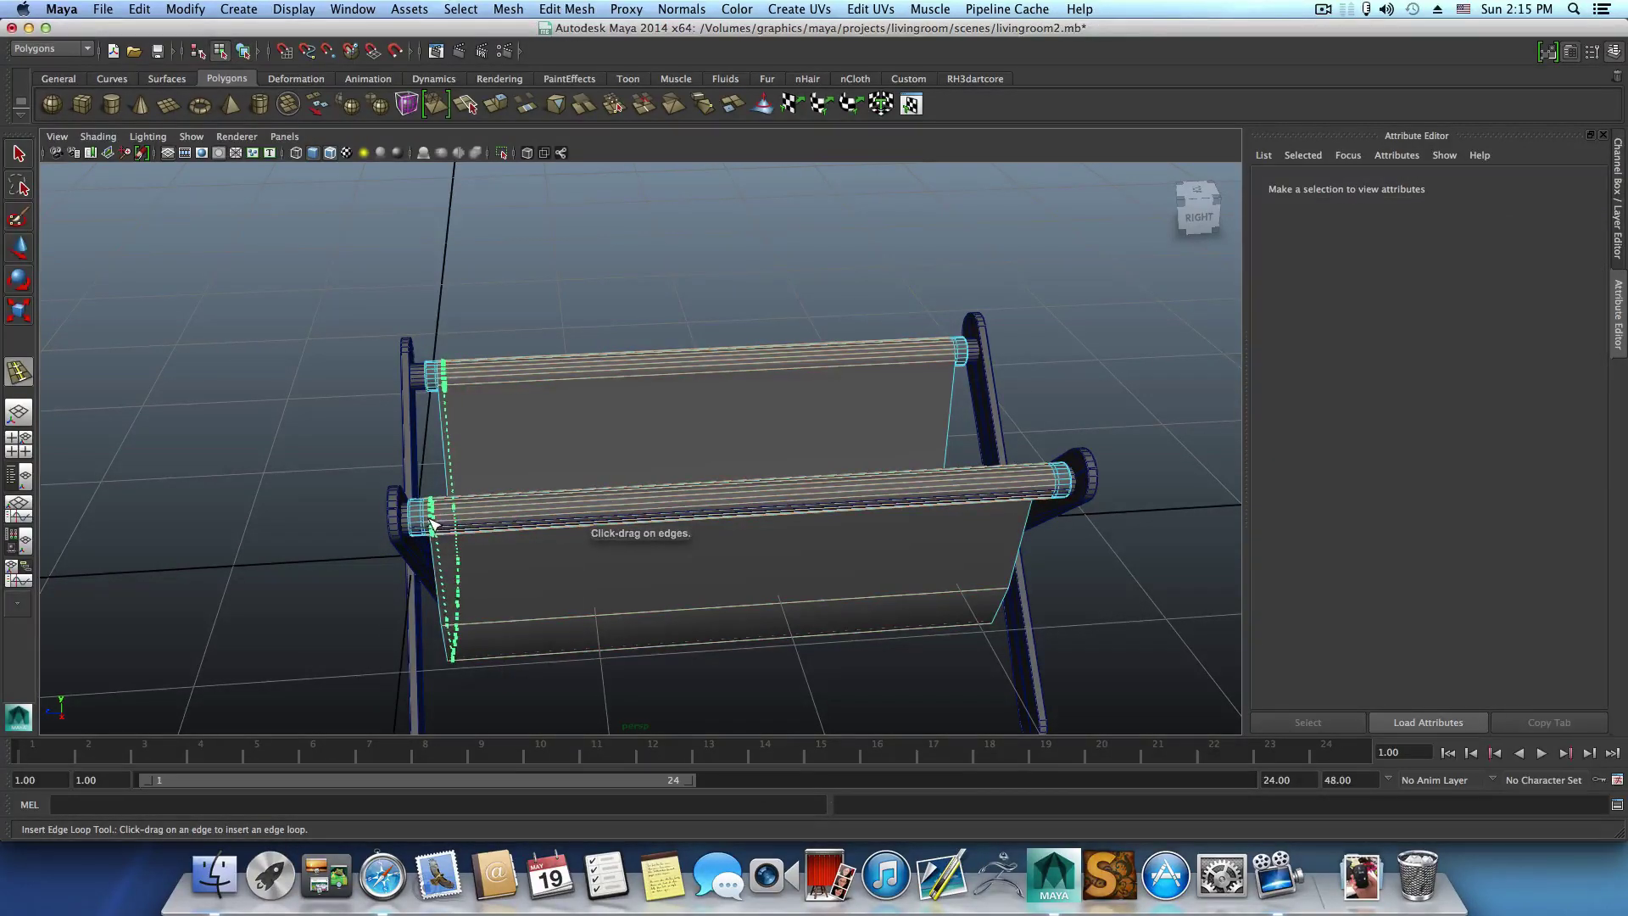
click(430, 524)
alt+drag(853, 500, 831, 529)
click(477, 605)
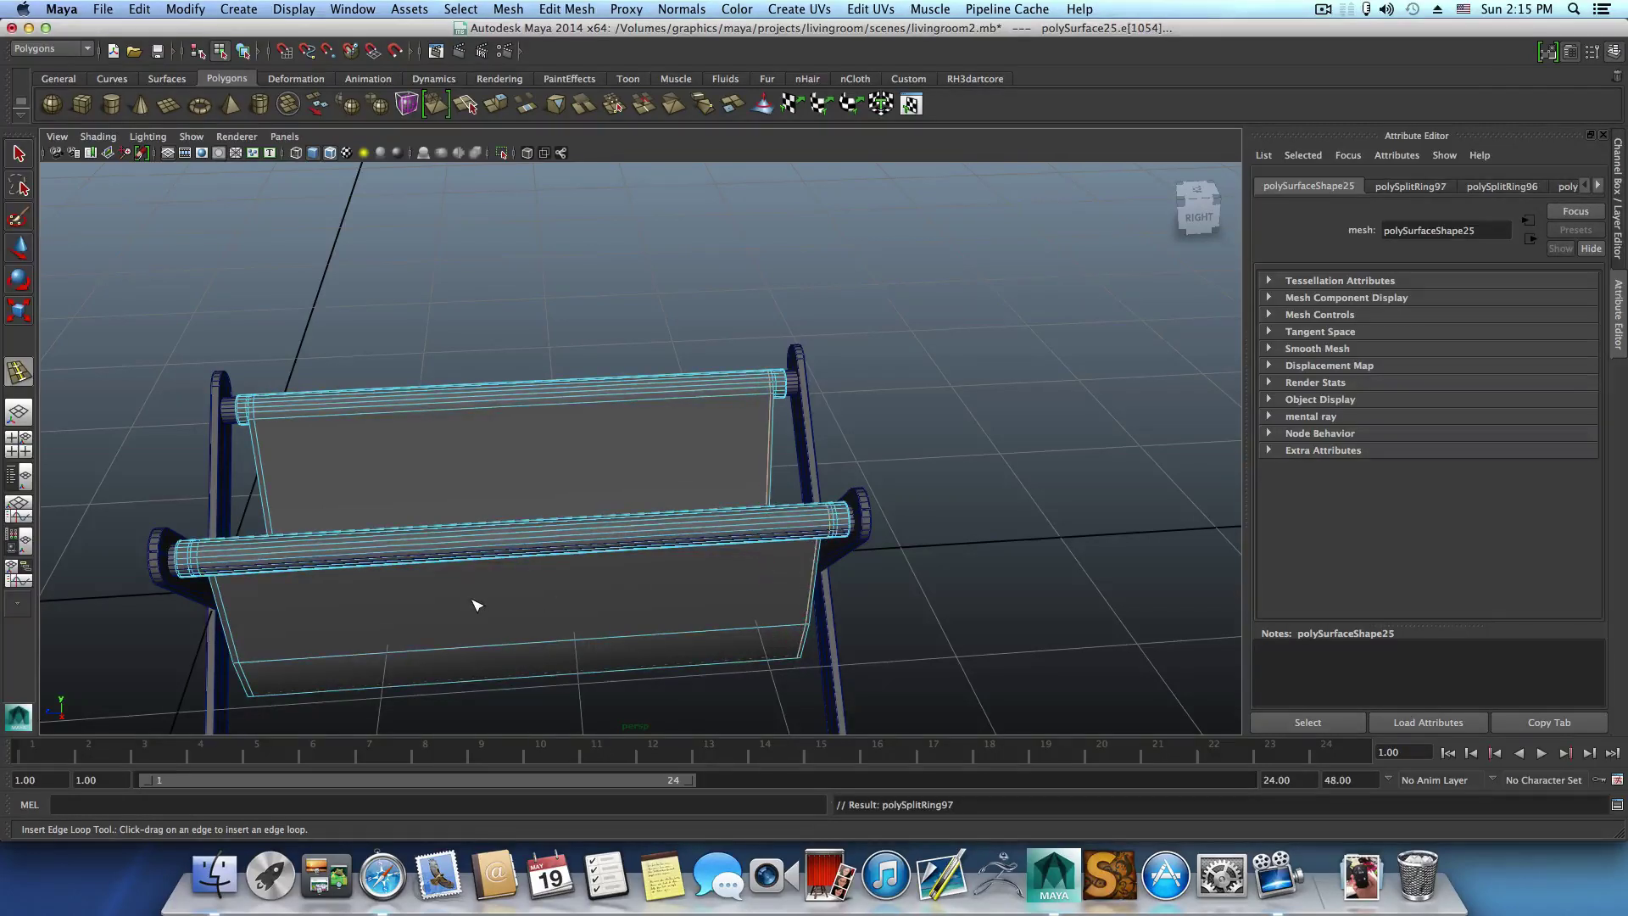
key(F8)
alt+right_drag(477, 606, 124, 292)
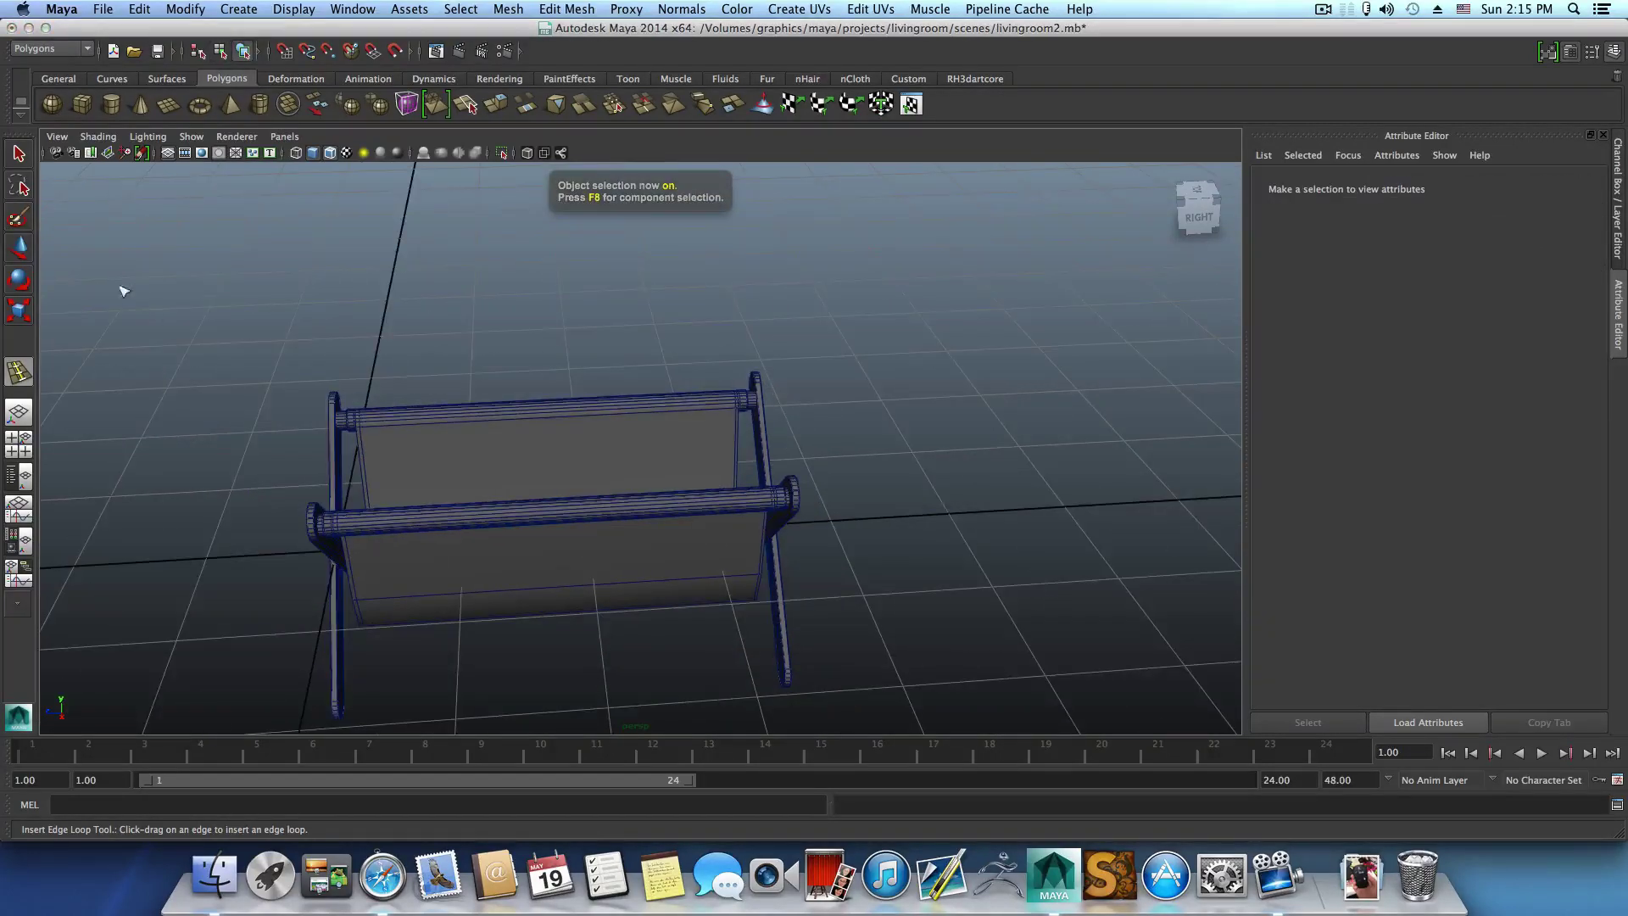
Select the sling and inspect its smoothed form from the side and the front.
click(507, 534)
alt+drag(521, 546, 490, 563)
alt+right_drag(491, 563, 800, 578)
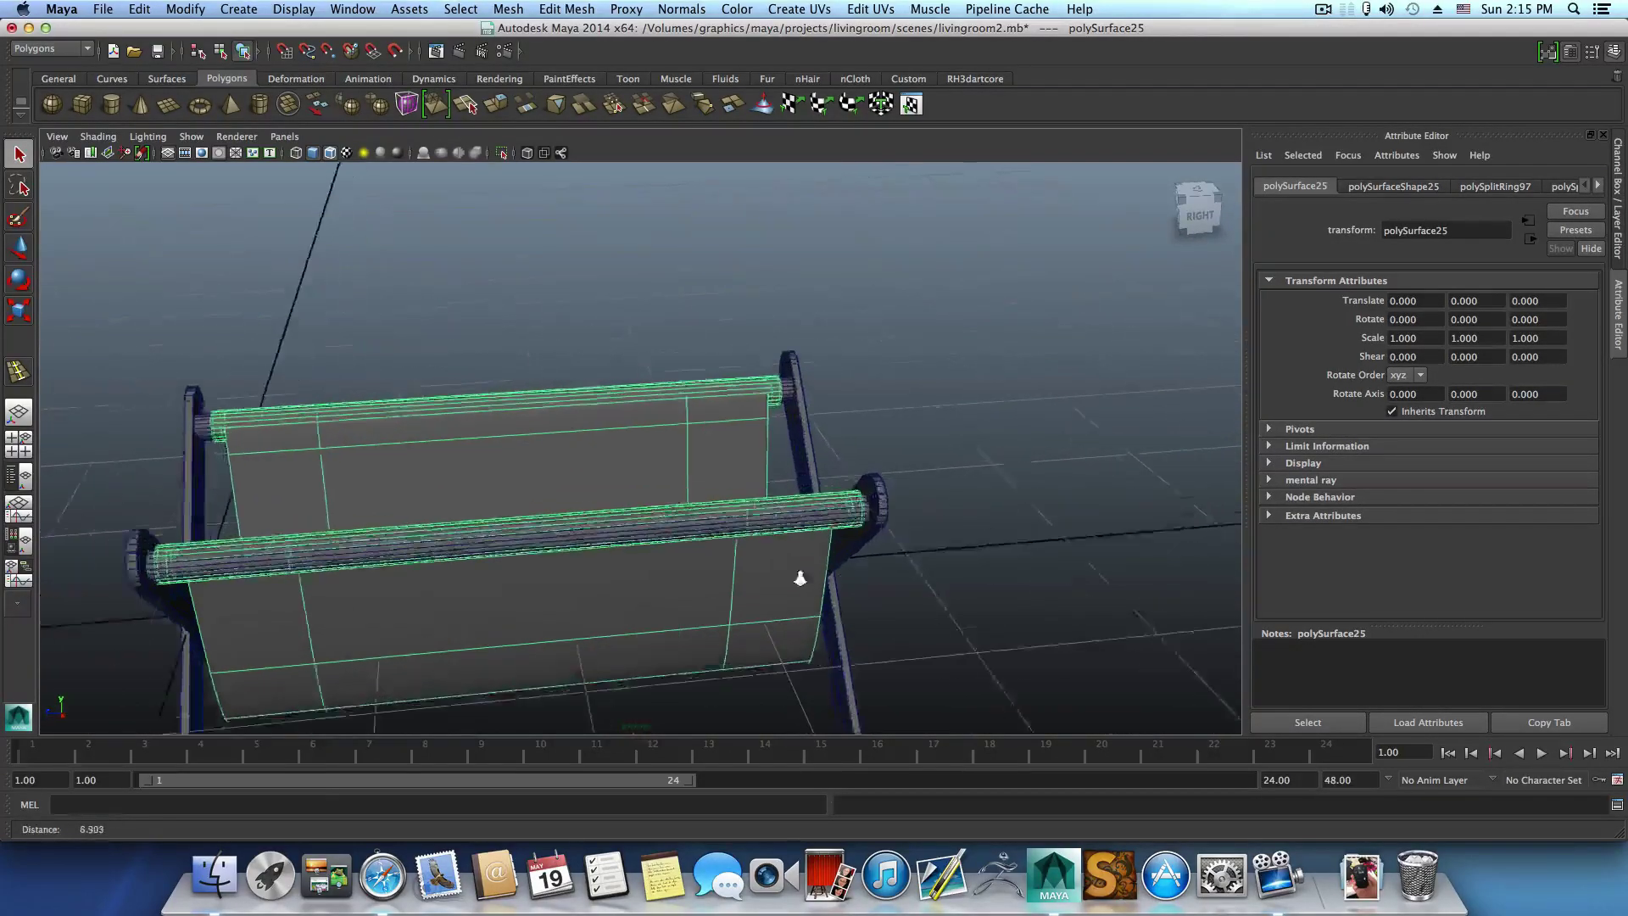
alt+drag(800, 579, 676, 563)
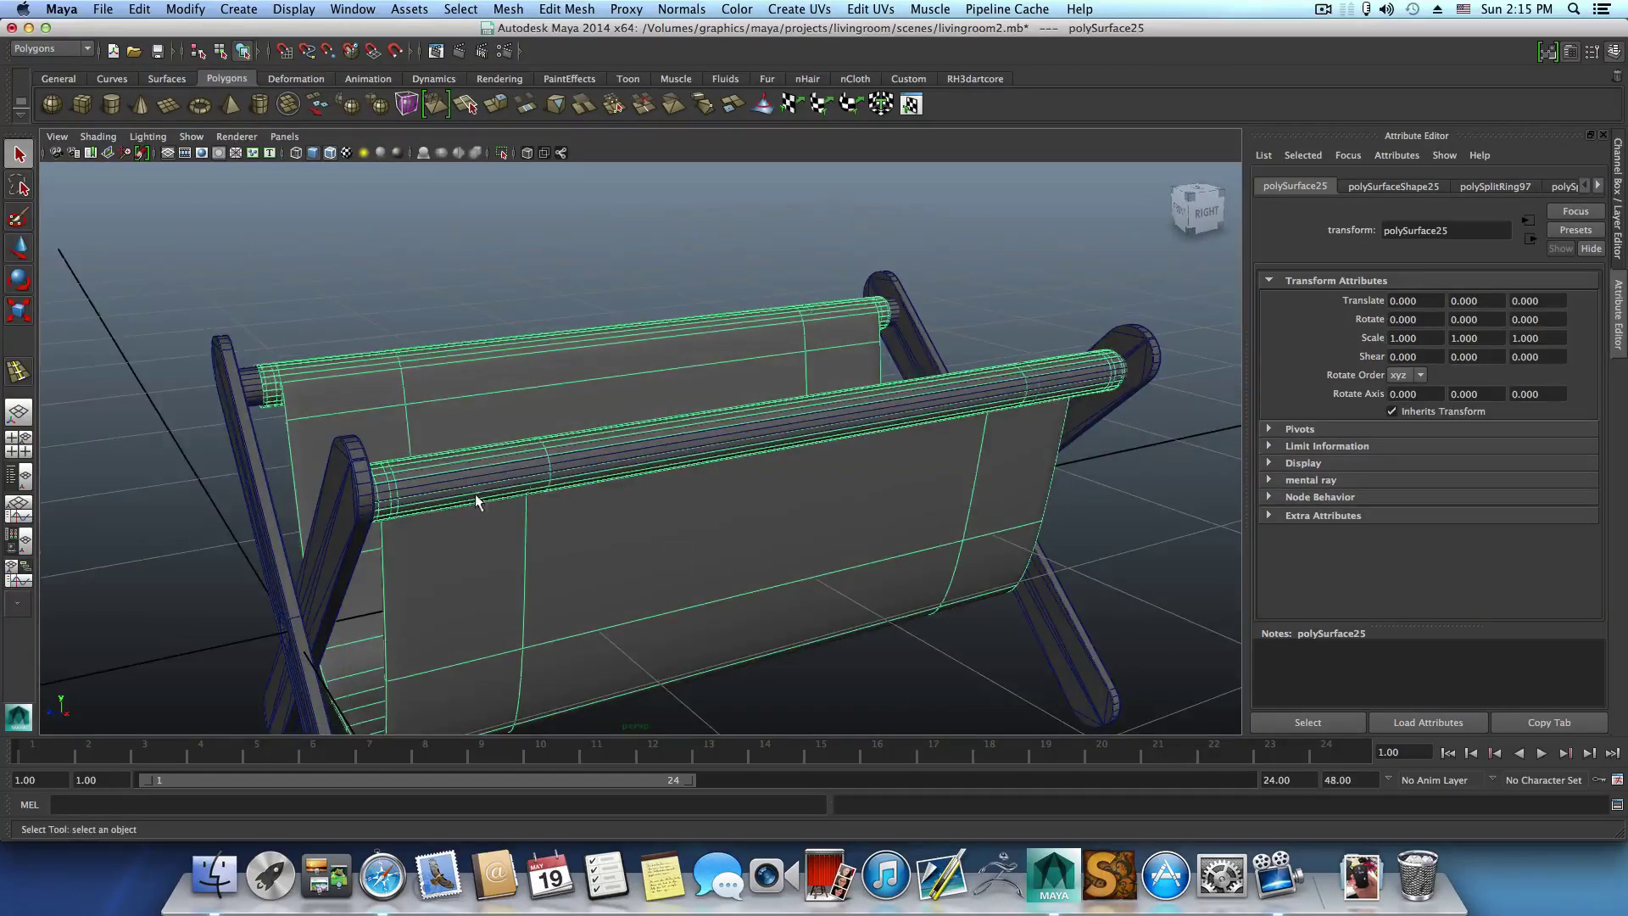
mouse_move(477, 501)
alt+mouse_down()
mouse_move(324, 502)
mouse_move(551, 480)
mouse_move(415, 492)
mouse_move(463, 482)
alt+mouse_up()
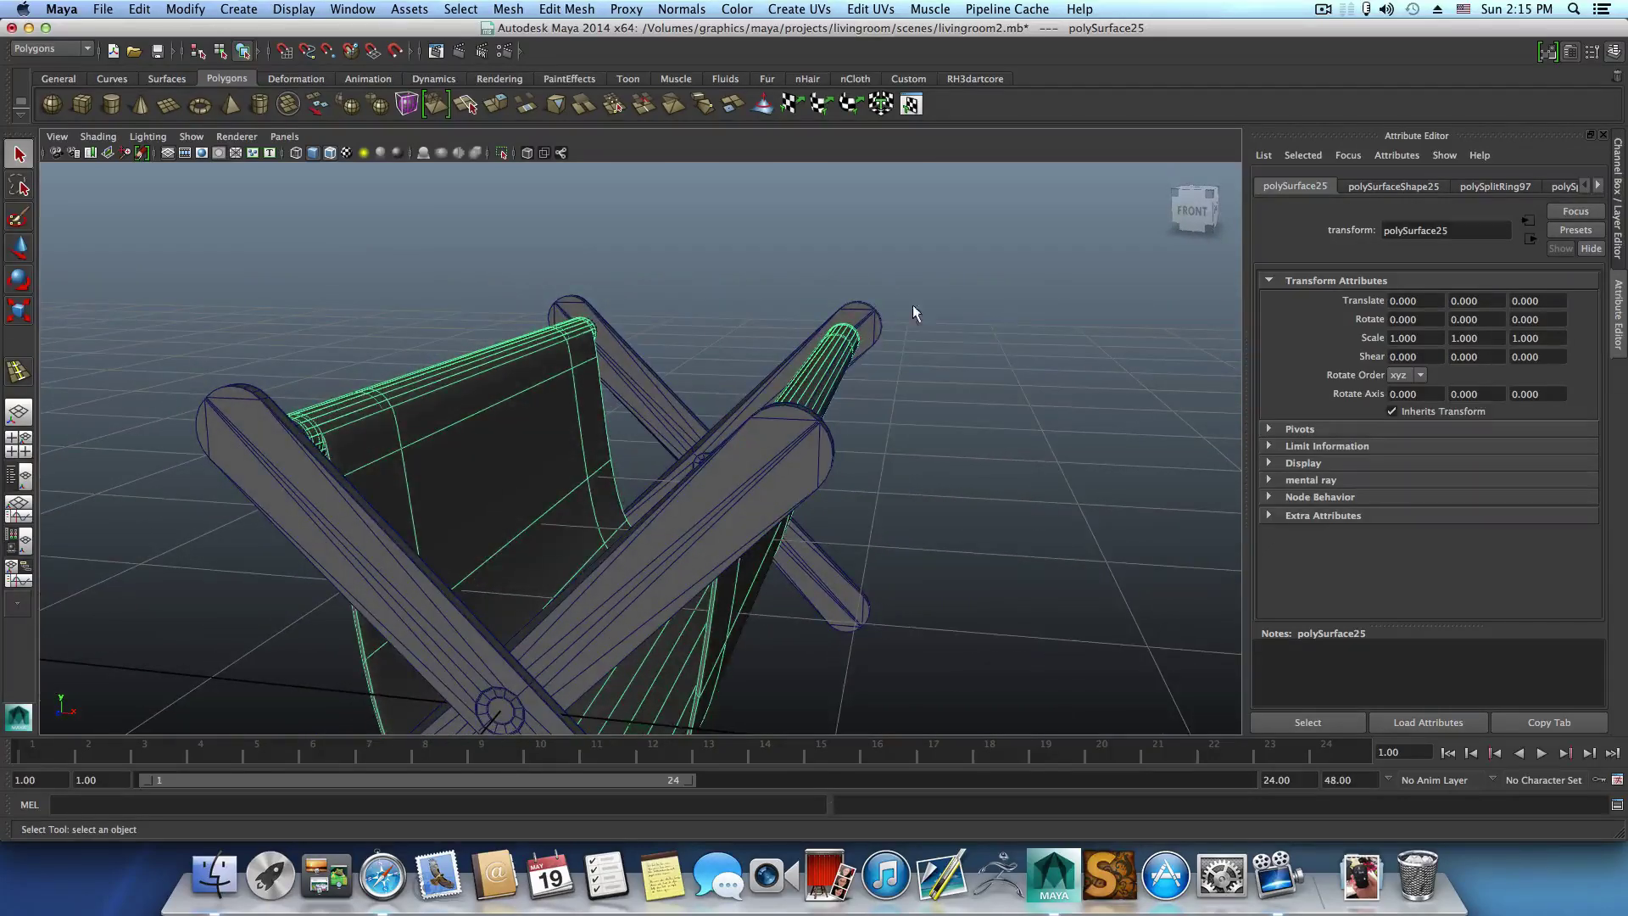
Select the front-end vertices of the sling's sleeve around the right upper rod and adjust their position against the rod.
right_drag(812, 370, 763, 362)
mouse_move(771, 414)
alt+mouse_down()
mouse_move(797, 442)
mouse_move(787, 409)
alt+mouse_up()
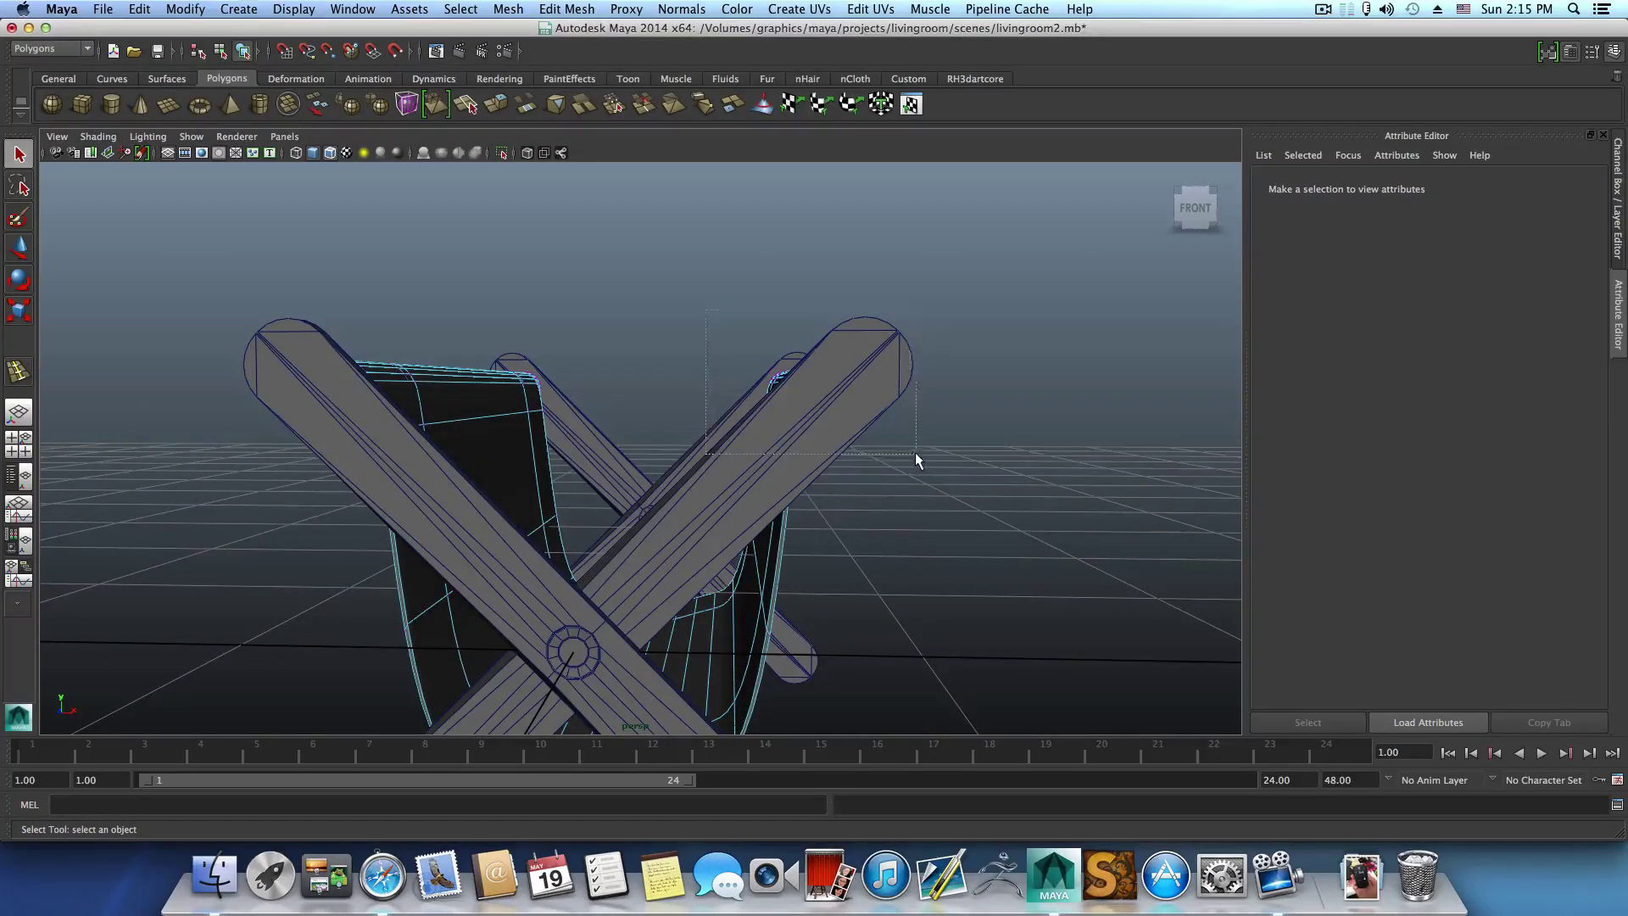
drag(915, 454, 862, 540)
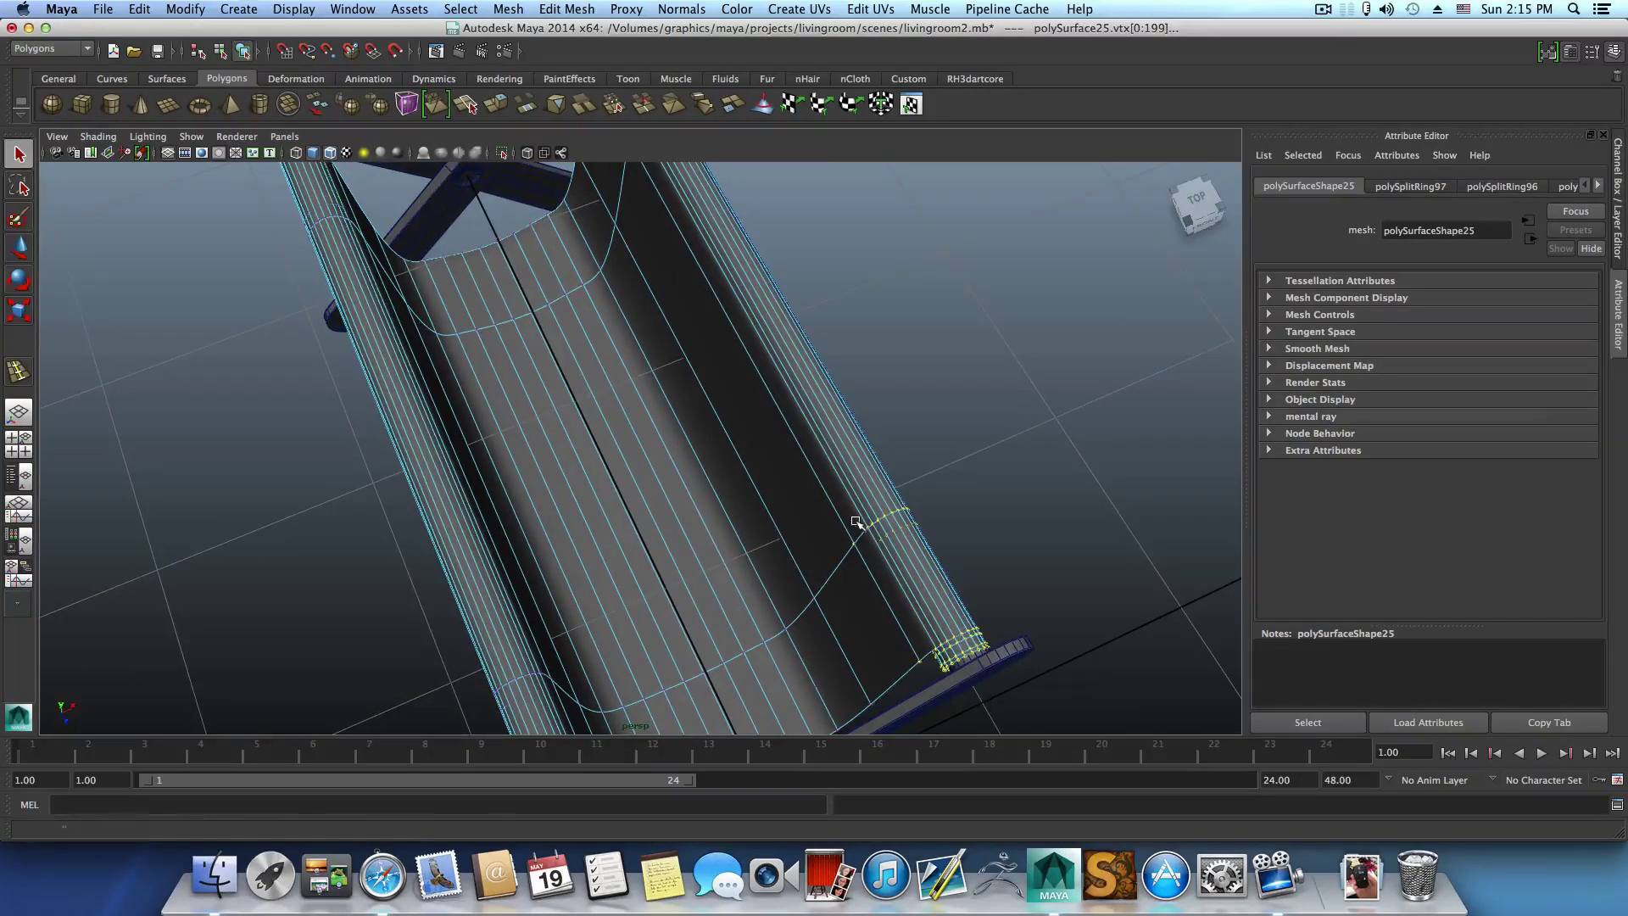
key(w)
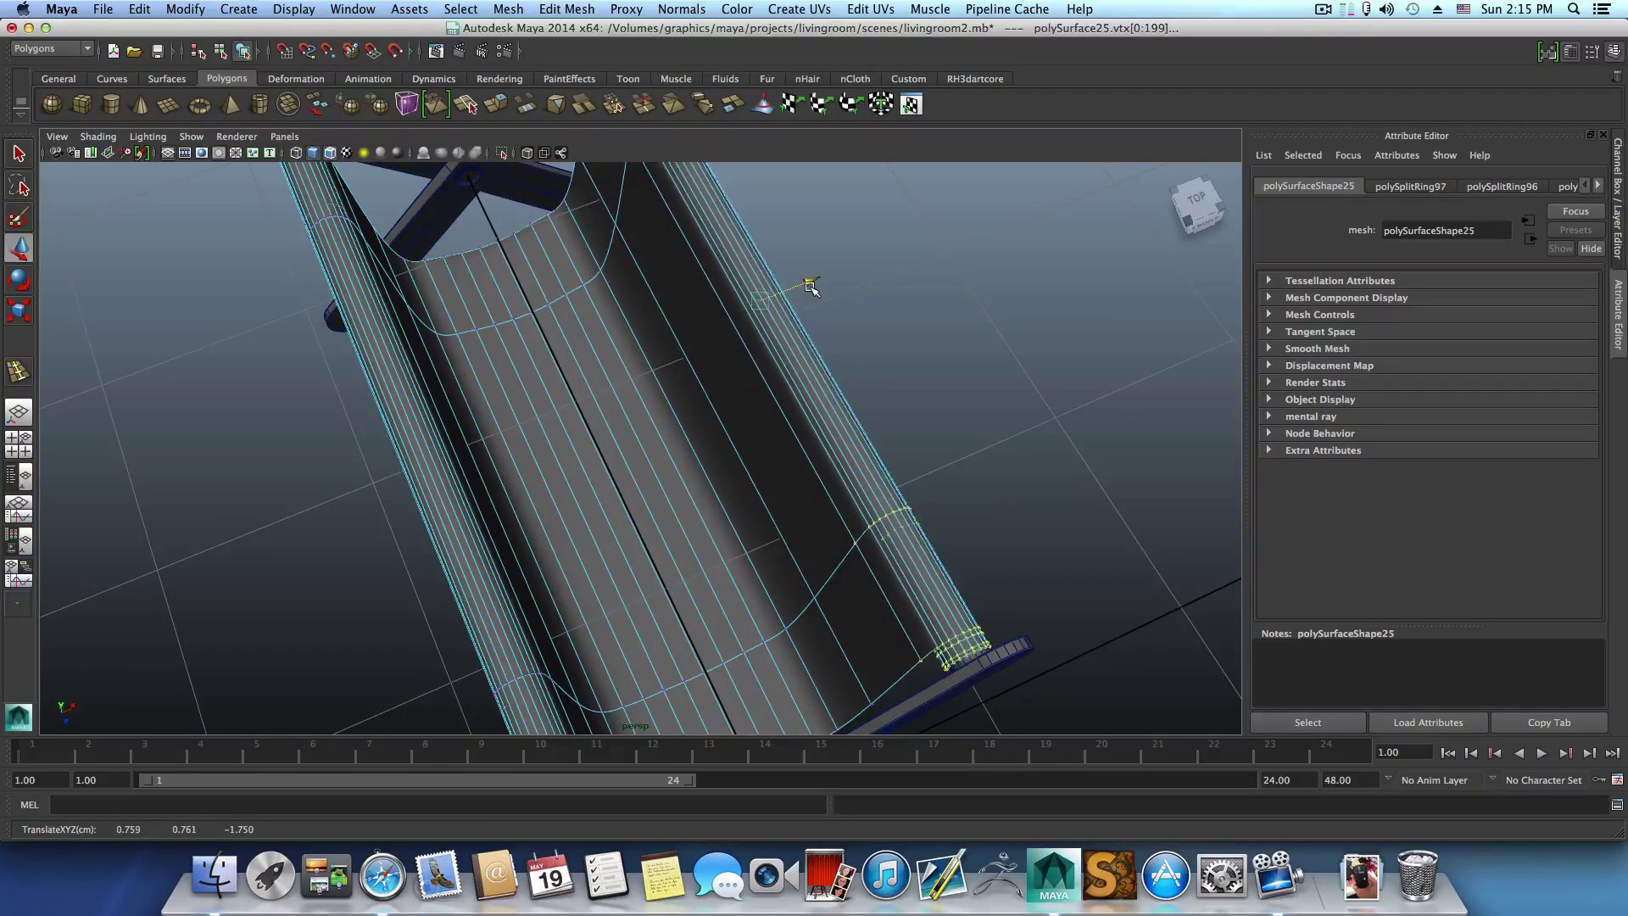
alt+drag(844, 384, 676, 544)
Select the vertices along the sling's lower left side in the front view, and return to object selection.
key(F8)
key(F8)
right_drag(675, 539, 628, 535)
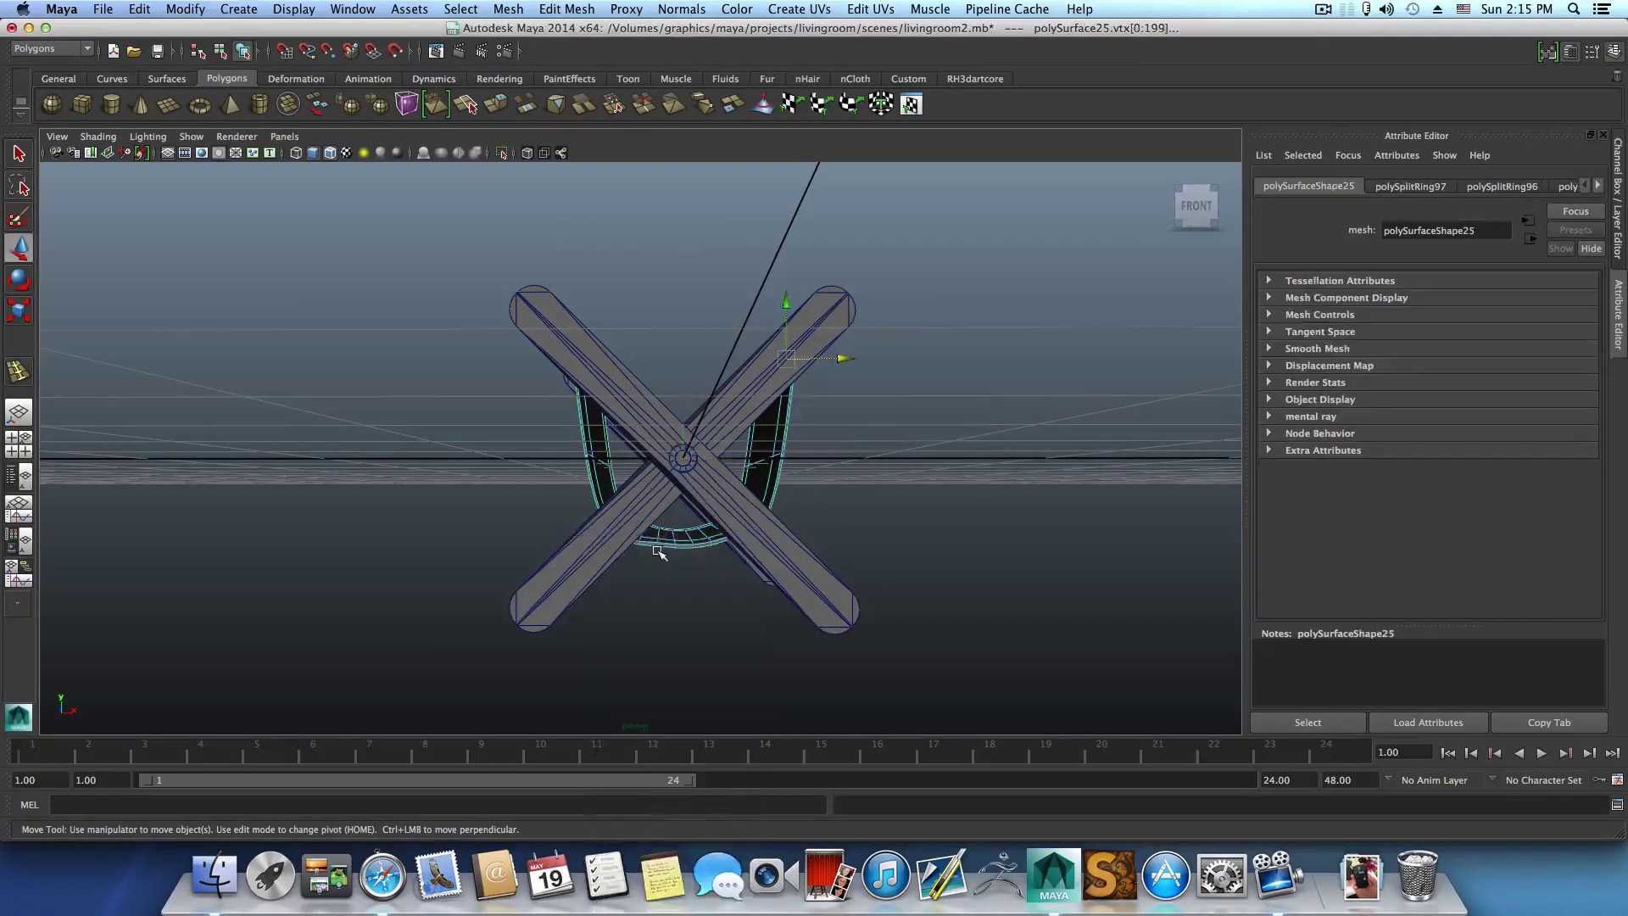
alt+drag(653, 546, 655, 560)
drag(663, 481, 515, 567)
key(F8)
Examine the smoothed sling and its rod sleeves from the front, from above and from both long sides.
alt+drag(873, 475, 716, 507)
alt+right_drag(716, 507, 880, 536)
alt+drag(714, 511, 764, 519)
alt+right_drag(764, 520, 740, 563)
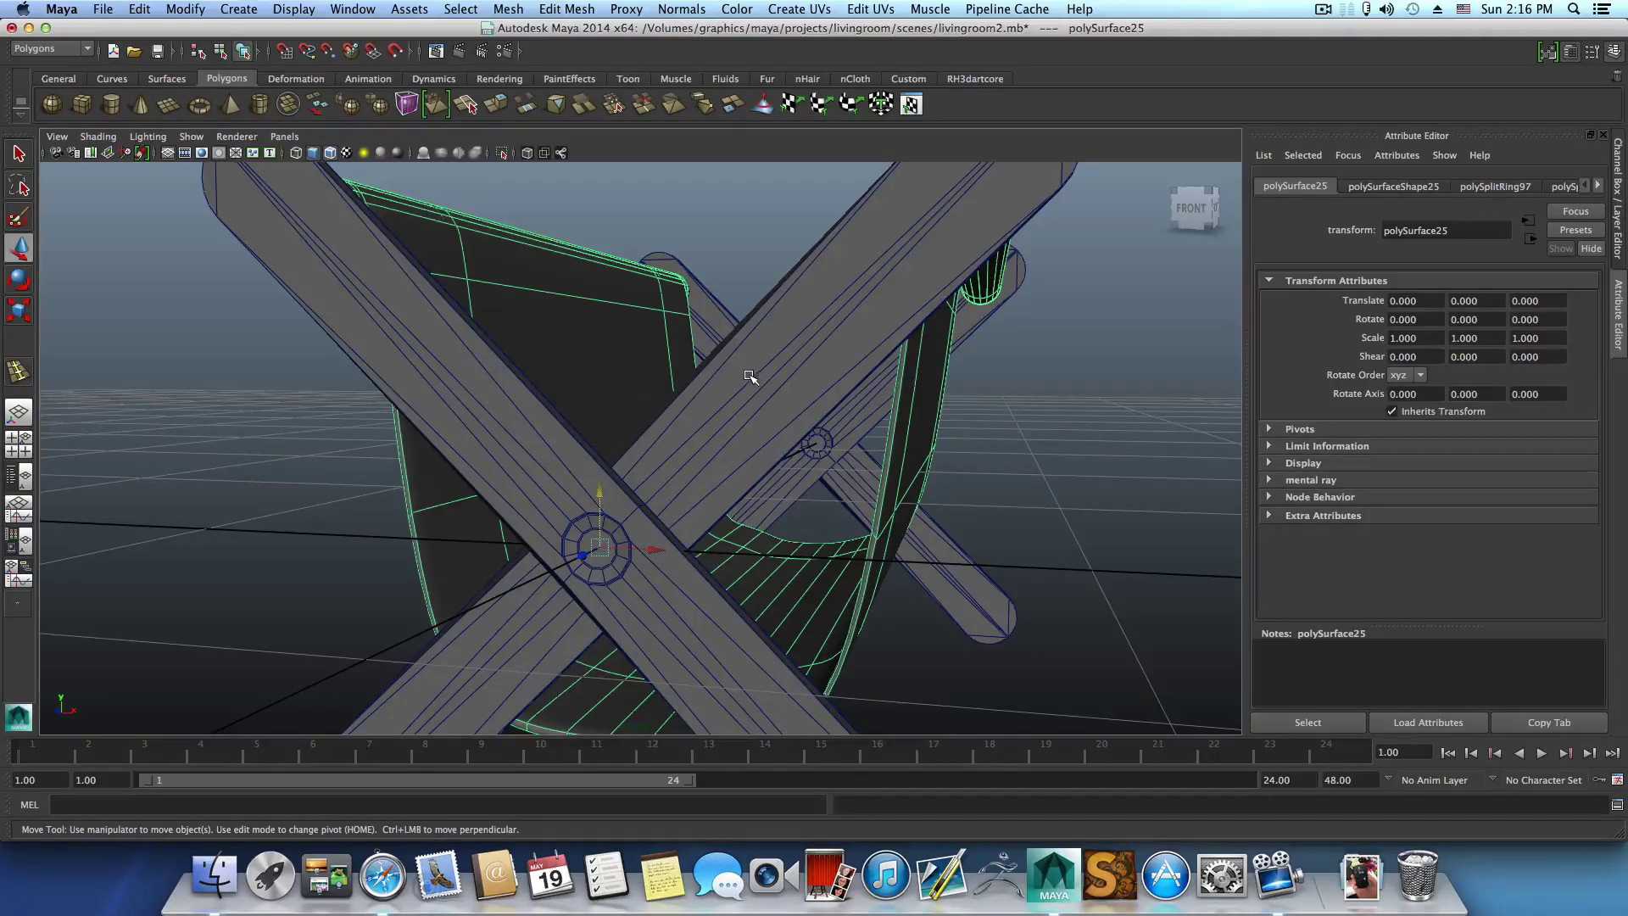
scroll(751, 373, down, 5)
alt+drag(756, 367, 561, 436)
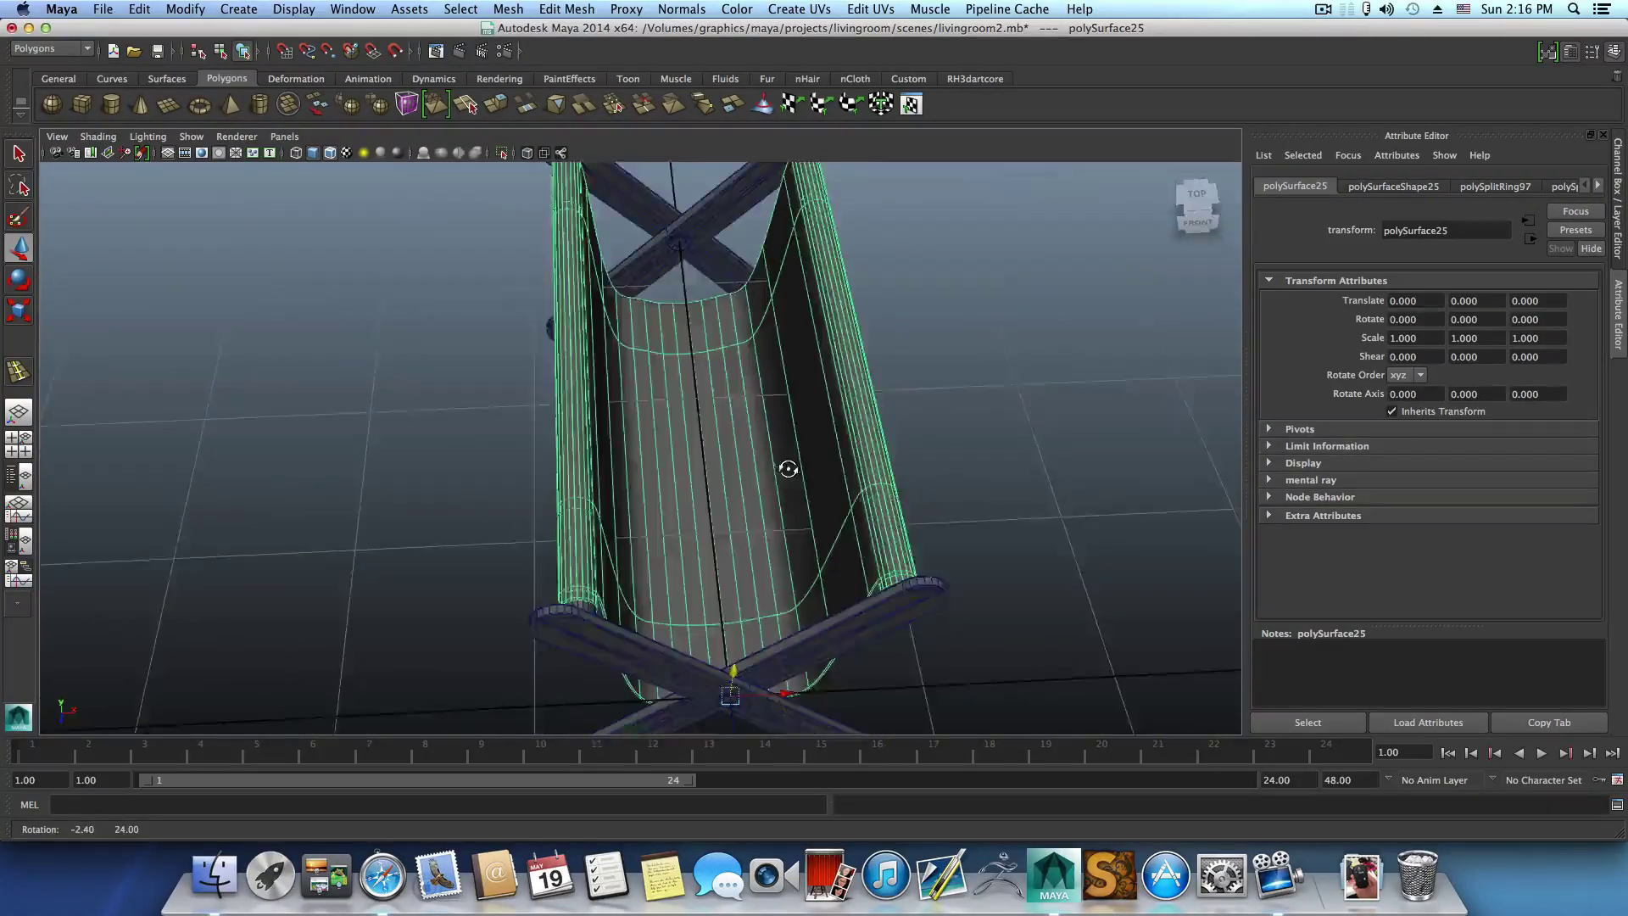
alt+right_drag(561, 436, 827, 436)
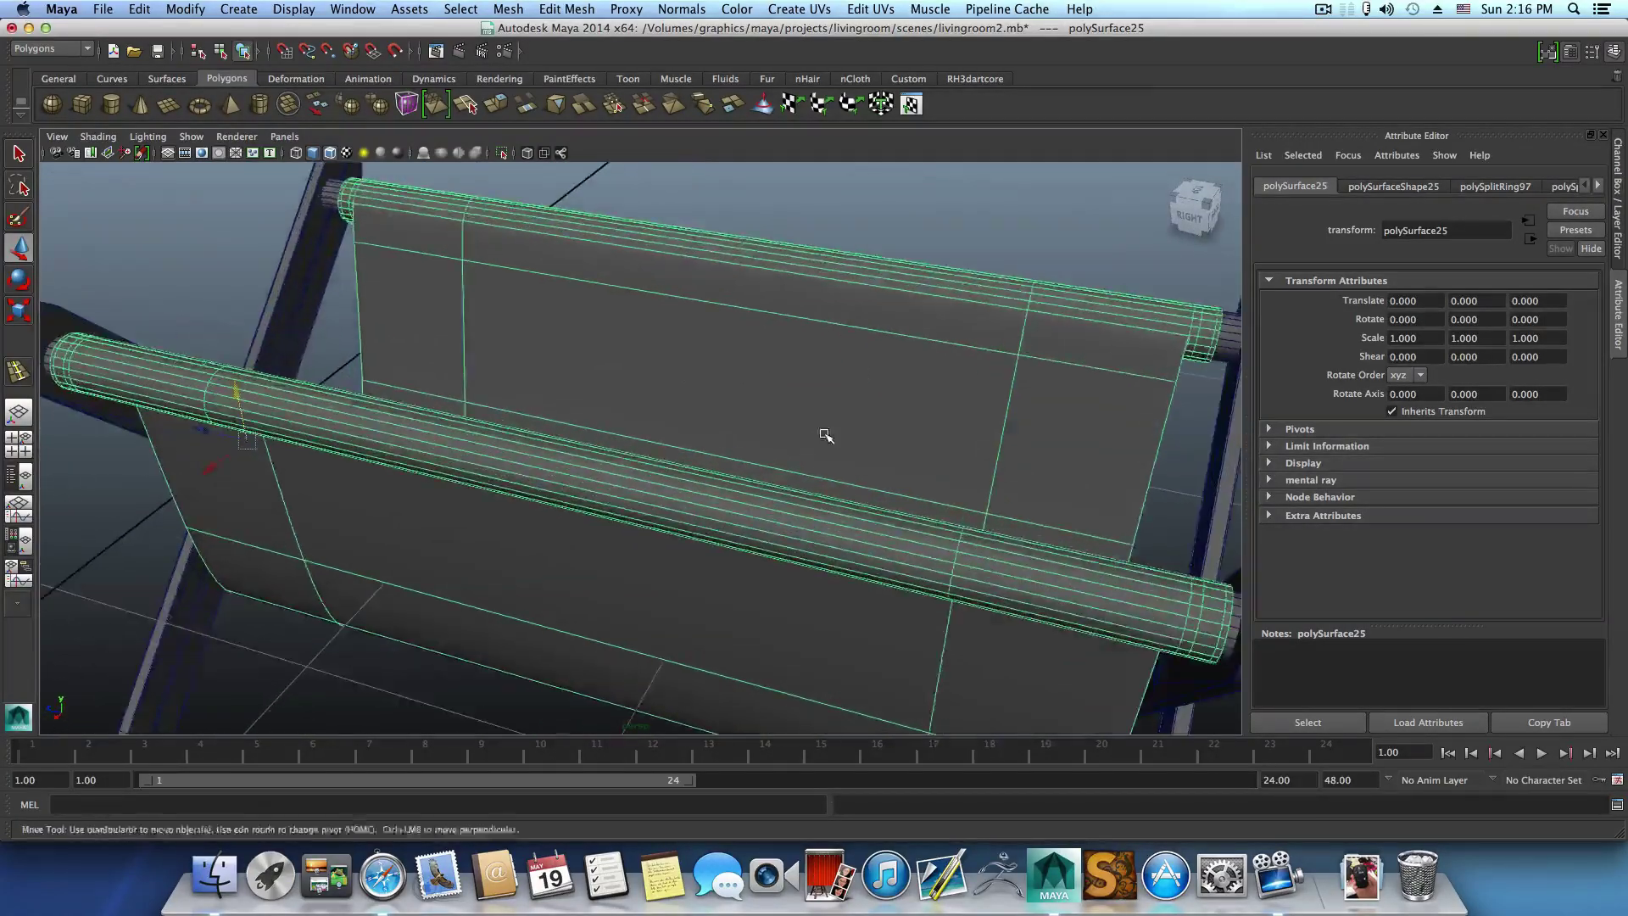
alt+drag(826, 436, 536, 499)
alt+middle_drag(639, 512, 639, 511)
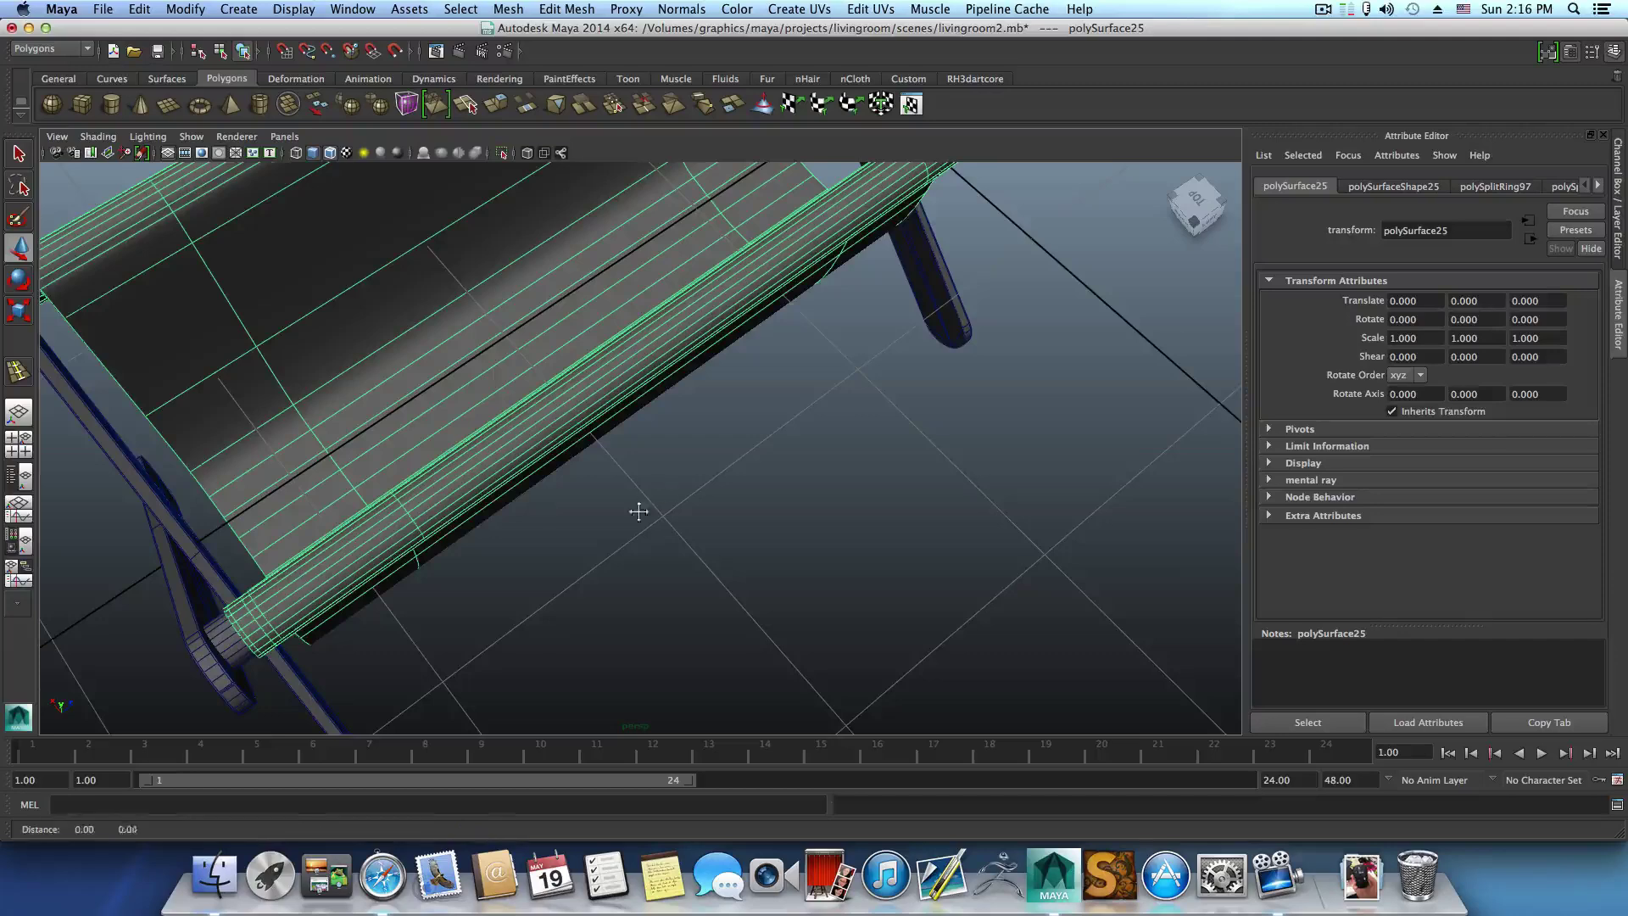
mouse_move(639, 511)
alt+mouse_down()
mouse_move(658, 537)
mouse_move(613, 552)
mouse_move(698, 571)
mouse_move(676, 552)
mouse_move(724, 618)
mouse_move(628, 531)
alt+mouse_up()
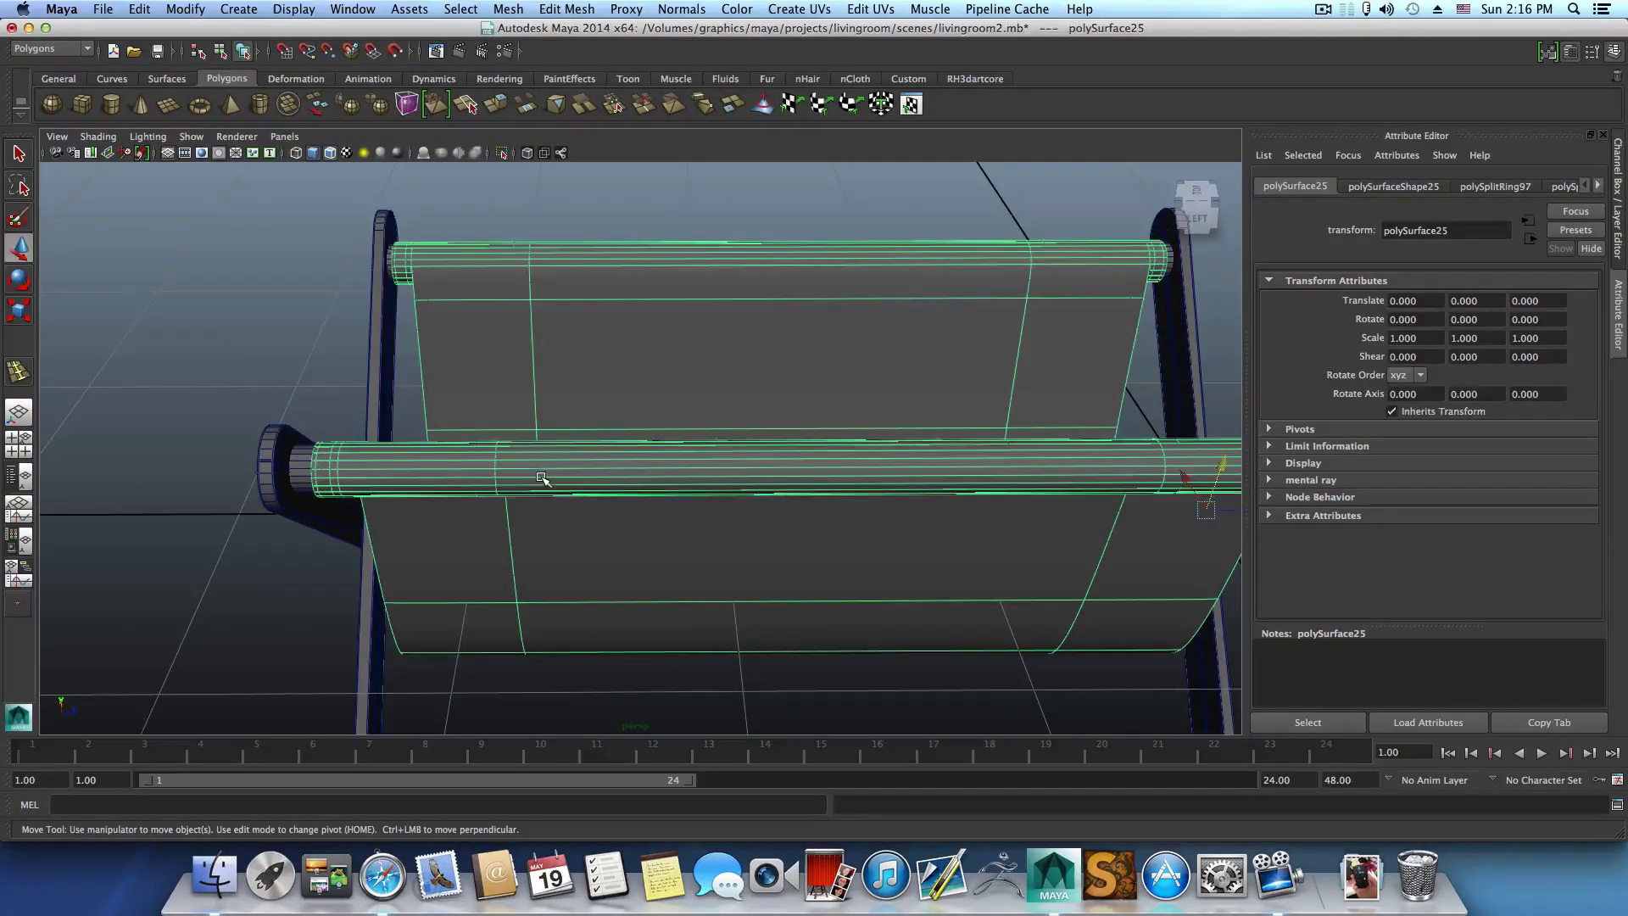
Insert two more edge loops across the sling, one further inward from each end.
shift+right_drag(539, 471, 496, 494)
drag(509, 472, 615, 462)
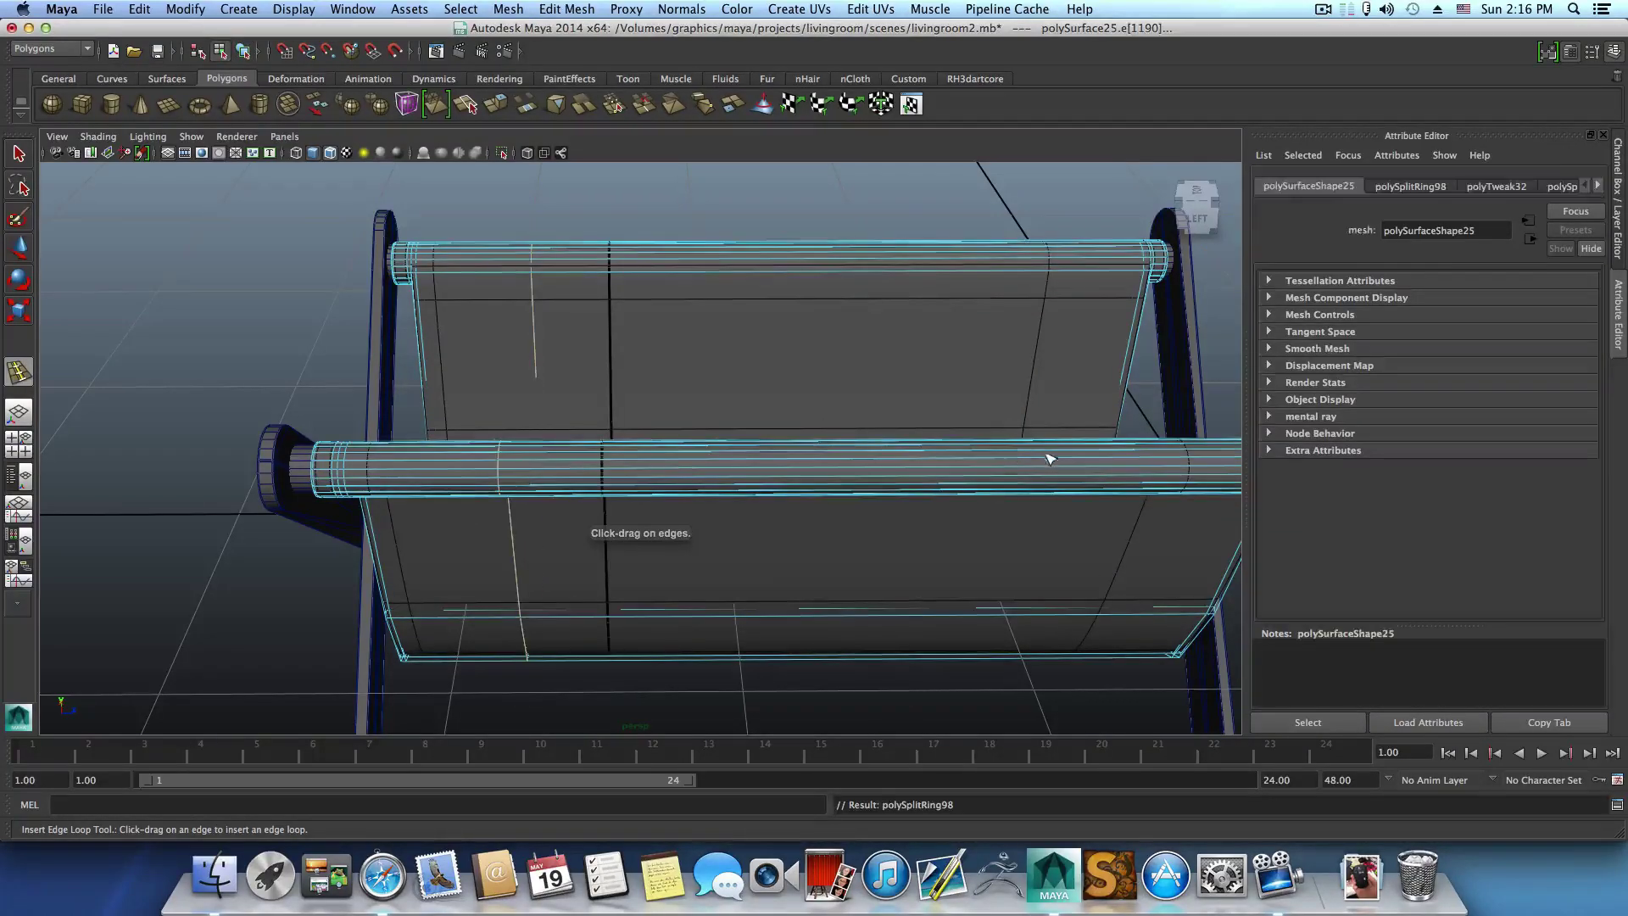
drag(1050, 459, 1077, 496)
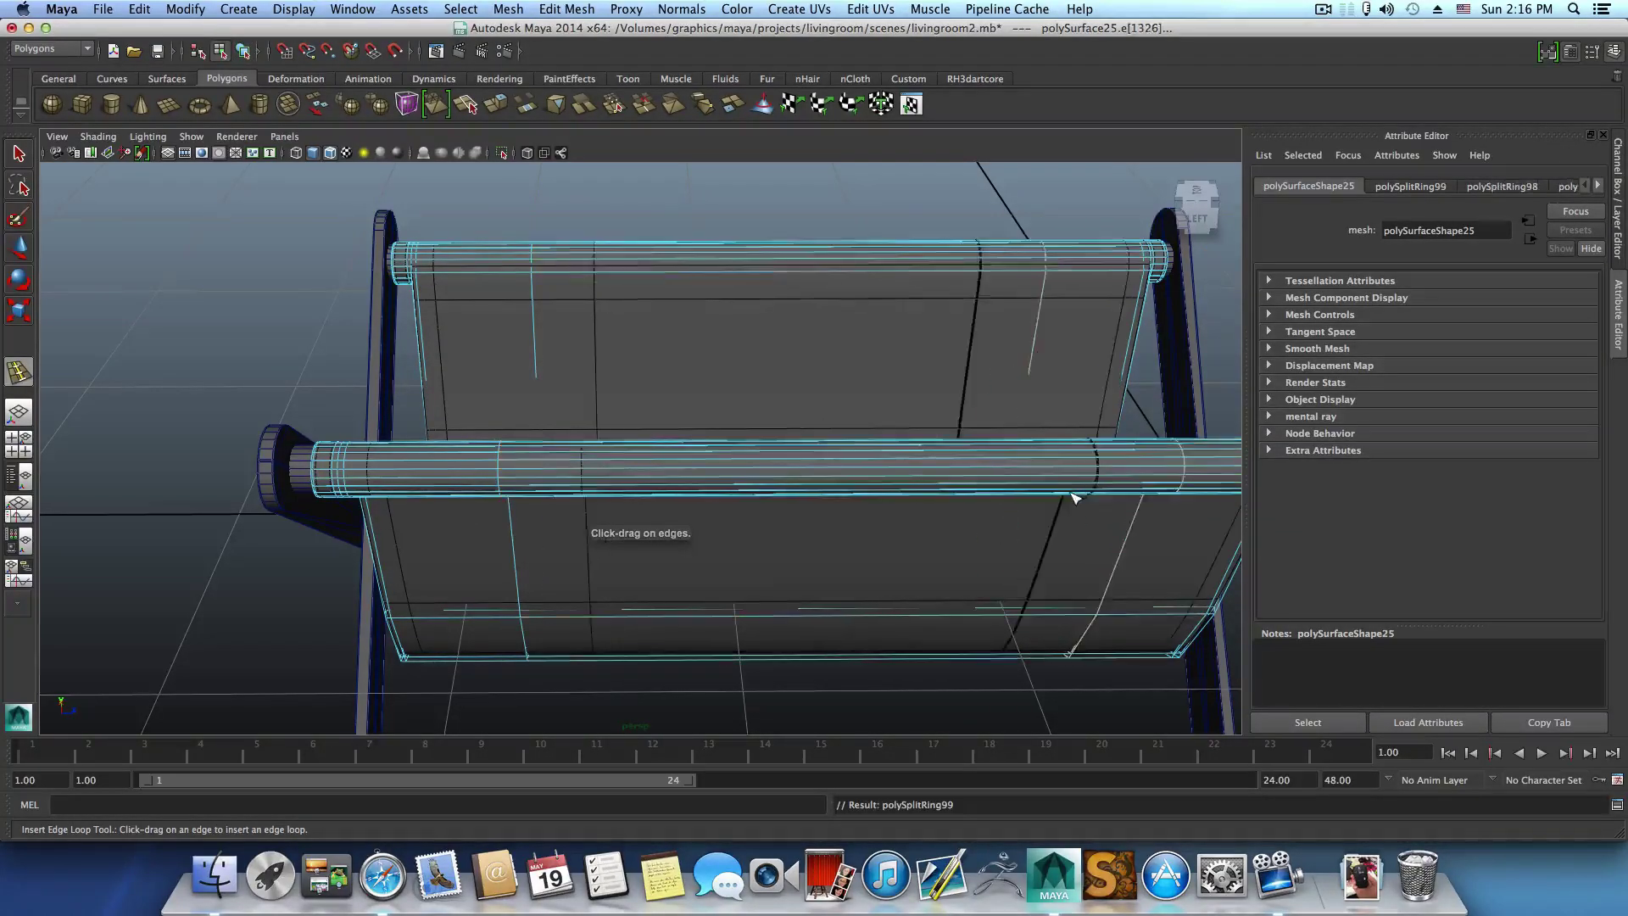
Display the sling in smooth preview and return to object selection.
key(3)
click(16, 157)
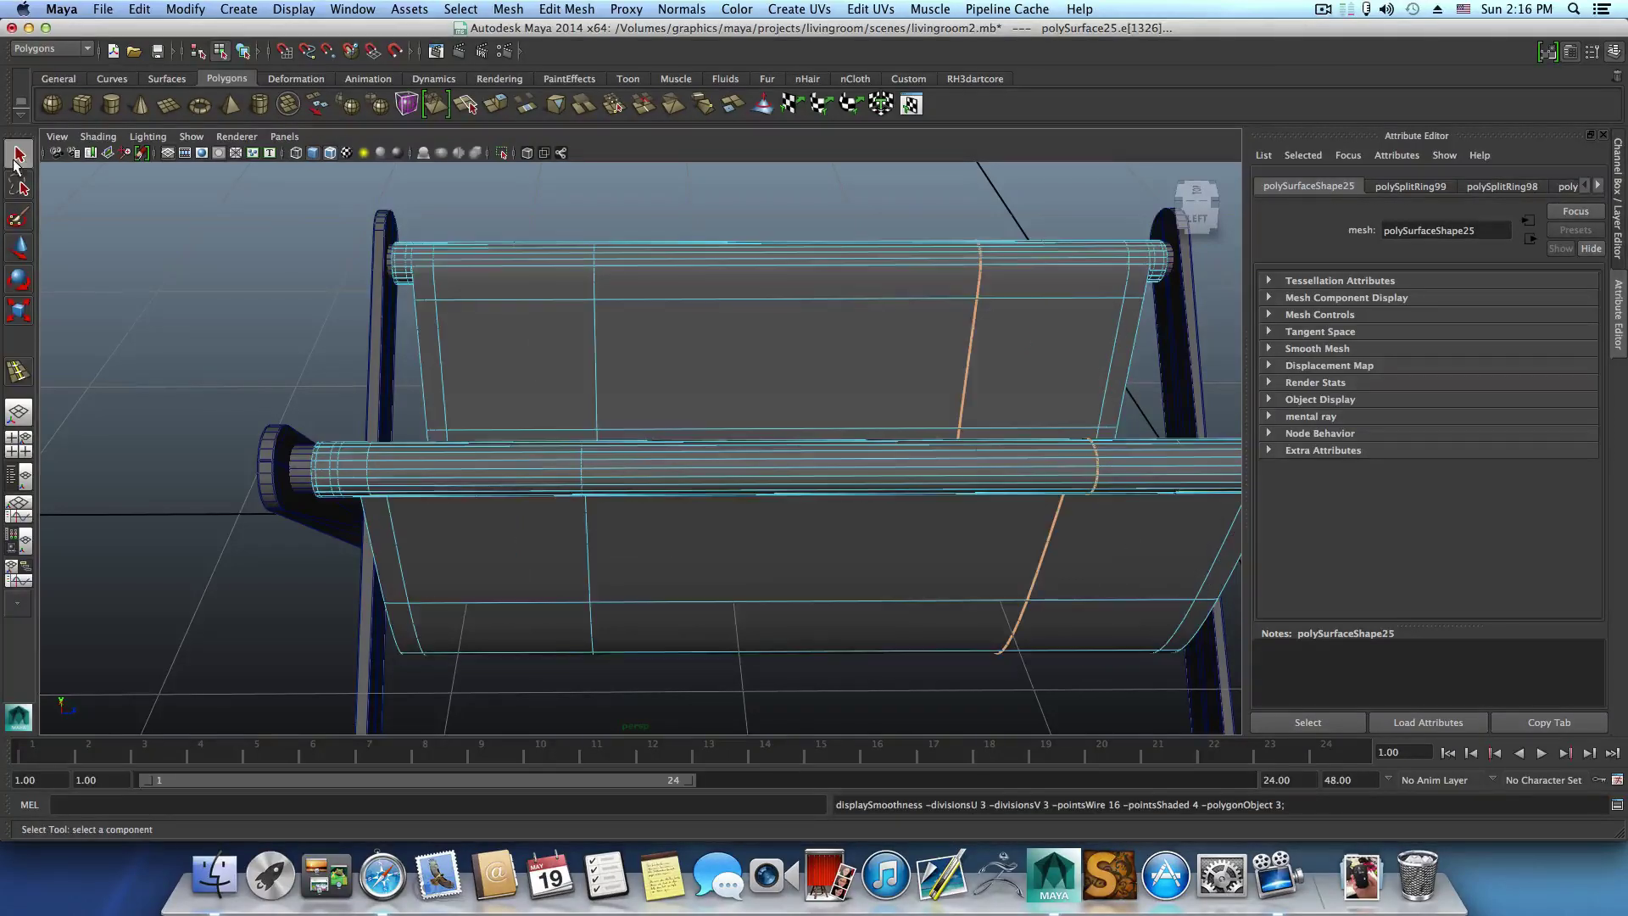
key(F8)
key(f)
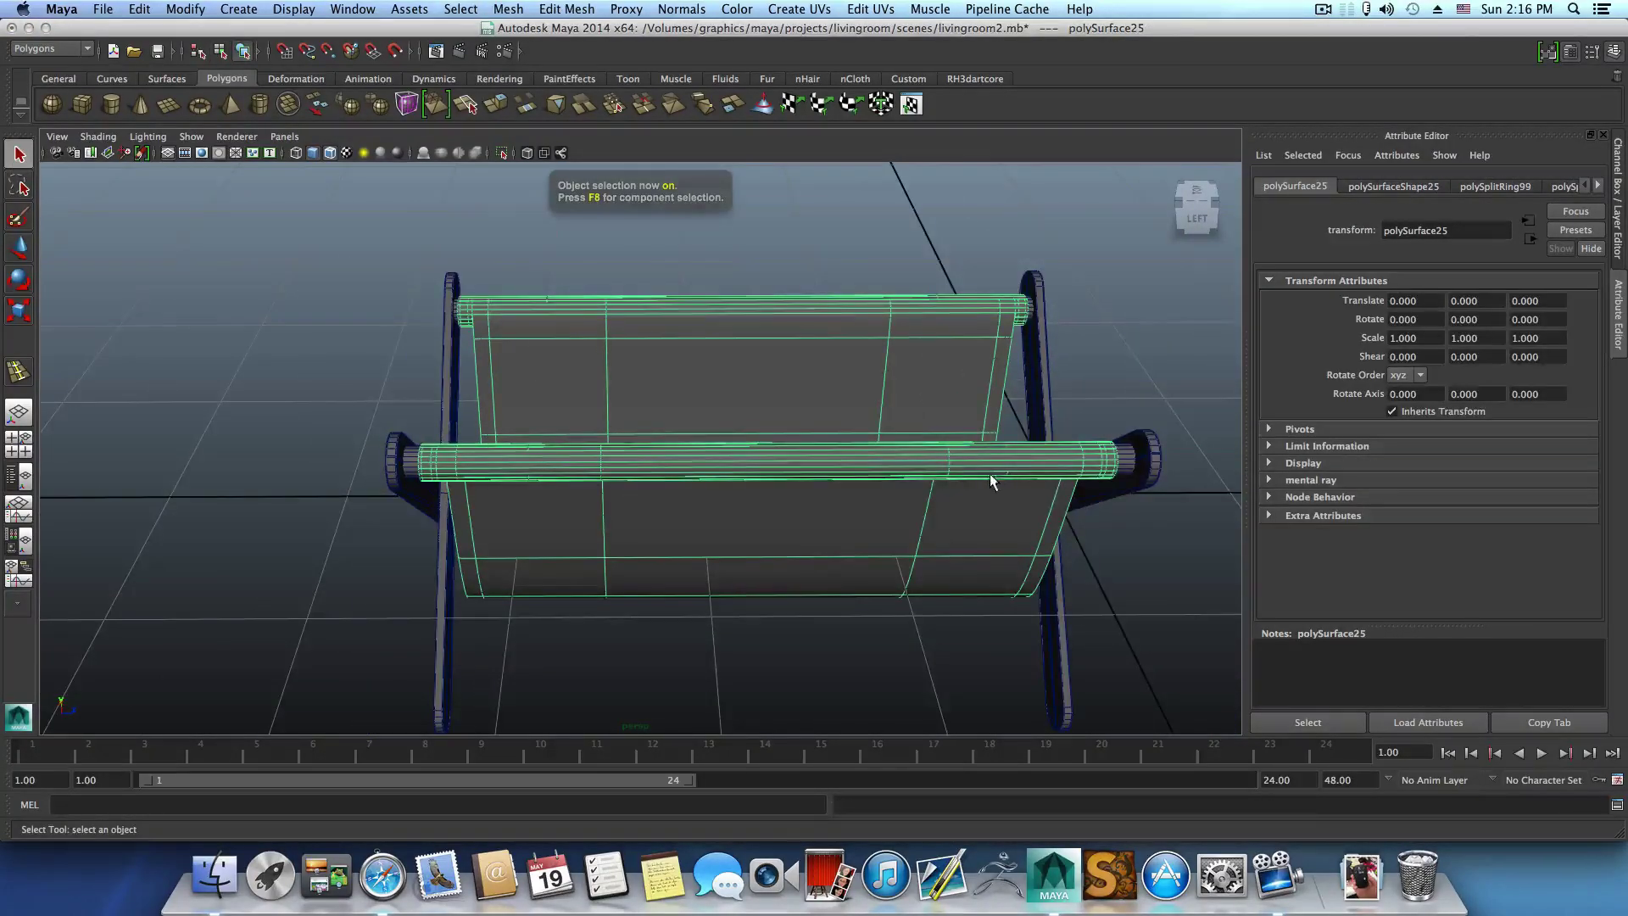
alt+drag(989, 473, 813, 415)
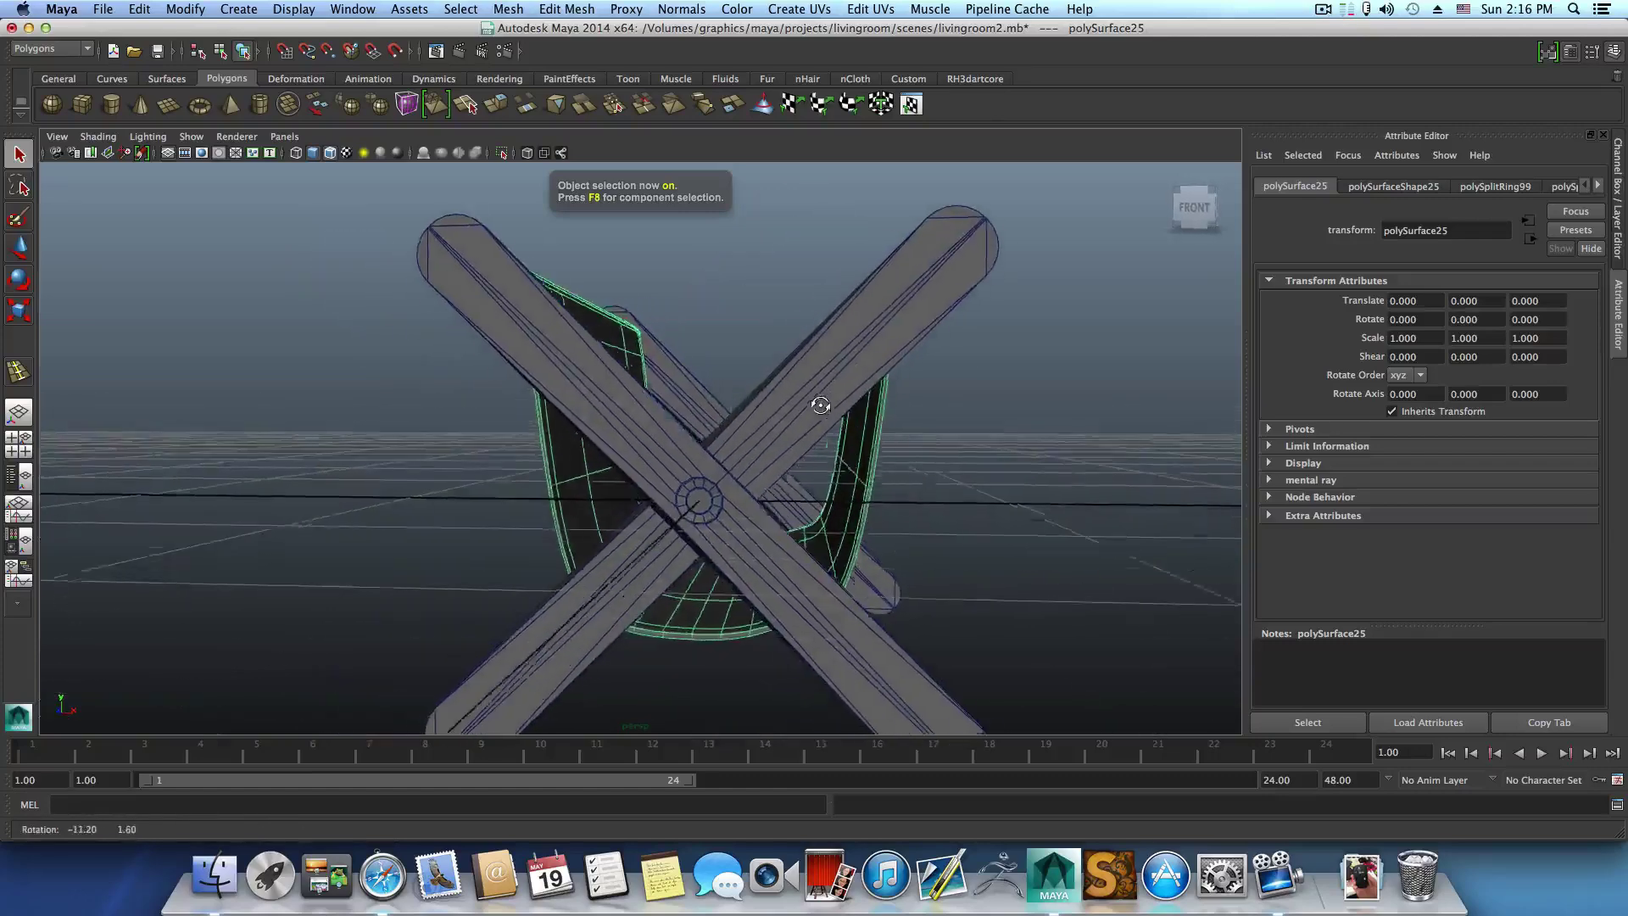
alt+right_drag(814, 415, 794, 455)
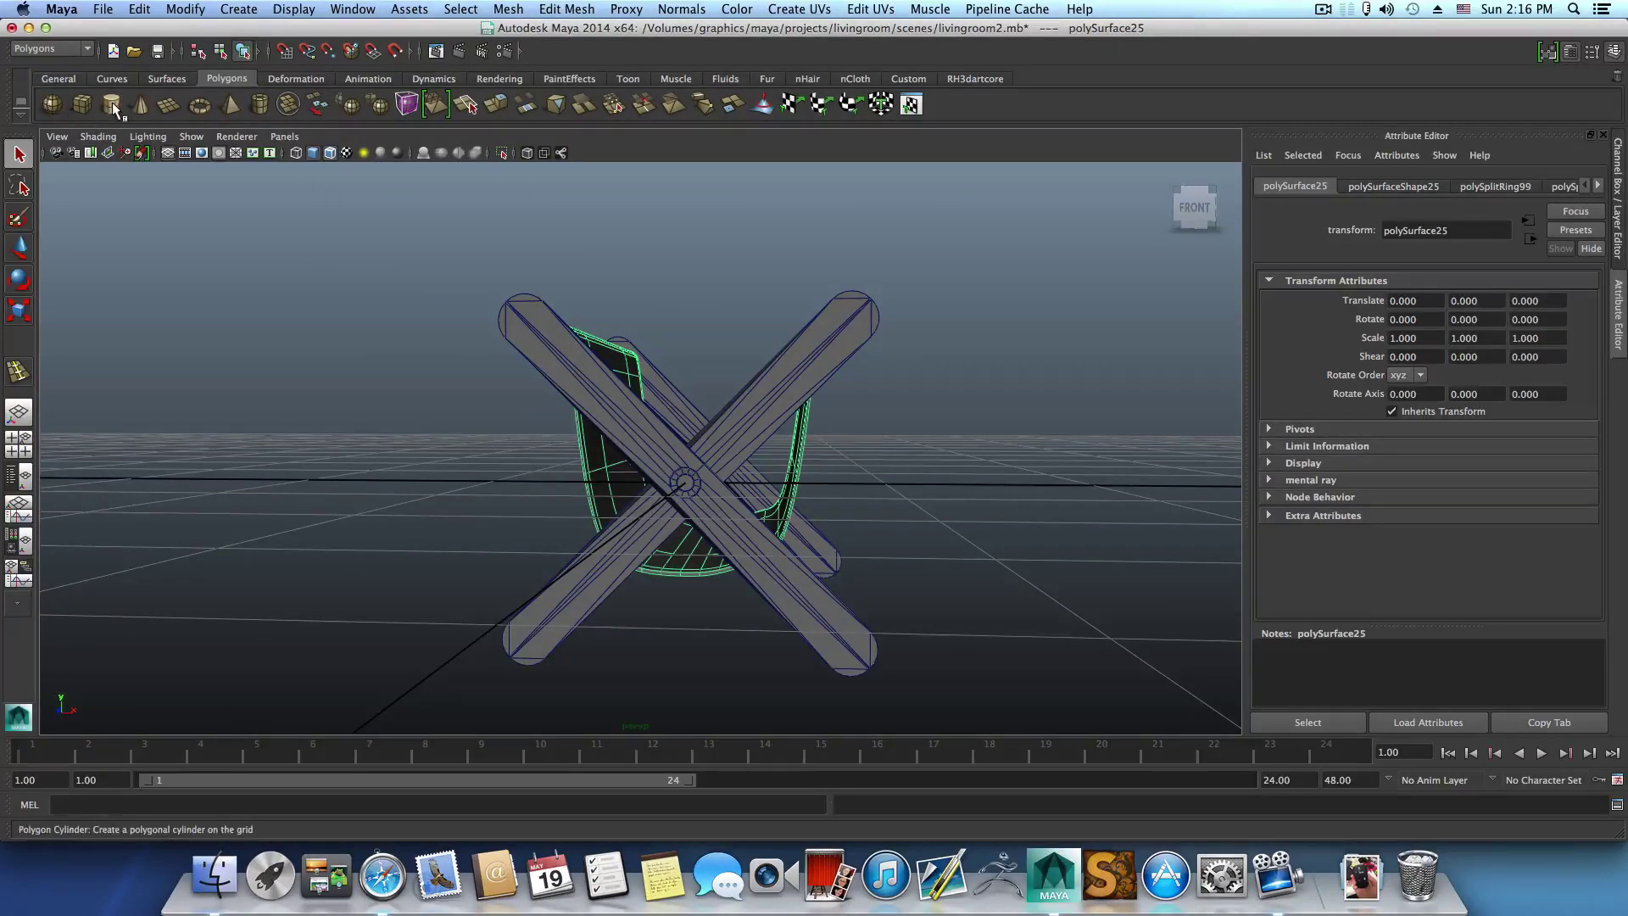
click(52, 103)
scroll(617, 469, down, 3)
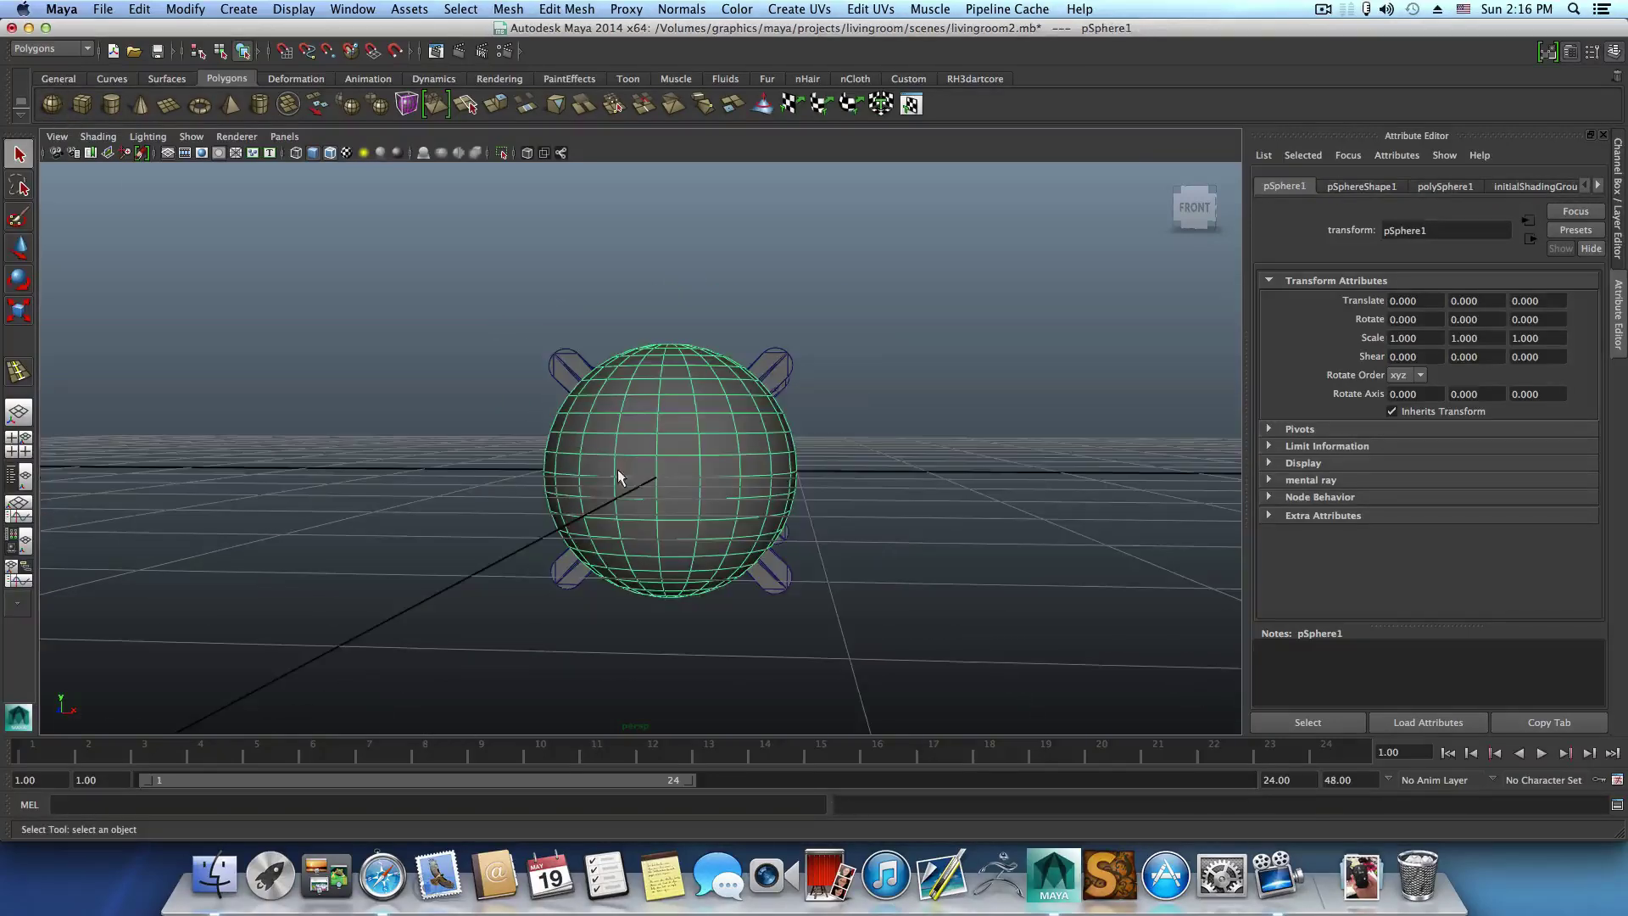
alt+drag(617, 470, 459, 490)
click(18, 312)
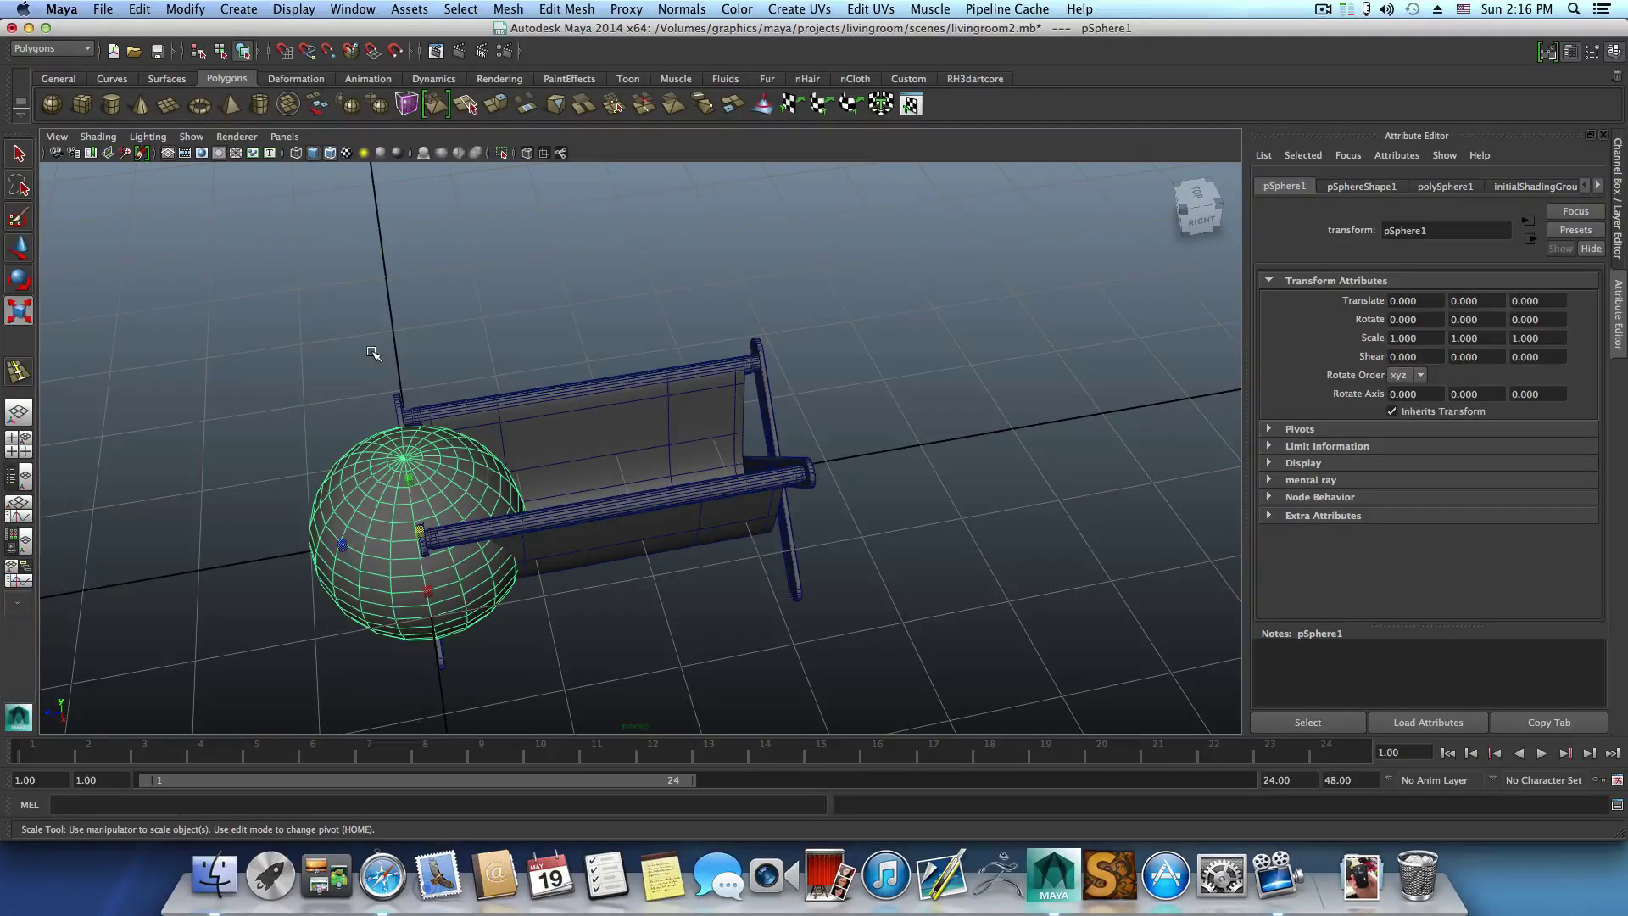
key(ctrl+z)
key(ctrl+z)
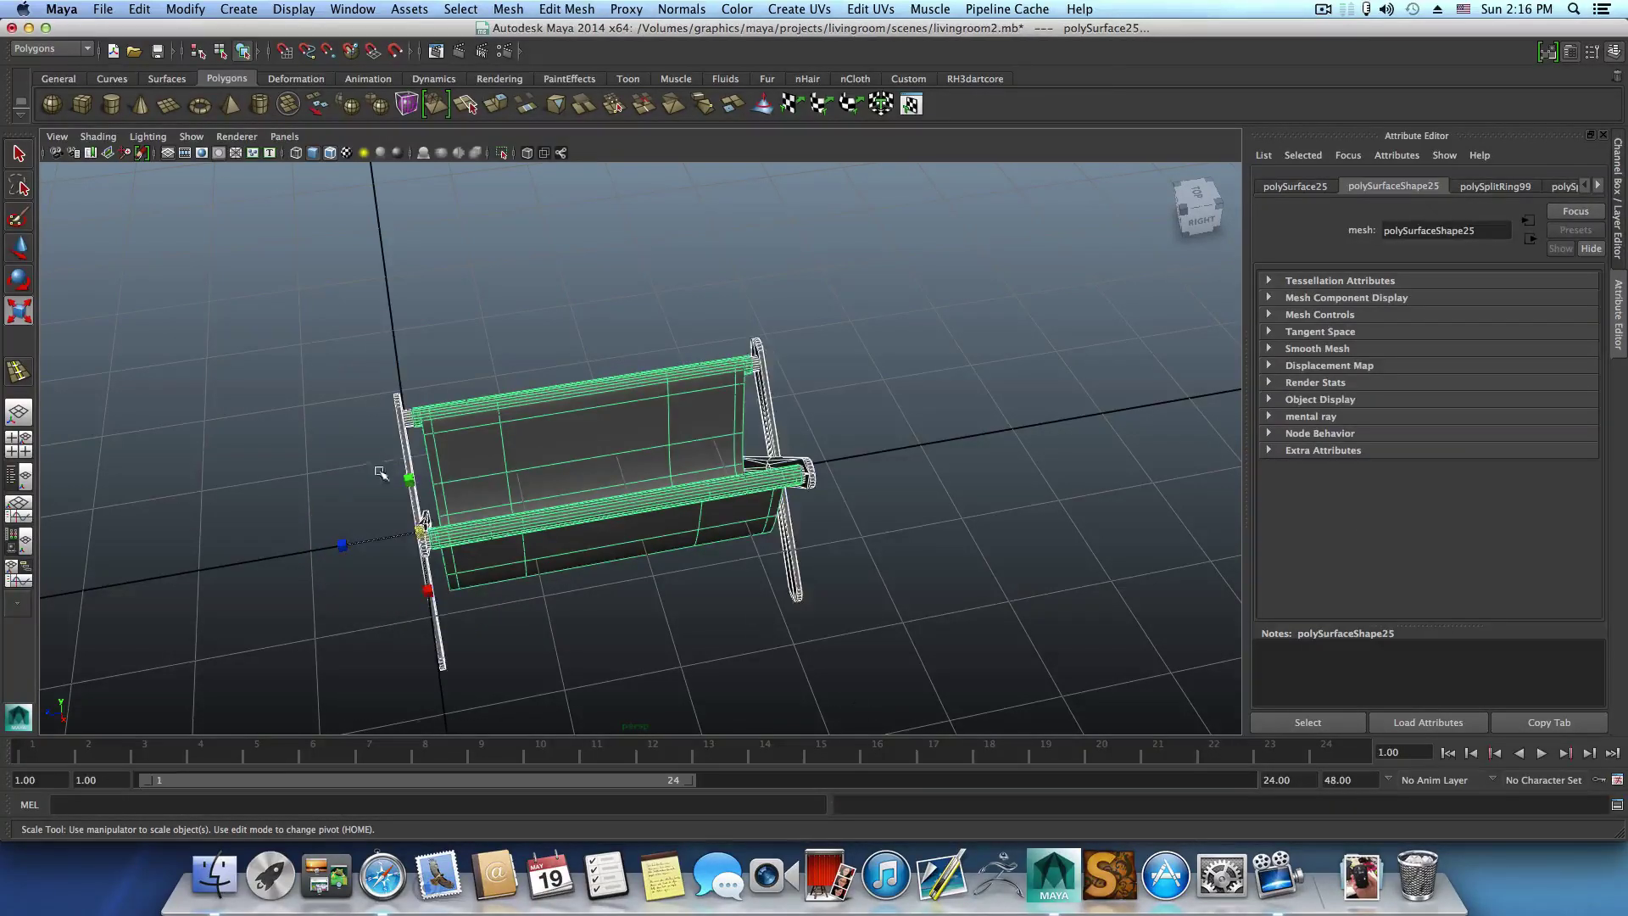
Move the whole stand lengthwise away from the origin and create a polygon sphere in the cleared space.
click(21, 244)
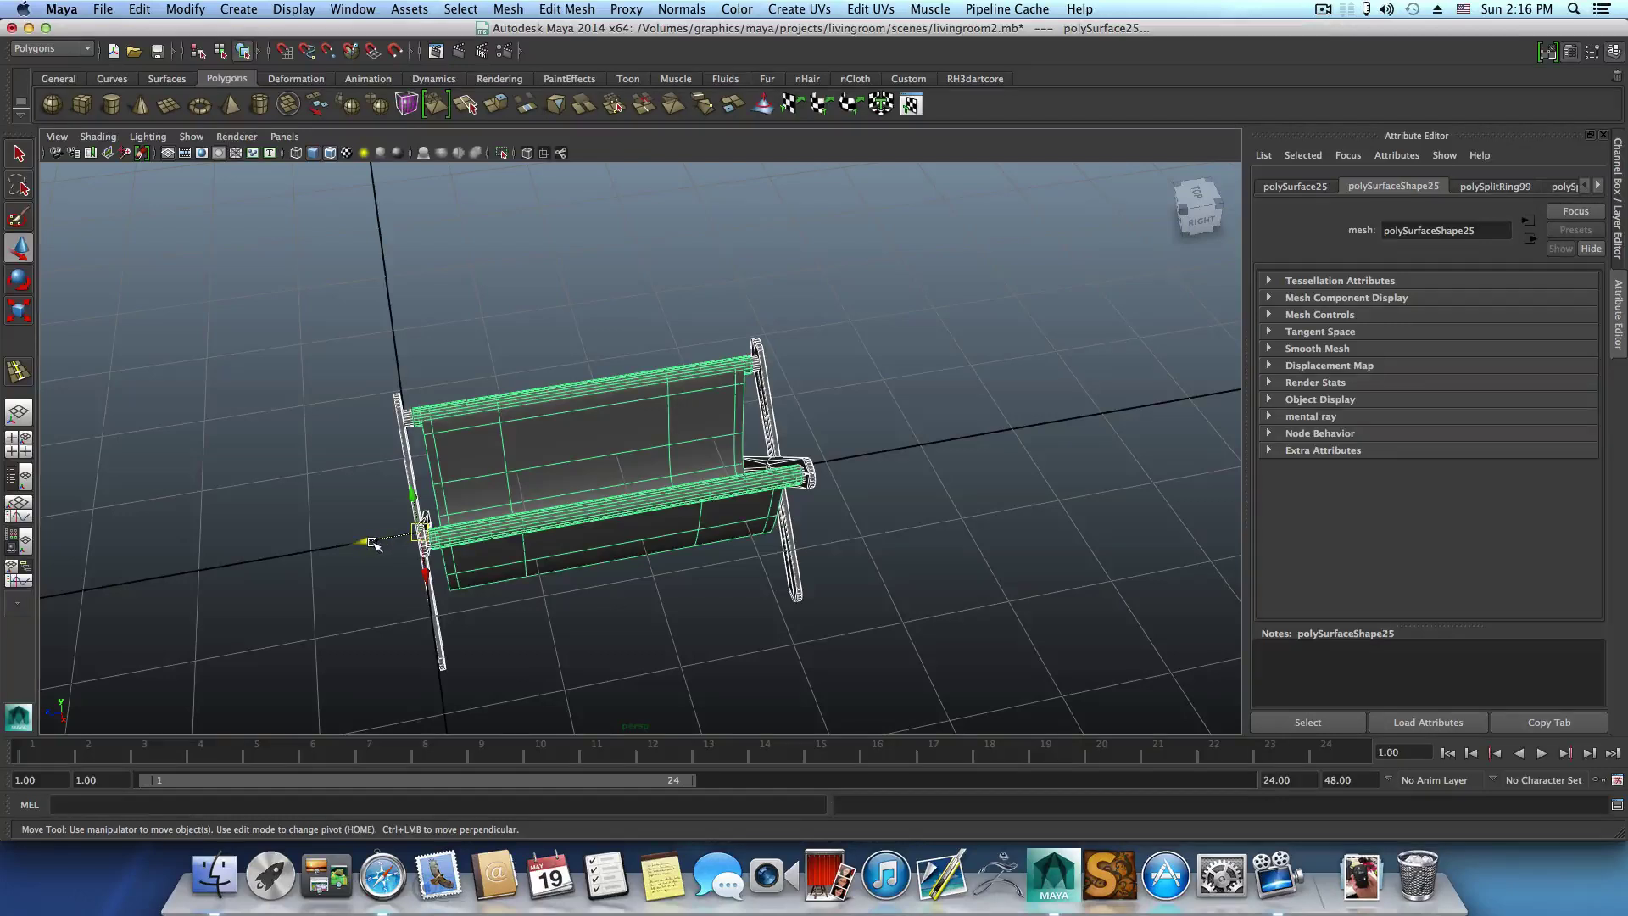
drag(373, 543, 542, 514)
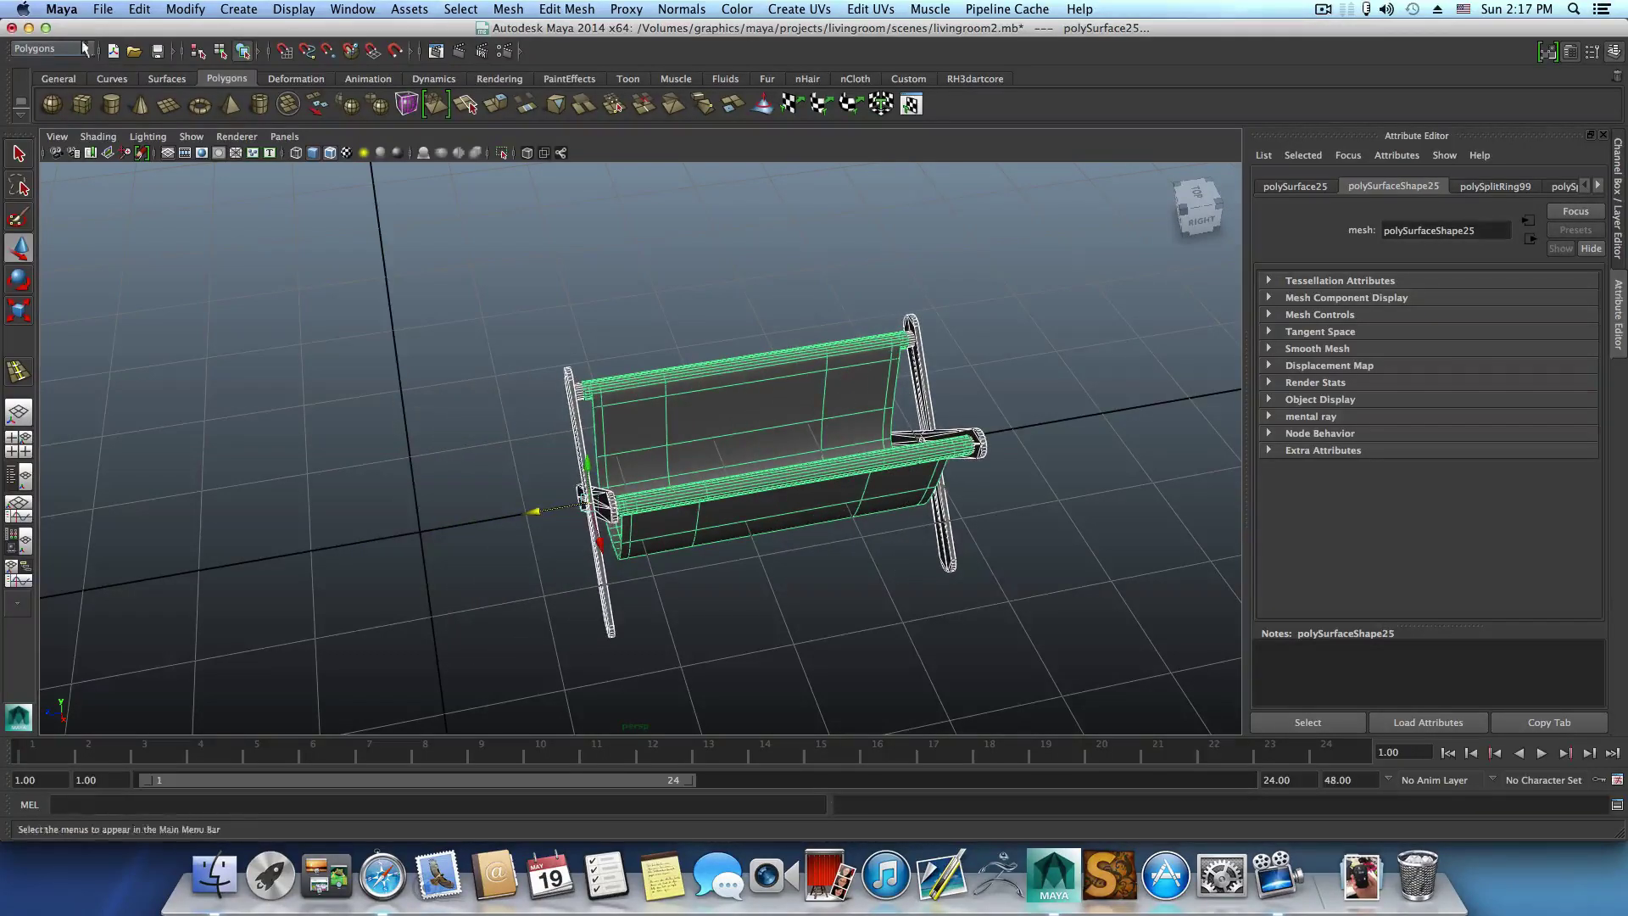
click(51, 106)
alt+drag(373, 497, 287, 314)
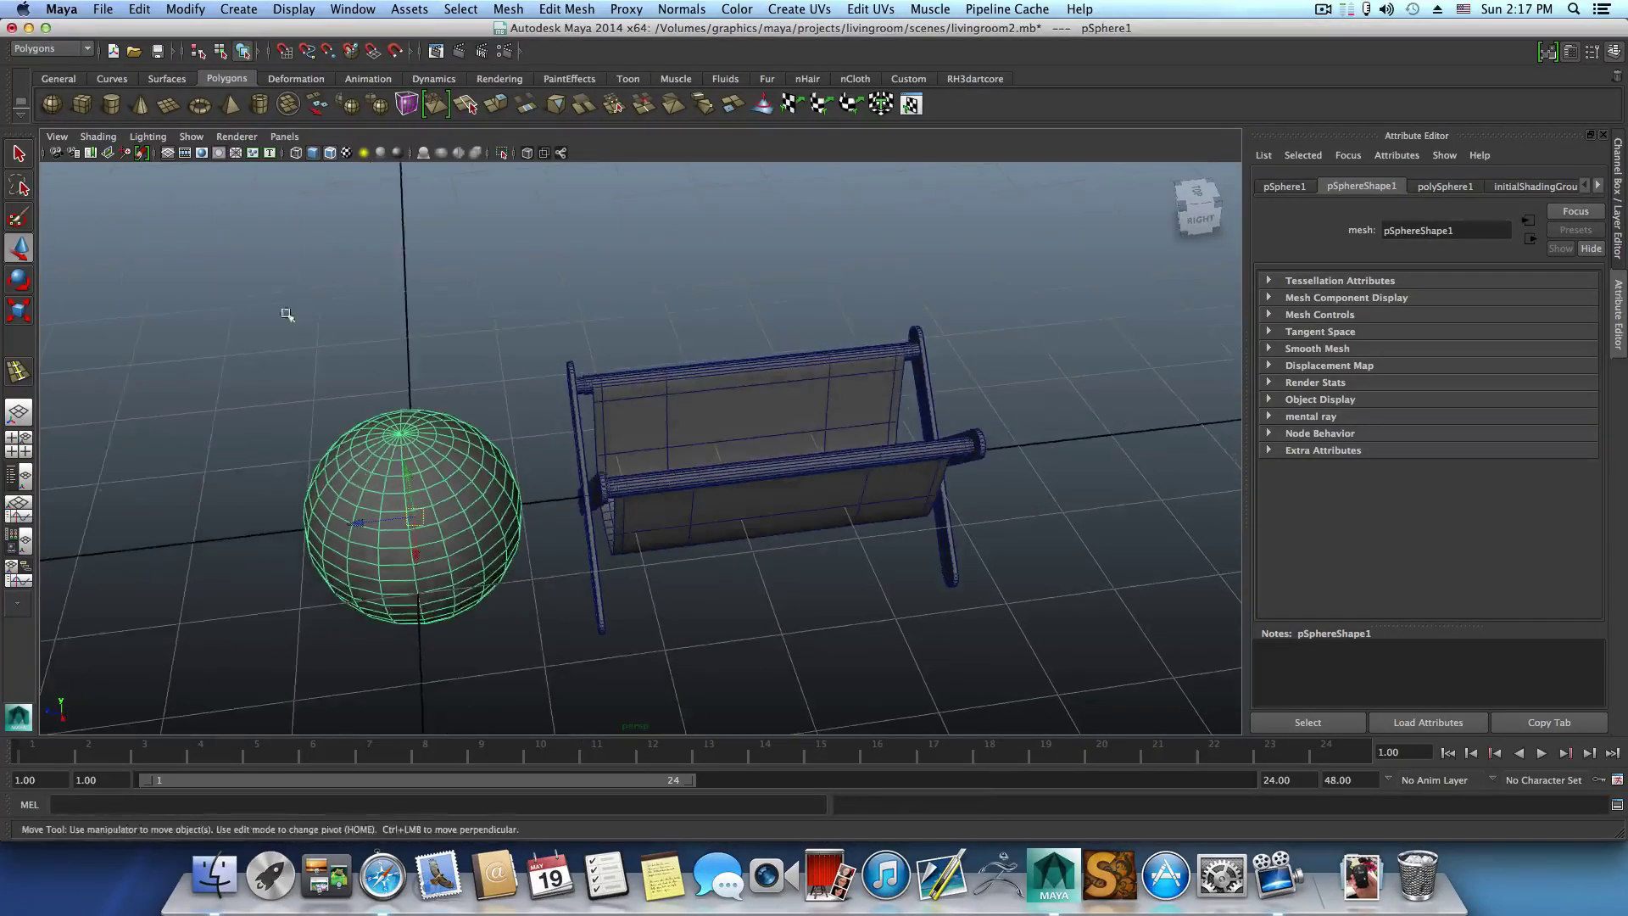
Create a polygon cube, place it above the sphere and select its four side faces.
click(81, 103)
alt+drag(327, 531, 365, 298)
right_drag(365, 298, 368, 339)
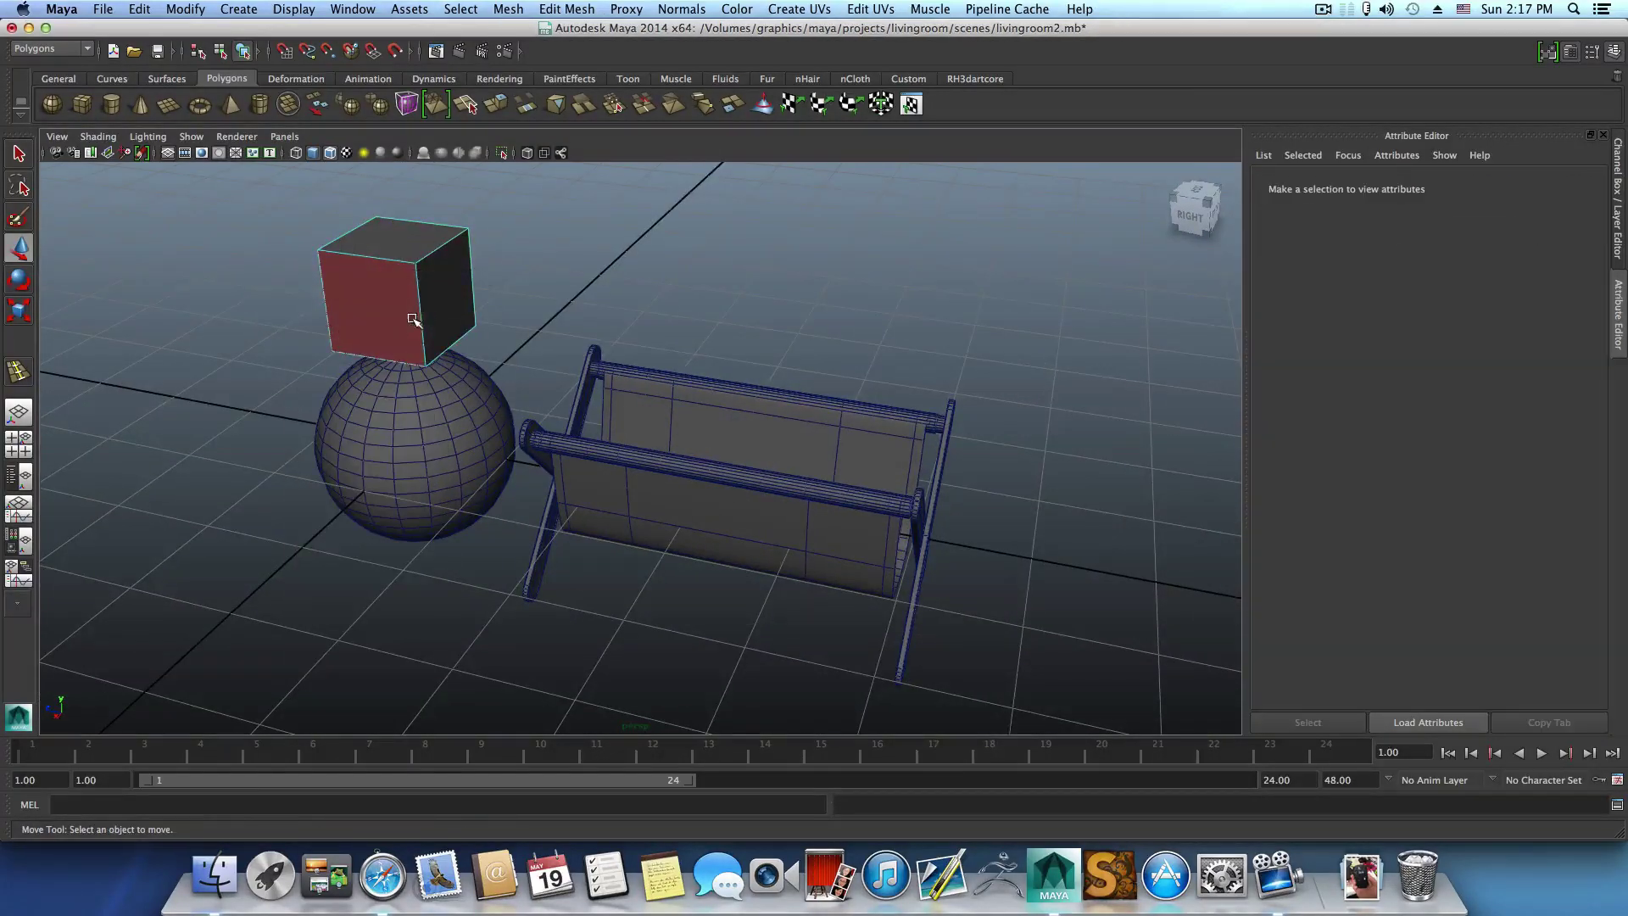
click(440, 298)
alt+drag(373, 344, 670, 367)
shift+click(790, 365)
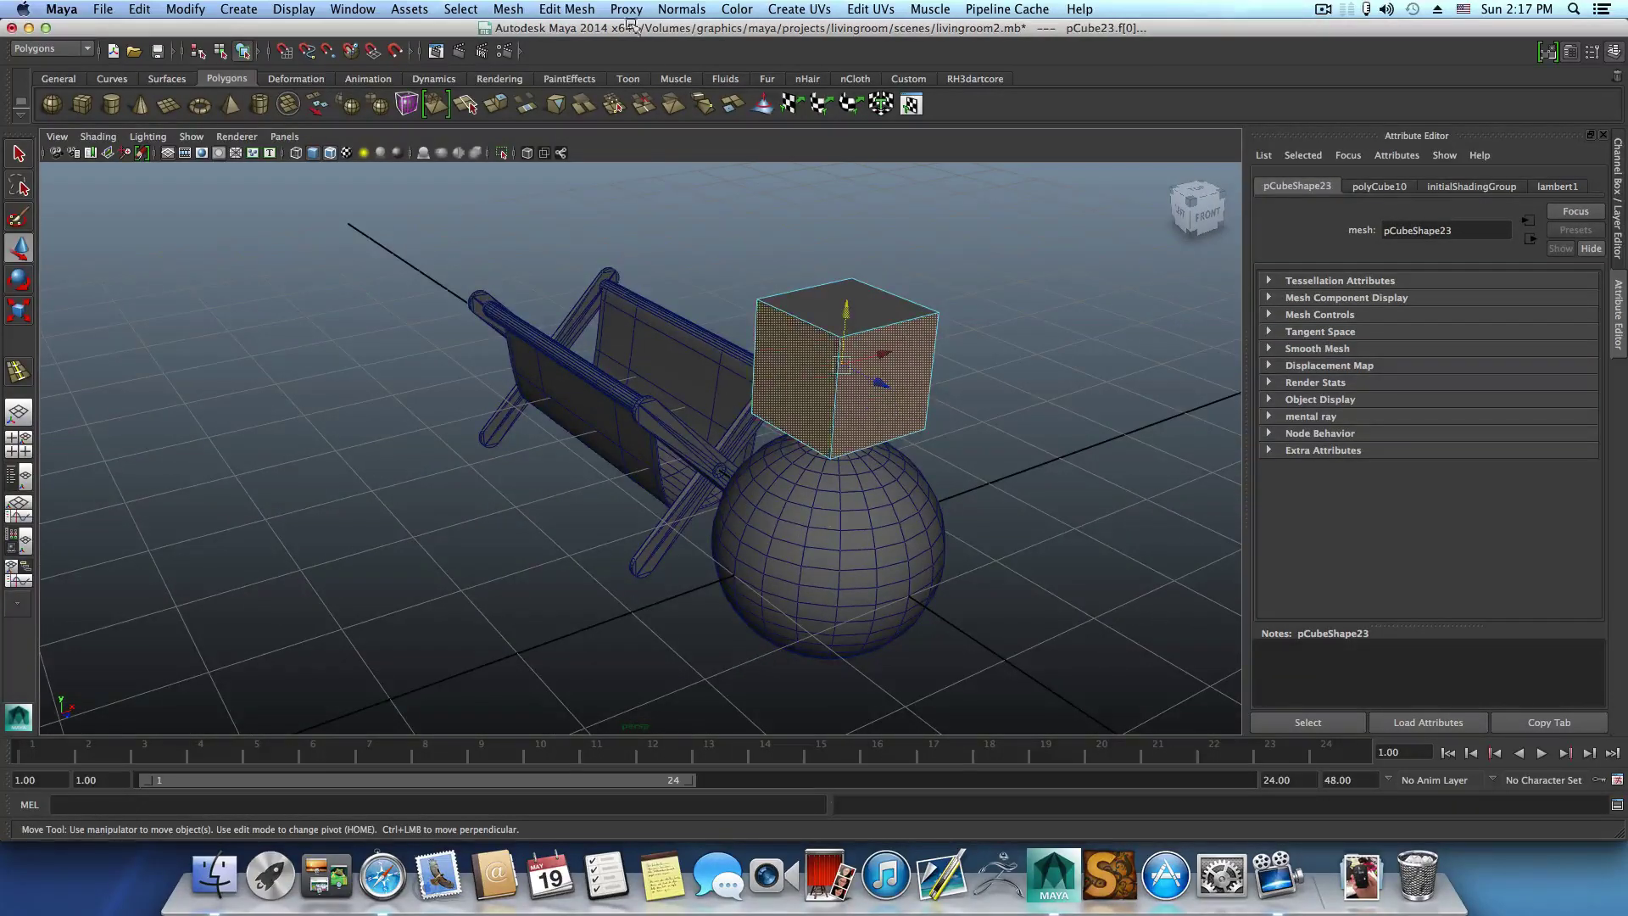
Turn off Keep Faces Together and extrude the cube's four side faces outward by 5.707 to form a cross.
click(574, 7)
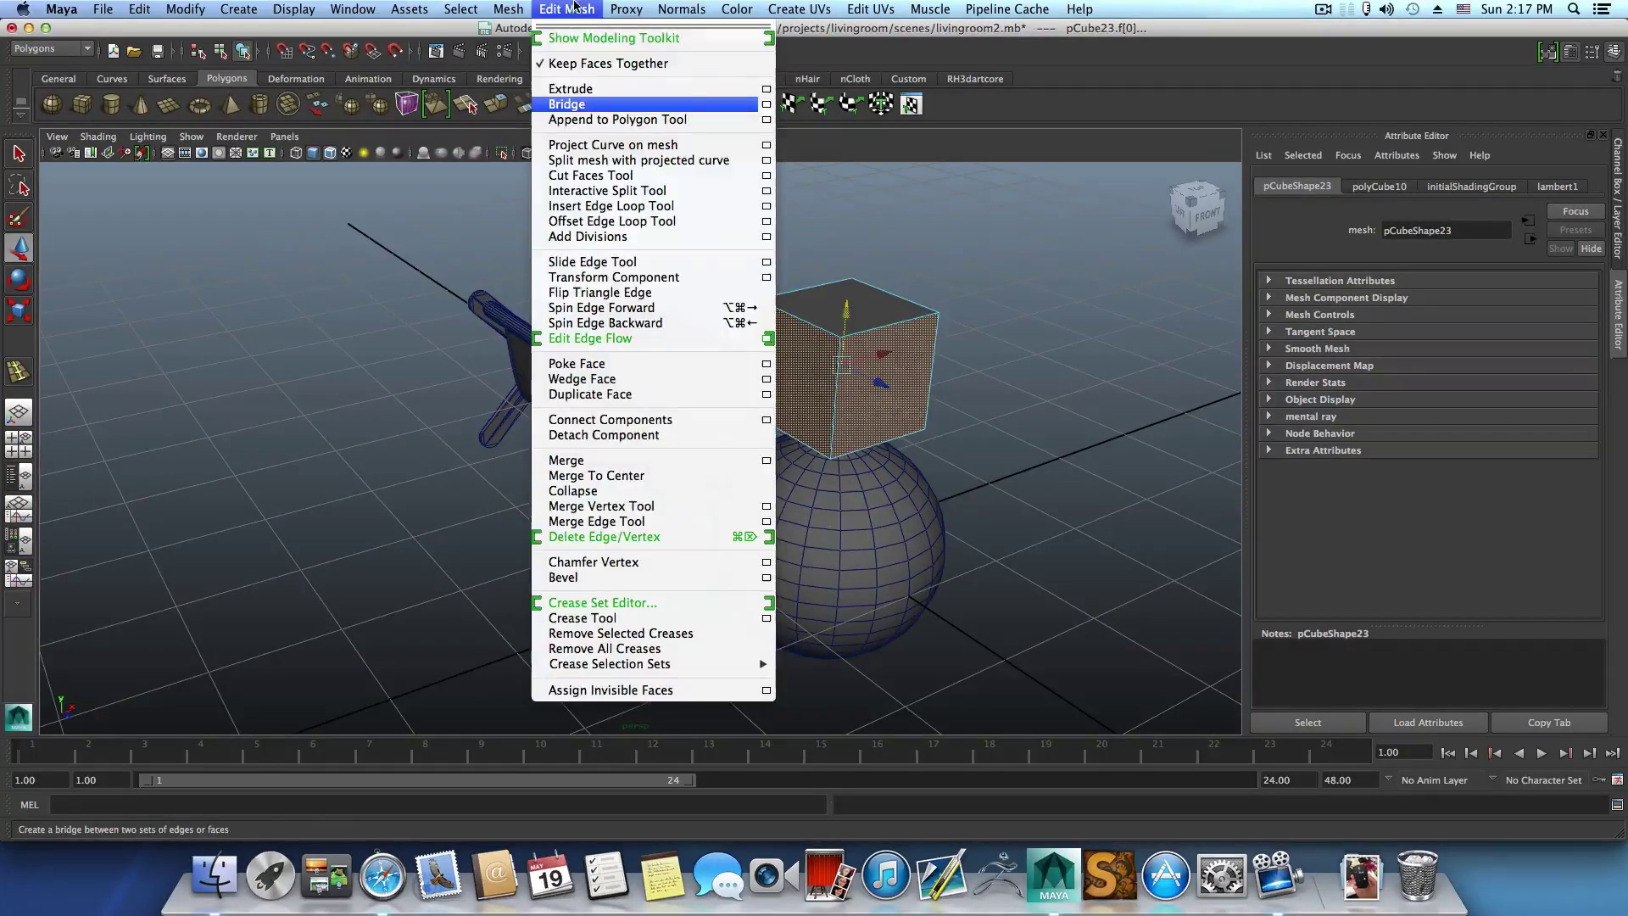
click(575, 64)
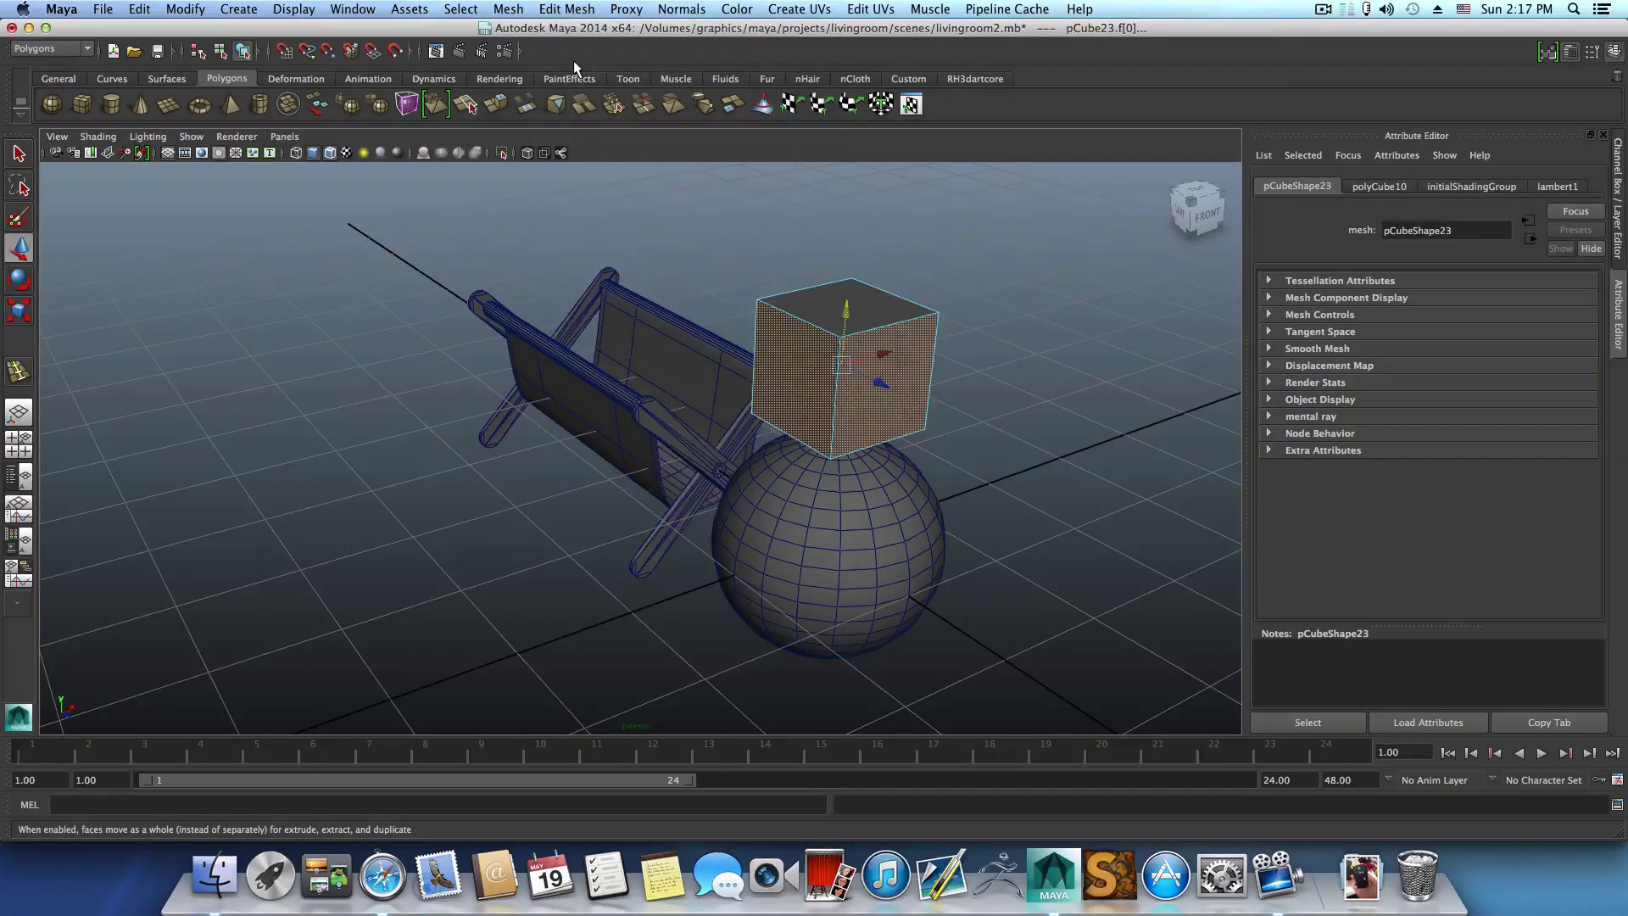
click(496, 105)
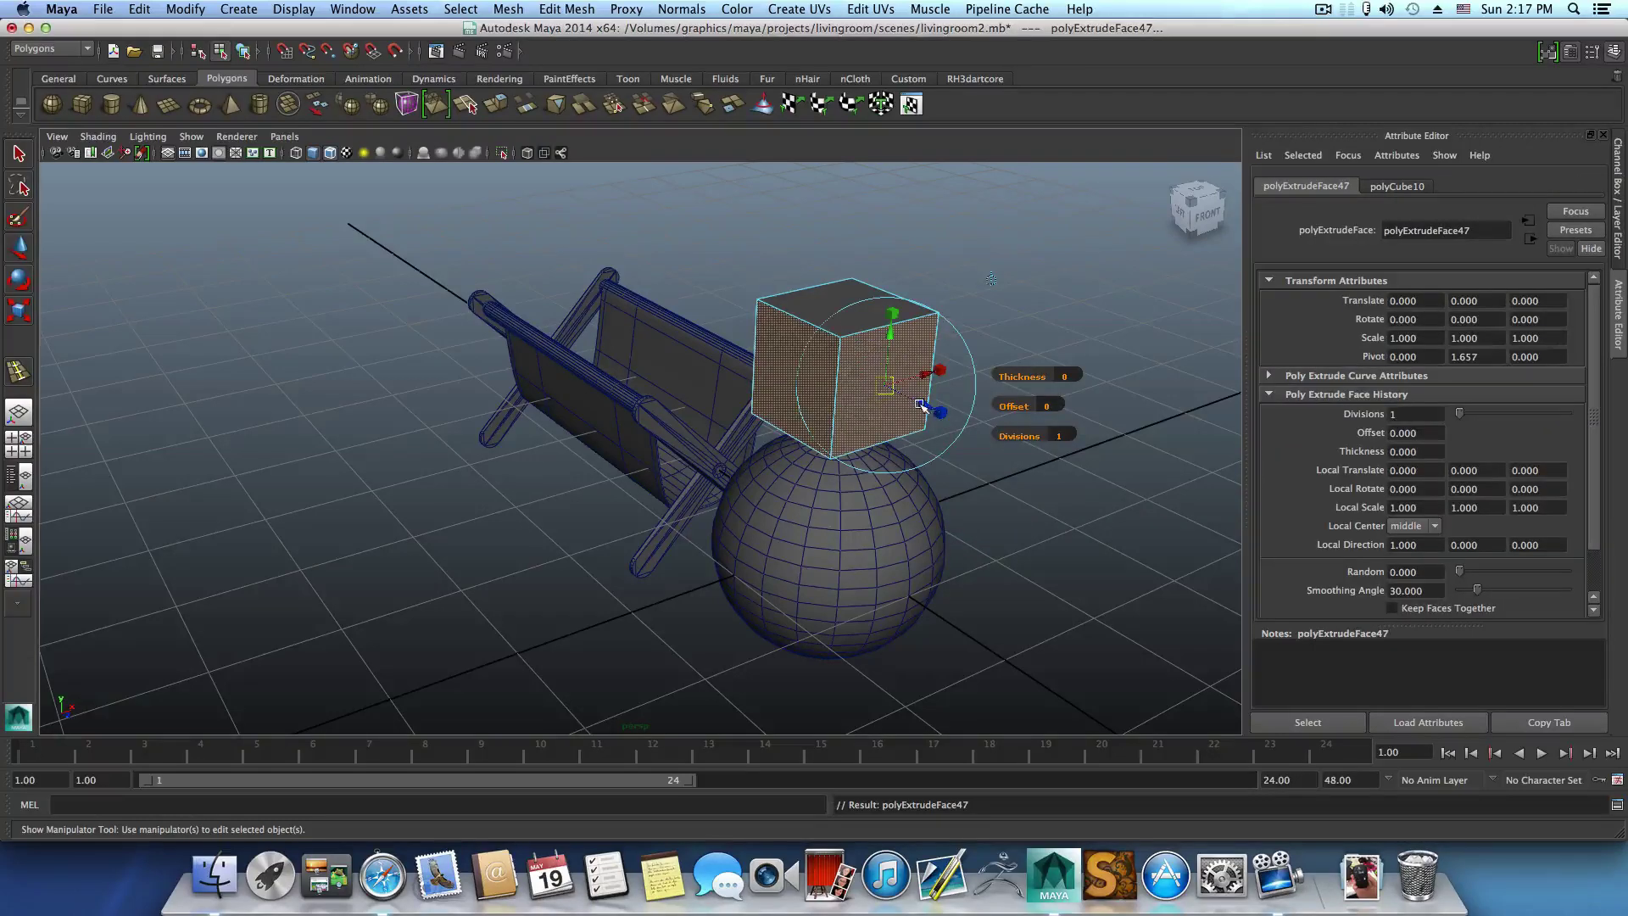
drag(922, 405, 1208, 629)
scroll(975, 543, down, 4)
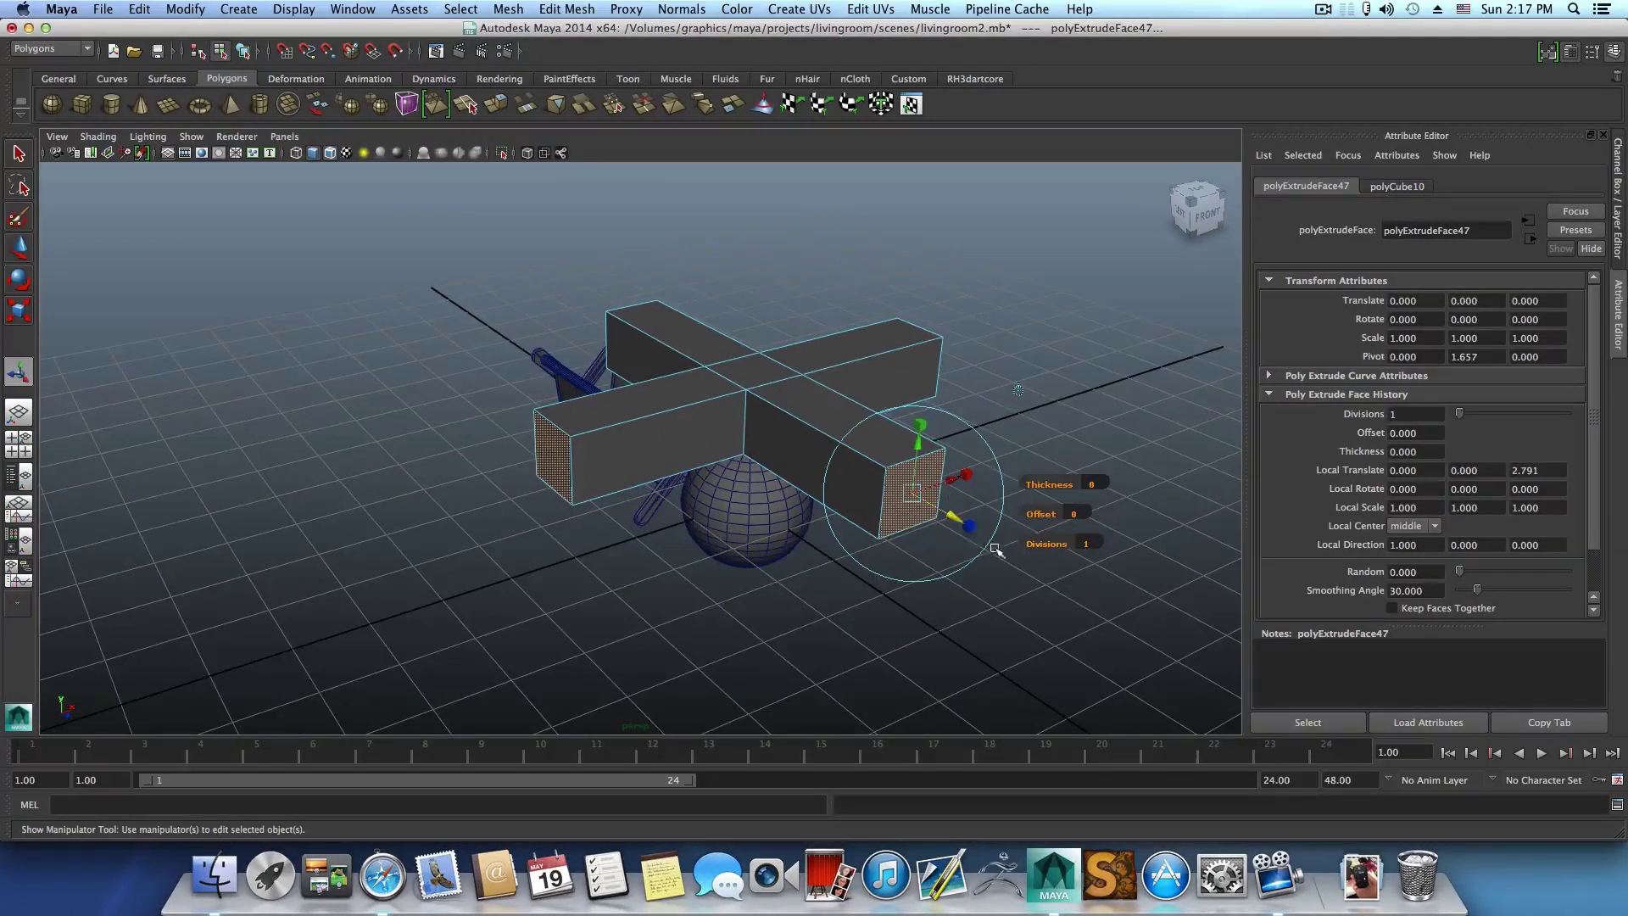
drag(956, 518, 1126, 704)
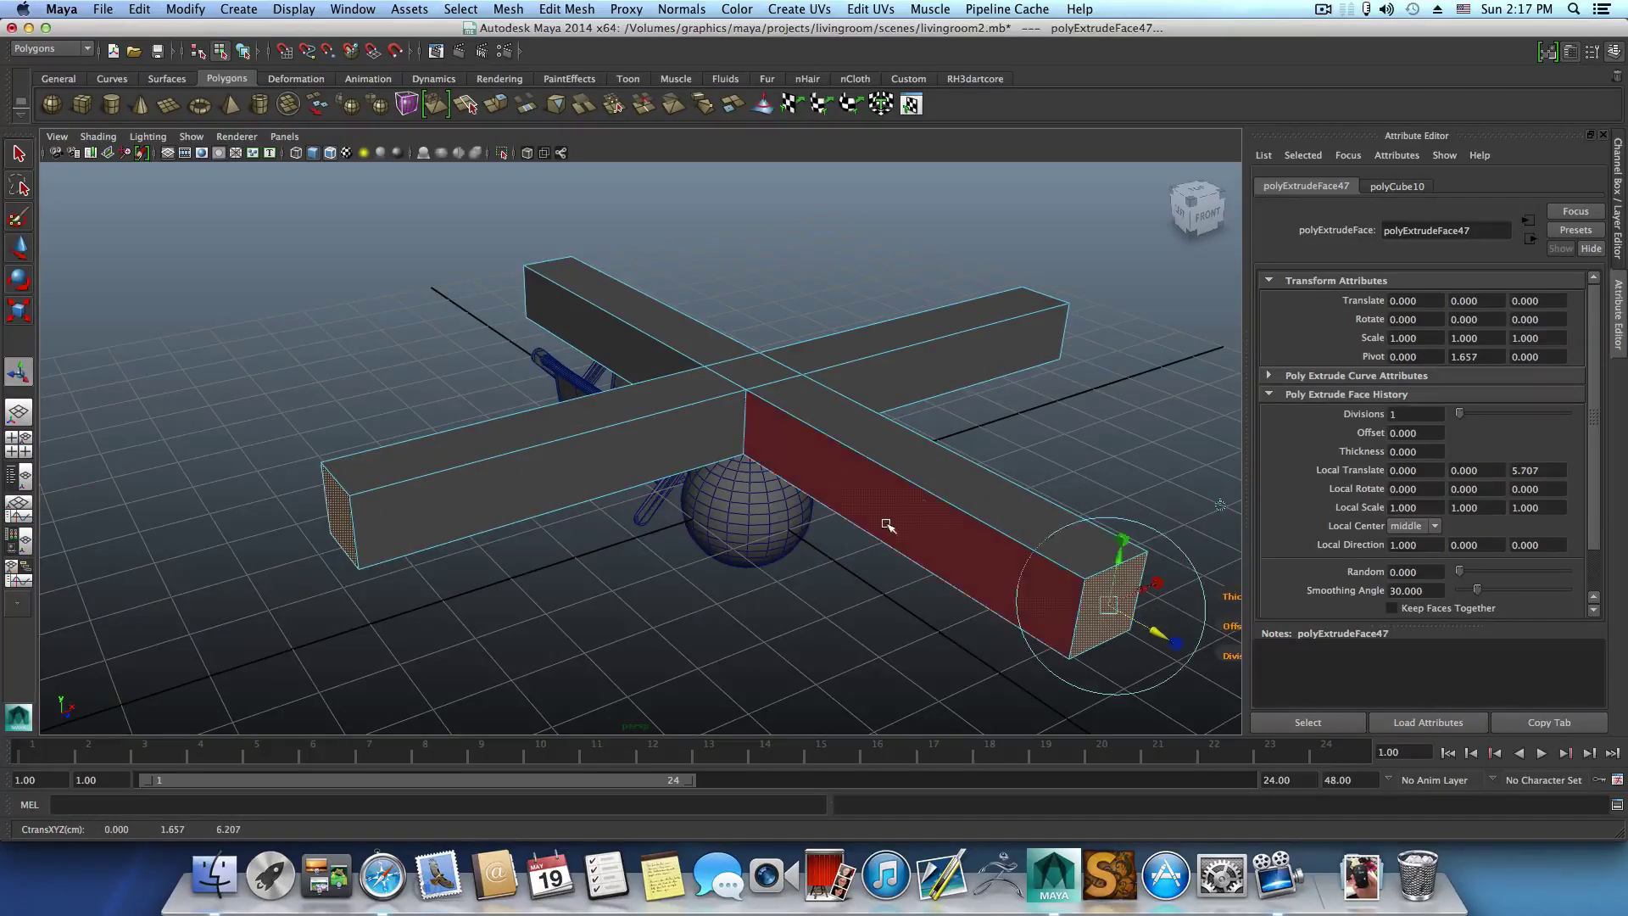
Scale the cross uniformly to 0.606 and lower it to Translate Y 0.767 so it intersects the top of the sphere.
key(F8)
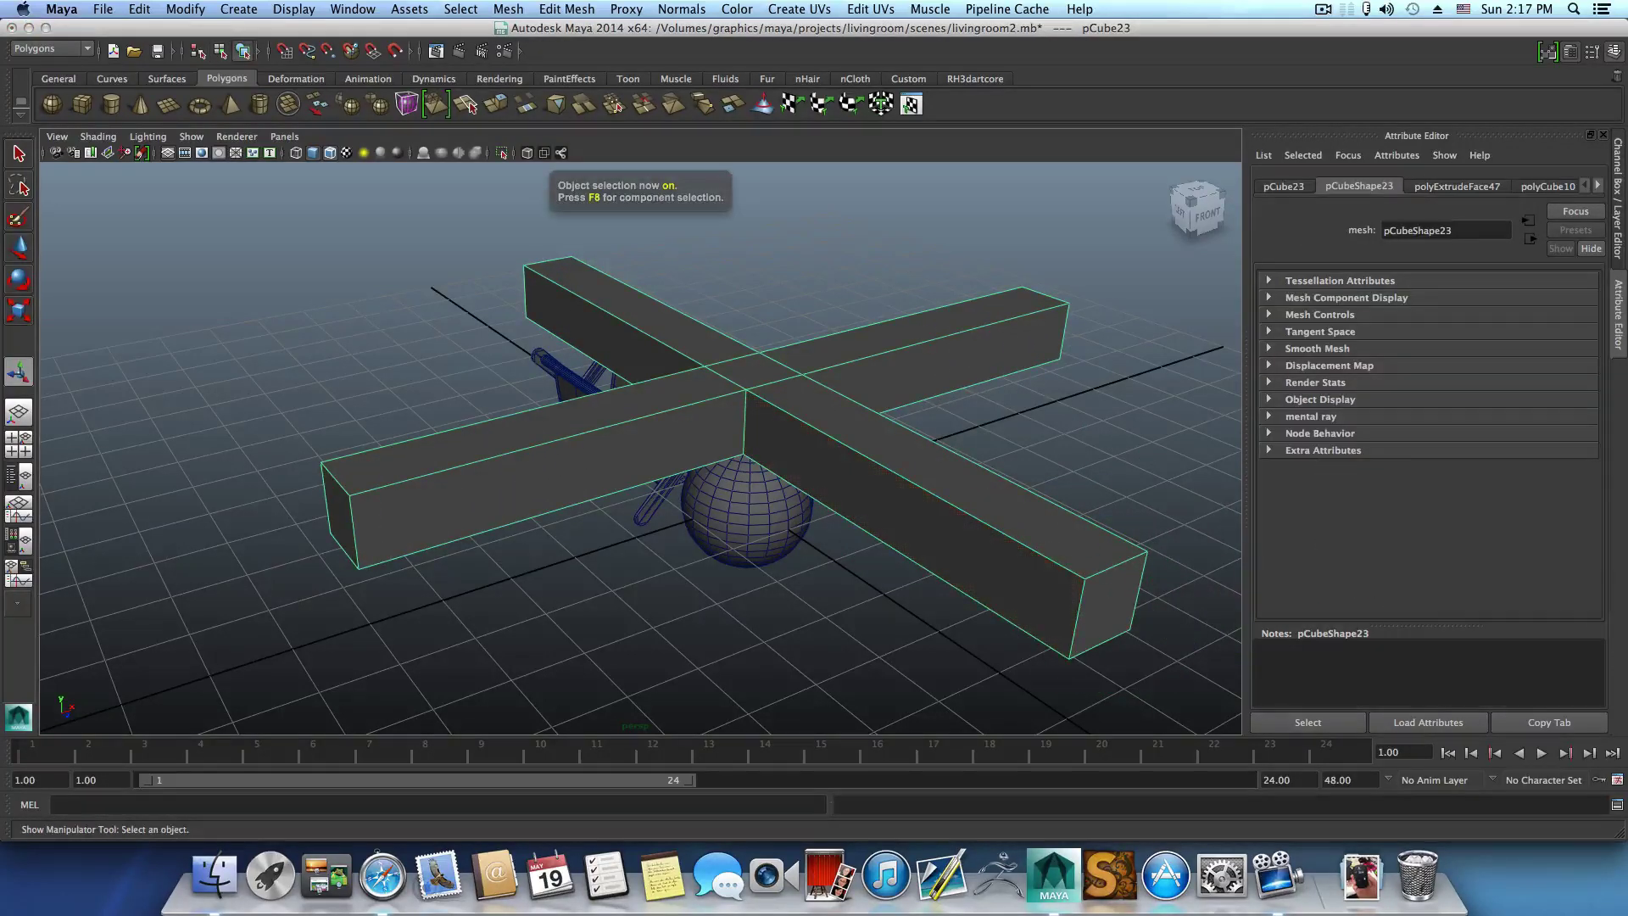
click(24, 315)
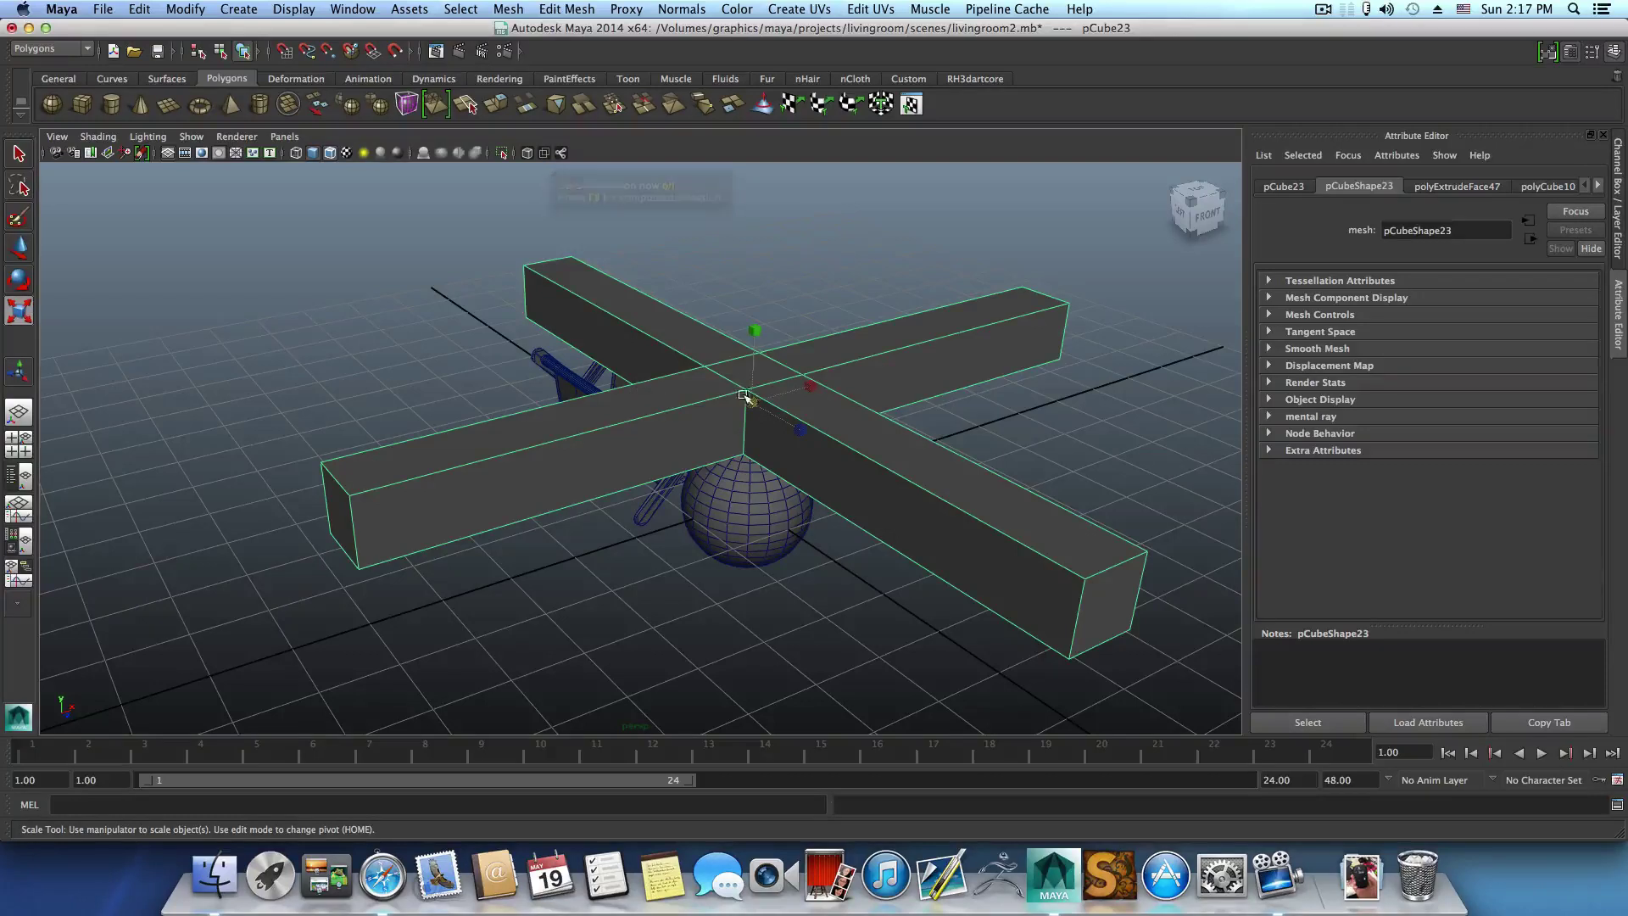
middle_drag(632, 395, 515, 429)
click(17, 251)
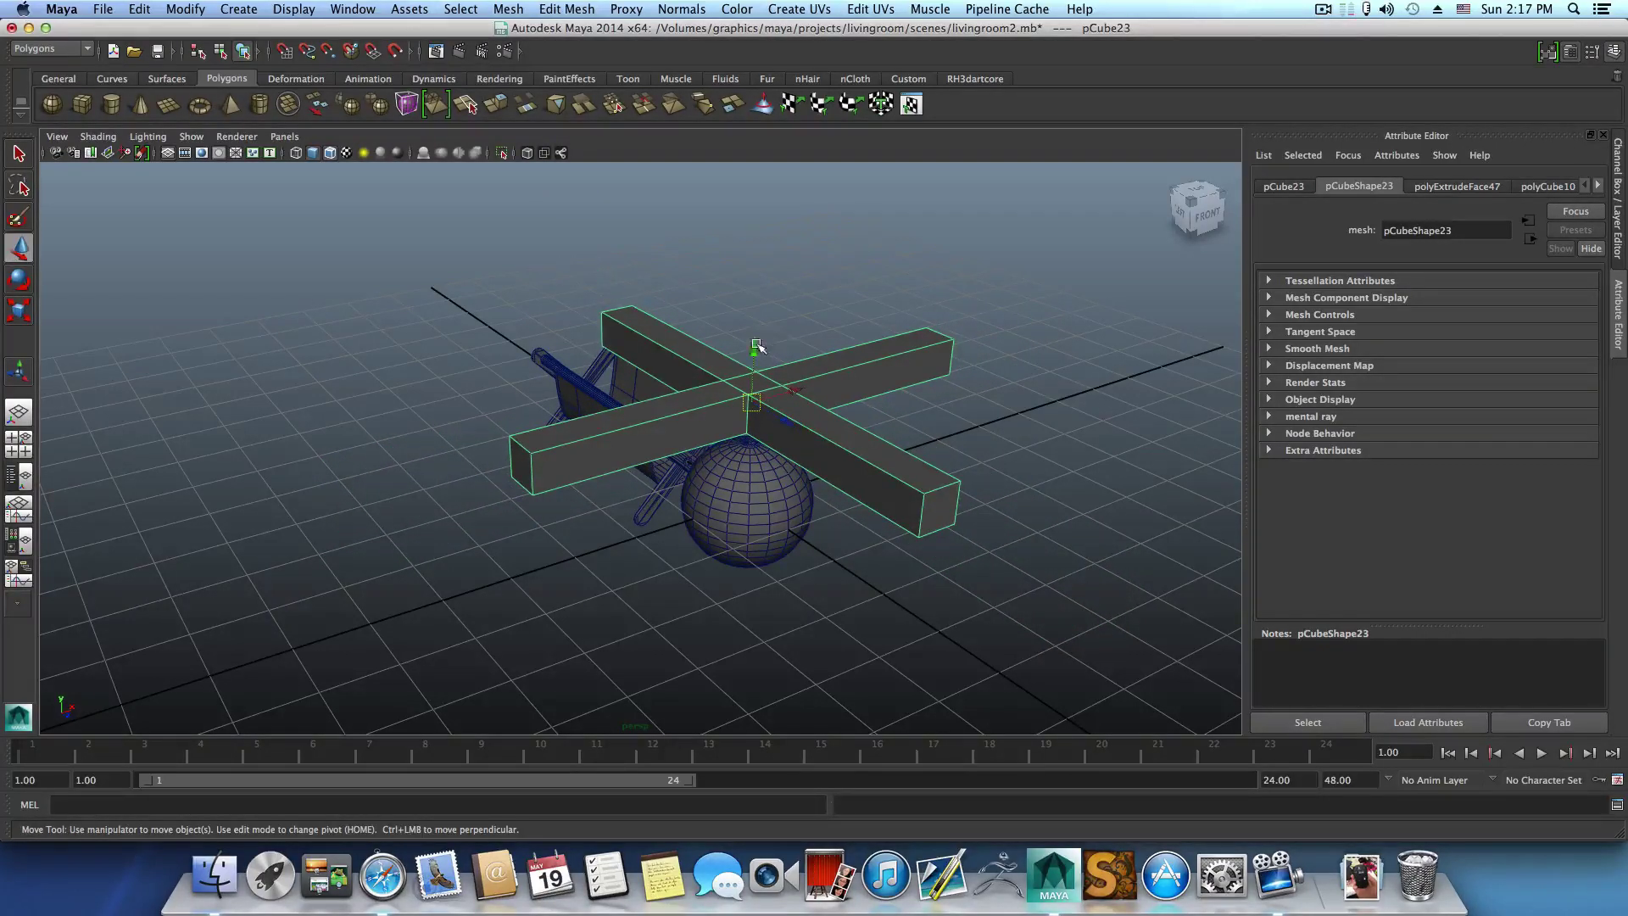
drag(754, 341, 665, 444)
Subtract the cross from the sphere with a Boolean Difference to cut a Phillips-style slot.
click(680, 450)
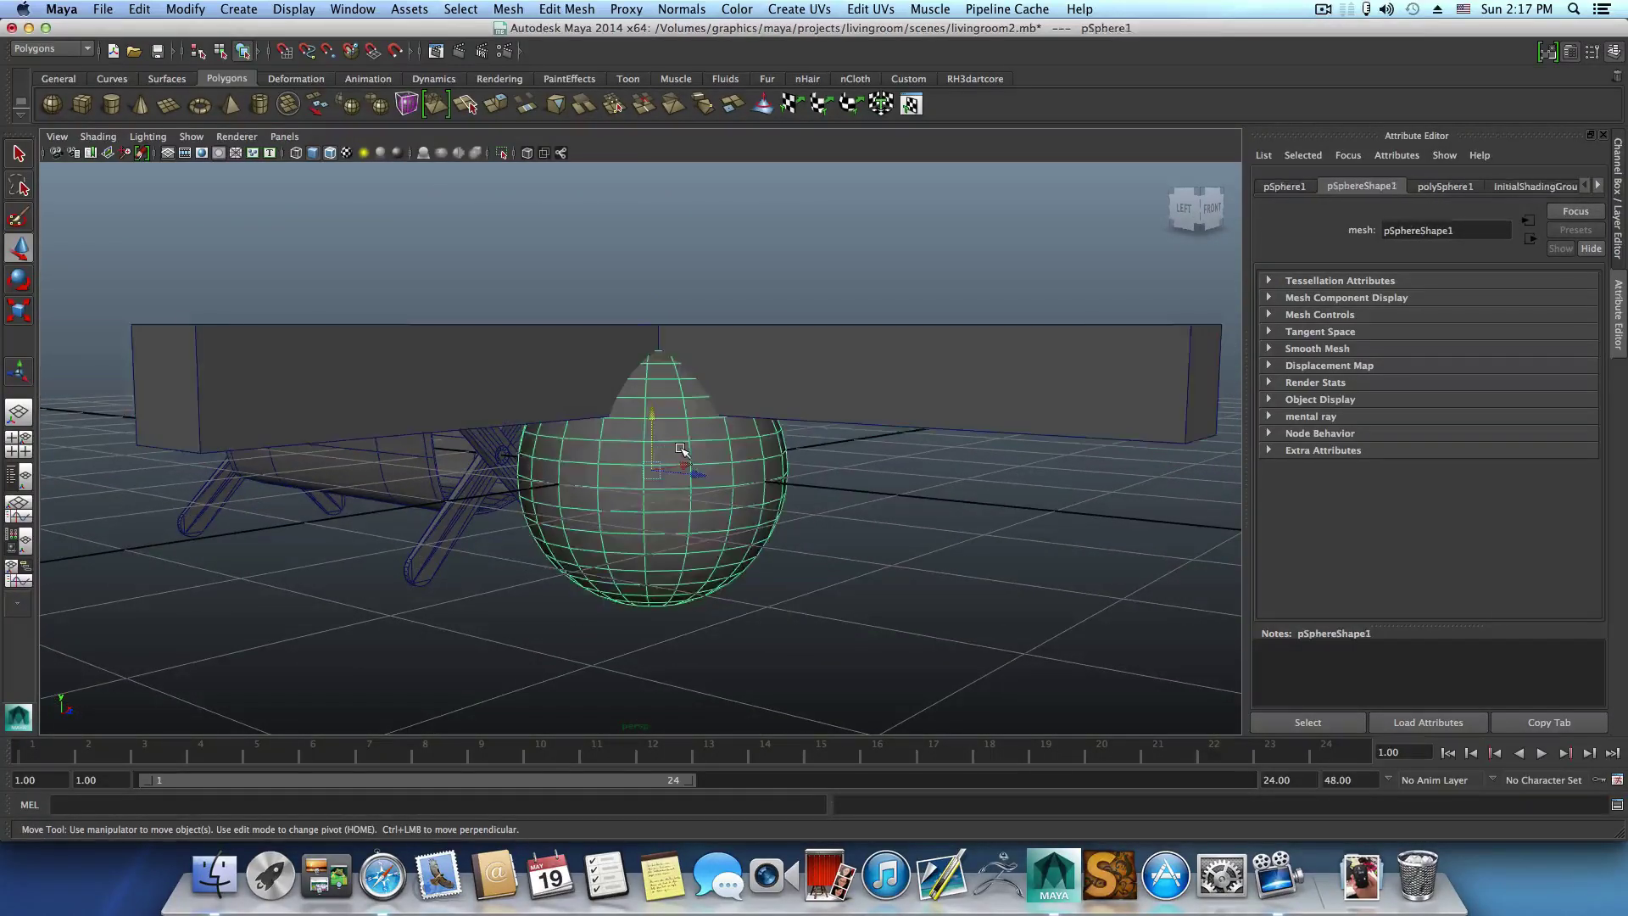
click(751, 350)
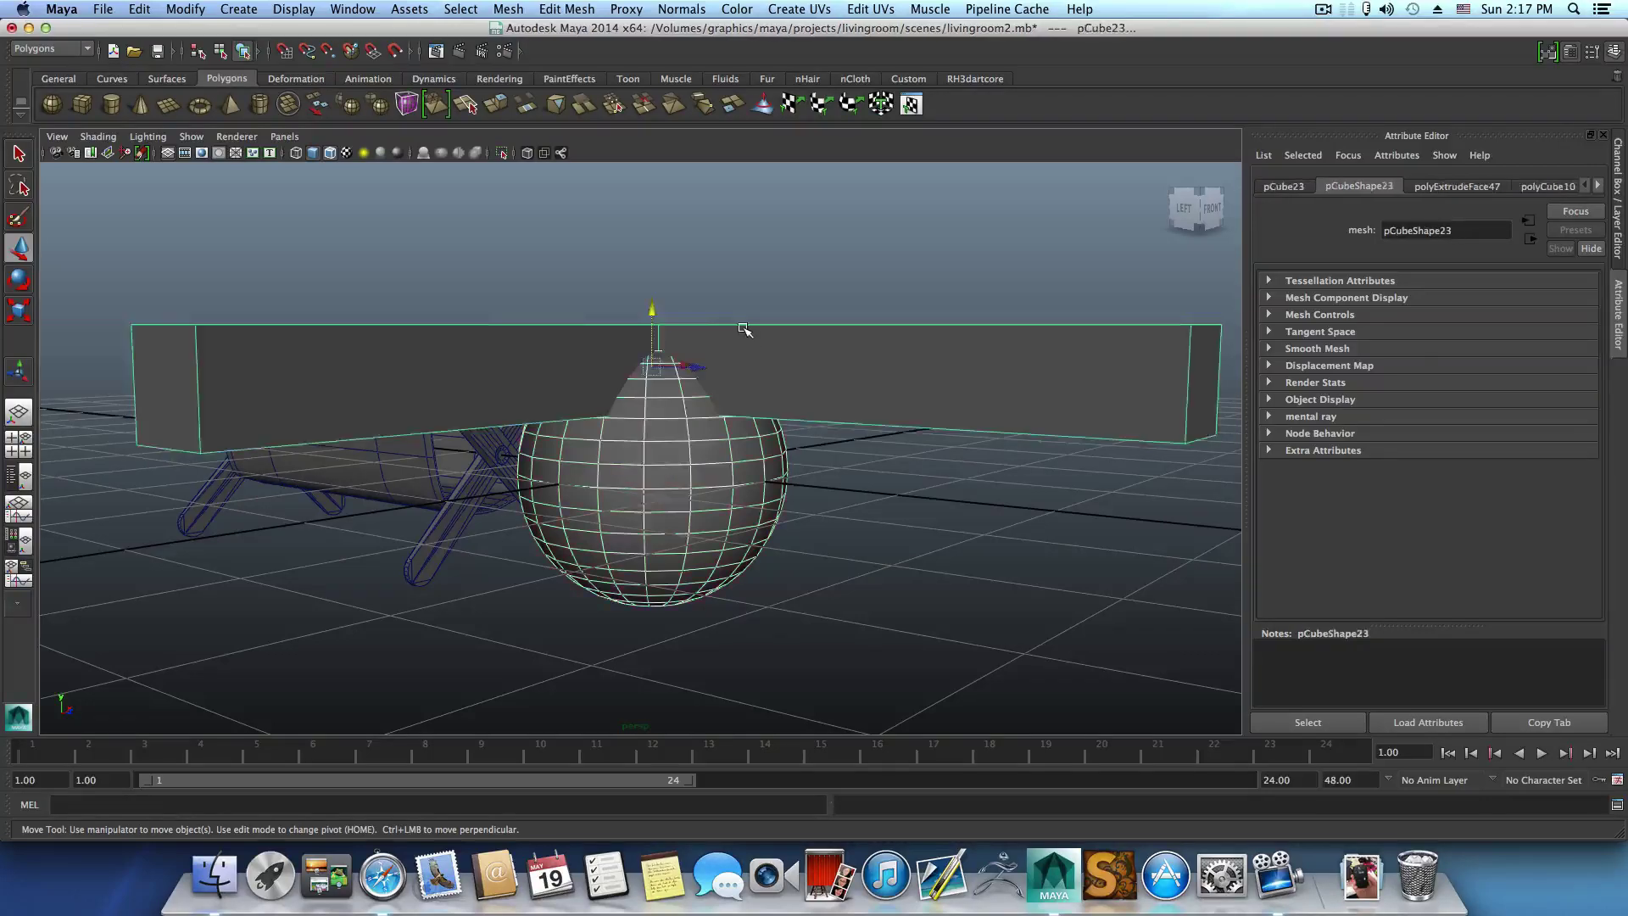
alt+drag(745, 334, 560, 229)
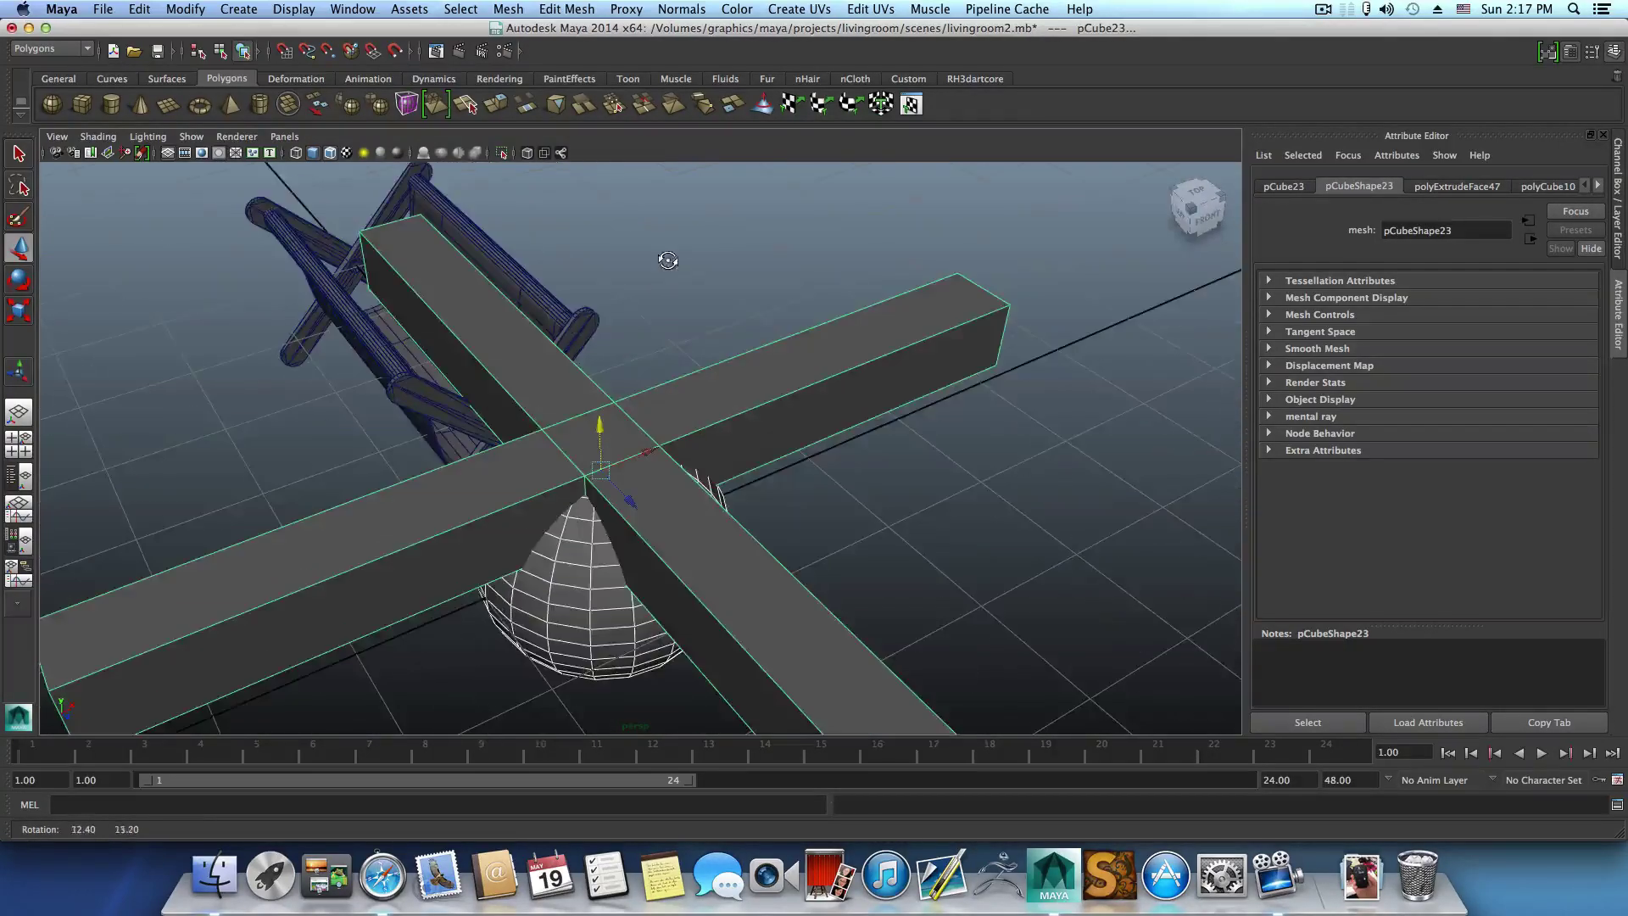
click(559, 9)
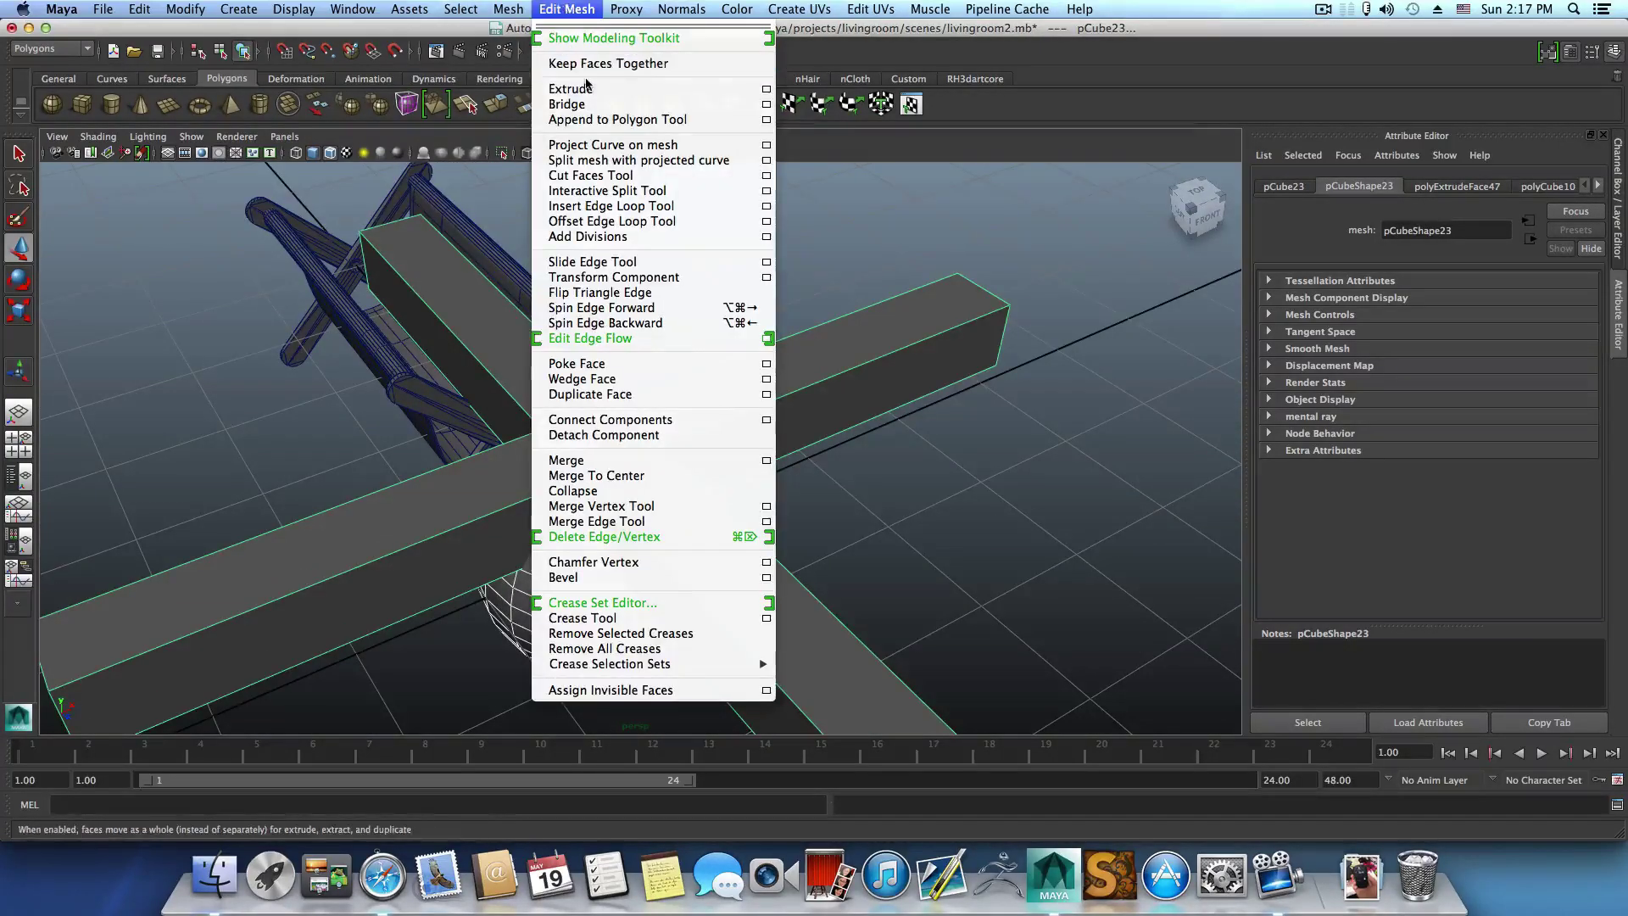
mouse_move(508, 9)
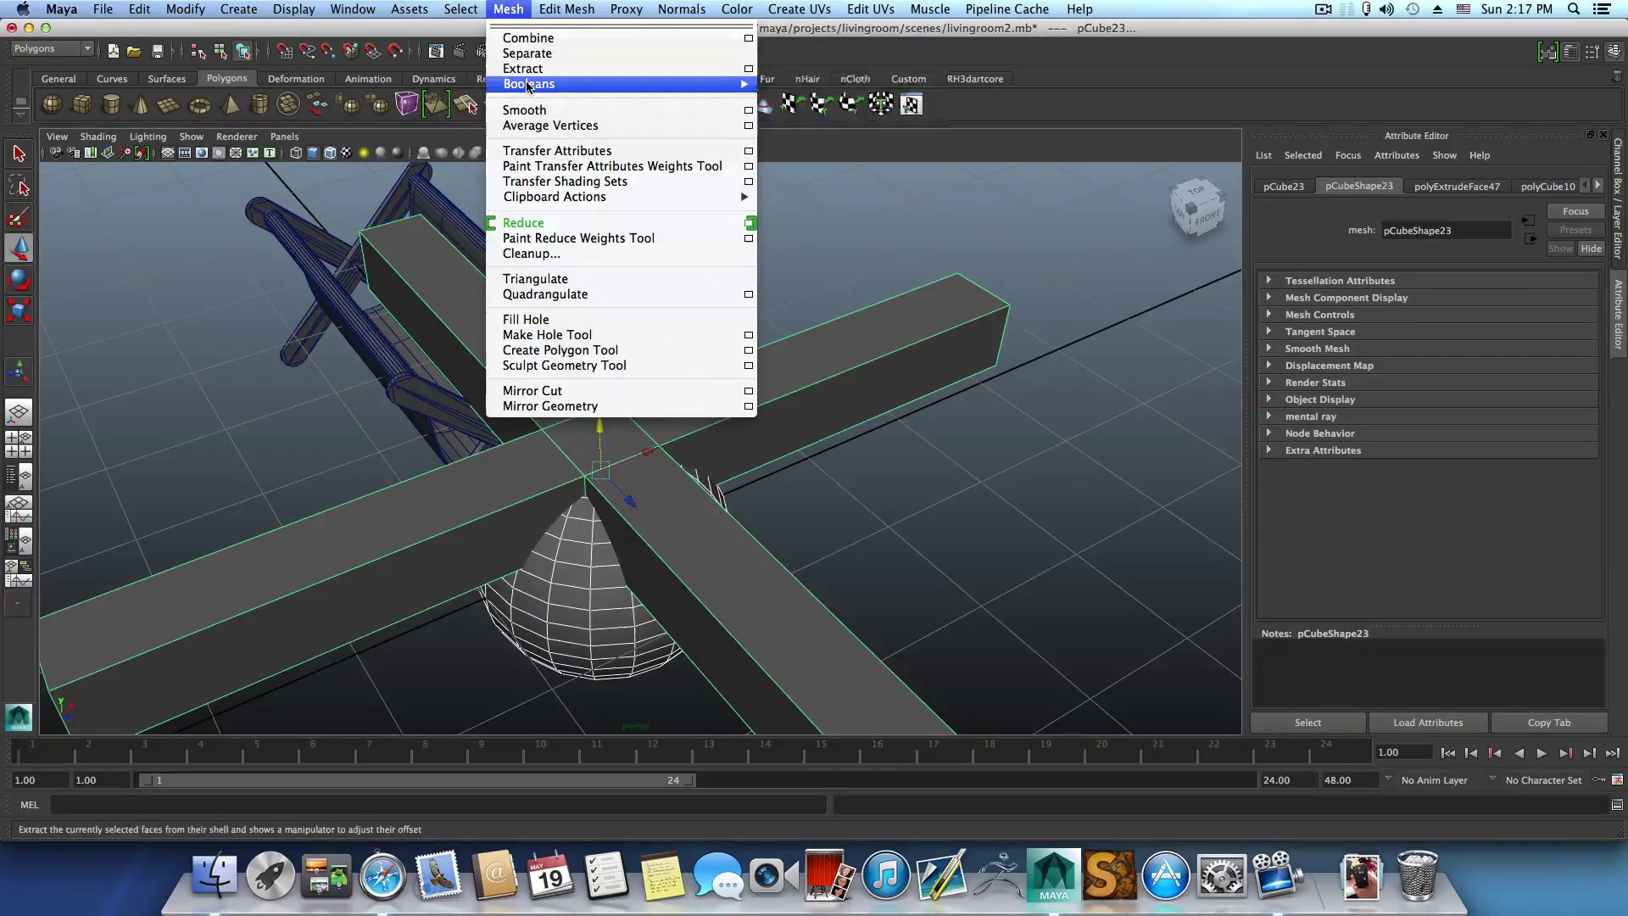
mouse_move(594, 83)
click(788, 108)
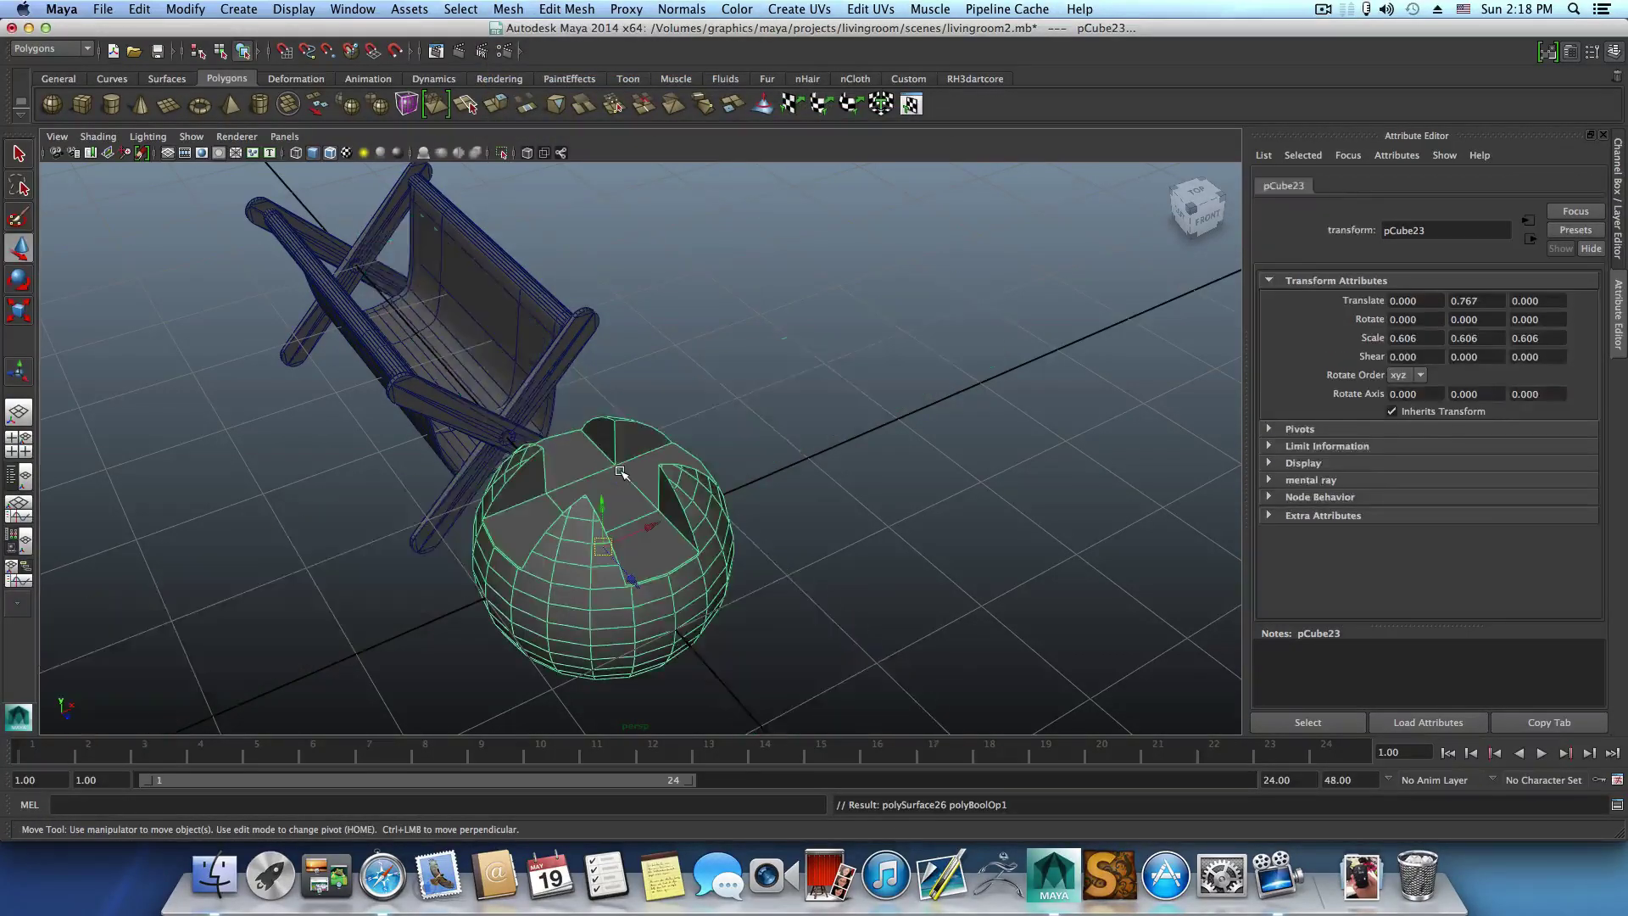
Delete the faces of the slotted sphere's lower half, leaving a dome, and return to object selection.
alt+drag(620, 471, 714, 507)
right_click(669, 458)
click(669, 497)
drag(853, 558, 1093, 636)
alt+drag(1000, 574, 873, 583)
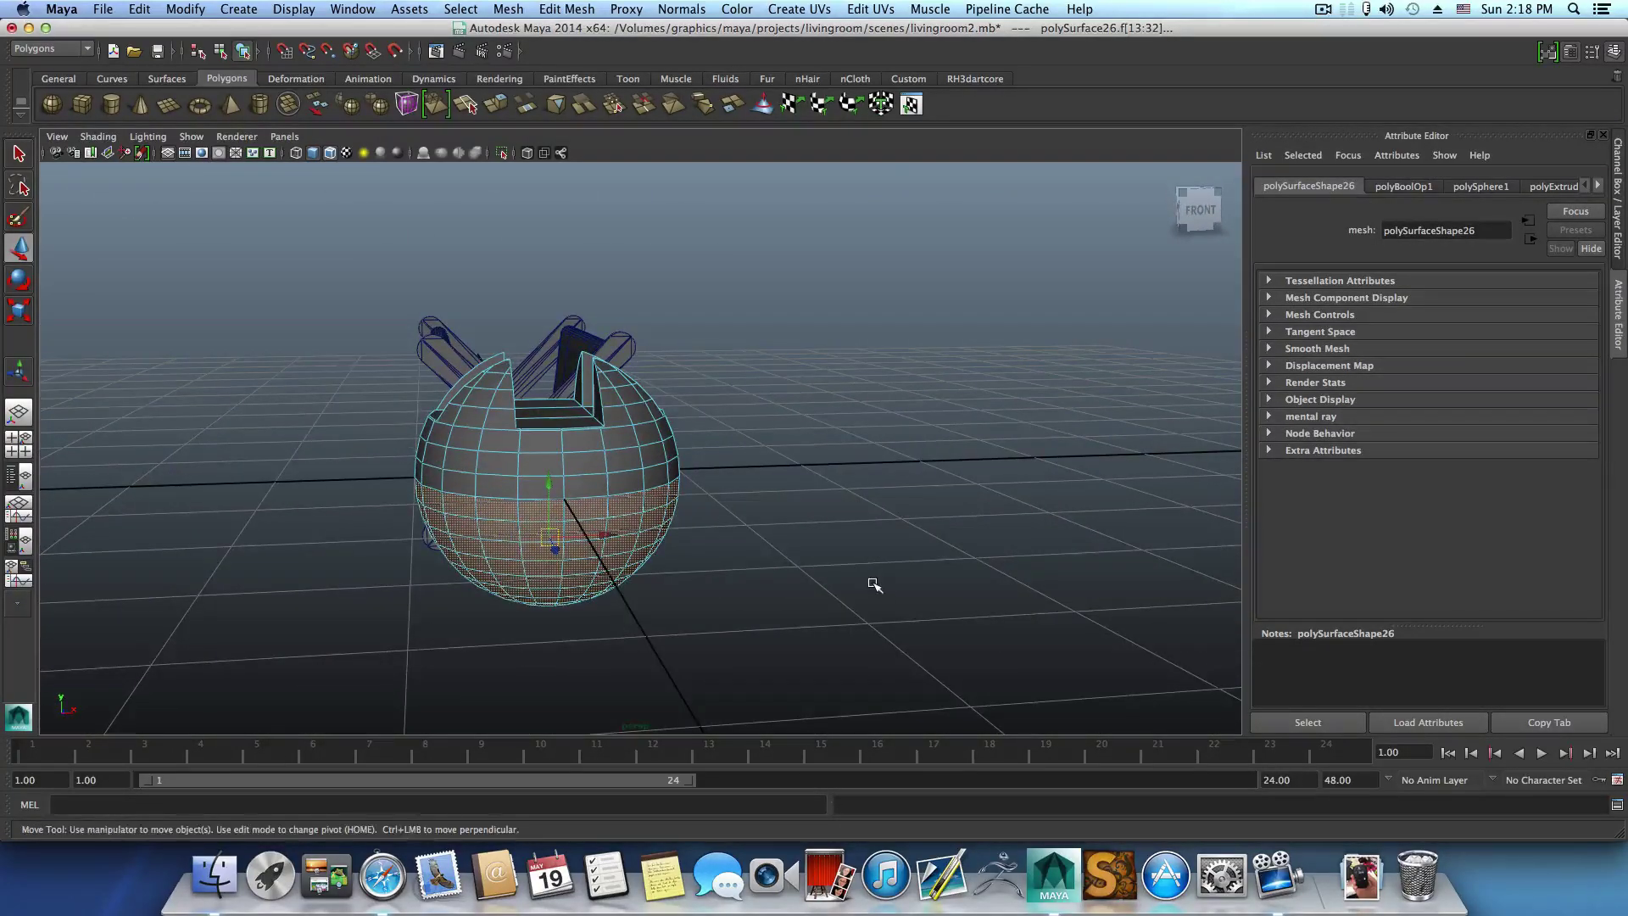
key(Delete)
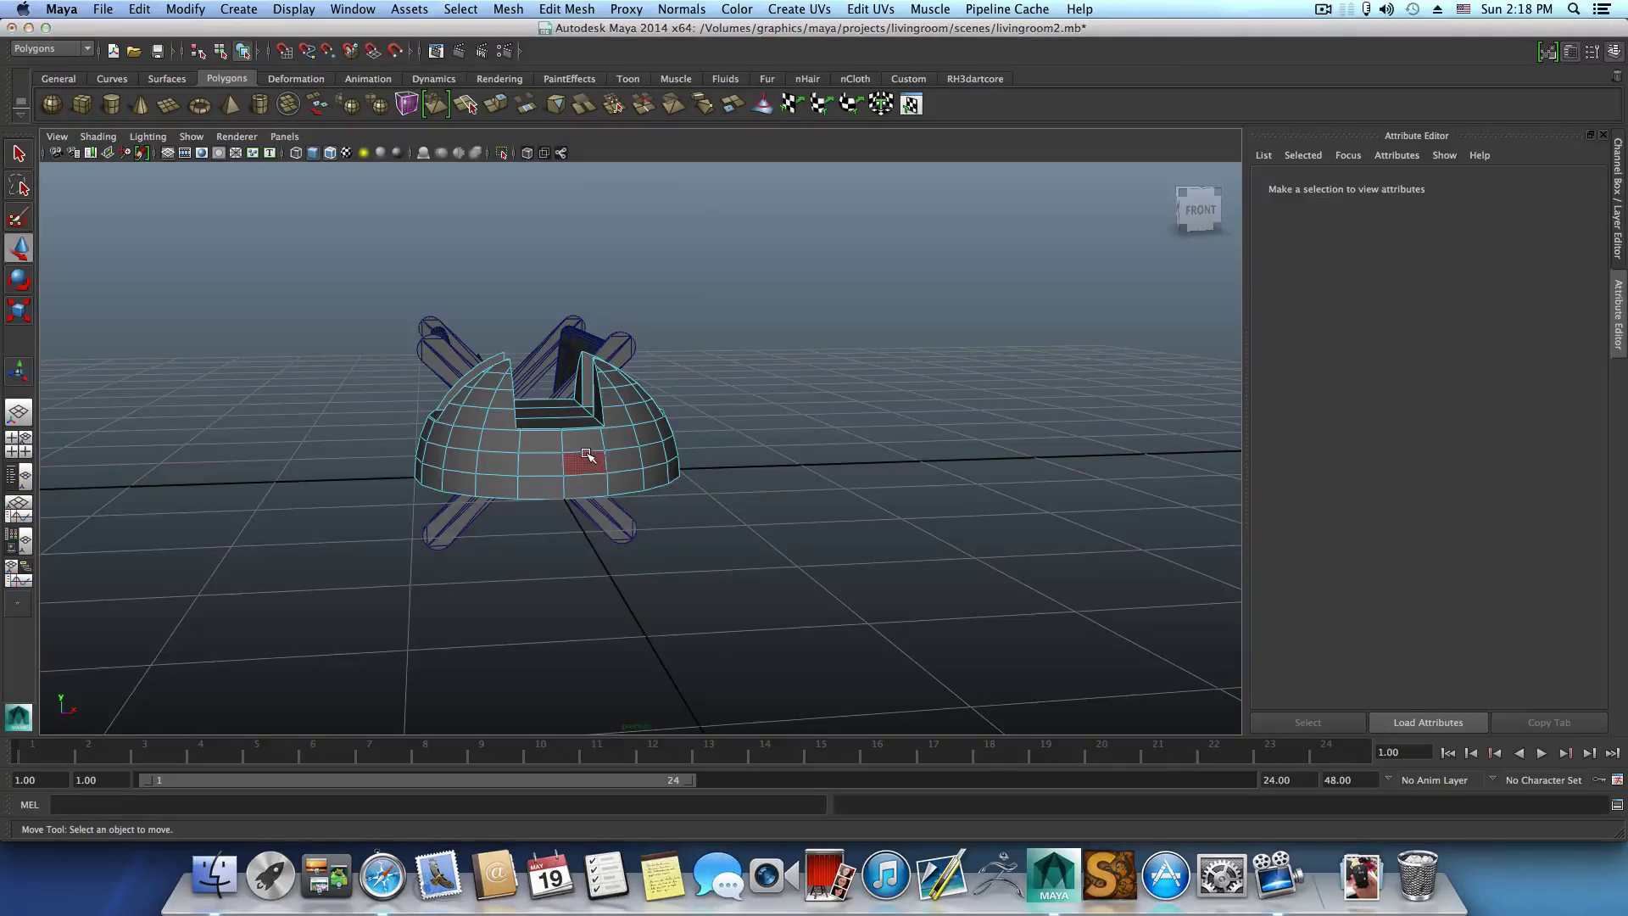
key(F8)
Flatten and shrink the slotted dome to a screw head with scale 0.059, 0.038, 0.059.
click(583, 452)
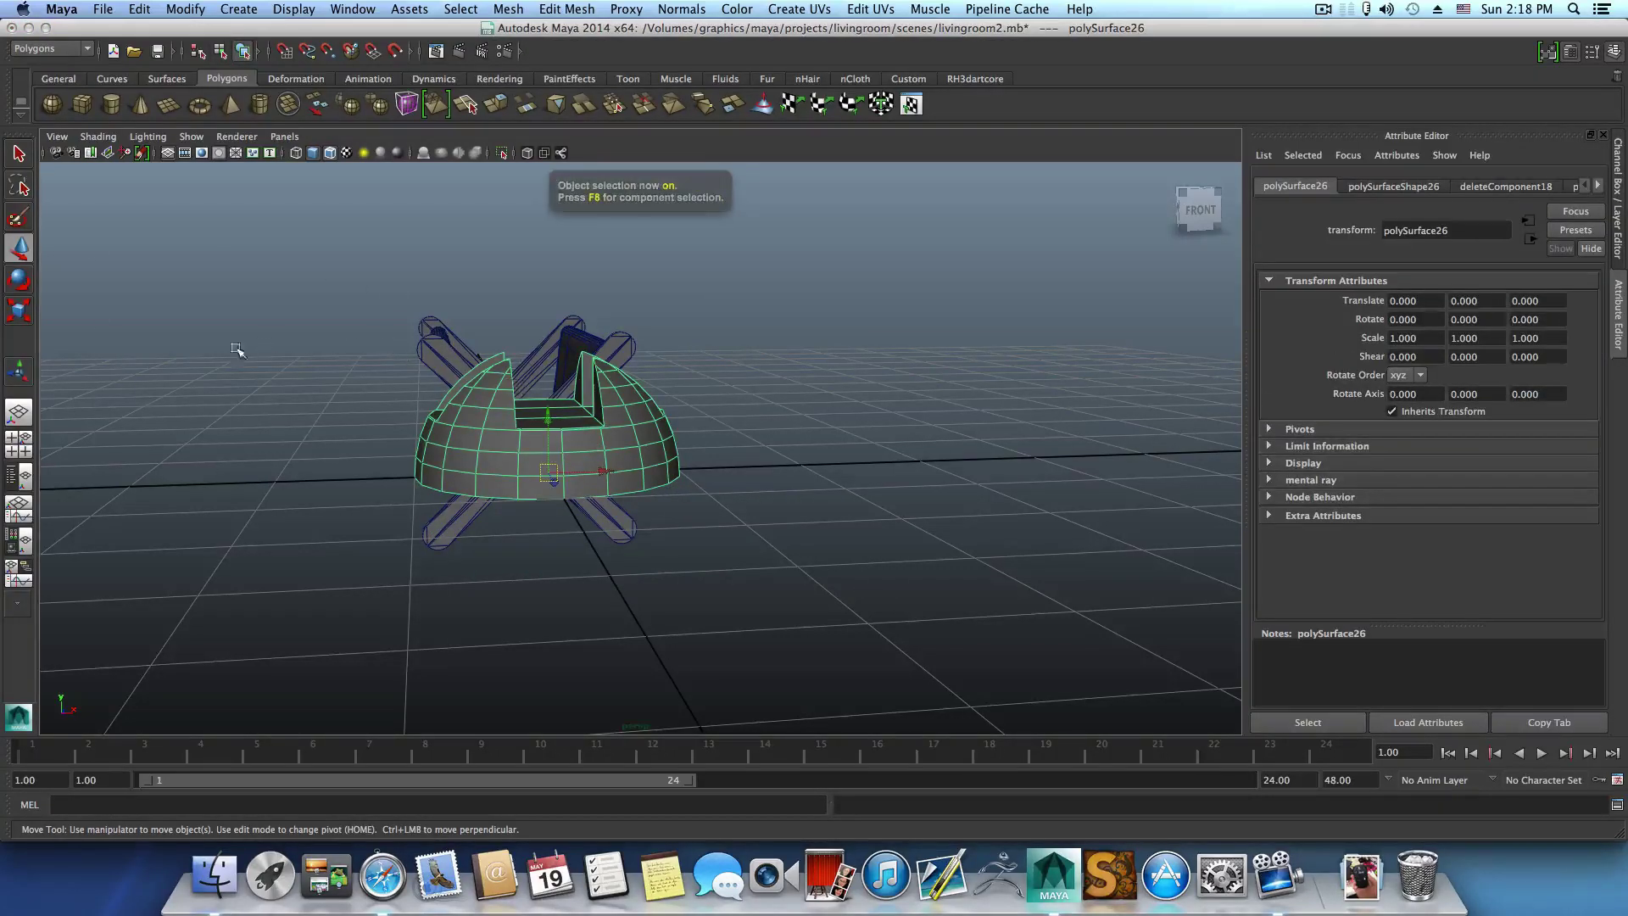
click(15, 314)
drag(541, 396, 459, 590)
key(ctrl+z)
alt+right_drag(429, 547, 733, 520)
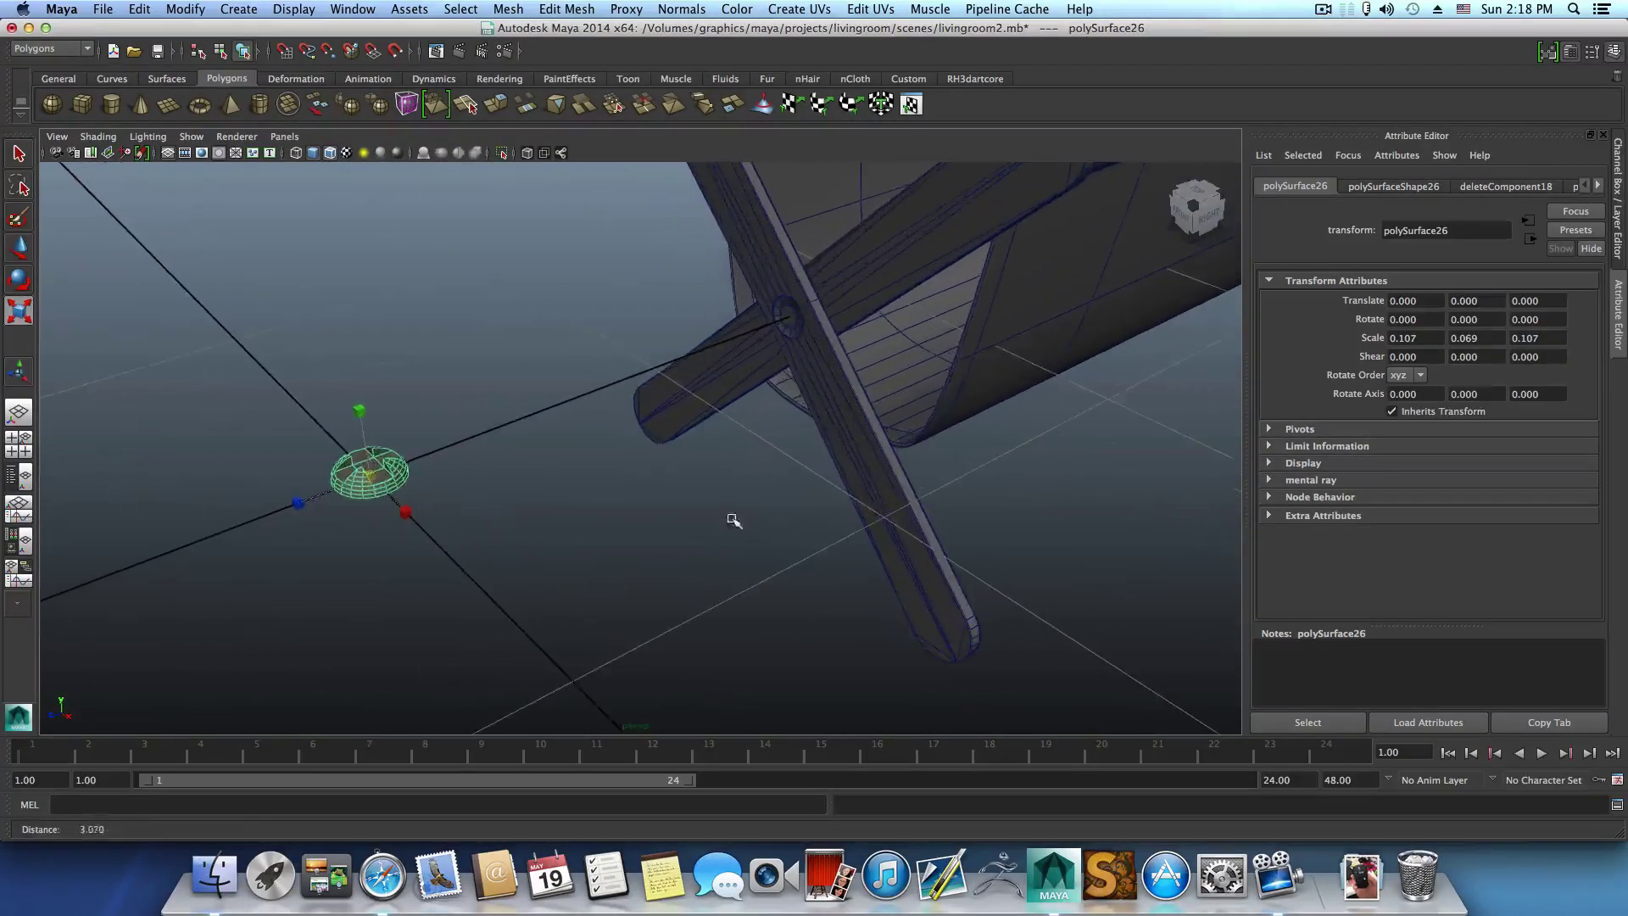
drag(377, 476, 345, 480)
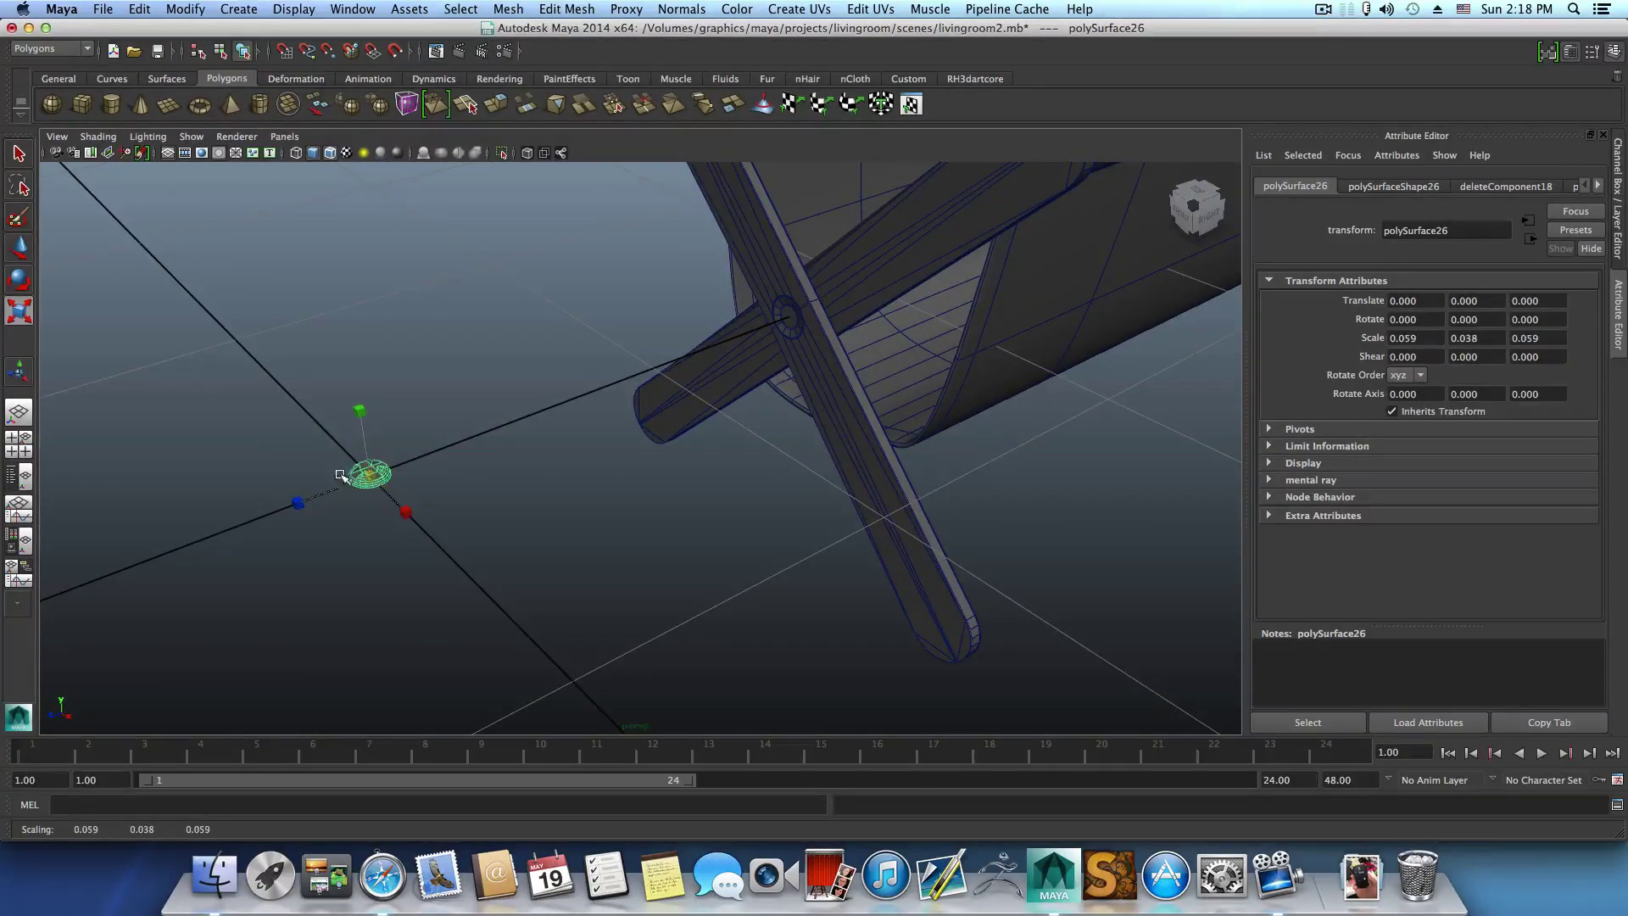
Rotate the screw head 90 degrees about X and move it to Translate Z -1.598, against the pivot of the crossed legs.
click(19, 282)
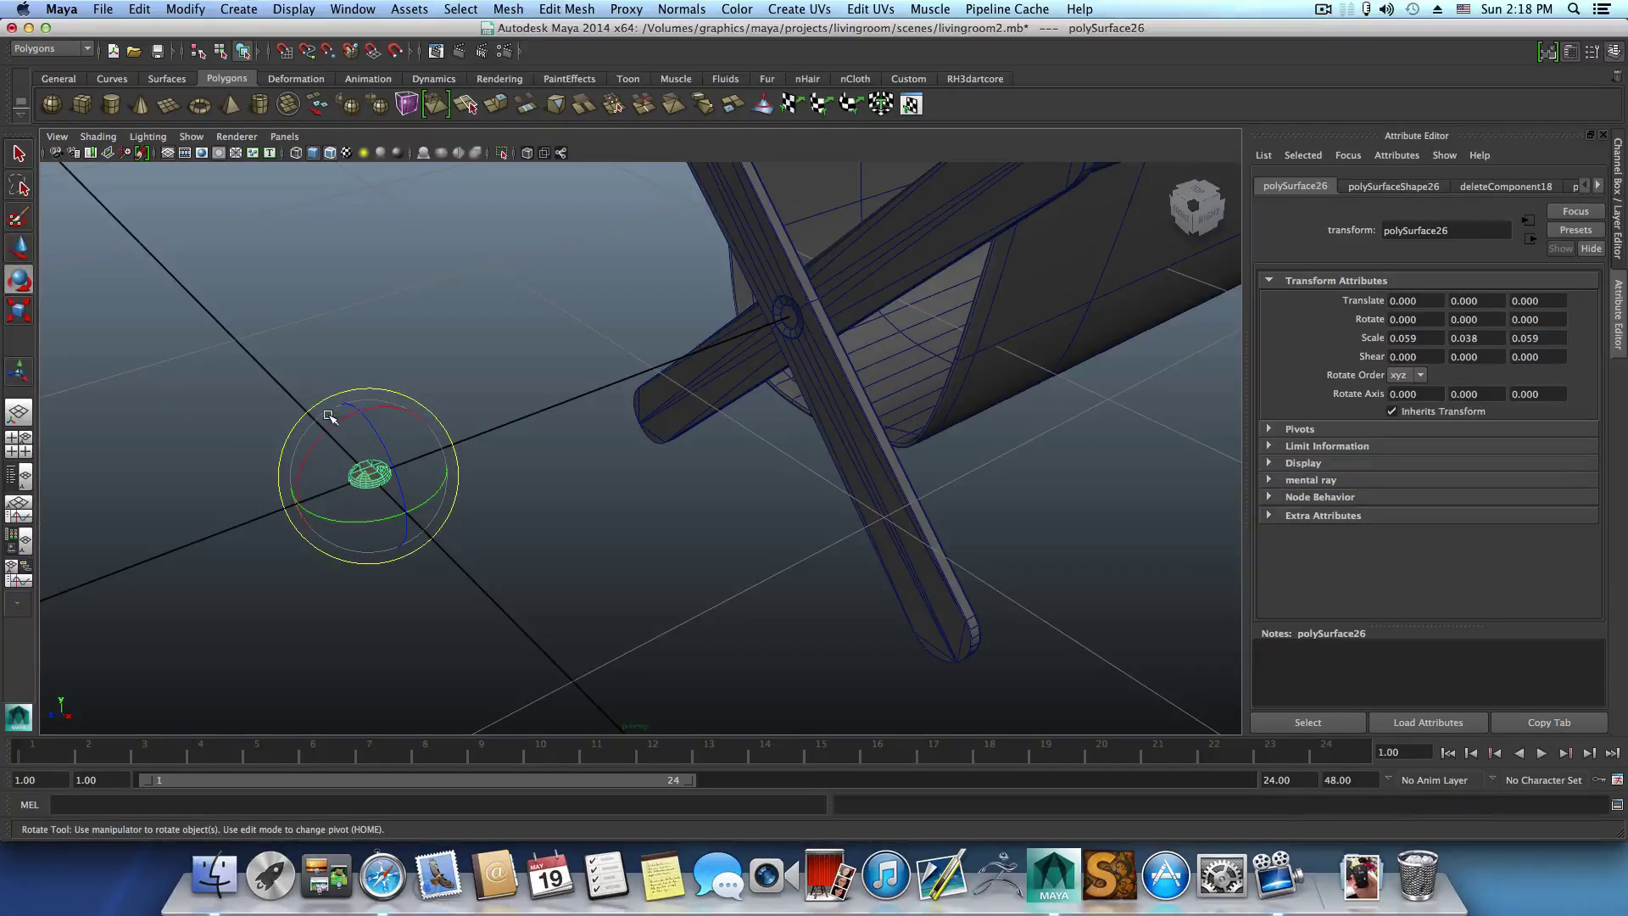
drag(334, 426, 311, 511)
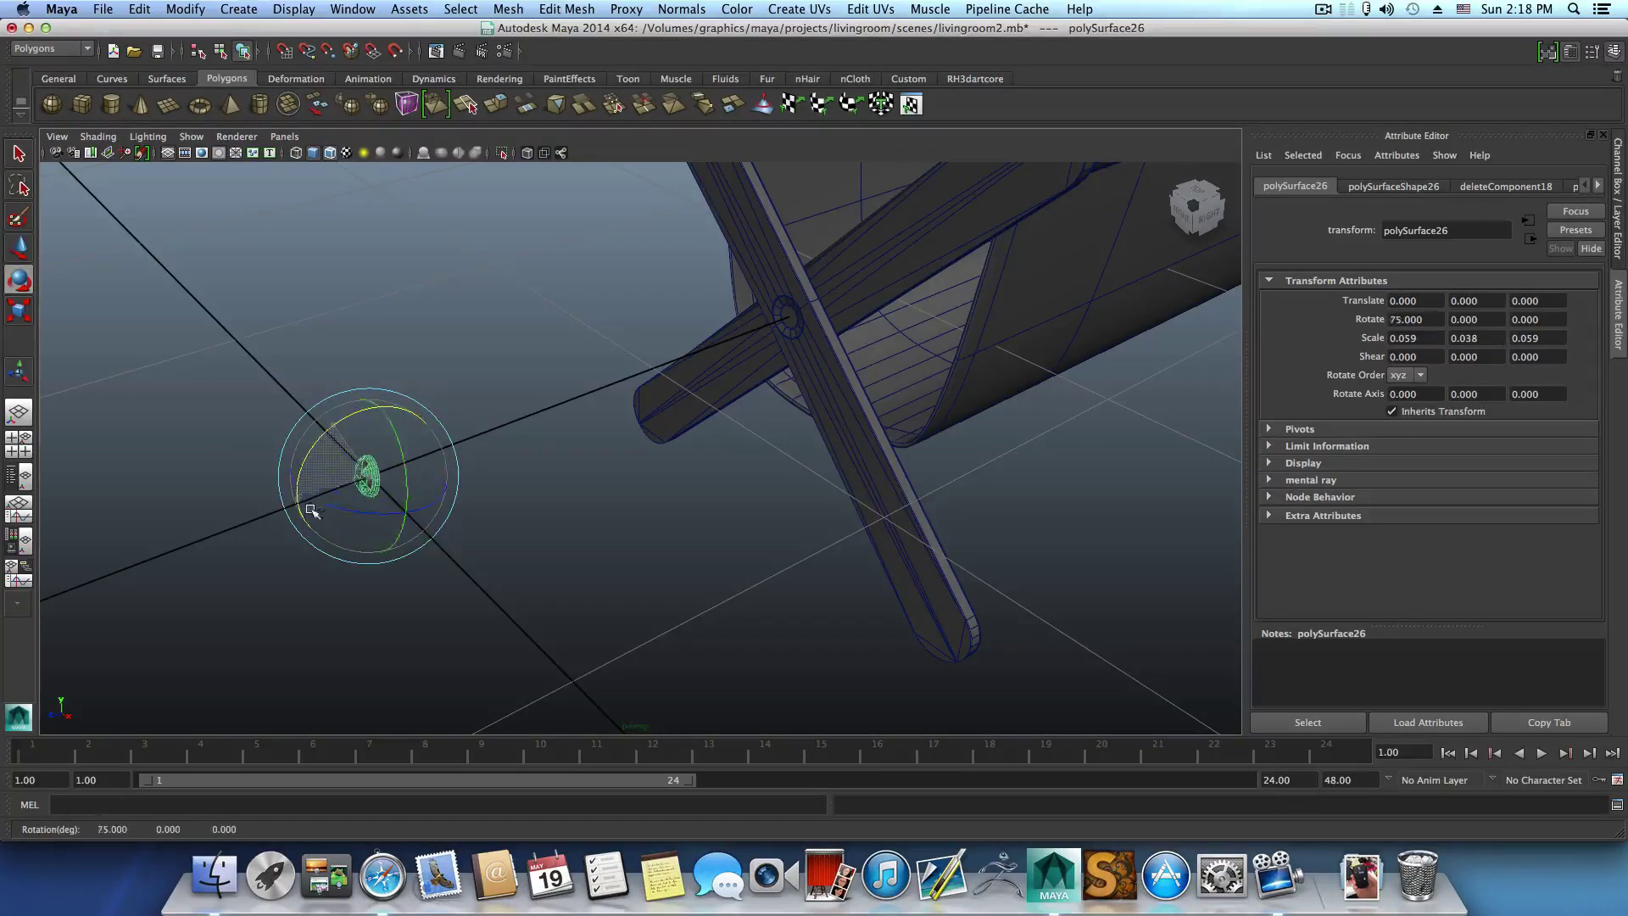
click(15, 247)
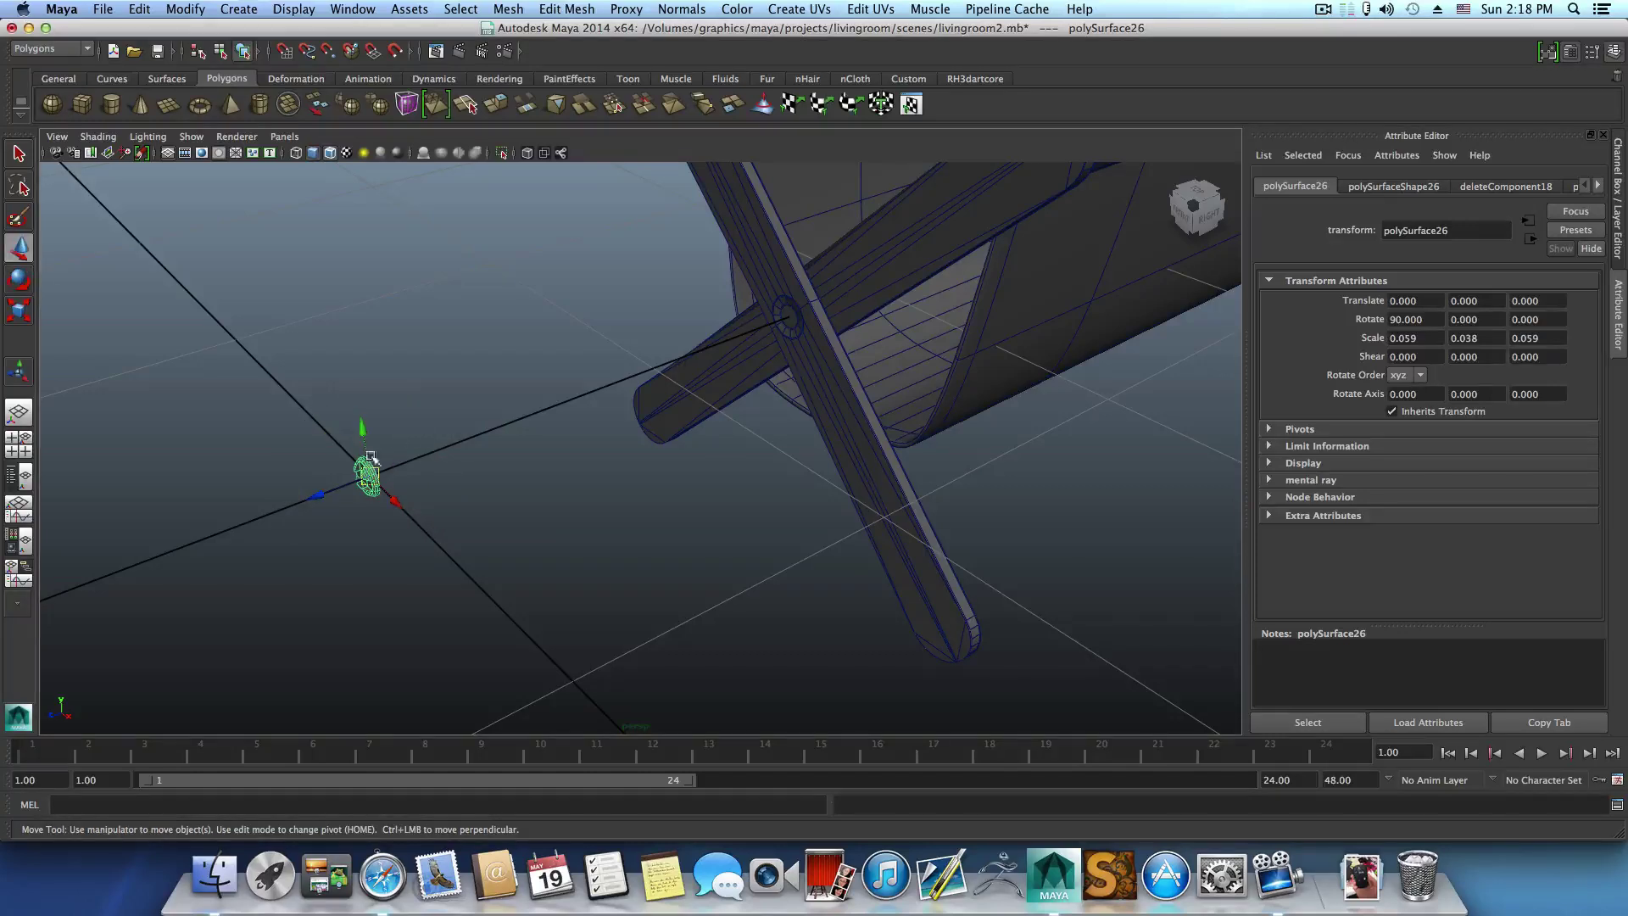
drag(320, 496, 735, 316)
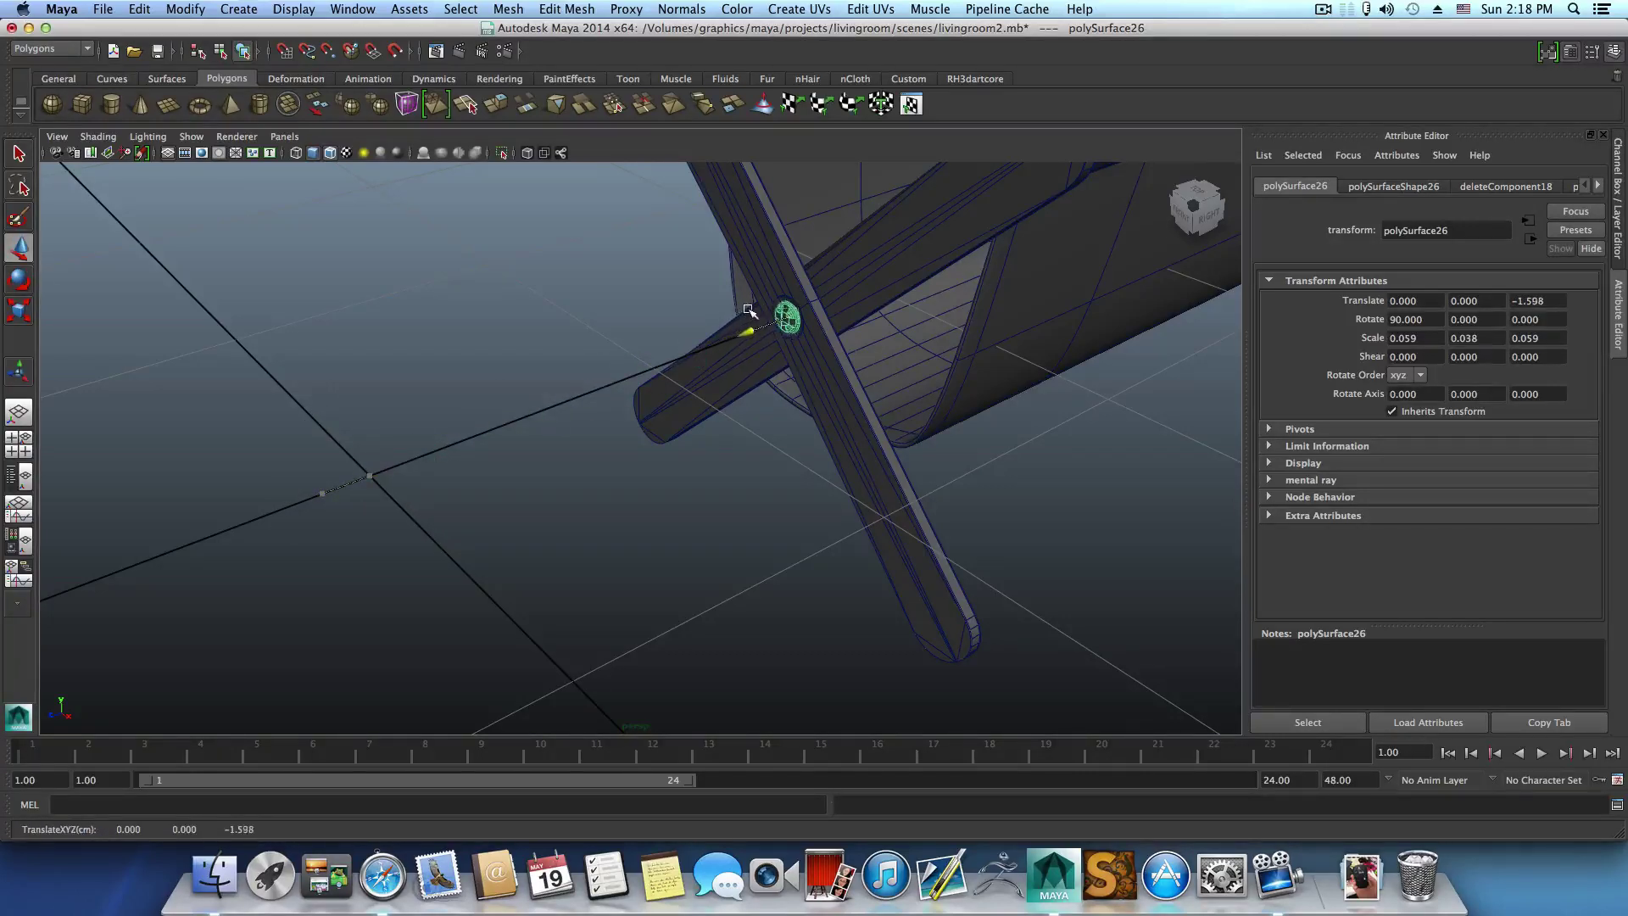
Shrink the screw head on the near leg pivot to scale 0.045, 0.029, 0.045 so it sits inside the round pivot disc.
alt+drag(862, 309, 705, 316)
alt+right_drag(705, 316, 965, 327)
alt+drag(680, 377, 719, 421)
alt+right_drag(720, 422, 966, 418)
alt+middle_drag(754, 424, 762, 650)
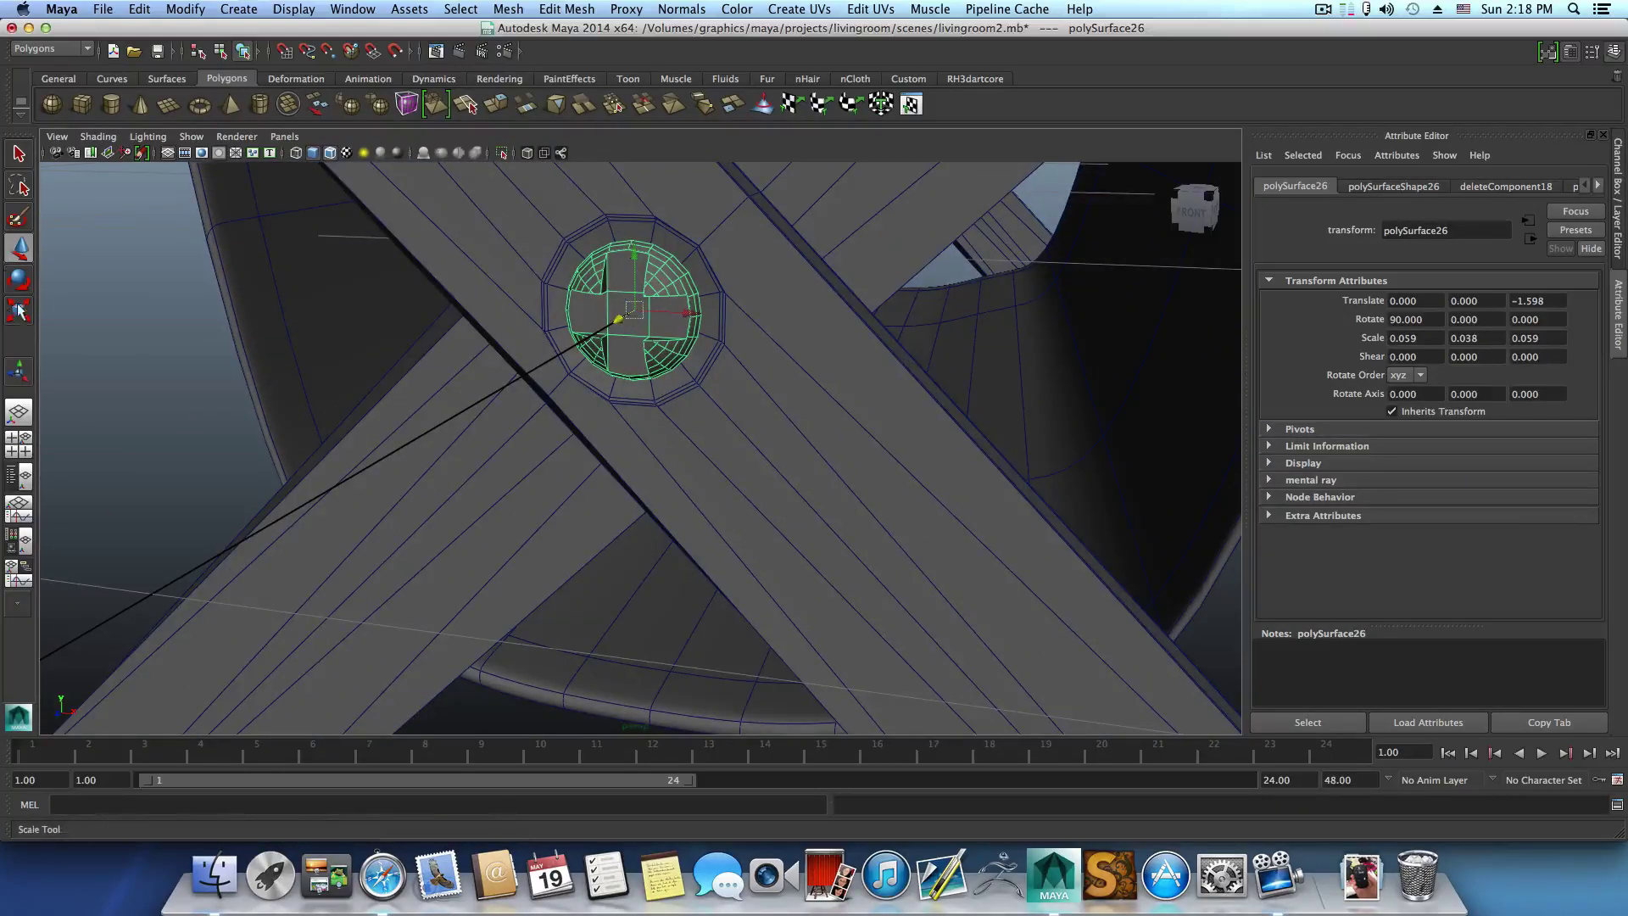
key(r)
drag(637, 311, 559, 448)
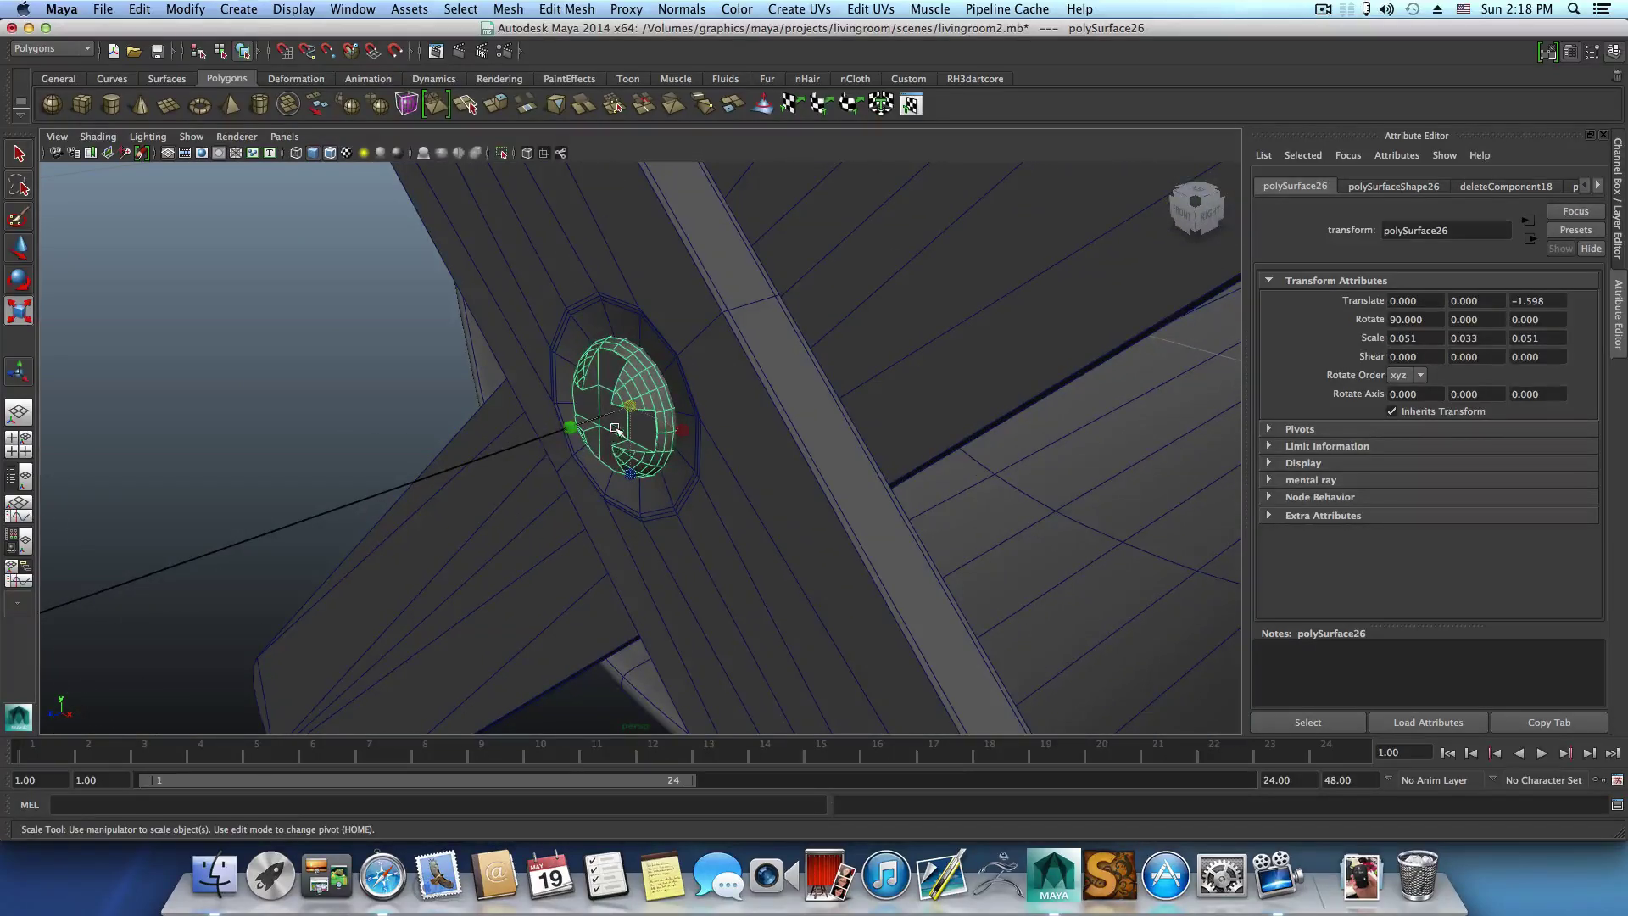
drag(627, 399, 698, 385)
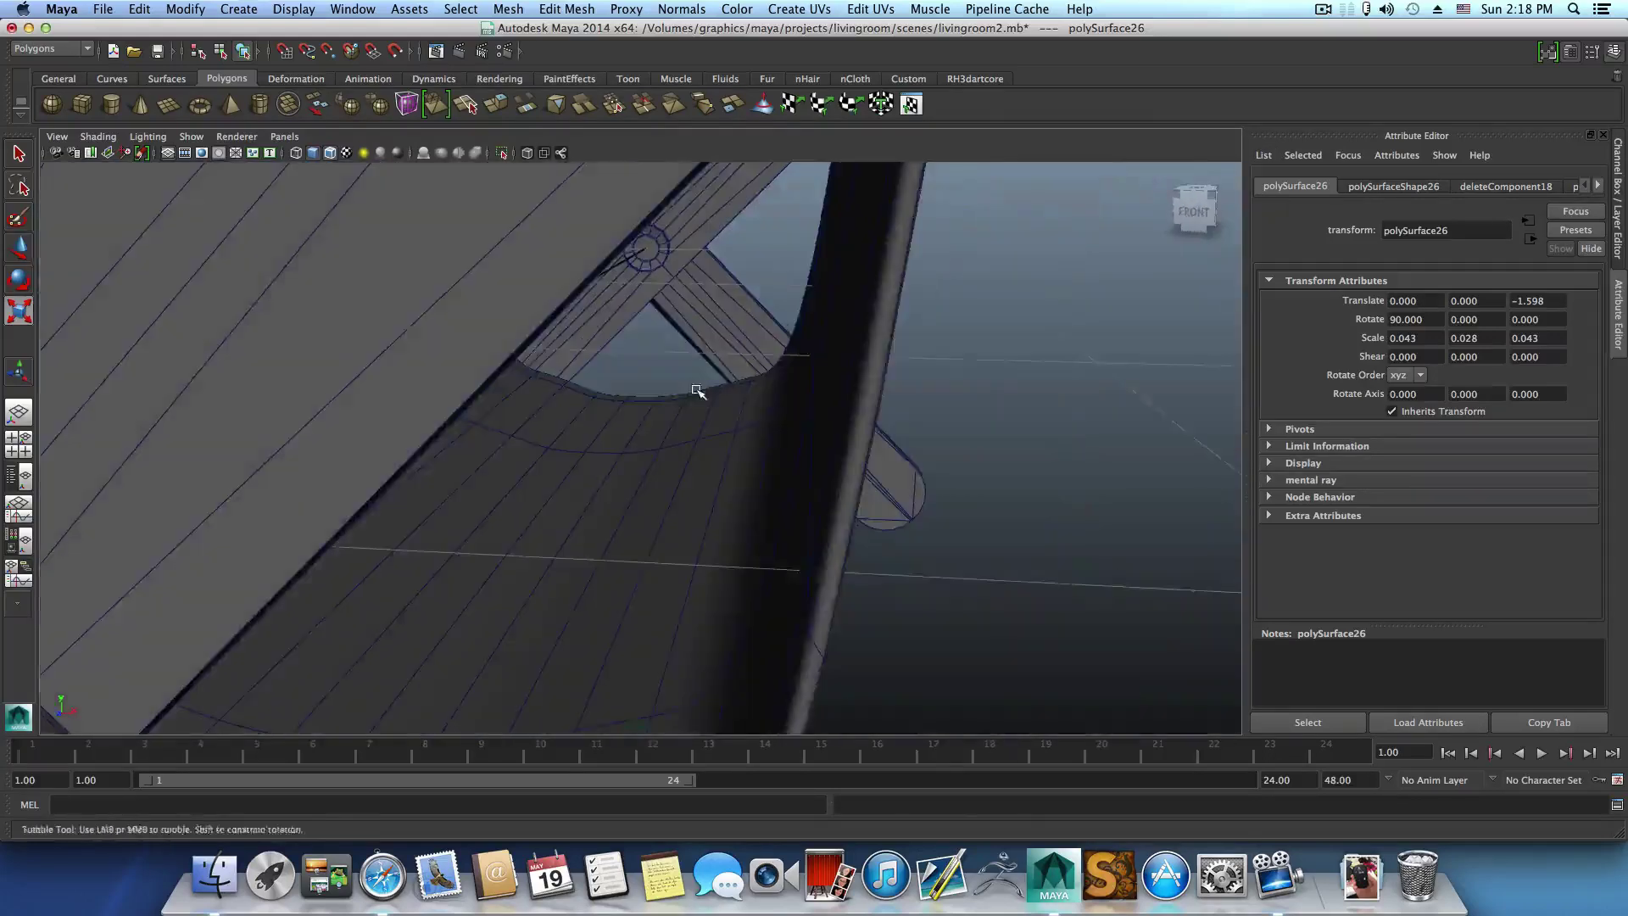
alt+middle_drag(698, 385, 665, 328)
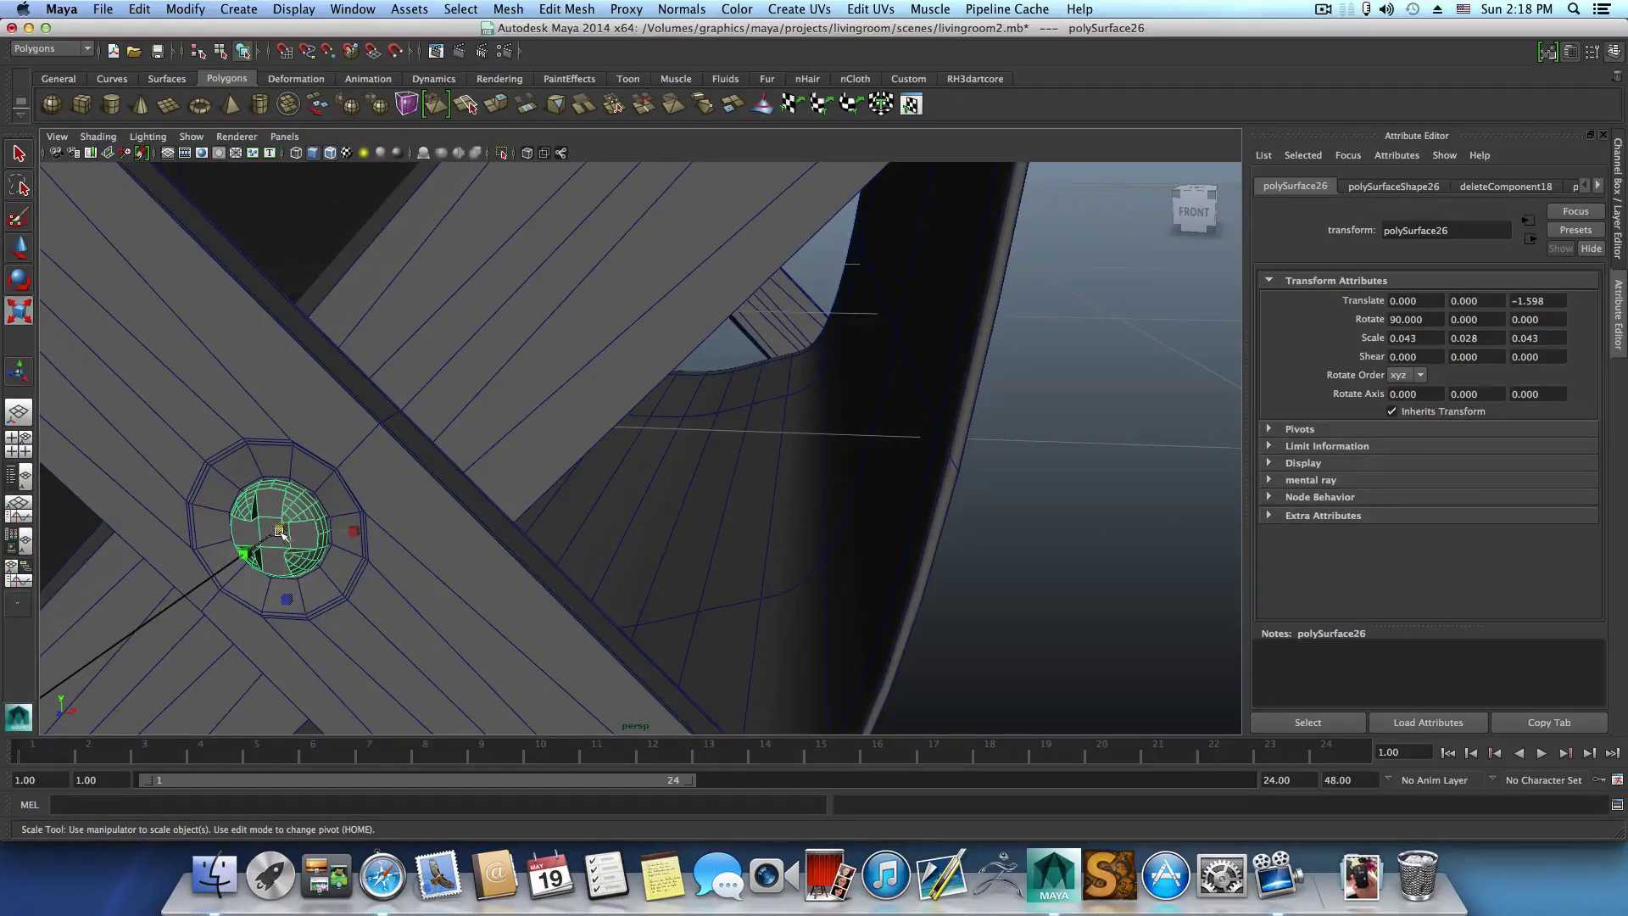
drag(279, 529, 282, 530)
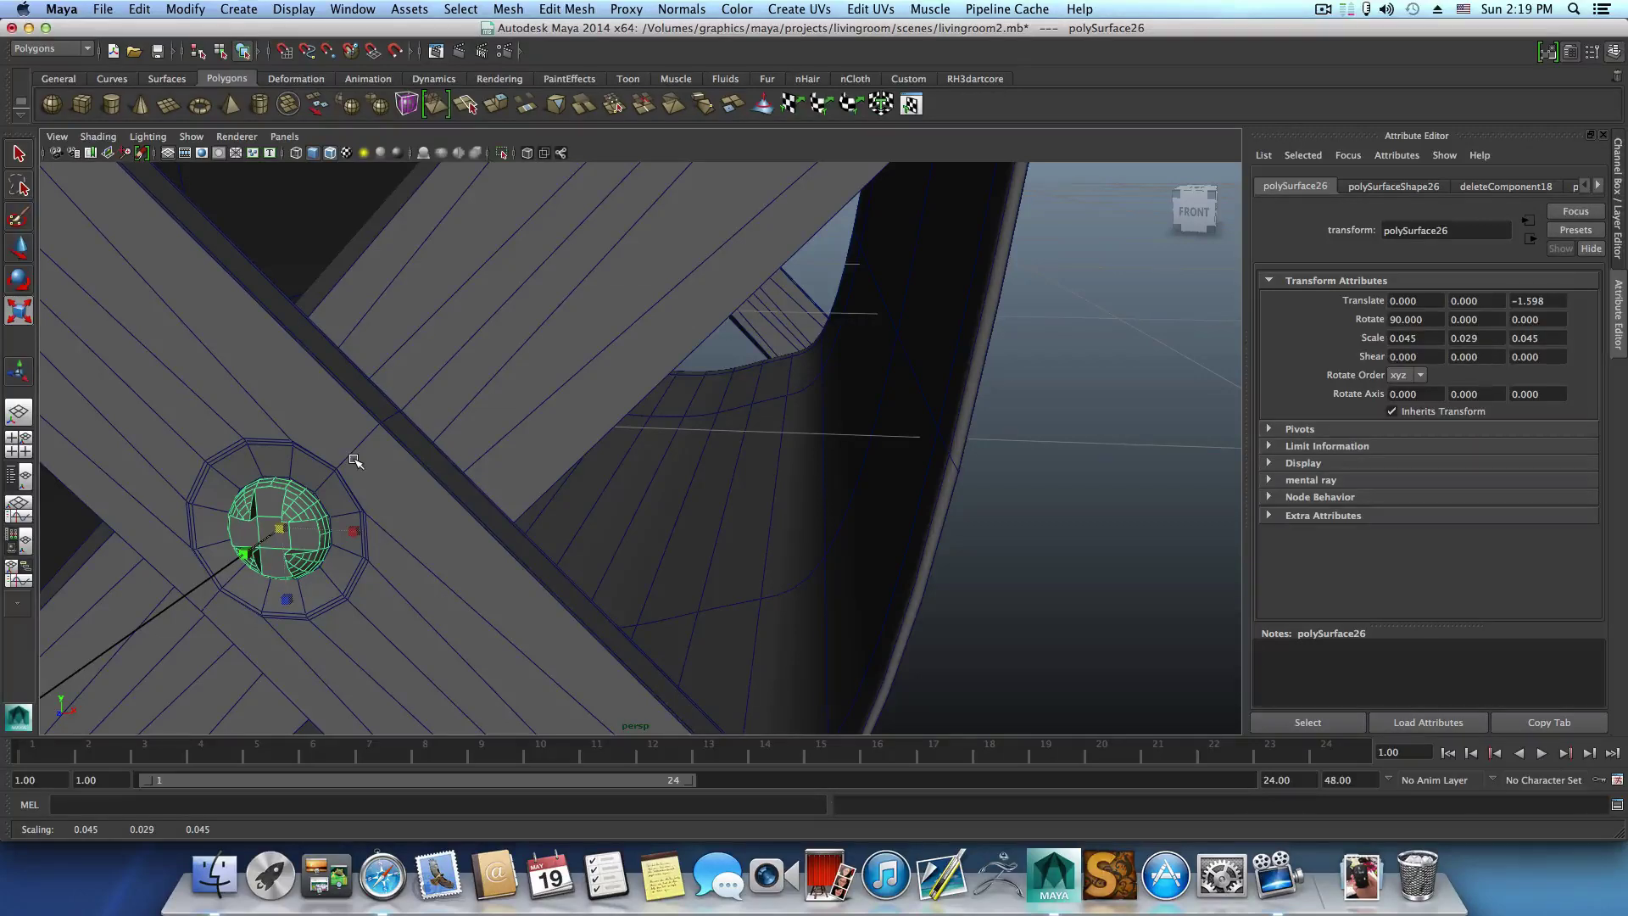
Duplicate the screw head and rotate the copy to -90 degrees about X so it faces the opposite way.
key(ctrl+d)
click(17, 278)
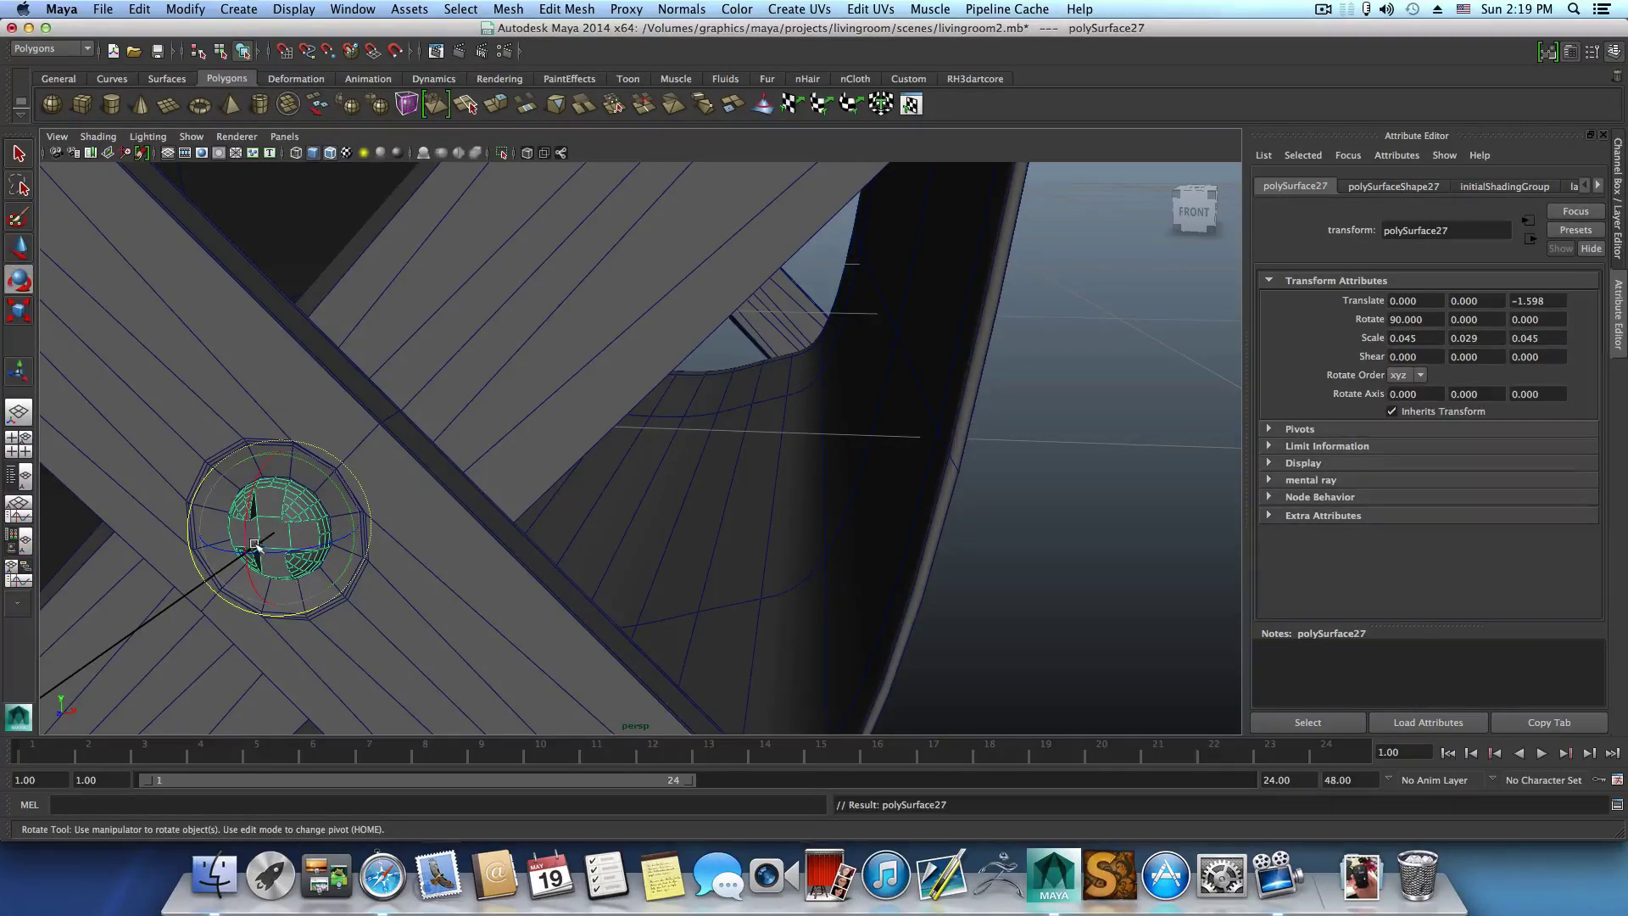
drag(243, 533, 302, 422)
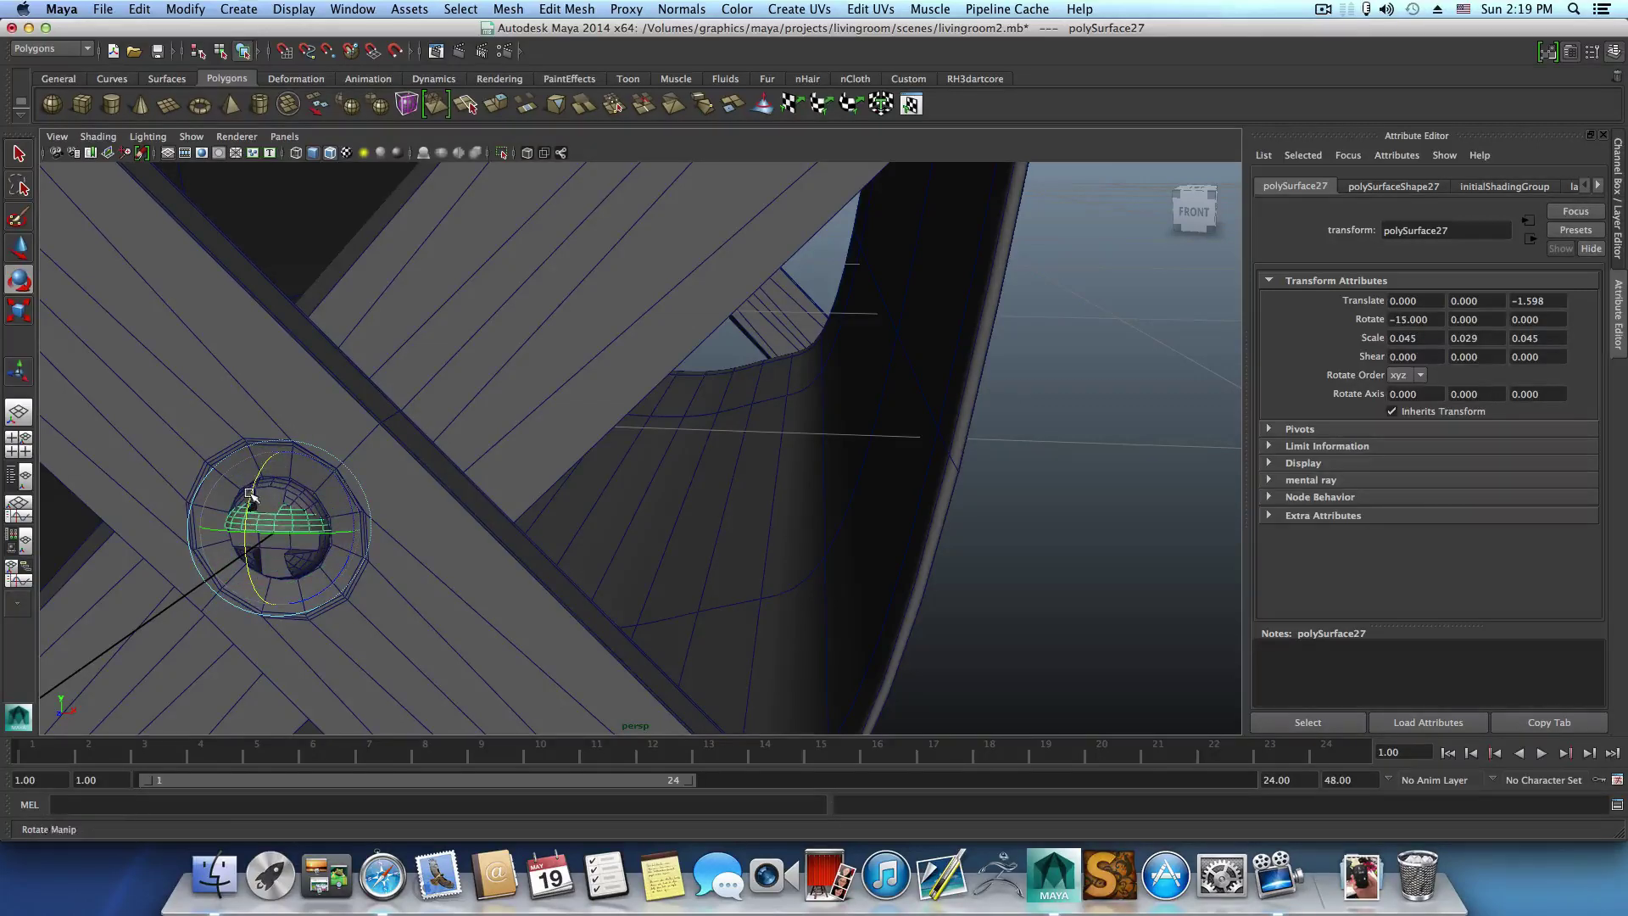
drag(251, 494, 293, 428)
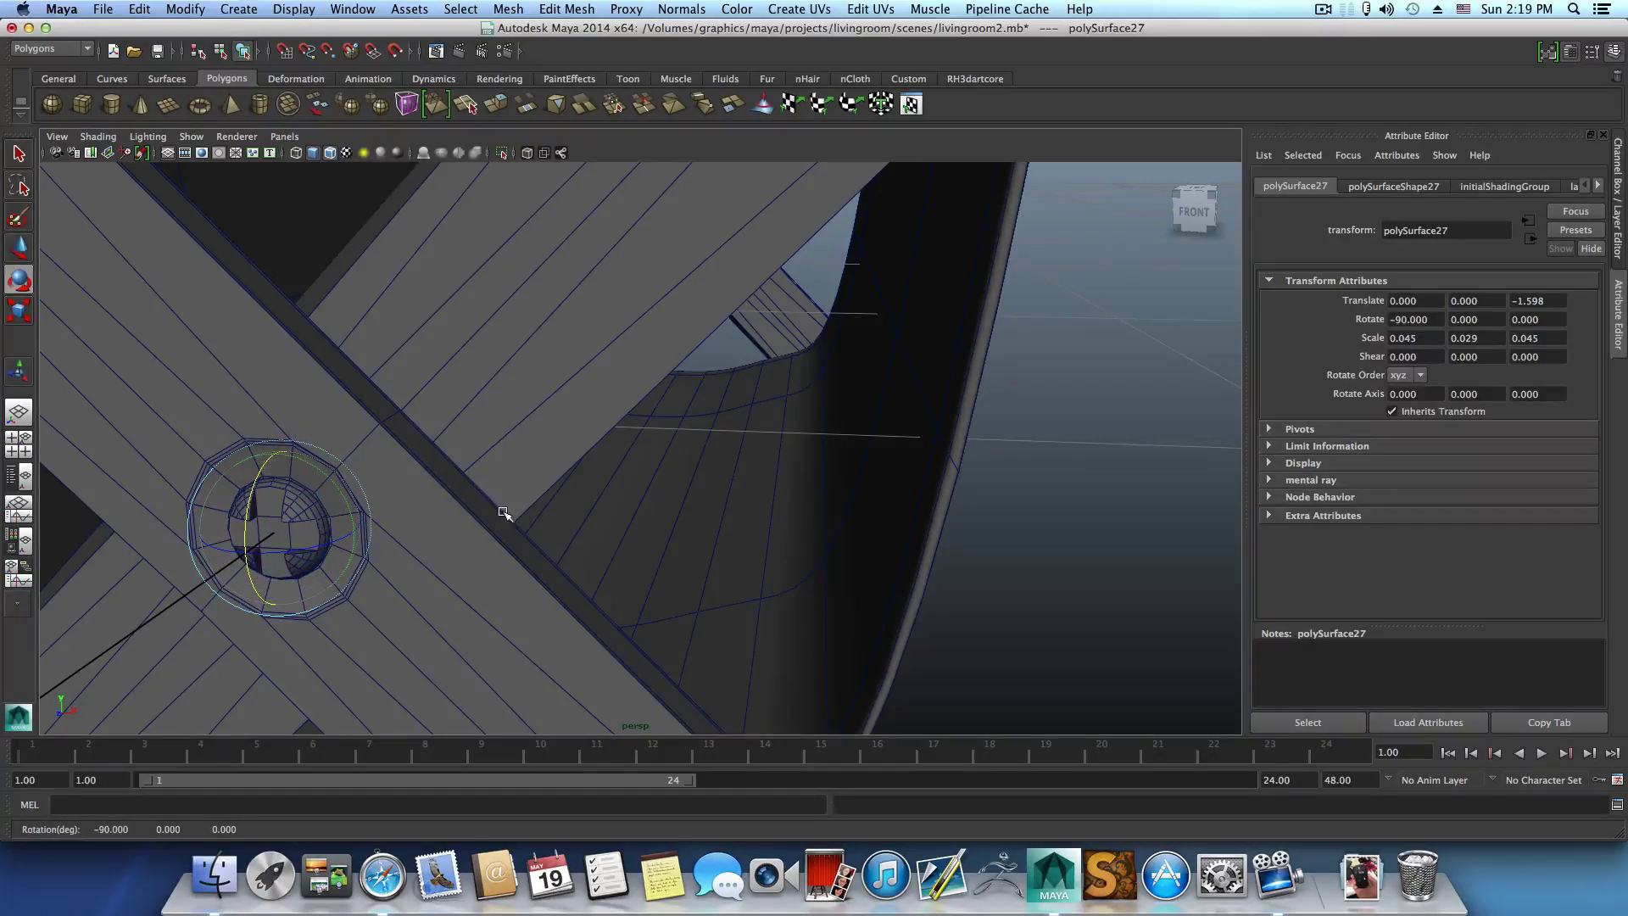
Move the duplicated screw head along Z to Translate Z -5.114, against the pivot of the far pair of crossed legs.
alt+drag(507, 517, 466, 523)
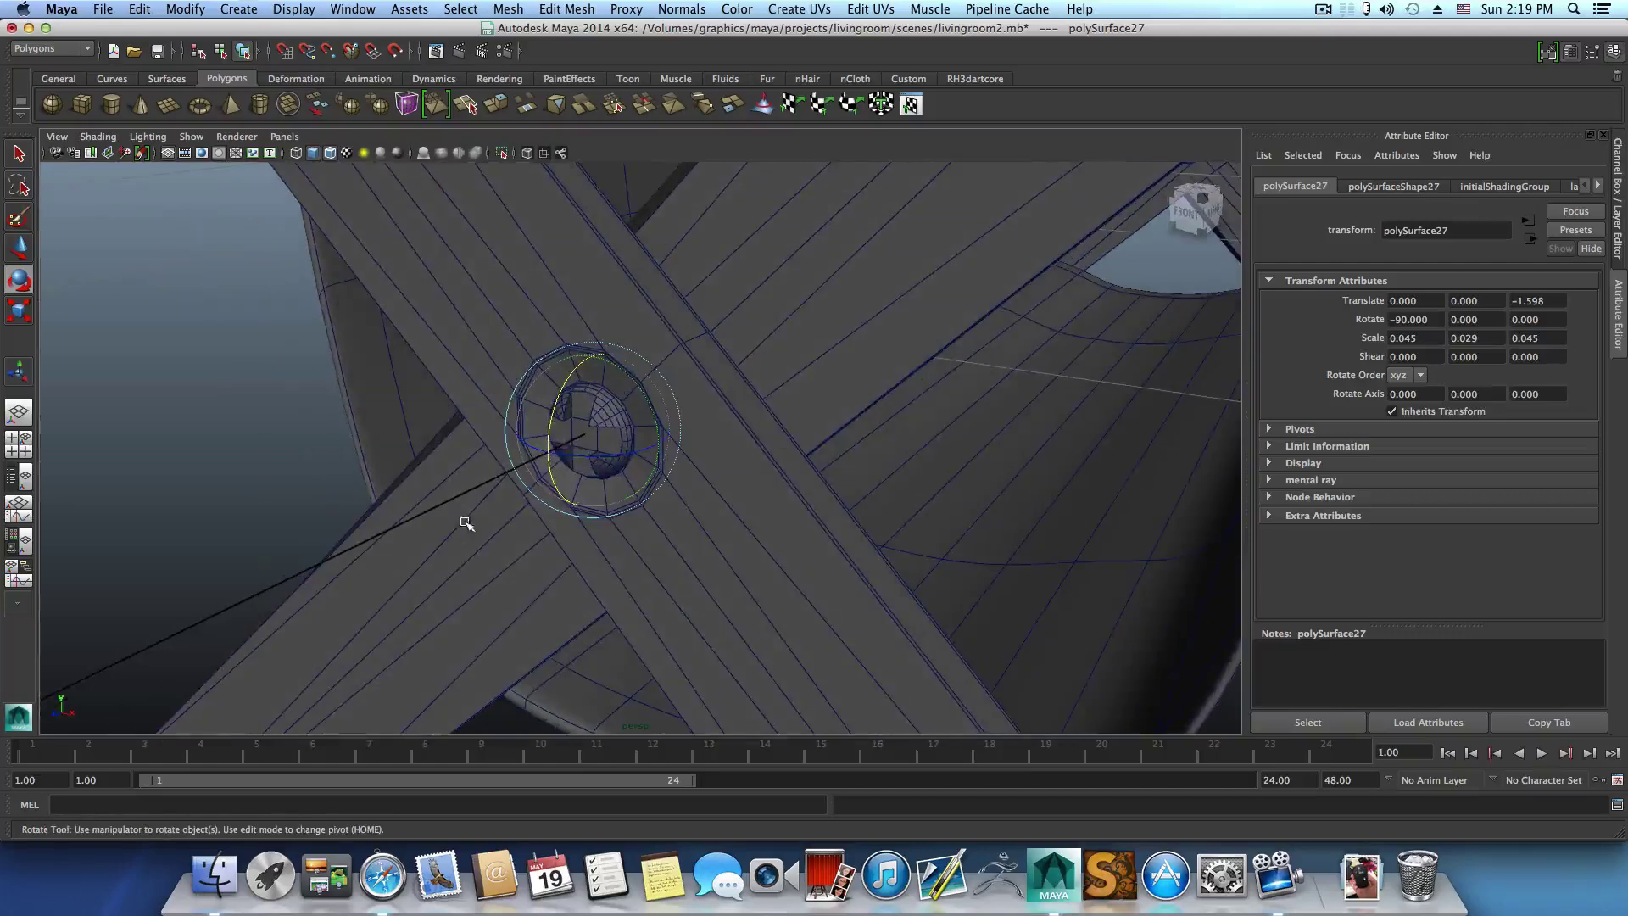
click(27, 245)
scroll(811, 421, down, 5)
alt+middle_drag(811, 421, 312, 572)
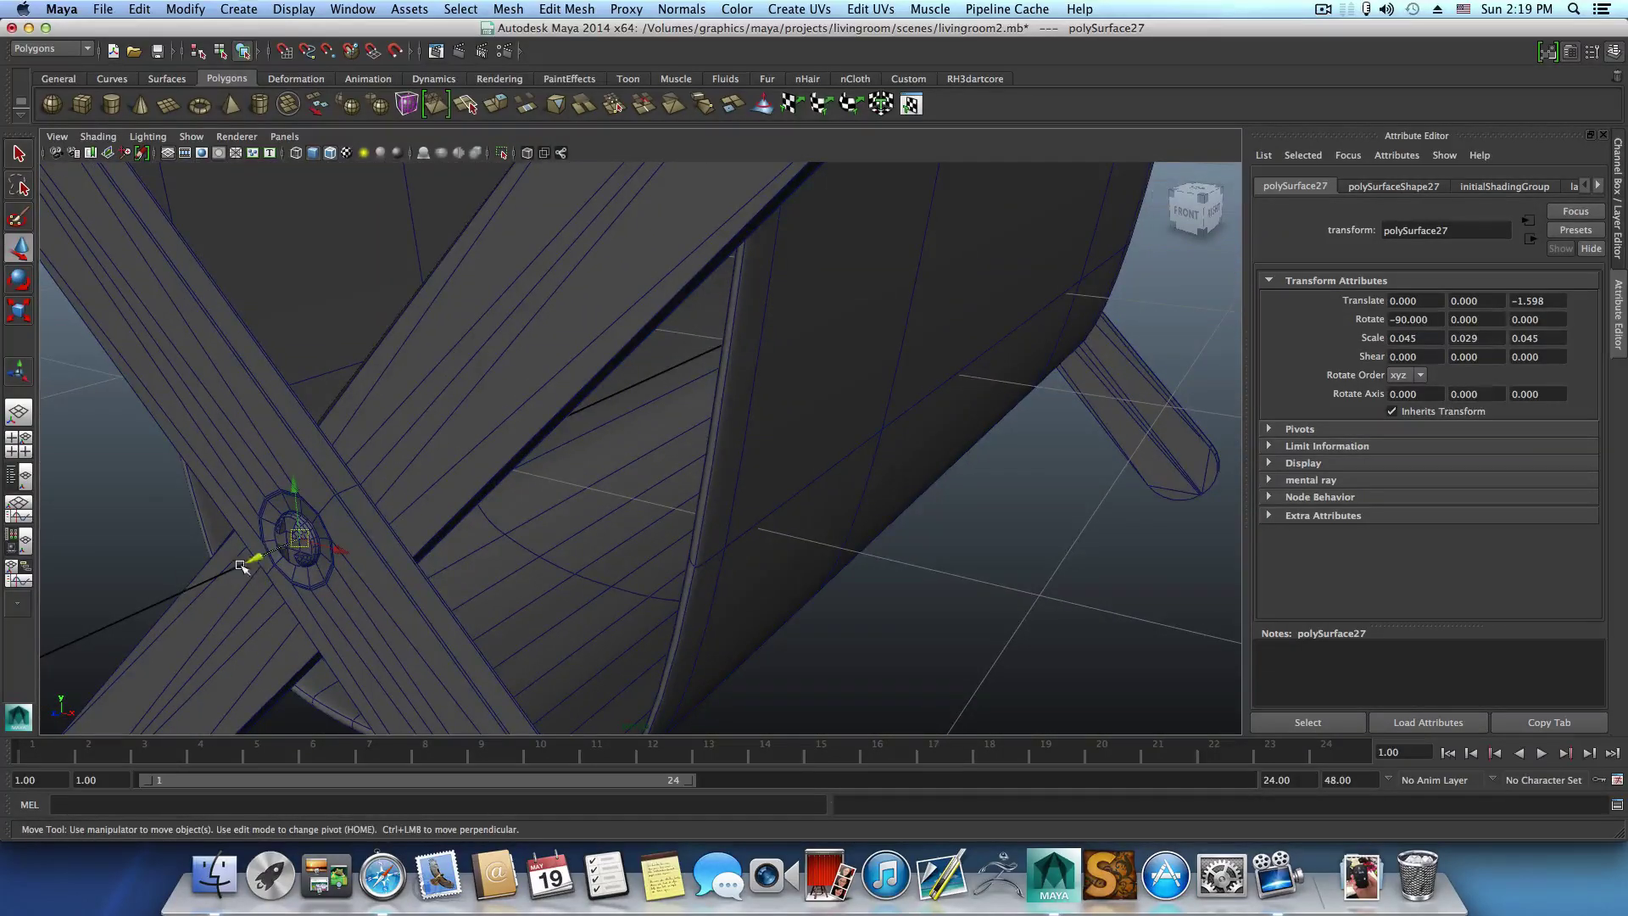
drag(252, 562, 898, 386)
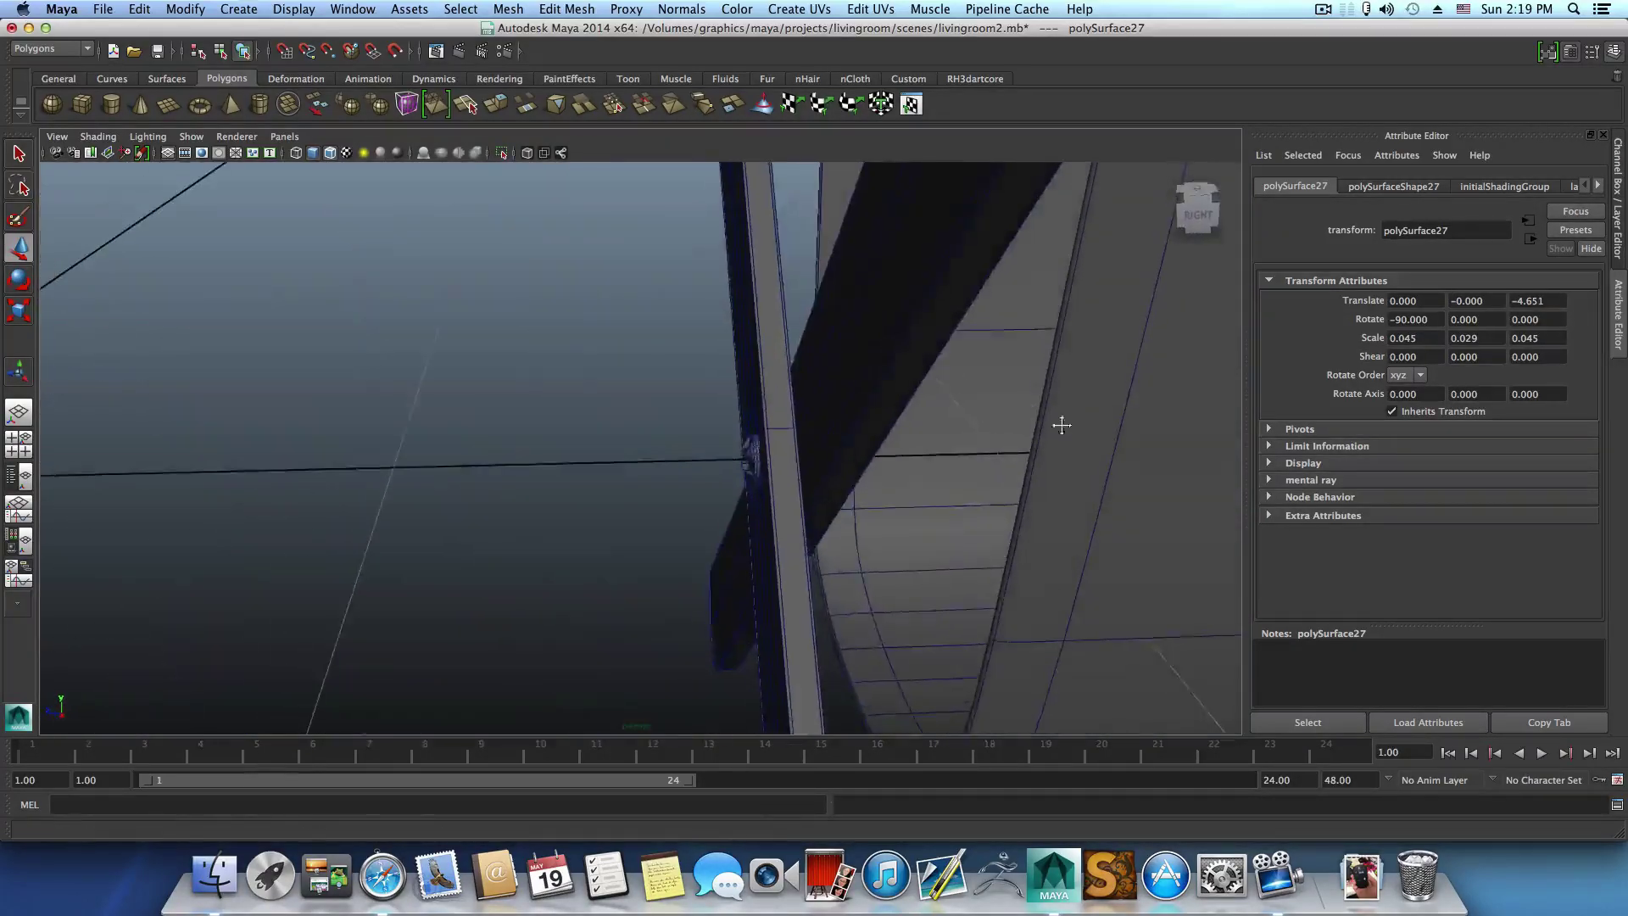
alt+middle_drag(1061, 423, 240, 439)
alt+drag(239, 438, 564, 421)
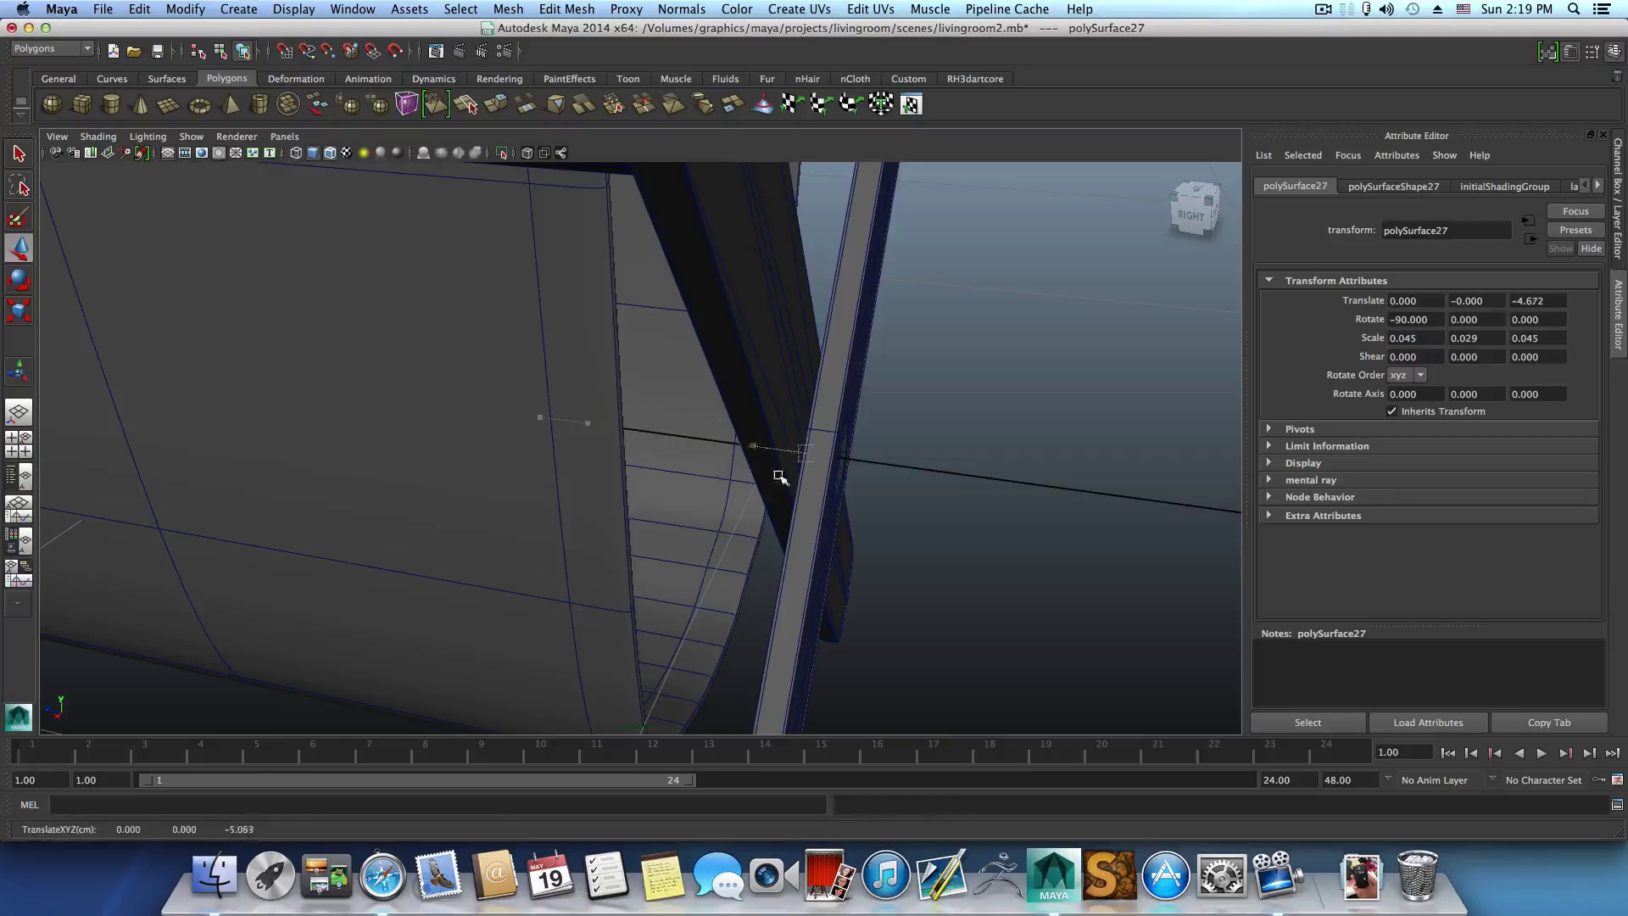
alt+drag(770, 477, 870, 580)
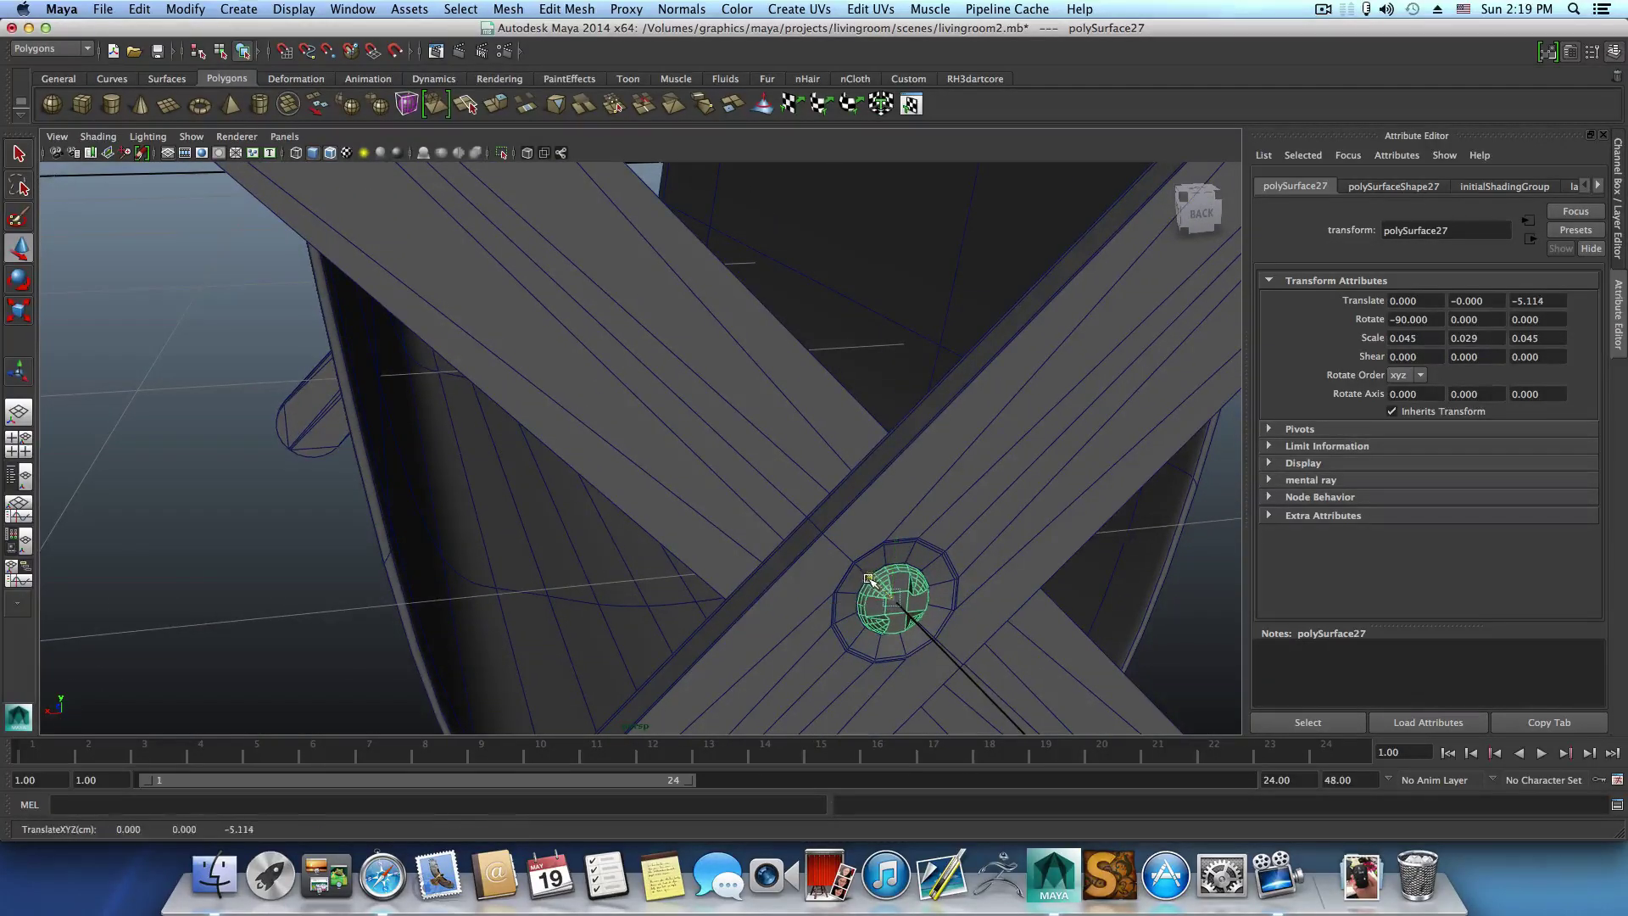
Check the finished stand from the front and back, and save the scene under its current file name.
alt+drag(406, 539, 515, 562)
alt+middle_drag(515, 562, 744, 496)
alt+drag(701, 488, 529, 581)
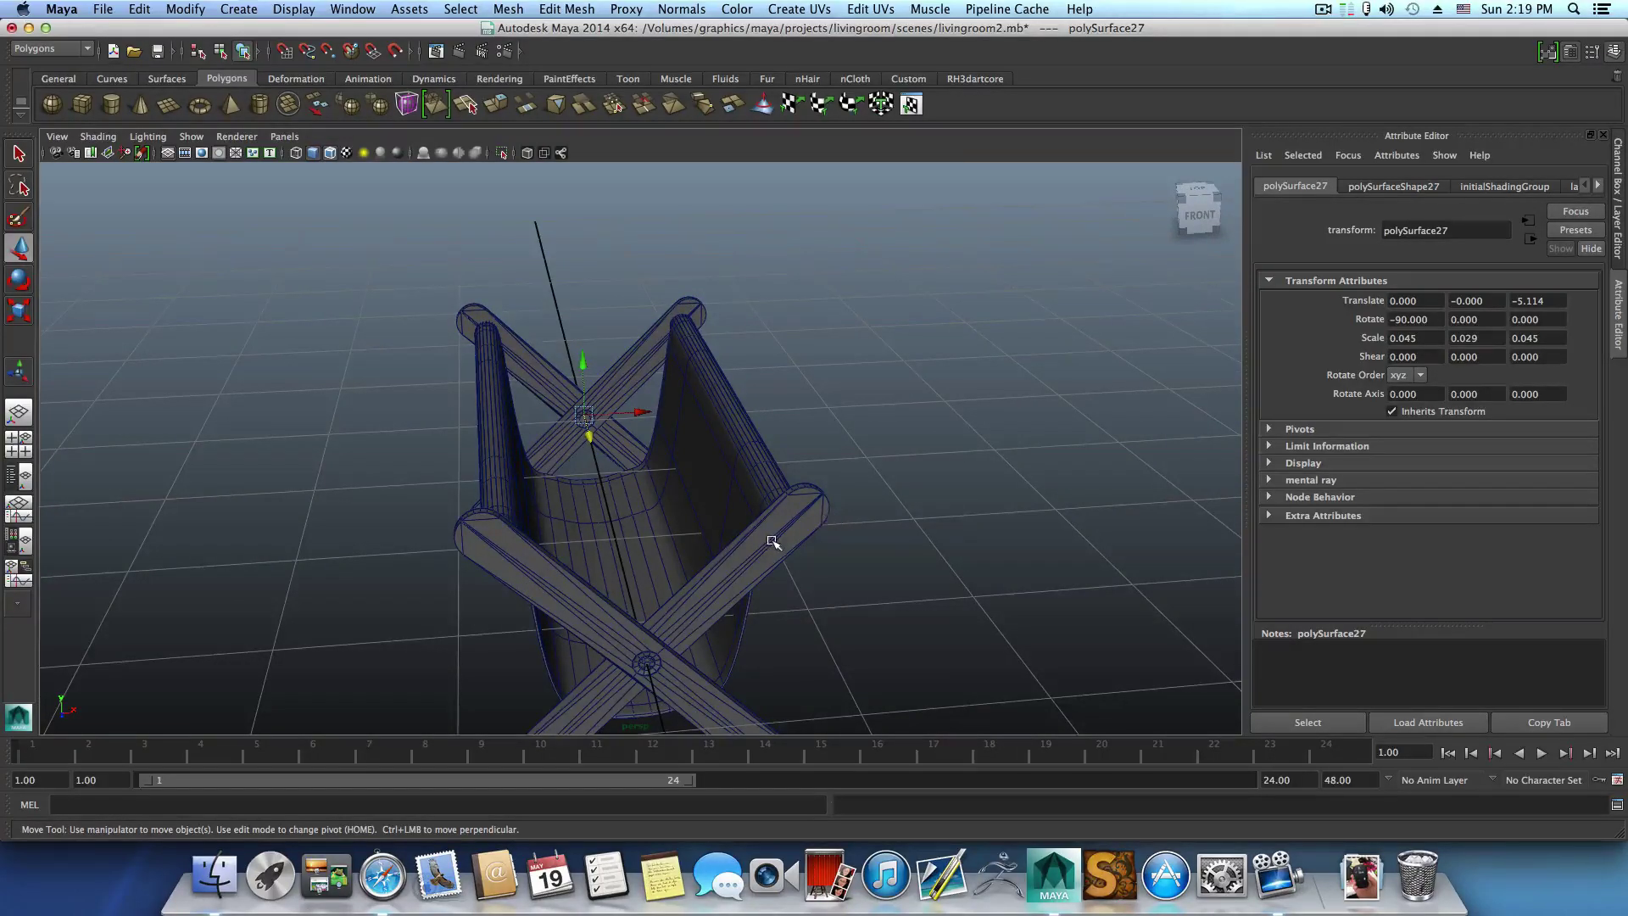
alt+drag(774, 537, 753, 543)
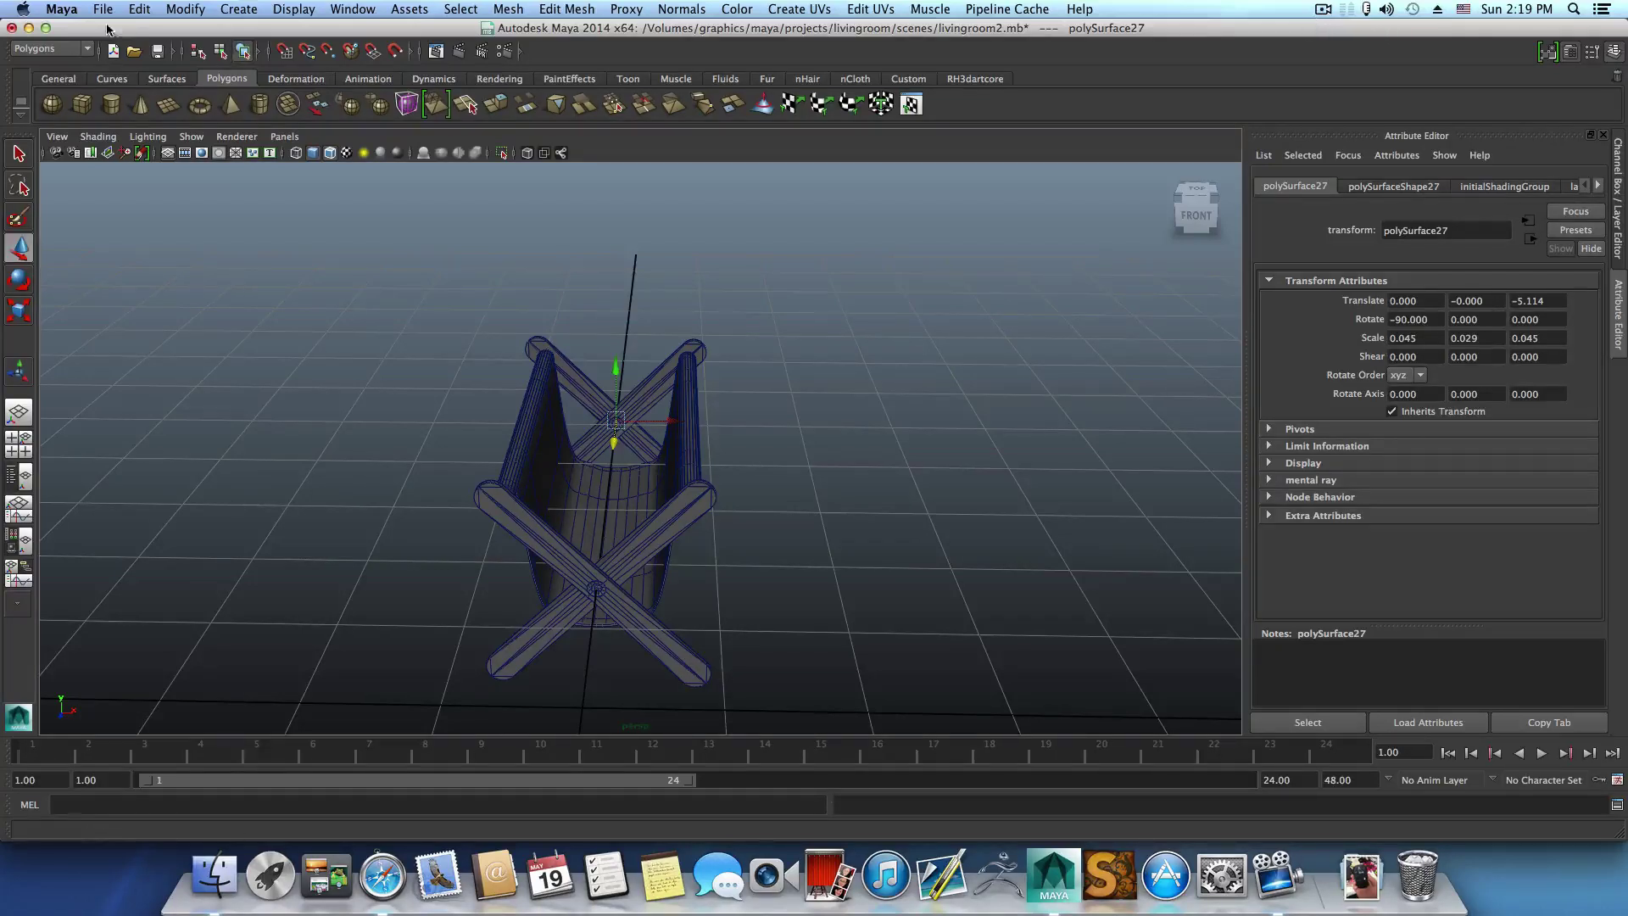
click(103, 8)
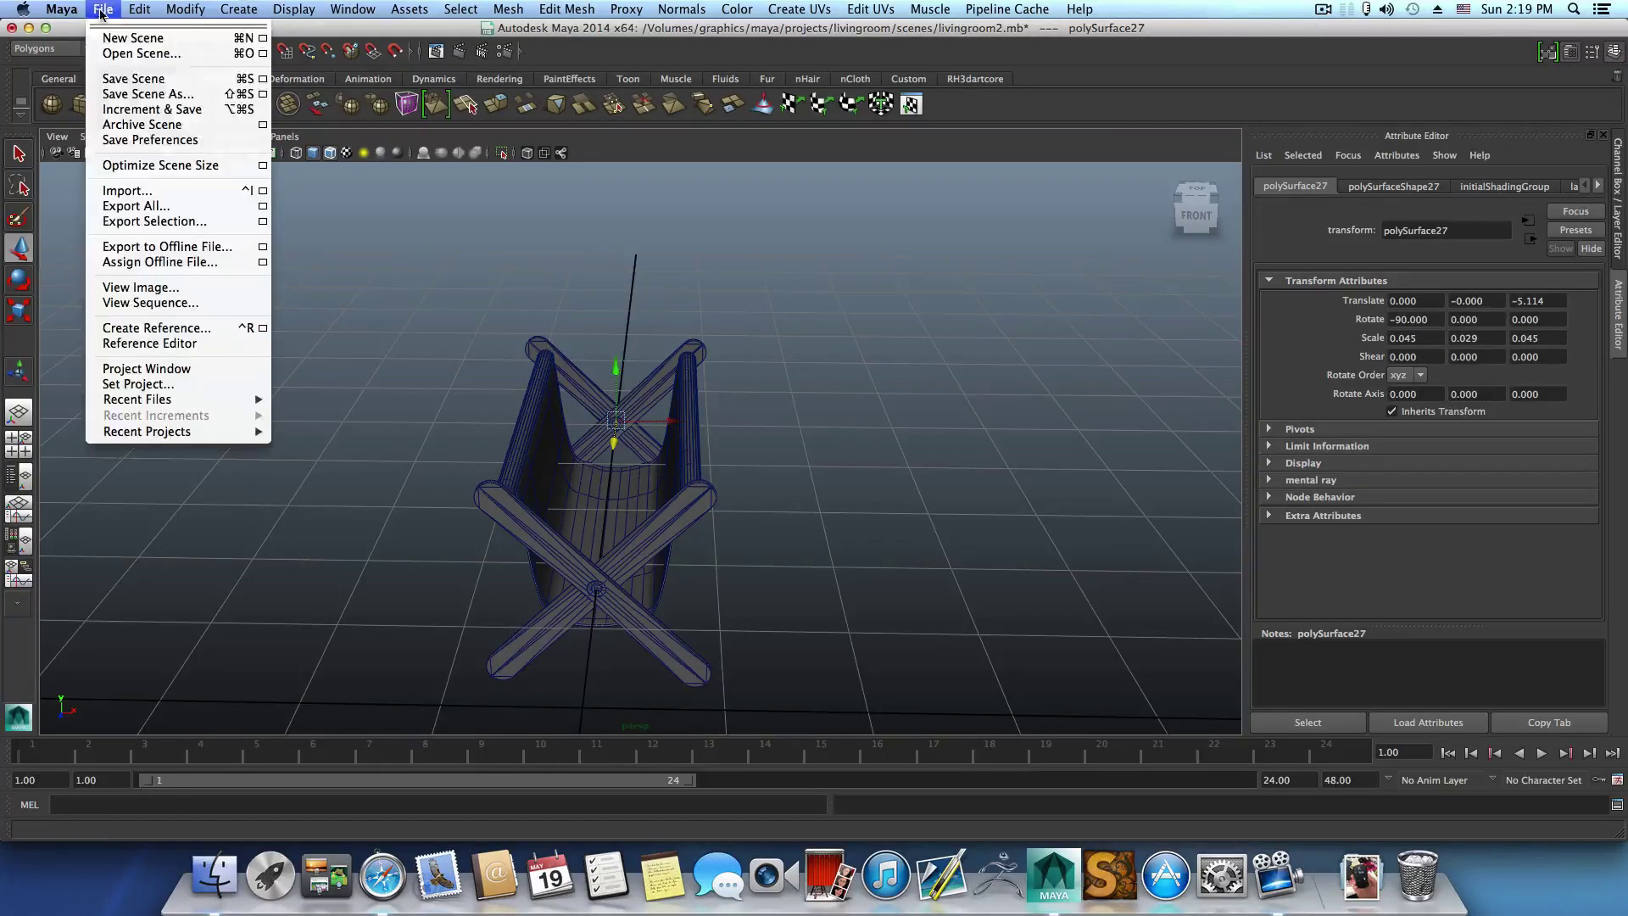
click(106, 78)
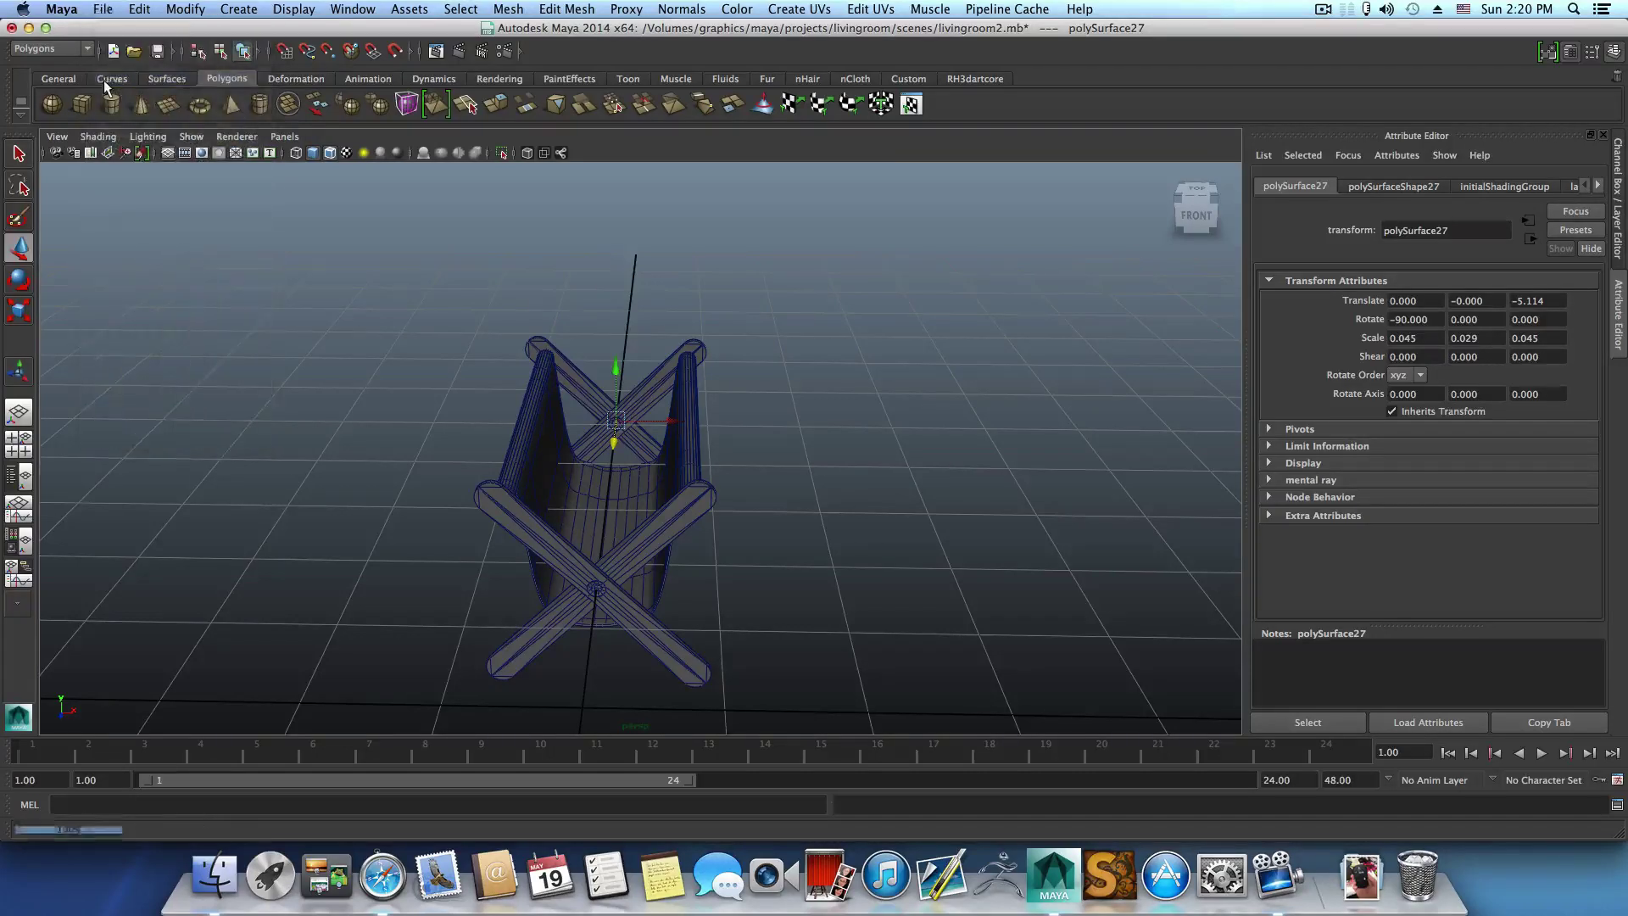
click(1323, 11)
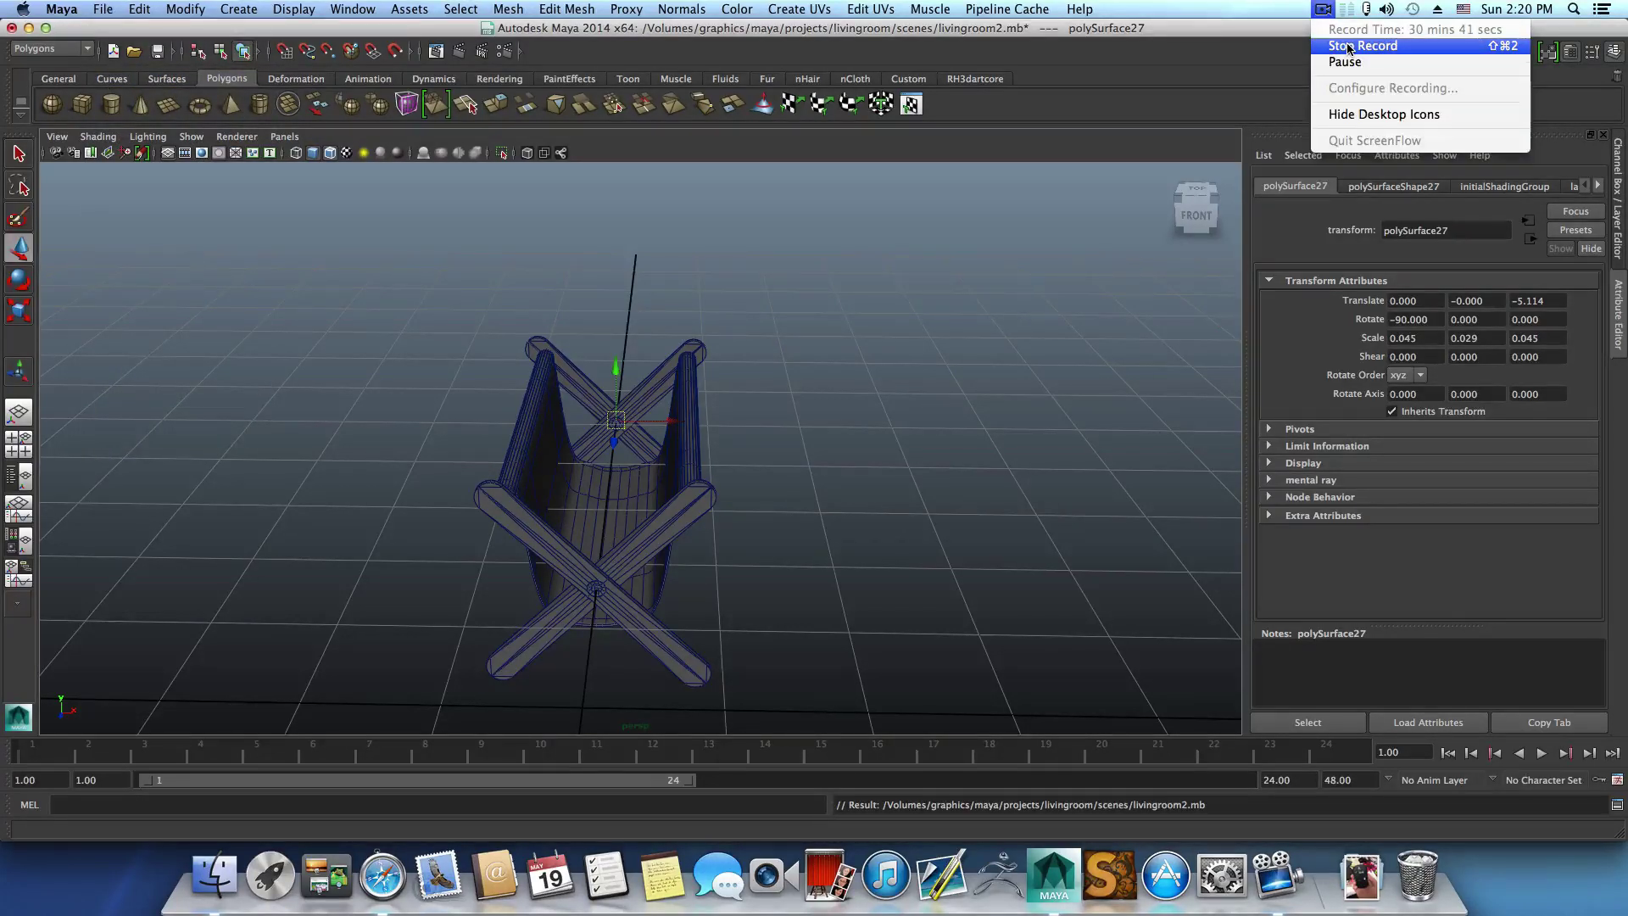